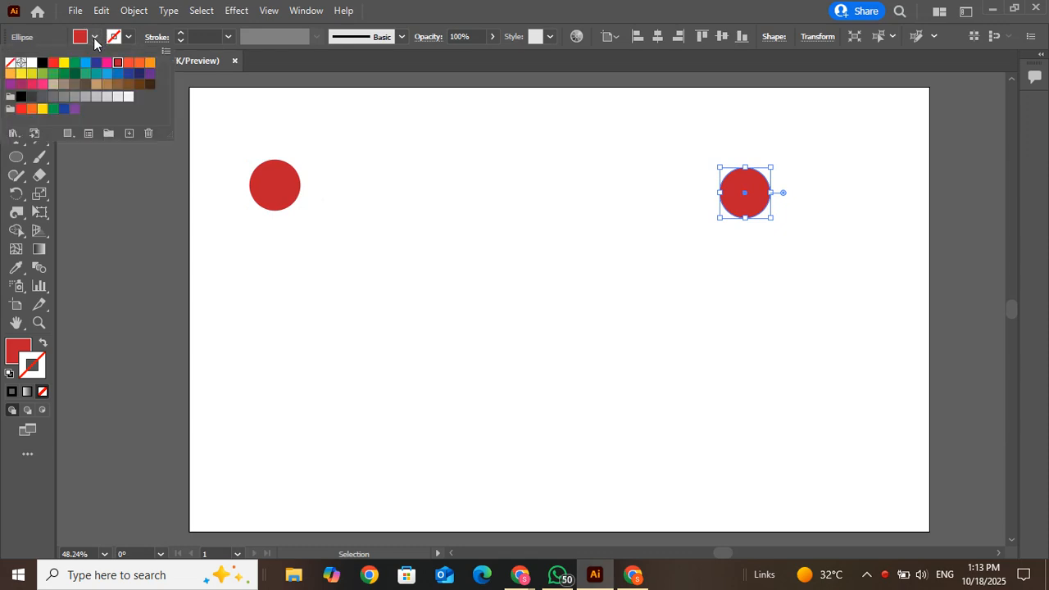
# Fill the right-hand circle with dark blue, then select both circles together.
pyautogui.click(95, 63)
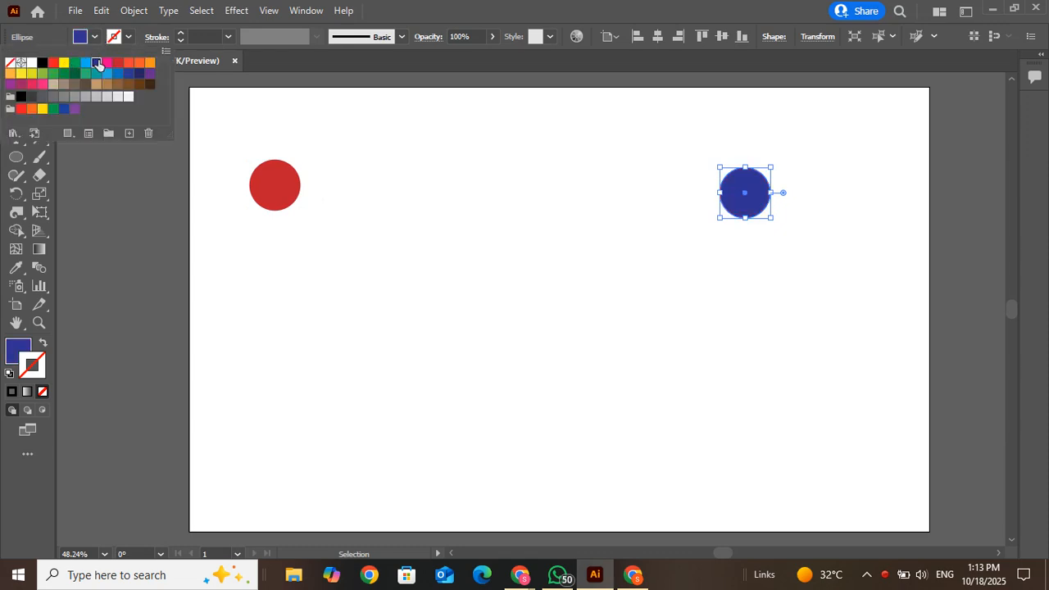
pyautogui.click(586, 13)
pyautogui.click(420, 260)
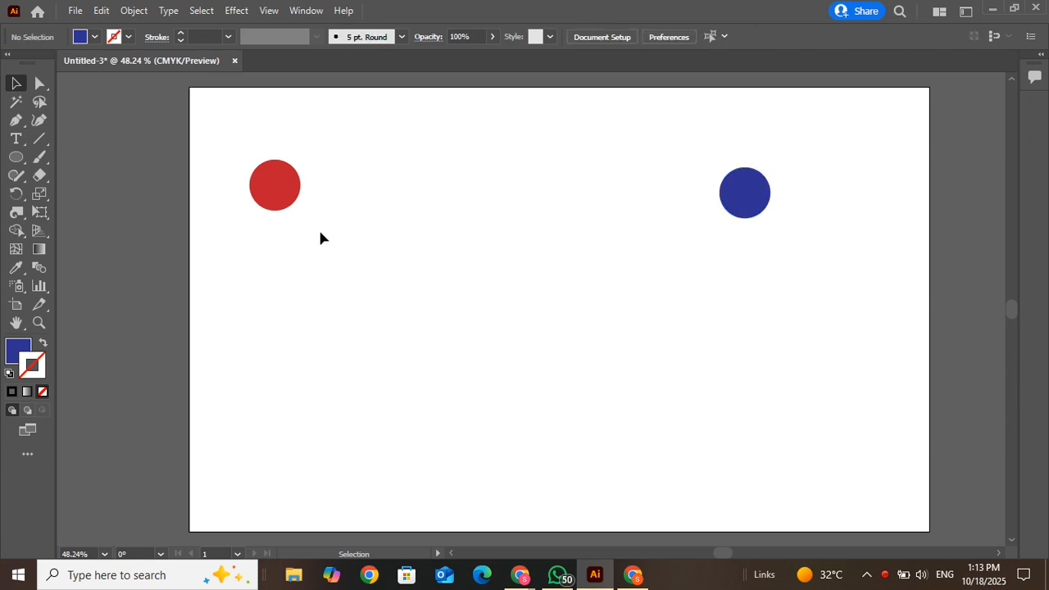
pyautogui.moveTo(193, 157); pyautogui.dragTo(835, 197)
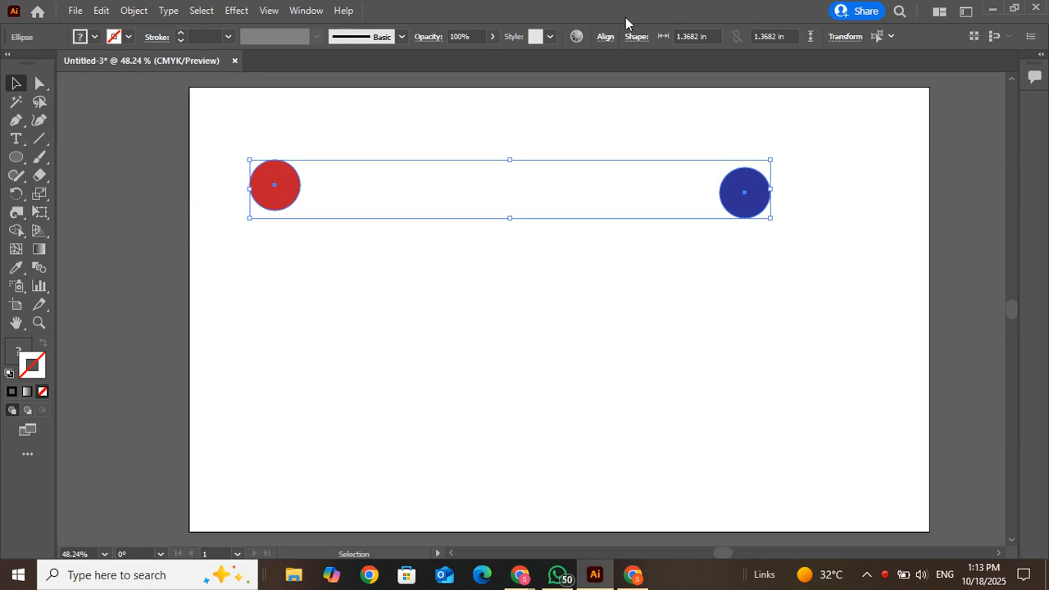
# Align the red and blue circles with Vertical Align Center.
pyautogui.click(605, 37)
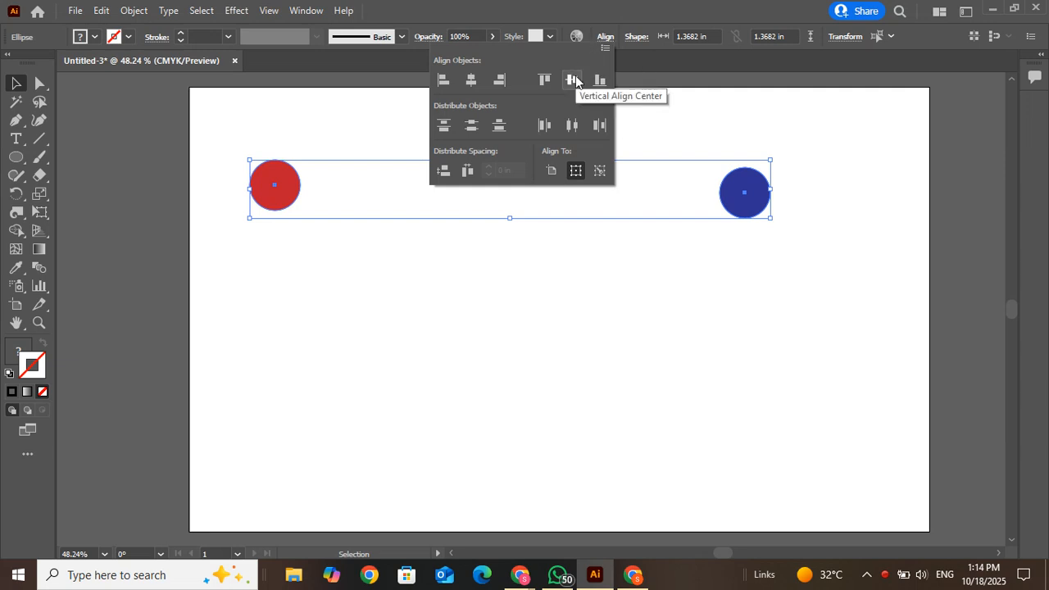
pyautogui.click(573, 80)
pyautogui.click(555, 301)
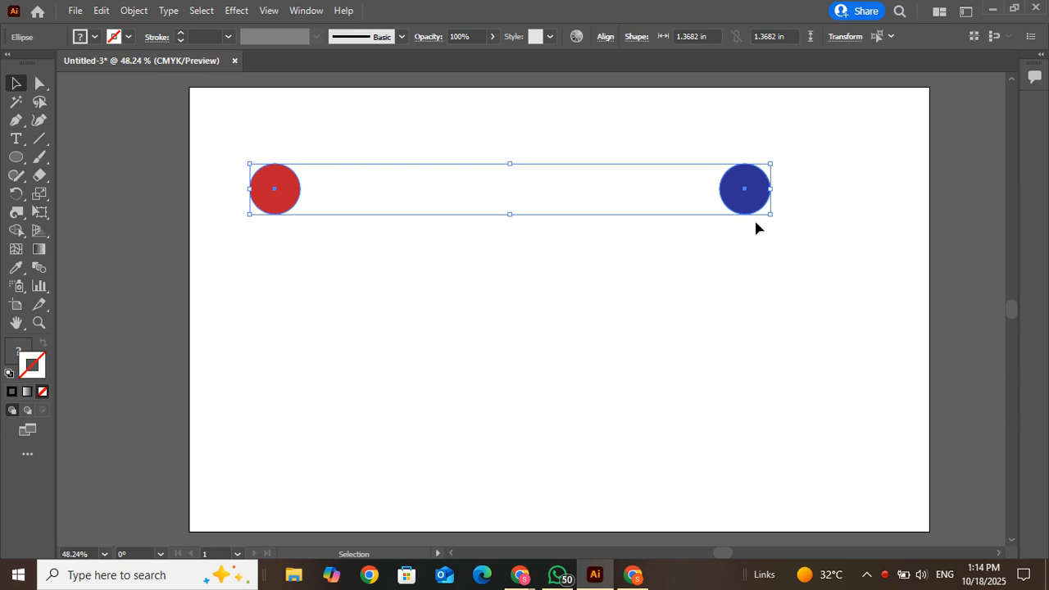
pyautogui.click(135, 10)
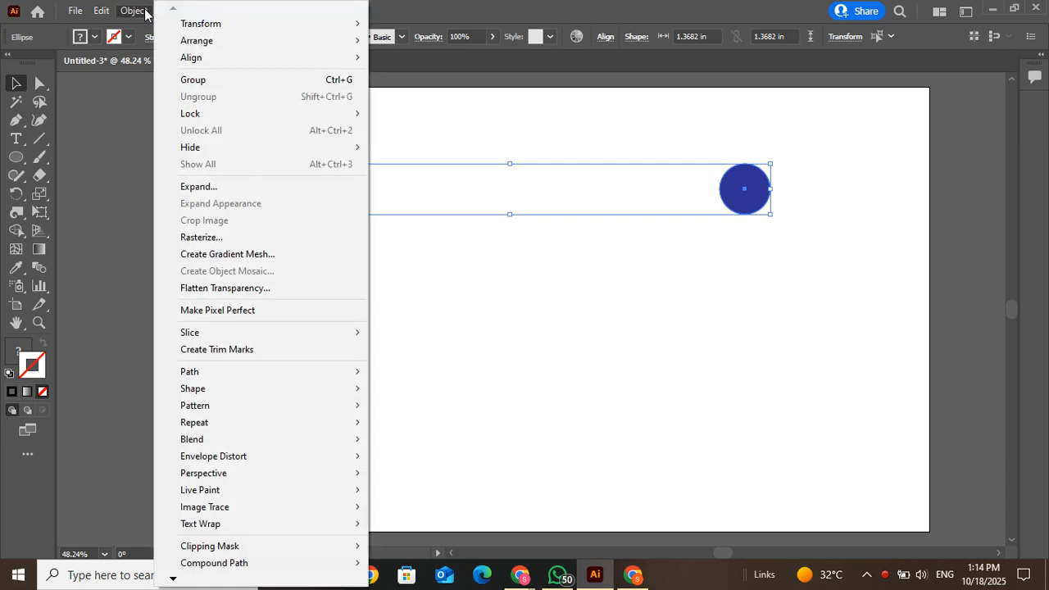
# Back out of the first blend attempt and reselect both circles.
pyautogui.moveTo(306, 435)
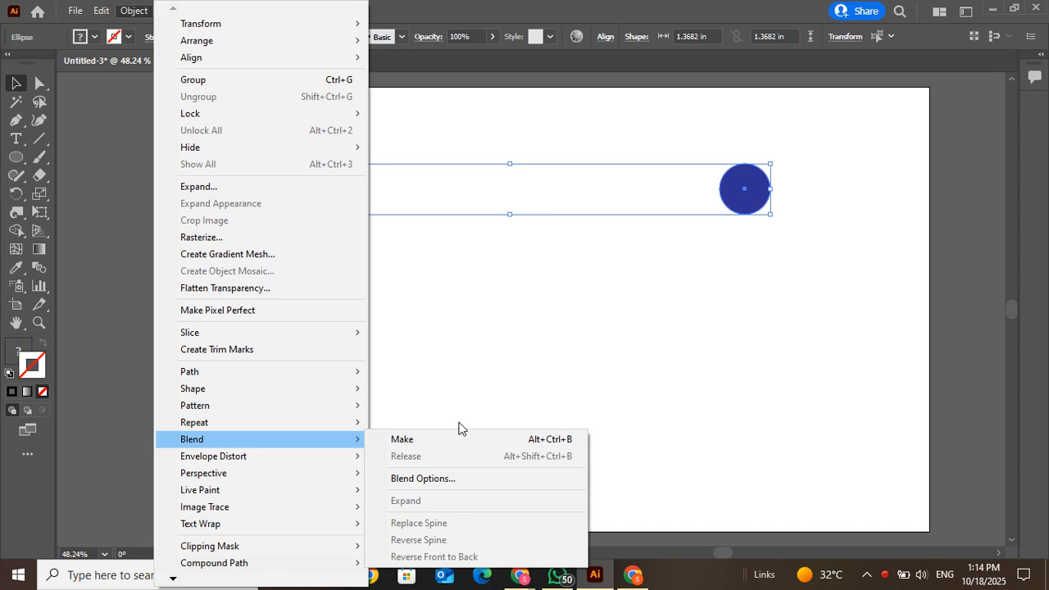
pyautogui.click(476, 382)
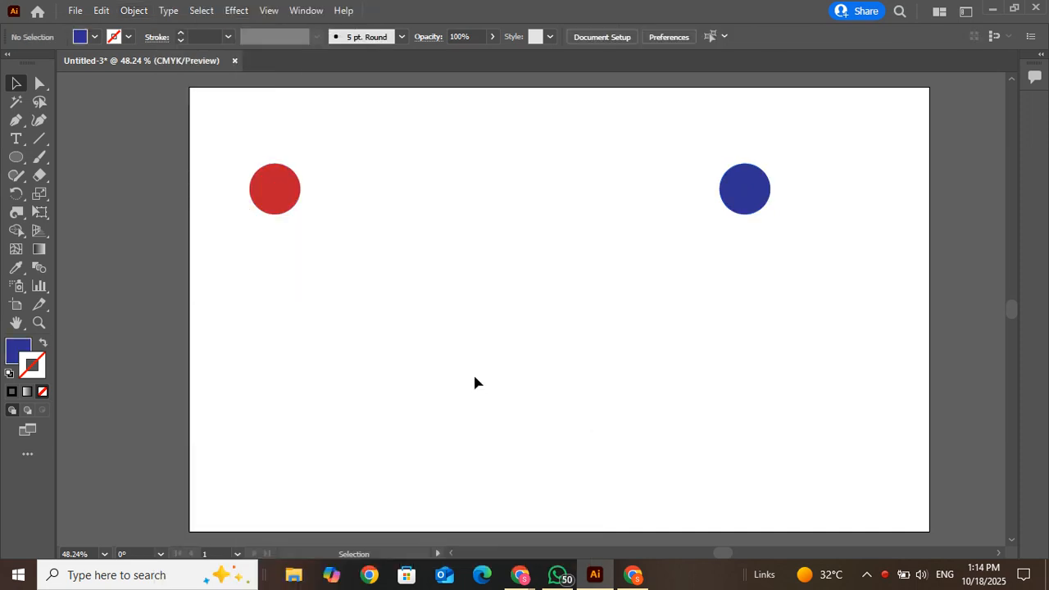
pyautogui.click(33, 274)
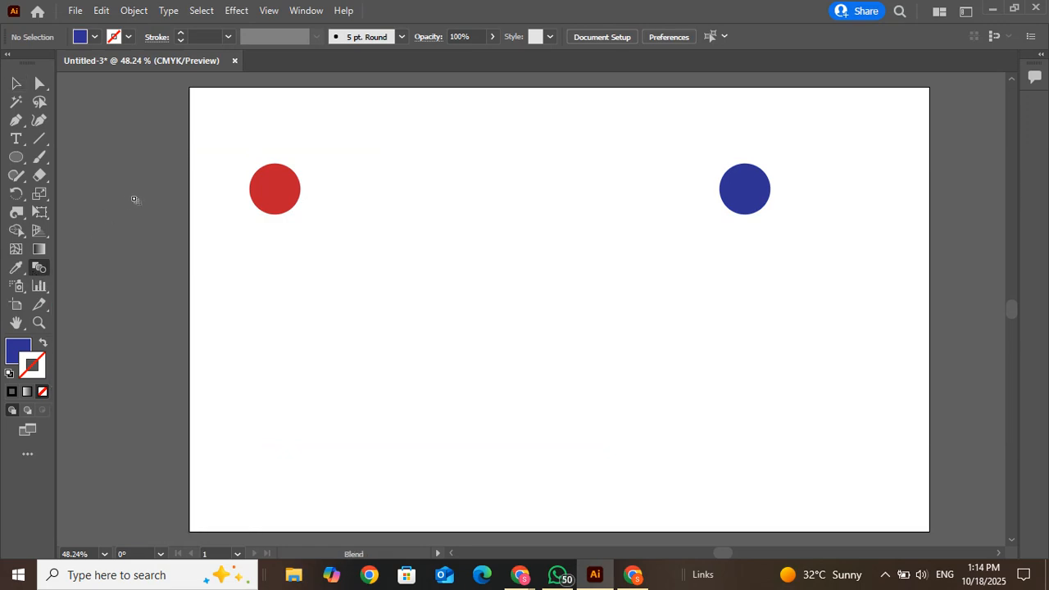
pyautogui.click(15, 83)
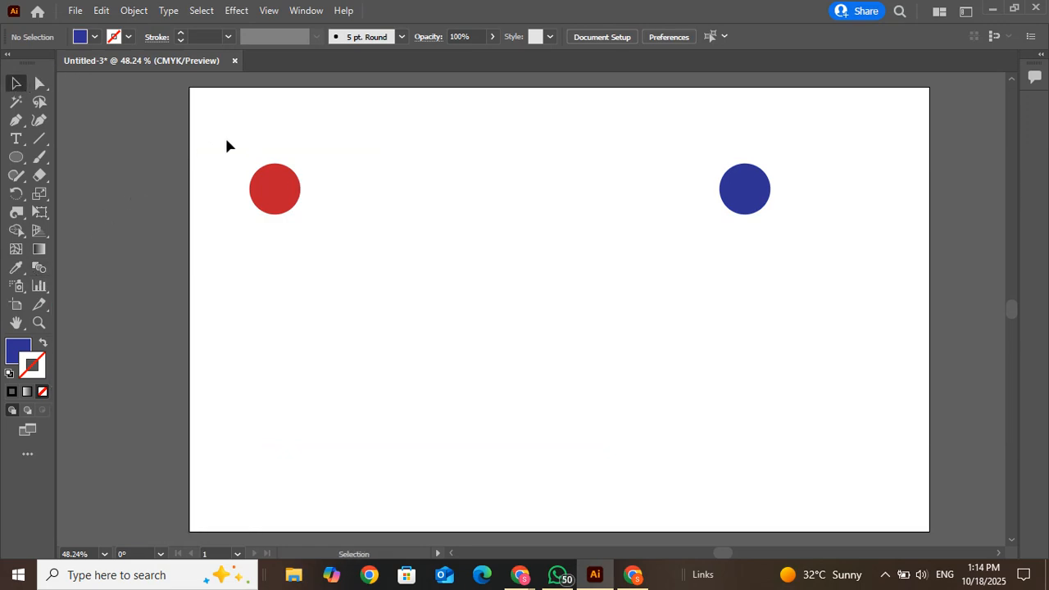
pyautogui.moveTo(226, 139); pyautogui.dragTo(783, 272)
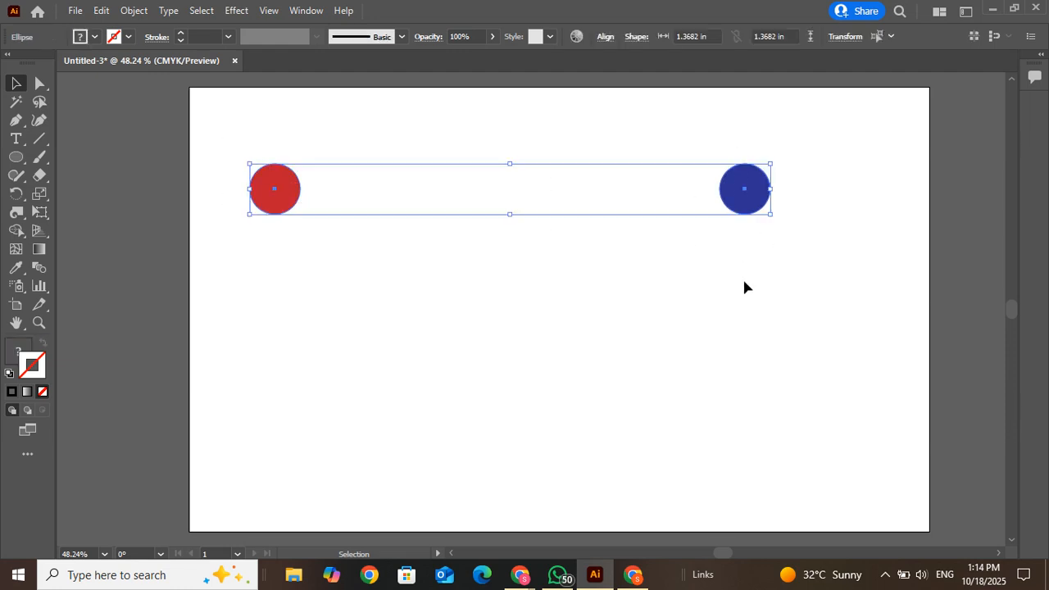
# With the Blend tool, blend the red circle into the blue circle.
pyautogui.click(39, 267)
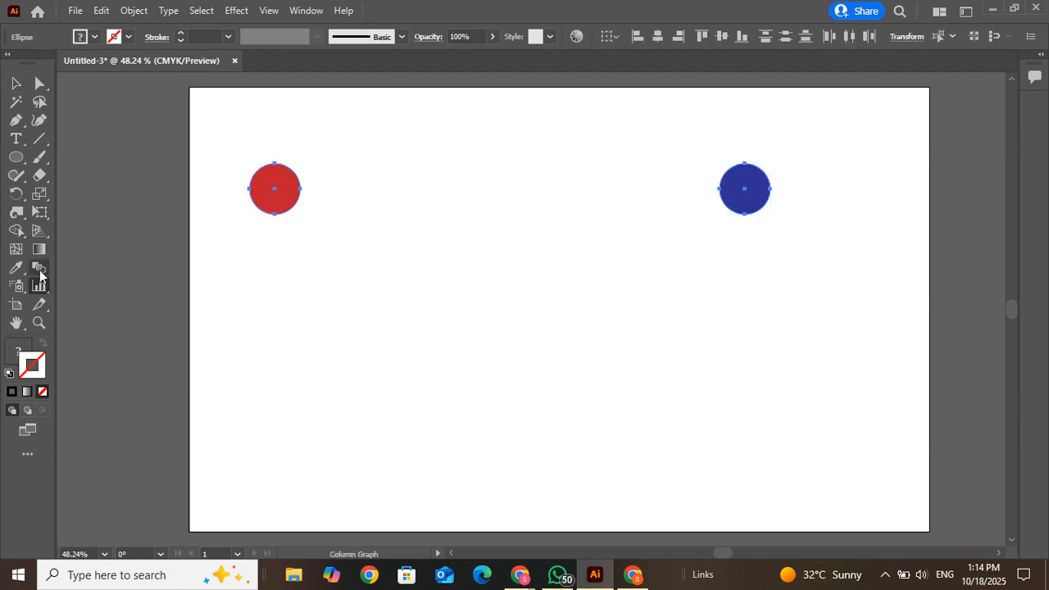
pyautogui.click(257, 192)
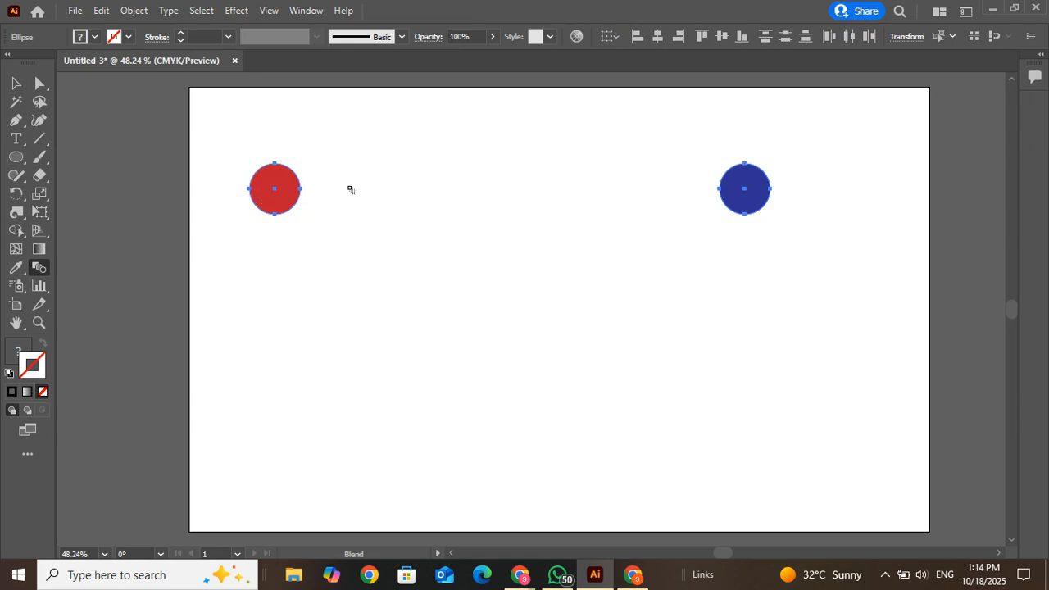
pyautogui.click(745, 189)
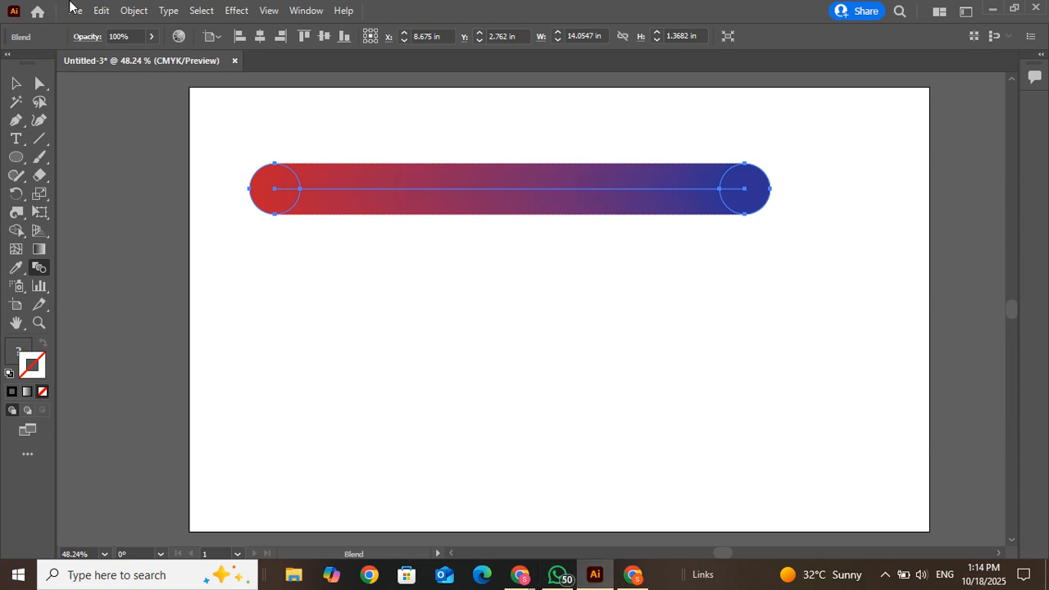
# In Blend Options, set Spacing to Specified Steps with 10 and preview the circle row.
pyautogui.click(133, 10)
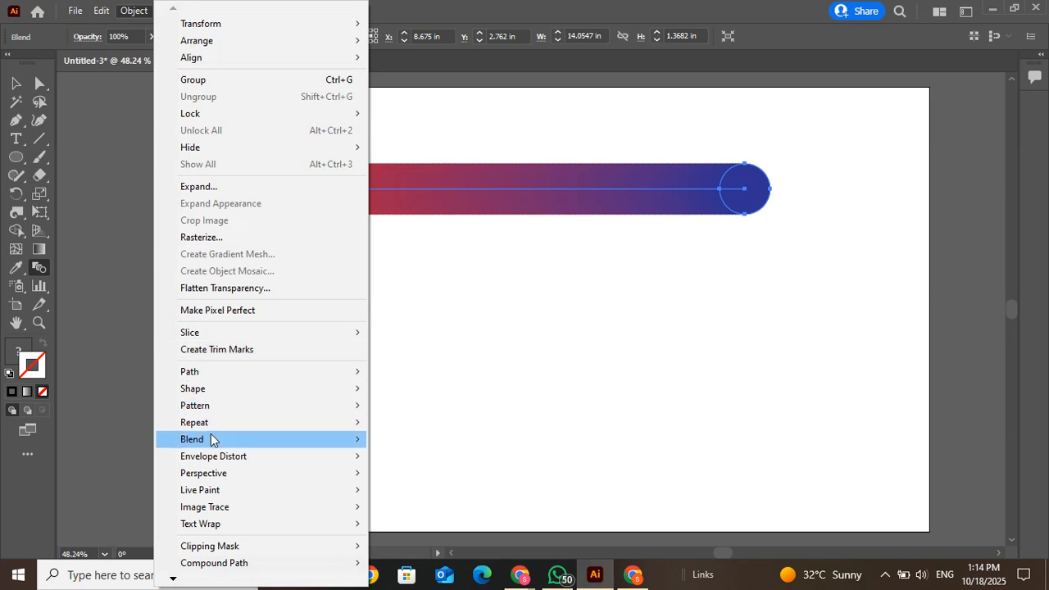
pyautogui.moveTo(212, 439)
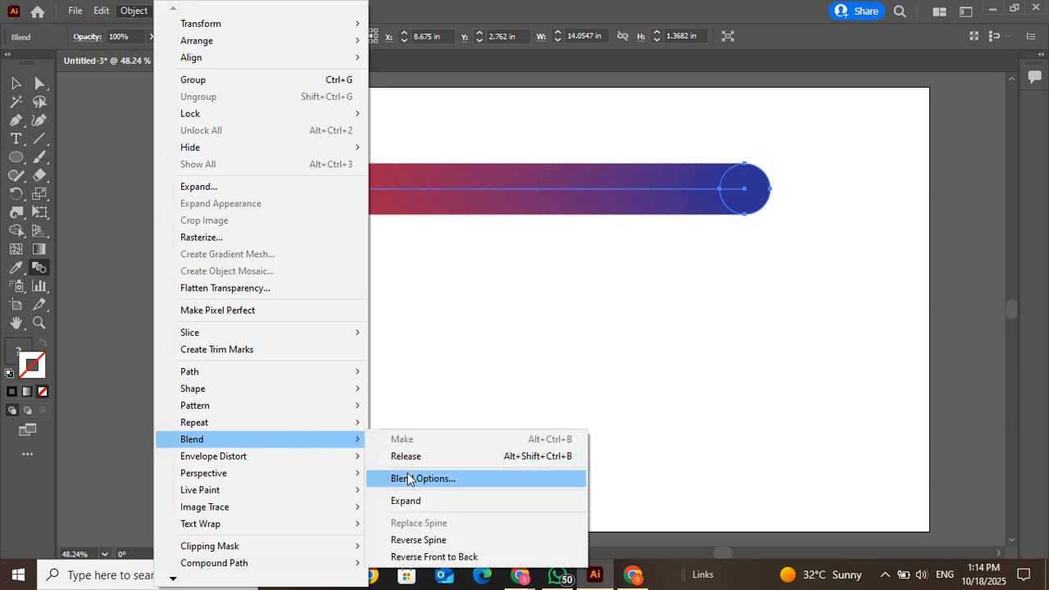
pyautogui.click(408, 479)
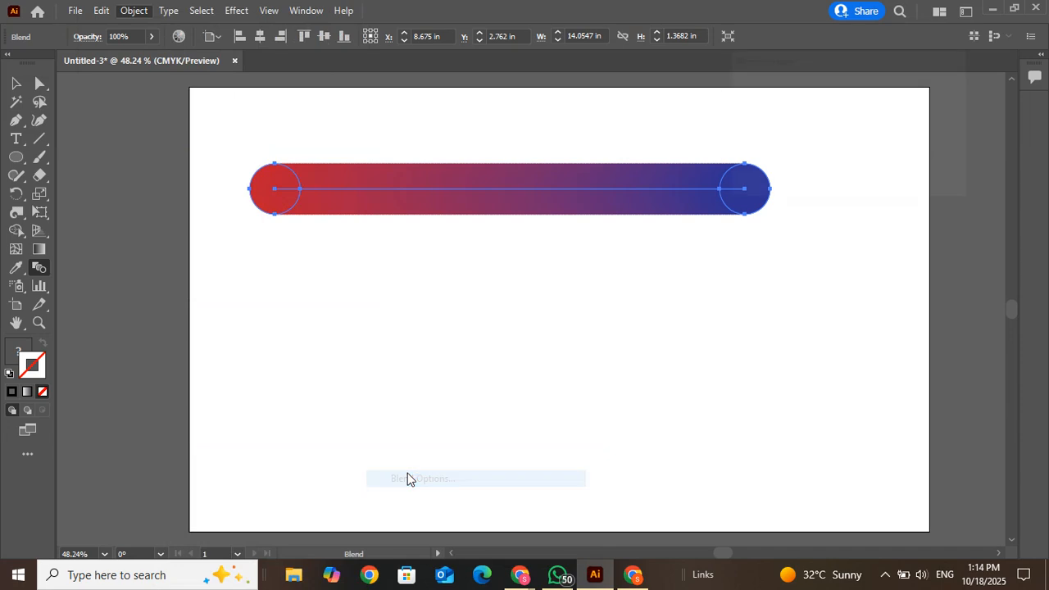
pyautogui.click(848, 104)
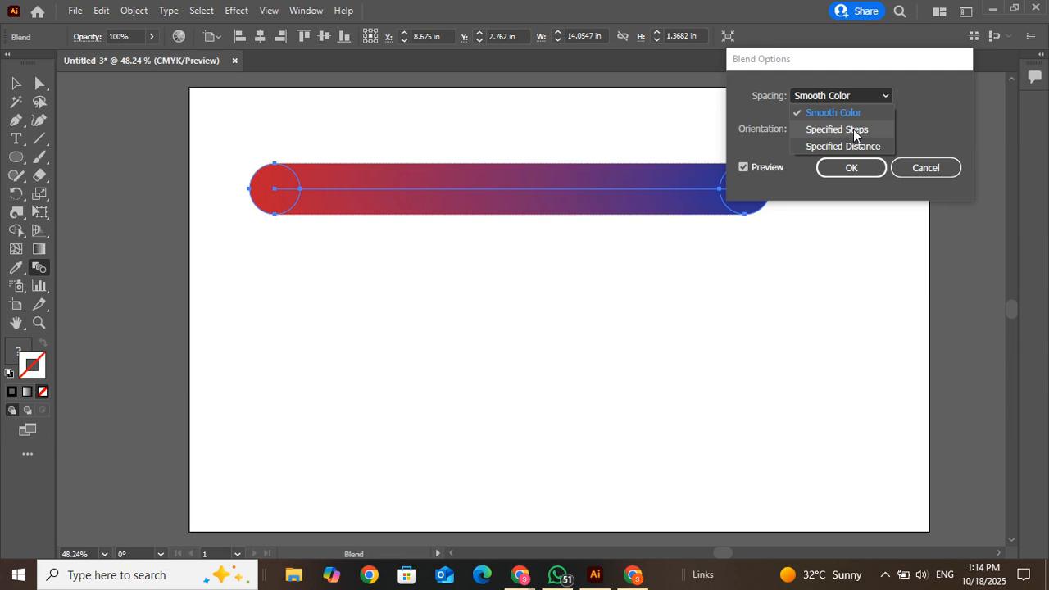
pyautogui.click(855, 131)
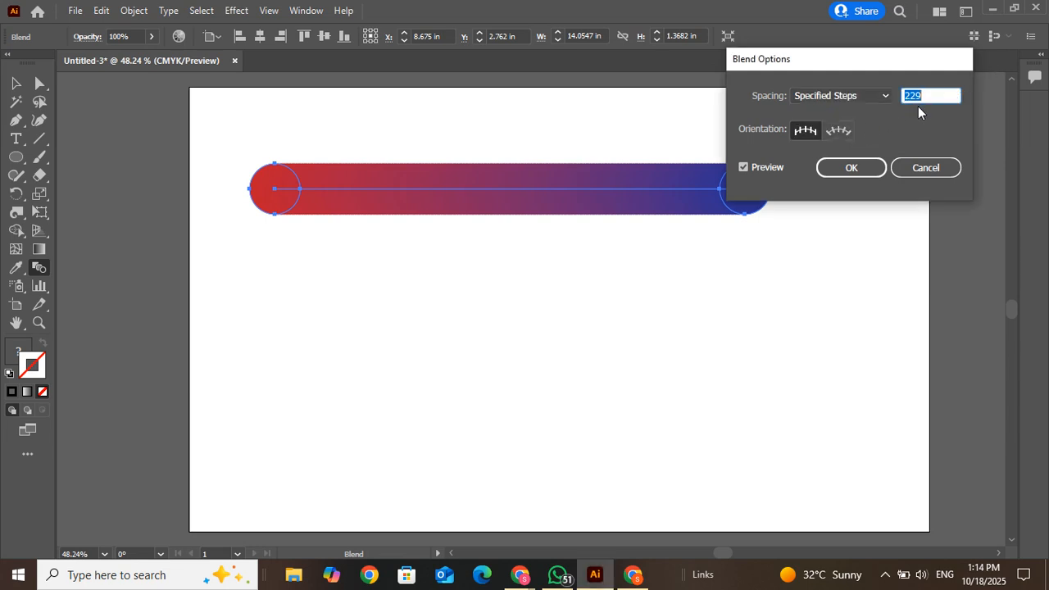
pyautogui.write('10')
pyautogui.click(744, 167)
pyautogui.click(744, 168)
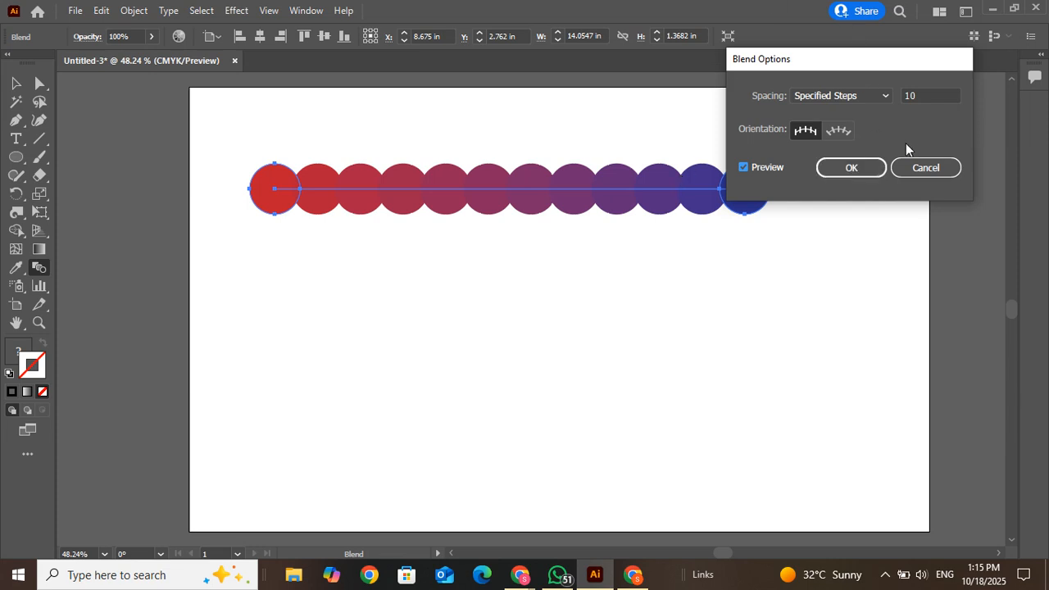
# Admit the waiting participant to the video meeting, then return to Illustrator.
pyautogui.moveTo(521, 575)
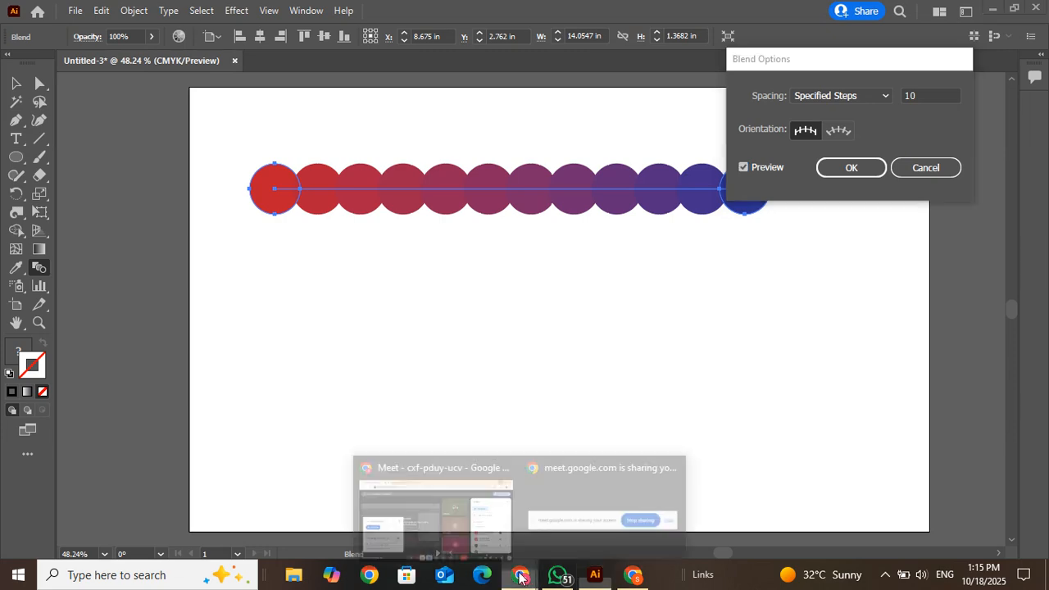
pyautogui.click(471, 527)
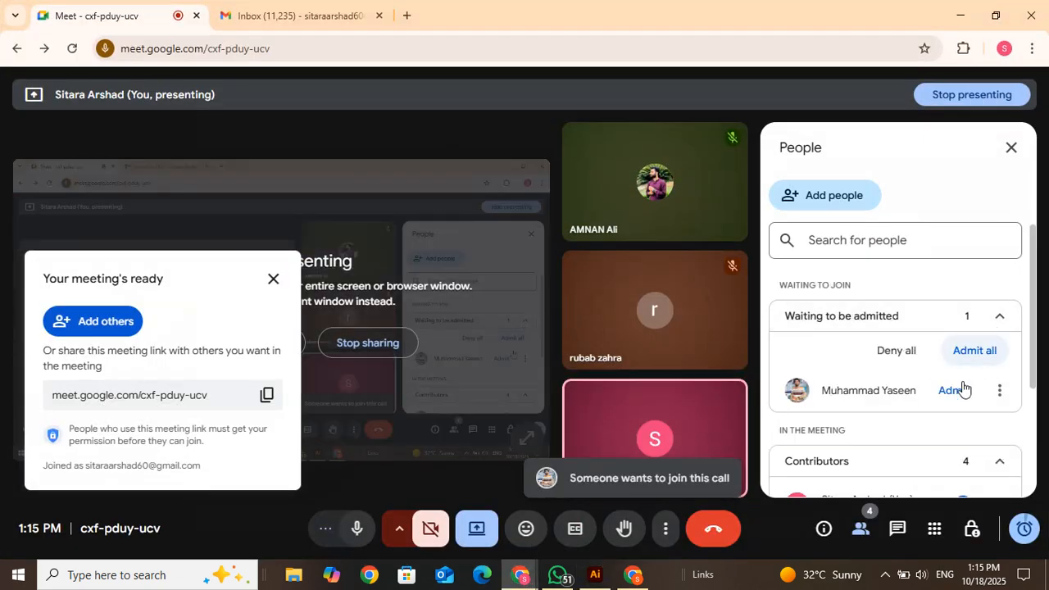
pyautogui.click(958, 390)
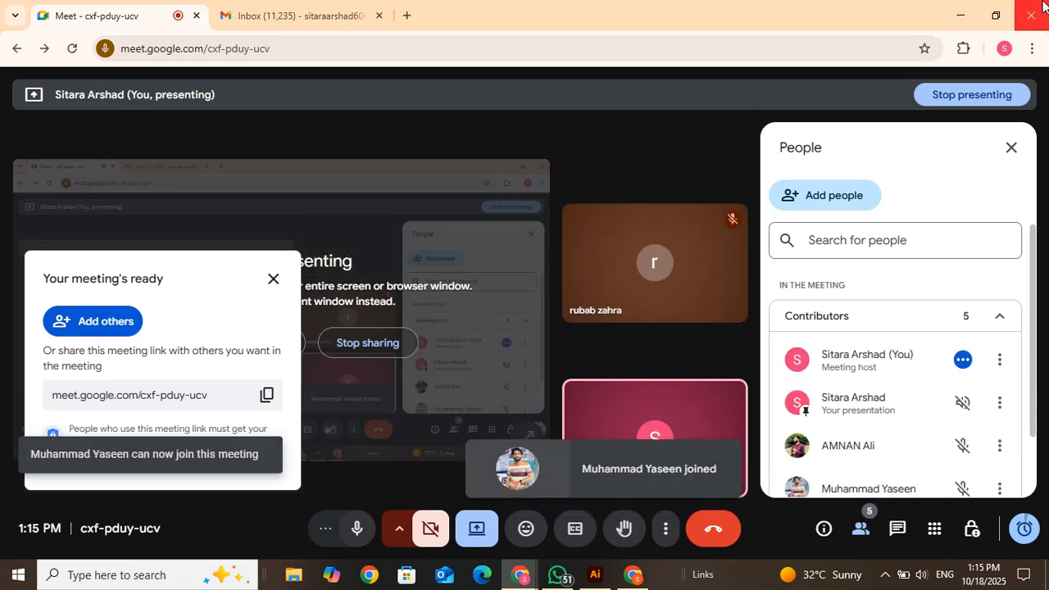
pyautogui.click(958, 13)
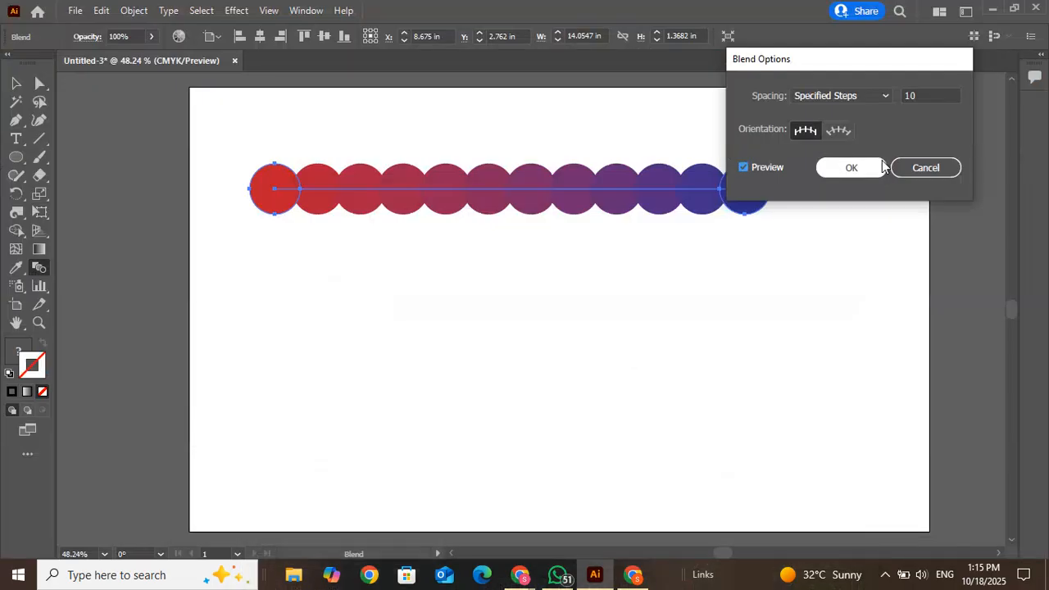
# Set the blend step count to 10 and confirm the Blend Options.
pyautogui.click(928, 95)
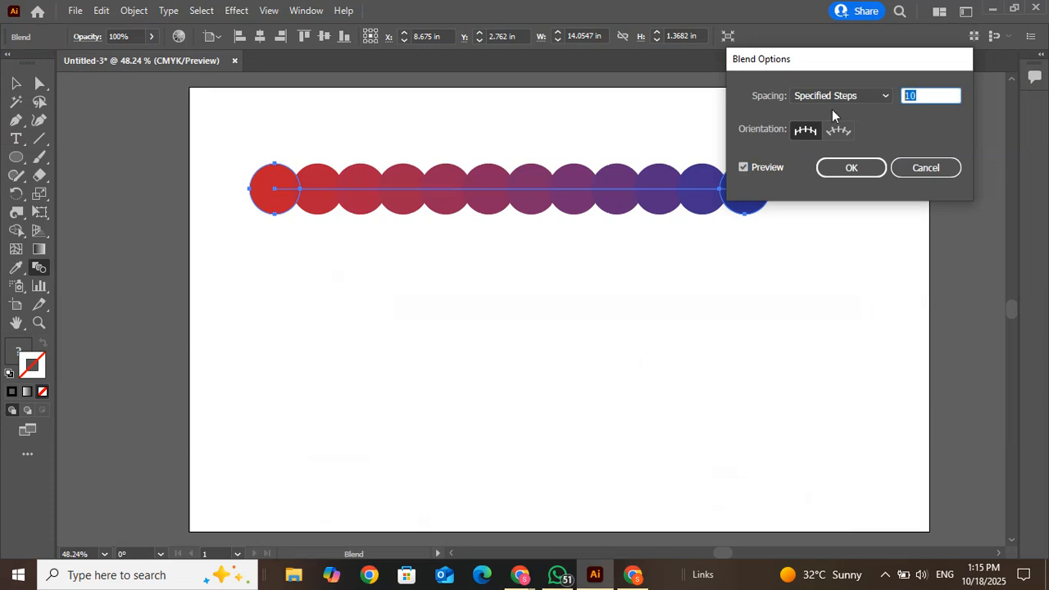
pyautogui.press('Up')
pyautogui.press('Up')
pyautogui.press('Up')
pyautogui.press('Up')
pyautogui.press('Up')
pyautogui.press('Up')
pyautogui.press('Up')
pyautogui.press('Up')
pyautogui.press('Up')
pyautogui.press('Up')
pyautogui.press('Up')
pyautogui.press('Up')
pyautogui.press('Up')
pyautogui.press('Up')
pyautogui.press('Up')
pyautogui.press('Up')
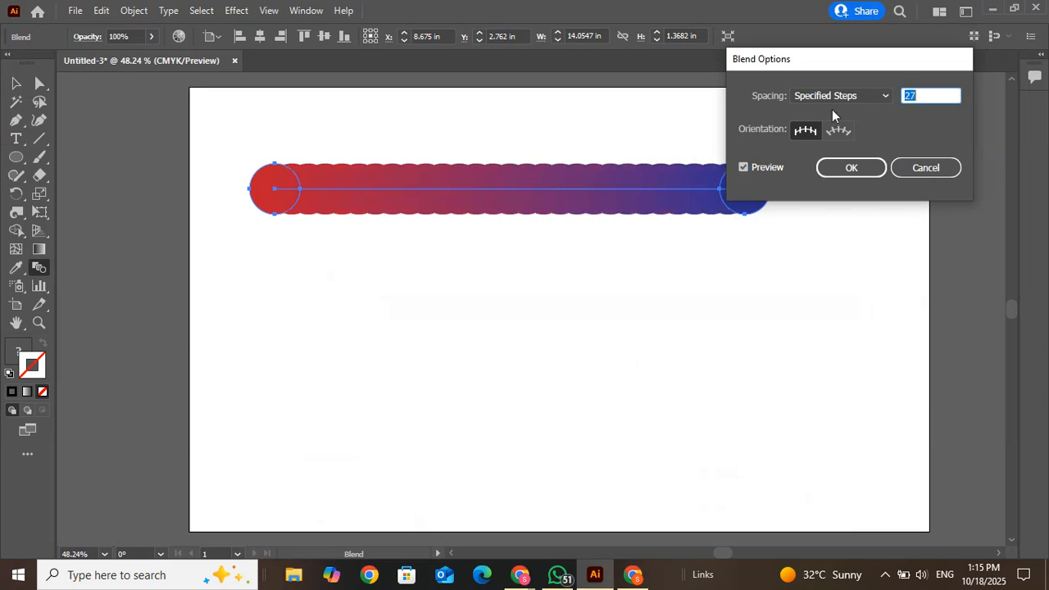
pyautogui.press('Down')
pyautogui.press('Down')
pyautogui.press('Down')
pyautogui.press('Down')
pyautogui.press('Down')
pyautogui.press('Down')
pyautogui.press('Down')
pyautogui.press('Down')
pyautogui.press('Down')
pyautogui.press('Down')
pyautogui.press('Down')
pyautogui.press('Down')
pyautogui.press('Down')
pyautogui.press('Down')
pyautogui.press('Down')
pyautogui.press('Down')
pyautogui.press('Down')
pyautogui.press('Down')
pyautogui.press('Down')
pyautogui.press('Down')
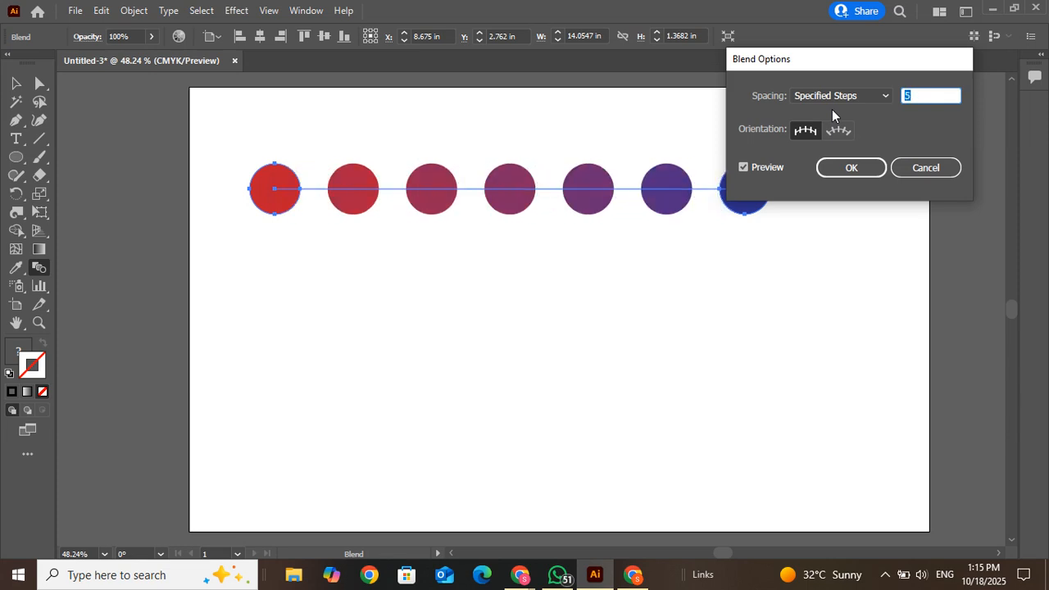
pyautogui.press('Up')
pyautogui.press('Up')
pyautogui.press('Up')
pyautogui.press('Up')
pyautogui.press('Up')
pyautogui.press('Up')
pyautogui.press('Up')
pyautogui.press('Up')
pyautogui.press('Up')
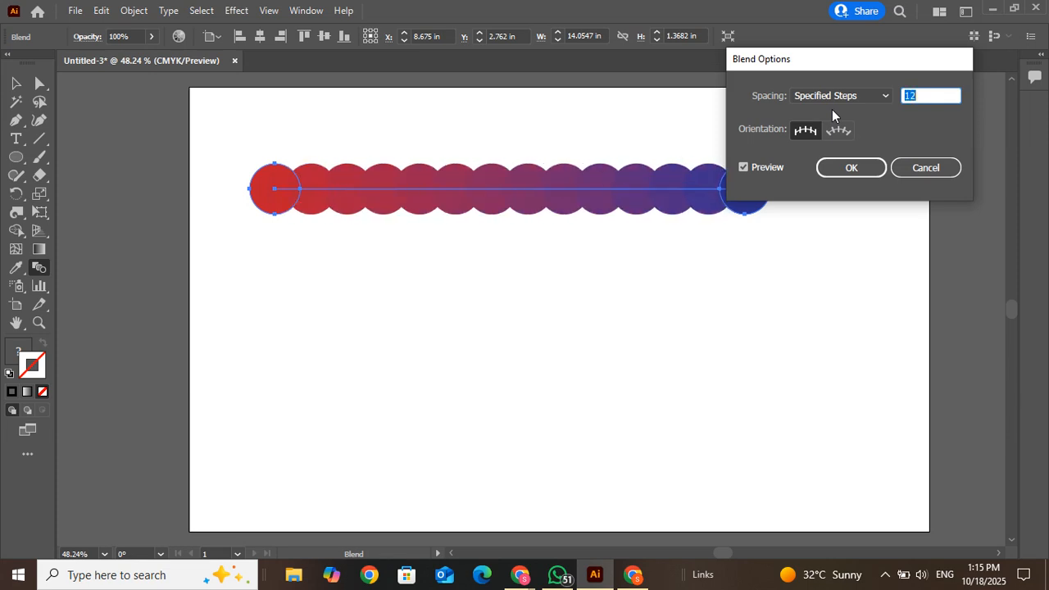
pyautogui.press('Down')
pyautogui.press('Down')
pyautogui.press('Down')
pyautogui.press('Down')
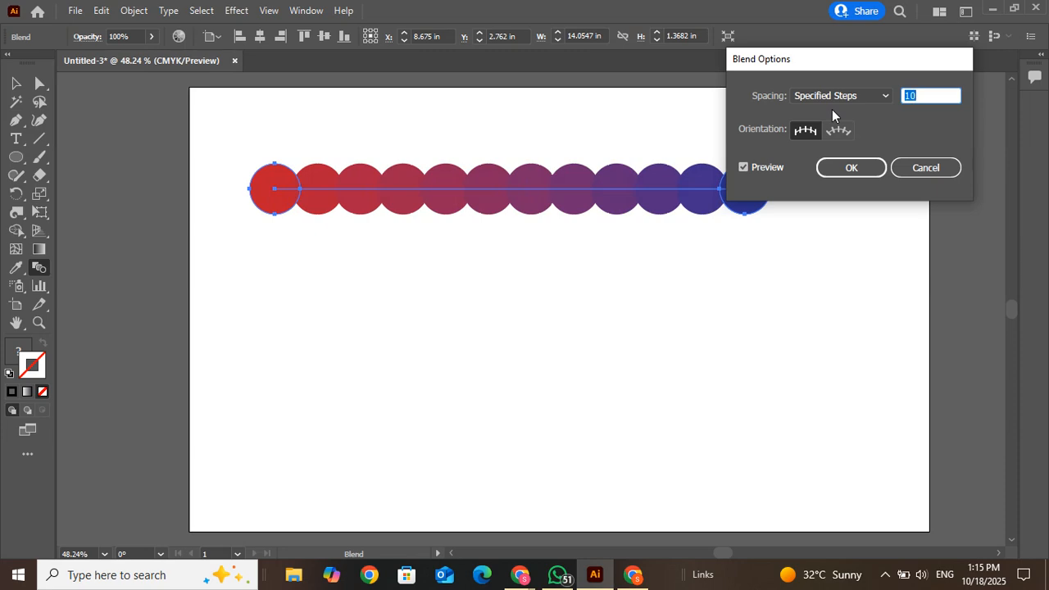
pyautogui.click(844, 168)
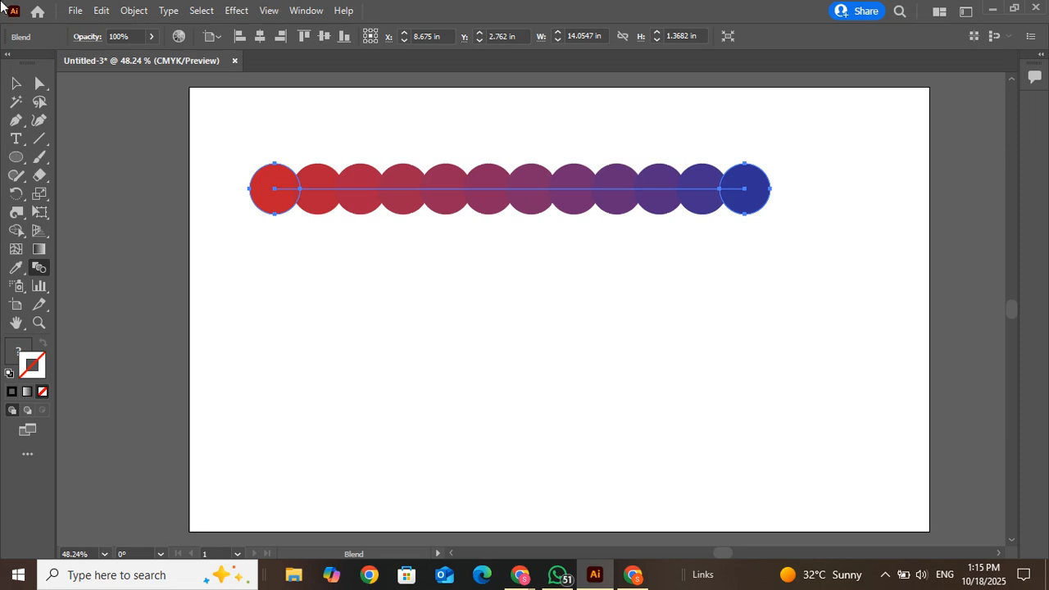
# Deselect the circle blend and bring the Google Meet call to the front.
pyautogui.click(16, 83)
pyautogui.click(286, 332)
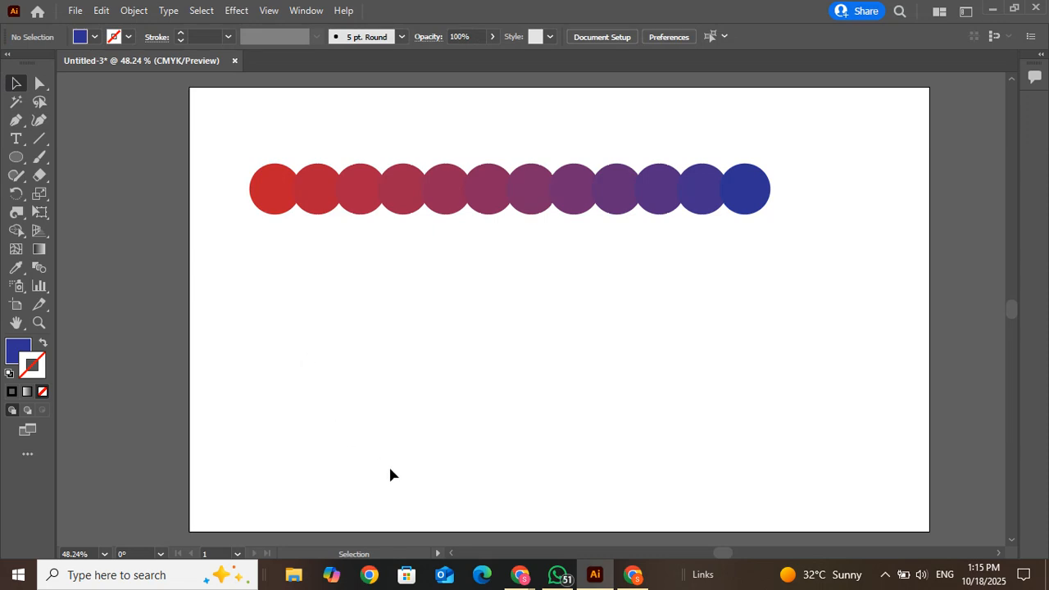
pyautogui.click(435, 503)
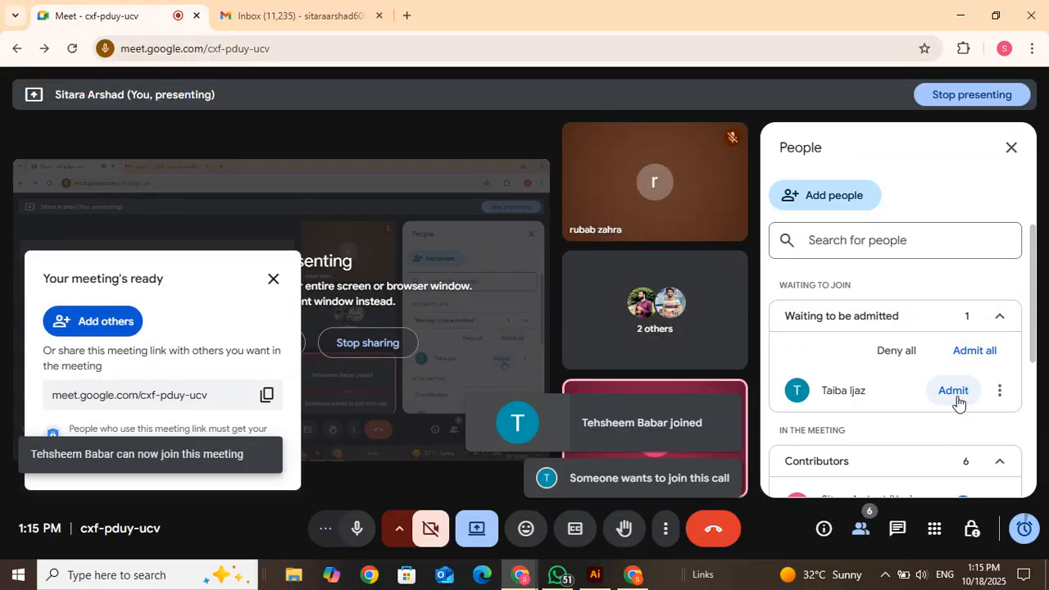
# Admit the waiting participant into the Google Meet call and go back to Illustrator.
pyautogui.click(956, 396)
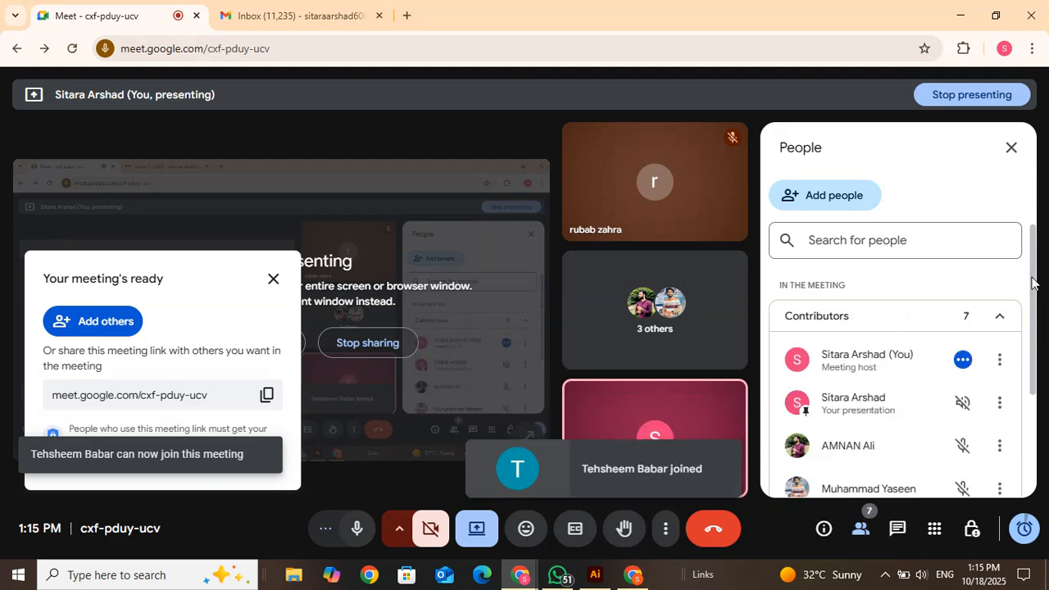
pyautogui.moveTo(1033, 283); pyautogui.dragTo(1033, 246)
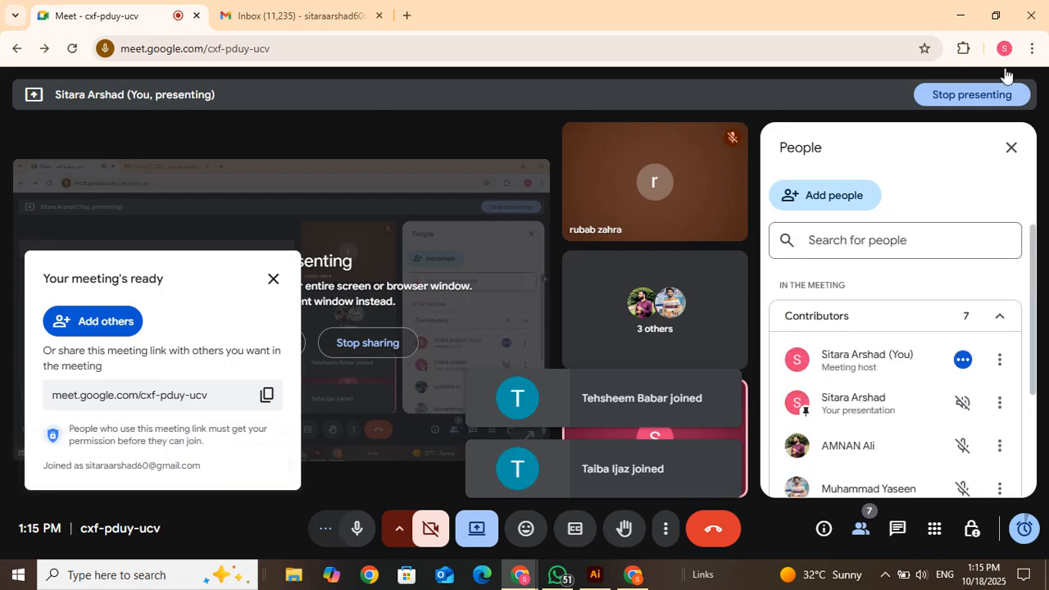
pyautogui.click(960, 15)
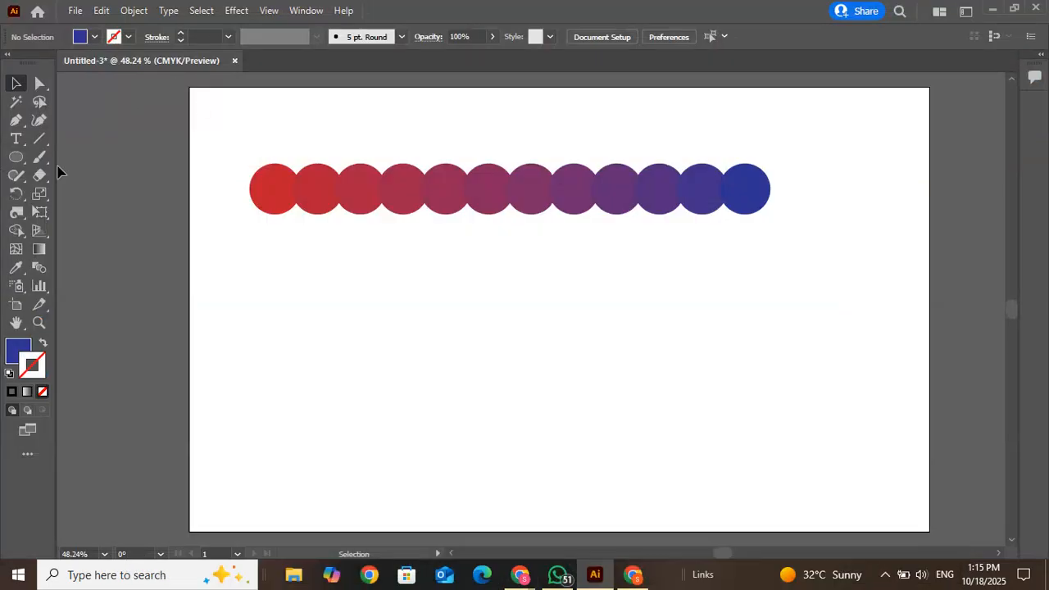
# Draw a small circle on the left and a five-pointed star on the right below the blend.
pyautogui.click(16, 157)
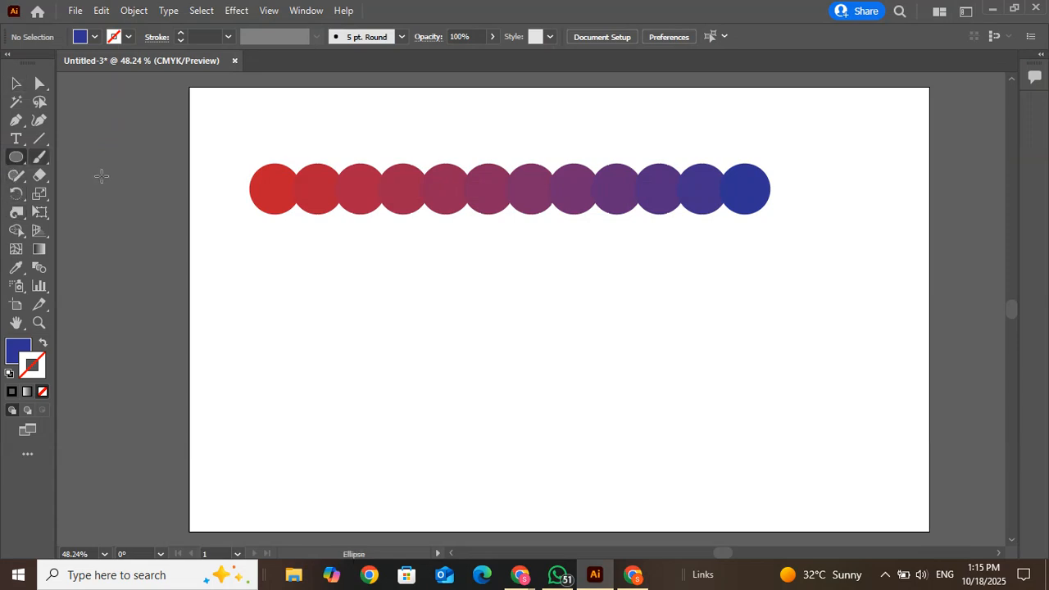
pyautogui.moveTo(284, 346); pyautogui.dragTo(303, 366)
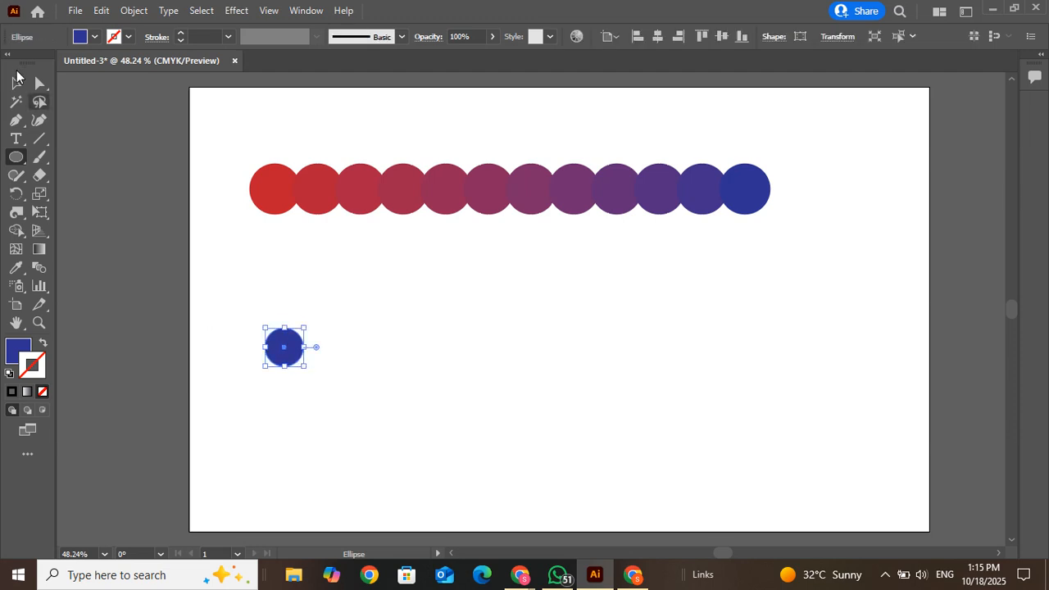
pyautogui.click(16, 157)
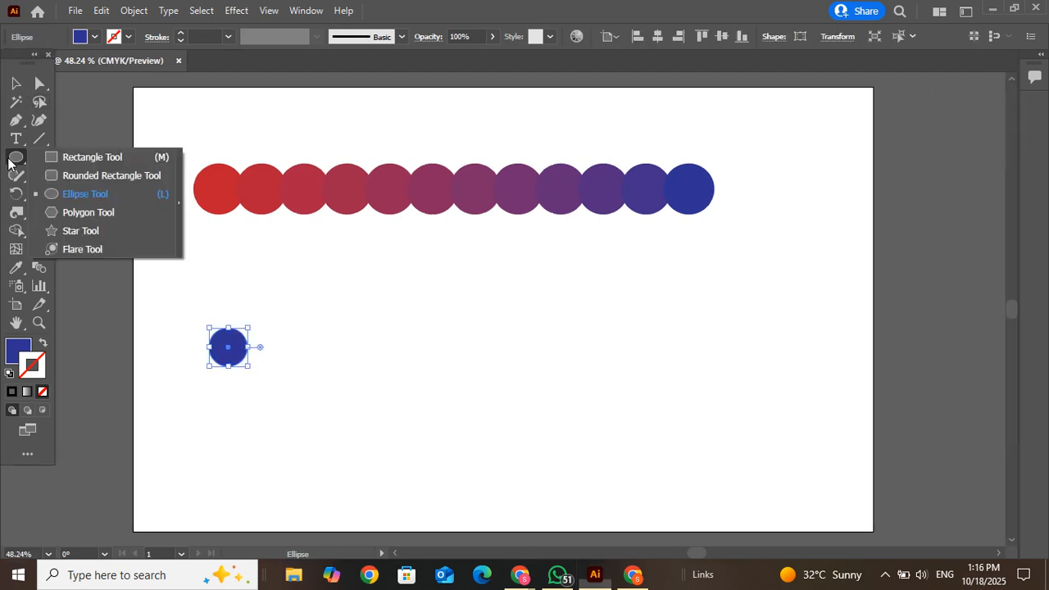
pyautogui.click(82, 231)
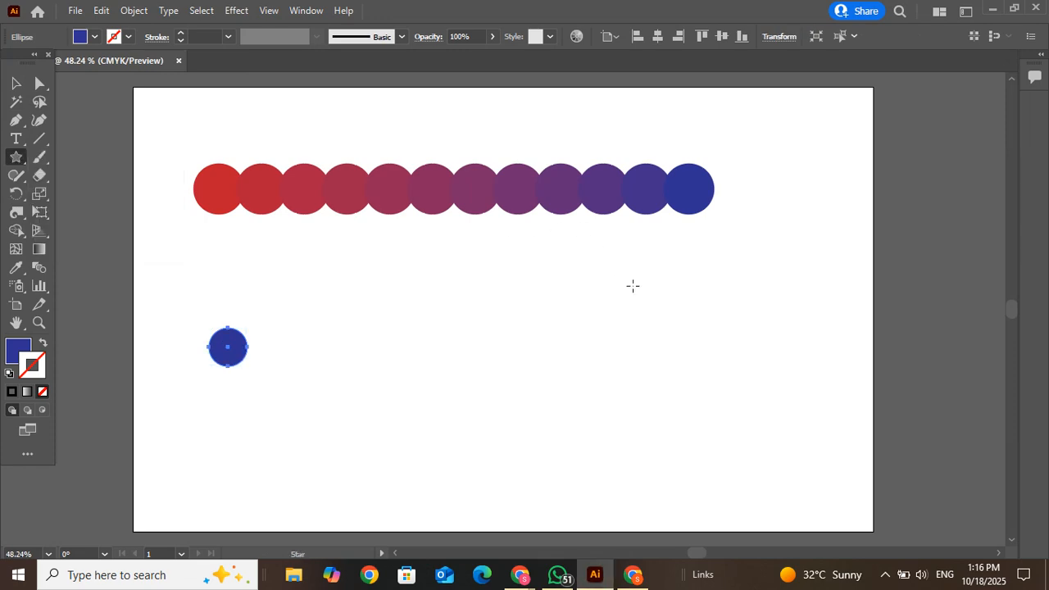
pyautogui.moveTo(718, 334); pyautogui.dragTo(752, 373)
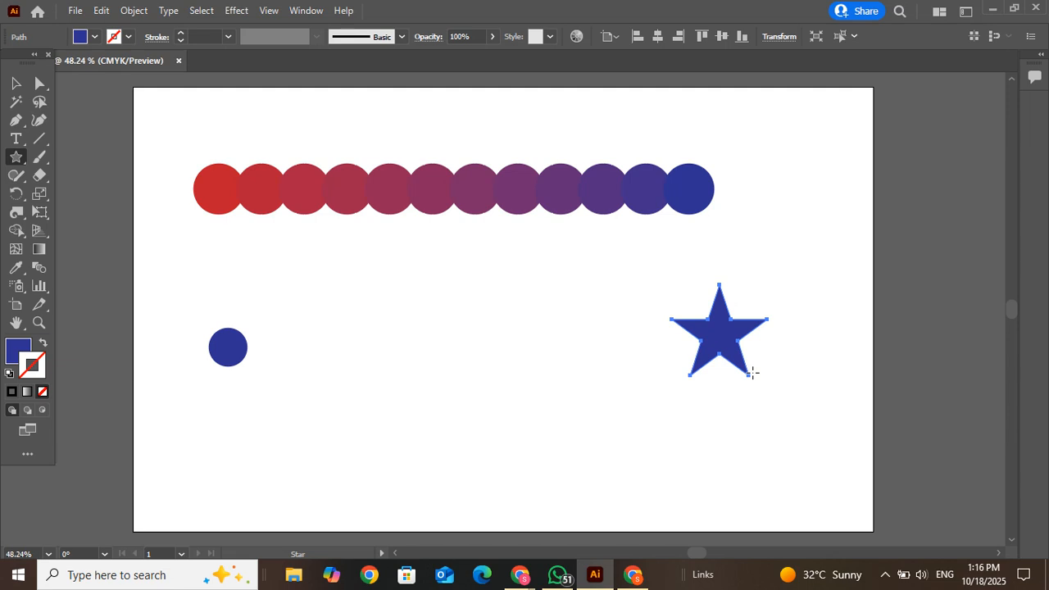
# Give the small circle a black 1 pt outline with no fill.
pyautogui.click(15, 83)
pyautogui.click(271, 321)
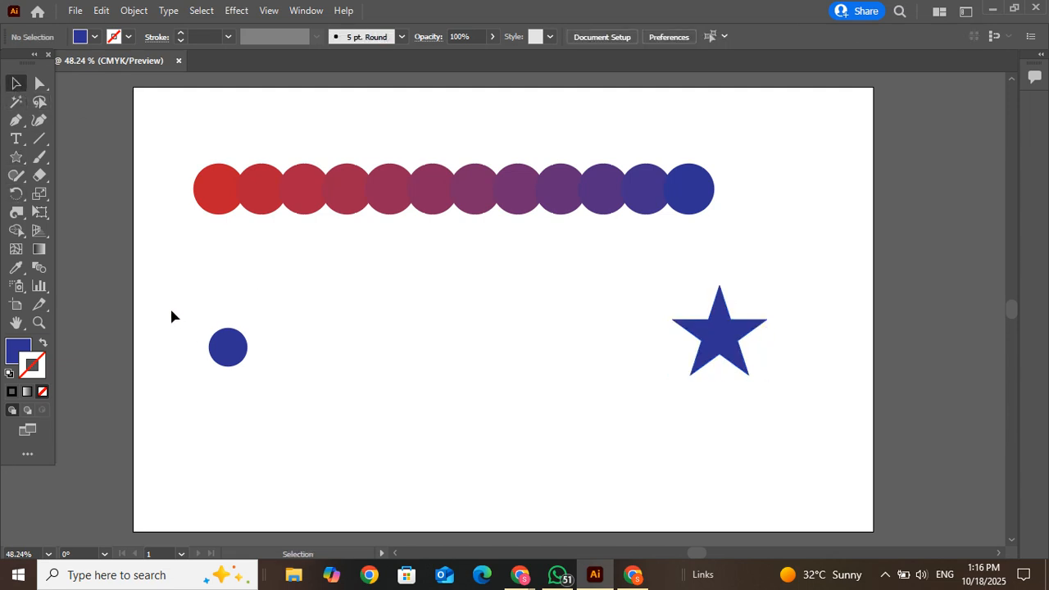
pyautogui.click(228, 346)
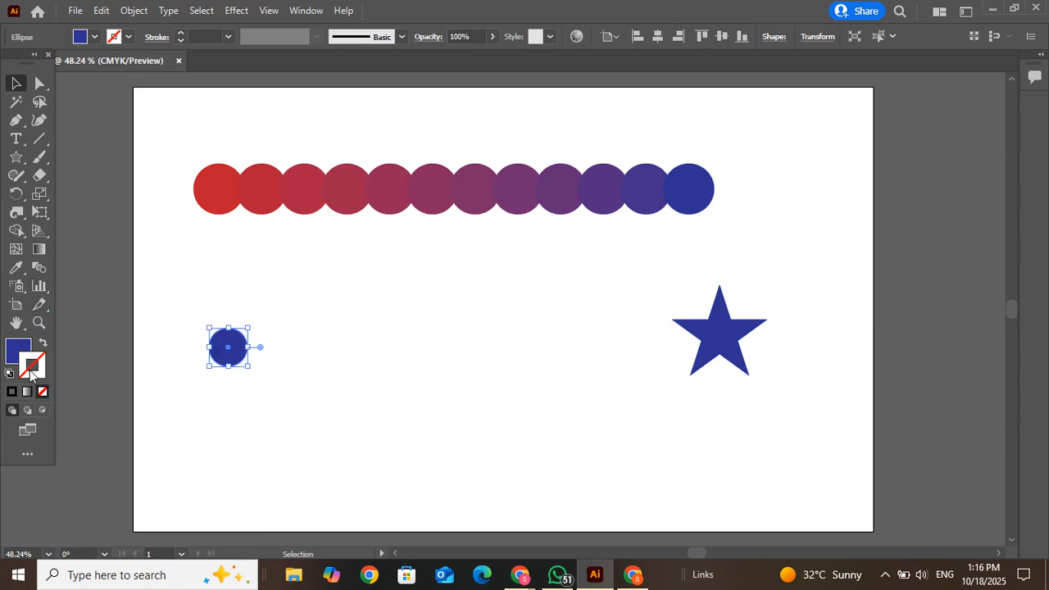
pyautogui.click(11, 391)
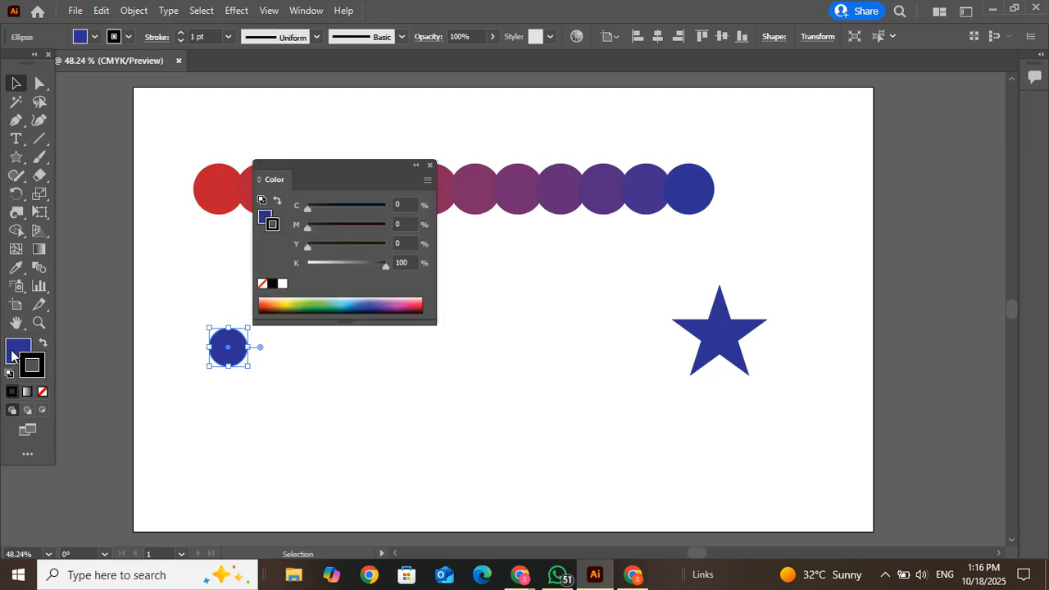
pyautogui.click(43, 391)
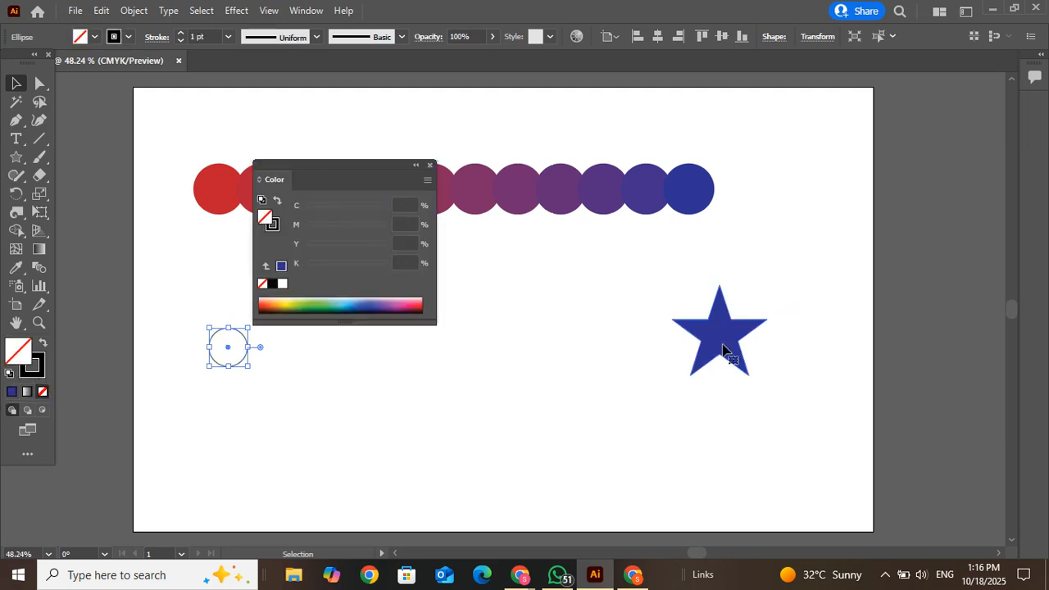
# Give the star a blue outline with no fill, close the Color panel, and select both shapes.
pyautogui.click(723, 351)
pyautogui.click(41, 374)
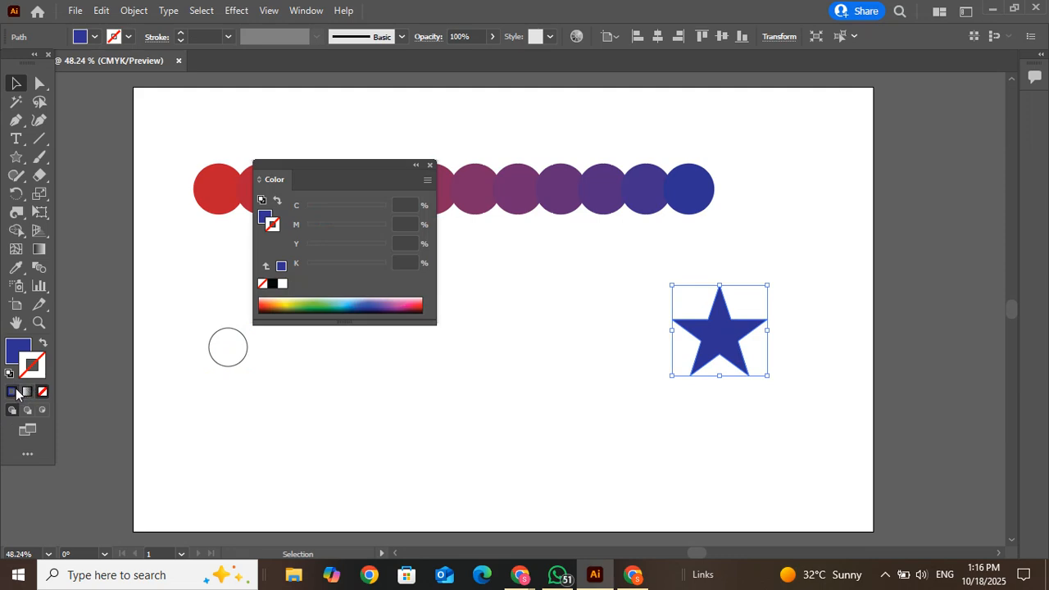
pyautogui.click(11, 391)
pyautogui.click(16, 349)
pyautogui.click(42, 391)
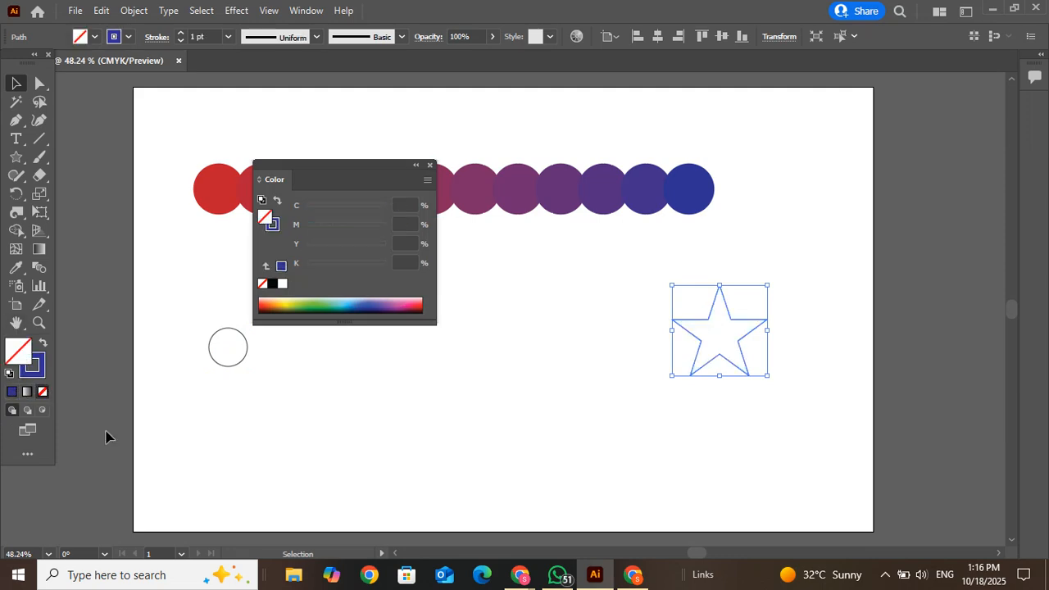
pyautogui.click(184, 495)
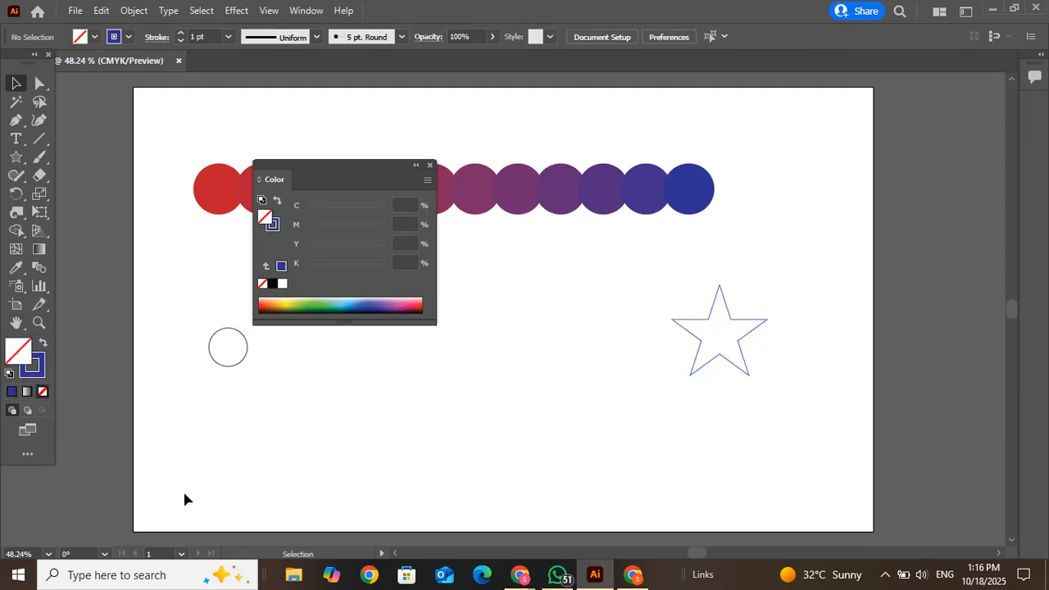
pyautogui.click(431, 167)
pyautogui.moveTo(187, 327); pyautogui.dragTo(915, 326)
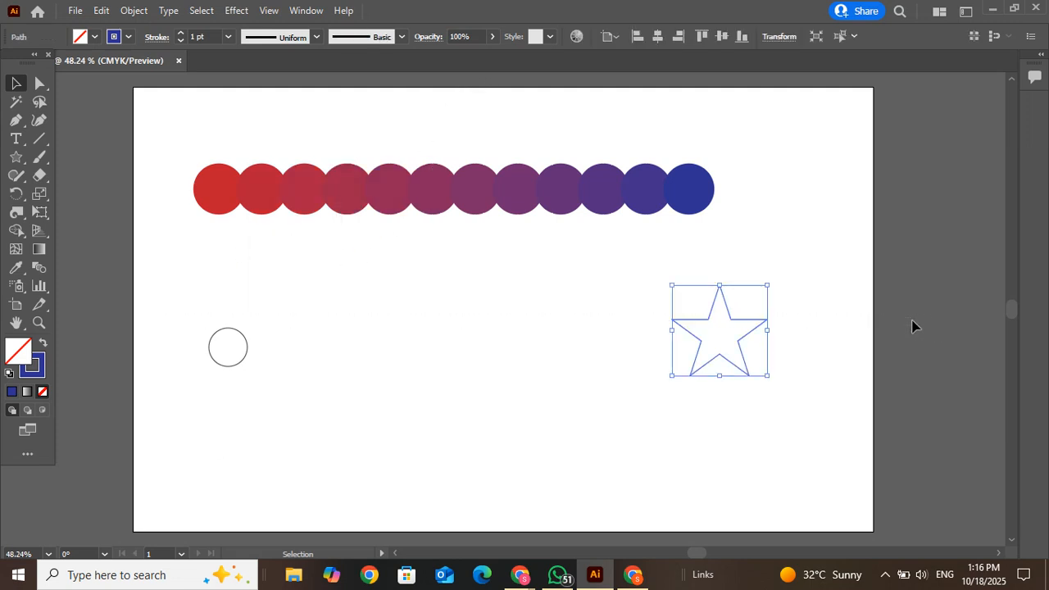
pyautogui.moveTo(187, 295); pyautogui.dragTo(795, 488)
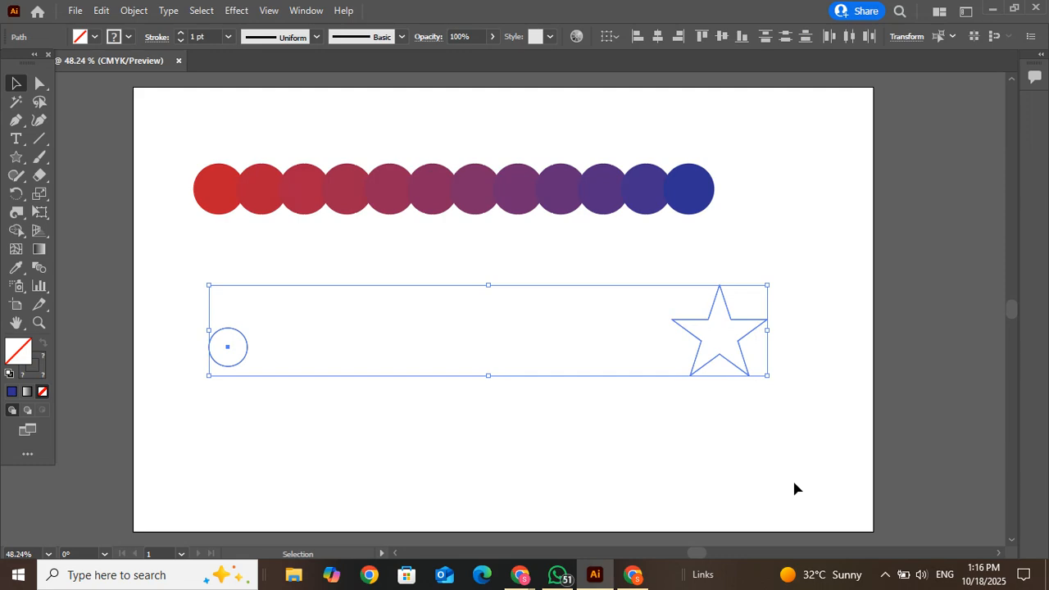
# Vertically centre the circle and star, then blend them with Object > Blend > Make.
pyautogui.click(722, 36)
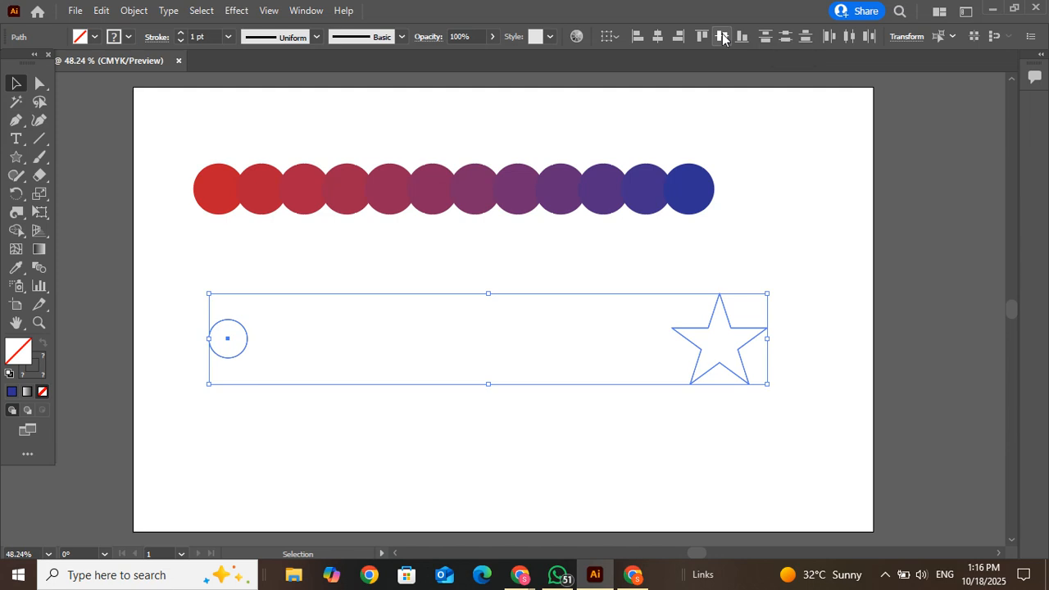
pyautogui.click(134, 10)
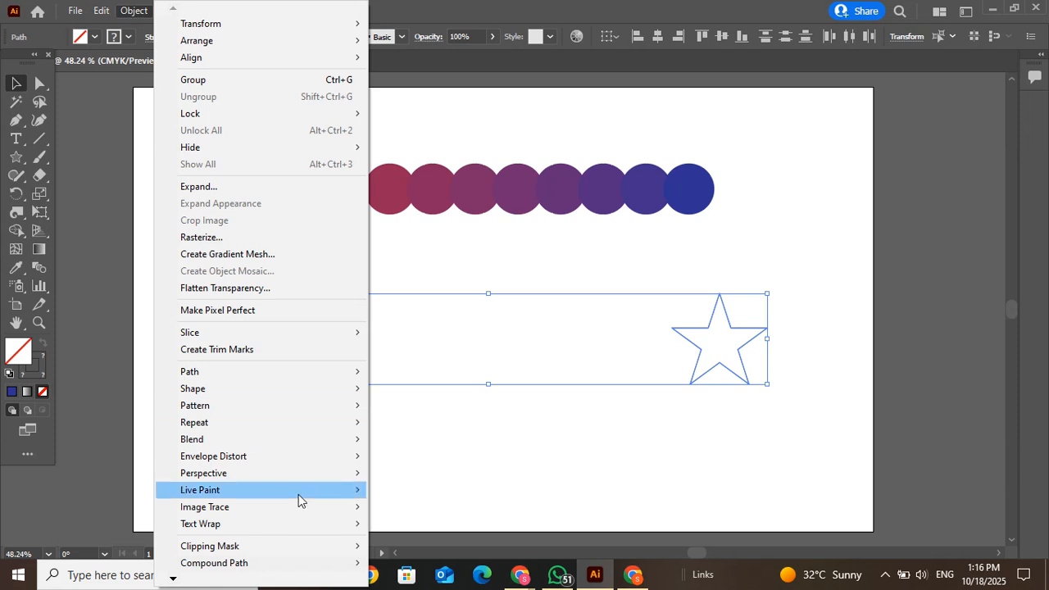
pyautogui.moveTo(308, 441)
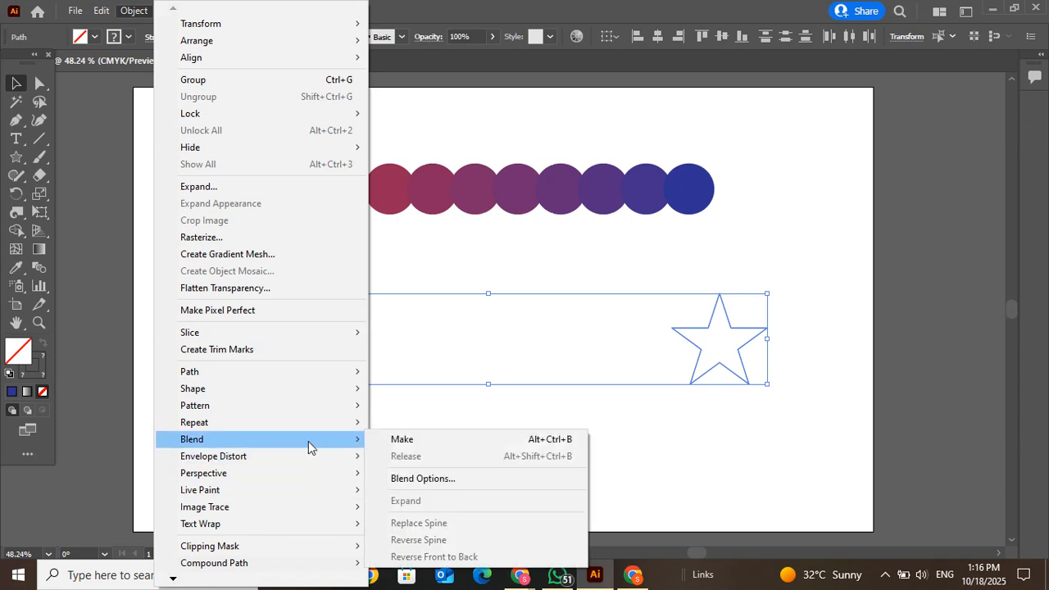
pyautogui.click(415, 441)
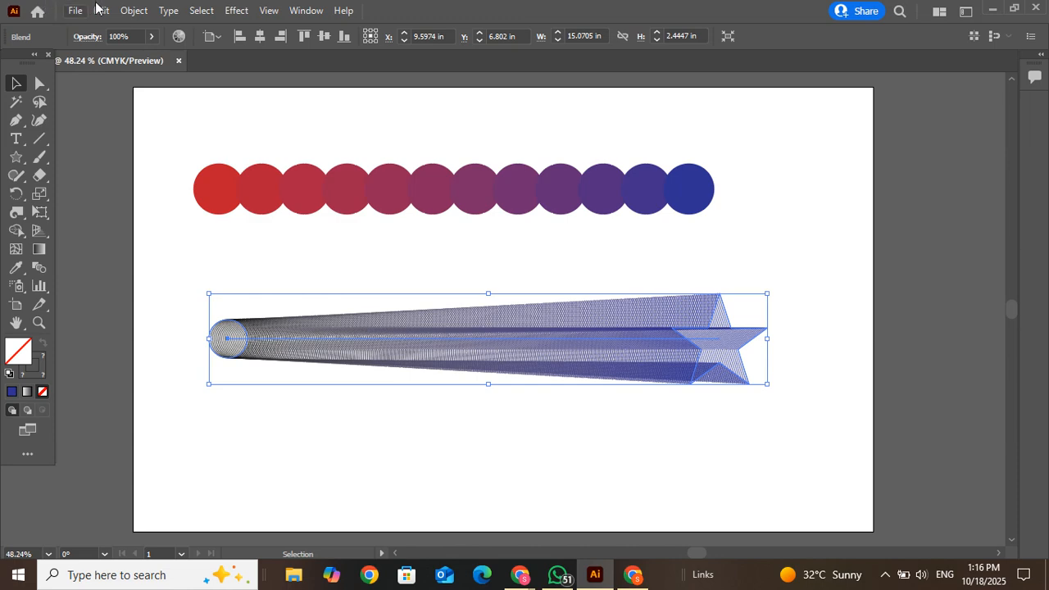
# In Blend Options, set the circle-to-star blend spacing to 50 Specified Steps.
pyautogui.click(134, 11)
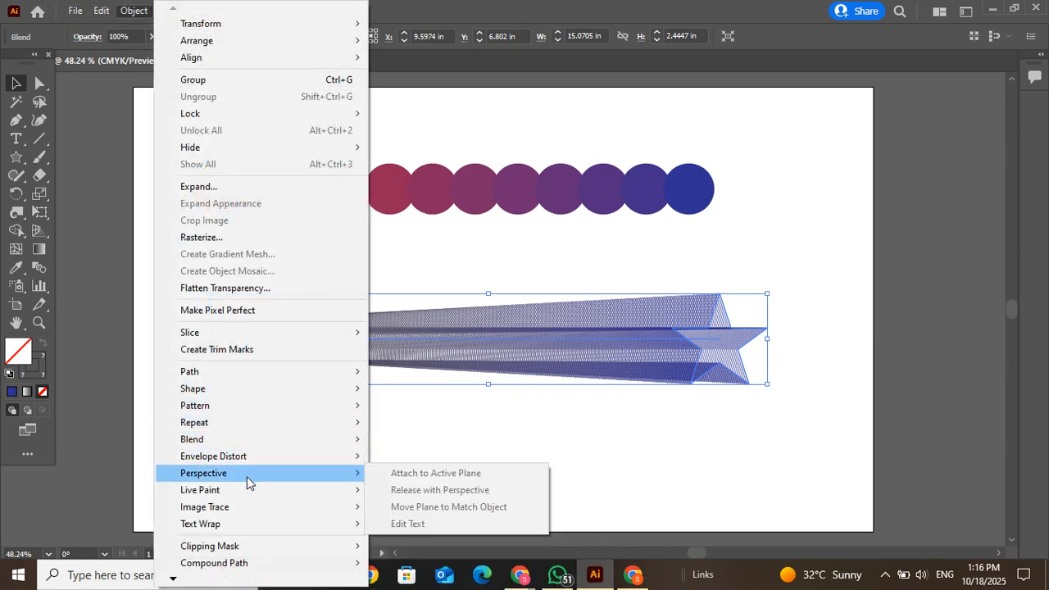
pyautogui.moveTo(275, 439)
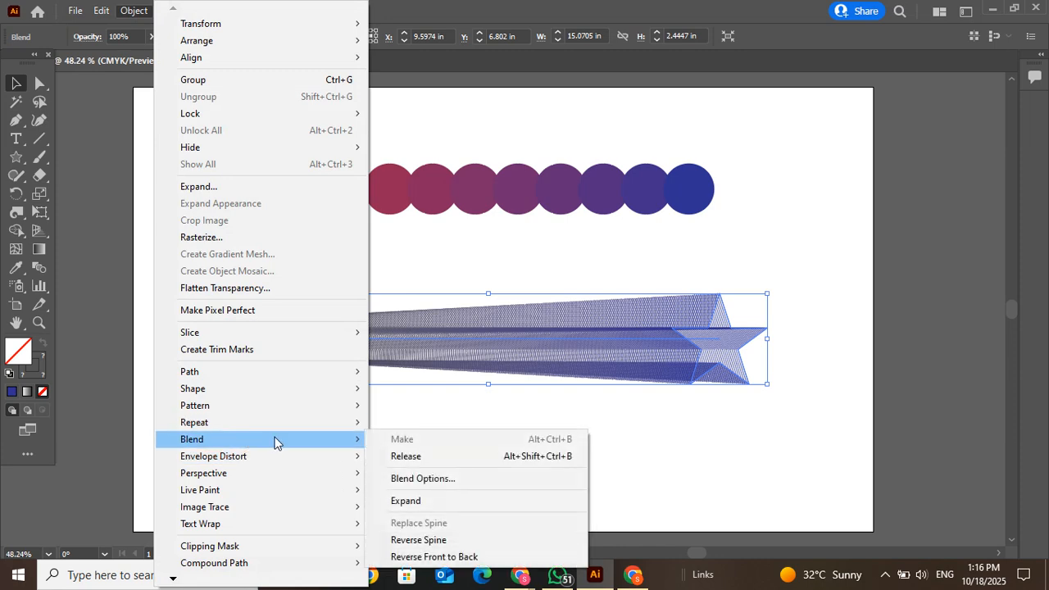
pyautogui.click(435, 484)
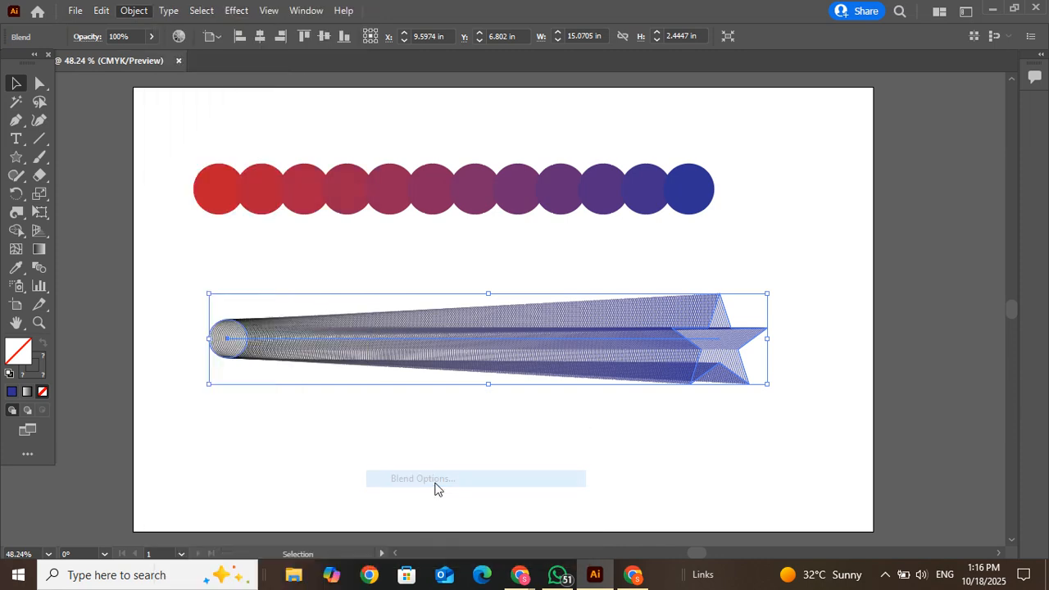
pyautogui.click(817, 100)
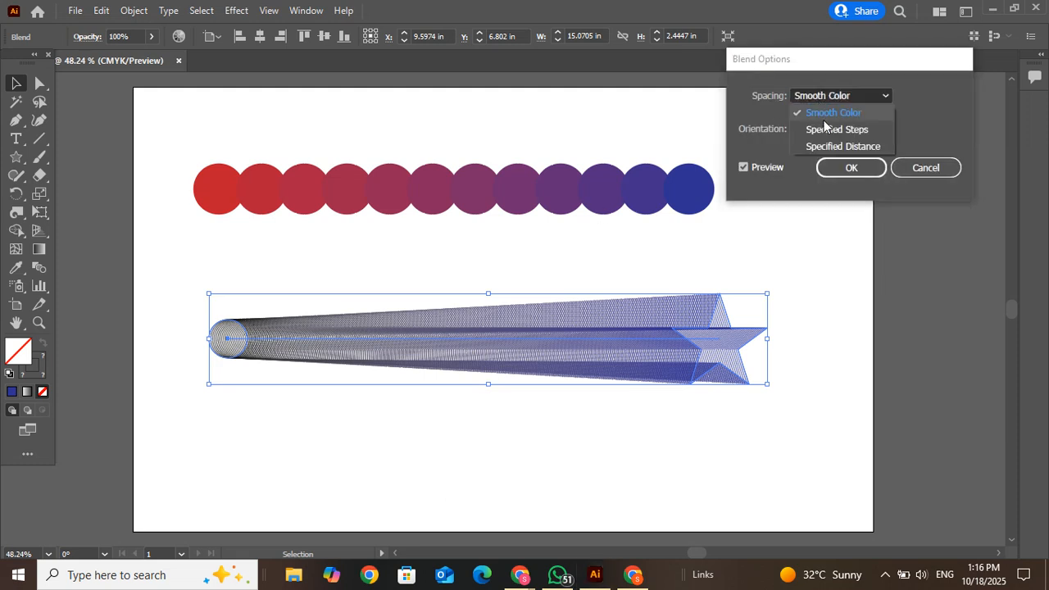
pyautogui.click(828, 129)
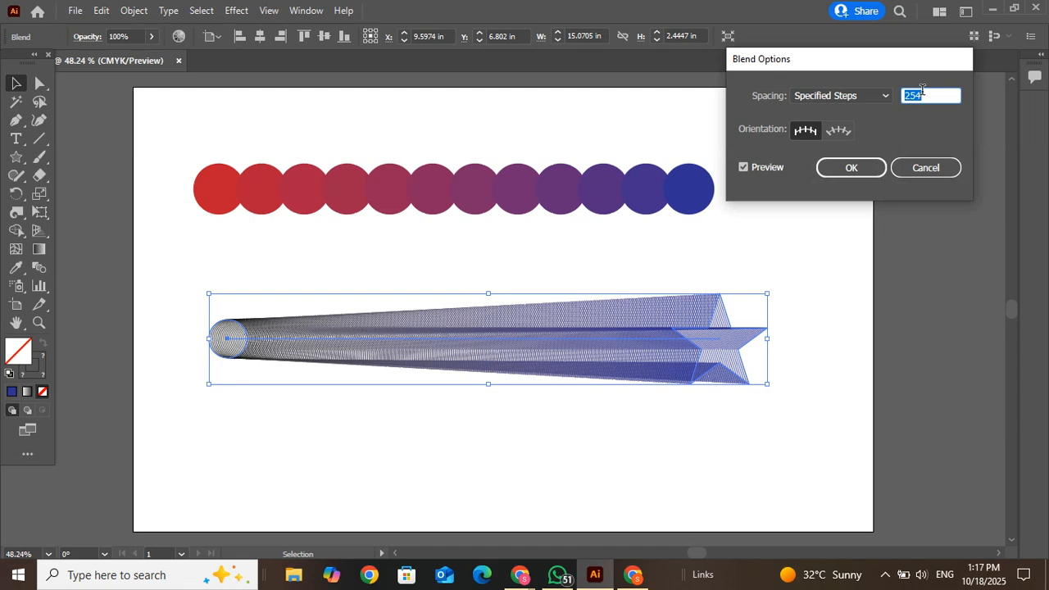
pyautogui.write('50')
# Toggle Preview to compare the 50-step blend with the original, then switch to the browser.
pyautogui.click(743, 166)
pyautogui.click(743, 166)
pyautogui.click(743, 167)
pyautogui.click(743, 168)
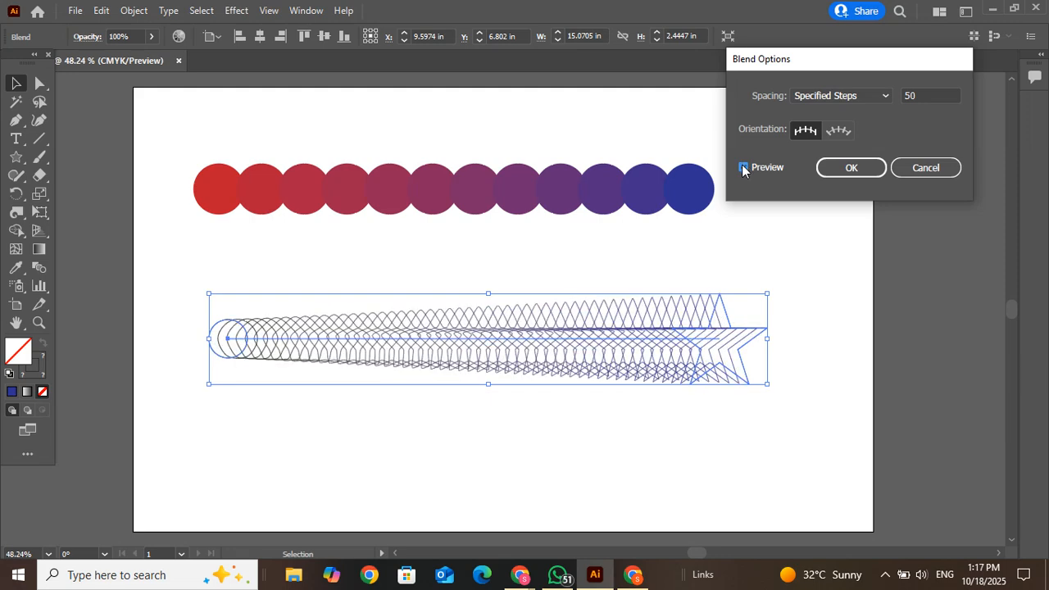
pyautogui.click(743, 168)
pyautogui.click(743, 168)
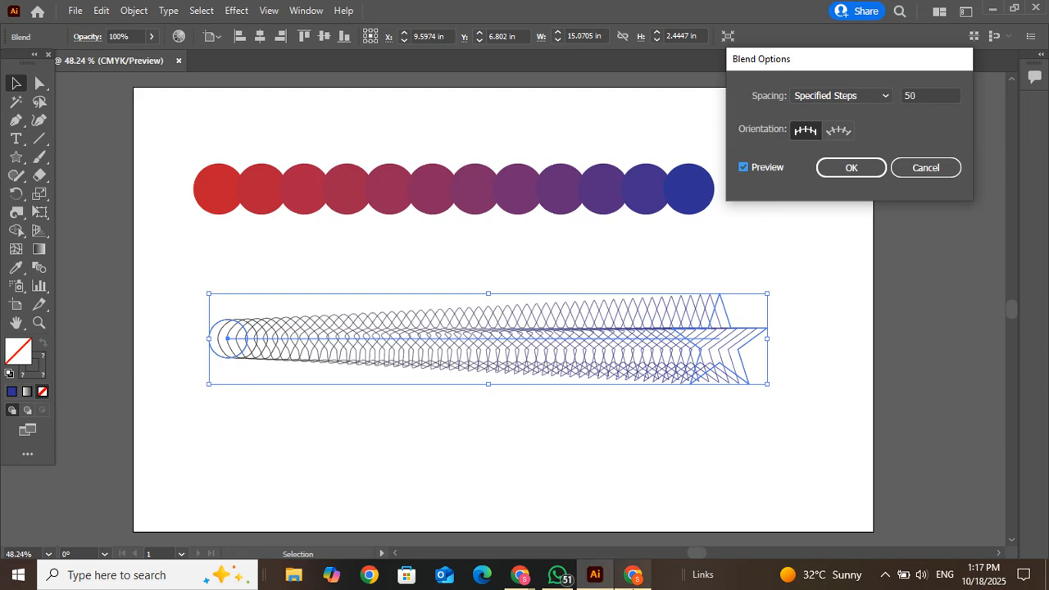
pyautogui.click(633, 574)
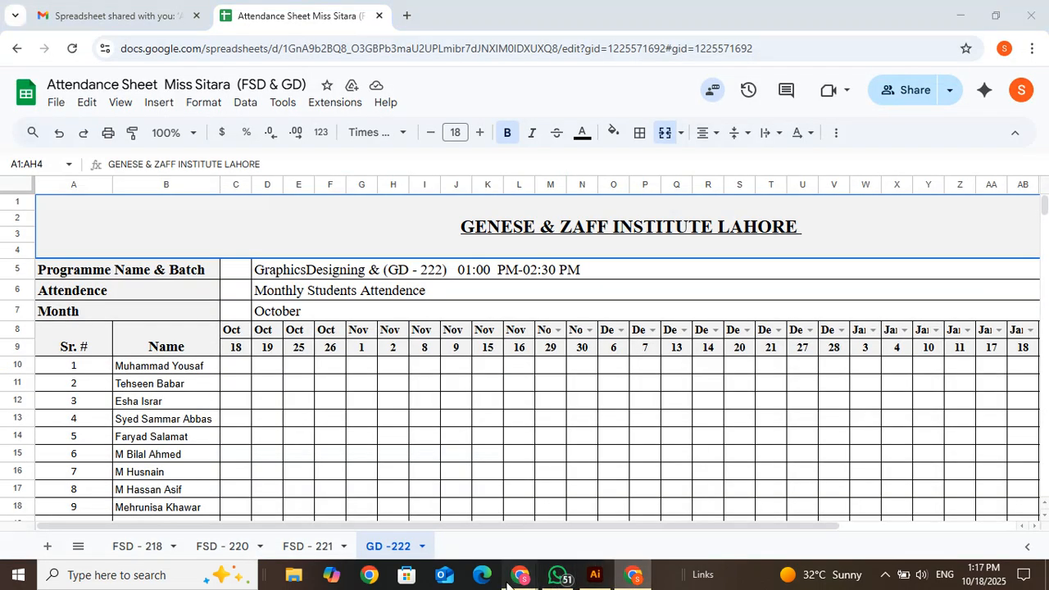
# Admit the waiting participant in Google Meet, then minimise Meet and Sheets to return to Illustrator.
pyautogui.moveTo(520, 576)
pyautogui.click(434, 501)
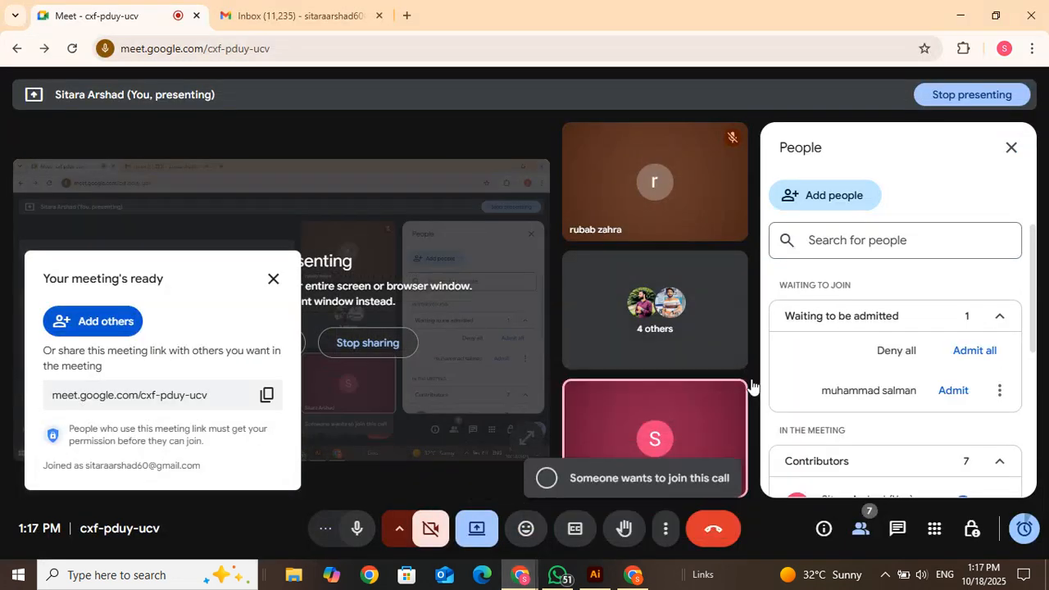
pyautogui.click(954, 391)
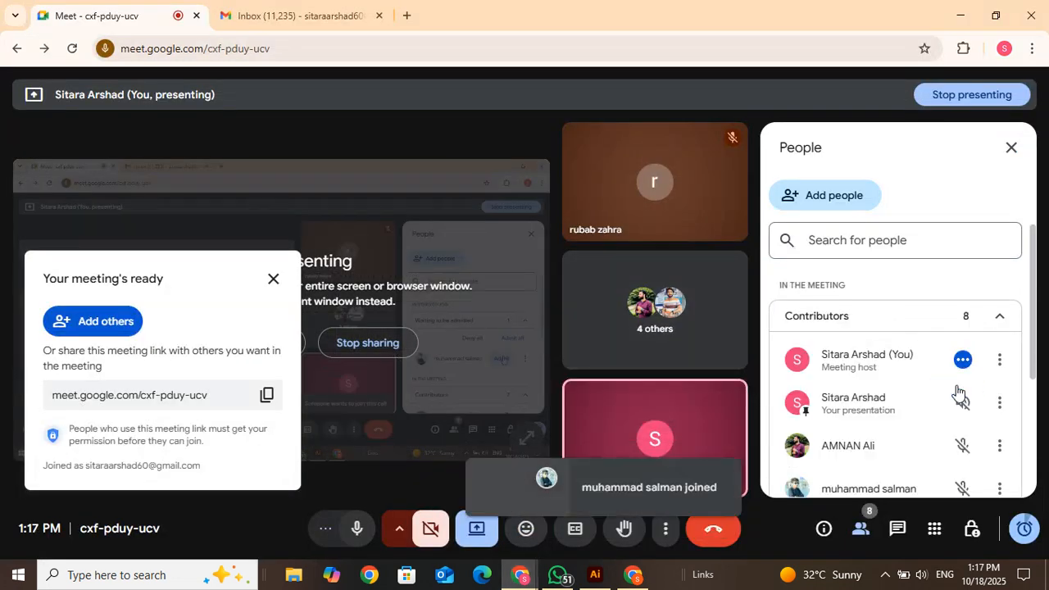
pyautogui.click(961, 14)
pyautogui.click(961, 15)
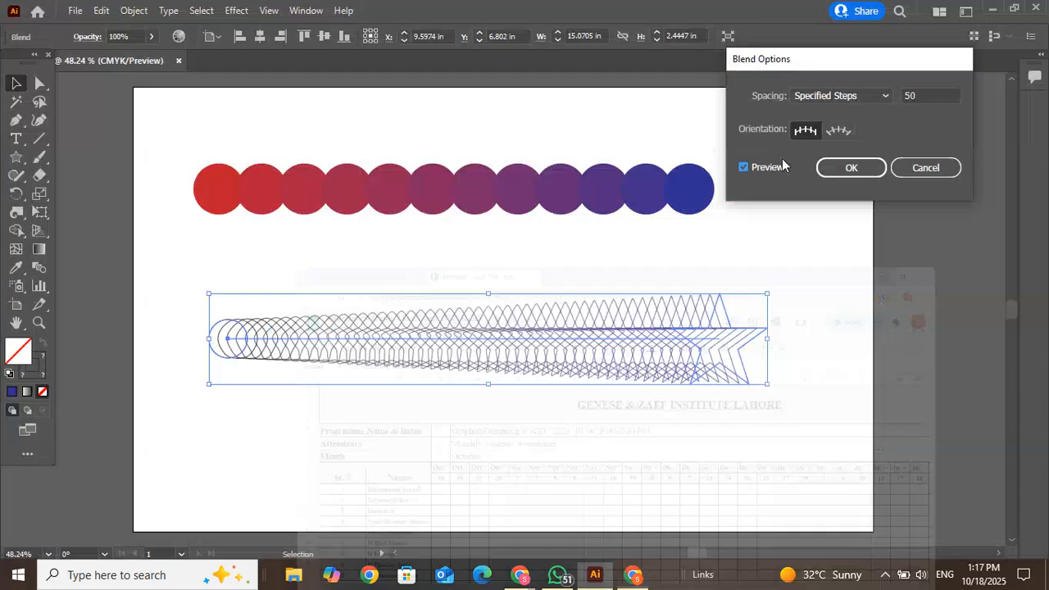
# Apply the 50-step blend, isolate it, and fill the end star with a lighter blue.
pyautogui.click(865, 167)
pyautogui.click(797, 224)
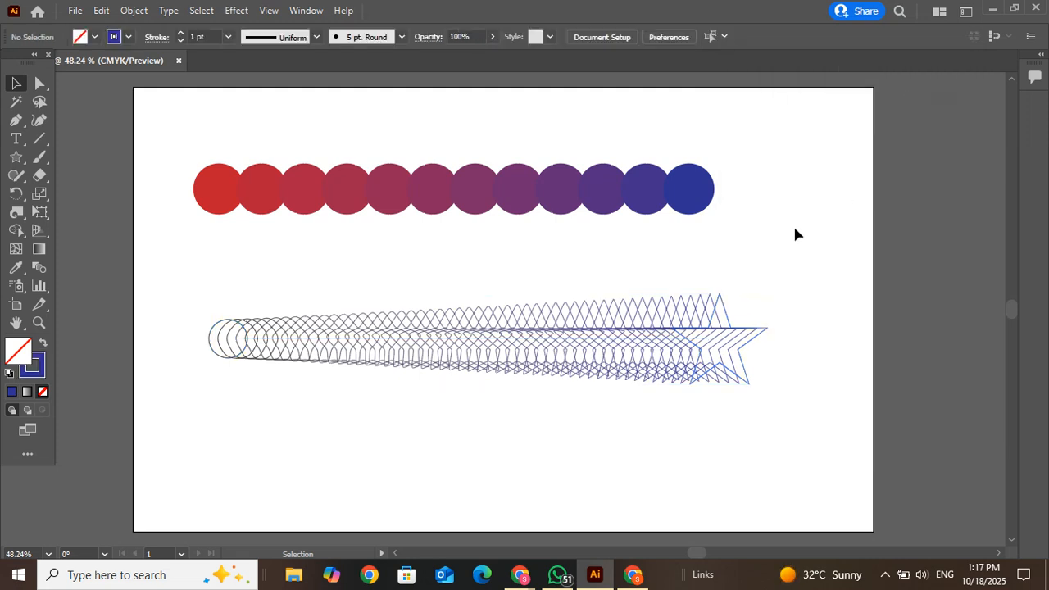
pyautogui.doubleClick(751, 333)
pyautogui.click(751, 332)
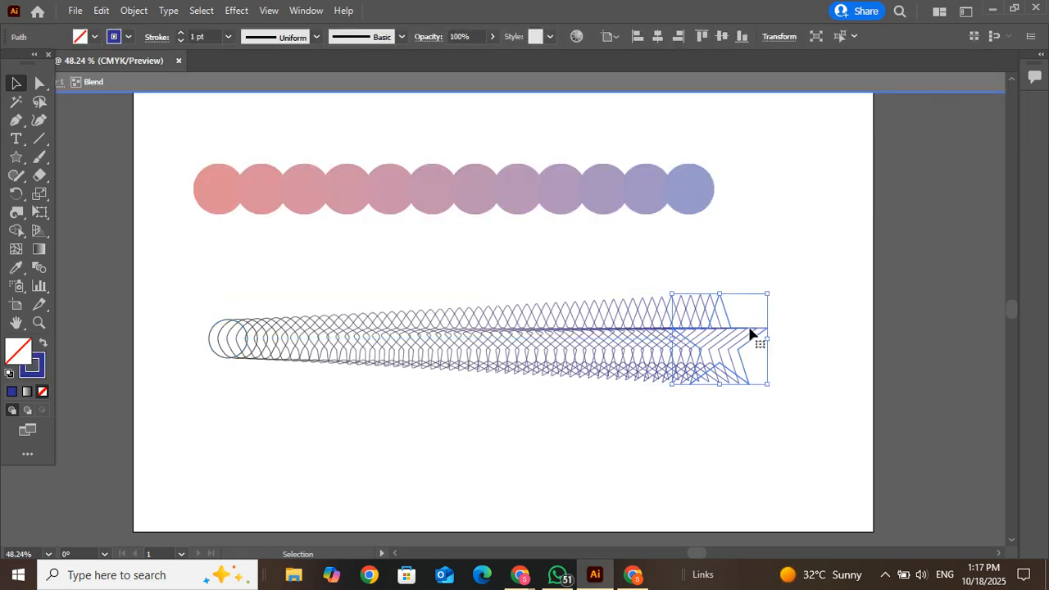
pyautogui.click(11, 392)
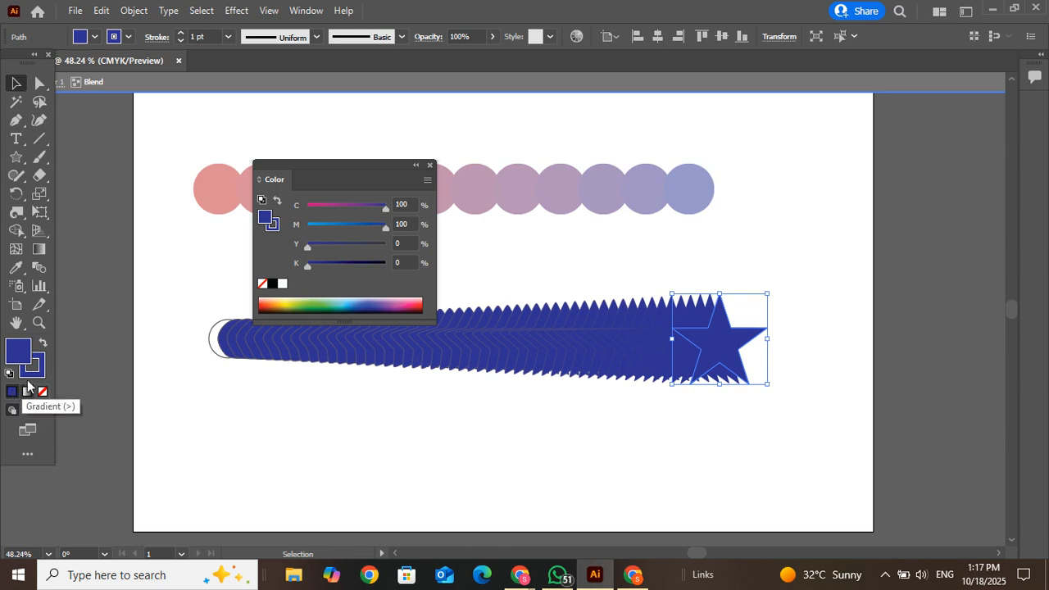
pyautogui.doubleClick(19, 360)
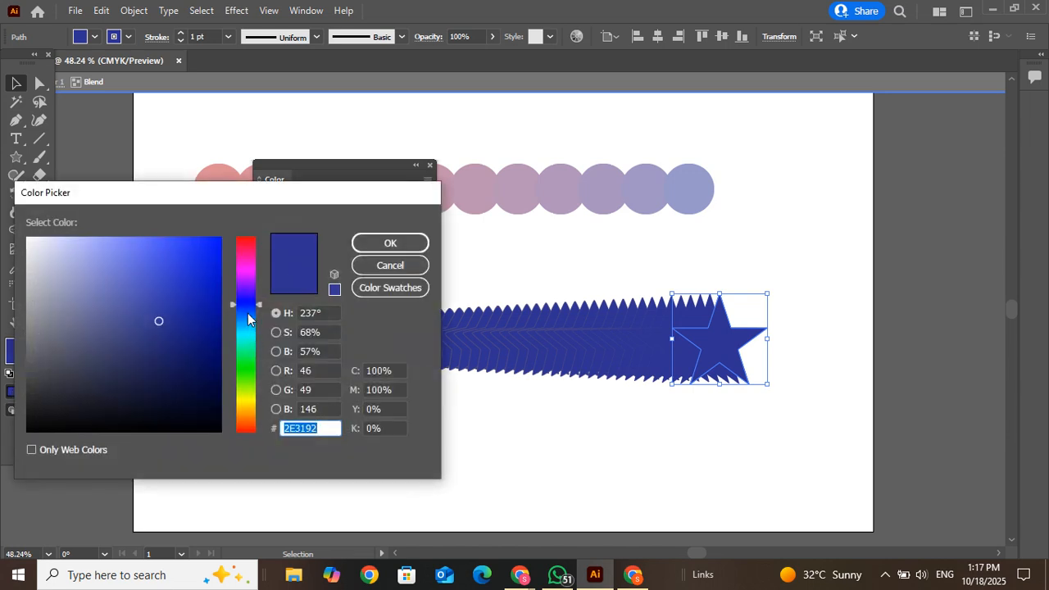
pyautogui.click(151, 242)
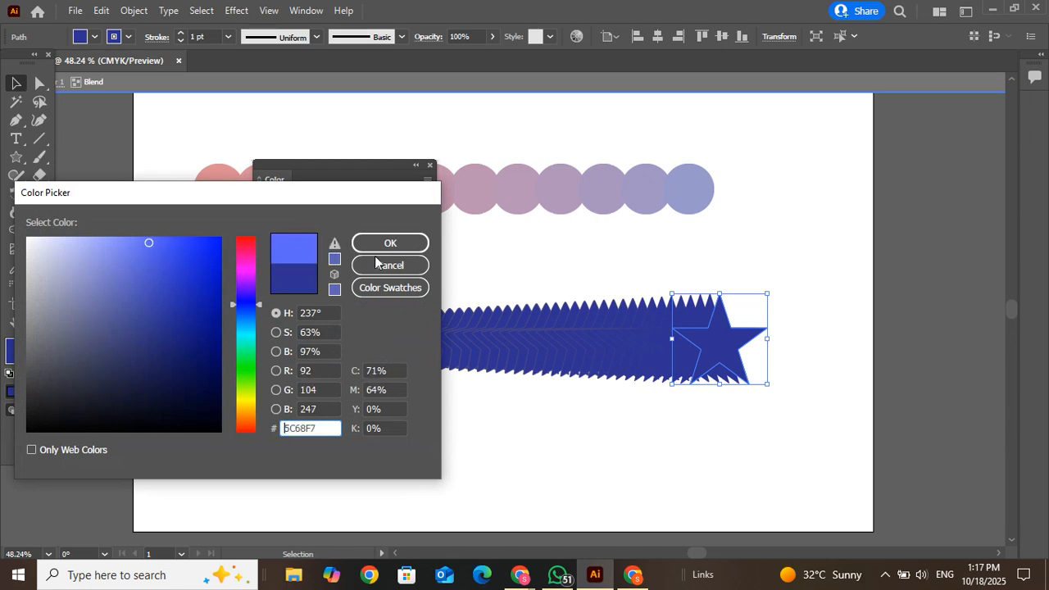
pyautogui.click(390, 243)
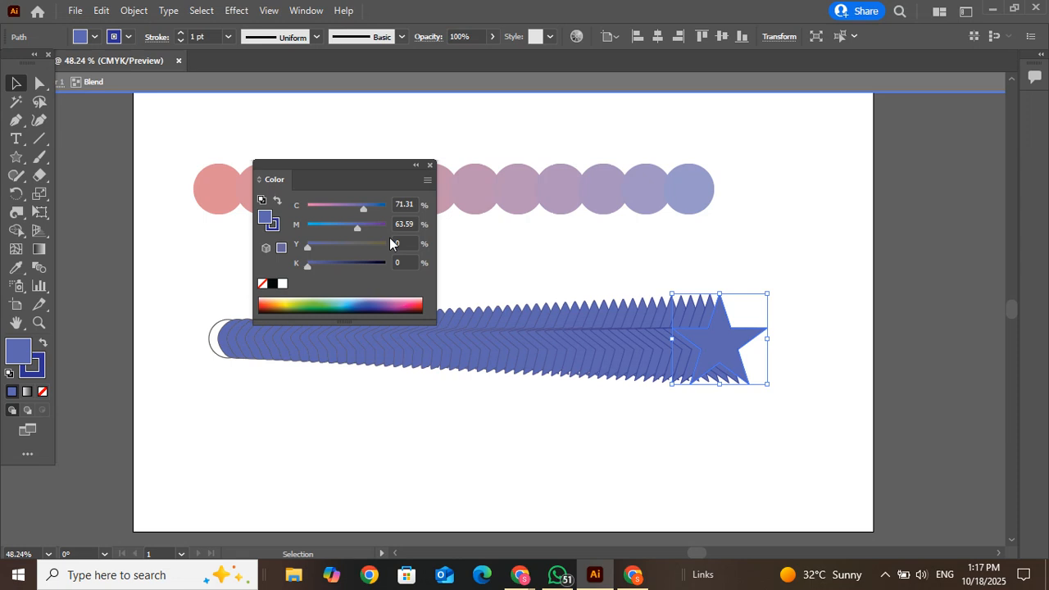
pyautogui.click(430, 165)
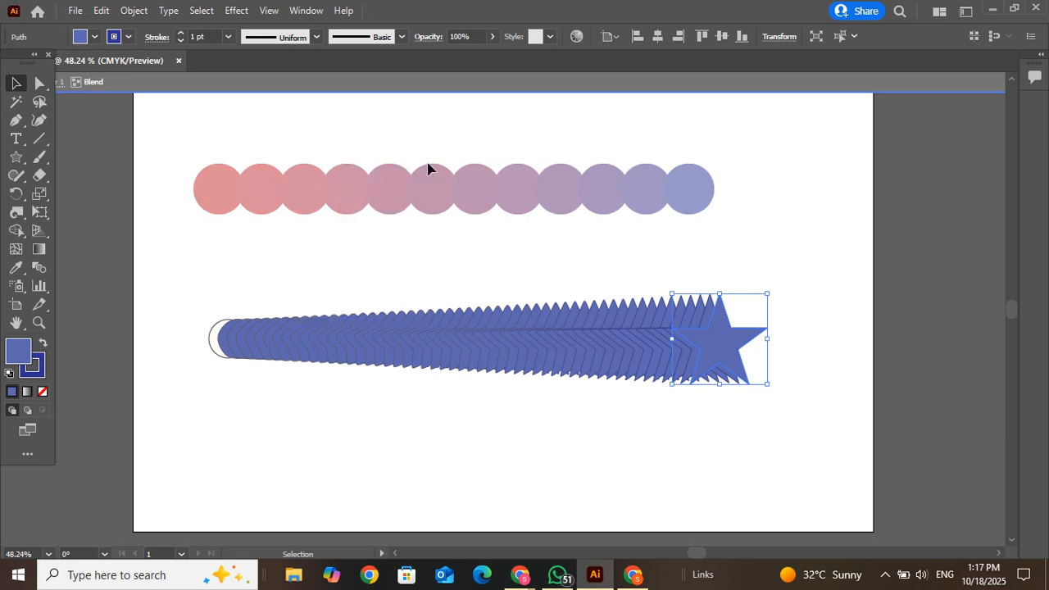
# Fill the starting circle with the same light blue and exit isolation mode.
pyautogui.click(414, 289)
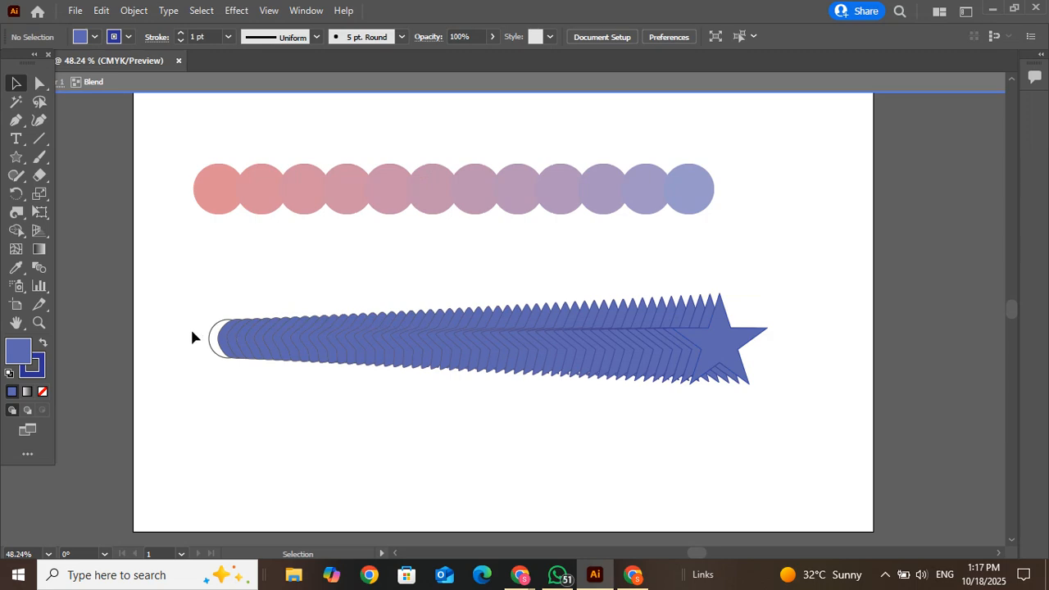
pyautogui.click(211, 348)
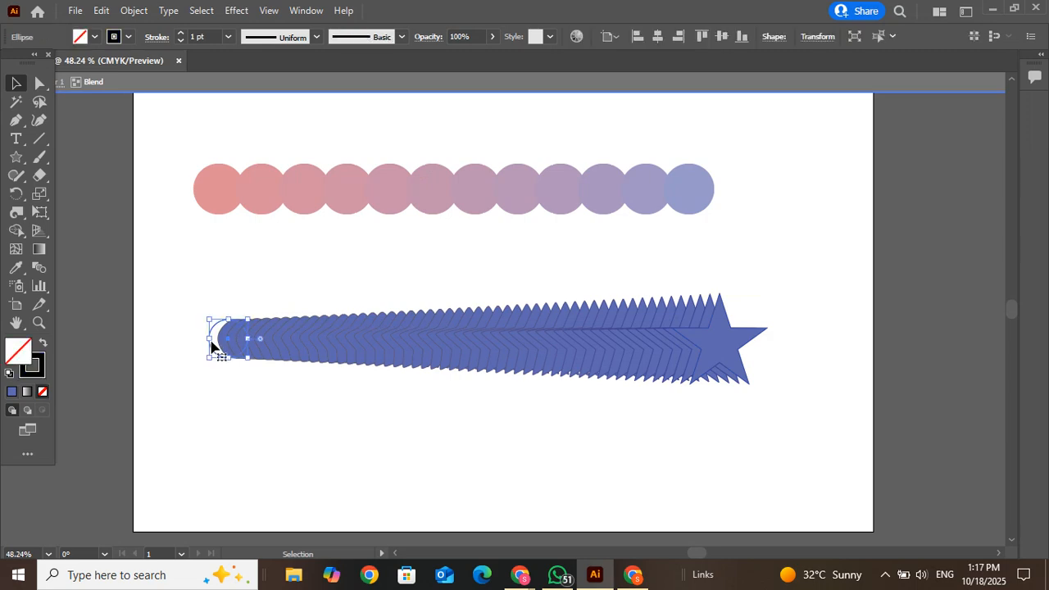
pyautogui.click(12, 391)
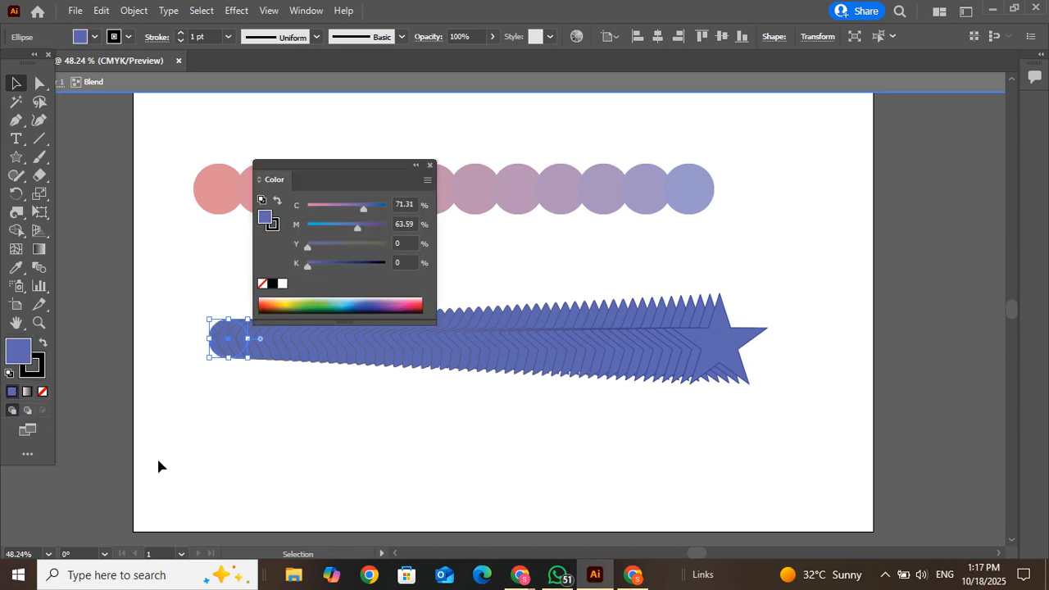
pyautogui.click(178, 469)
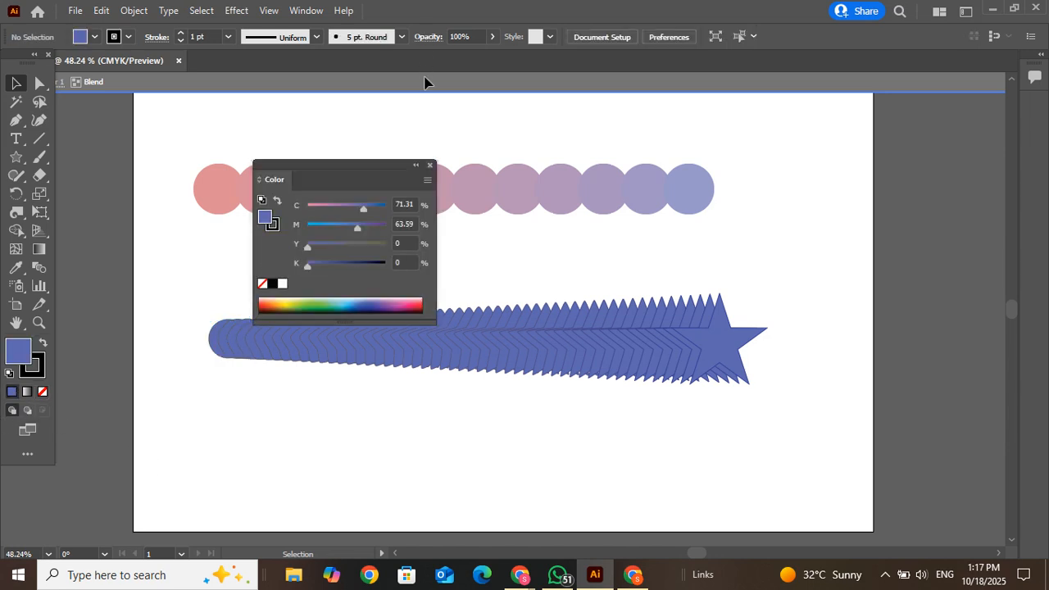
pyautogui.click(430, 165)
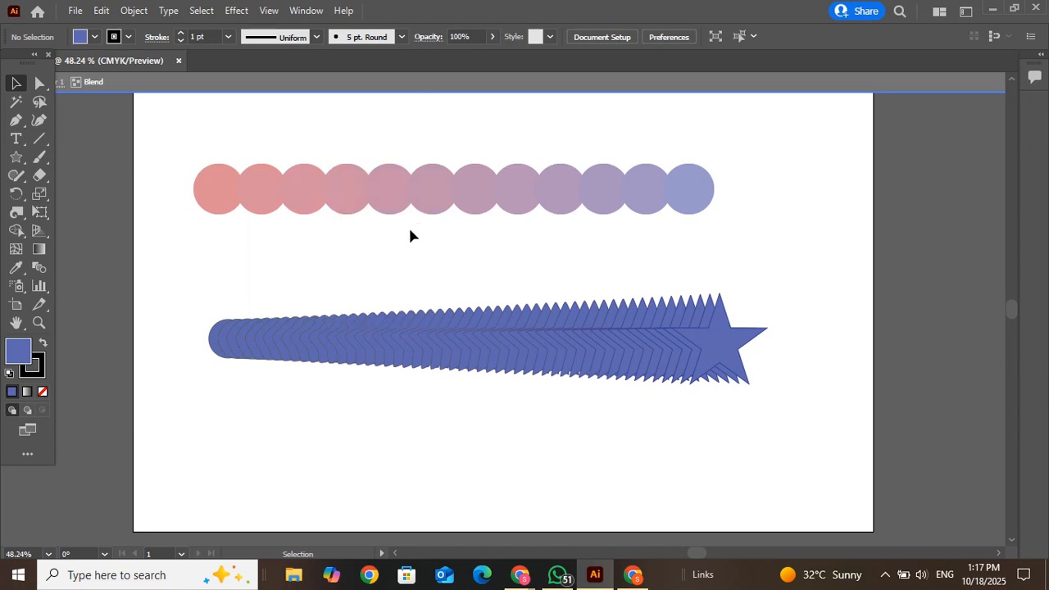
pyautogui.doubleClick(400, 260)
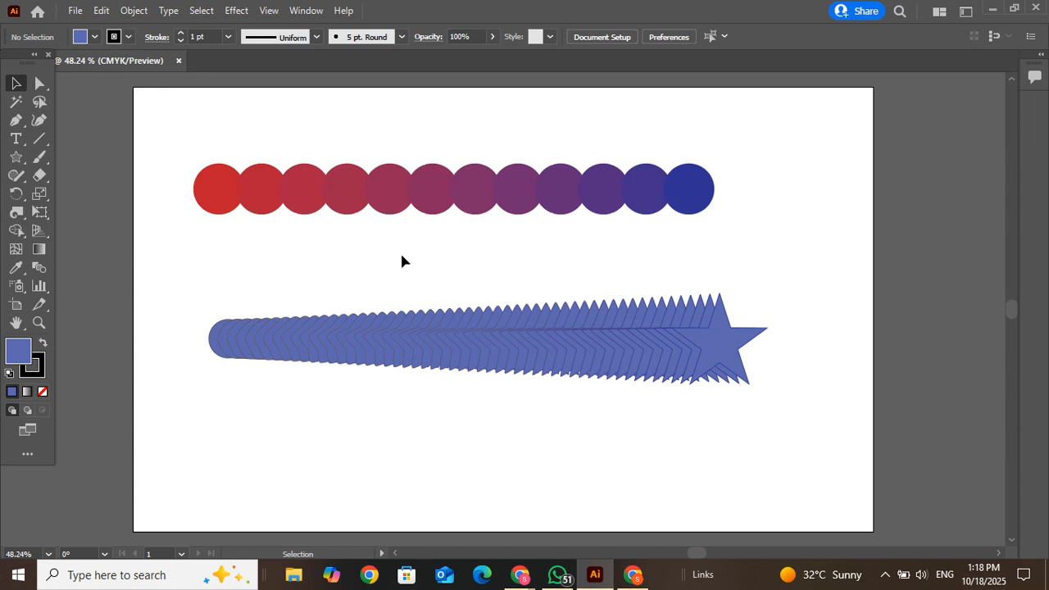
# Reposition the star blend up-right and tilt it by lowering its starting circle.
pyautogui.moveTo(628, 340); pyautogui.dragTo(665, 267)
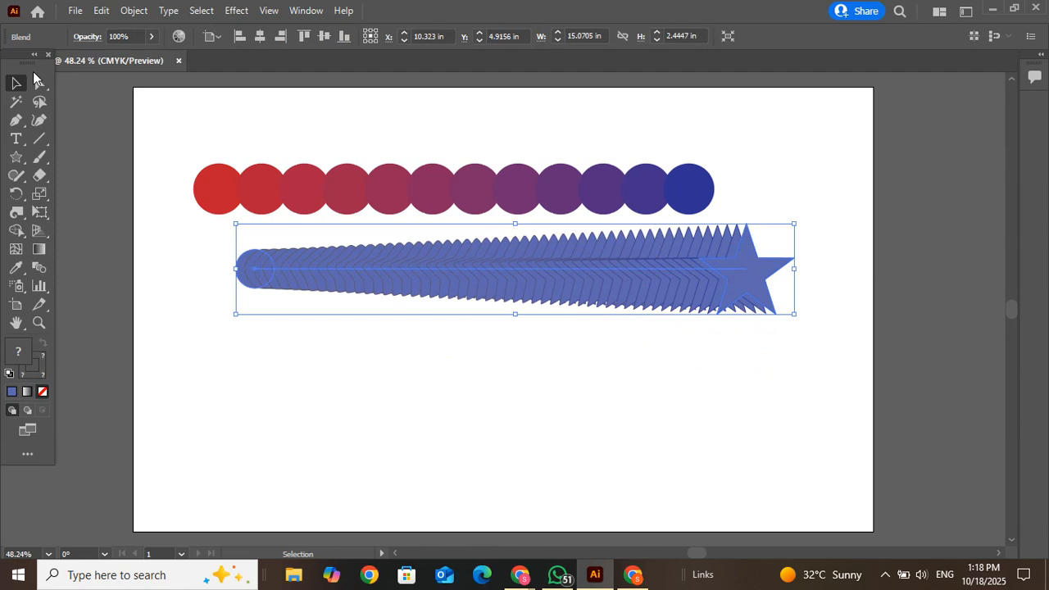
pyautogui.click(36, 82)
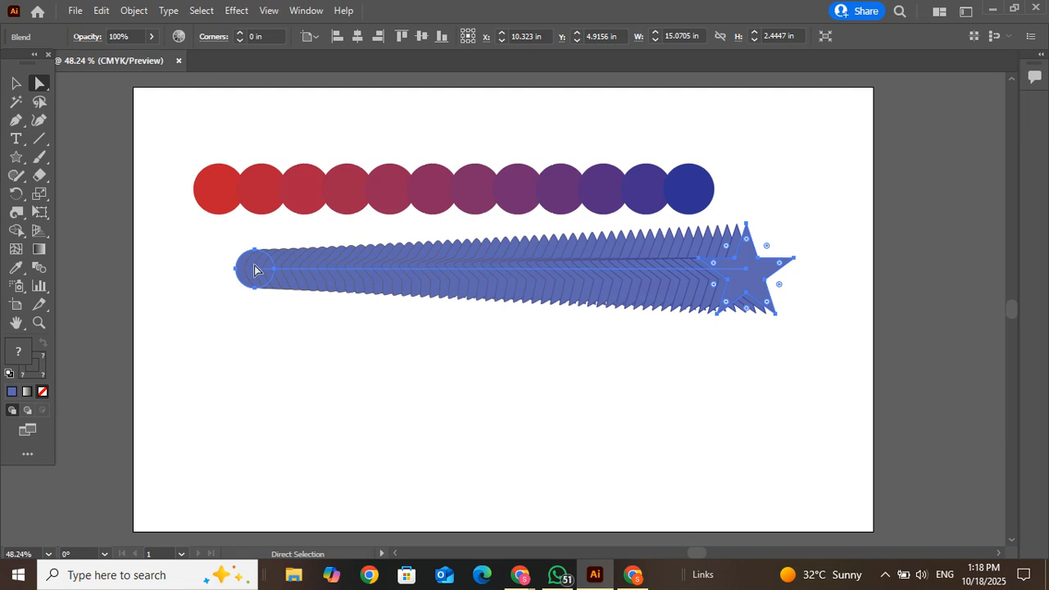
pyautogui.moveTo(257, 271); pyautogui.dragTo(515, 327)
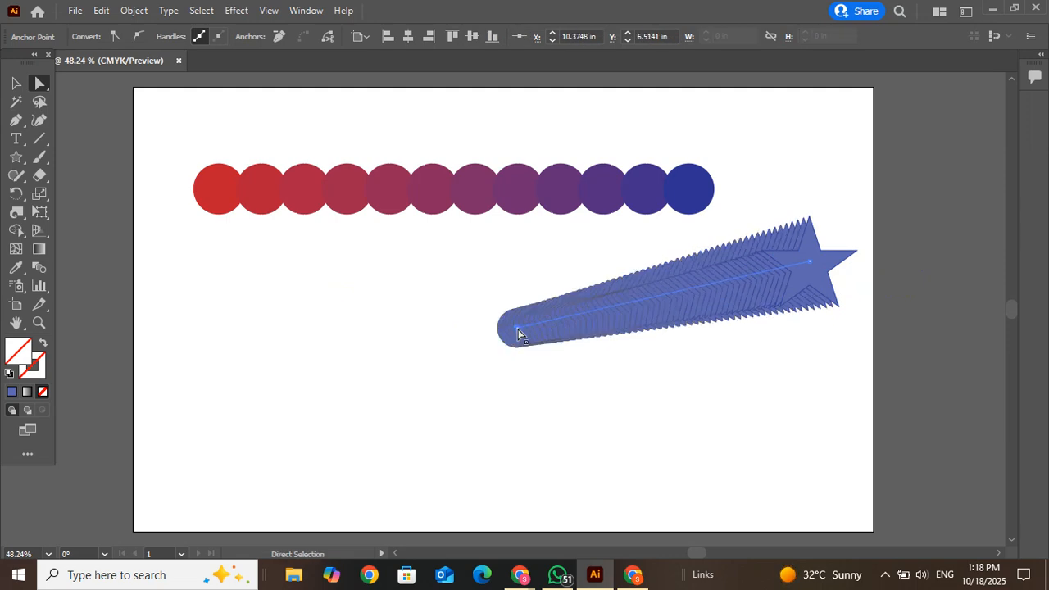
pyautogui.moveTo(625, 313); pyautogui.dragTo(687, 271)
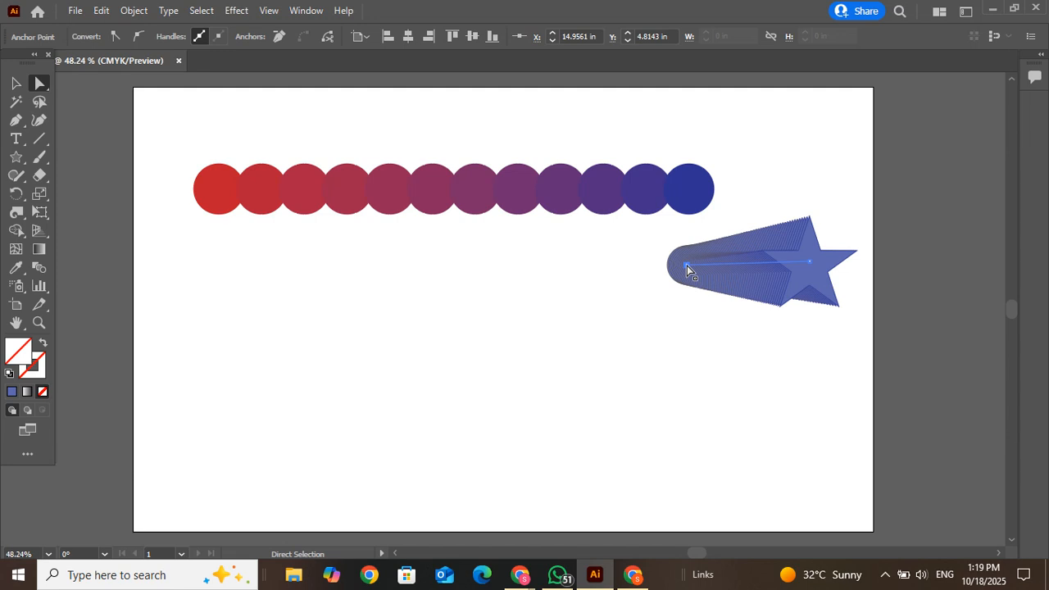
pyautogui.click(698, 338)
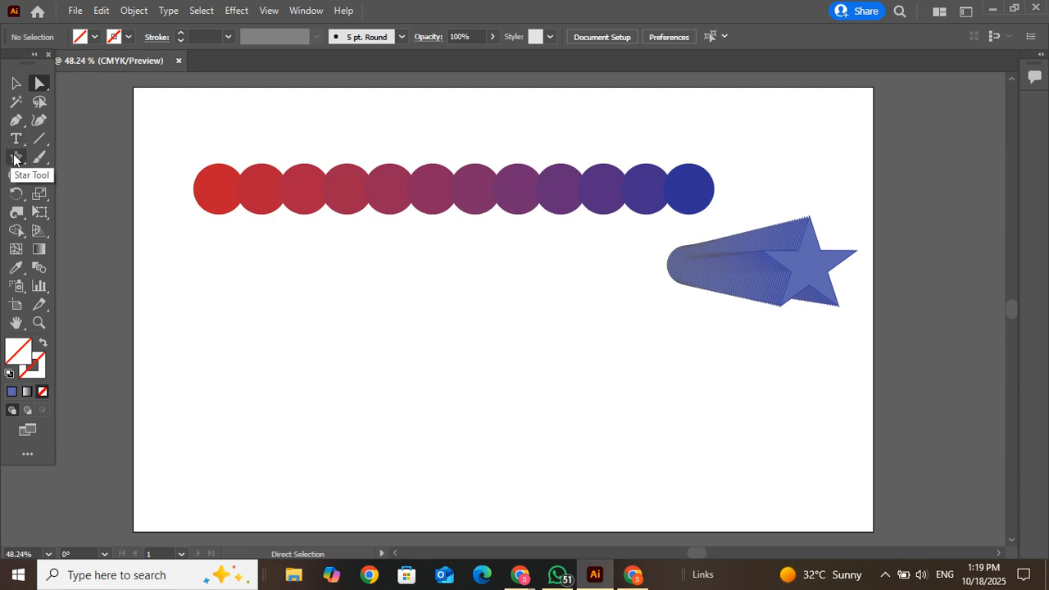
pyautogui.click(40, 137)
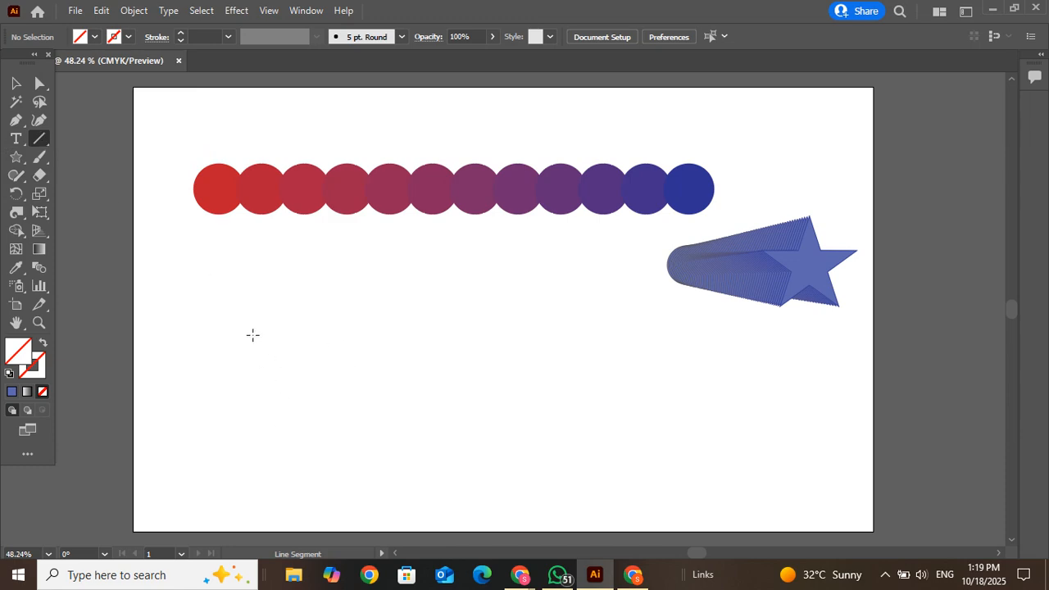
# Admit another waiting participant in Google Meet and return to Illustrator.
pyautogui.moveTo(521, 575)
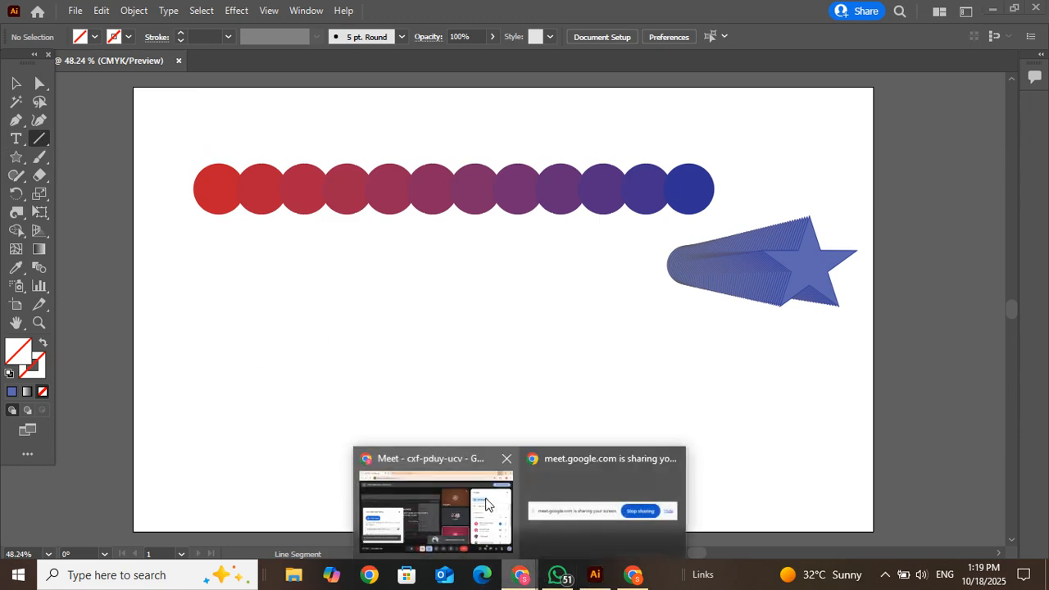
pyautogui.click(485, 504)
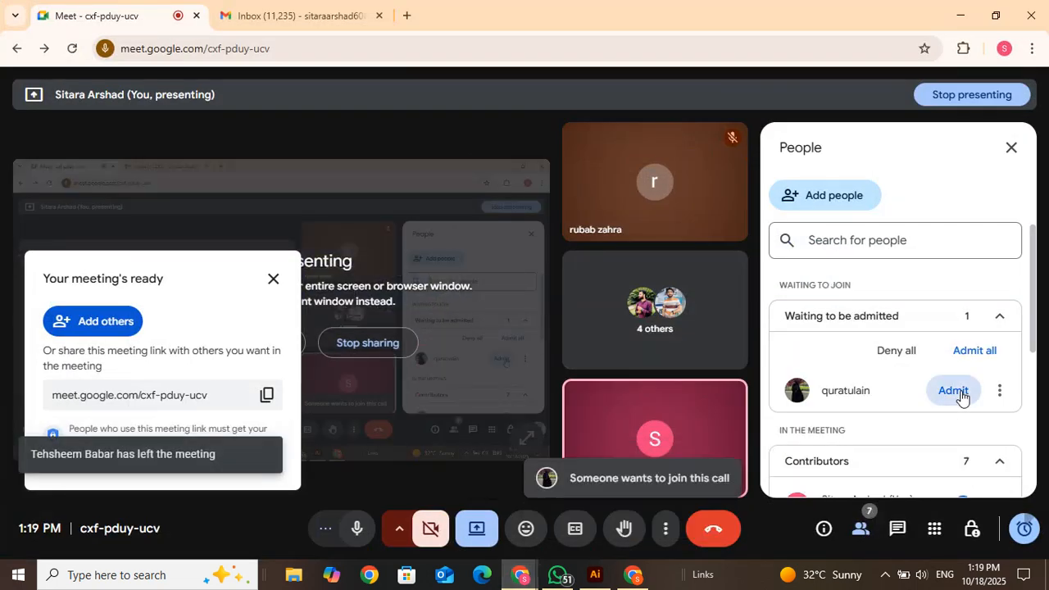
pyautogui.click(954, 391)
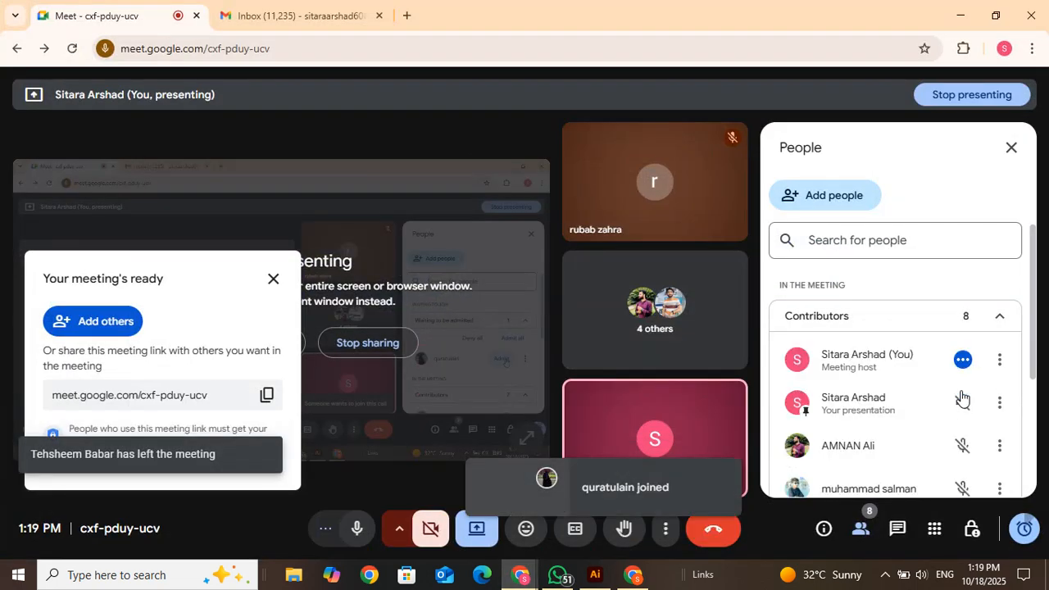
pyautogui.click(958, 13)
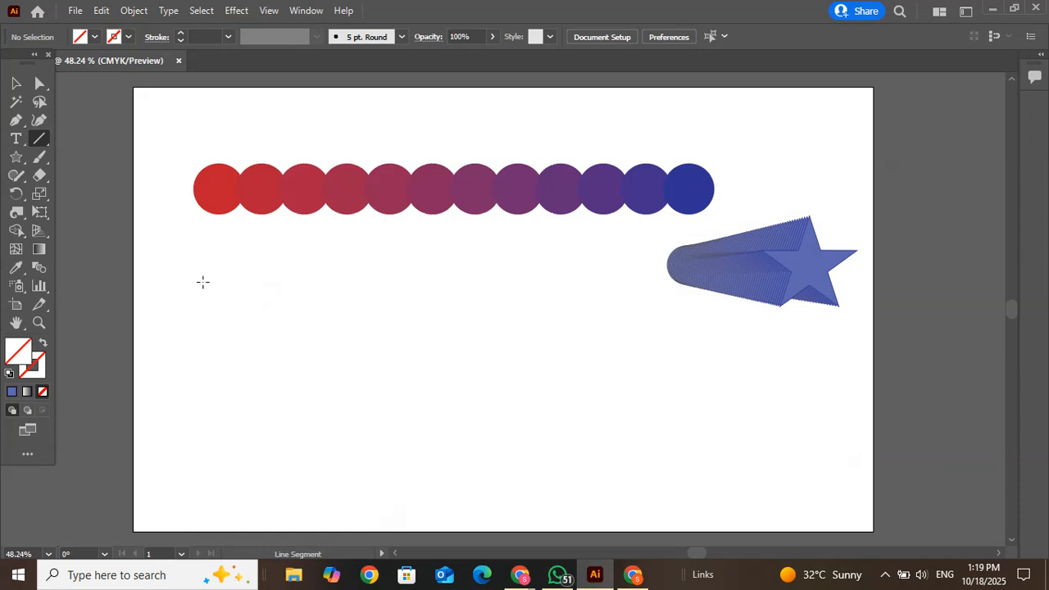
# Draw a diagonal line below the circle row and give it a red stroke.
pyautogui.moveTo(251, 286)
pyautogui.mouseDown()
pyautogui.moveTo(574, 385)
pyautogui.moveTo(577, 414)
pyautogui.mouseUp()
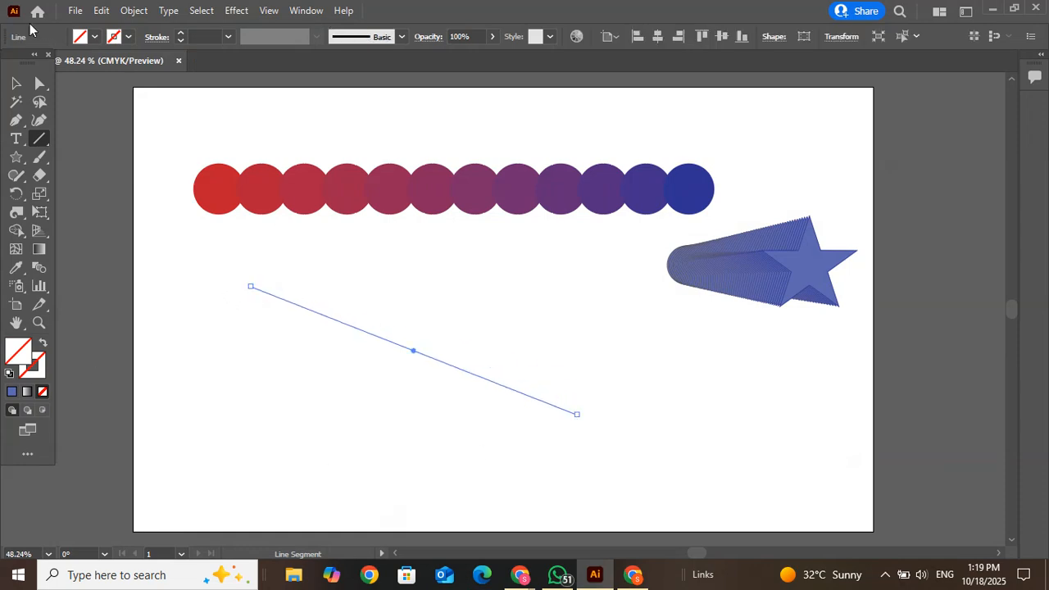
pyautogui.click(128, 36)
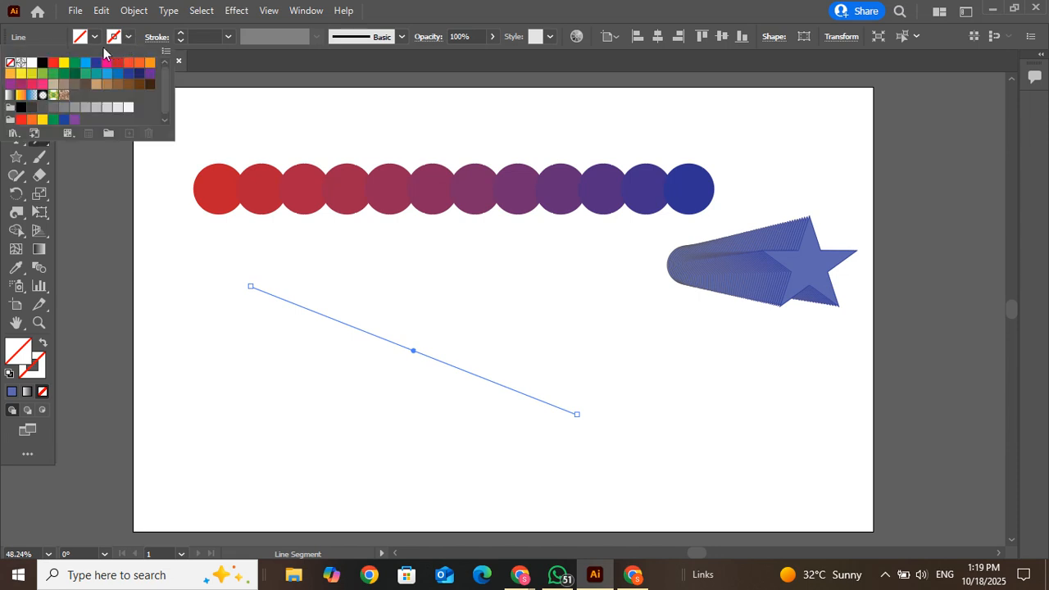
pyautogui.click(53, 64)
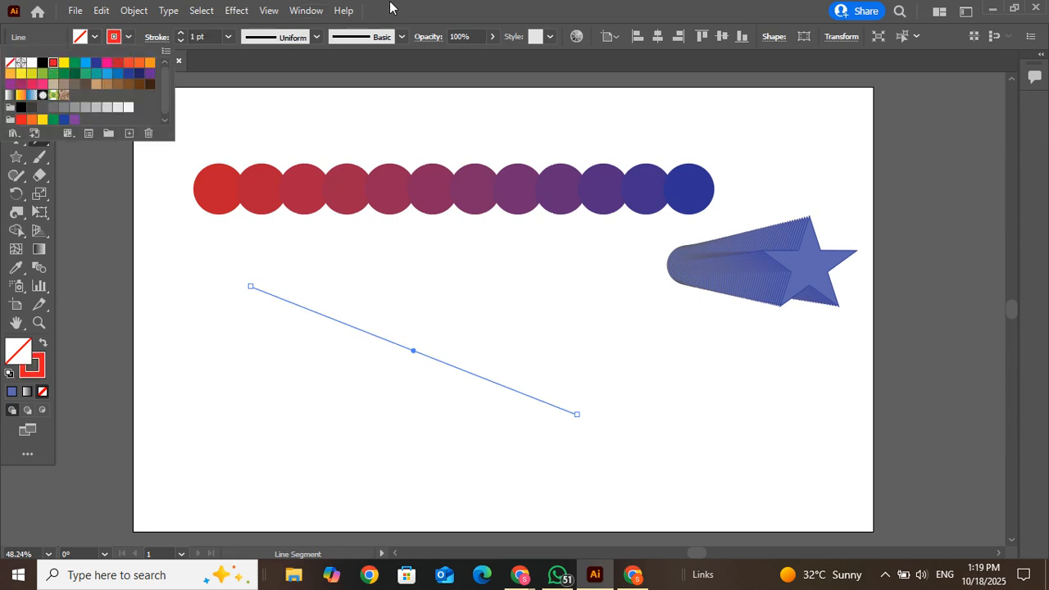
pyautogui.click(414, 12)
pyautogui.doubleClick(414, 12)
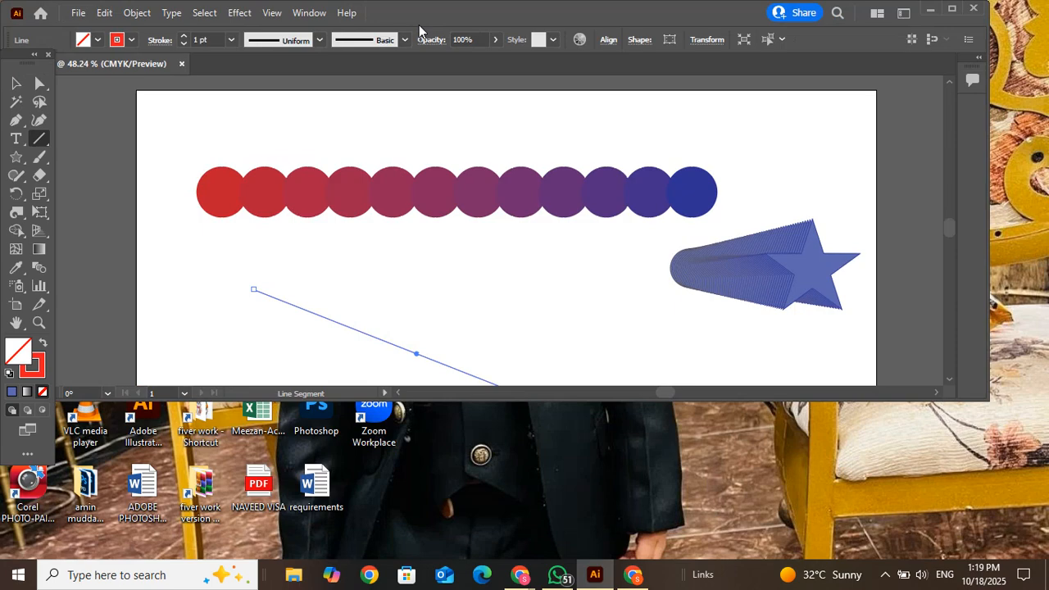
pyautogui.click(951, 8)
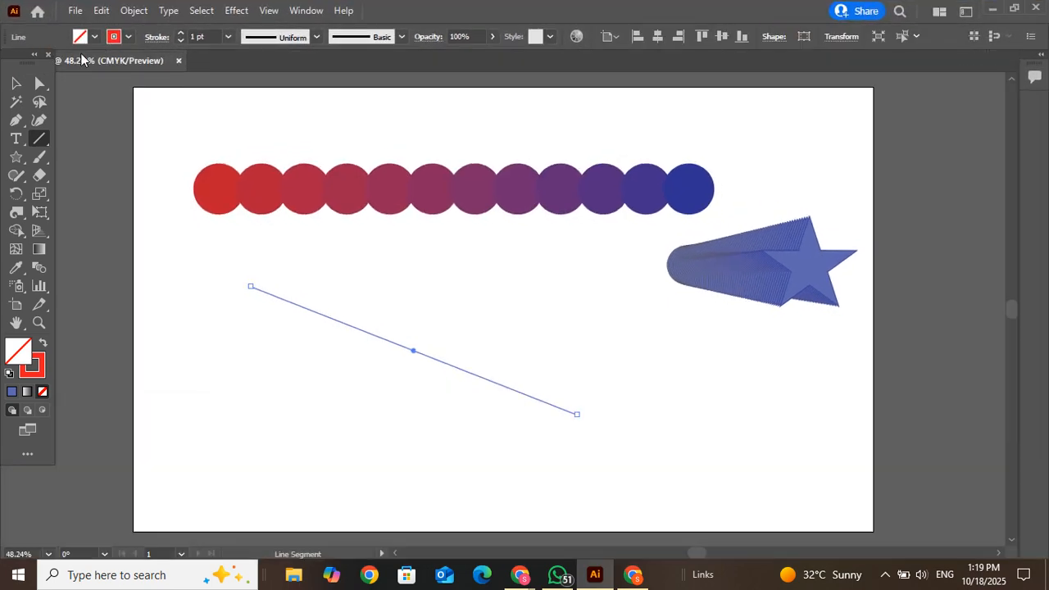
# Select the red line and open Effect > Distort & Transform > Zig Zag.
pyautogui.click(11, 82)
pyautogui.click(195, 327)
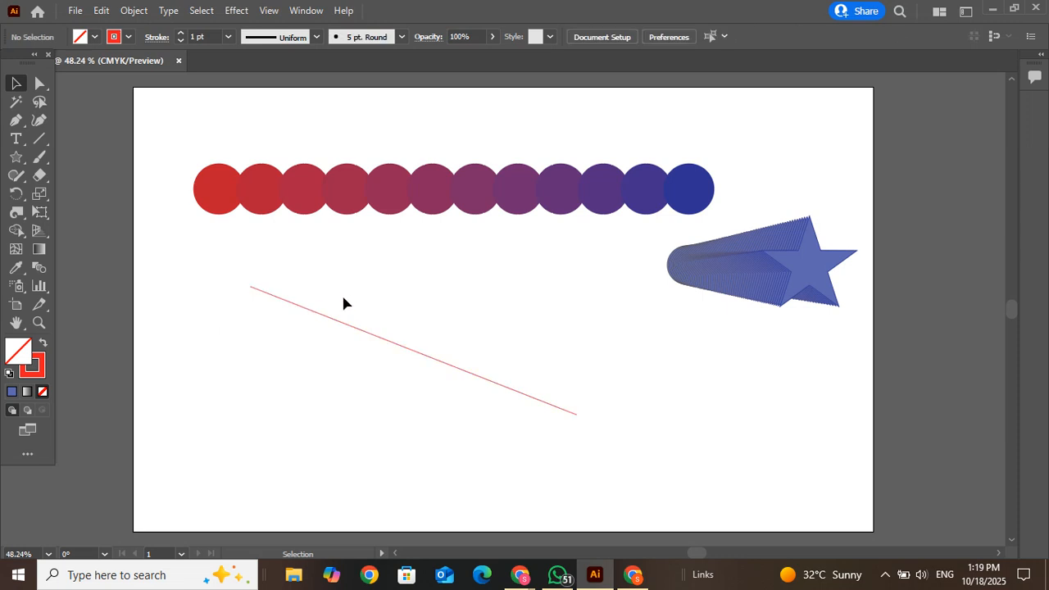
pyautogui.moveTo(345, 293); pyautogui.dragTo(347, 390)
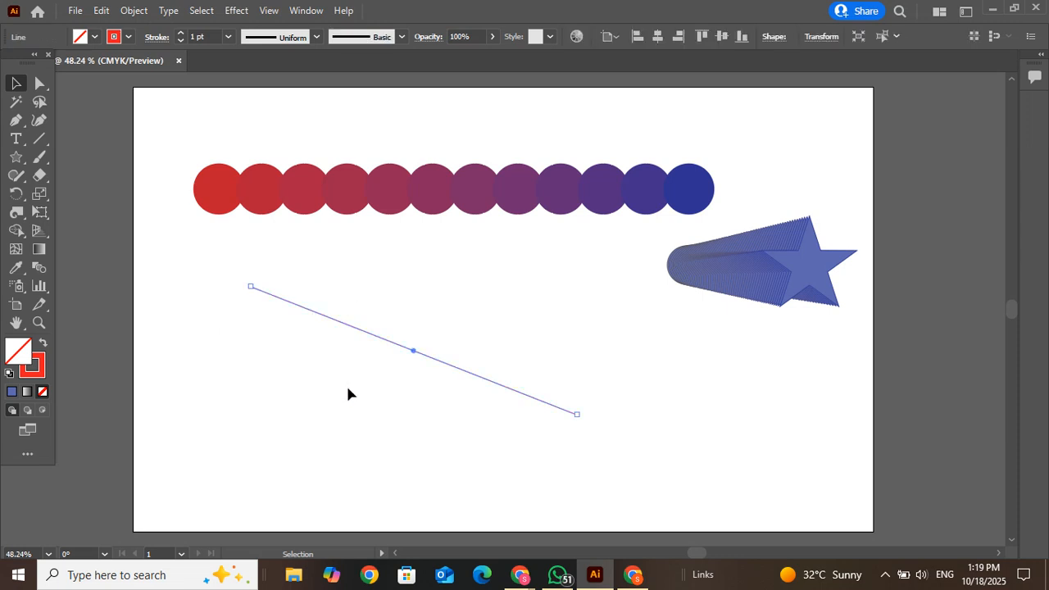
pyautogui.click(237, 10)
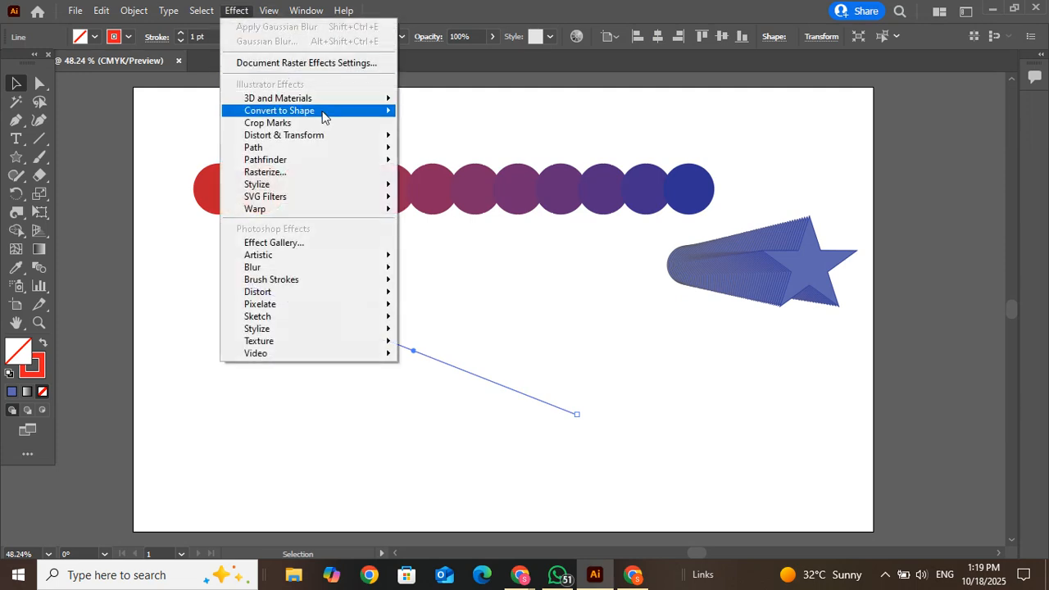
pyautogui.moveTo(336, 135)
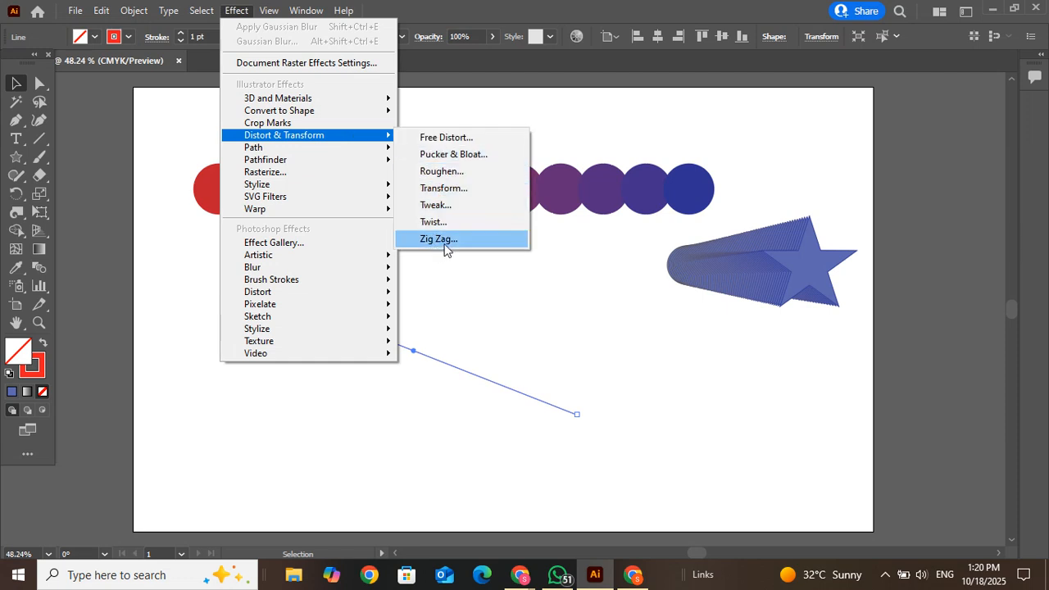
pyautogui.click(443, 240)
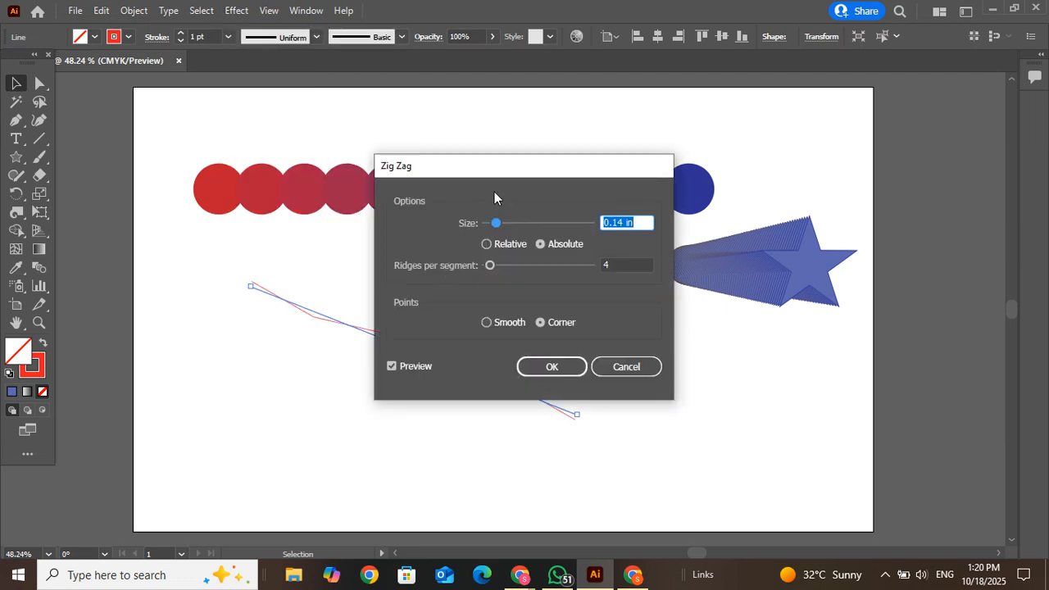
# Apply a Smooth Zig Zag of size 0.25 in with 14 ridges per segment to the line.
pyautogui.moveTo(503, 184); pyautogui.dragTo(681, 111)
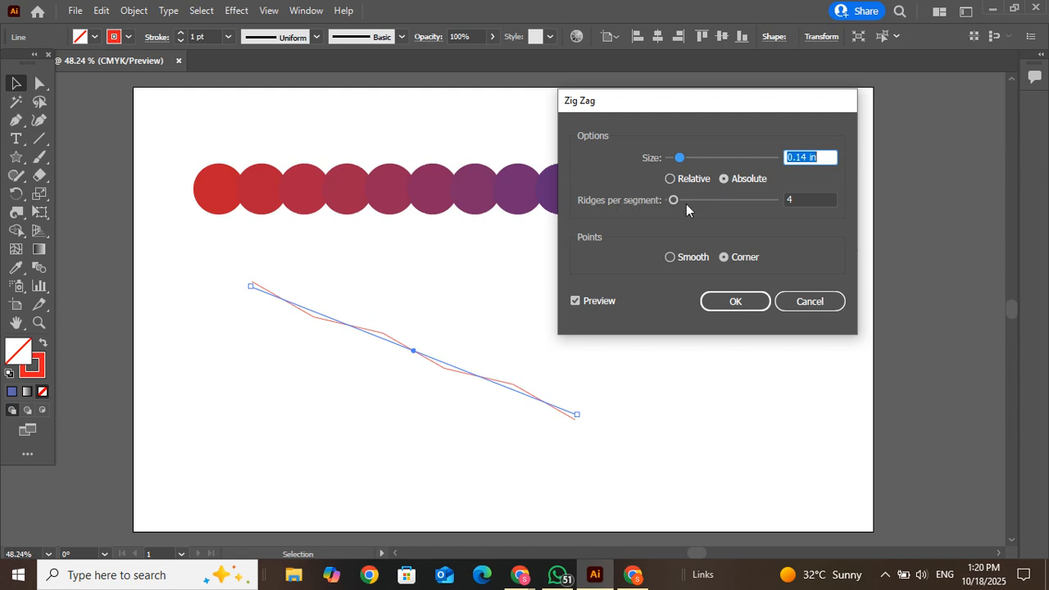
pyautogui.click(670, 258)
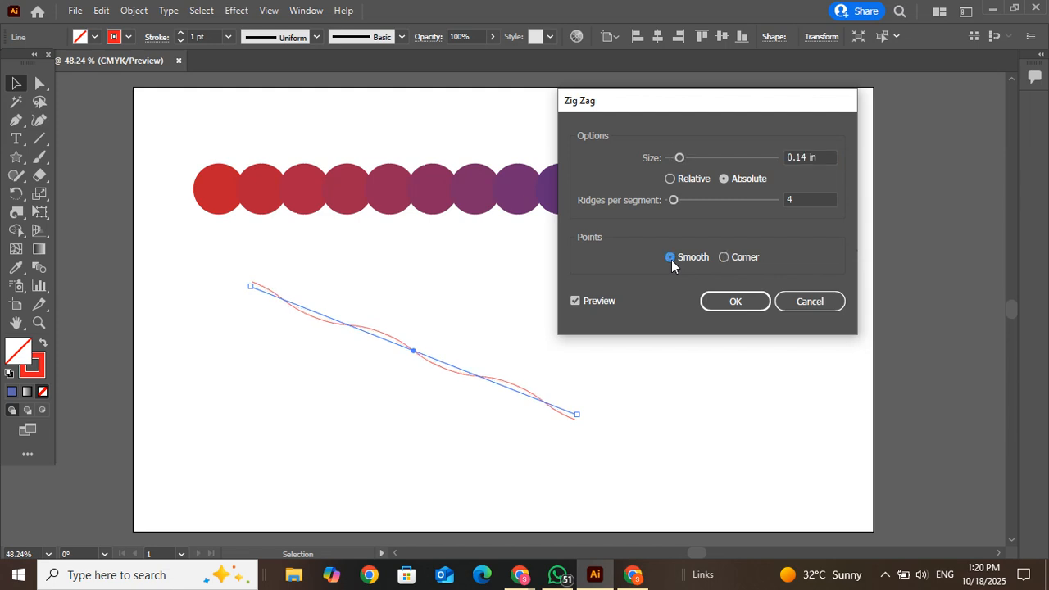
pyautogui.click(724, 258)
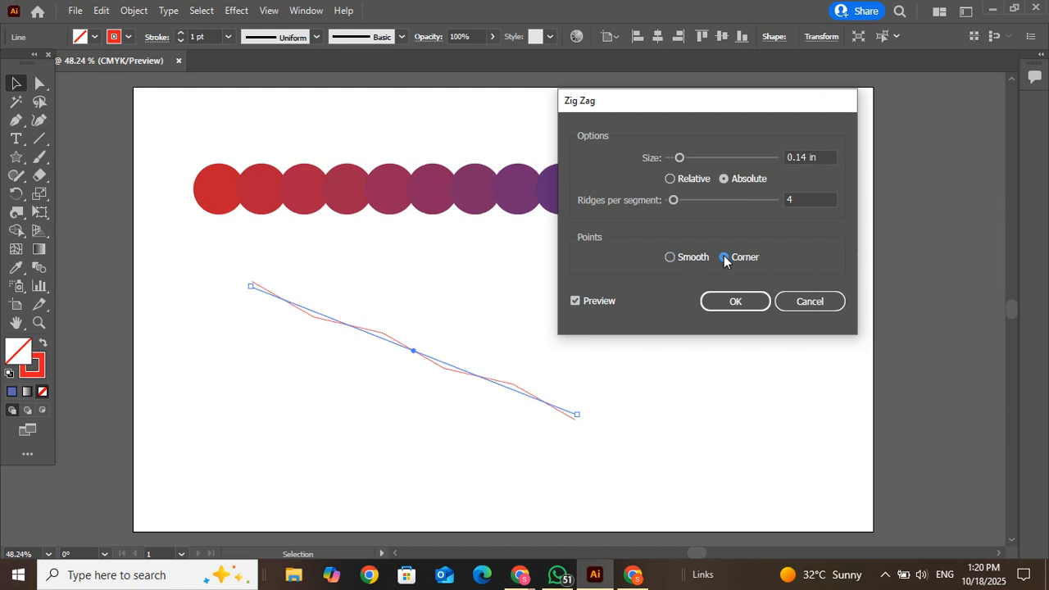
pyautogui.click(670, 257)
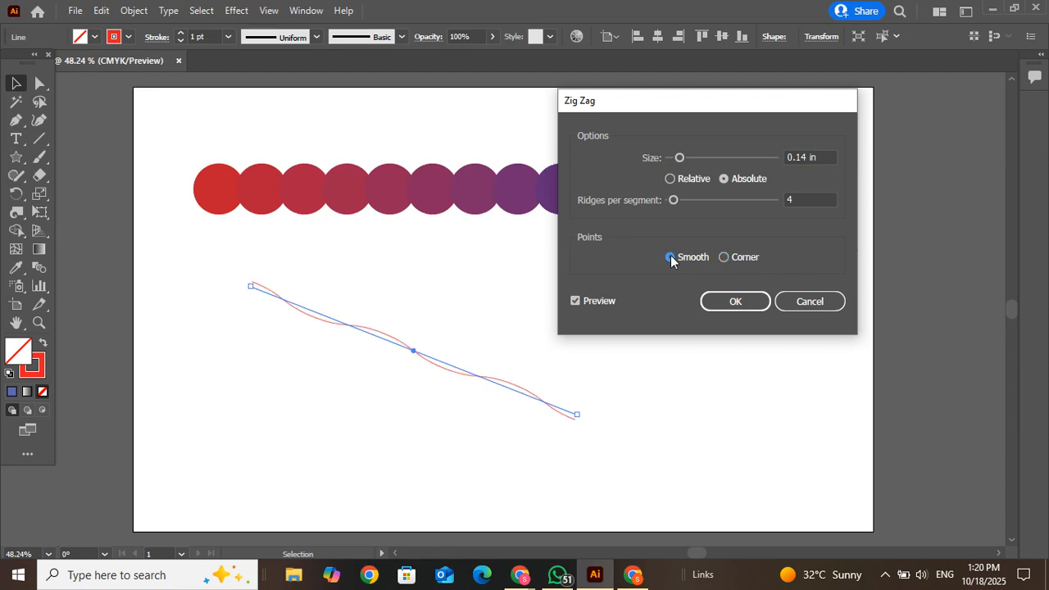
pyautogui.moveTo(678, 199); pyautogui.dragTo(710, 200)
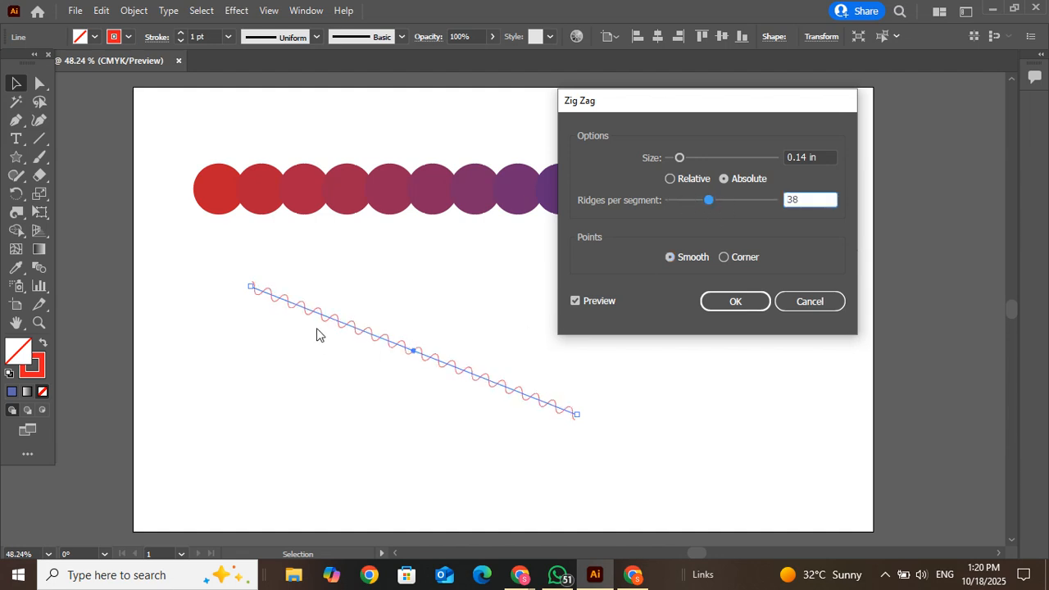
pyautogui.click(692, 201)
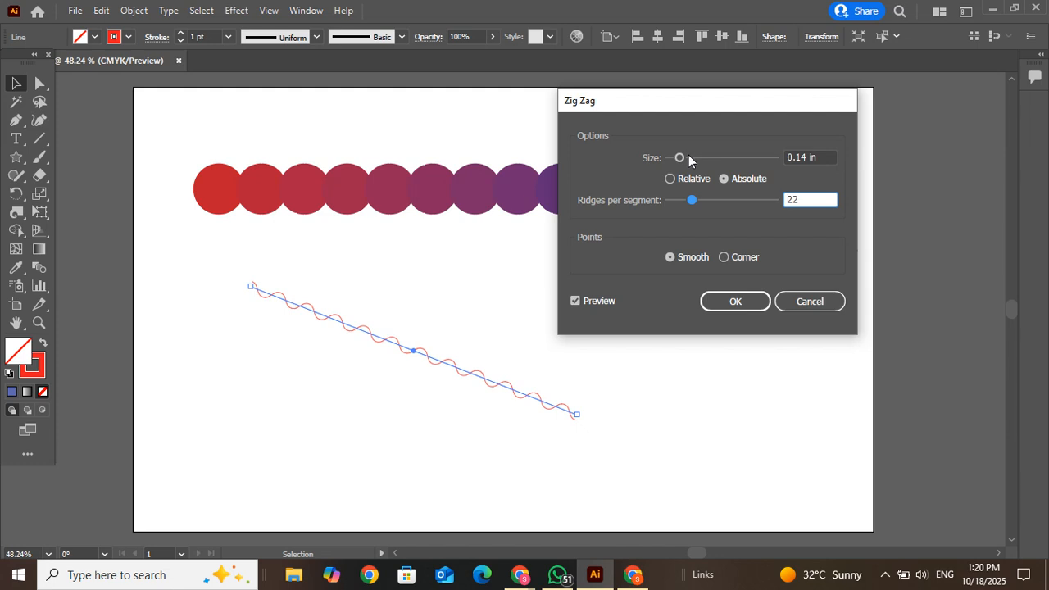
pyautogui.moveTo(688, 155)
pyautogui.mouseDown()
pyautogui.moveTo(701, 154)
pyautogui.moveTo(693, 158)
pyautogui.mouseUp()
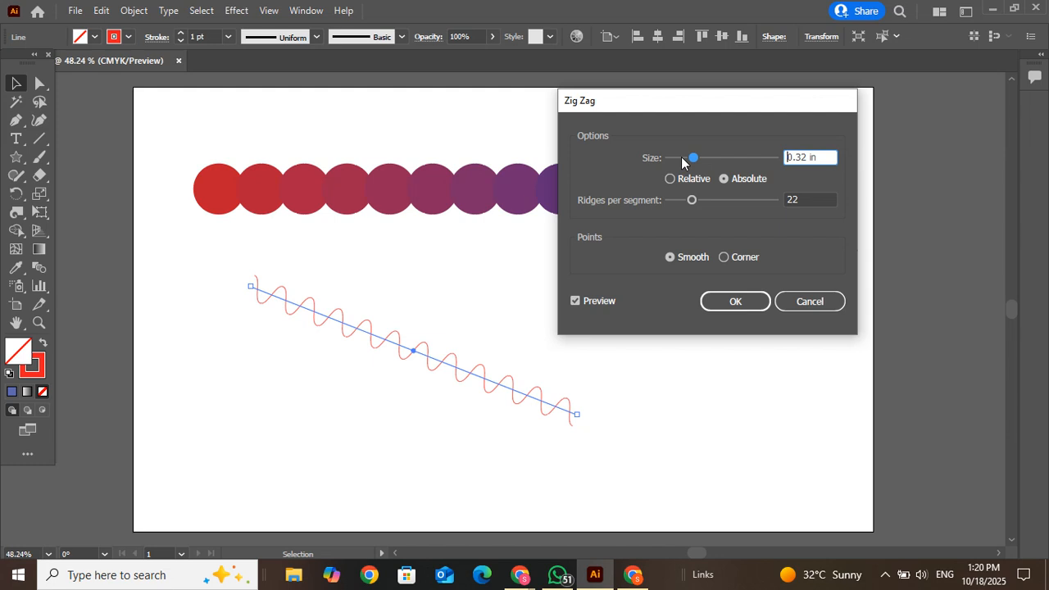
pyautogui.moveTo(686, 156); pyautogui.dragTo(744, 158)
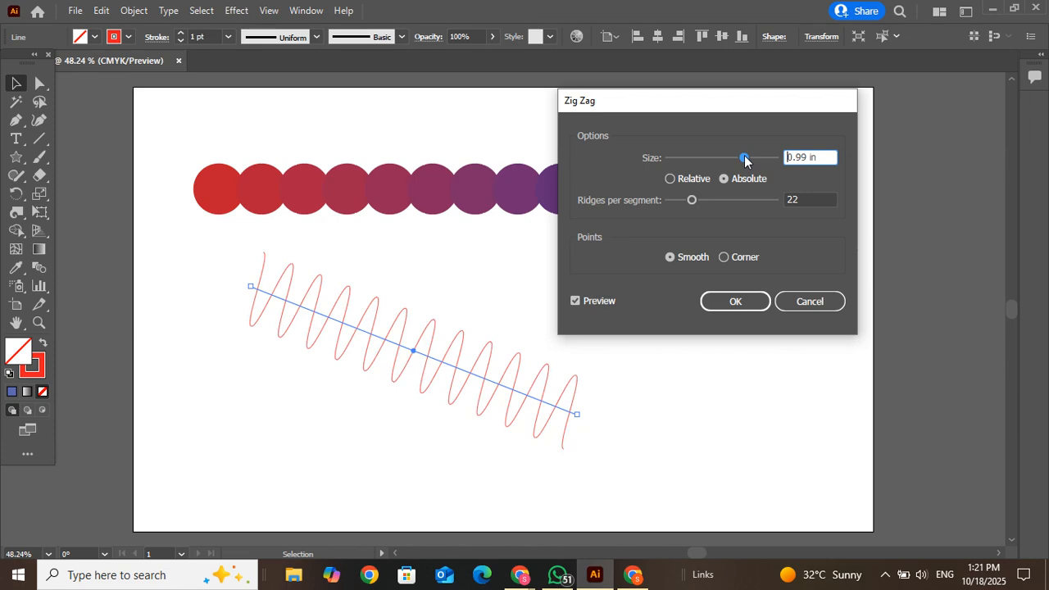
pyautogui.moveTo(705, 158); pyautogui.dragTo(687, 158)
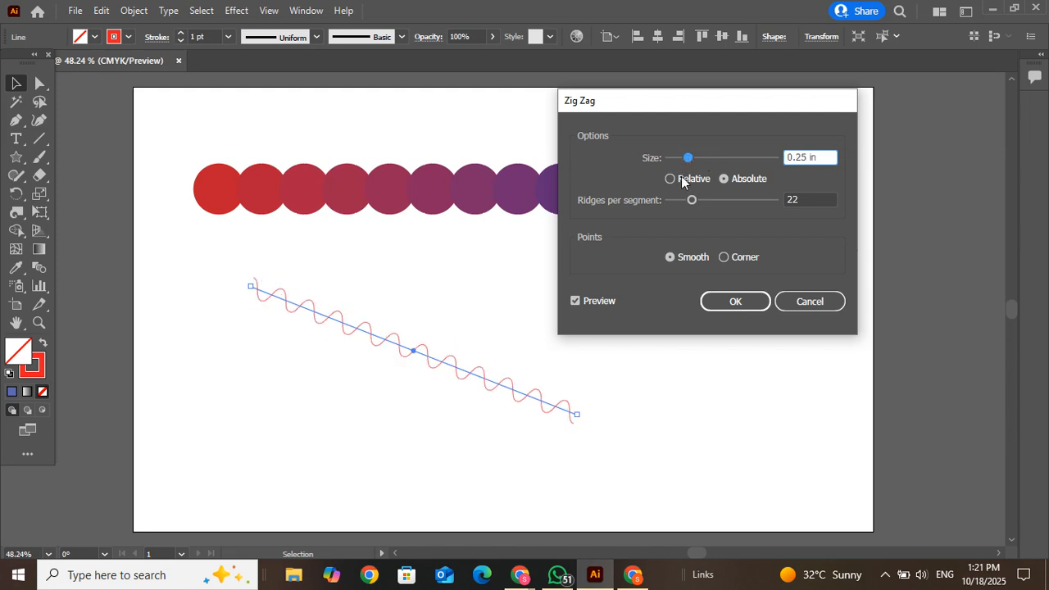
pyautogui.moveTo(707, 202); pyautogui.dragTo(674, 205)
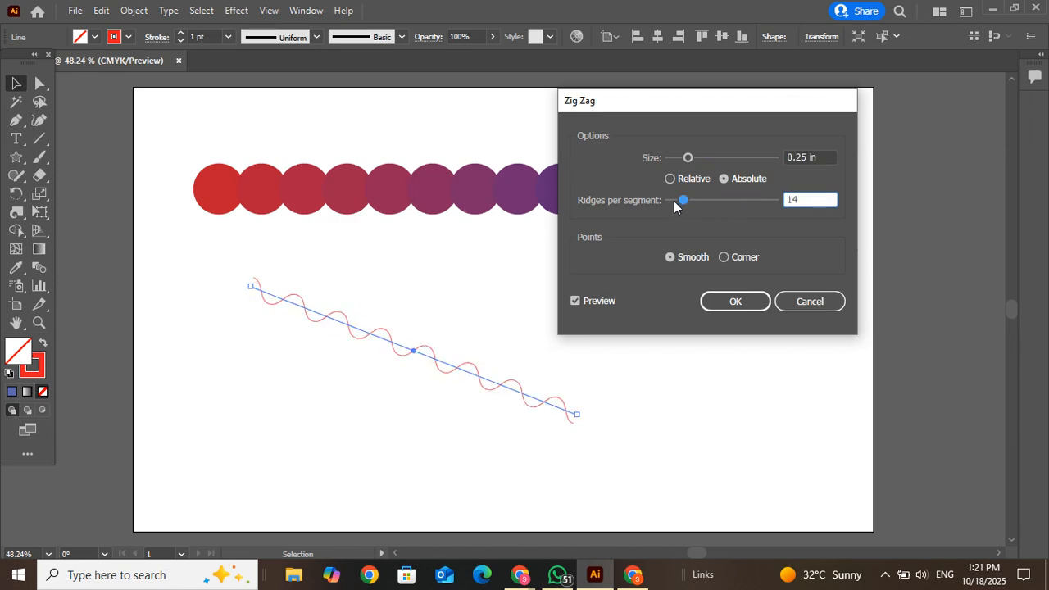
pyautogui.click(728, 257)
pyautogui.click(673, 257)
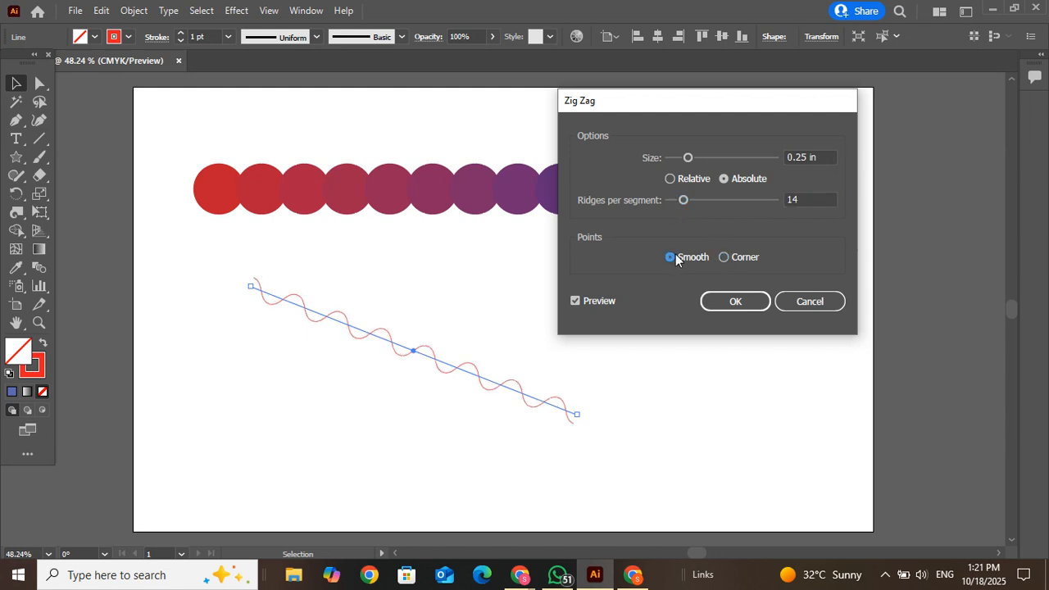
pyautogui.click(723, 299)
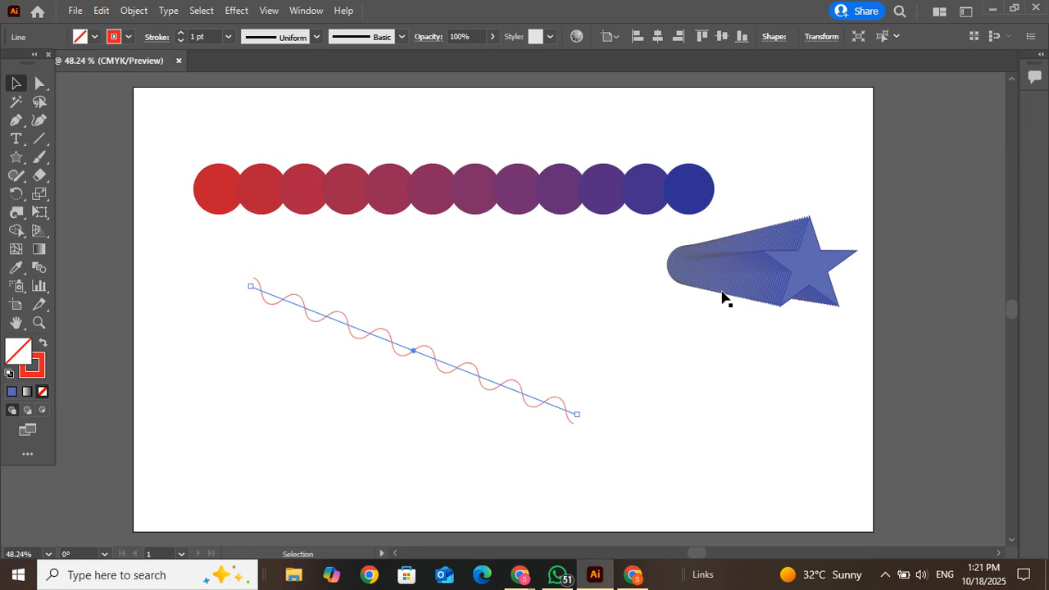
# Nudge the wavy line up-right, then select and delete it.
pyautogui.click(495, 335)
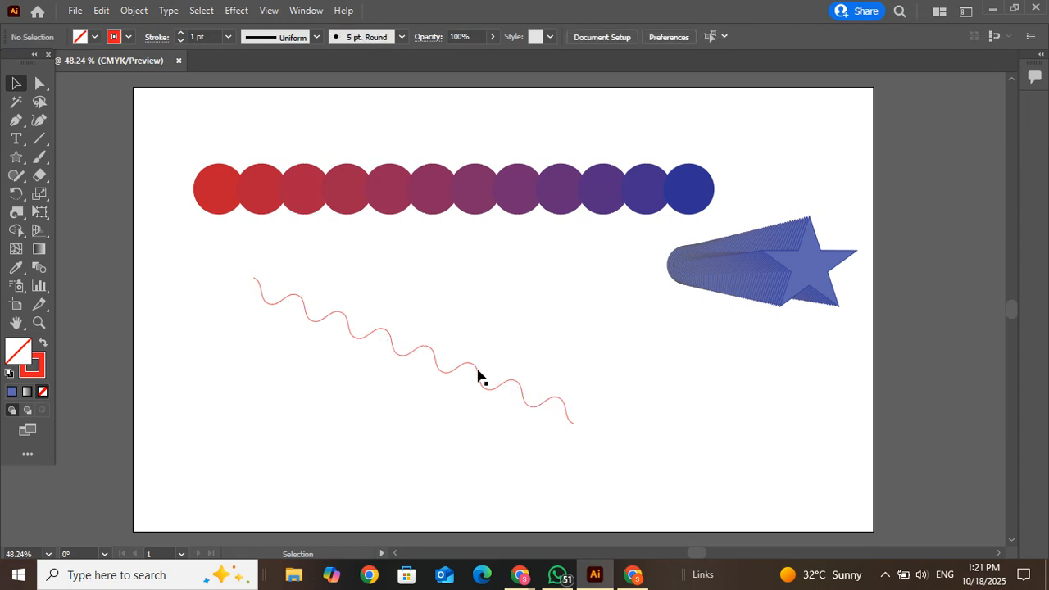
pyautogui.moveTo(480, 375); pyautogui.dragTo(551, 326)
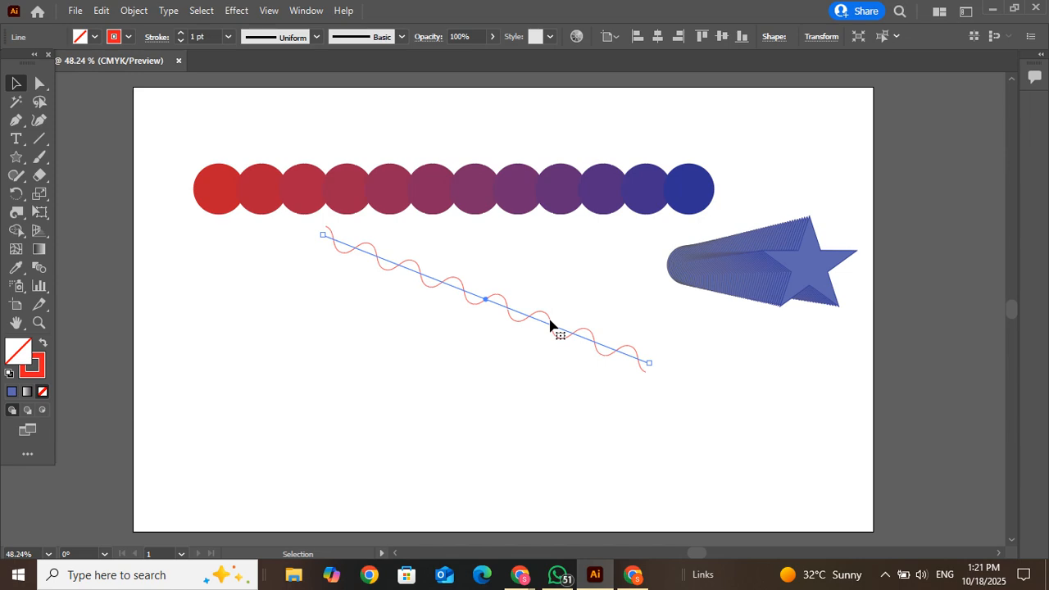
pyautogui.click(479, 368)
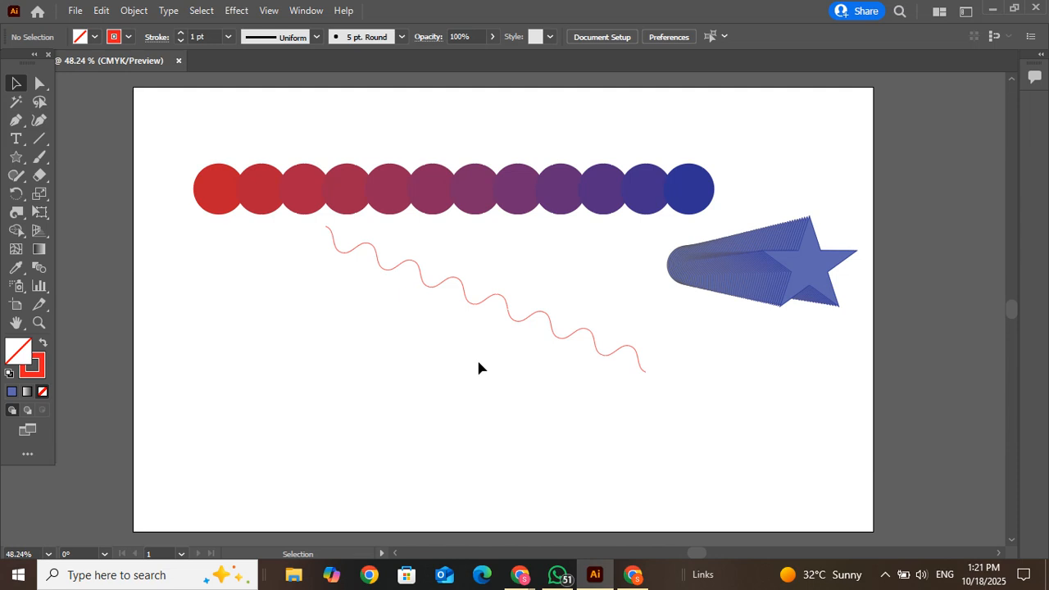
pyautogui.moveTo(502, 371); pyautogui.dragTo(501, 372)
pyautogui.press('Delete')
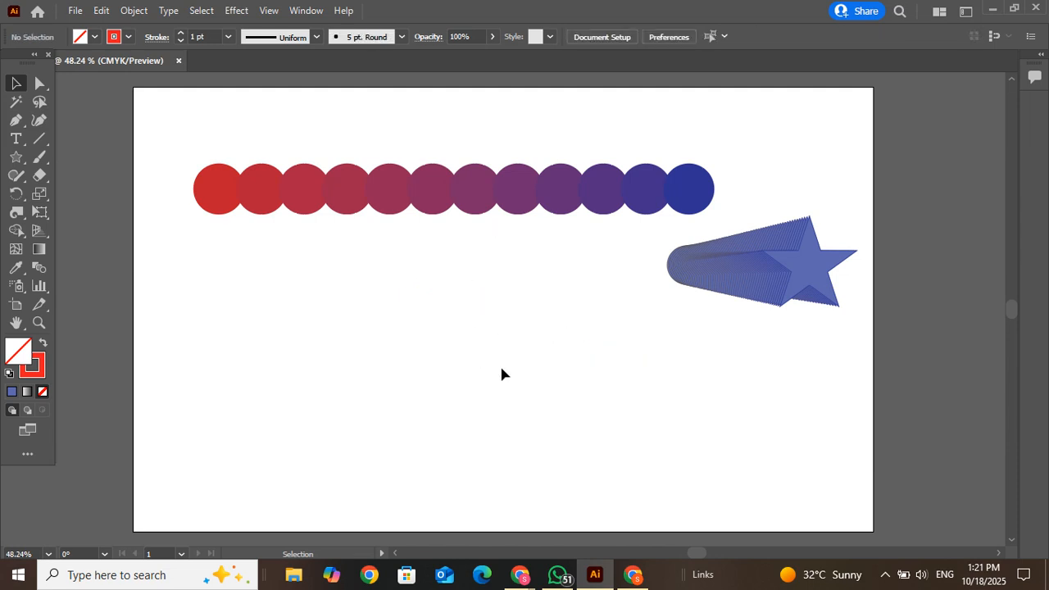
# Draw a new diagonal line below the circles and open its Zig Zag settings.
pyautogui.click(39, 140)
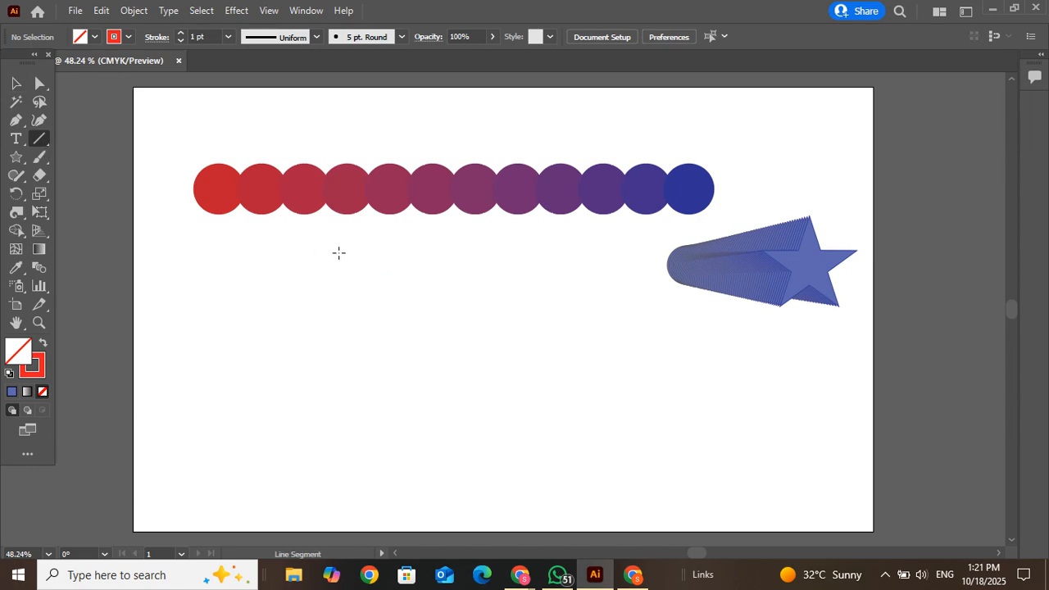
pyautogui.moveTo(339, 253); pyautogui.dragTo(679, 405)
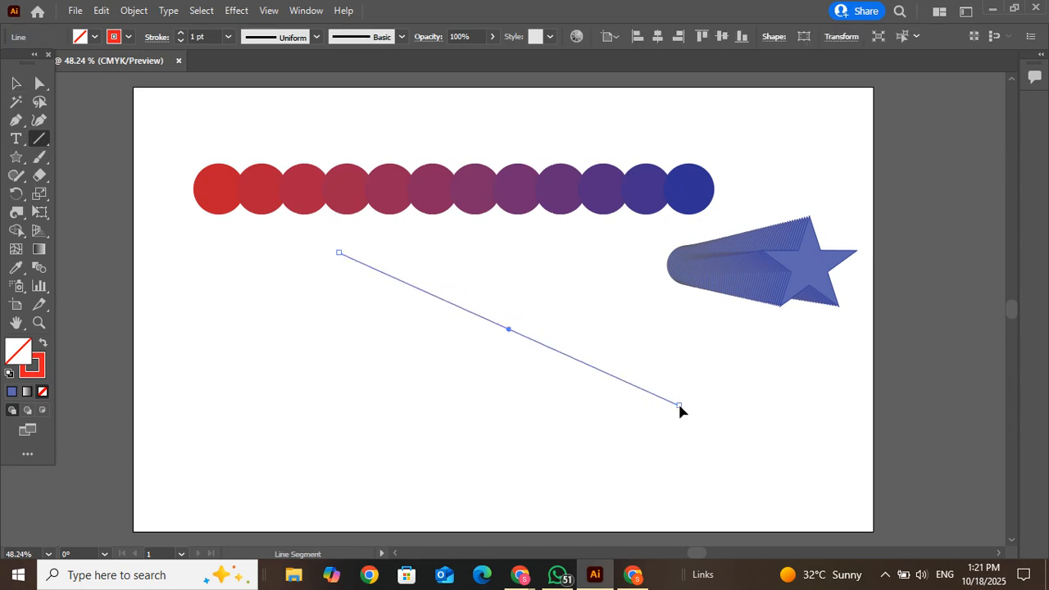
pyautogui.click(16, 83)
pyautogui.click(239, 231)
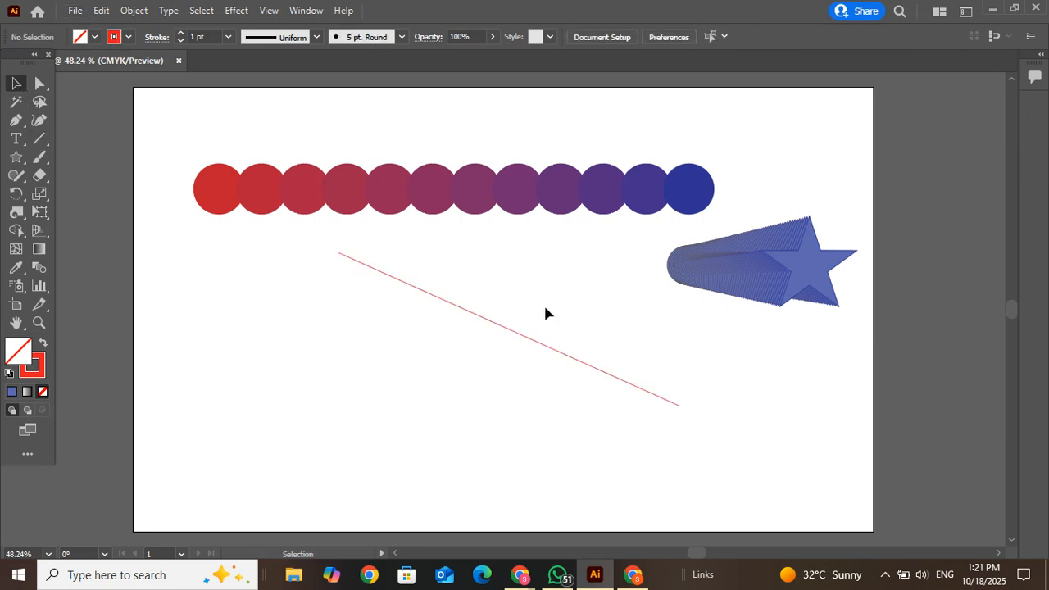
pyautogui.click(530, 337)
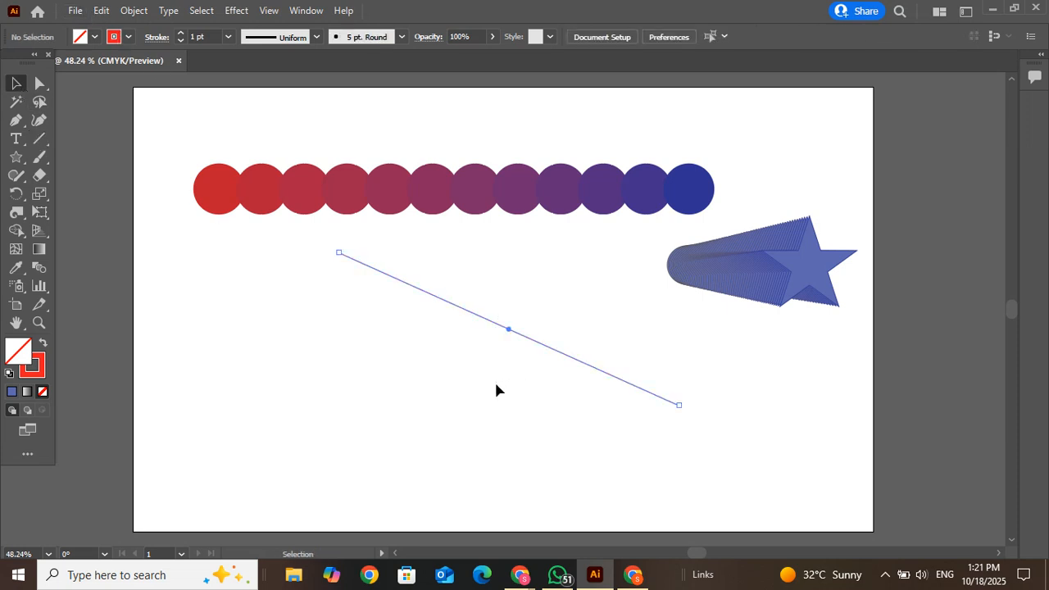
pyautogui.click(235, 10)
pyautogui.moveTo(322, 138)
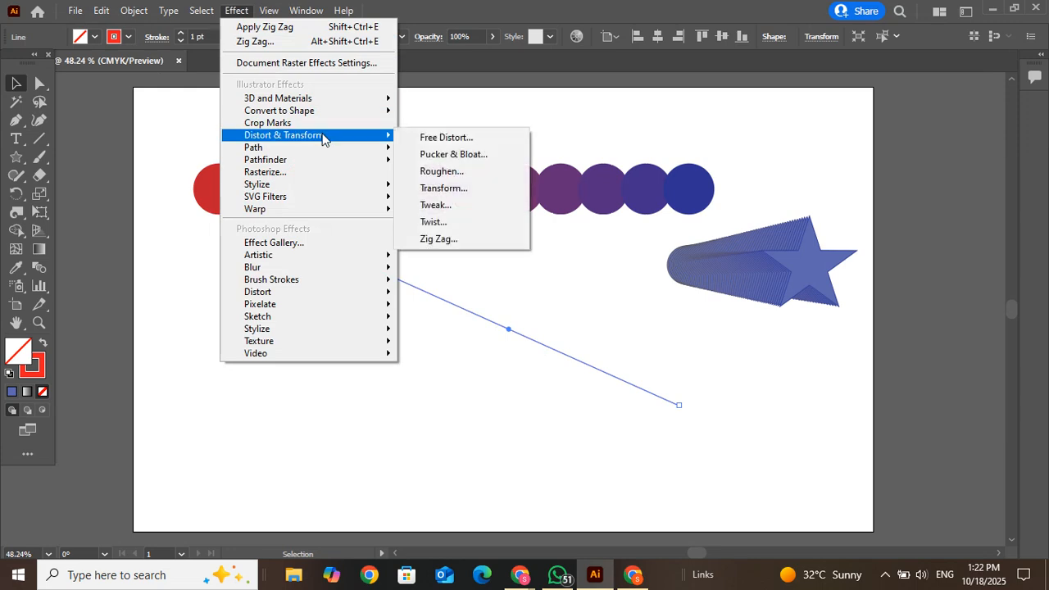
pyautogui.click(458, 237)
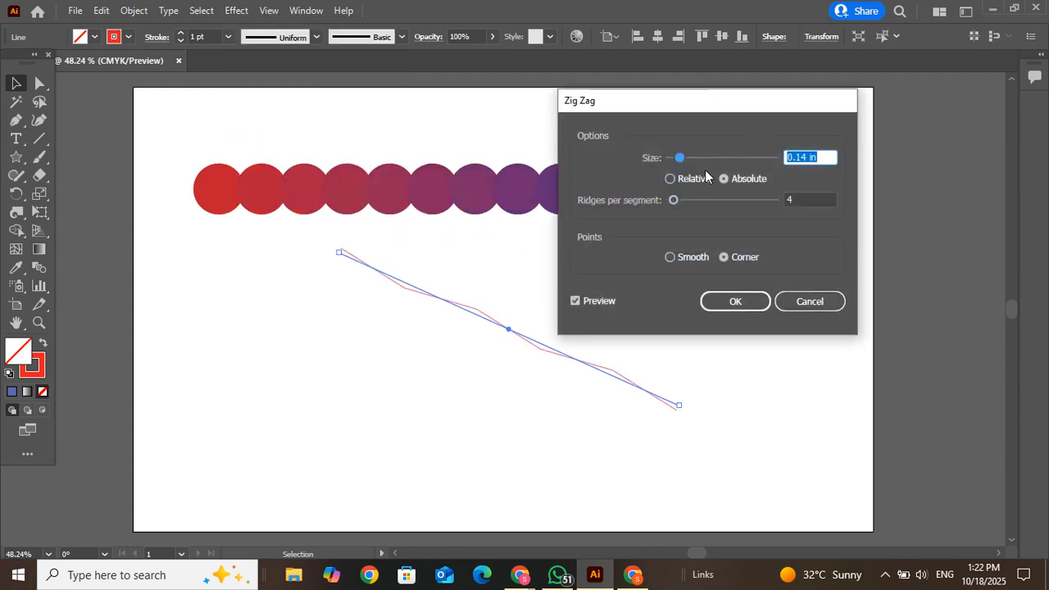
# Apply a Smooth, absolute Zig Zag of 0.1 in with 33 ridges per segment.
pyautogui.click(670, 179)
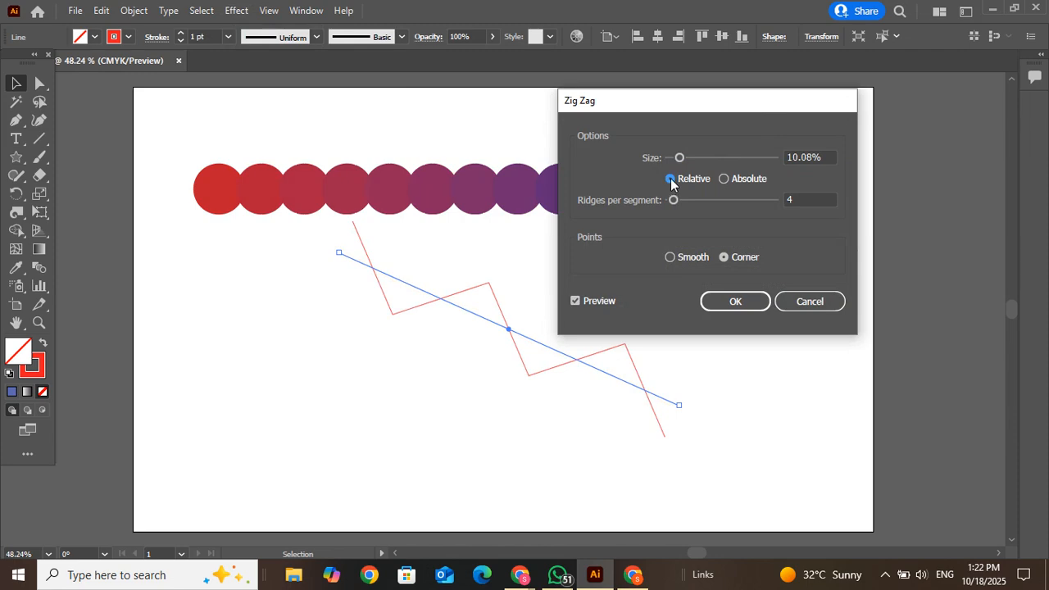
pyautogui.click(725, 178)
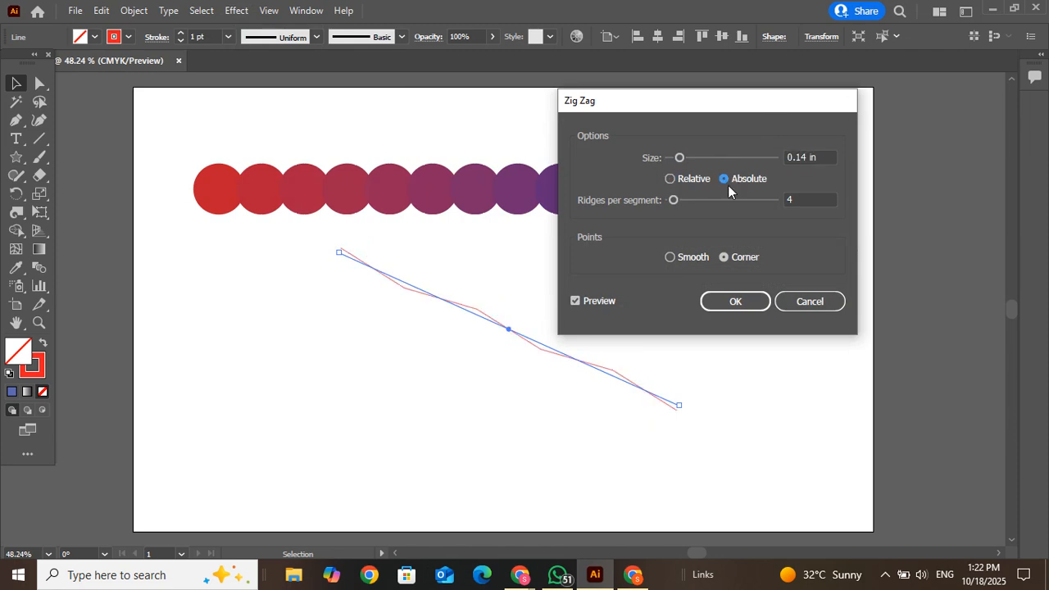
pyautogui.moveTo(691, 200); pyautogui.dragTo(717, 199)
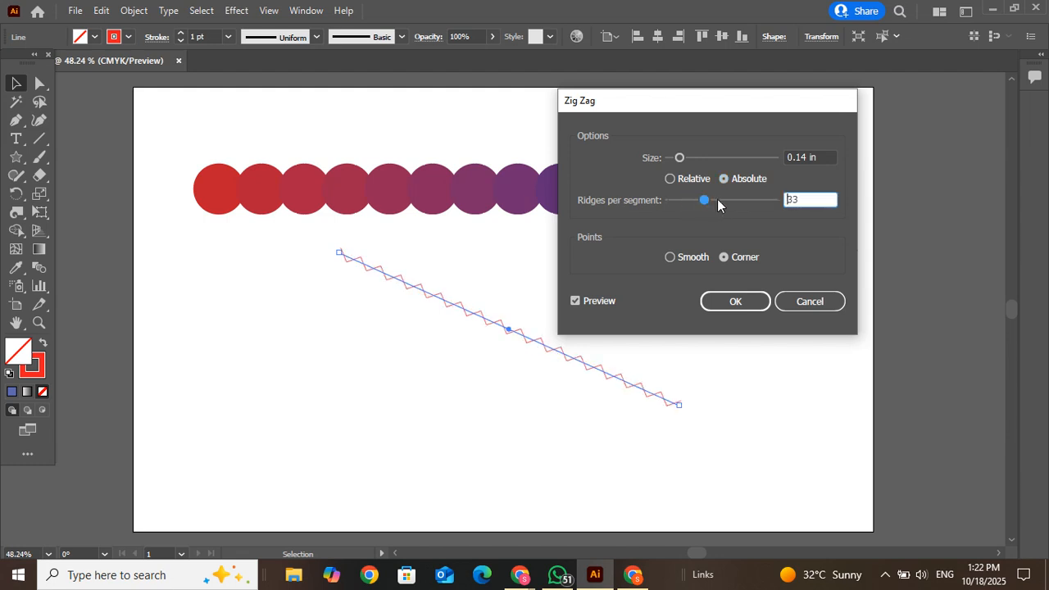
pyautogui.click(671, 258)
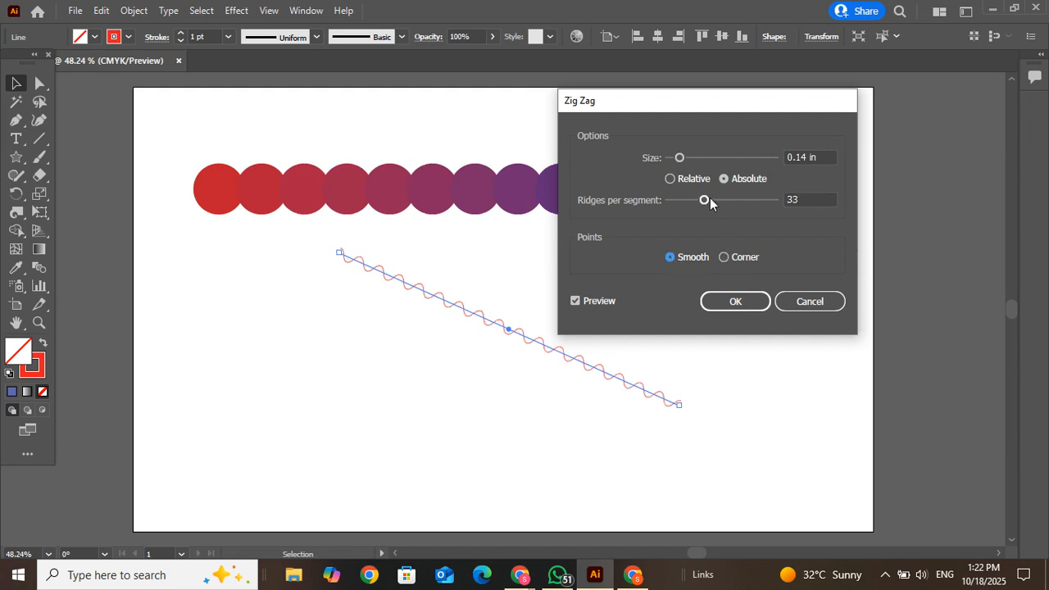
pyautogui.moveTo(687, 164); pyautogui.dragTo(701, 163)
pyautogui.click(681, 159)
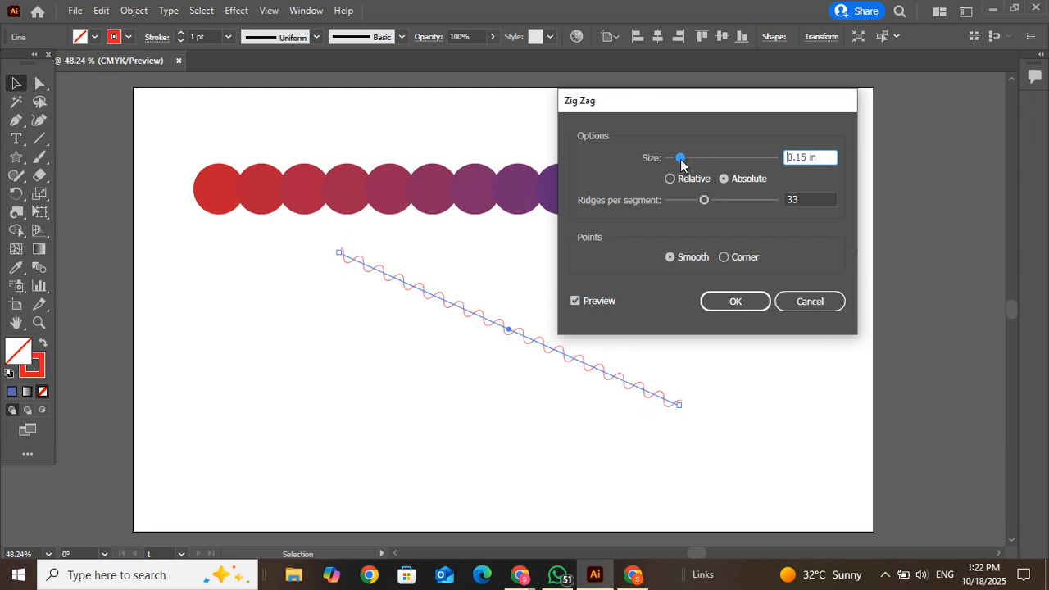
pyautogui.click(692, 159)
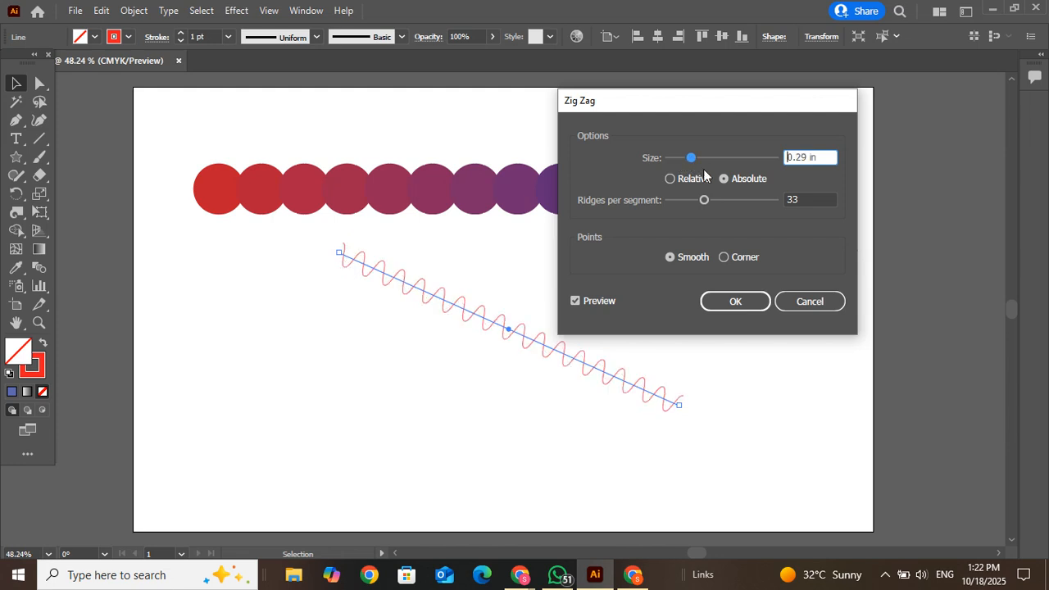
pyautogui.click(677, 159)
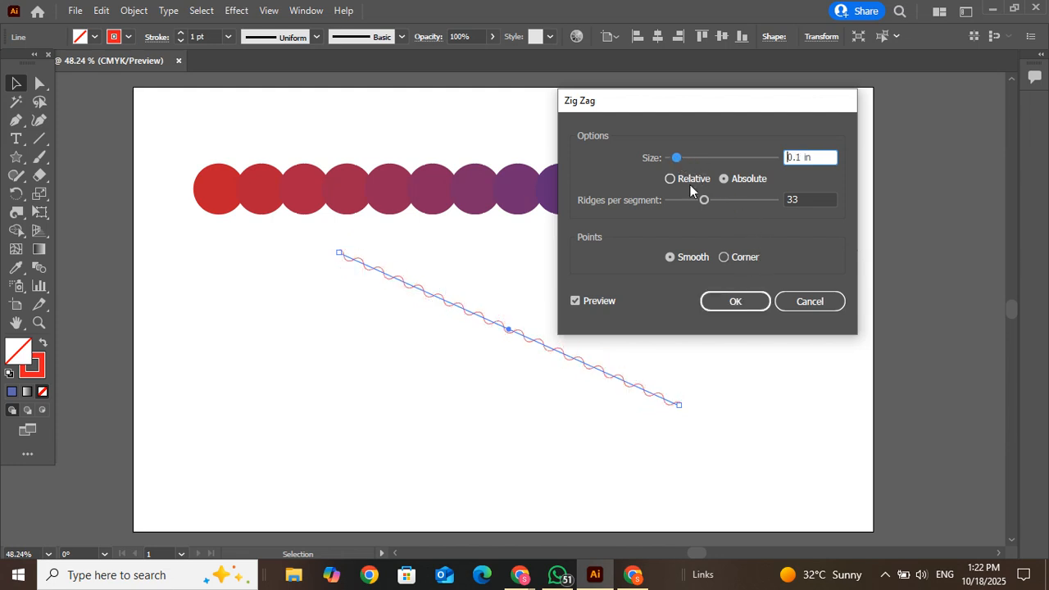
pyautogui.click(734, 300)
pyautogui.click(720, 420)
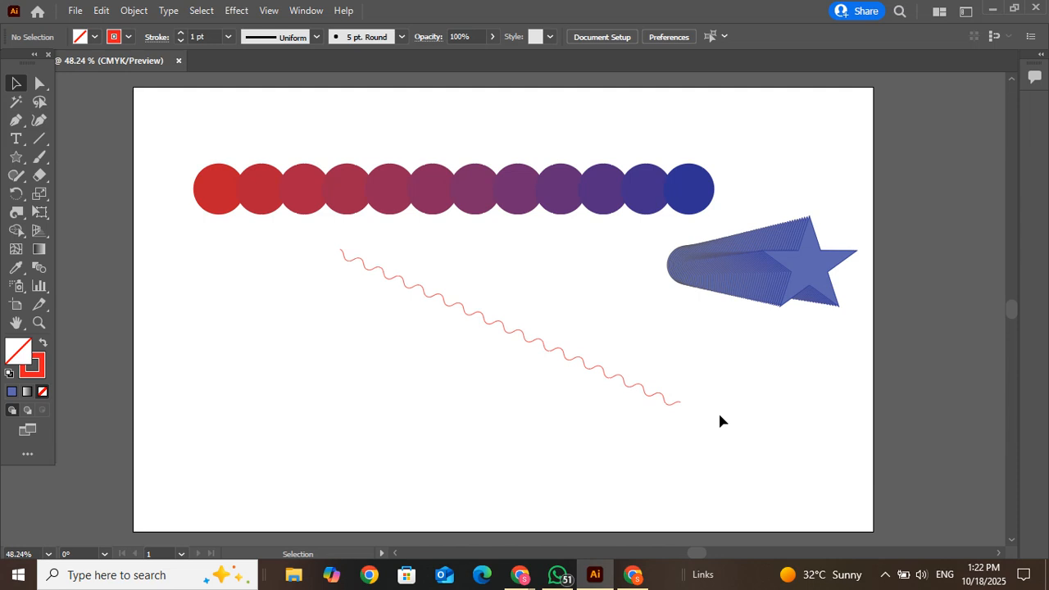
# Position the second wavy line parallel to the first one.
pyautogui.moveTo(663, 363); pyautogui.dragTo(569, 356)
pyautogui.scroll(2, 572, 357)
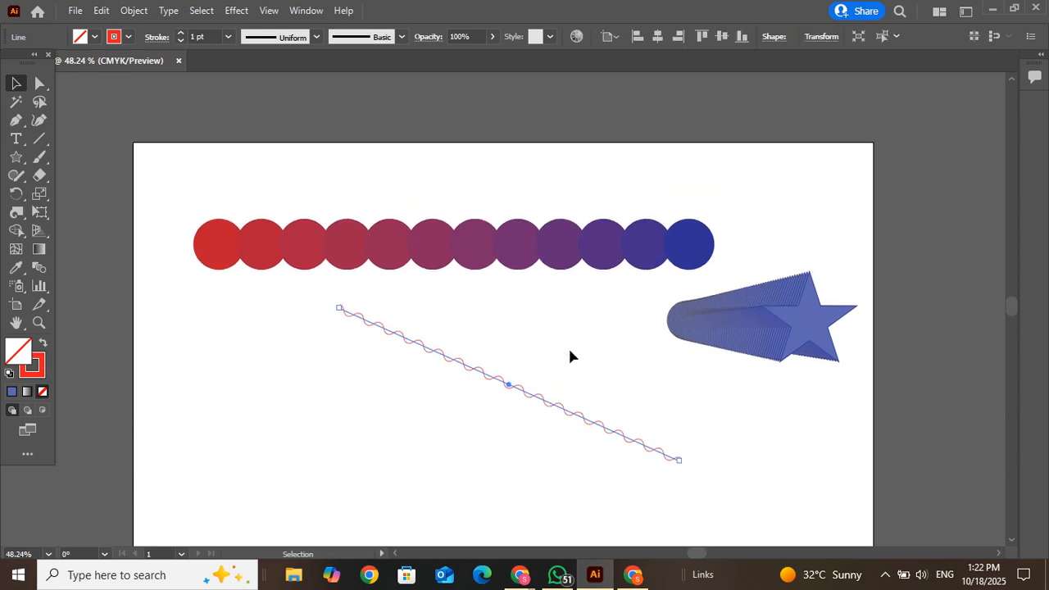
pyautogui.scroll(1, 570, 357)
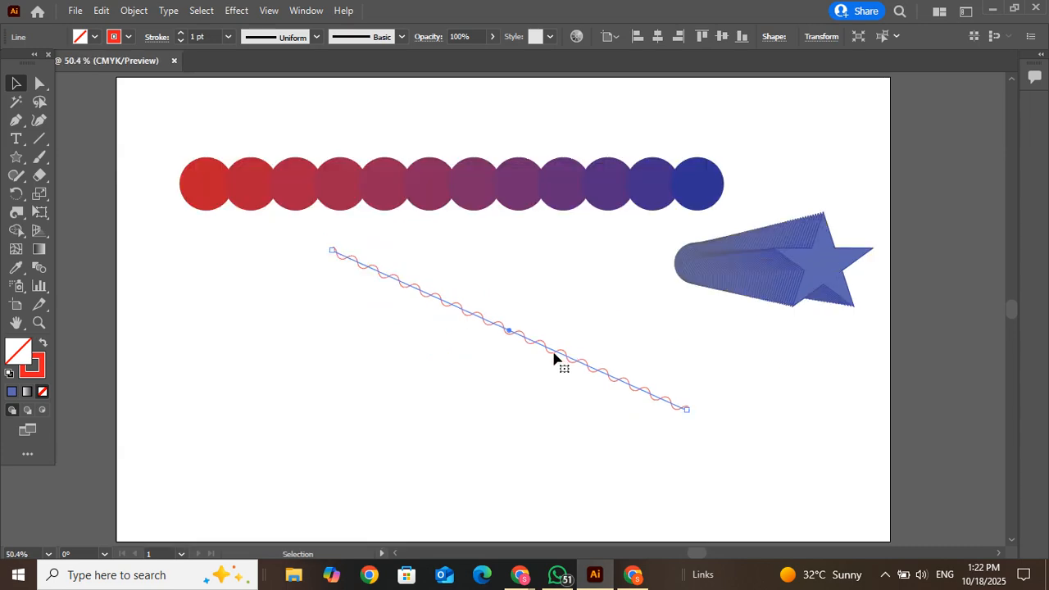
pyautogui.moveTo(554, 358); pyautogui.dragTo(463, 490)
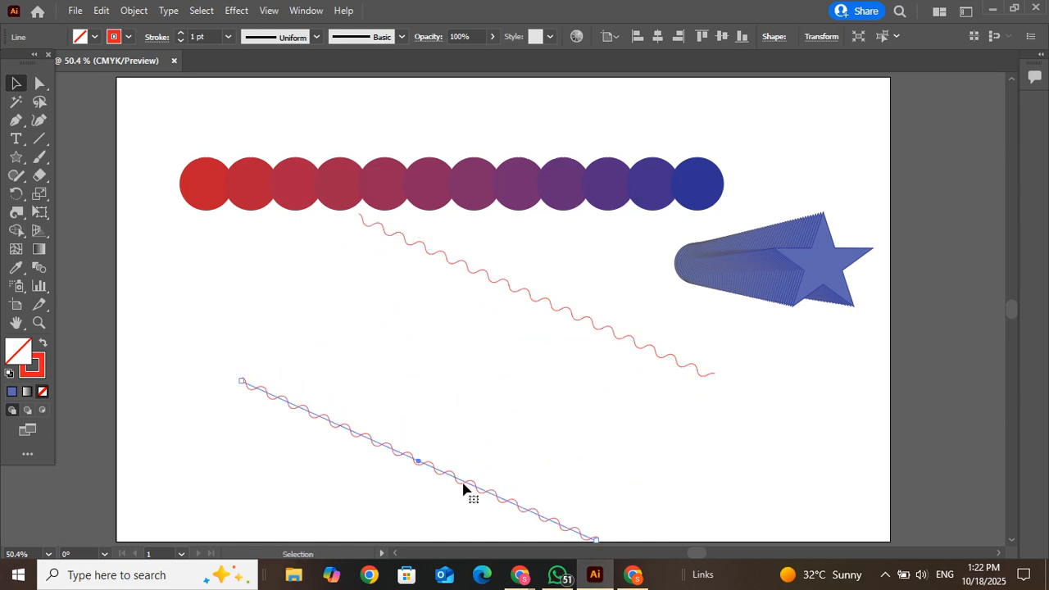
# Select both wavy lines and make a blend between them.
pyautogui.moveTo(382, 508); pyautogui.dragTo(569, 300)
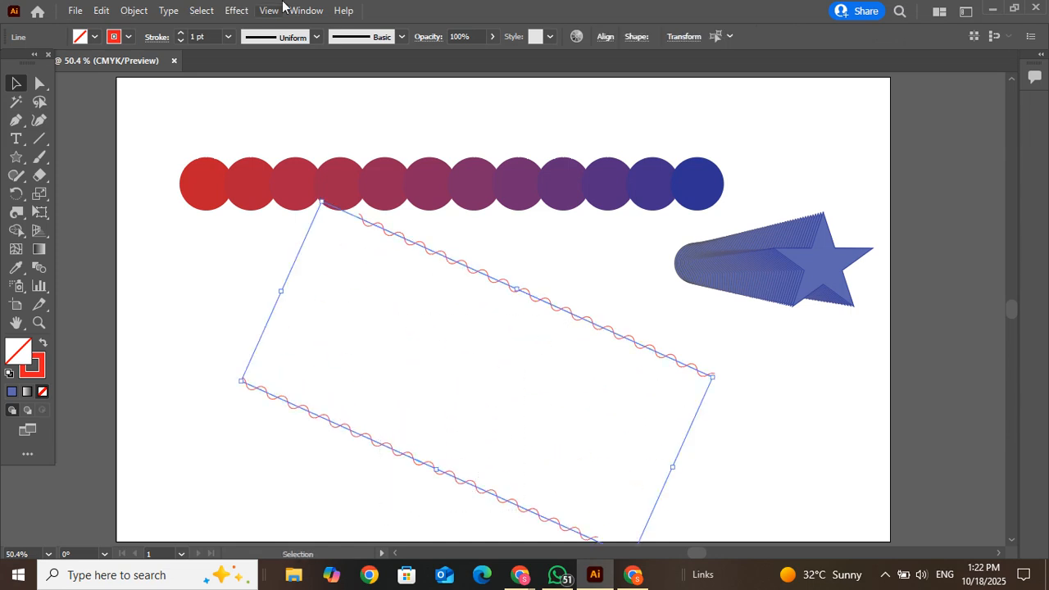
pyautogui.click(236, 10)
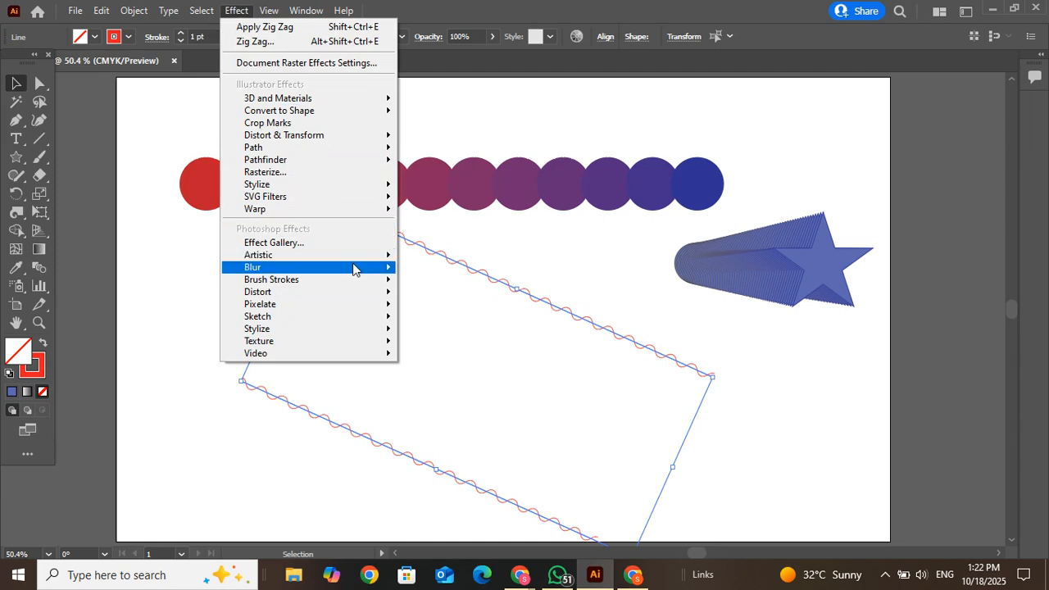
pyautogui.moveTo(355, 270)
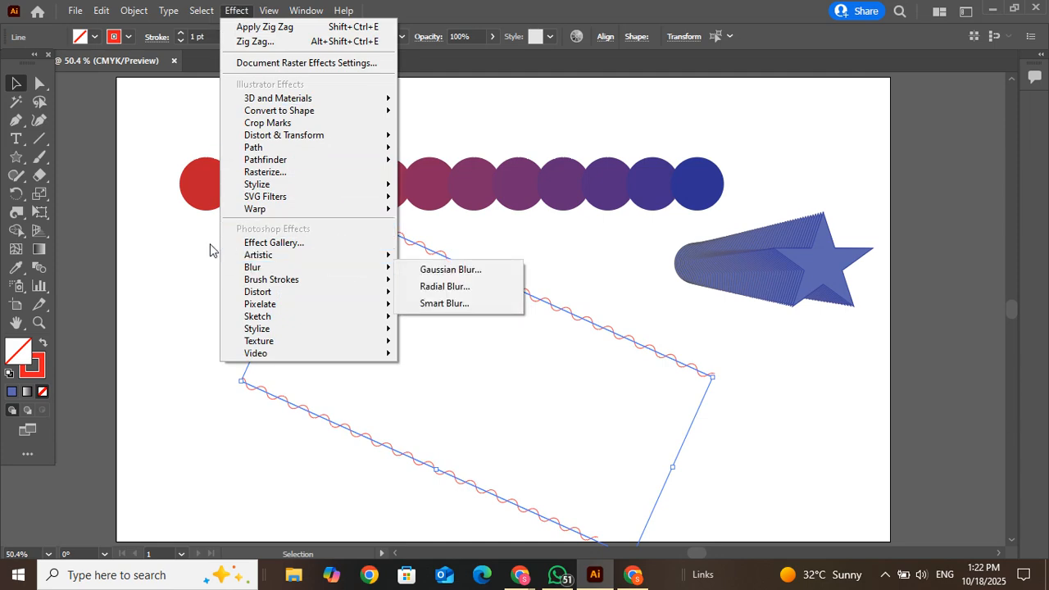
pyautogui.moveTo(130, 10)
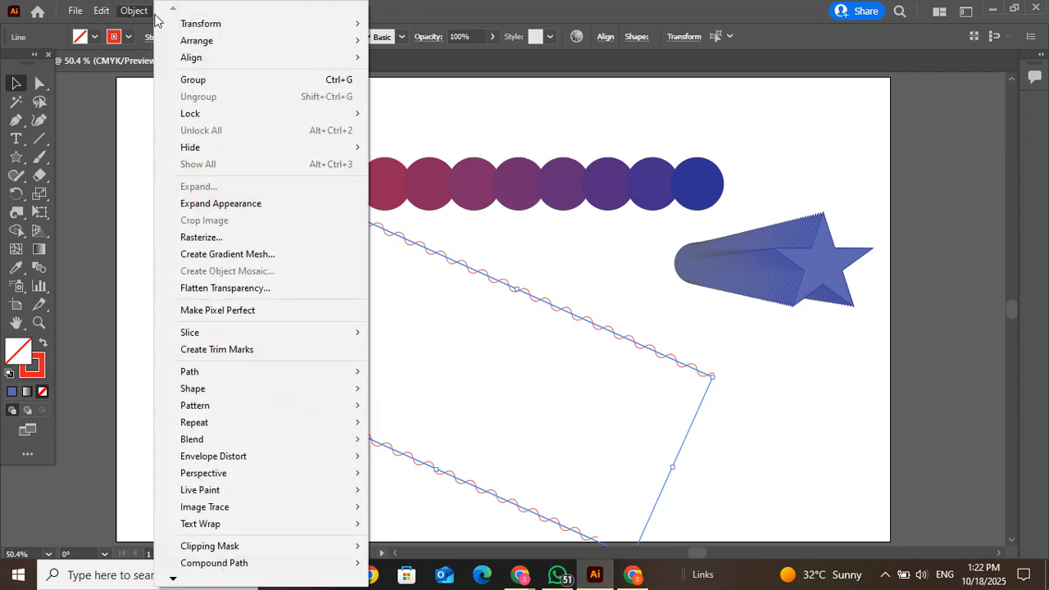
pyautogui.moveTo(352, 440)
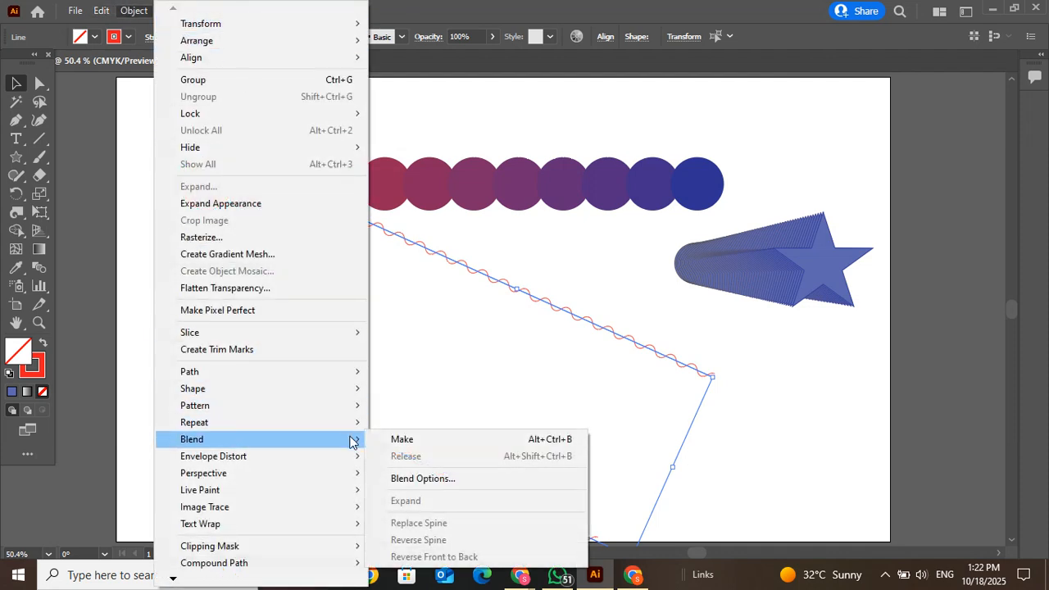
pyautogui.click(386, 440)
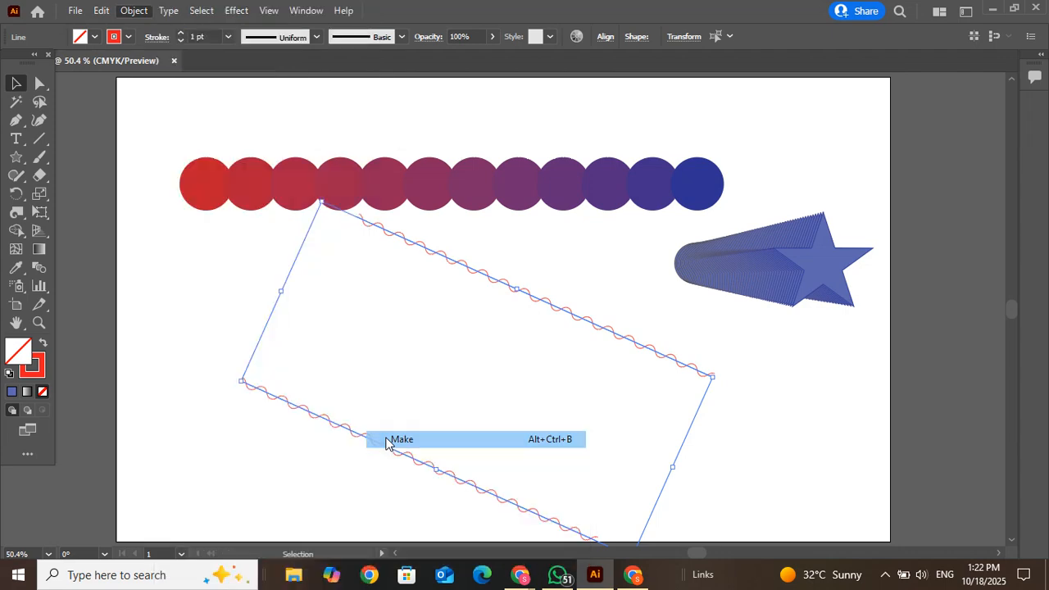
pyautogui.click(134, 11)
# Set the wavy-line blend to Specified Steps at 105 with preview on, and confirm.
pyautogui.moveTo(272, 446)
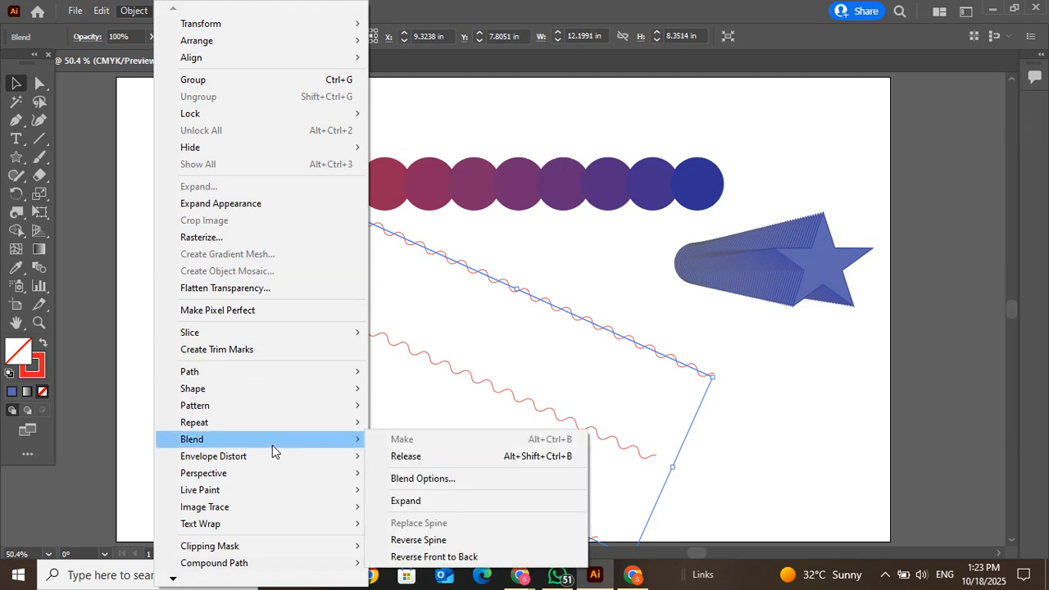
pyautogui.click(427, 483)
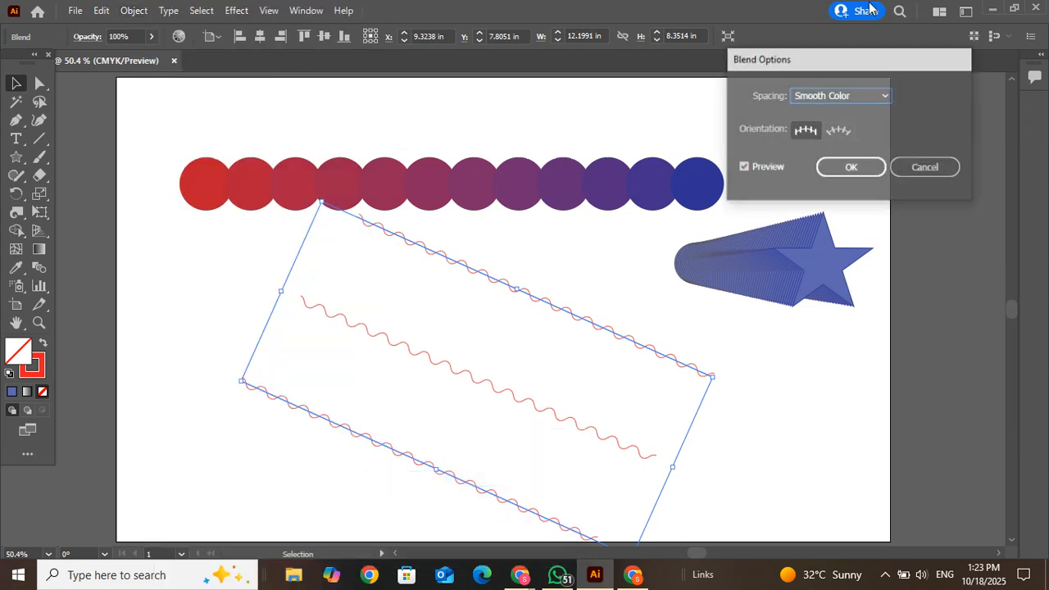
pyautogui.click(836, 95)
pyautogui.click(836, 128)
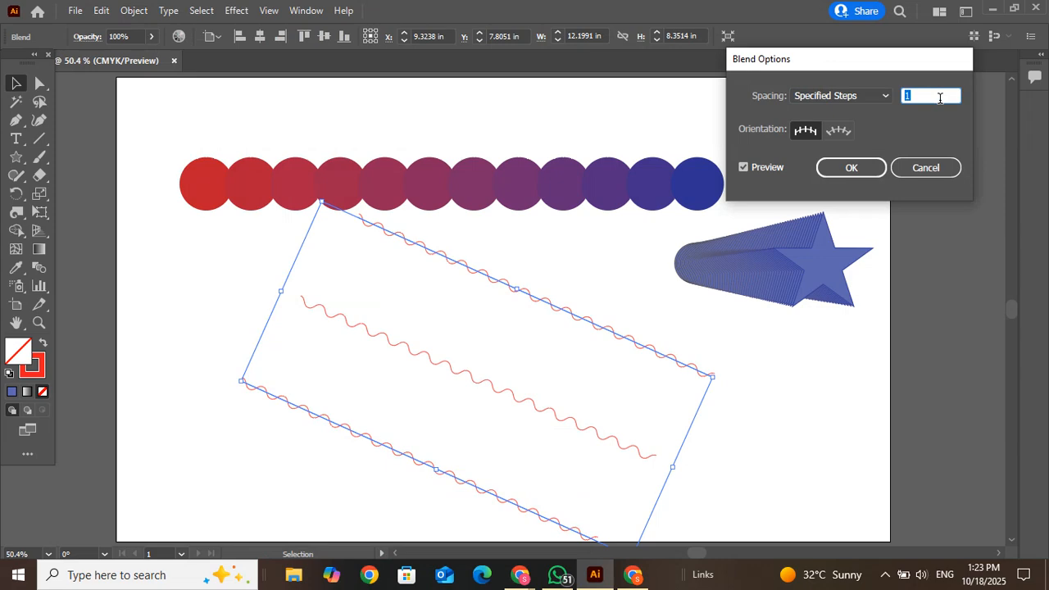
pyautogui.write('100')
pyautogui.click(744, 168)
pyautogui.click(744, 168)
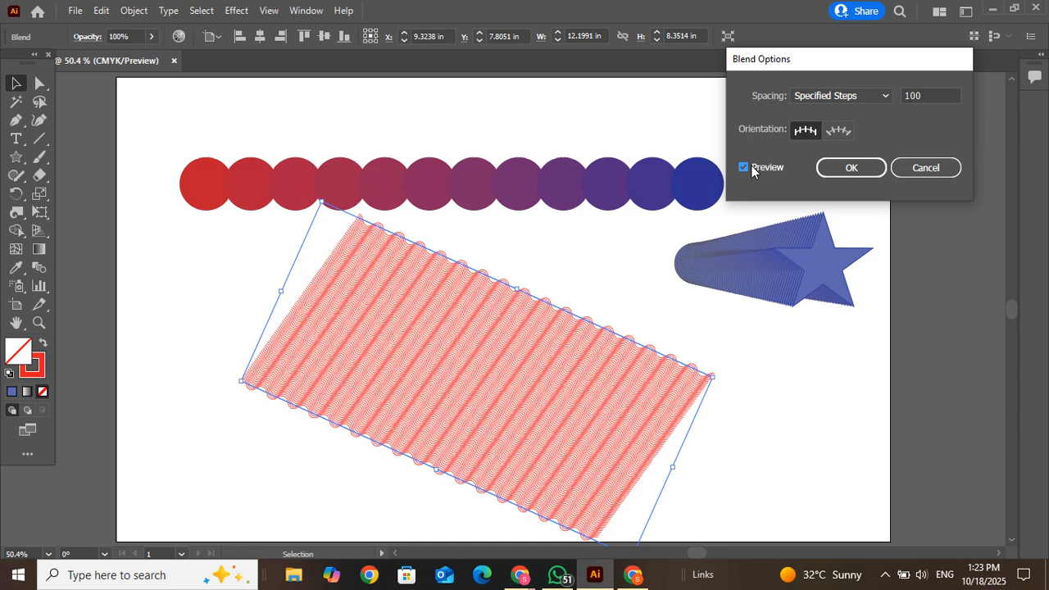
pyautogui.doubleClick(919, 95)
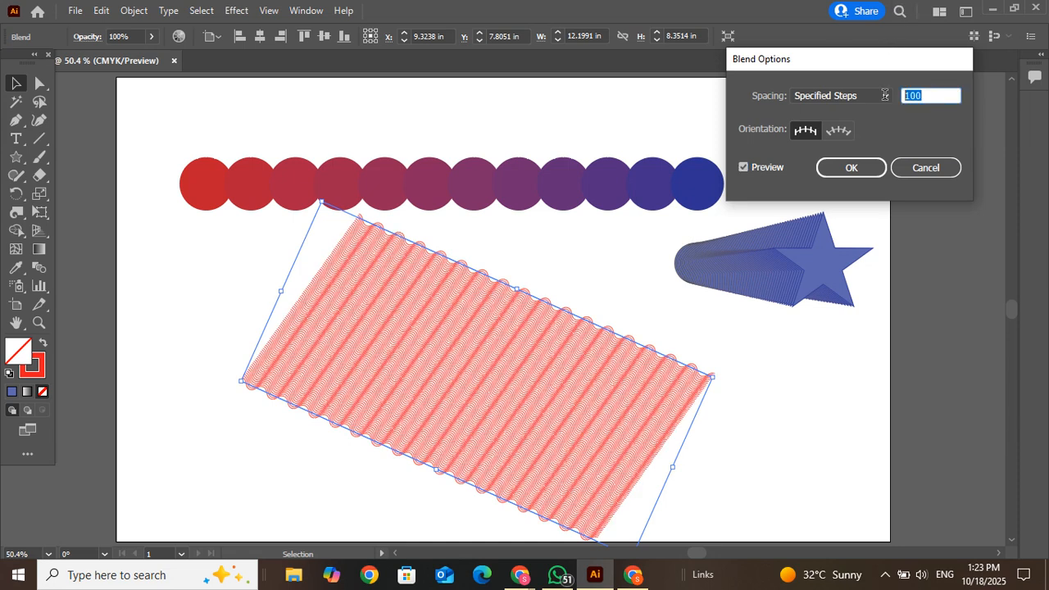
pyautogui.press('Down')
pyautogui.press('Down')
pyautogui.press('Down')
pyautogui.press('Down')
pyautogui.press('Down')
pyautogui.press('Down')
pyautogui.press('Down')
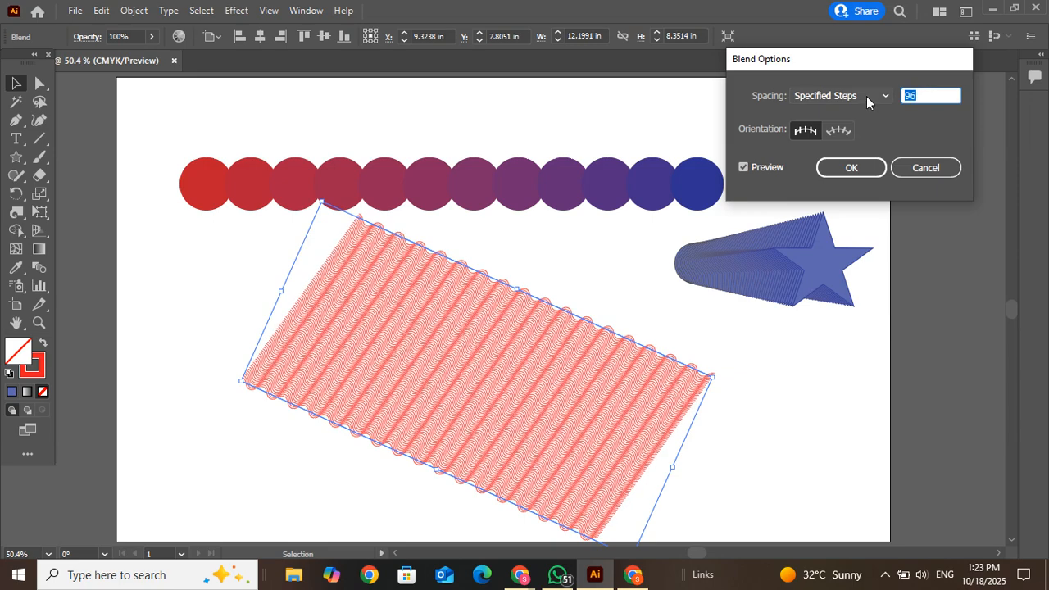
pyautogui.press('Up')
pyautogui.press('Up')
pyautogui.press('Up')
pyautogui.press('Up')
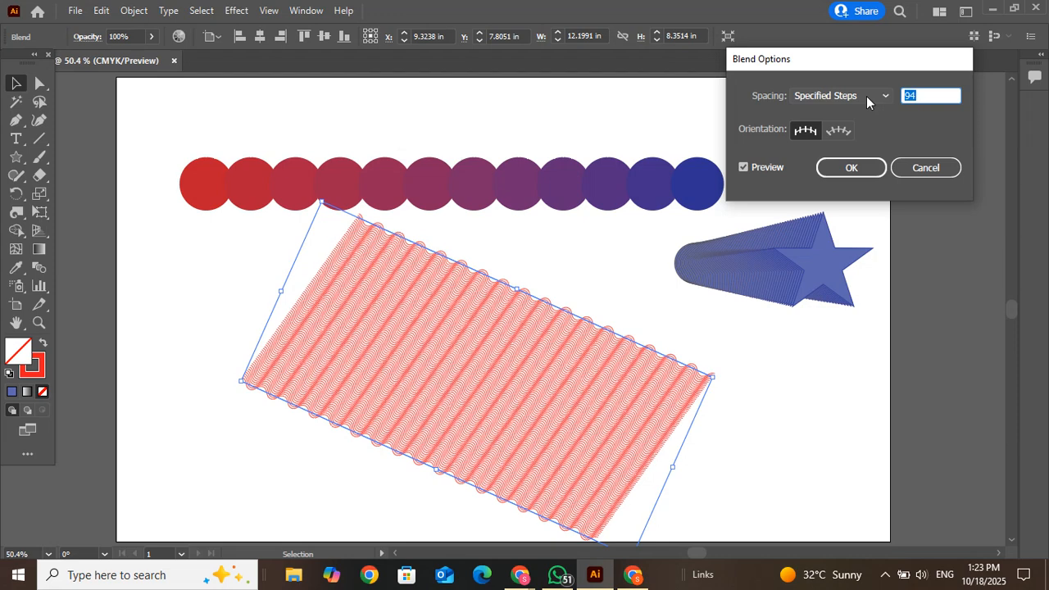
pyautogui.press('Up')
pyautogui.press('Up')
pyautogui.press('Up')
pyautogui.press('Up')
pyautogui.press('Up')
pyautogui.press('Up')
pyautogui.press('Up')
pyautogui.press('Up')
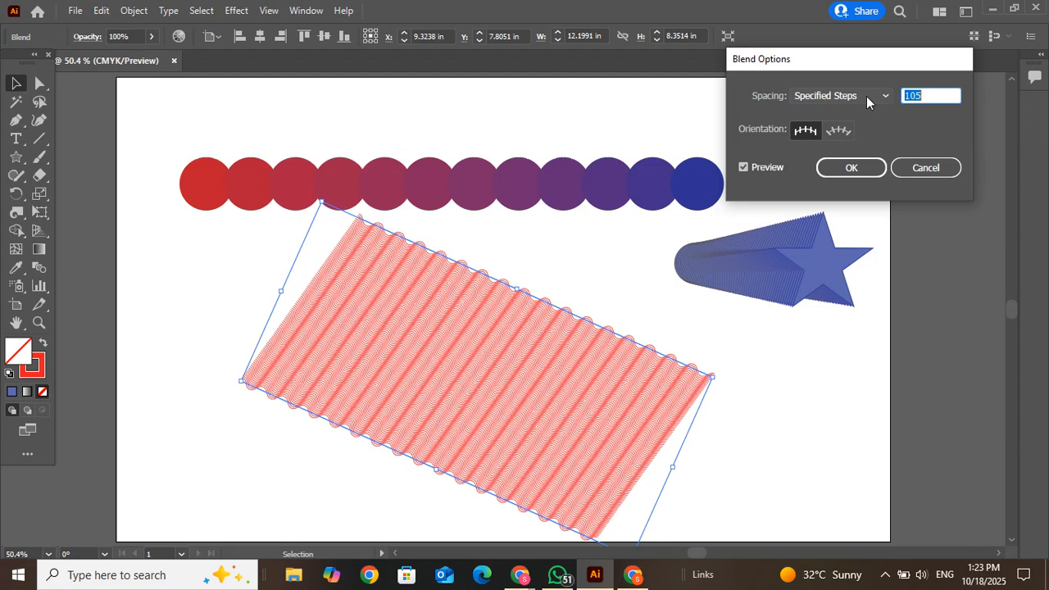
pyautogui.click(852, 168)
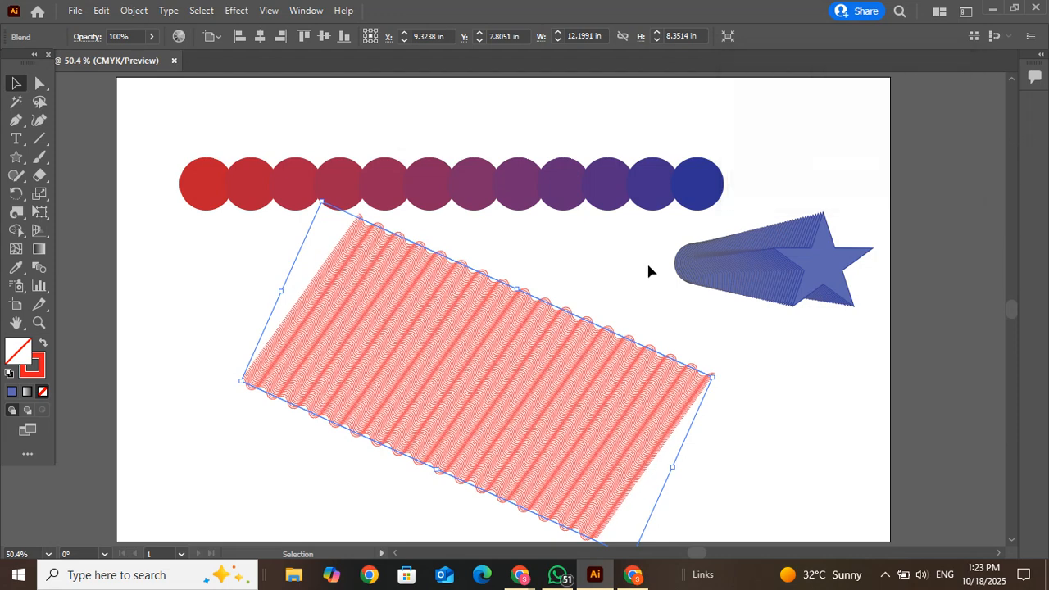
pyautogui.click(592, 267)
# Zoom in and drag the dense wave blend down-left, below the circle row.
pyautogui.hotkey('ctrl', '=')
pyautogui.hotkey('ctrl', '=')
pyautogui.hotkey('ctrl', '=')
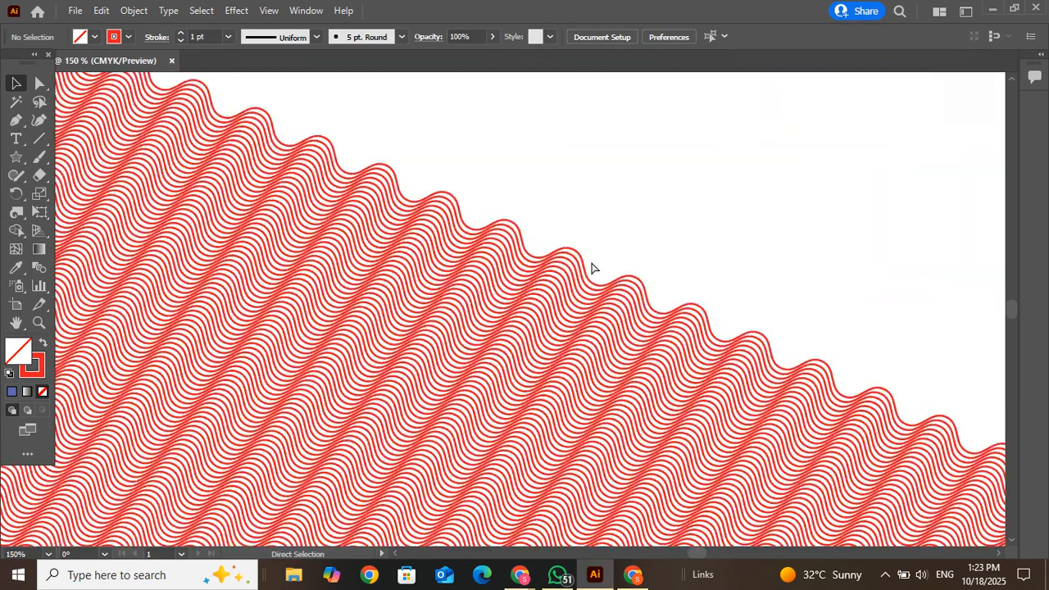
pyautogui.scroll(-8, 498, 361)
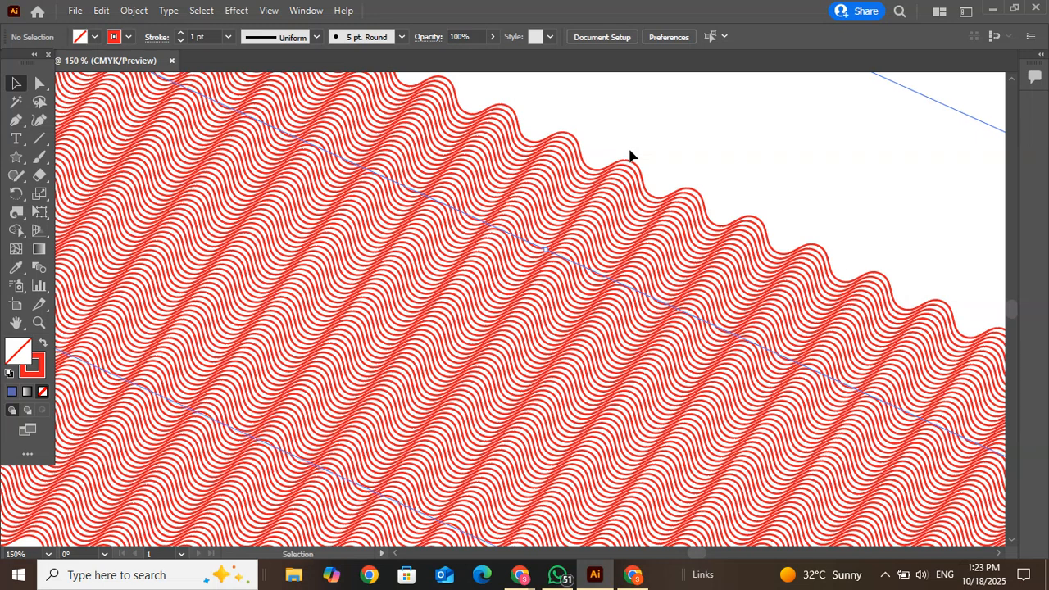
pyautogui.click(534, 344)
pyautogui.moveTo(531, 358); pyautogui.dragTo(511, 373)
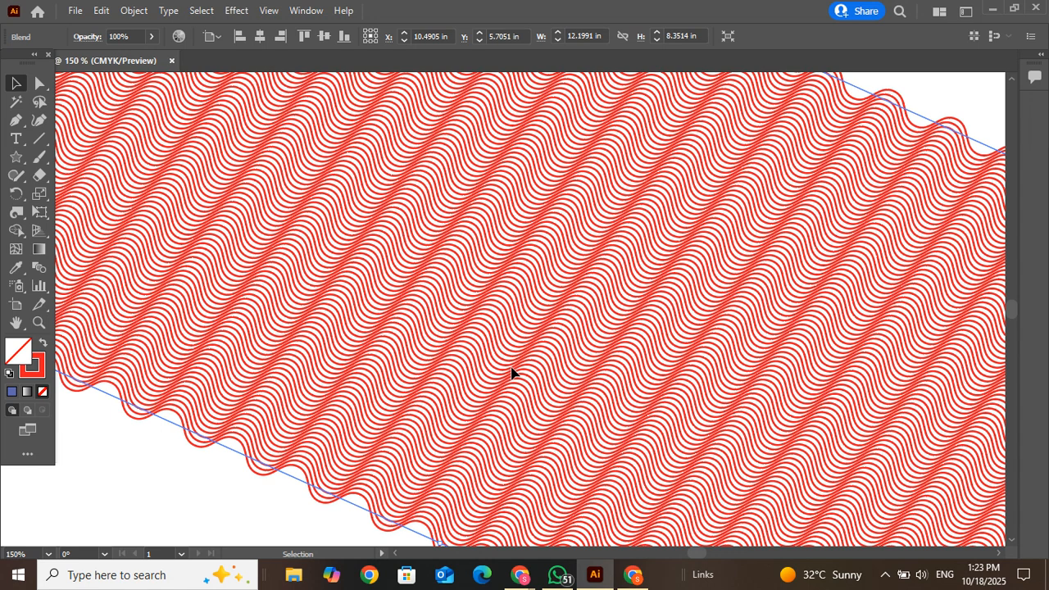
pyautogui.scroll(-2, 511, 374)
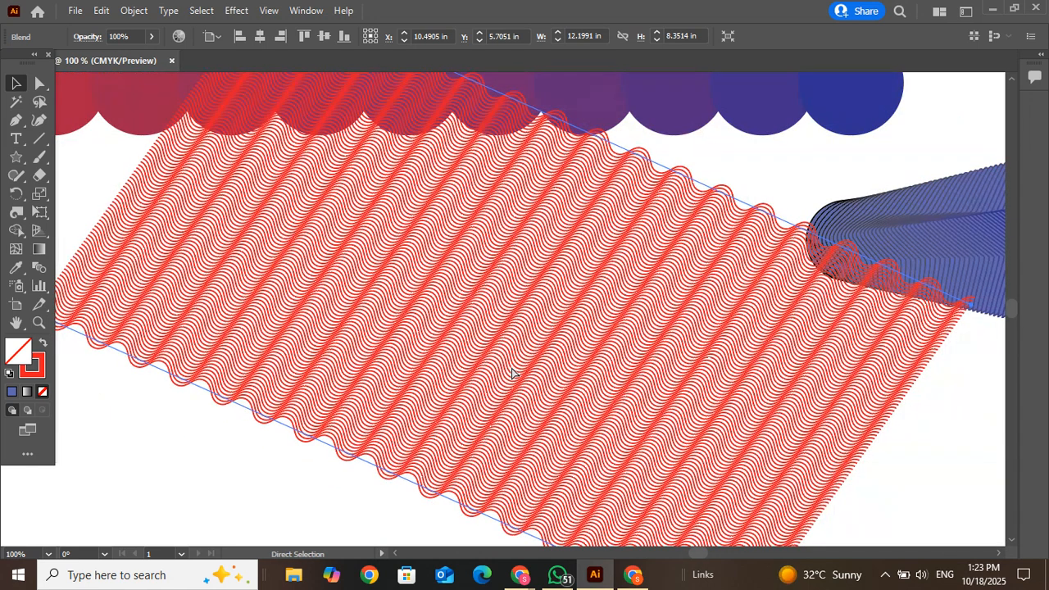
pyautogui.moveTo(524, 342); pyautogui.dragTo(486, 426)
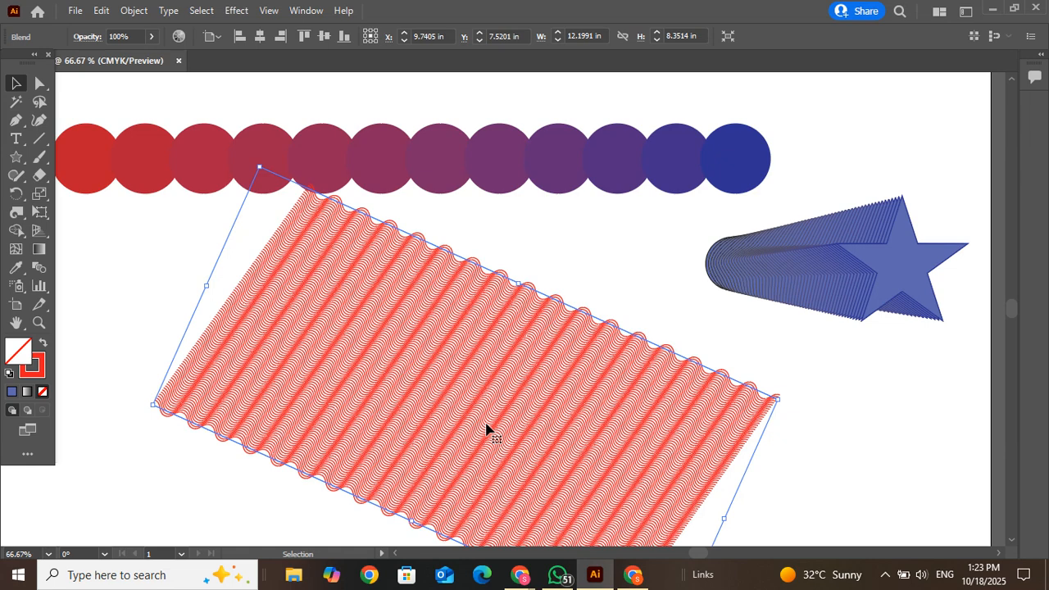
# Drag the lower wave's left anchor down-left so the blend fans into a broad slanted sheet.
pyautogui.click(40, 83)
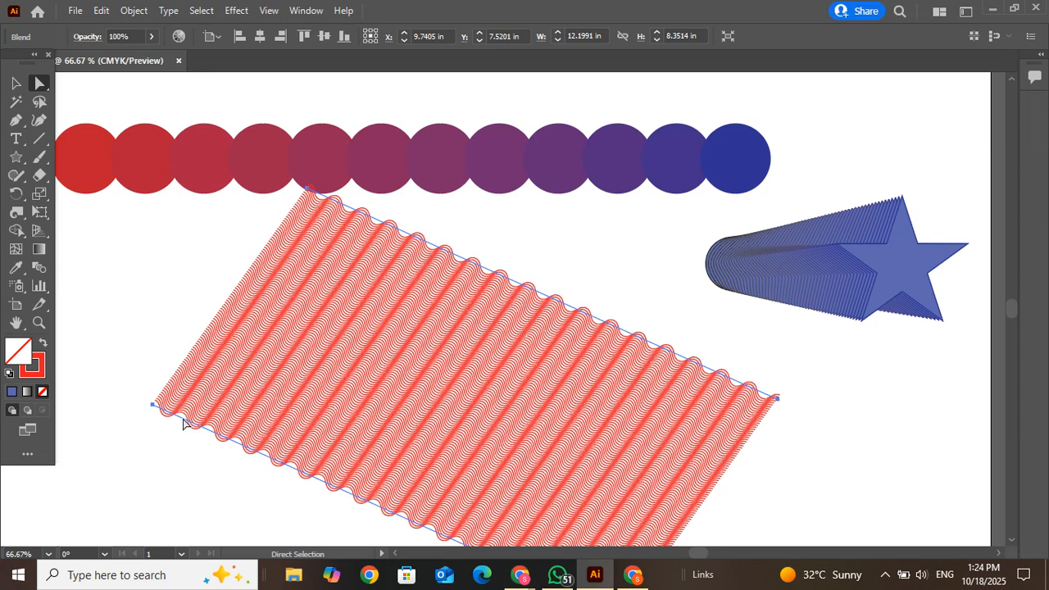
pyautogui.click(153, 407)
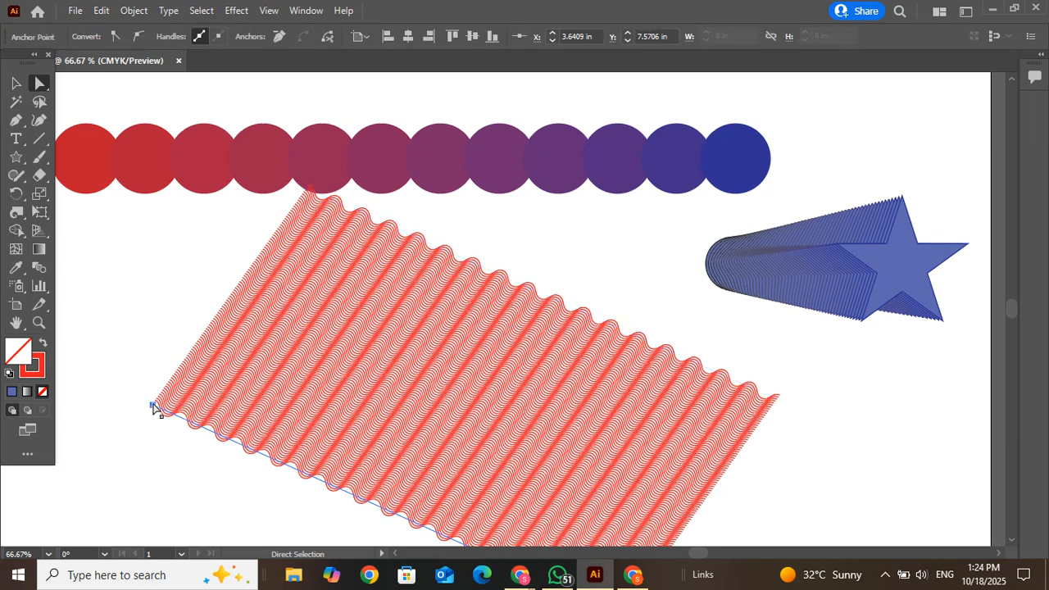
pyautogui.moveTo(153, 408); pyautogui.dragTo(56, 456)
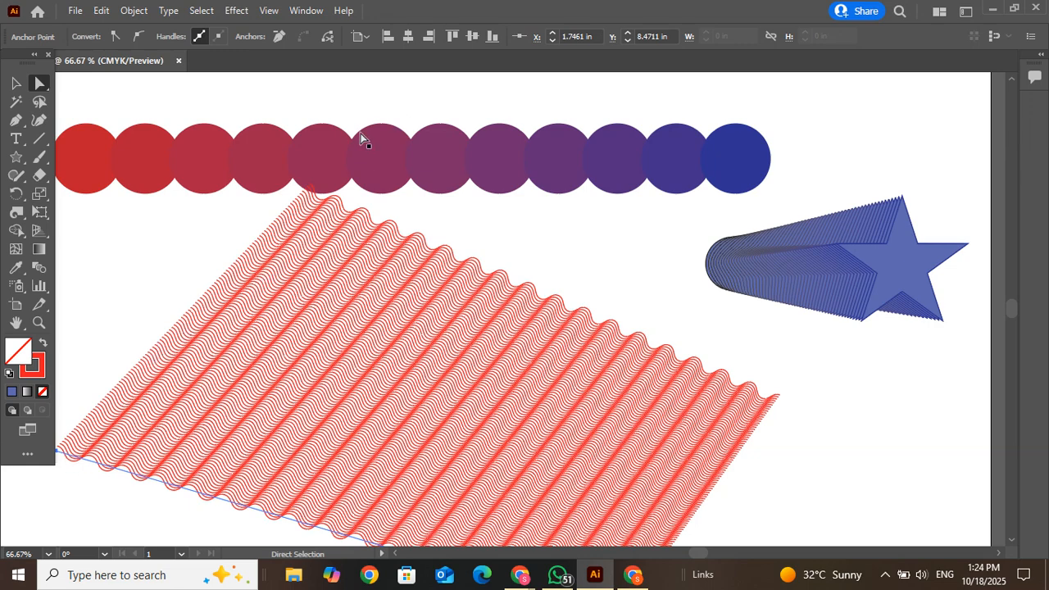
pyautogui.press('v')
pyautogui.hotkey('ctrl', '-')
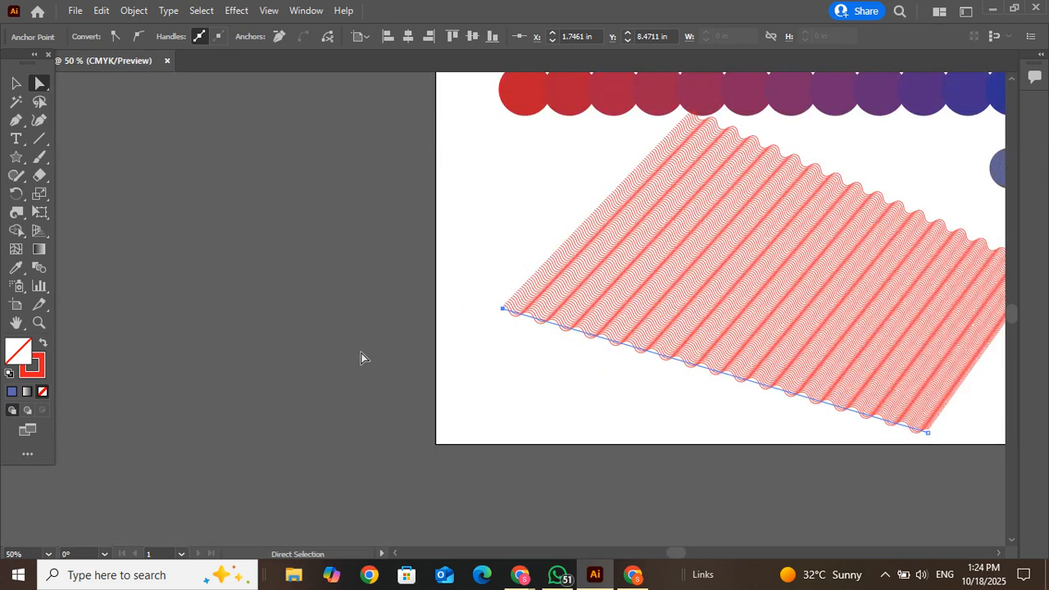
pyautogui.moveTo(502, 311); pyautogui.dragTo(504, 312)
# Set the lower wavy line's stroke colour to blue in the Color Picker.
pyautogui.click(40, 373)
pyautogui.doubleClick(40, 373)
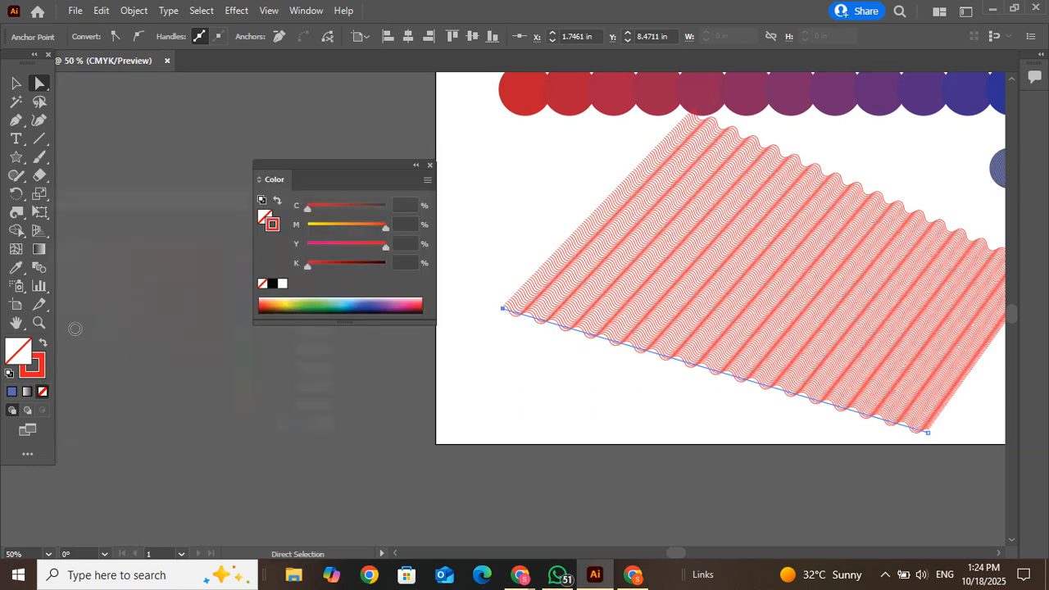
pyautogui.click(251, 303)
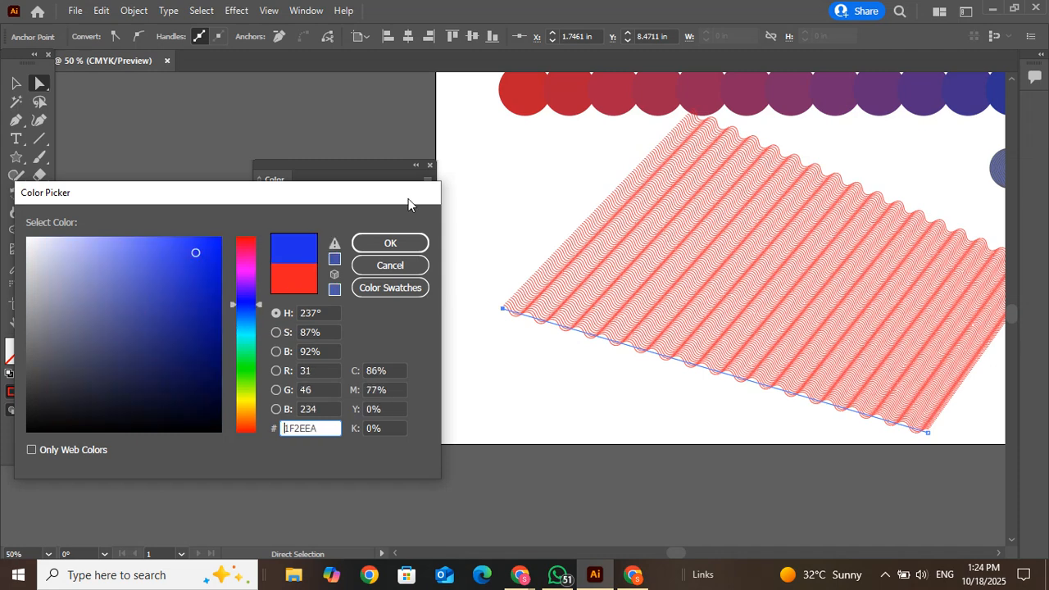
pyautogui.click(401, 242)
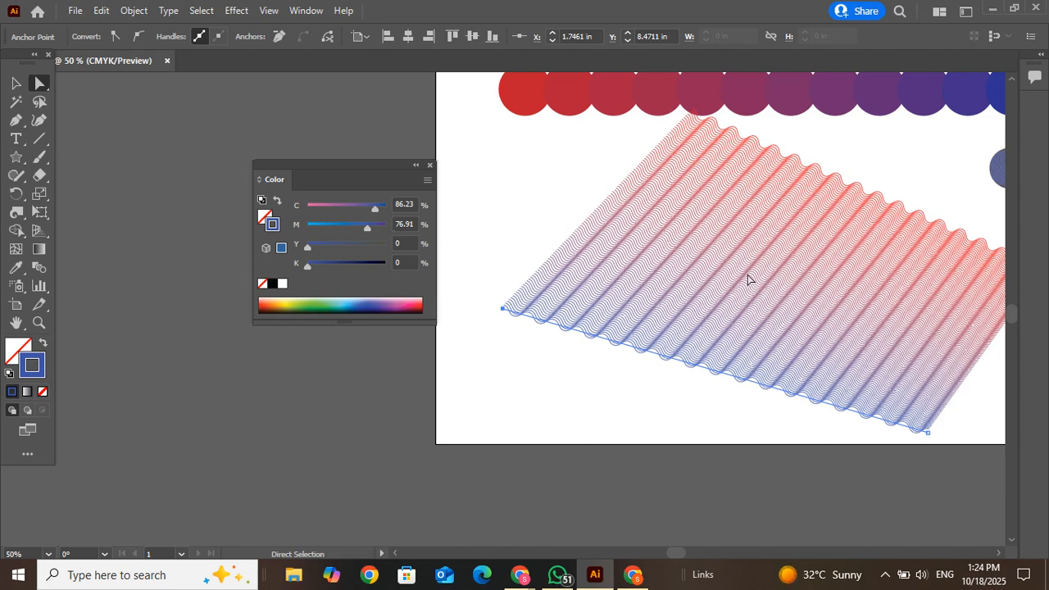
# Briefly switch to the Google Meet call, then minimize it to return to the artwork.
pyautogui.click(520, 574)
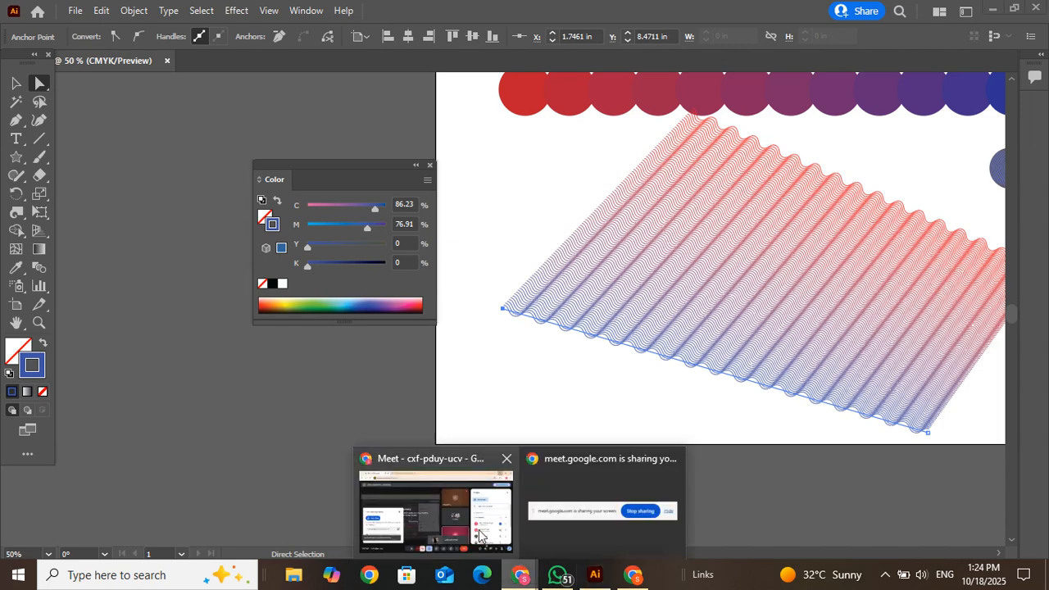
pyautogui.click(479, 535)
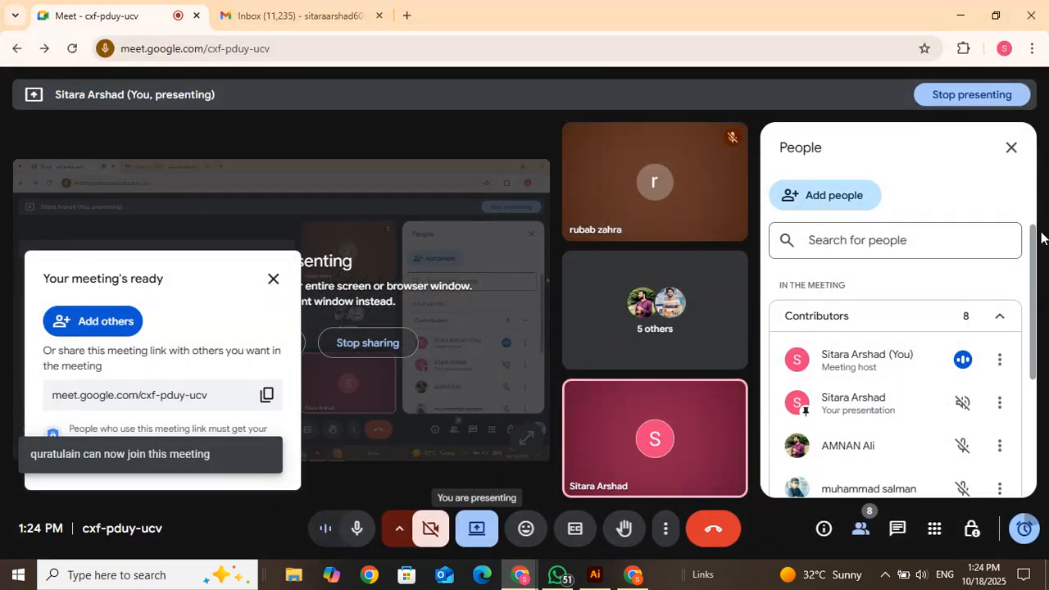
pyautogui.click(957, 15)
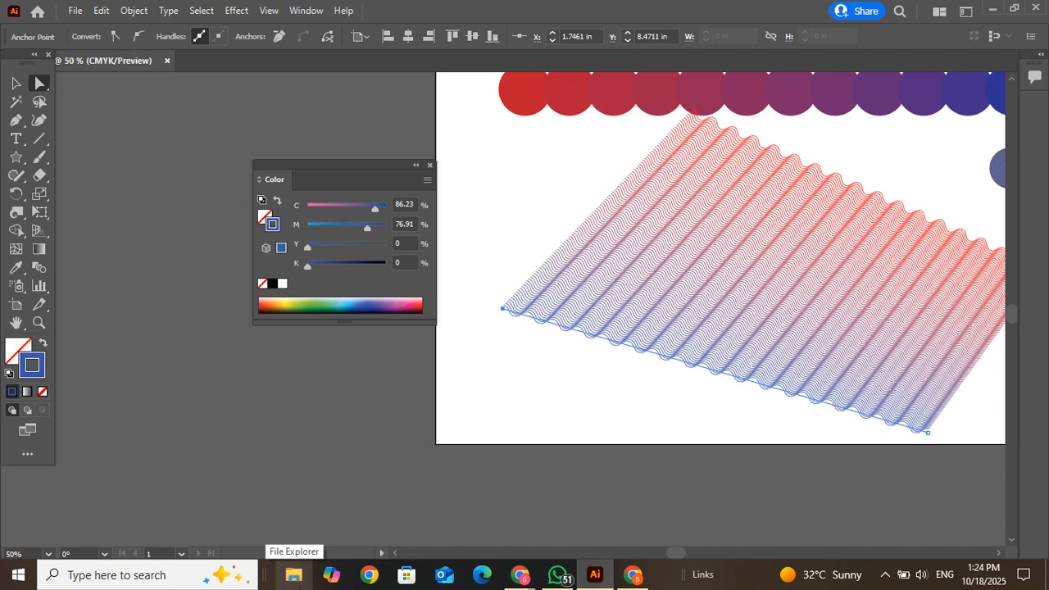
# Fit the whole artboard in view to show the circle, star and wave blends.
pyautogui.hotkey('ctrl', '0')
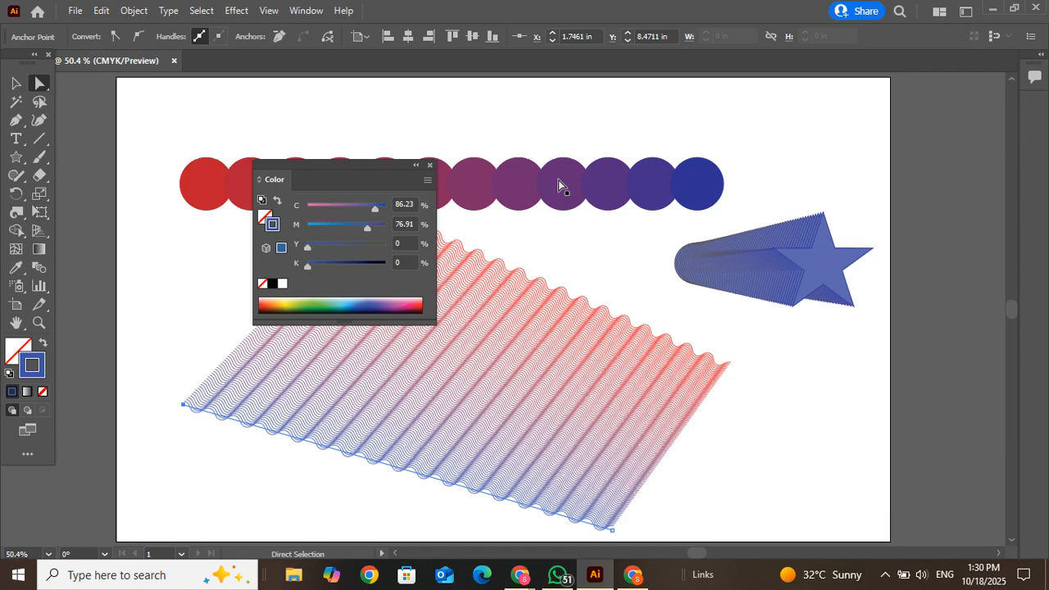
# Switch to the browser window showing the GD-222 attendance spreadsheet.
pyautogui.click(634, 576)
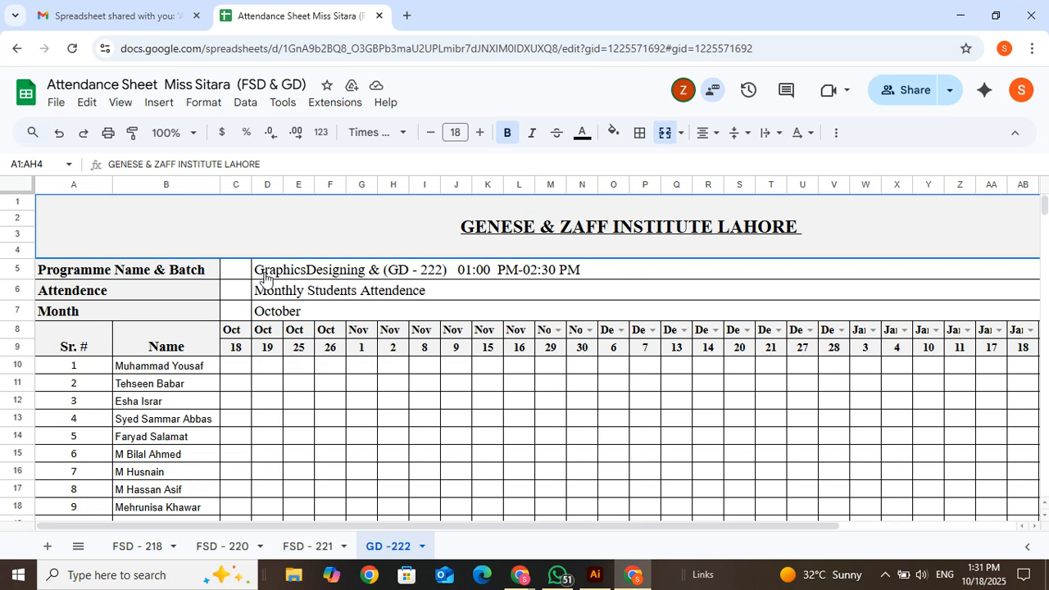
pyautogui.click(242, 370)
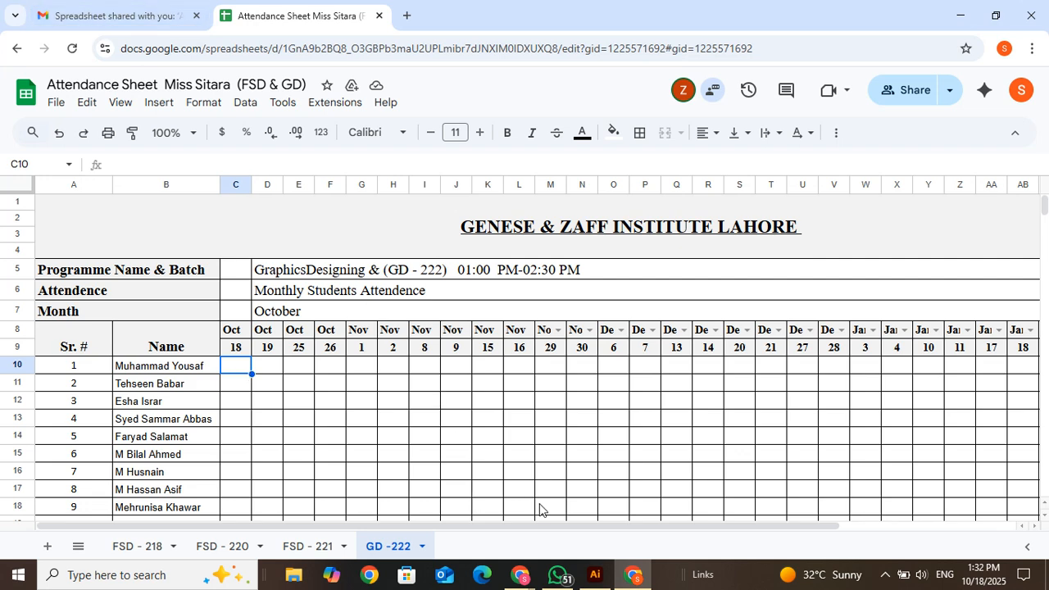
pyautogui.press('Down')
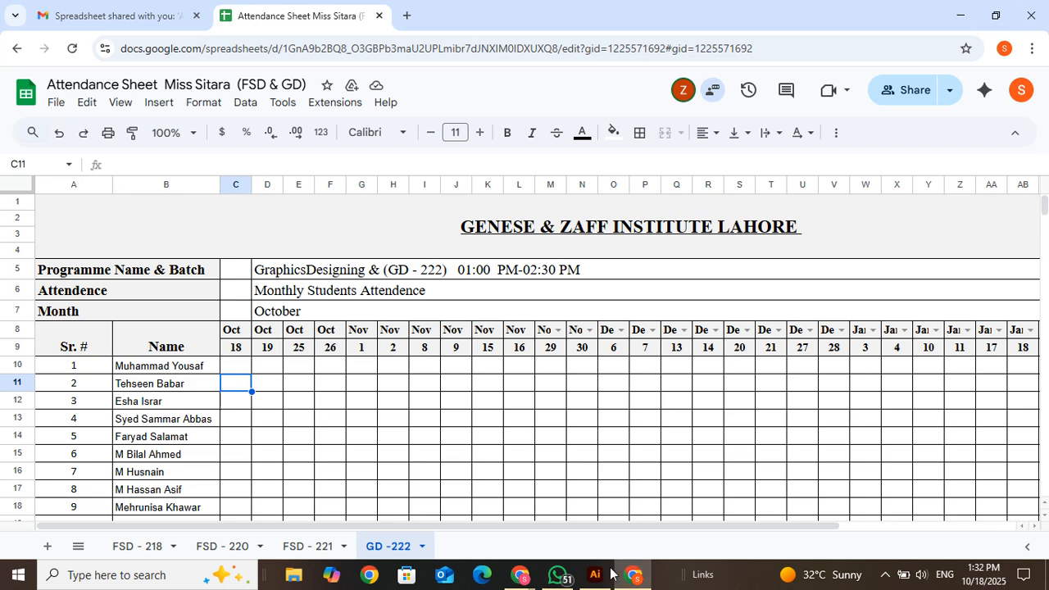
pyautogui.moveTo(520, 575)
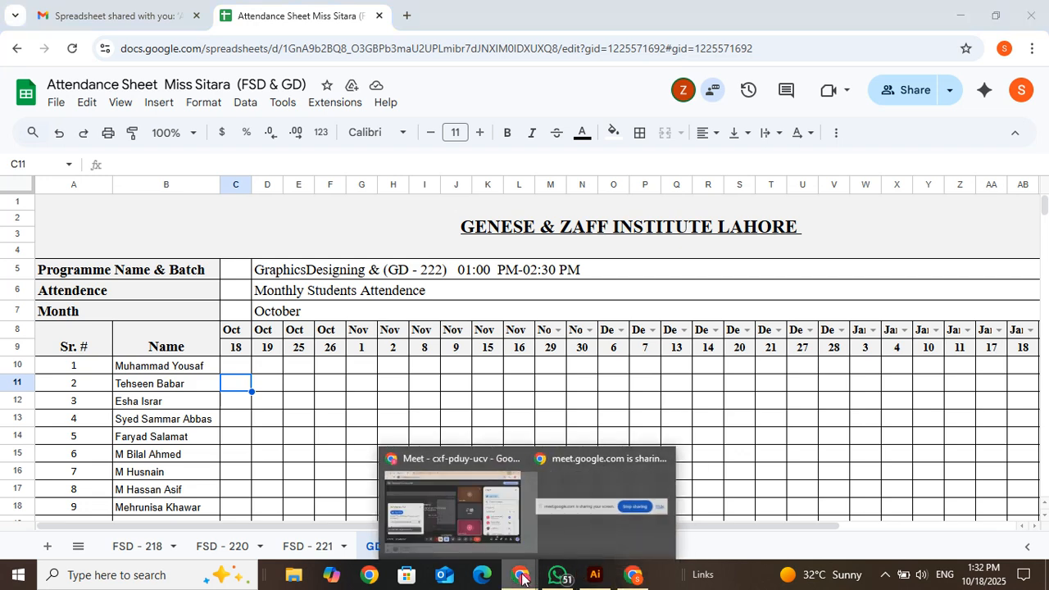
pyautogui.click(463, 524)
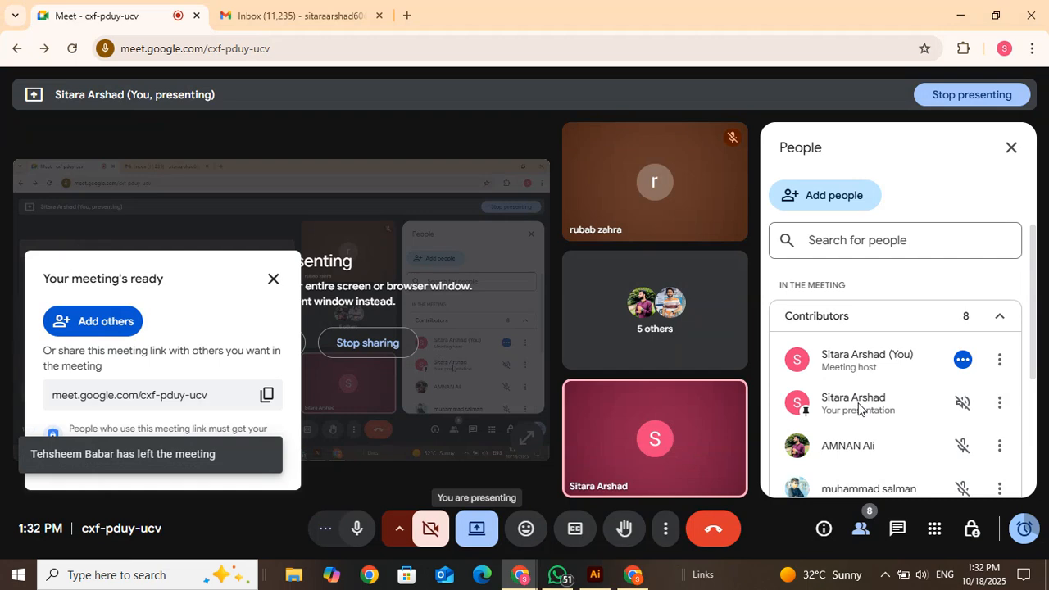
pyautogui.moveTo(1032, 309)
pyautogui.mouseDown()
pyautogui.moveTo(1039, 468)
pyautogui.moveTo(1020, 320)
pyautogui.mouseUp()
pyautogui.scroll(-3, 1007, 355)
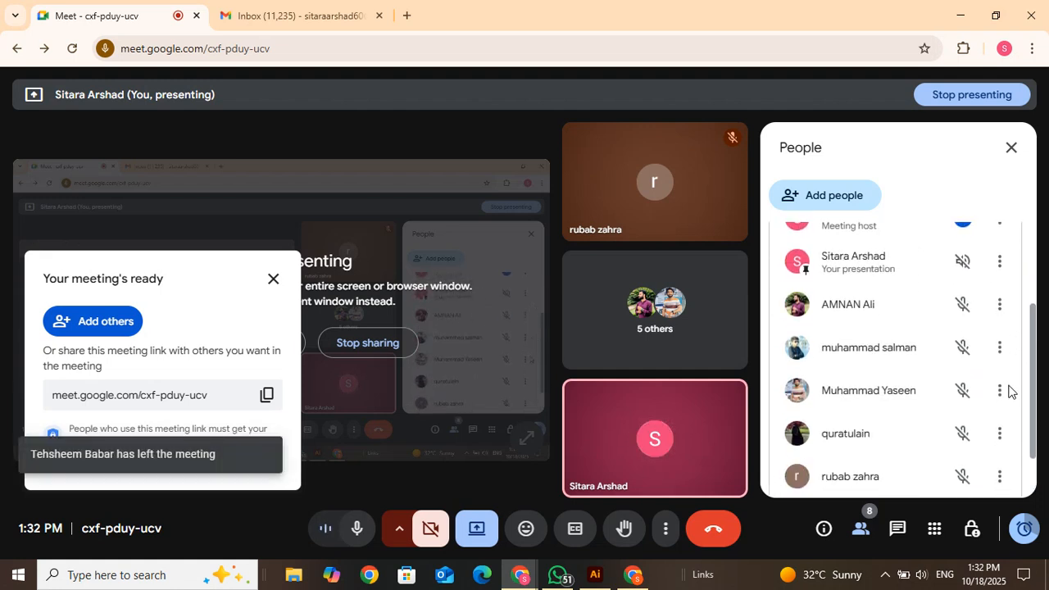
pyautogui.scroll(-1, 1008, 418)
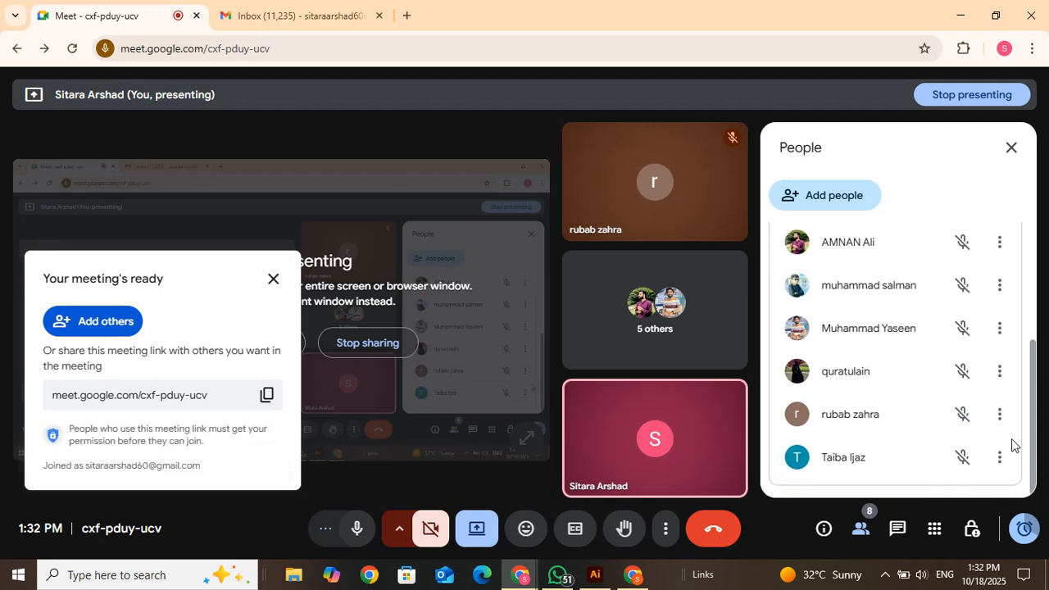
pyautogui.scroll(2, 1007, 368)
pyautogui.scroll(-1, 1007, 391)
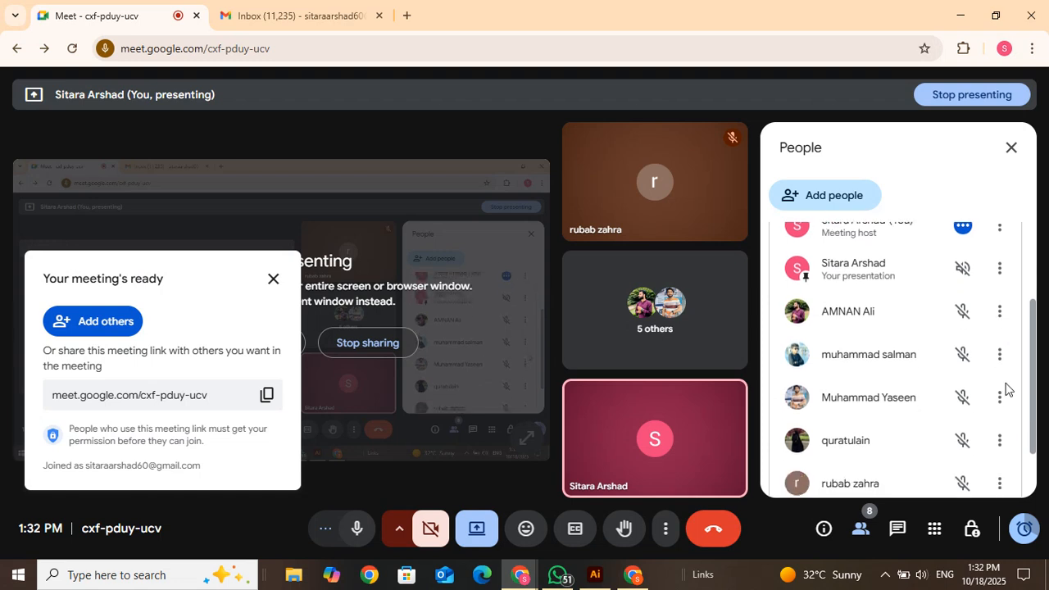
pyautogui.scroll(1, 986, 381)
pyautogui.scroll(-1, 986, 377)
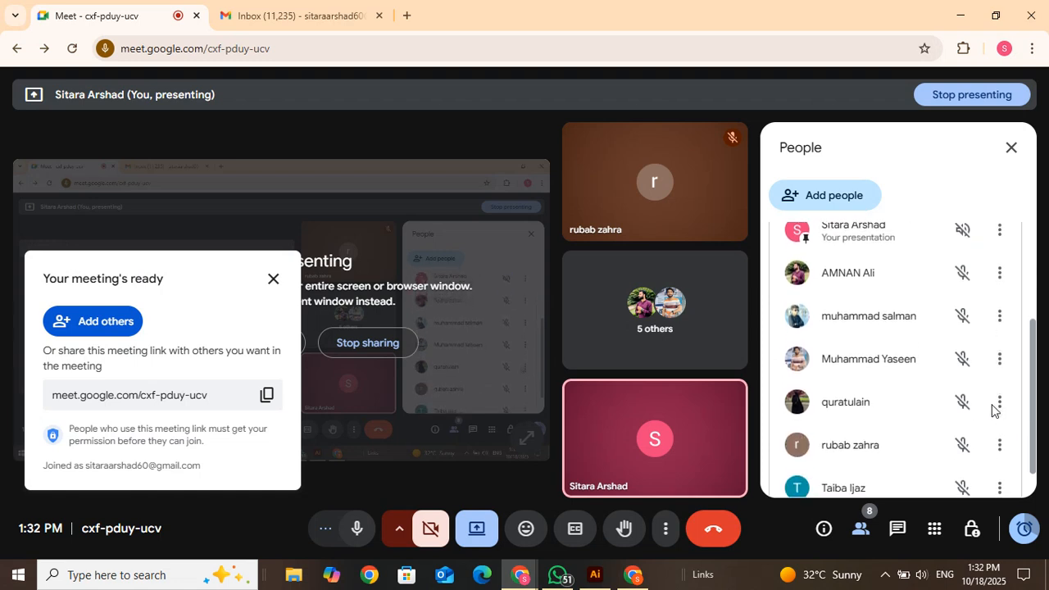
pyautogui.click(999, 399)
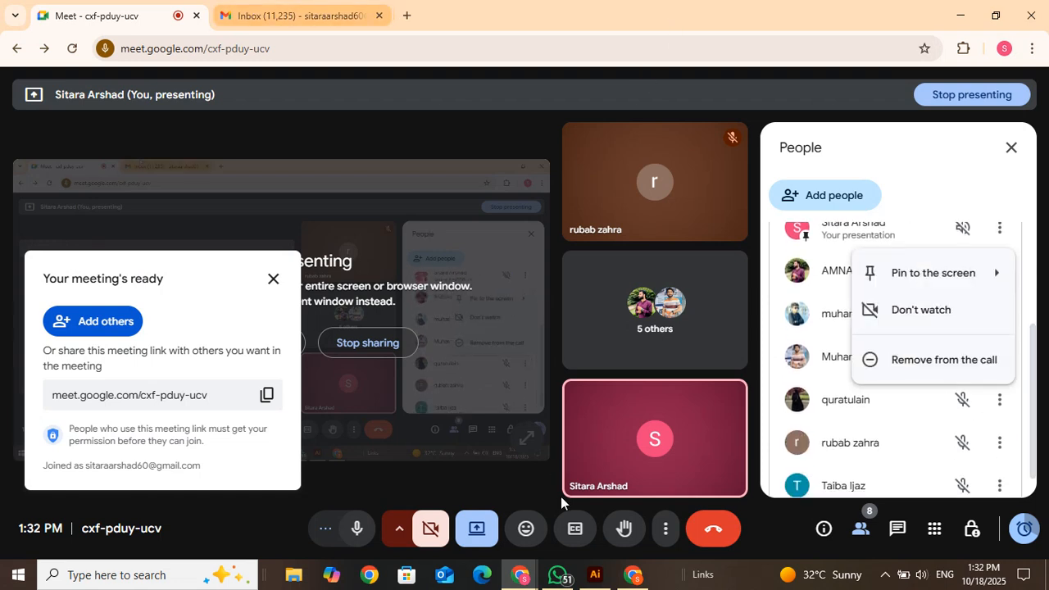
pyautogui.click(633, 574)
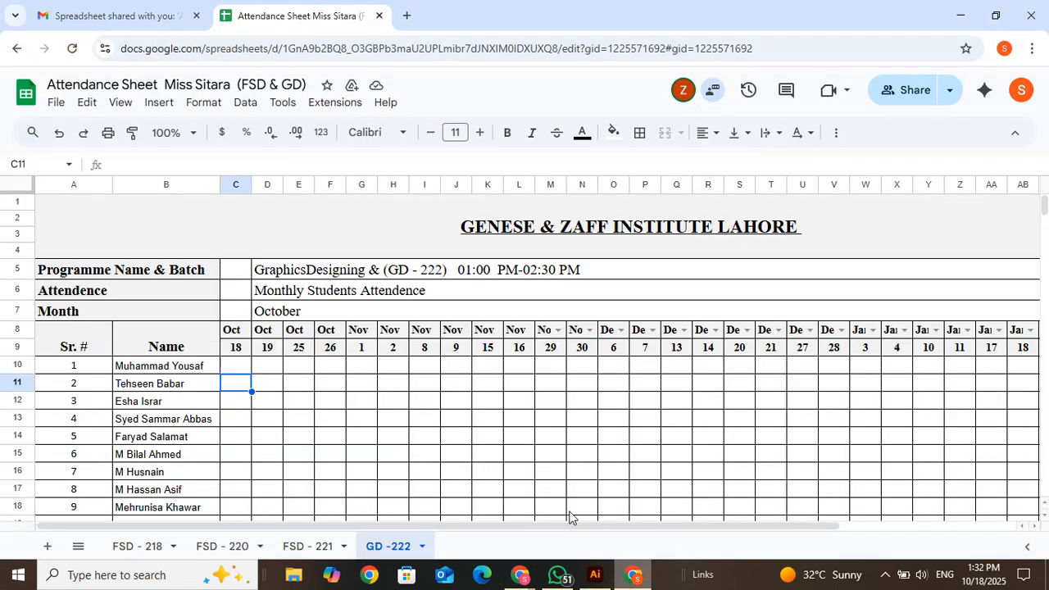
# Enter p for students 4 and 5 under Oct 18, skip student 6, then bring Meet forward.
pyautogui.click(242, 405)
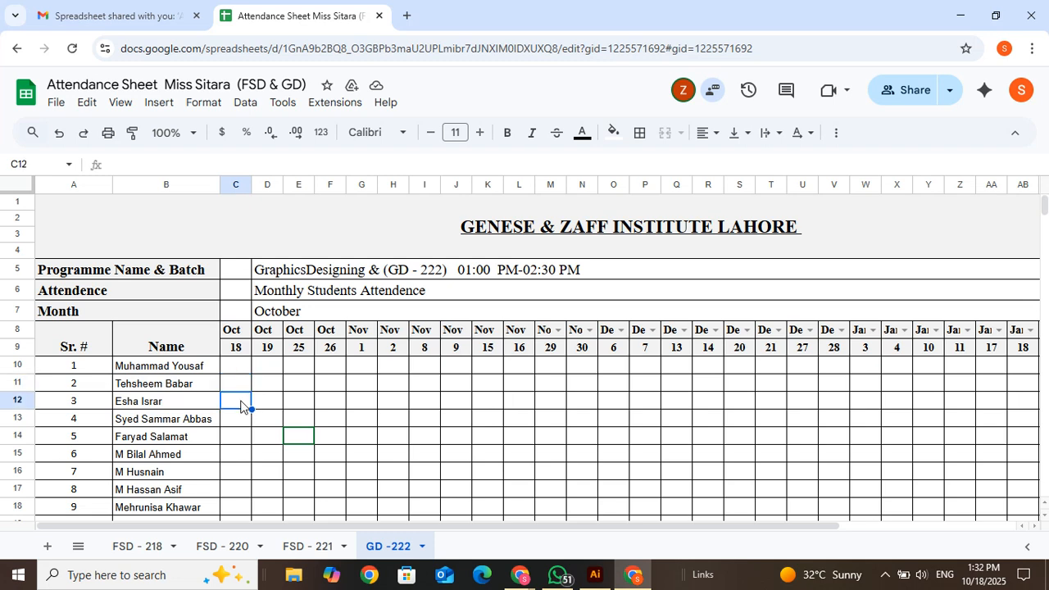
pyautogui.press('Down')
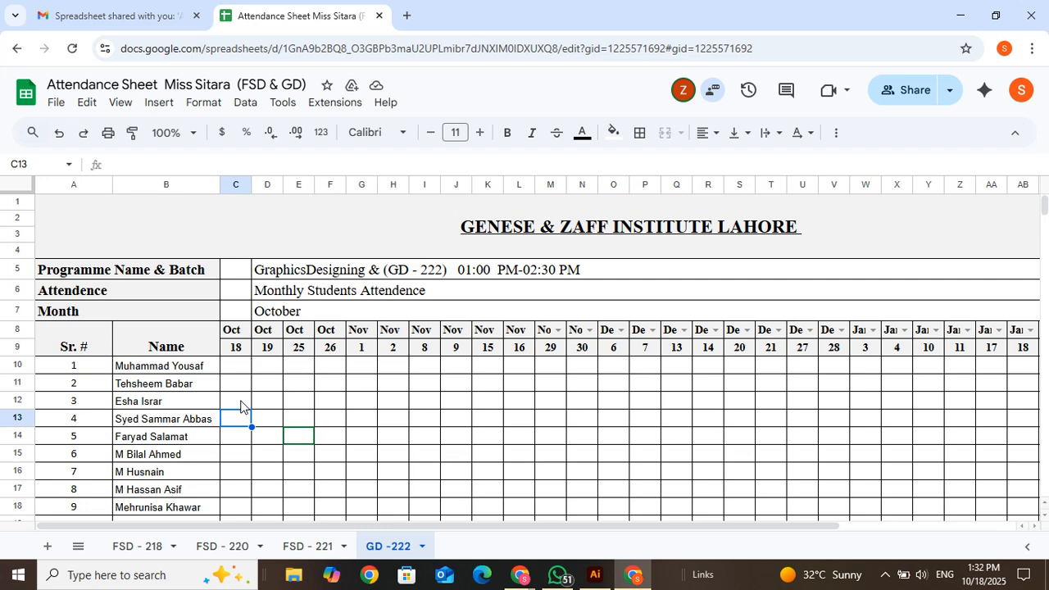
pyautogui.press('Down')
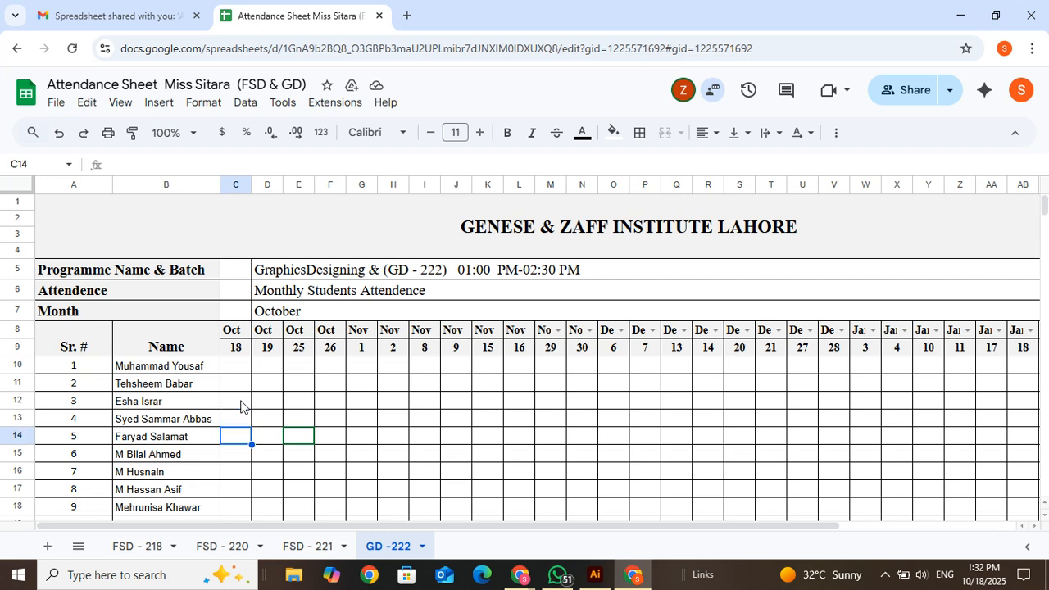
pyautogui.press('Up')
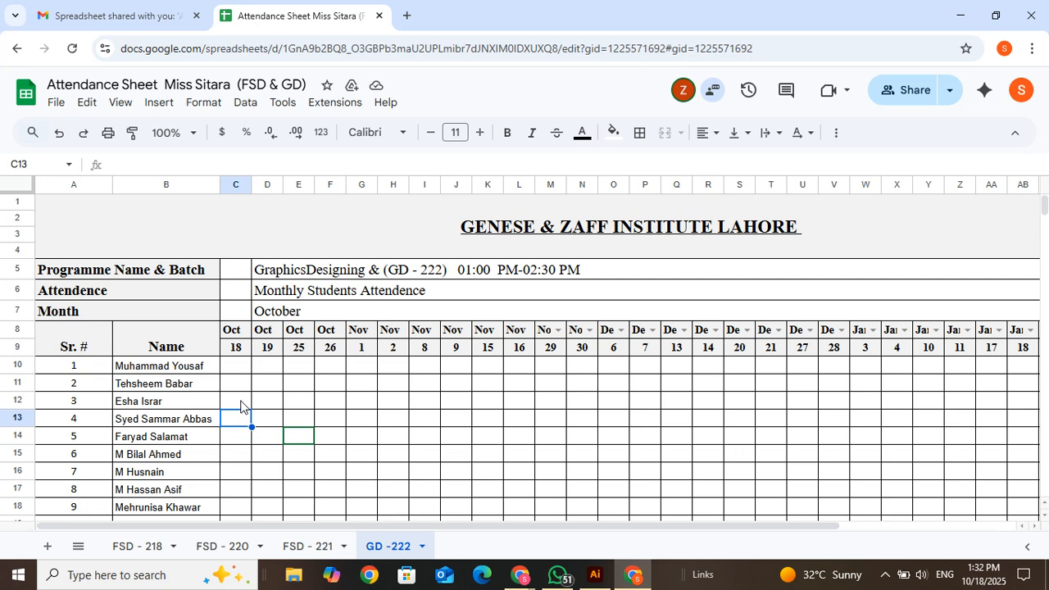
pyautogui.write('p')
pyautogui.press('Return')
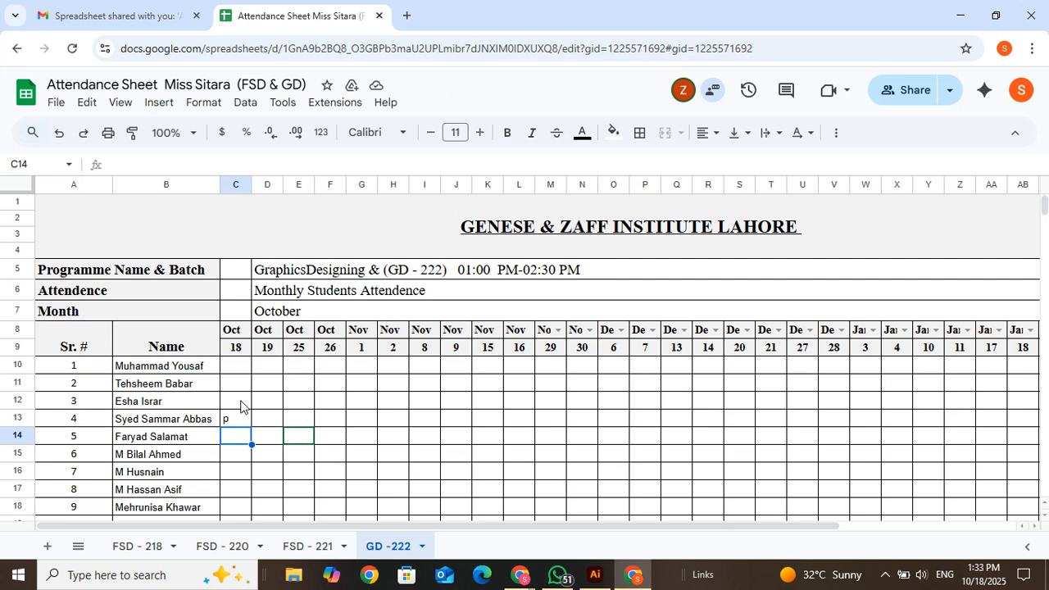
pyautogui.write('p')
pyautogui.press('Return')
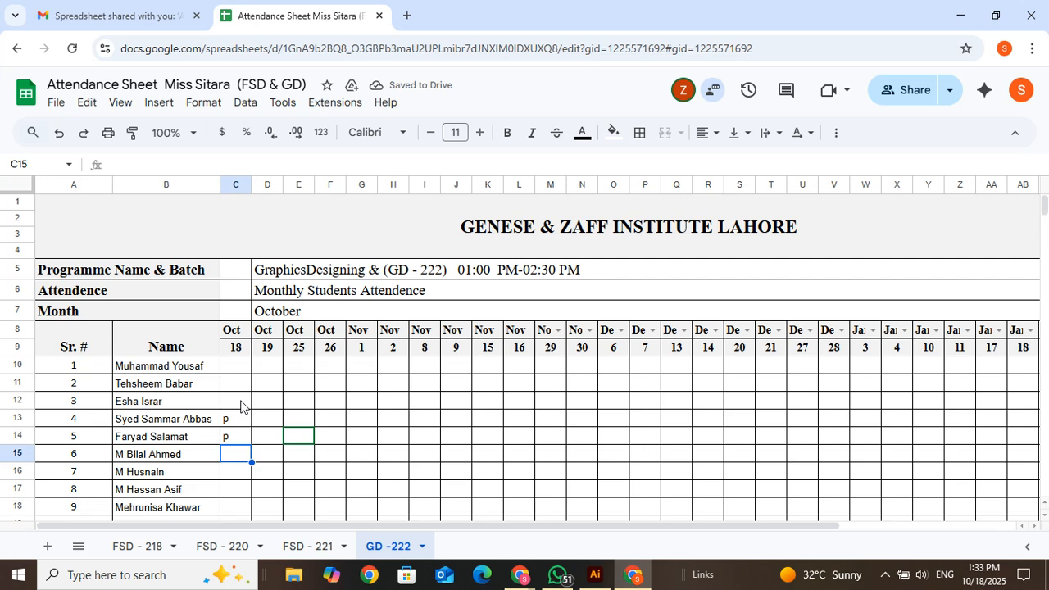
pyautogui.press('Down')
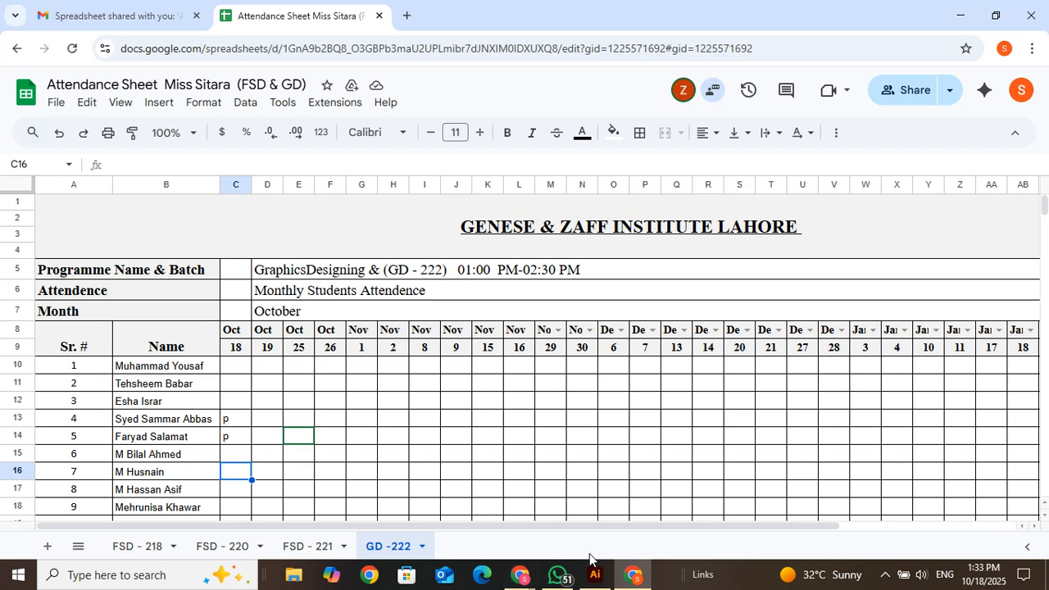
pyautogui.moveTo(520, 573)
pyautogui.click(491, 548)
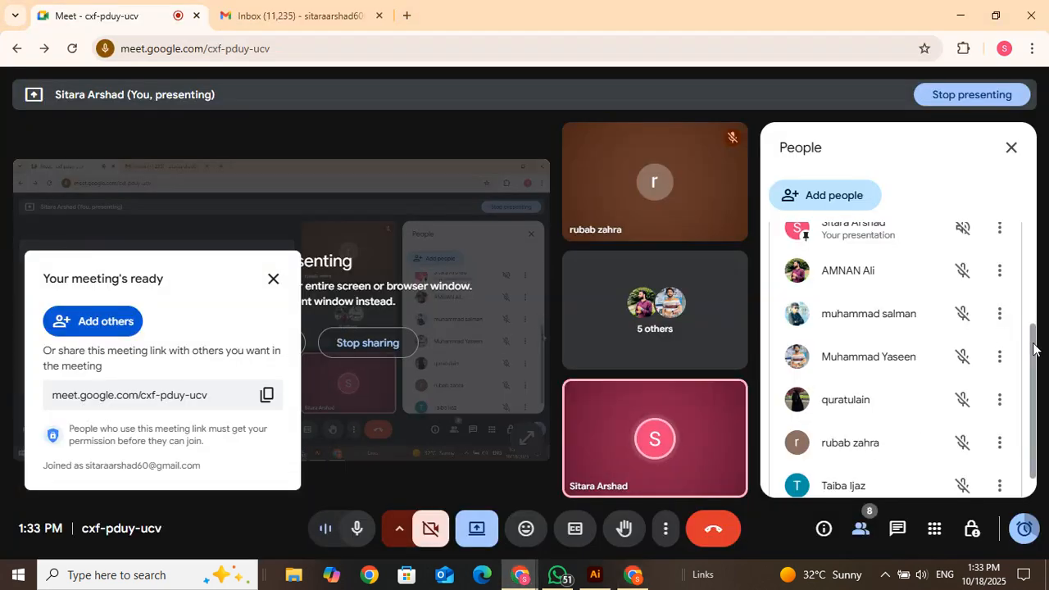
pyautogui.moveTo(1032, 345); pyautogui.dragTo(1035, 367)
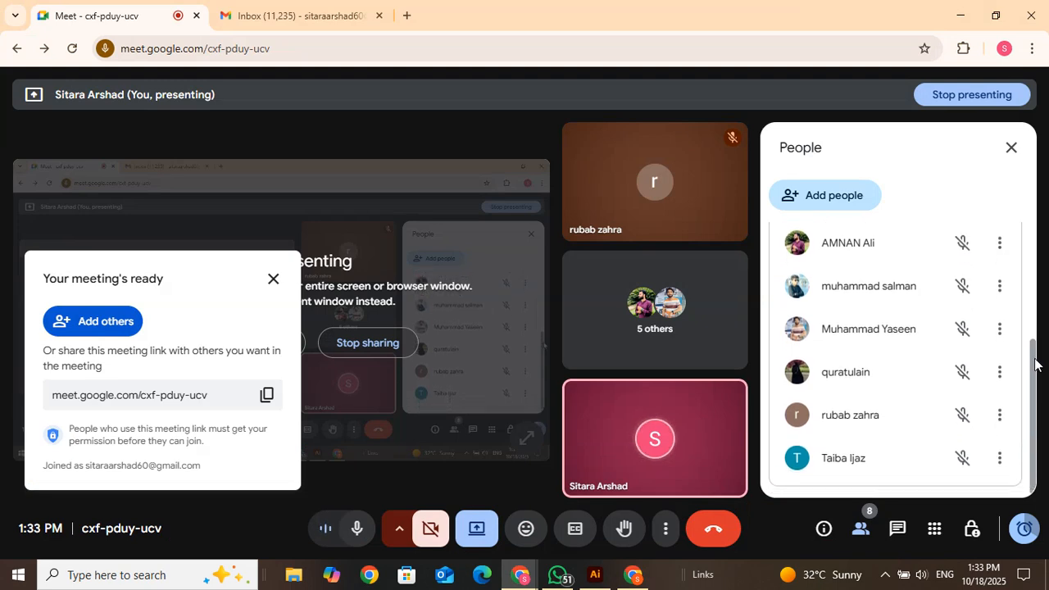
pyautogui.click(955, 14)
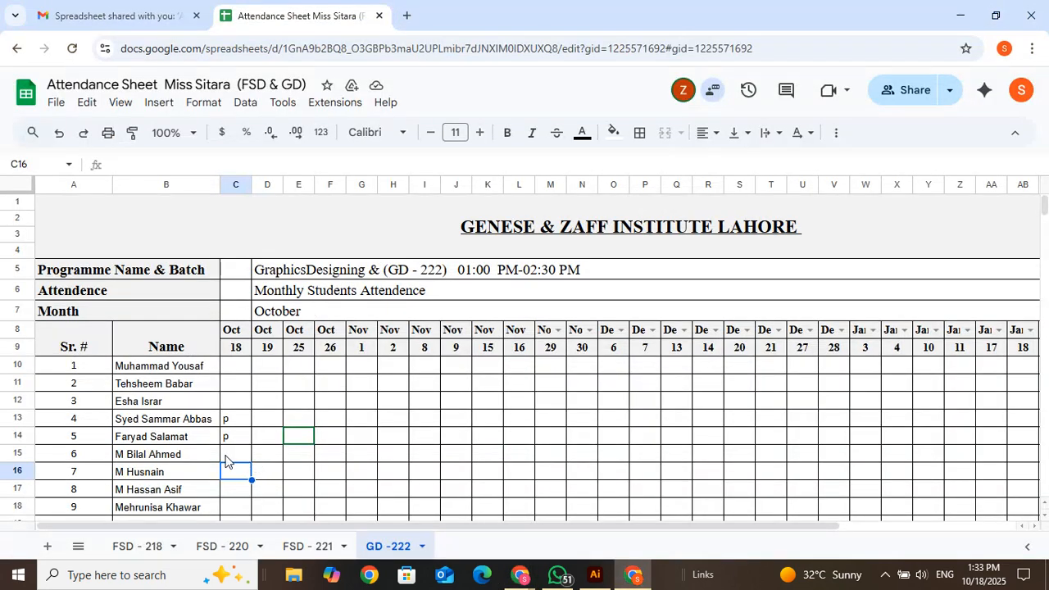
# Undo a stray p in a name cell, then mark students 7 and 8 p under Oct 18.
pyautogui.click(230, 452)
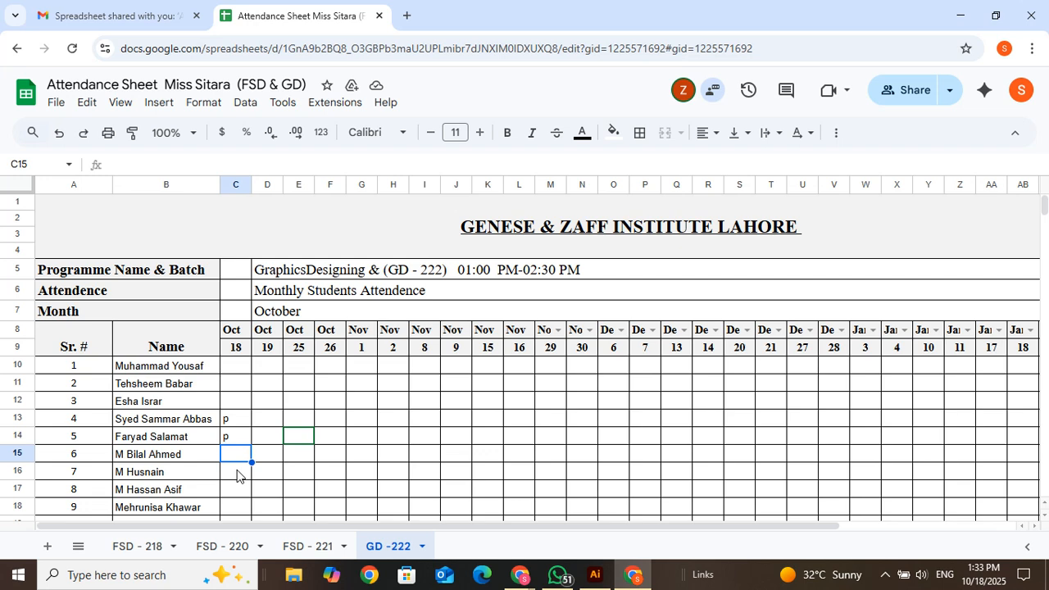
pyautogui.press('Left')
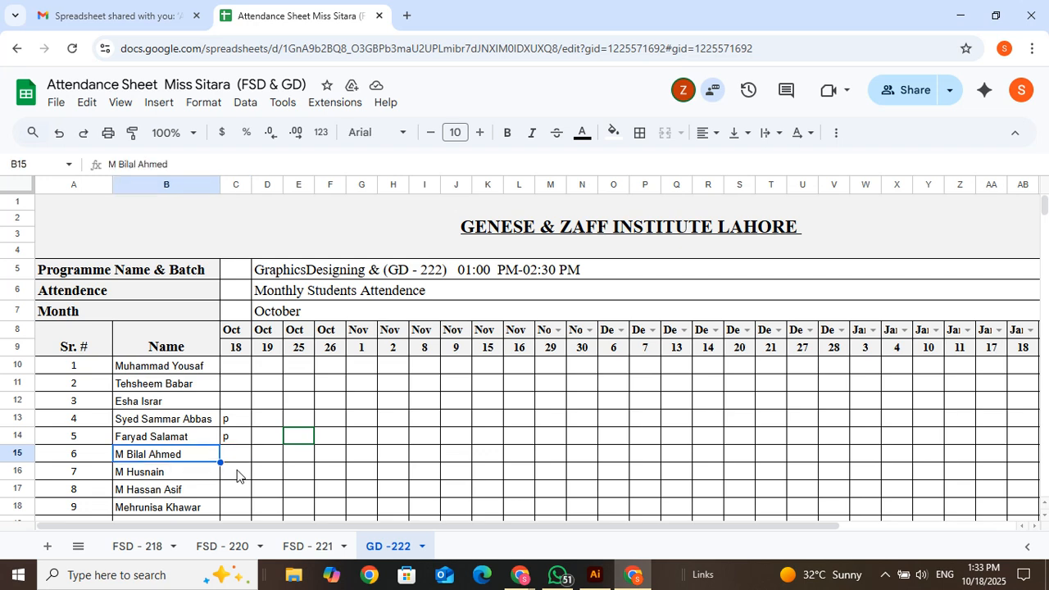
pyautogui.press('Down')
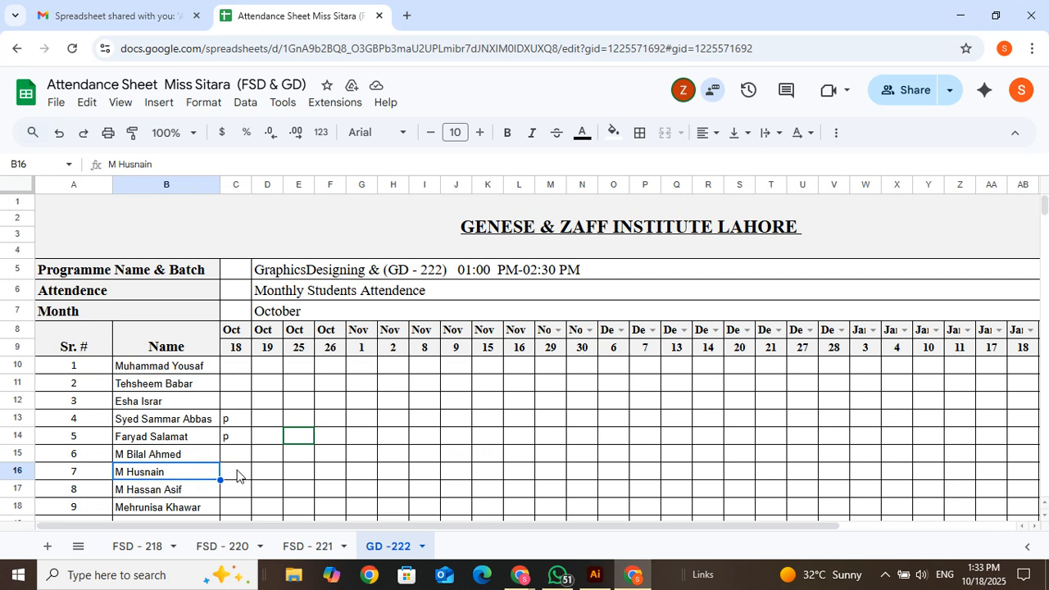
pyautogui.write('p')
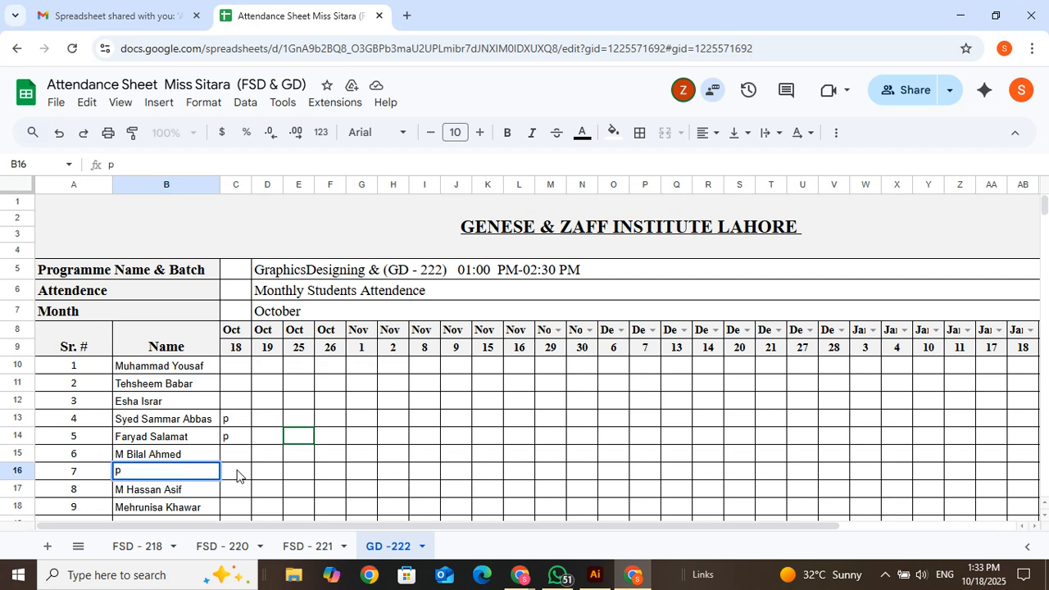
pyautogui.press('BackSpace')
pyautogui.click(237, 476)
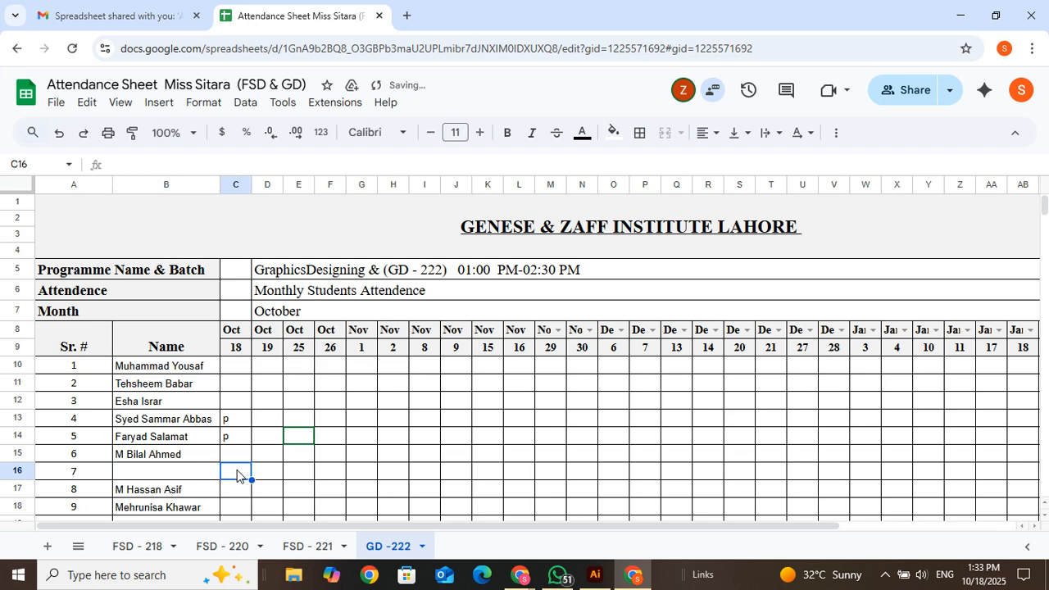
pyautogui.hotkey('ctrl', 'z')
pyautogui.click(237, 474)
pyautogui.write('p')
pyautogui.press('Return')
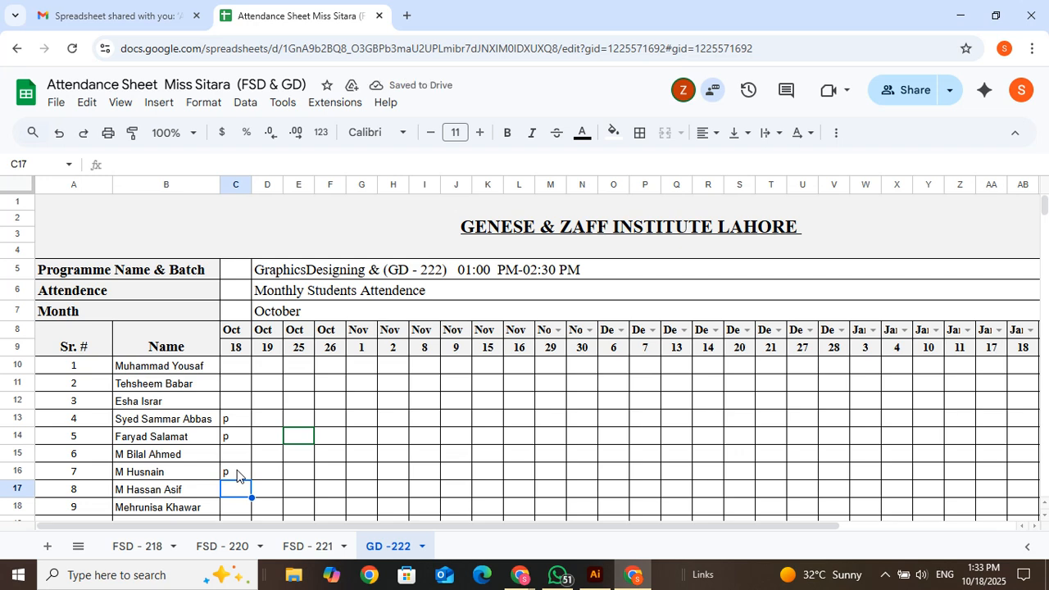
pyautogui.write('p')
pyautogui.press('Return')
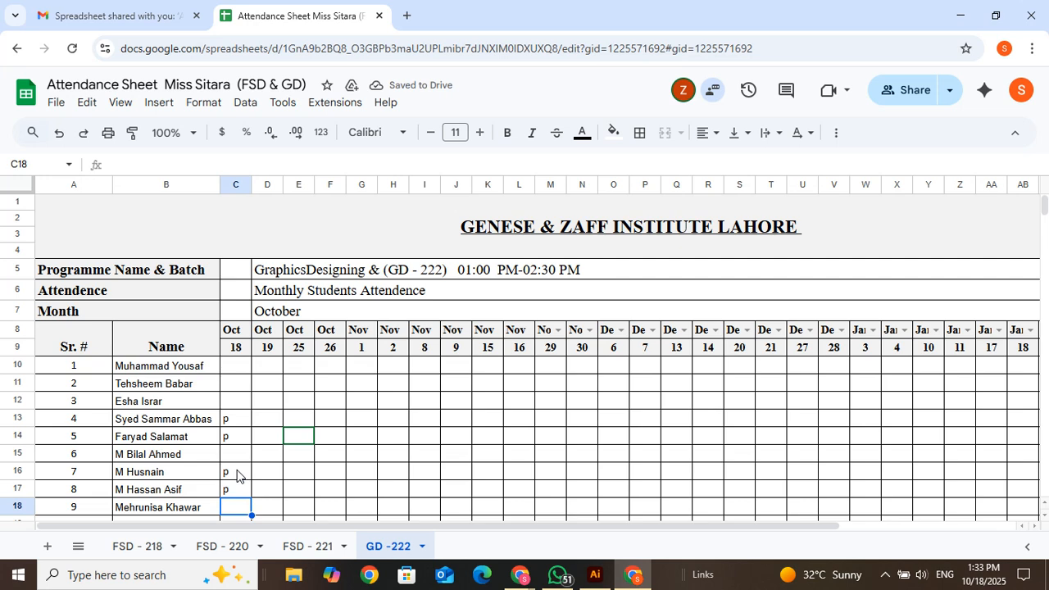
# Enter O, P, O, P, P for students 11 through 15 in the Oct 18 column.
pyautogui.press('Down')
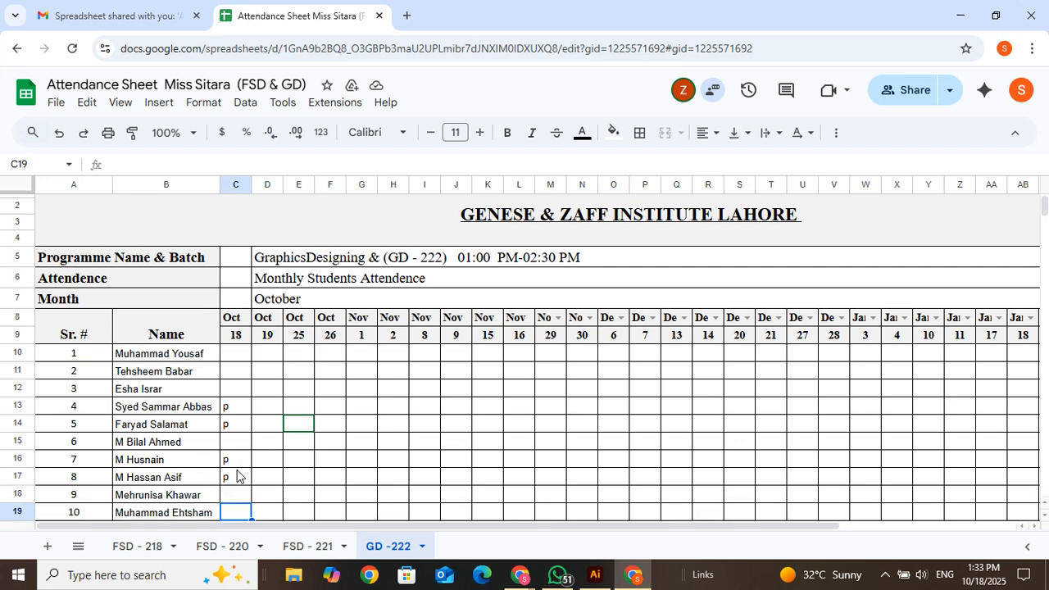
pyautogui.press('Down')
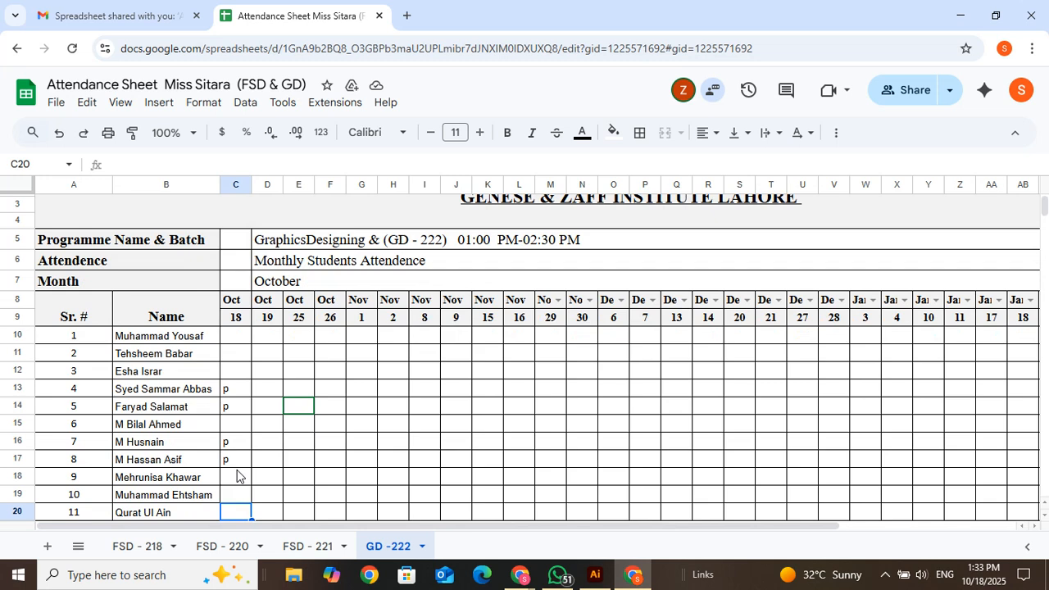
pyautogui.write('o')
pyautogui.press('BackSpace')
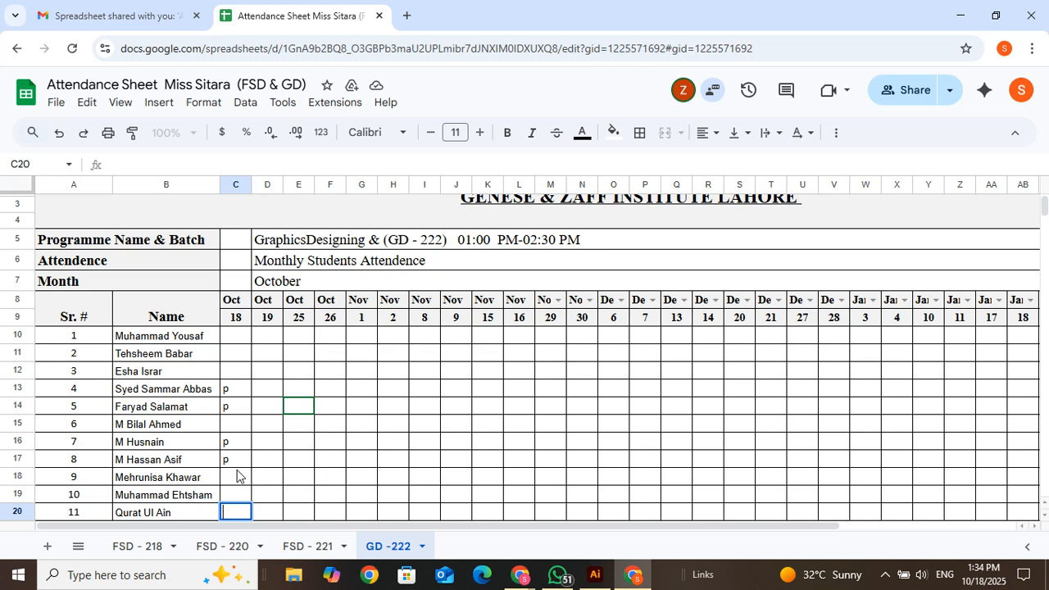
pyautogui.write('O')
pyautogui.press('Return')
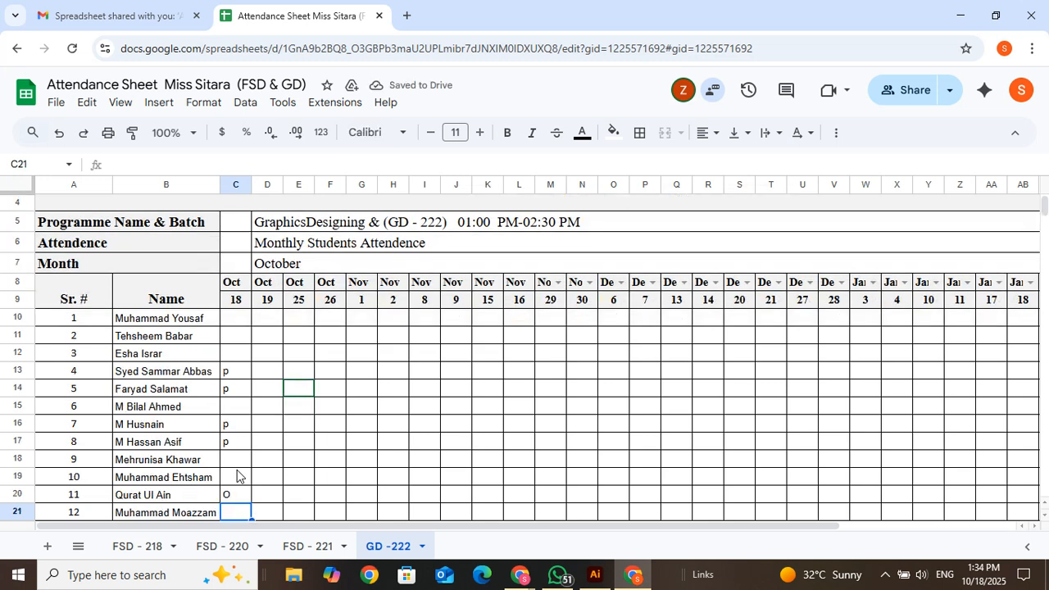
pyautogui.write('P')
pyautogui.press('Return')
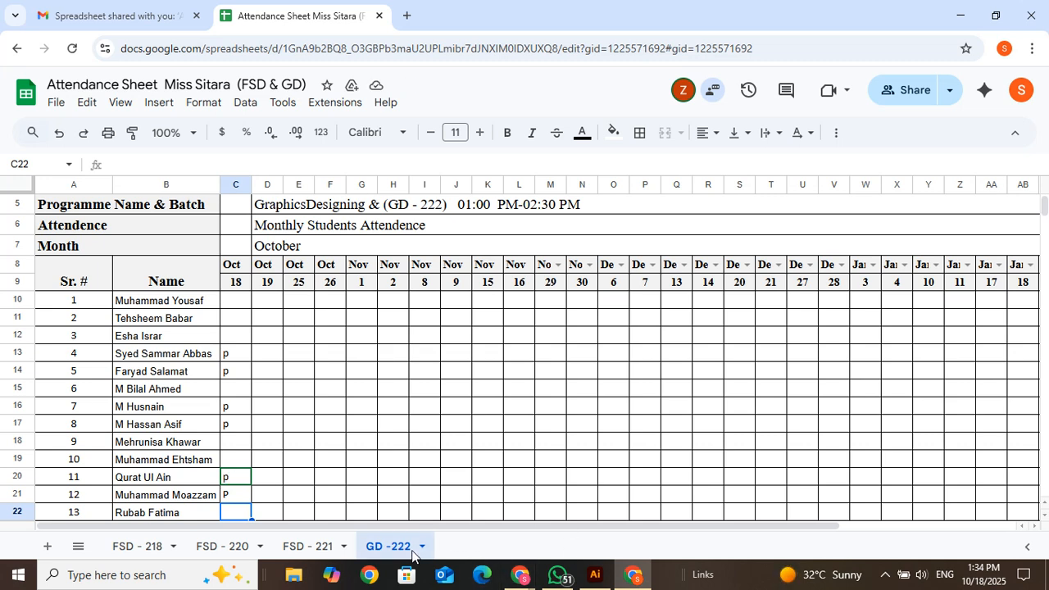
pyautogui.write('O')
pyautogui.press('Return')
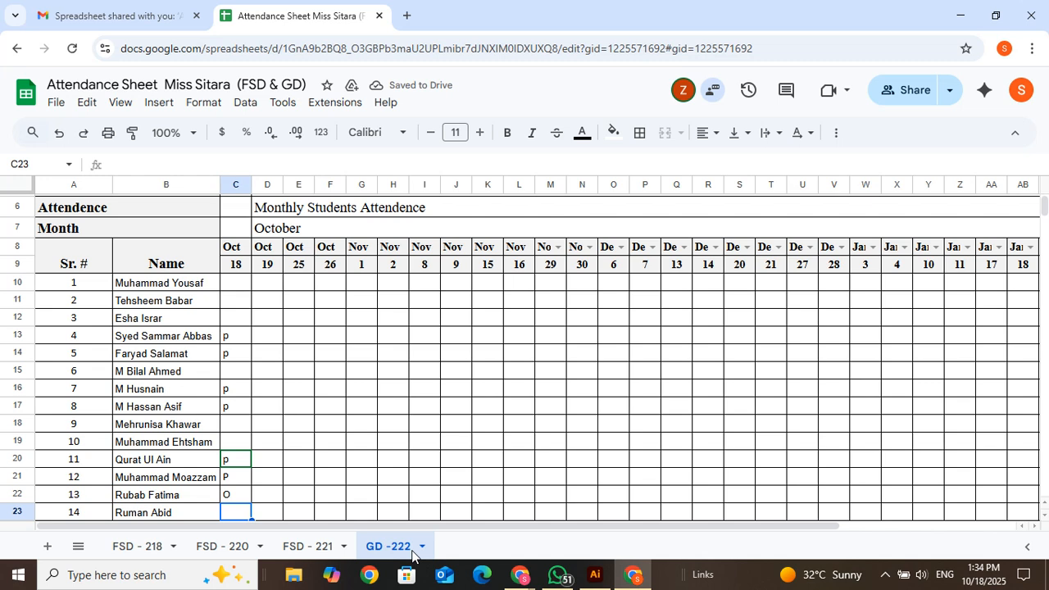
pyautogui.write('P')
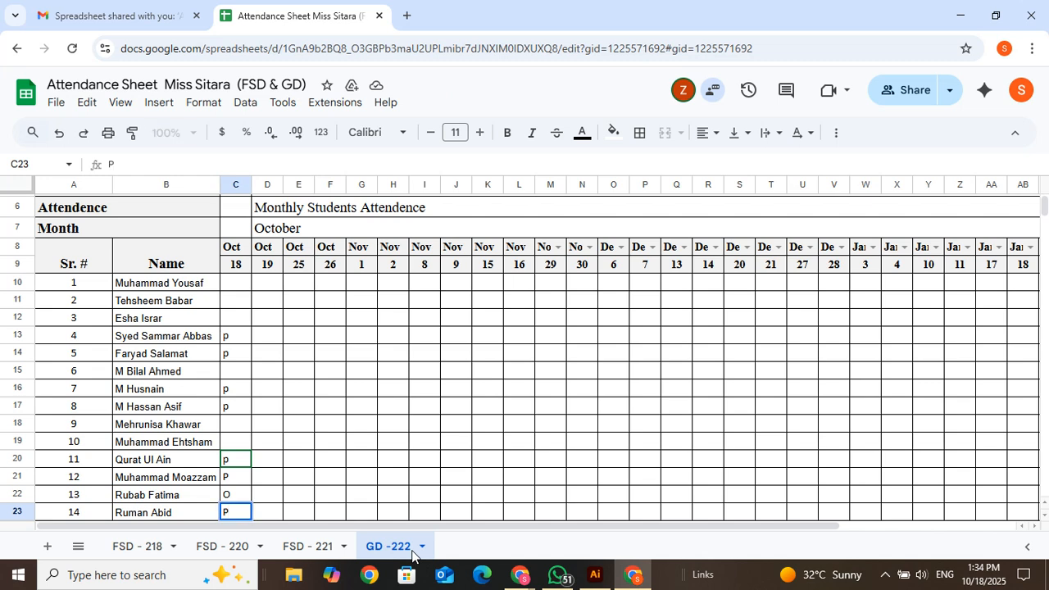
pyautogui.press('Return')
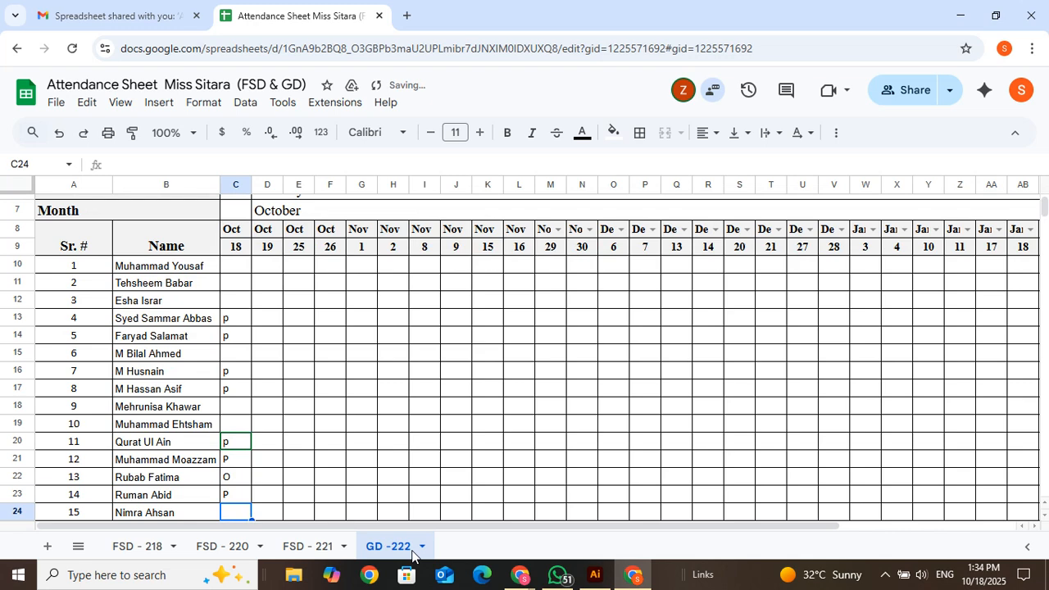
pyautogui.write('P')
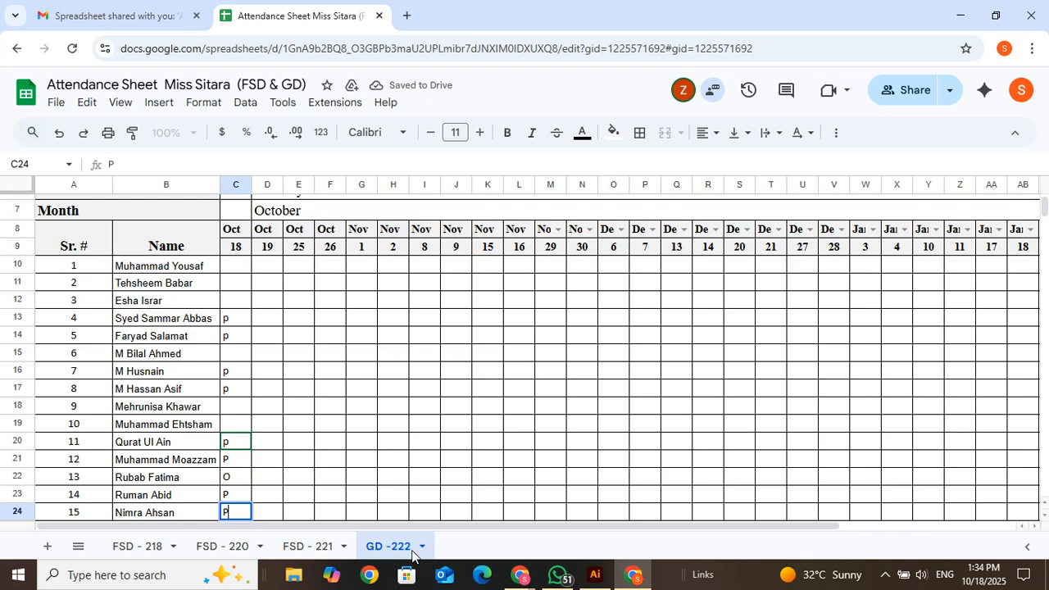
pyautogui.press('Return')
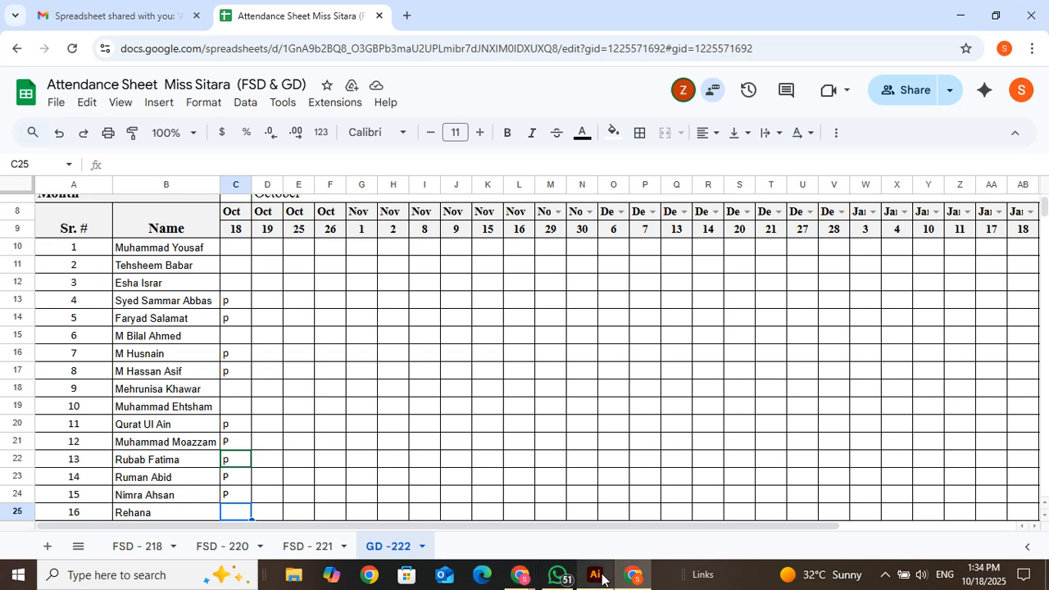
pyautogui.moveTo(602, 579)
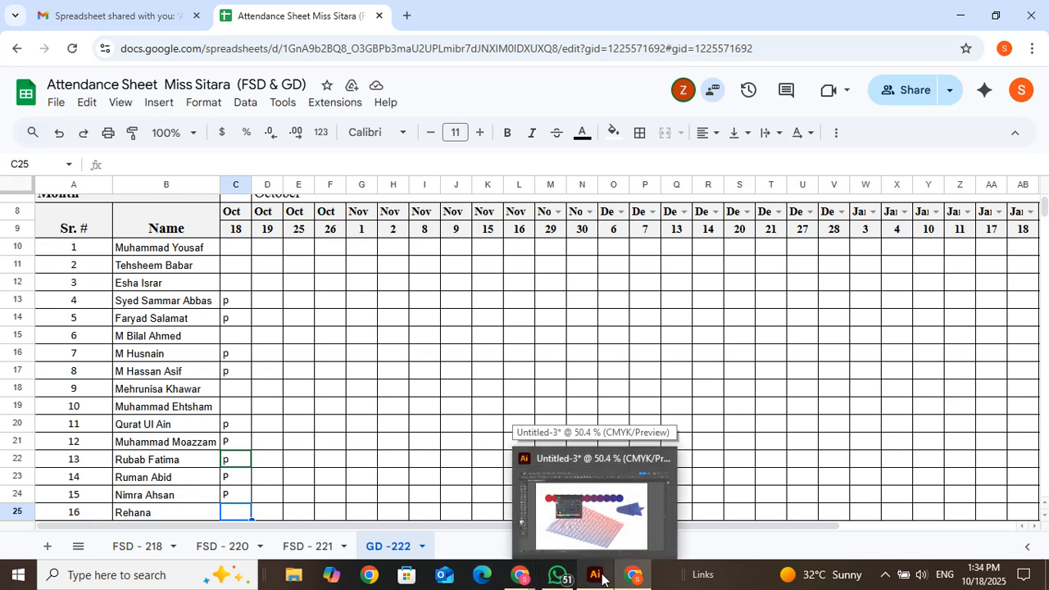
pyautogui.moveTo(529, 573)
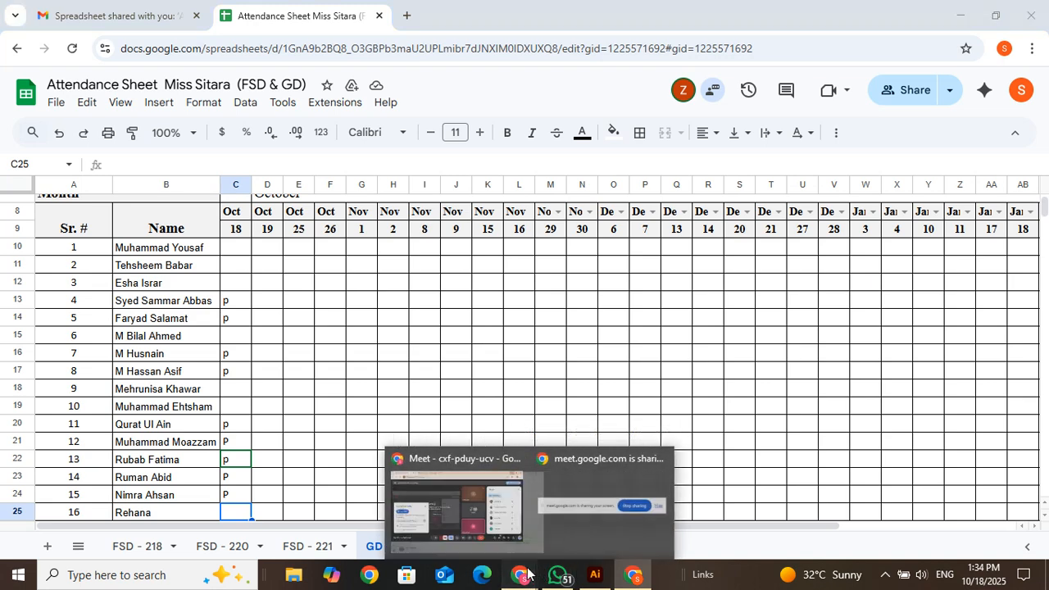
pyautogui.click(501, 515)
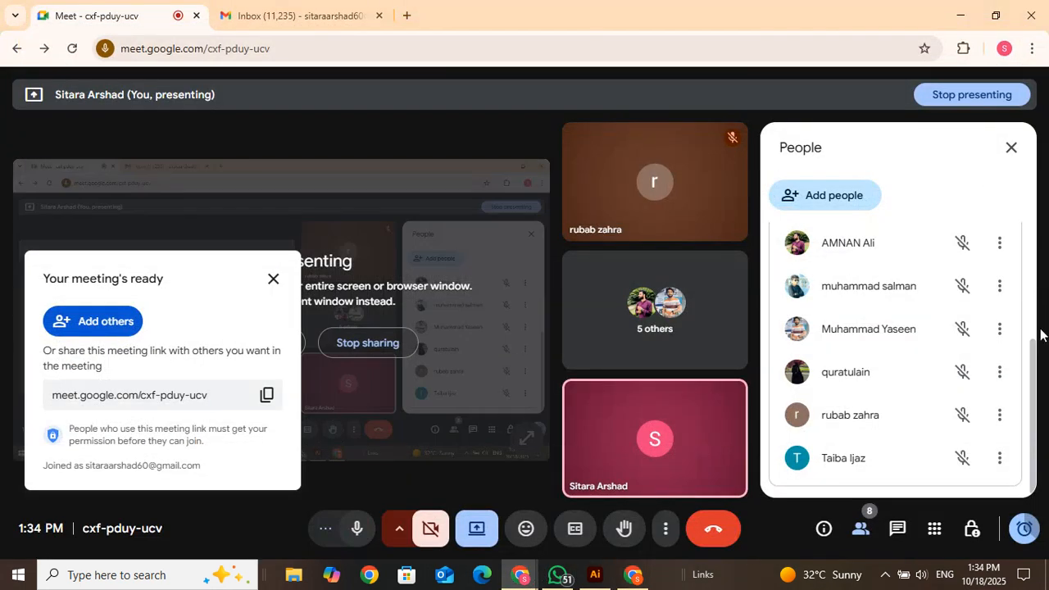
pyautogui.moveTo(1031, 363)
pyautogui.mouseDown()
pyautogui.moveTo(1032, 336)
pyautogui.moveTo(1031, 377)
pyautogui.mouseUp()
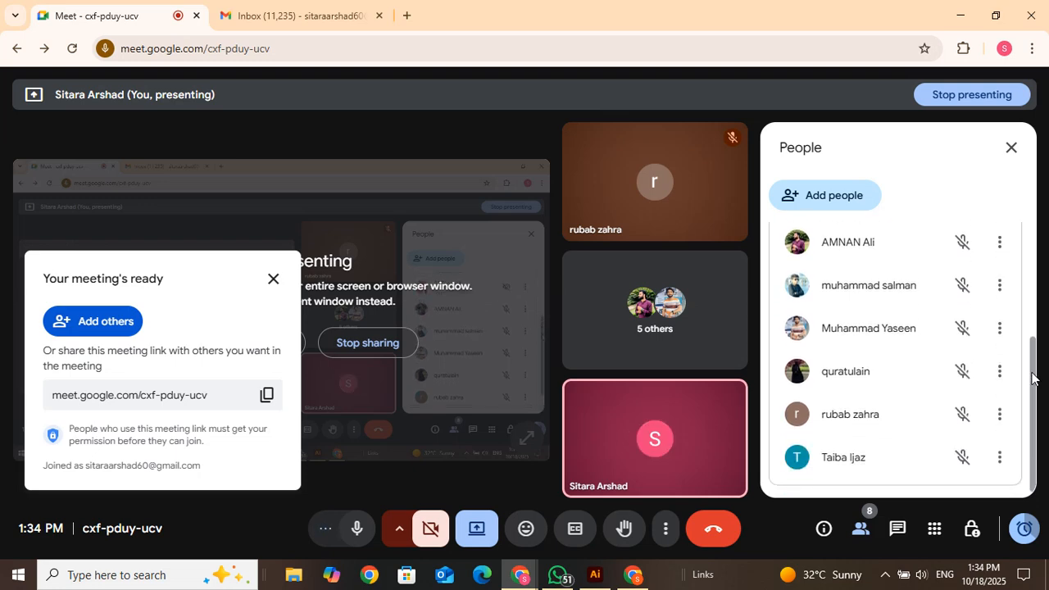
pyautogui.click(960, 15)
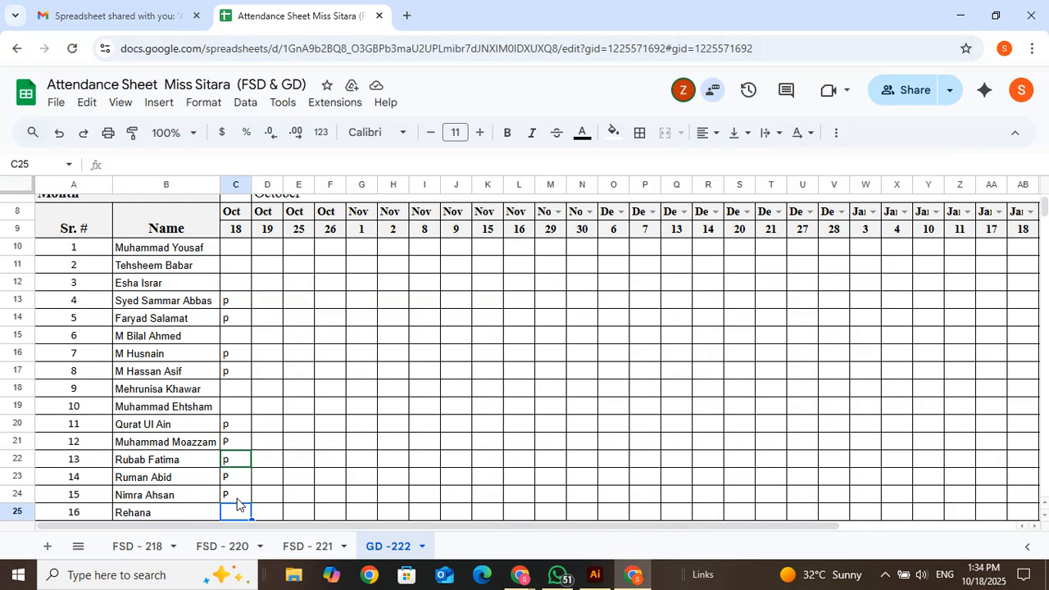
pyautogui.press('Down')
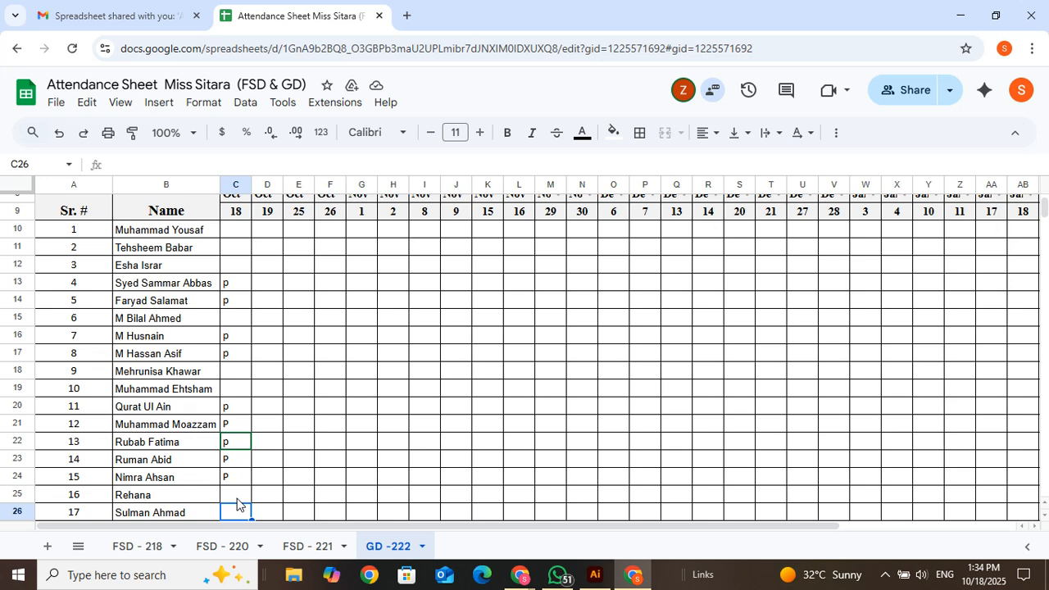
# Move to student 18's empty cell in the Name column.
pyautogui.press('Down')
pyautogui.press('Down')
pyautogui.press('Down')
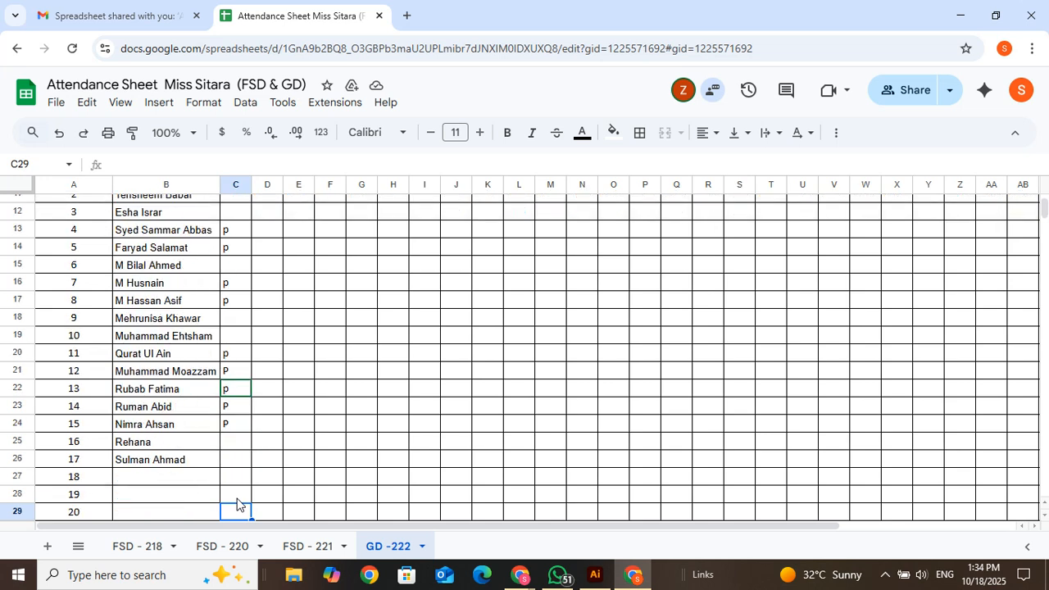
pyautogui.press('Up')
pyautogui.press('Up')
pyautogui.press('Left')
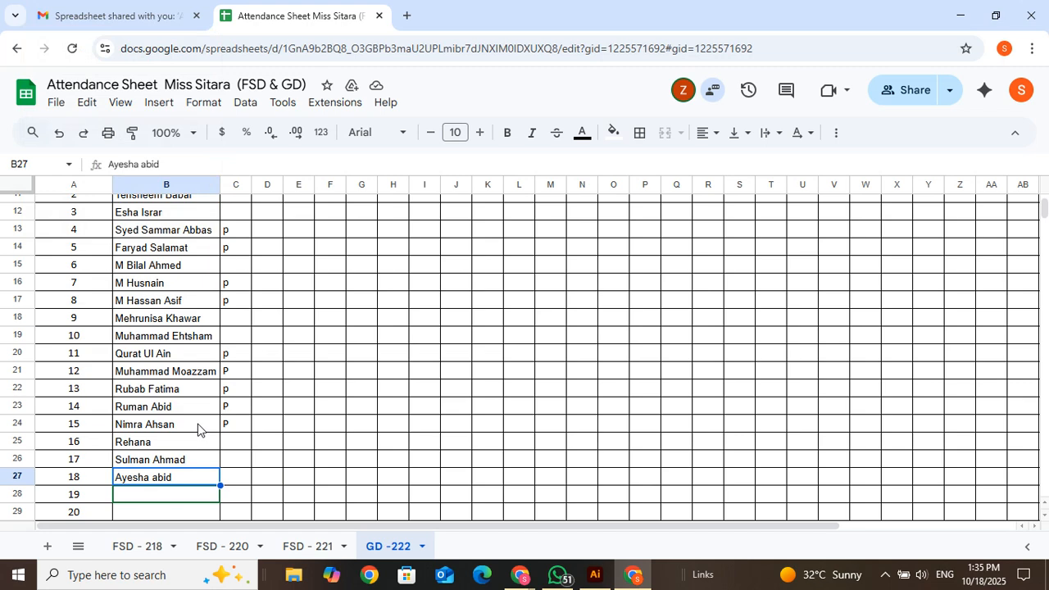
# Mark students 18 through 22 present with P in the Oct 18 column.
pyautogui.press('Right')
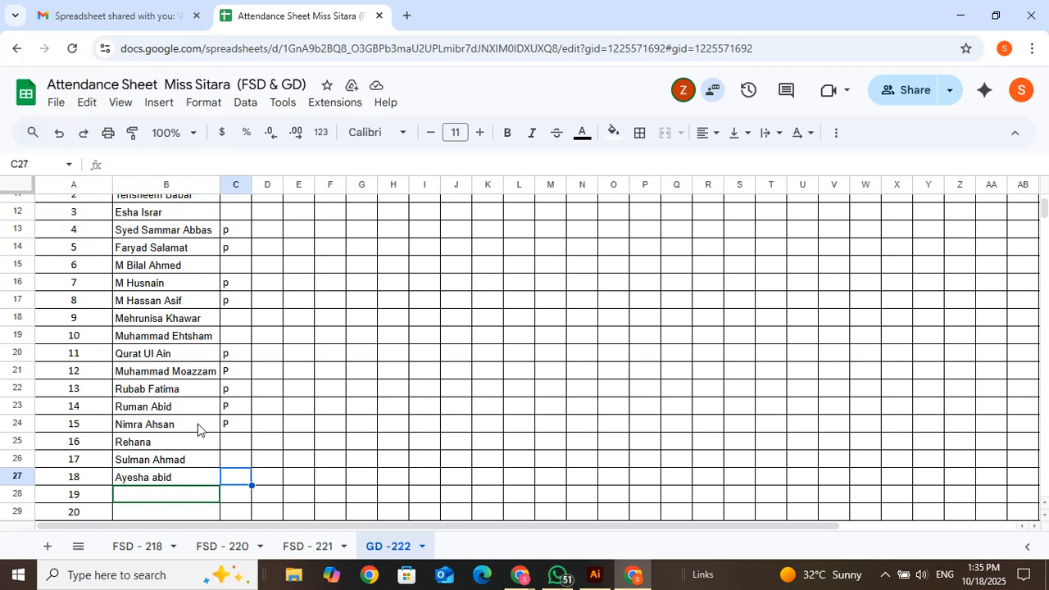
pyautogui.write('P')
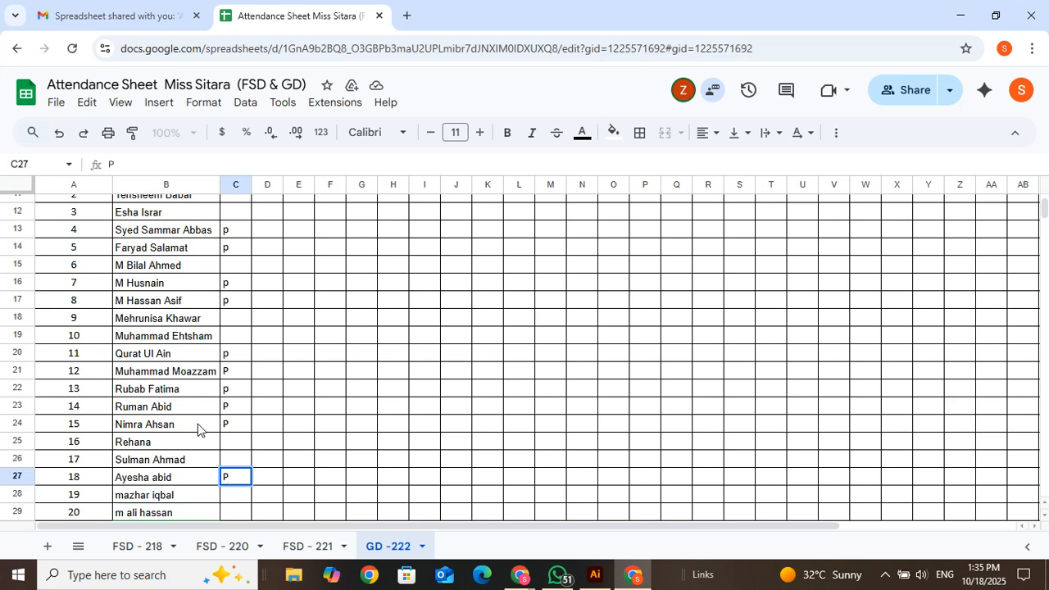
pyautogui.press('Return')
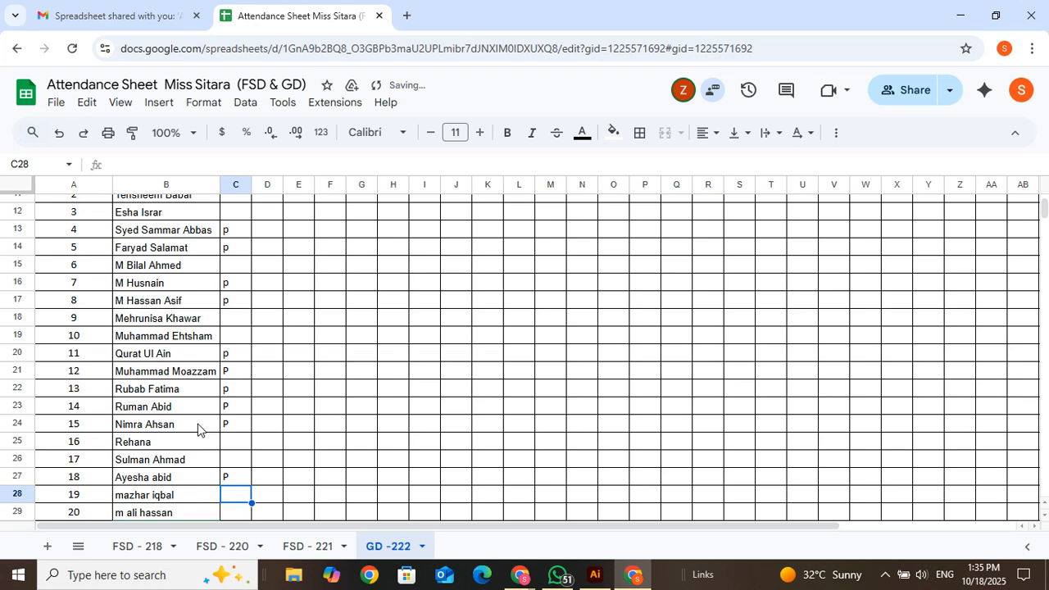
pyautogui.press('Down')
pyautogui.press('Down')
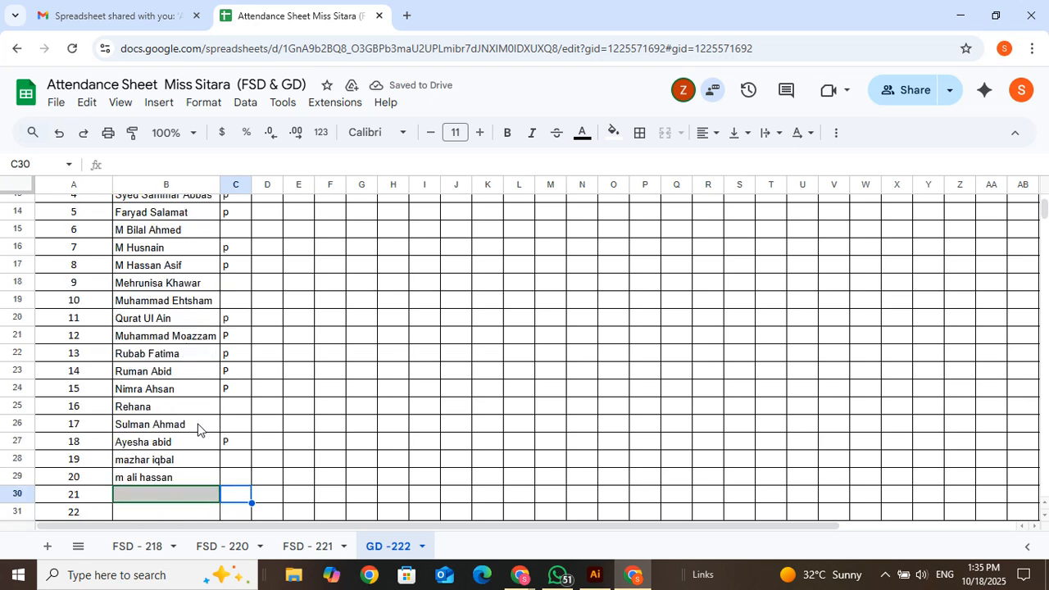
pyautogui.press('Up')
pyautogui.press('Up')
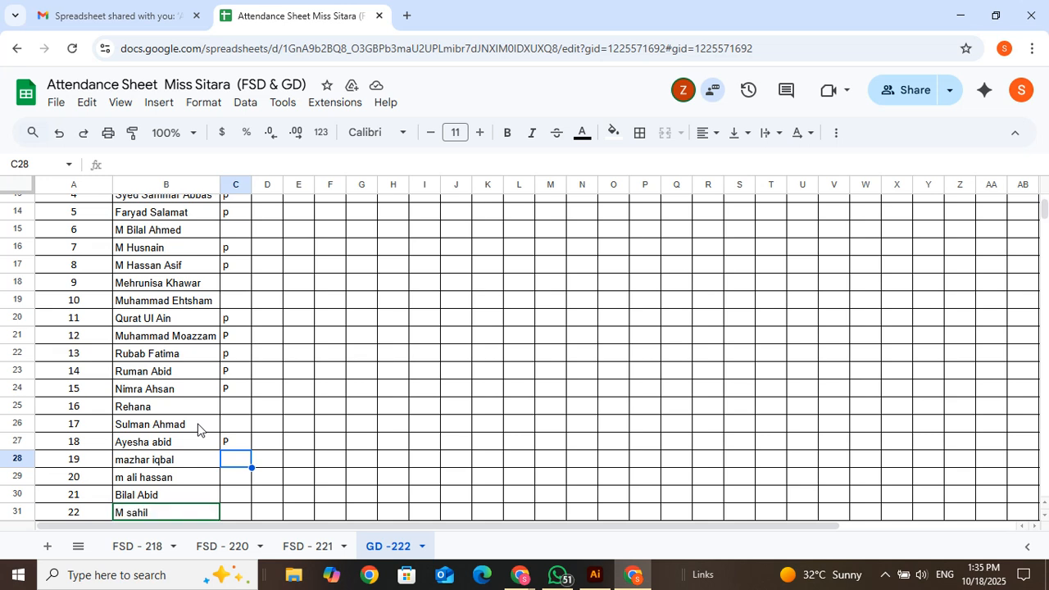
pyautogui.write('P')
pyautogui.press('Return')
pyautogui.write('P')
pyautogui.press('Return')
pyautogui.write('P')
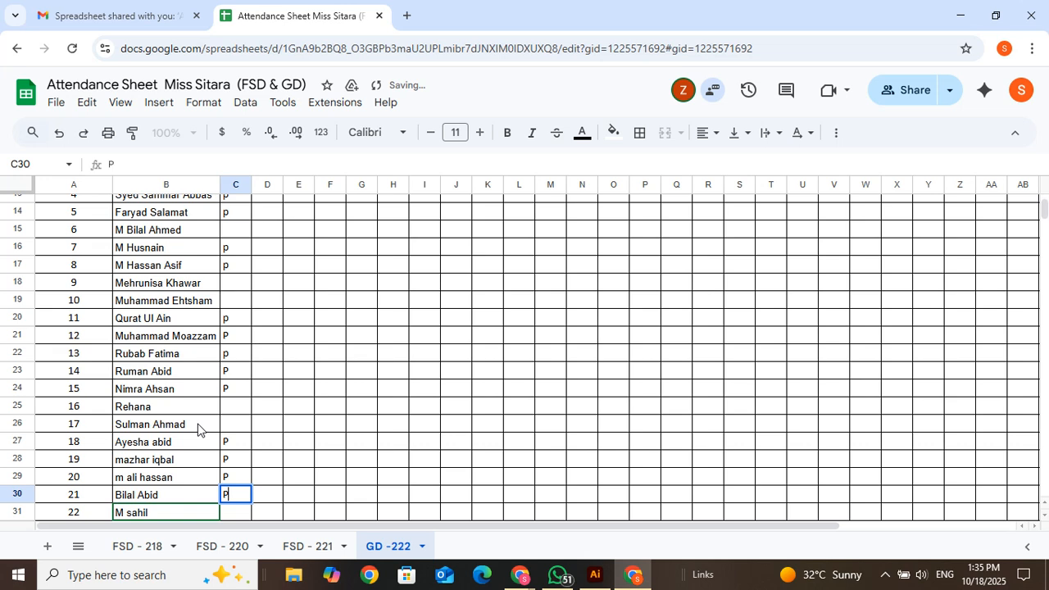
pyautogui.press('Return')
pyautogui.write('P')
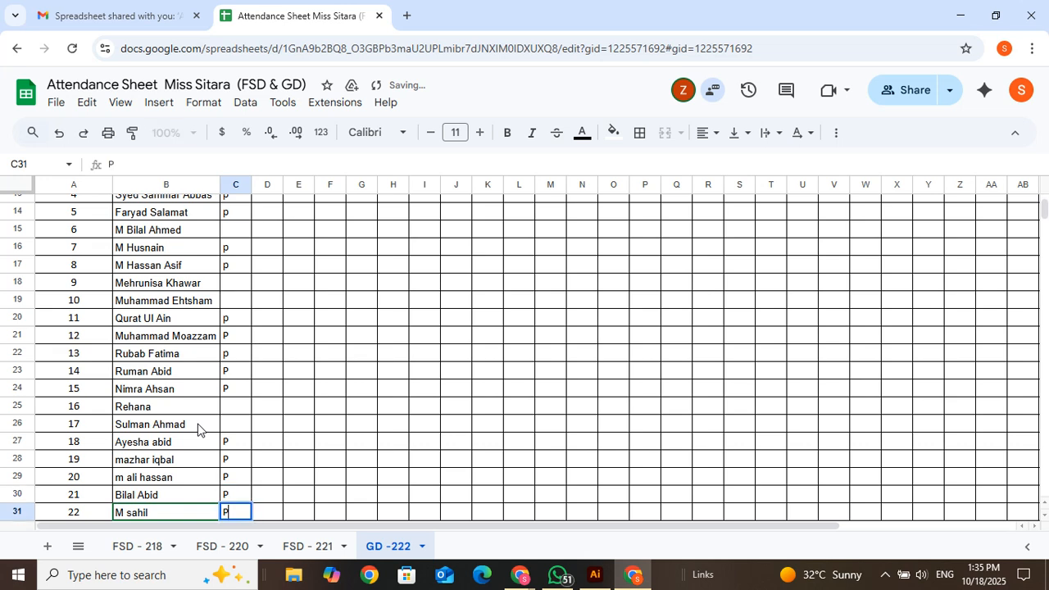
pyautogui.press('Up')
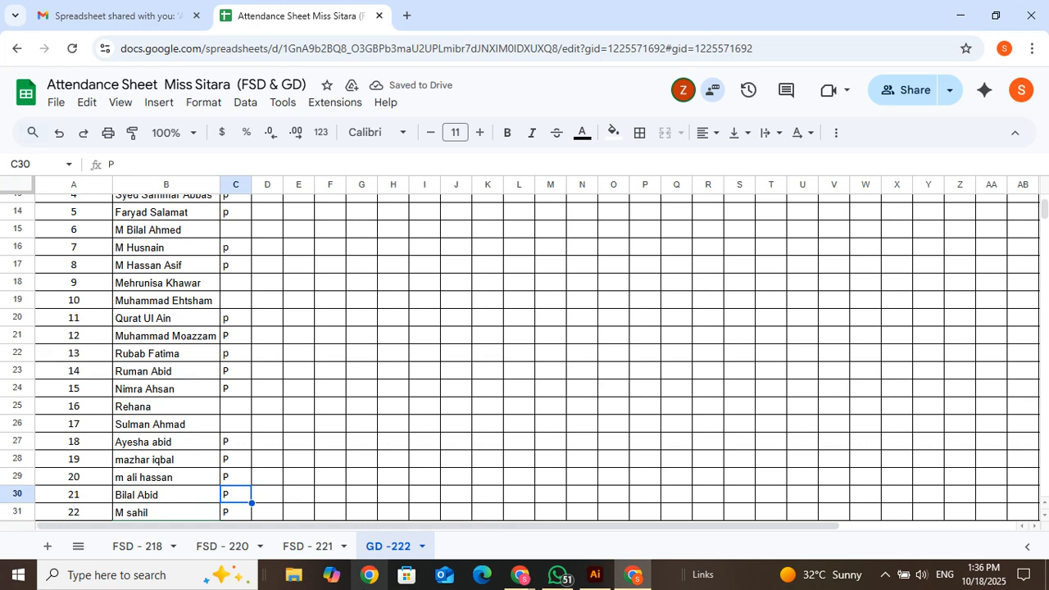
# Enter P for student 17 under Oct 18 and move back up the column.
pyautogui.press('Up')
pyautogui.press('Up')
pyautogui.press('Up')
pyautogui.press('Up')
pyautogui.press('Up')
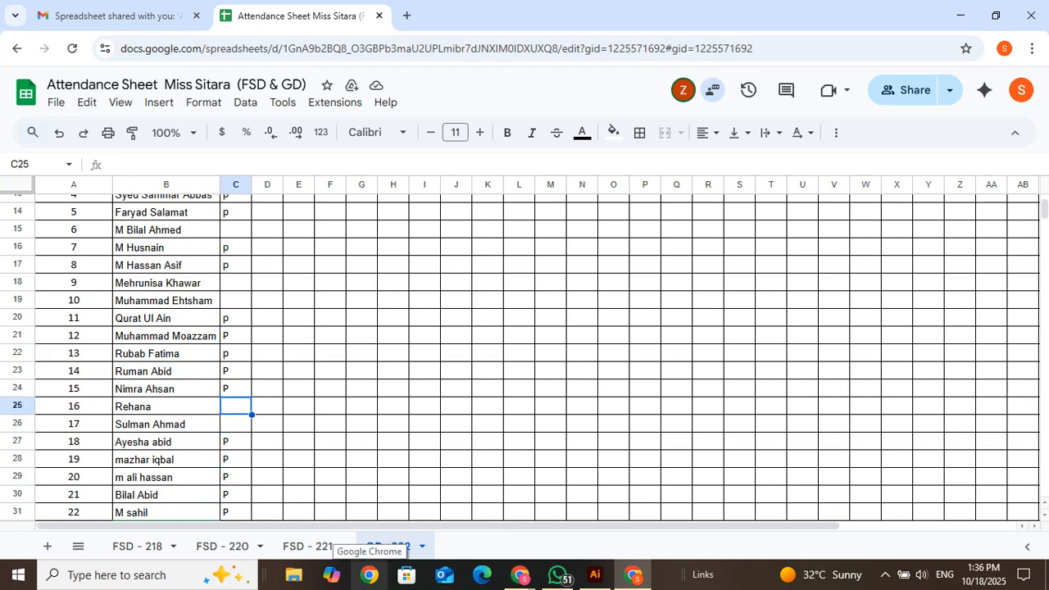
pyautogui.press('Down')
pyautogui.write('P')
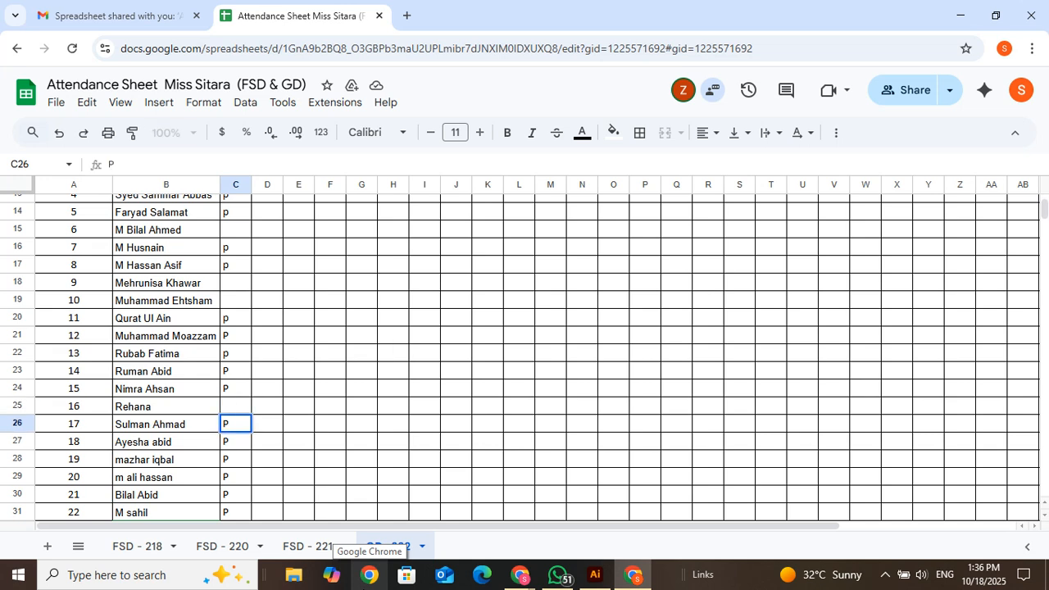
pyautogui.press('BackSpace')
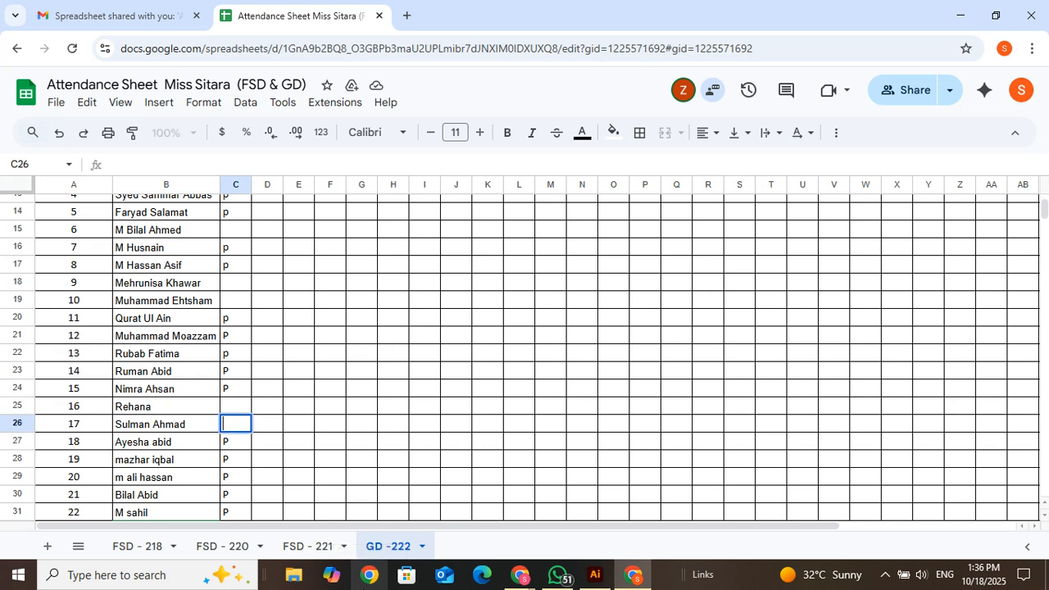
pyautogui.write('P')
pyautogui.press('Up')
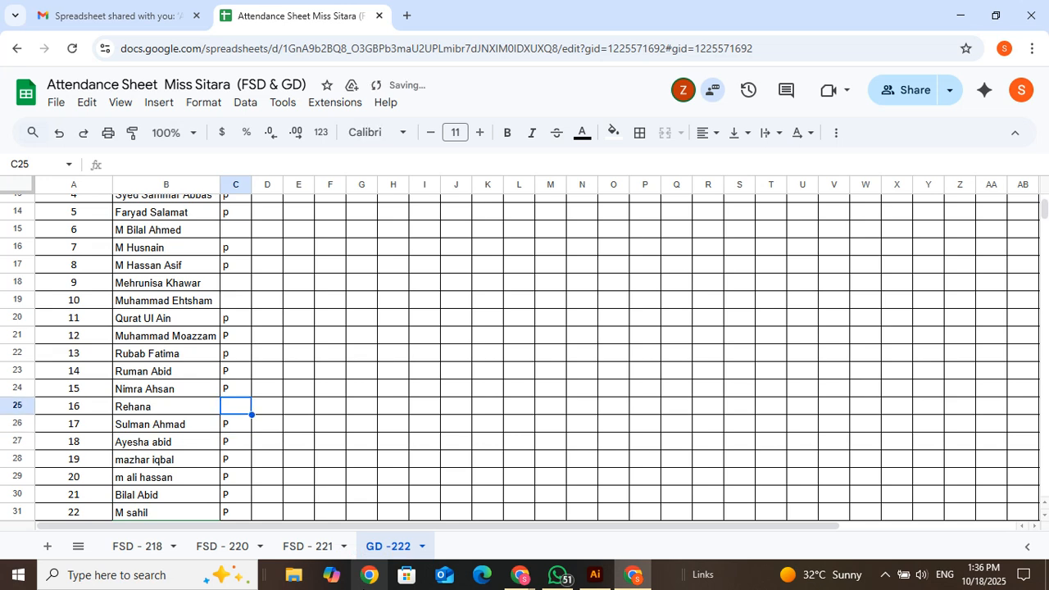
pyautogui.press('Up')
pyautogui.press('Up')
pyautogui.press('Up')
pyautogui.press('Up')
pyautogui.press('Up')
pyautogui.press('Up')
pyautogui.press('Up')
pyautogui.press('Up')
pyautogui.press('Up')
pyautogui.press('Up')
pyautogui.press('Up')
pyautogui.press('Up')
pyautogui.press('Up')
pyautogui.press('Up')
pyautogui.press('Up')
pyautogui.press('Up')
pyautogui.press('Up')
pyautogui.press('Up')
pyautogui.press('Up')
pyautogui.press('Up')
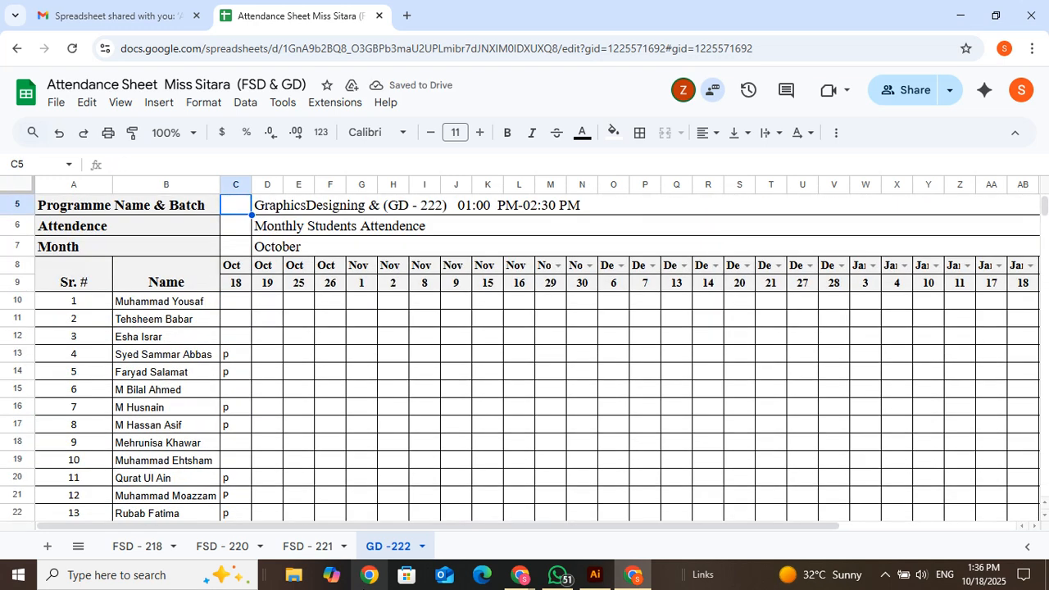
pyautogui.press('Up')
pyautogui.press('Down')
pyautogui.press('Down')
pyautogui.press('Down')
pyautogui.press('Down')
pyautogui.press('Down')
pyautogui.press('Down')
pyautogui.press('Down')
pyautogui.press('Down')
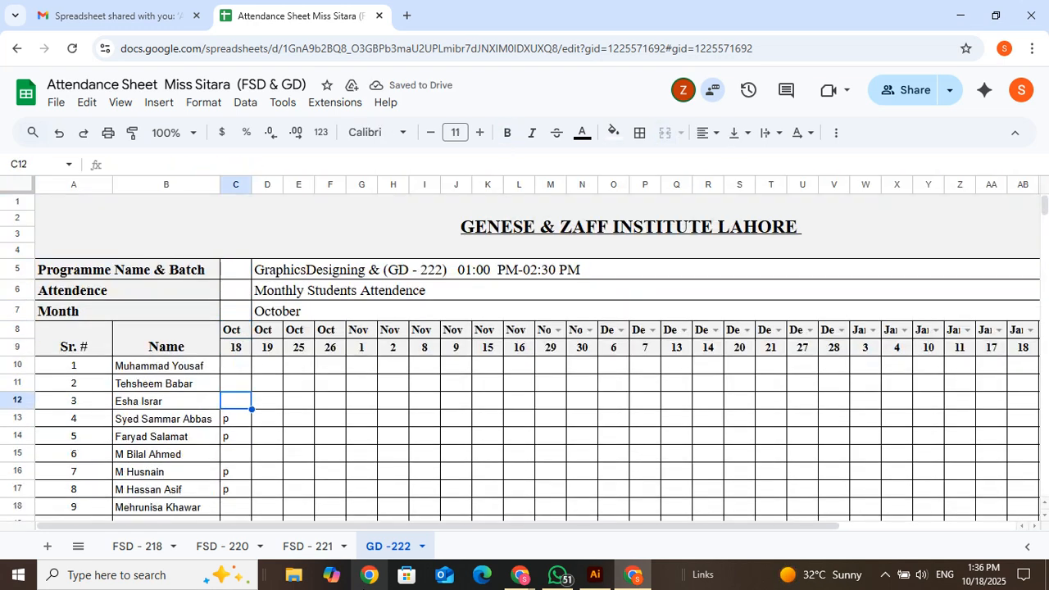
pyautogui.moveTo(520, 574)
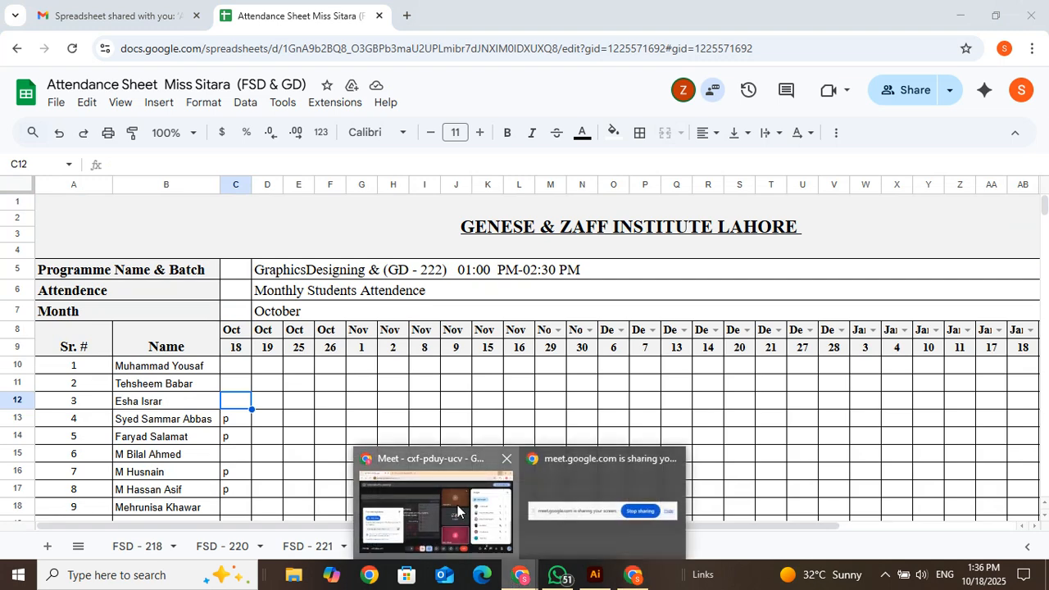
pyautogui.click(457, 508)
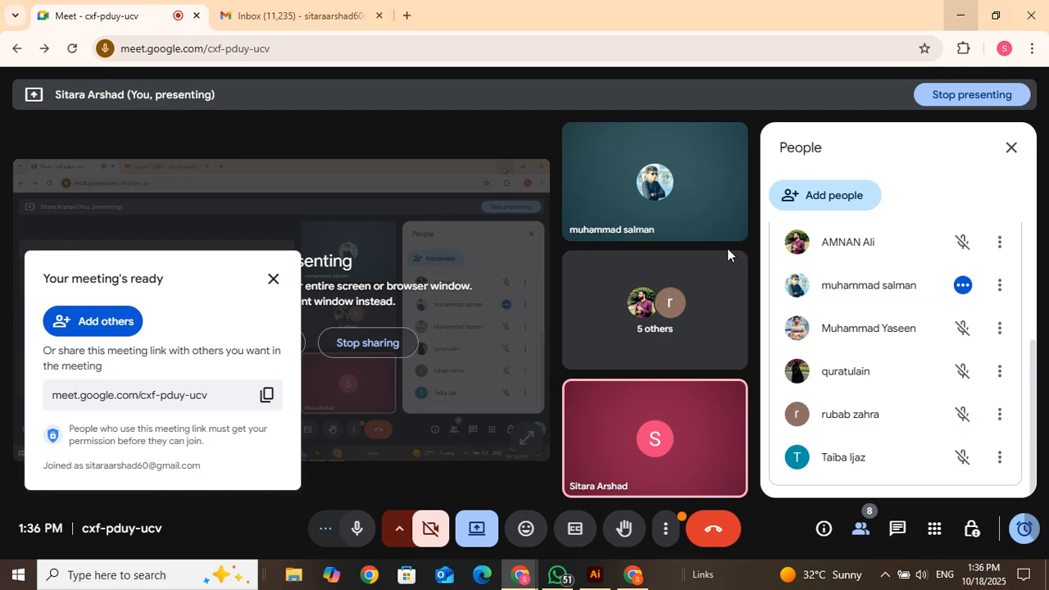
pyautogui.click(635, 576)
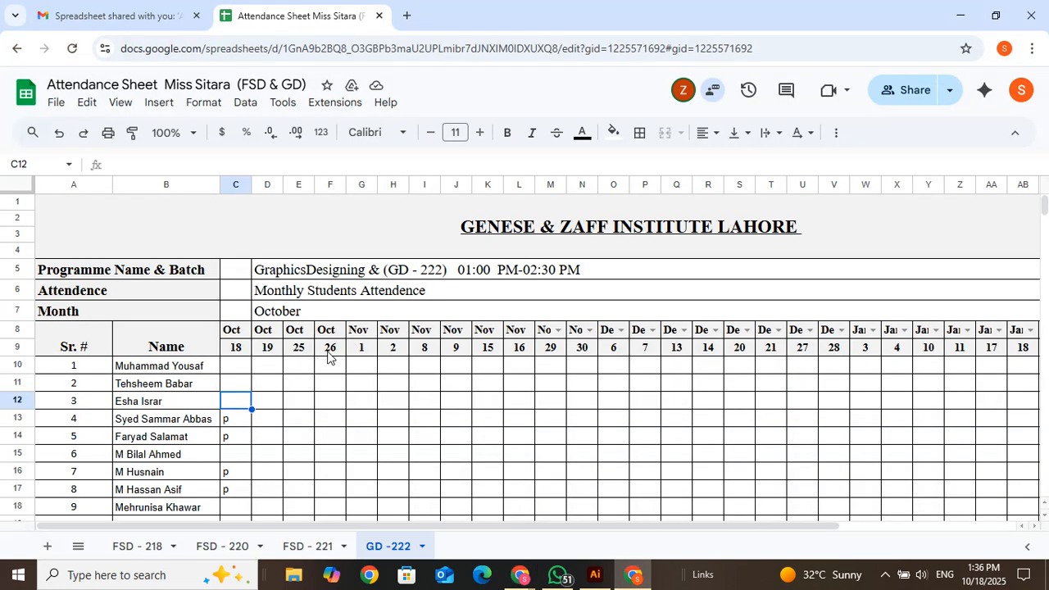
pyautogui.click(240, 367)
pyautogui.press('Down')
pyautogui.press('Down')
pyautogui.press('Down')
pyautogui.press('Down')
pyautogui.press('Down')
pyautogui.press('Down')
pyautogui.press('Down')
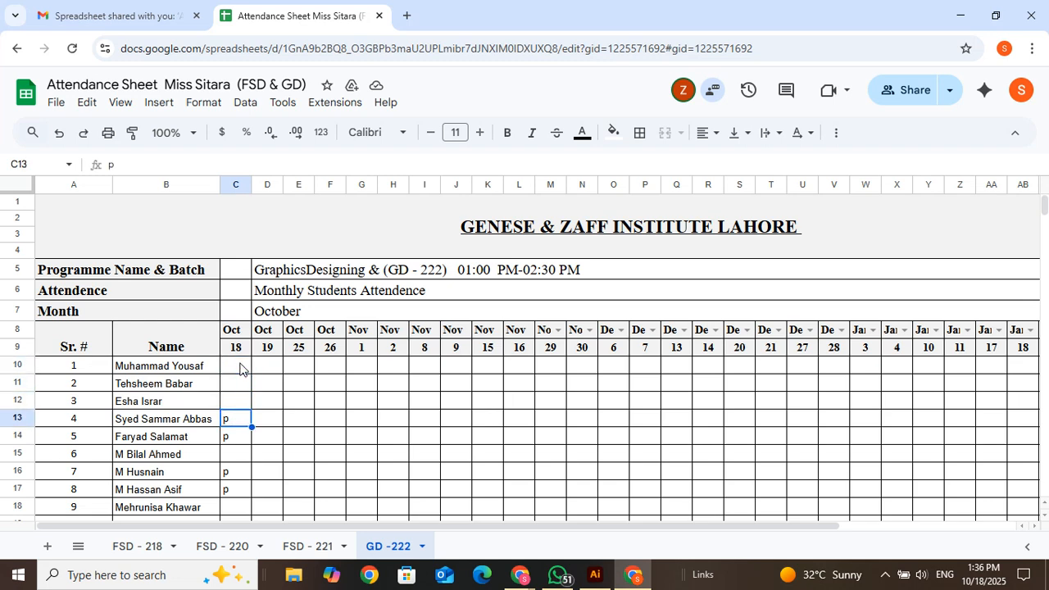
pyautogui.press('Down')
pyautogui.press('Down')
pyautogui.press('Down')
pyautogui.press('Down')
pyautogui.press('Down')
pyautogui.press('Down')
pyautogui.press('Down')
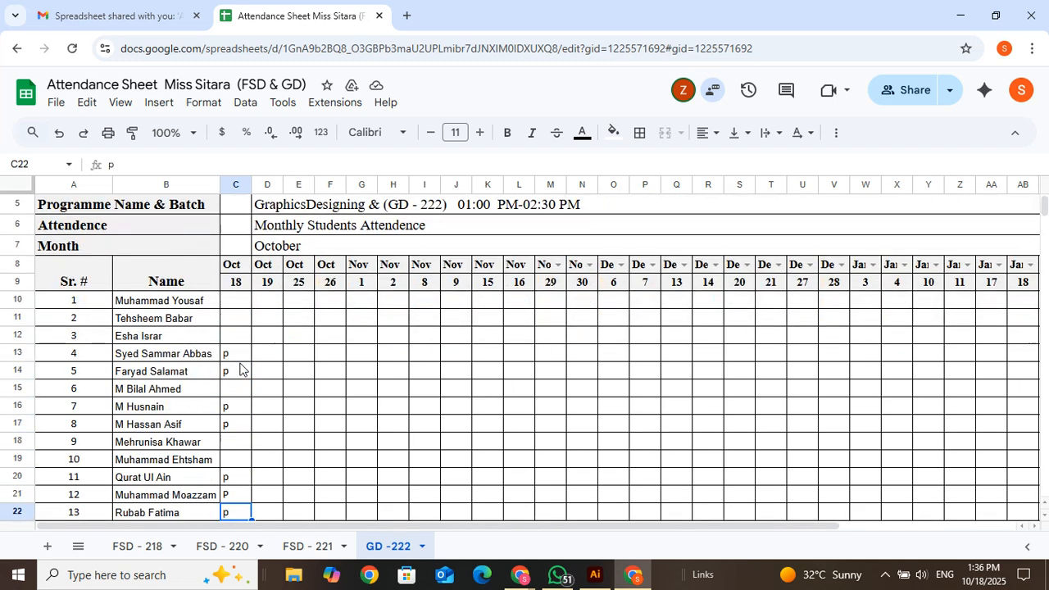
pyautogui.press('Down')
pyautogui.press('Down')
pyautogui.press('Down')
pyautogui.press('Down')
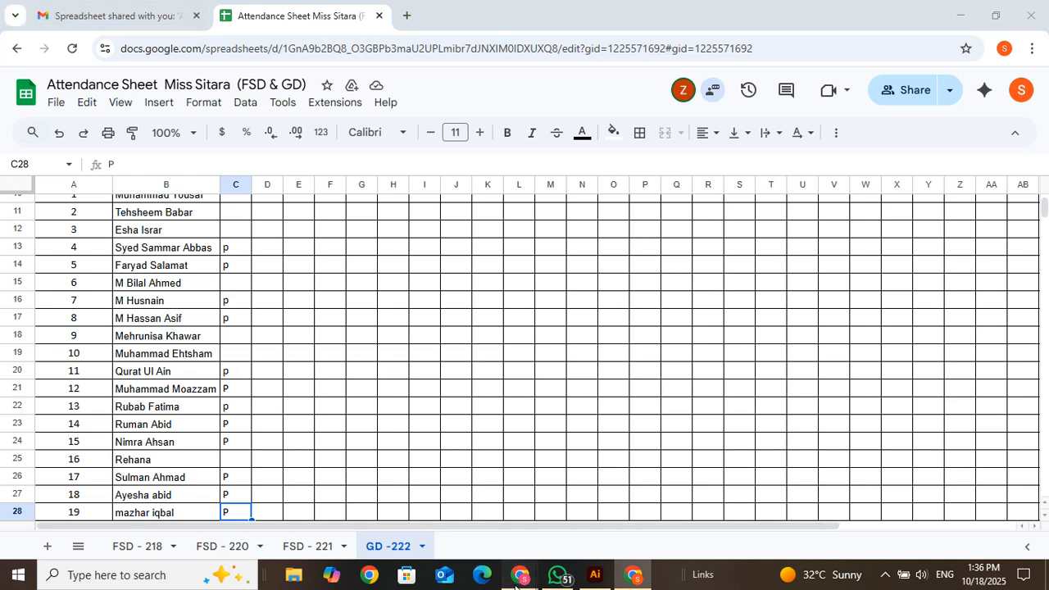
pyautogui.moveTo(517, 577)
pyautogui.click(493, 533)
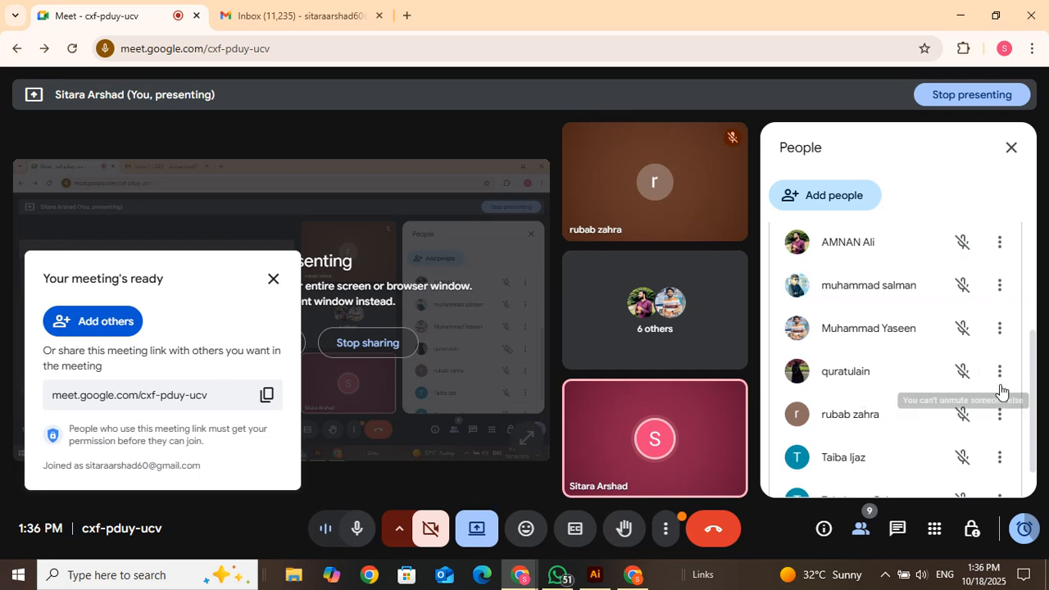
pyautogui.scroll(-2, 1038, 463)
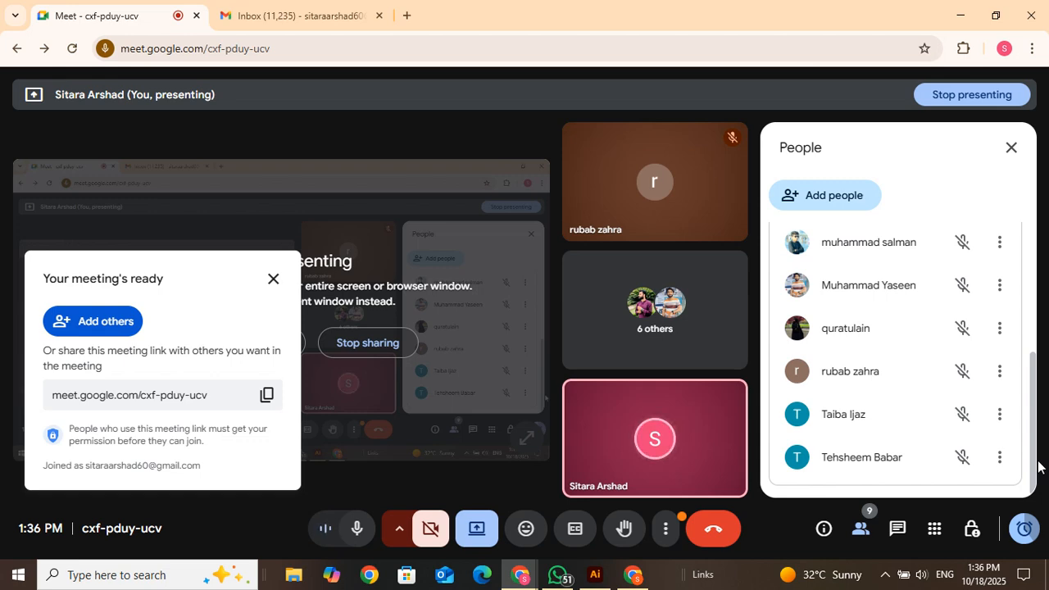
pyautogui.click(632, 574)
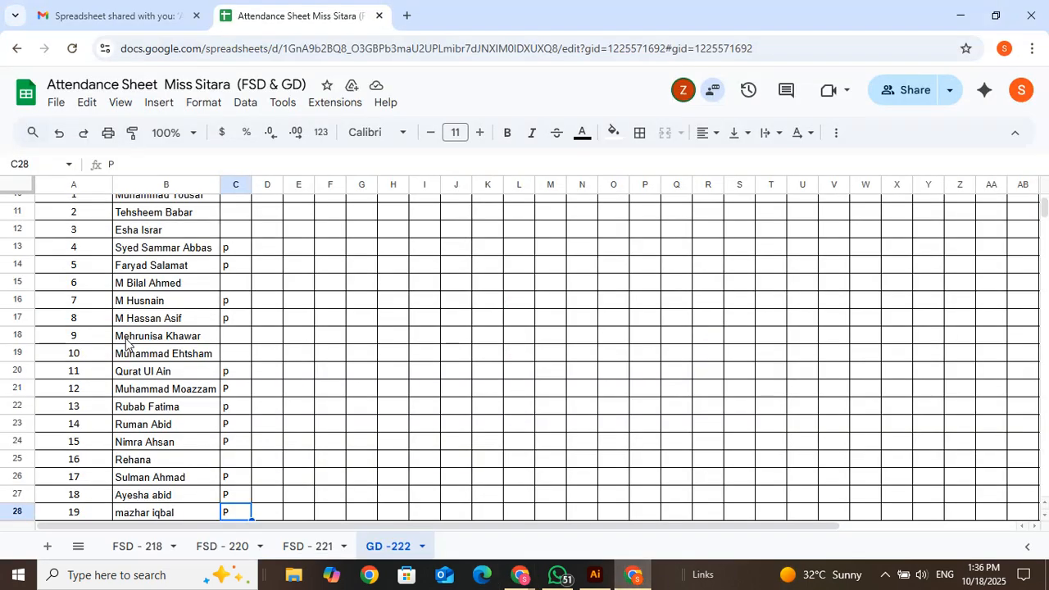
# Enter a P in the Oct 18 column and step through column C.
pyautogui.press('Down')
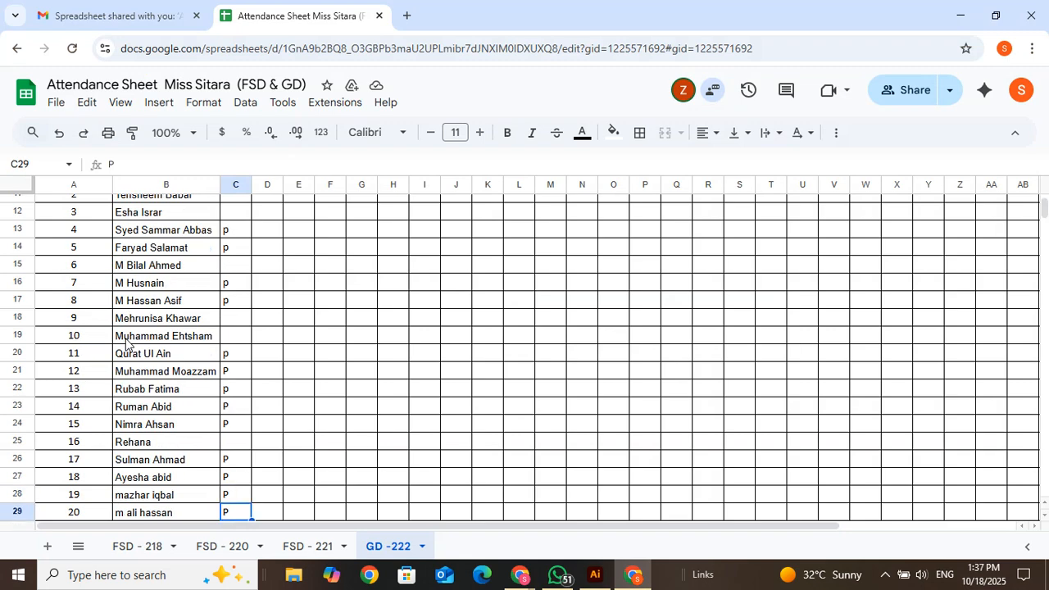
pyautogui.press('Down')
pyautogui.press('Down')
pyautogui.press('Down')
pyautogui.press('Down')
pyautogui.press('Down')
pyautogui.press('Down')
pyautogui.press('Down')
pyautogui.press('Down')
pyautogui.press('Up')
pyautogui.press('Up')
pyautogui.press('Up')
pyautogui.press('Up')
pyautogui.press('Up')
pyautogui.press('Up')
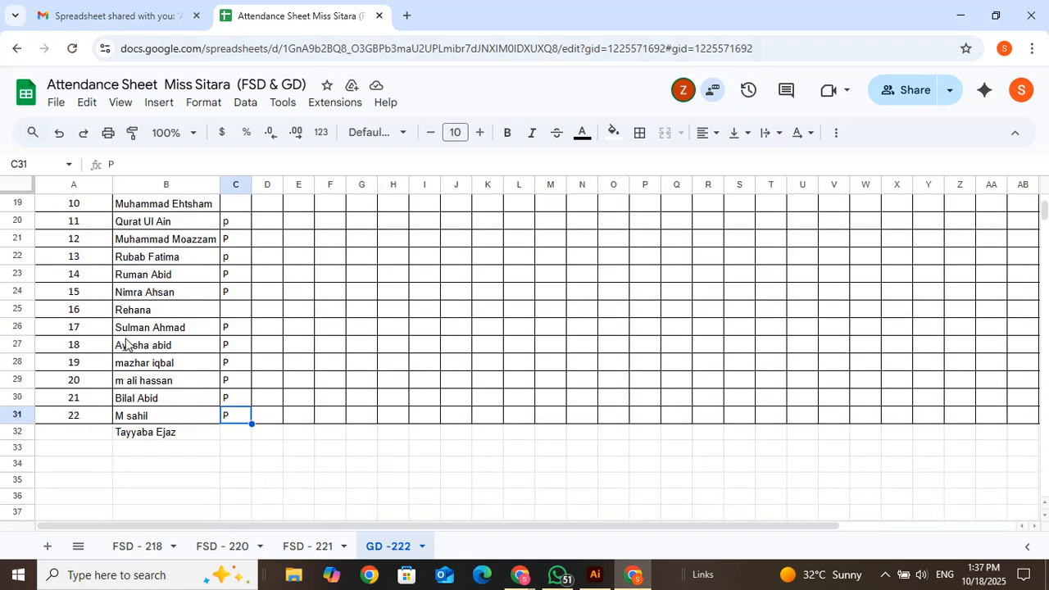
pyautogui.press('Down')
pyautogui.write('P')
pyautogui.press('Up')
pyautogui.press('Up')
pyautogui.press('Up')
pyautogui.press('Up')
pyautogui.press('Up')
pyautogui.press('Up')
pyautogui.press('Up')
pyautogui.press('Up')
pyautogui.press('Up')
pyautogui.press('Up')
pyautogui.press('Up')
pyautogui.press('Up')
pyautogui.press('Up')
pyautogui.press('Up')
pyautogui.press('Up')
pyautogui.press('Up')
pyautogui.press('Up')
pyautogui.press('Up')
pyautogui.press('Up')
pyautogui.press('Up')
pyautogui.press('Up')
pyautogui.press('Up')
pyautogui.press('Up')
pyautogui.press('Up')
pyautogui.press('Up')
pyautogui.press('Up')
pyautogui.press('Up')
pyautogui.press('Down')
pyautogui.press('Down')
pyautogui.press('Down')
pyautogui.press('Down')
pyautogui.press('Down')
pyautogui.press('Down')
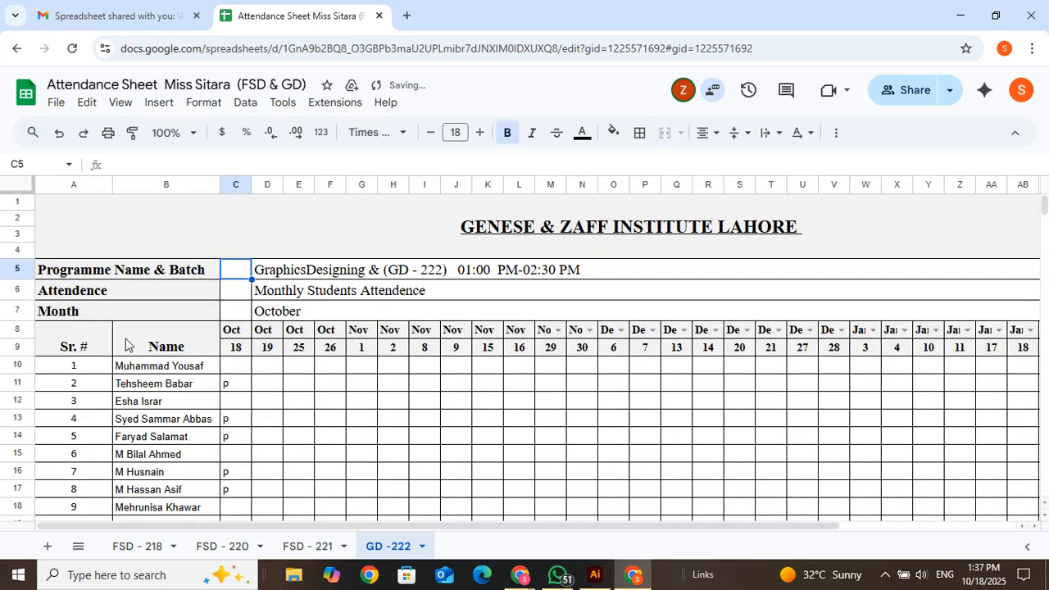
pyautogui.press('Down')
pyautogui.press('Down')
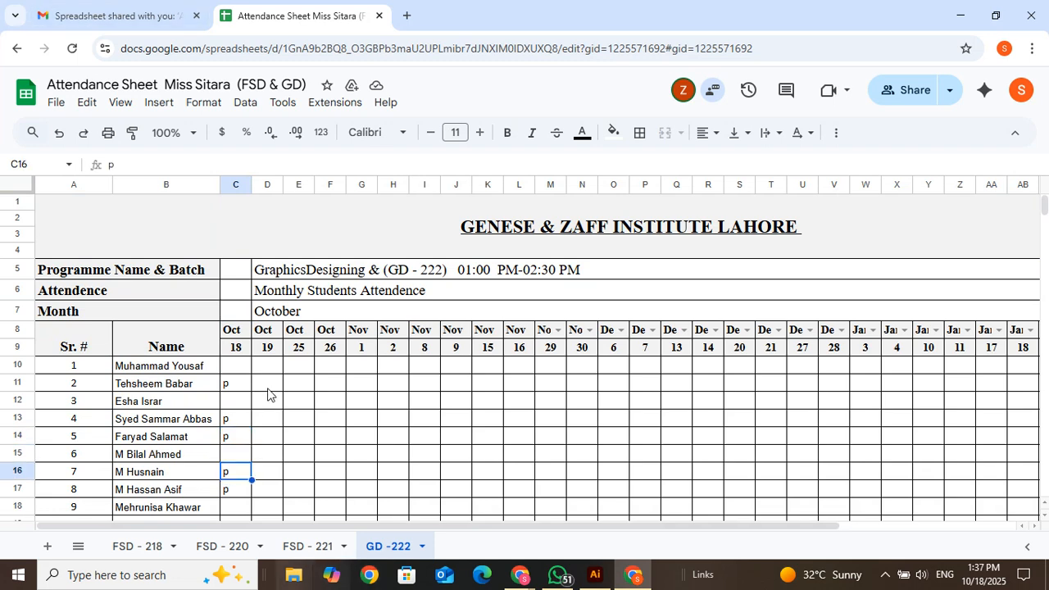
# Back in Illustrator, close the Color panel, nudge the circle blend up, and drag the wave sheet down-left.
pyautogui.click(595, 574)
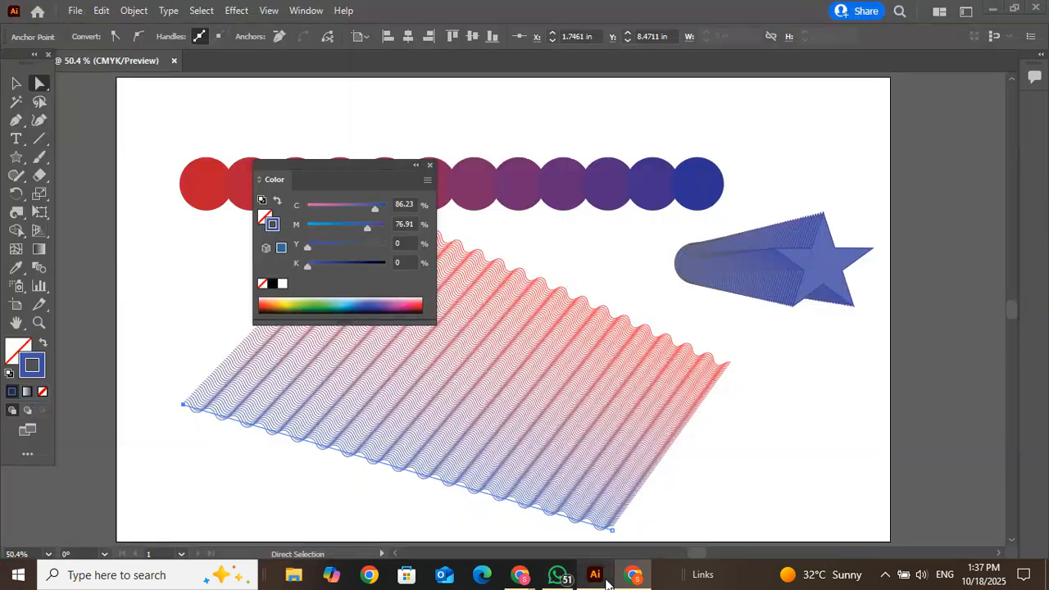
pyautogui.click(430, 166)
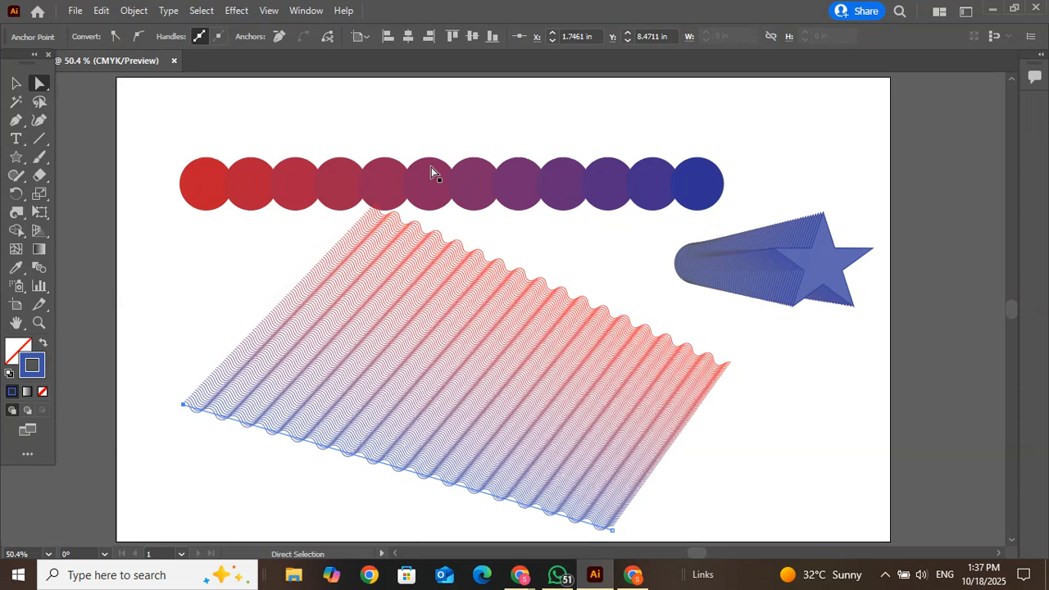
pyautogui.moveTo(431, 167); pyautogui.dragTo(439, 117)
pyautogui.moveTo(437, 298); pyautogui.dragTo(340, 440)
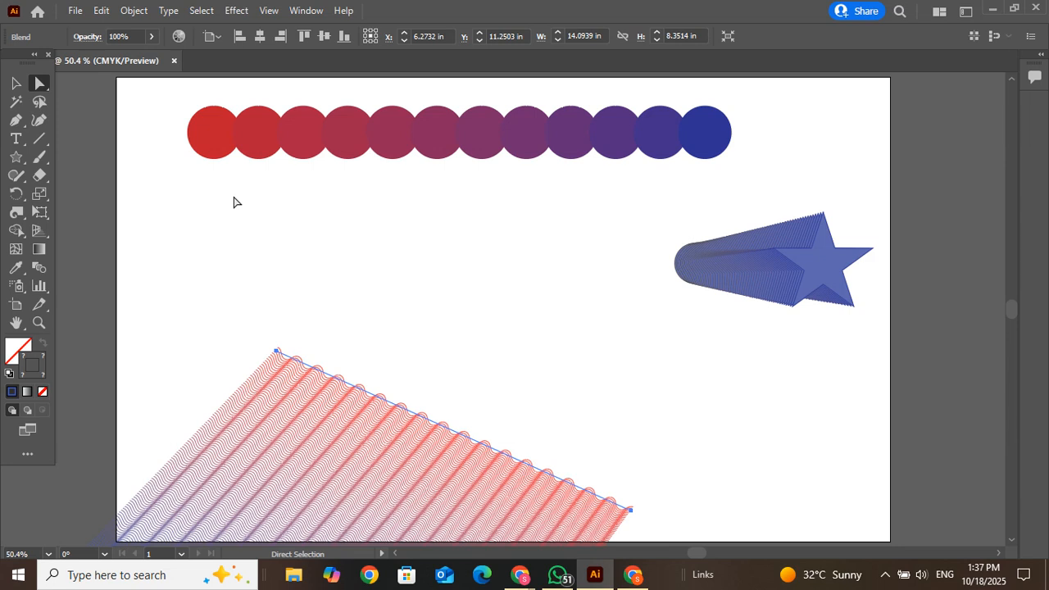
# Draw a circle about 3 inches across with a blue outline.
pyautogui.click(22, 160)
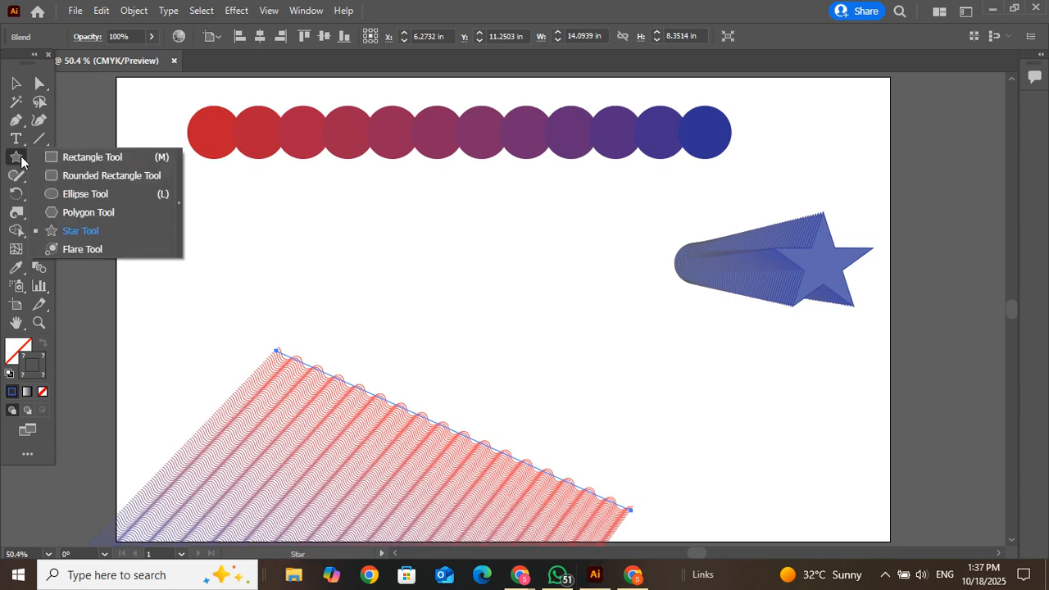
pyautogui.click(86, 194)
pyautogui.moveTo(480, 206); pyautogui.dragTo(639, 368)
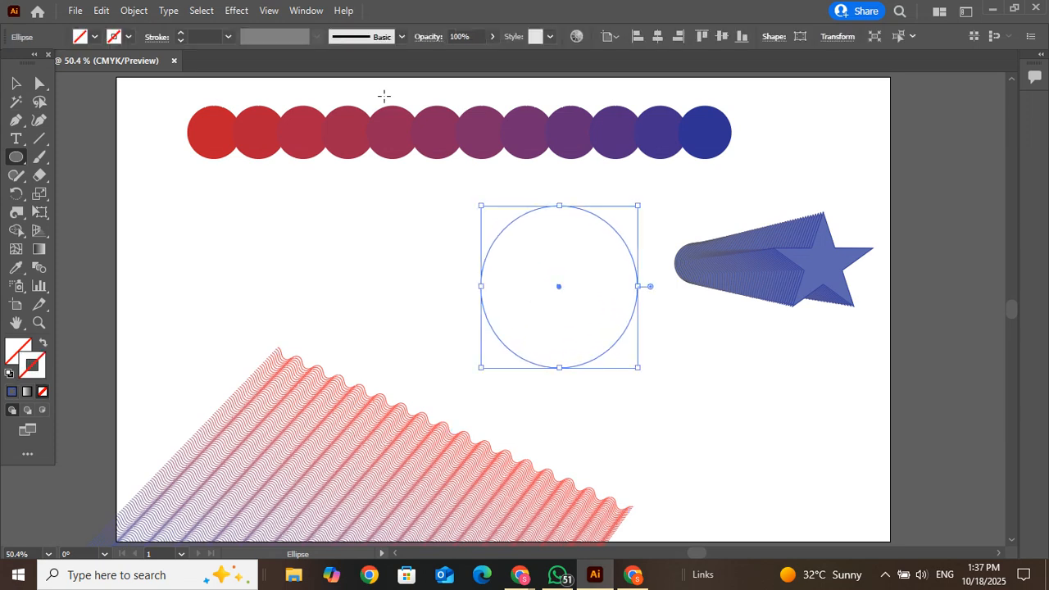
pyautogui.click(14, 84)
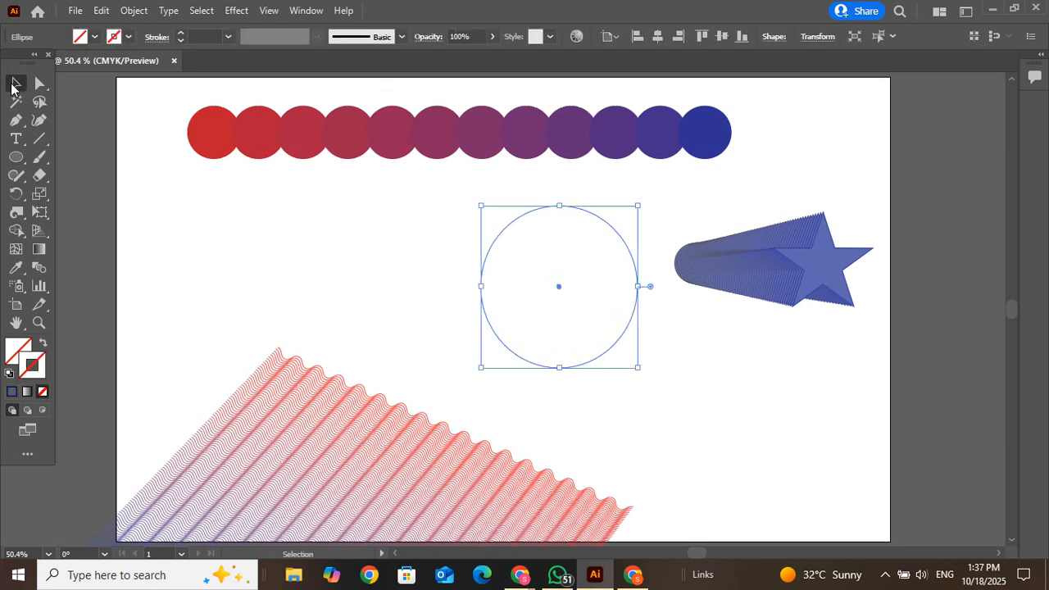
pyautogui.moveTo(638, 367); pyautogui.dragTo(630, 344)
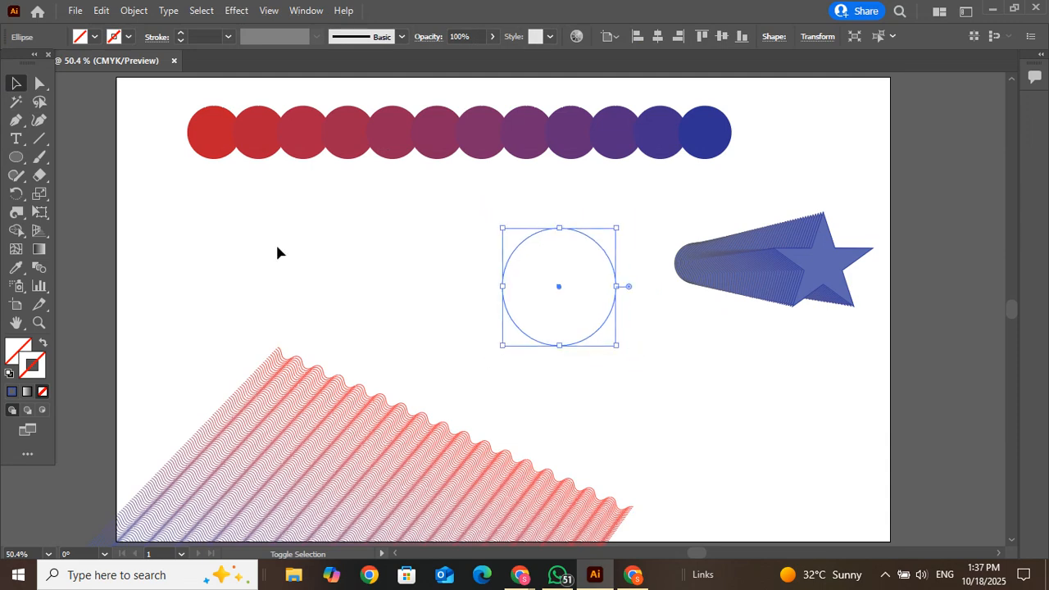
pyautogui.click(17, 392)
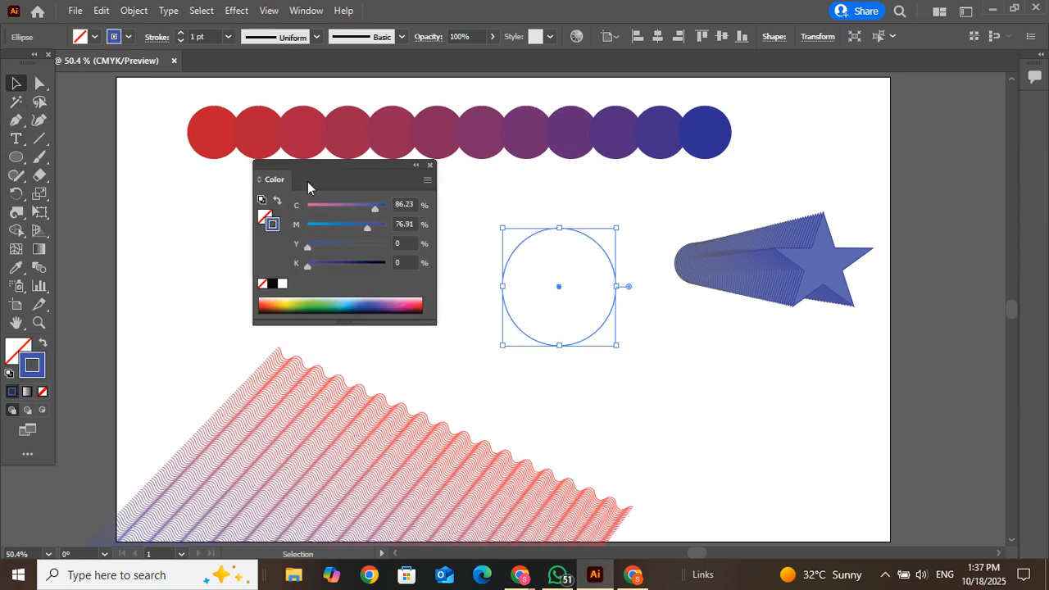
# Copy the circle rotated 30° around its bottom point, repeating with Ctrl+D to make twelve.
pyautogui.press('r')
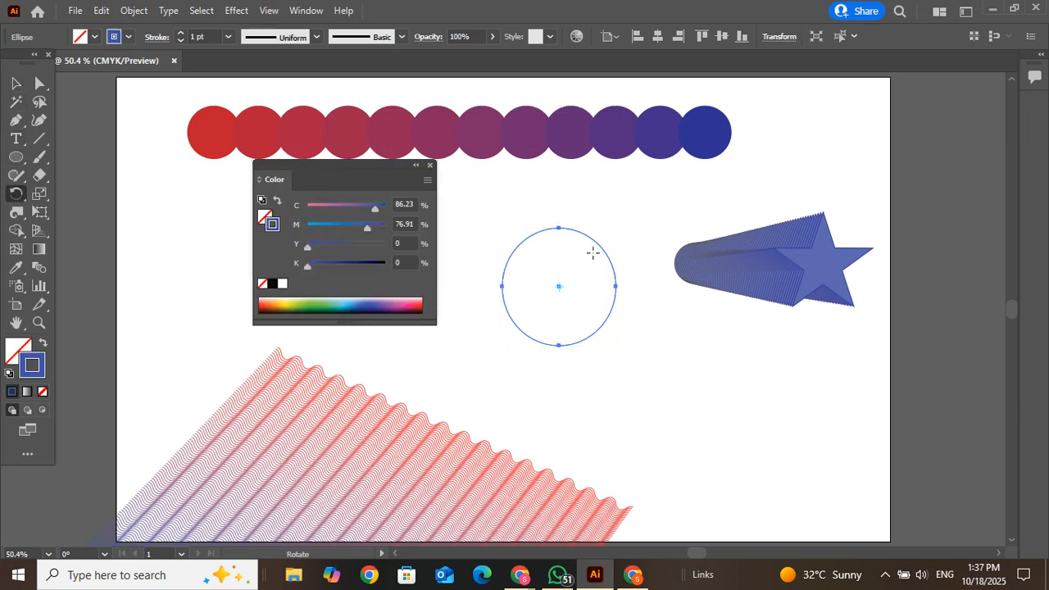
pyautogui.keyDown('alt'); pyautogui.click(557, 344); pyautogui.keyUp('alt')
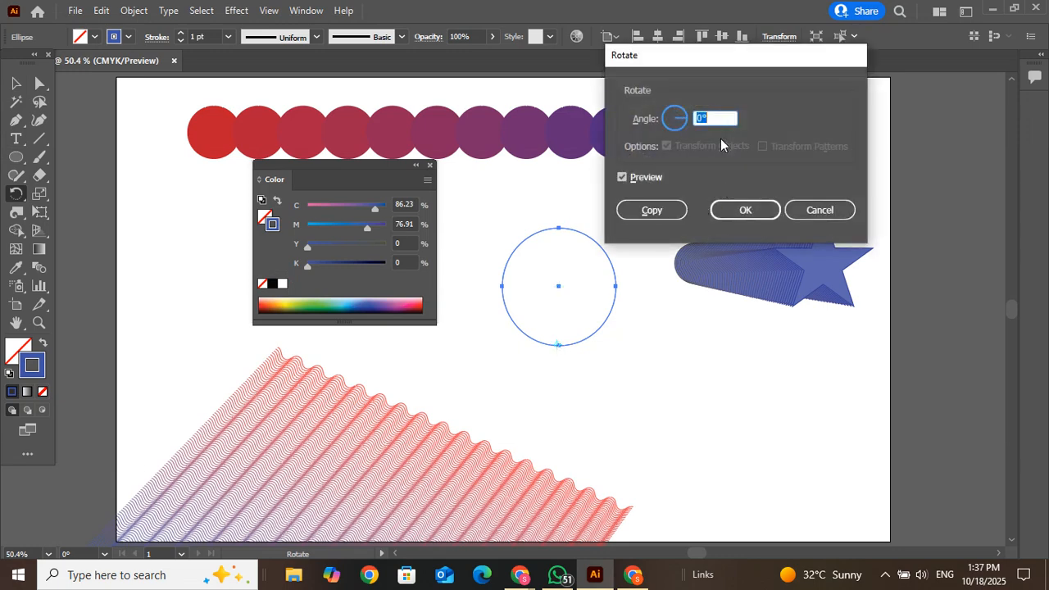
pyautogui.write('30')
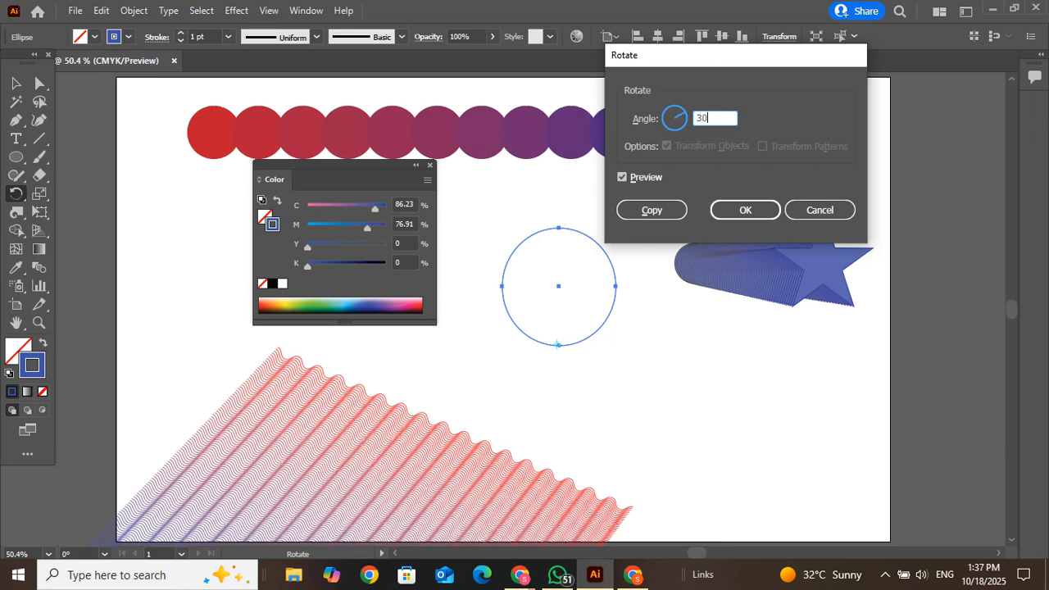
pyautogui.click(653, 210)
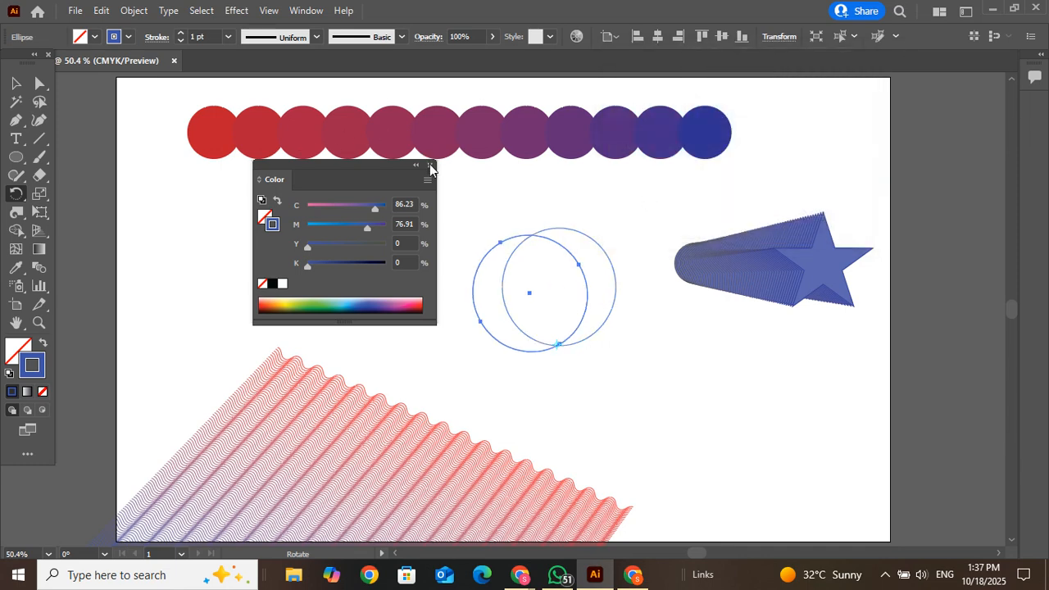
pyautogui.click(430, 164)
pyautogui.hotkey('ctrl', 'd')
pyautogui.hotkey('ctrl', 'd')
pyautogui.hotkey('ctrl', 'd')
pyautogui.hotkey('ctrl', 'd')
pyautogui.hotkey('ctrl', 'd')
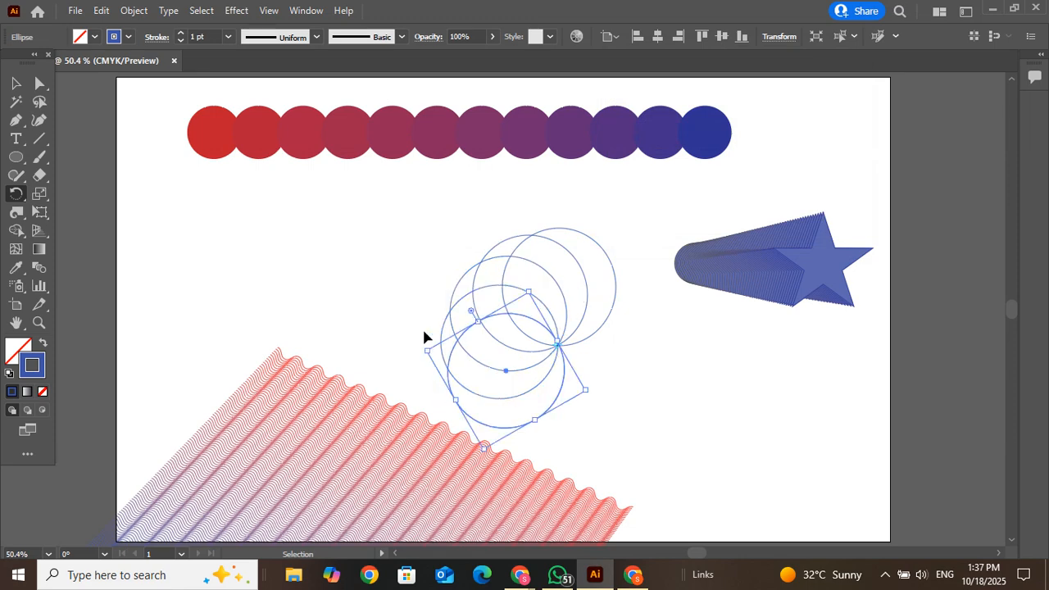
pyautogui.hotkey('ctrl', 'd')
pyautogui.hotkey('ctrl', 'd')
pyautogui.hotkey('ctrl', 'd')
pyautogui.hotkey('ctrl', 'd')
pyautogui.hotkey('ctrl', 'd')
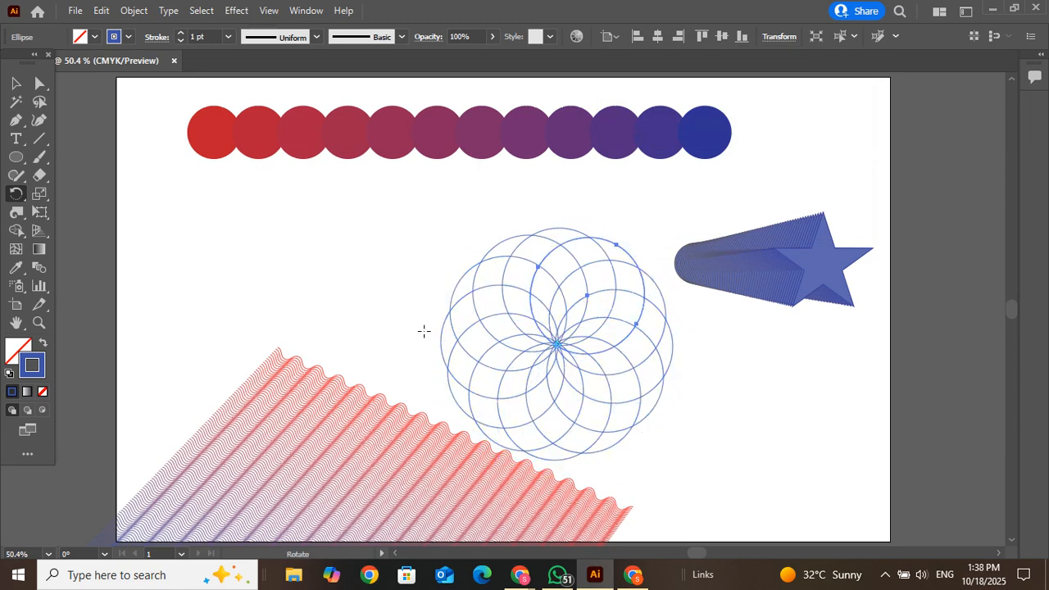
# Move the red wave blend down-left and marquee-select all twelve rosette circles.
pyautogui.press('v')
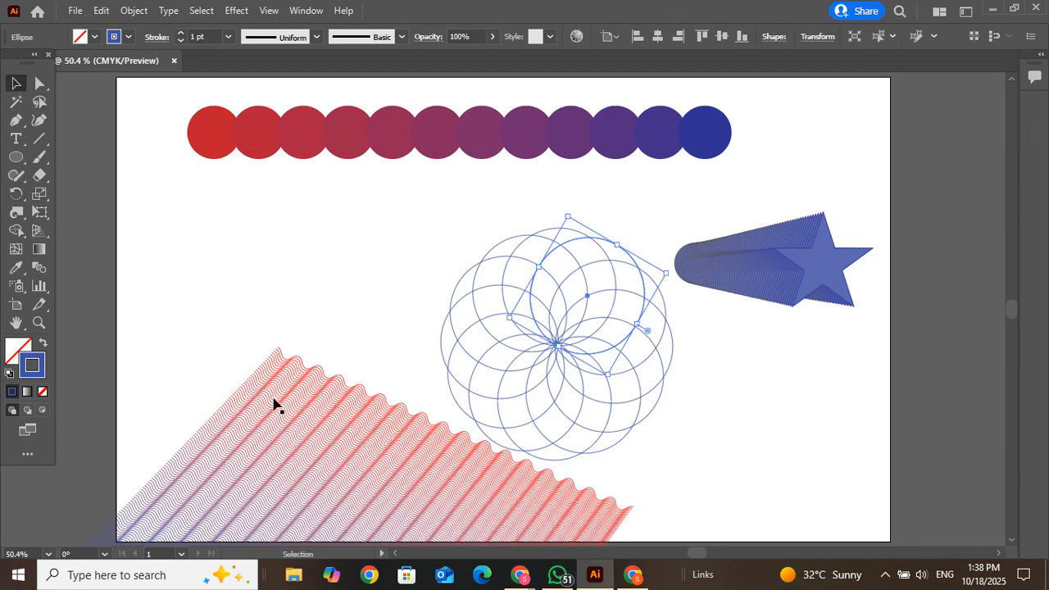
pyautogui.moveTo(251, 407); pyautogui.dragTo(101, 487)
pyautogui.moveTo(406, 230); pyautogui.dragTo(640, 485)
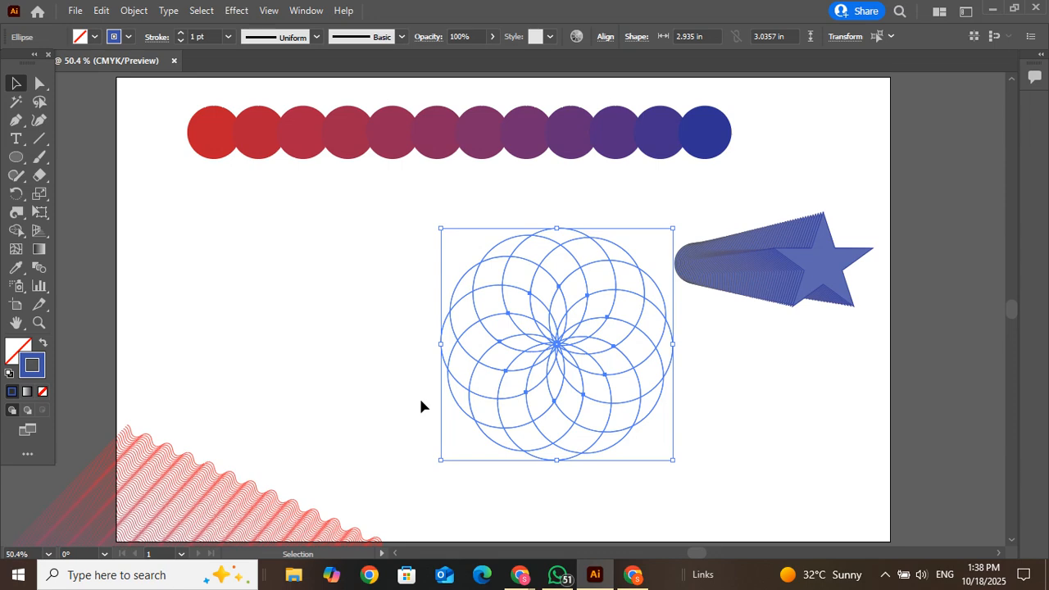
# Blend the selected rosette circles with Object > Blend > Make.
pyautogui.click(136, 10)
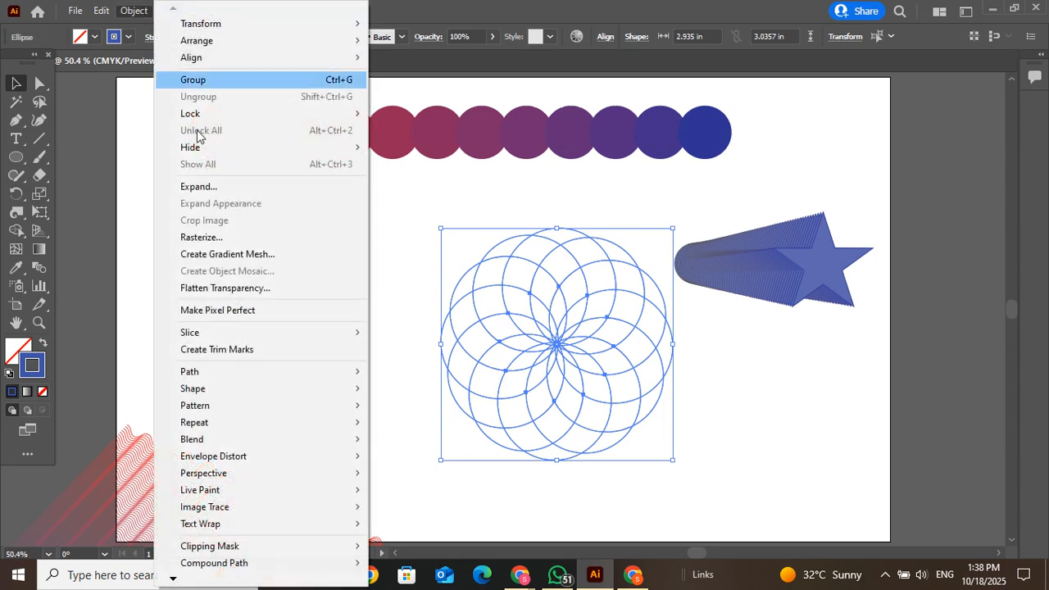
pyautogui.moveTo(304, 444)
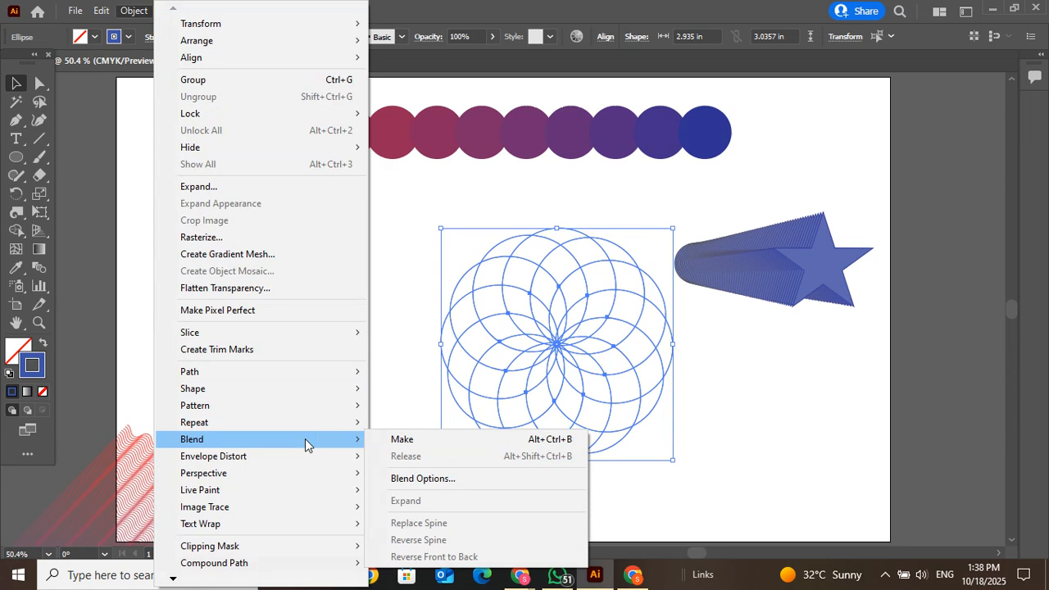
pyautogui.click(400, 442)
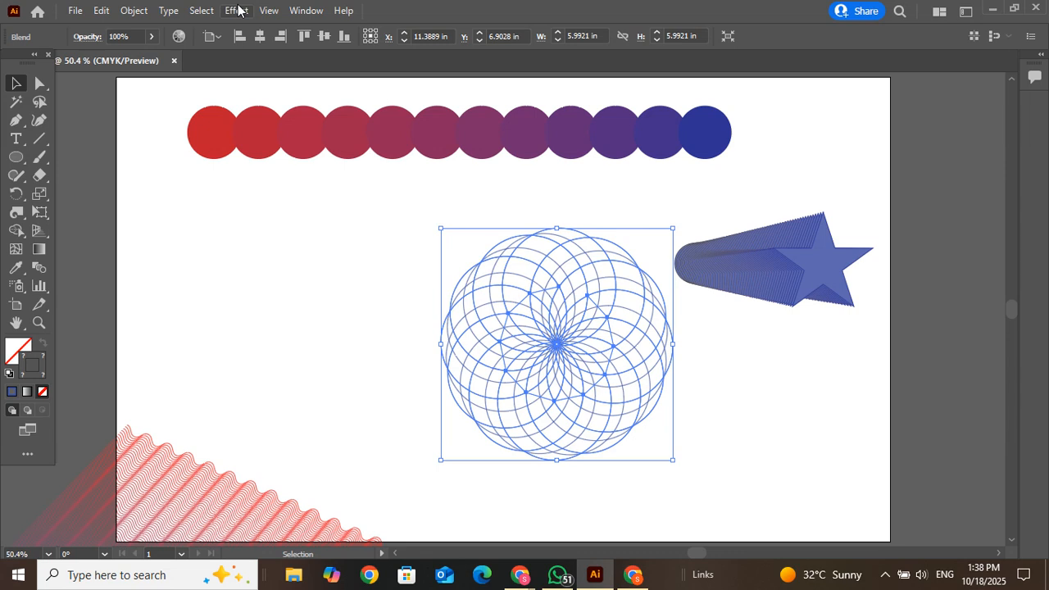
# Set the rosette blend's spacing to Specified Steps with 12 steps.
pyautogui.click(131, 10)
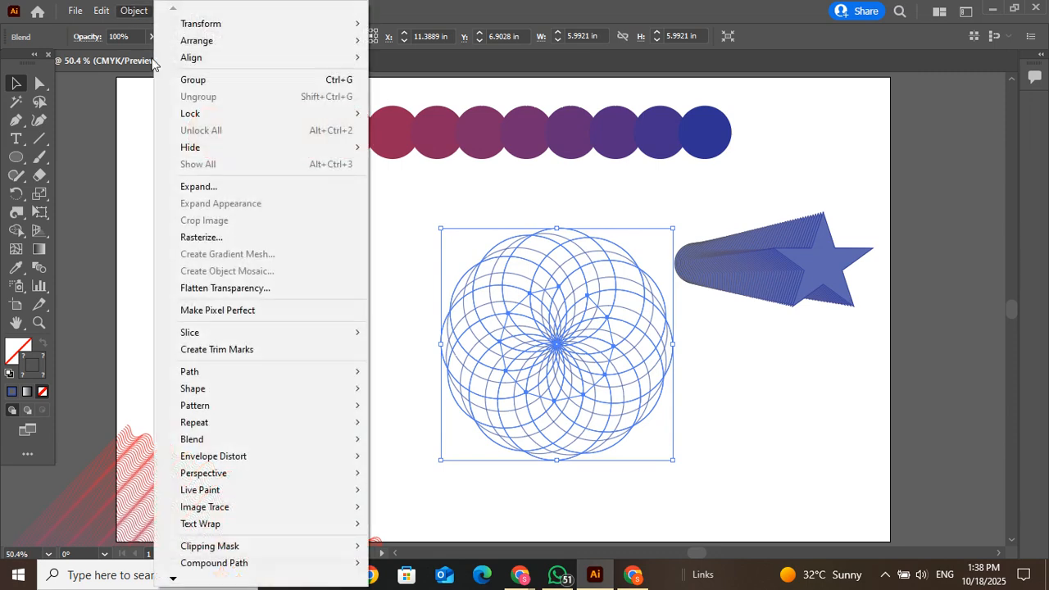
pyautogui.moveTo(253, 438)
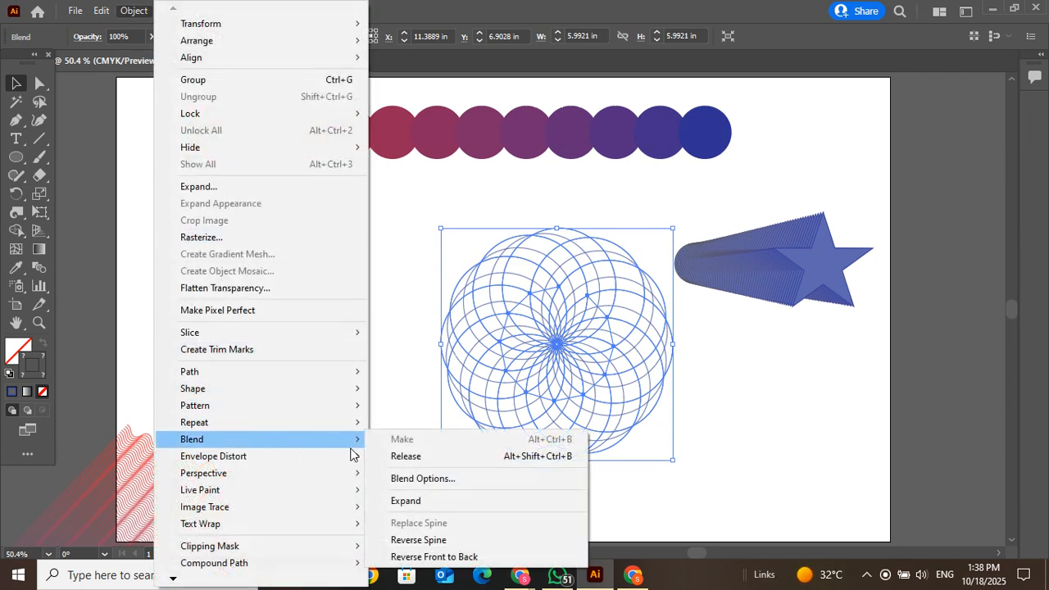
pyautogui.click(416, 482)
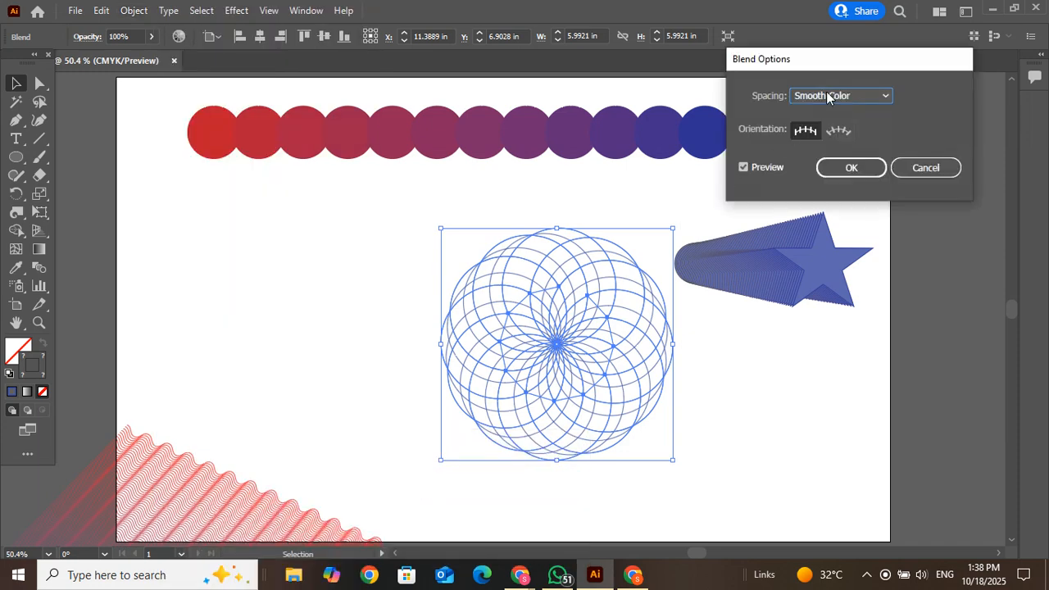
pyautogui.click(826, 95)
pyautogui.click(826, 127)
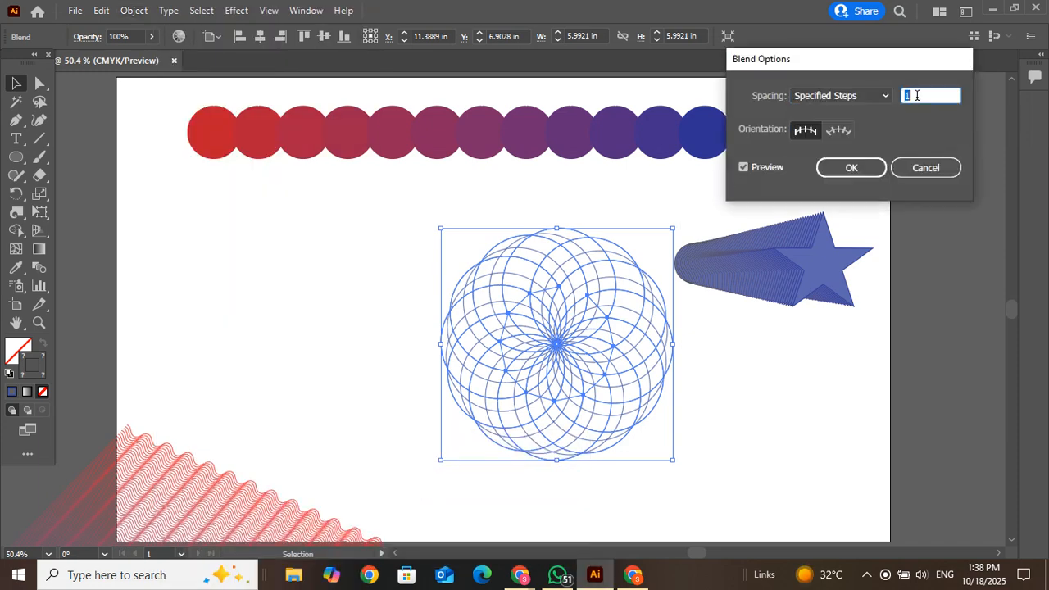
pyautogui.press('Up')
pyautogui.press('Up')
pyautogui.press('Up')
pyautogui.press('Up')
pyautogui.press('Up')
pyautogui.press('Up')
pyautogui.press('Up')
pyautogui.press('Up')
pyautogui.press('Up')
pyautogui.press('Up')
pyautogui.press('Up')
pyautogui.press('Up')
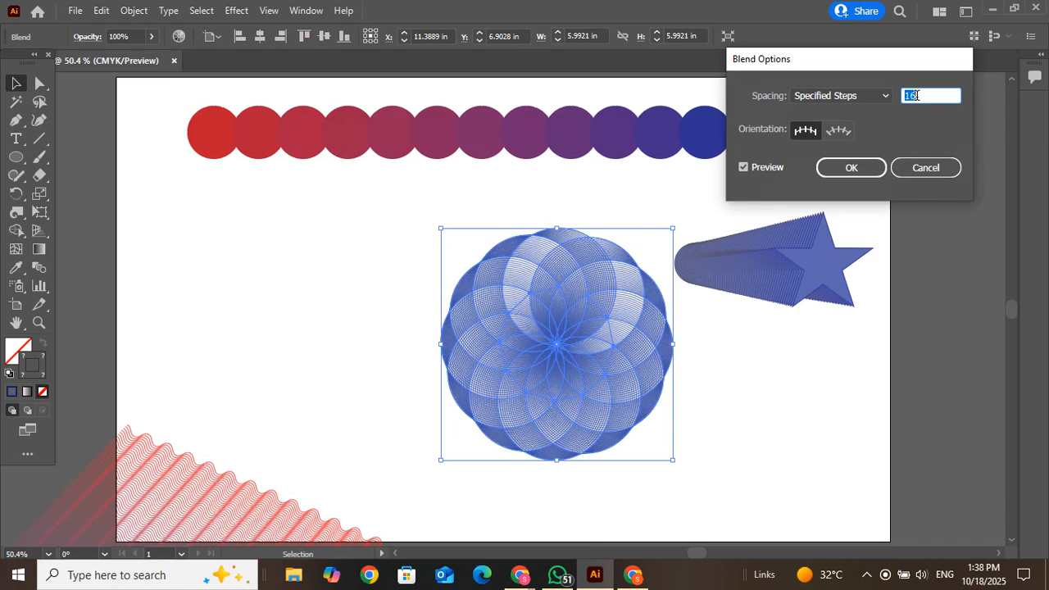
pyautogui.press('Down')
pyautogui.press('Down')
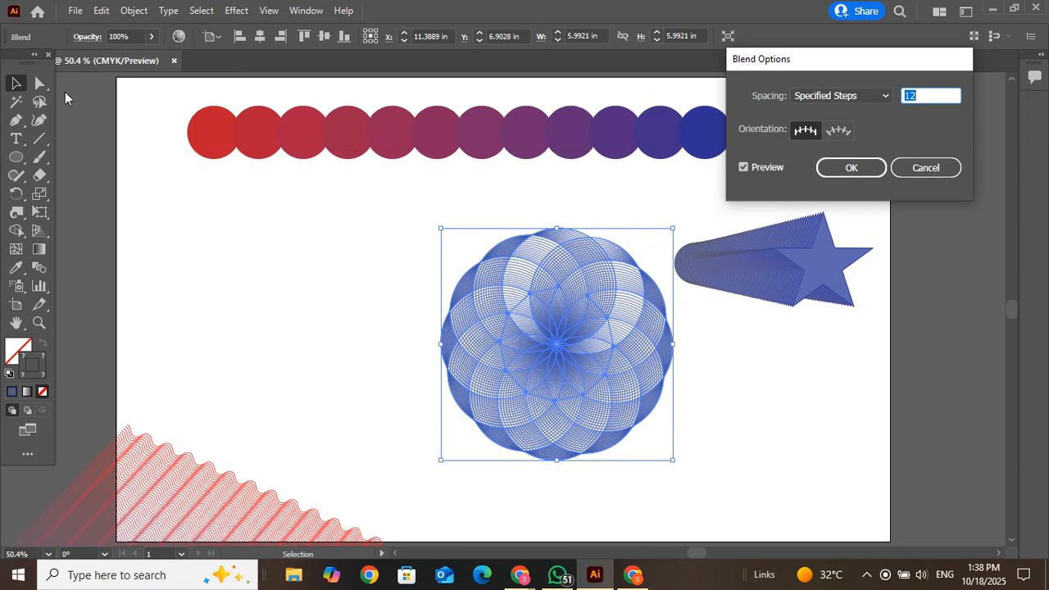
pyautogui.click(839, 168)
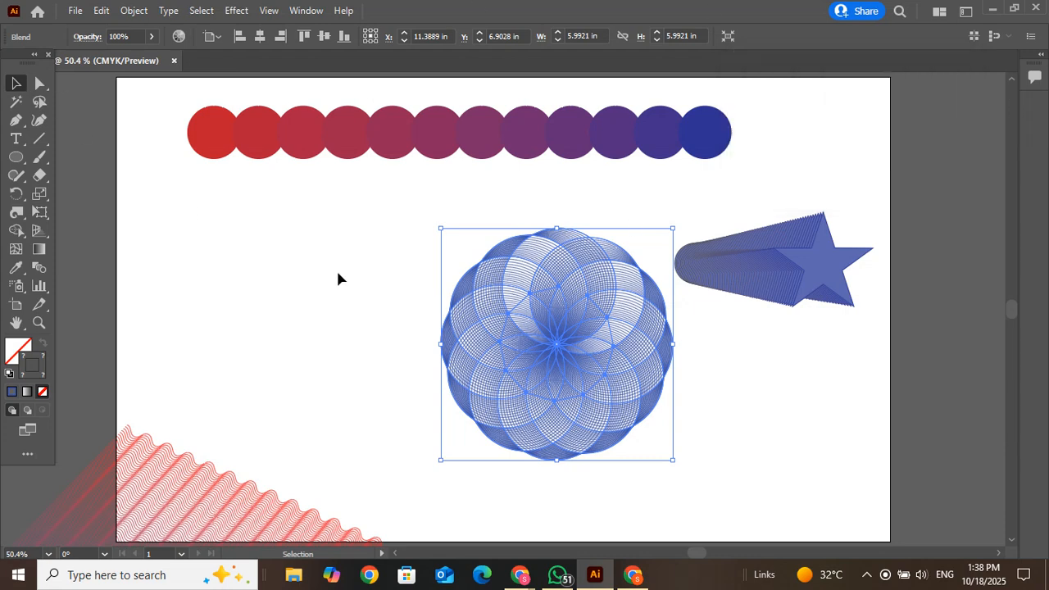
# Move the spirograph blend to the upper left of the artboard.
pyautogui.click(235, 260)
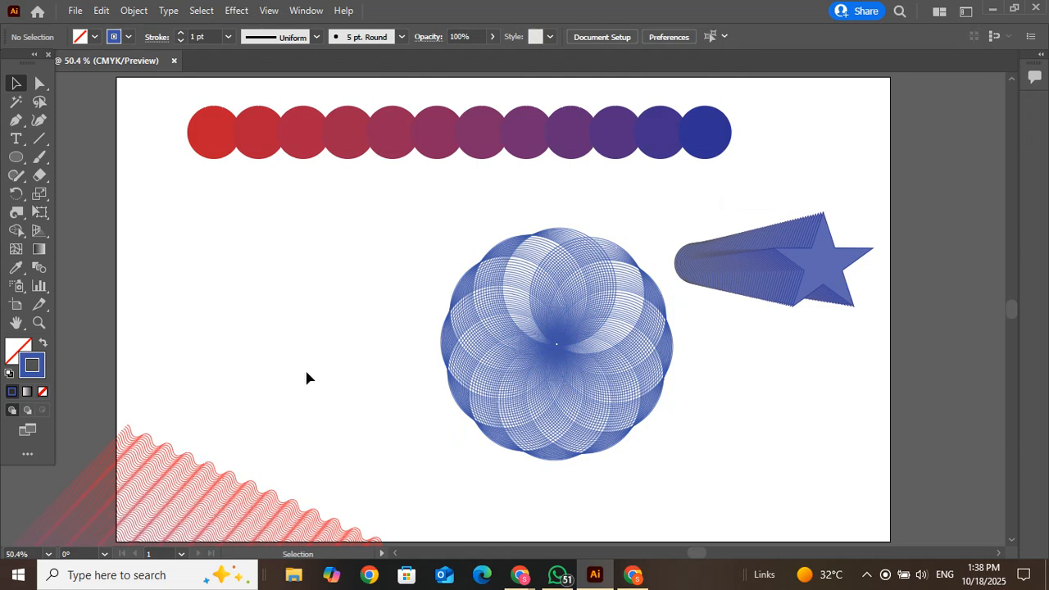
pyautogui.moveTo(566, 321); pyautogui.dragTo(295, 262)
pyautogui.click(556, 320)
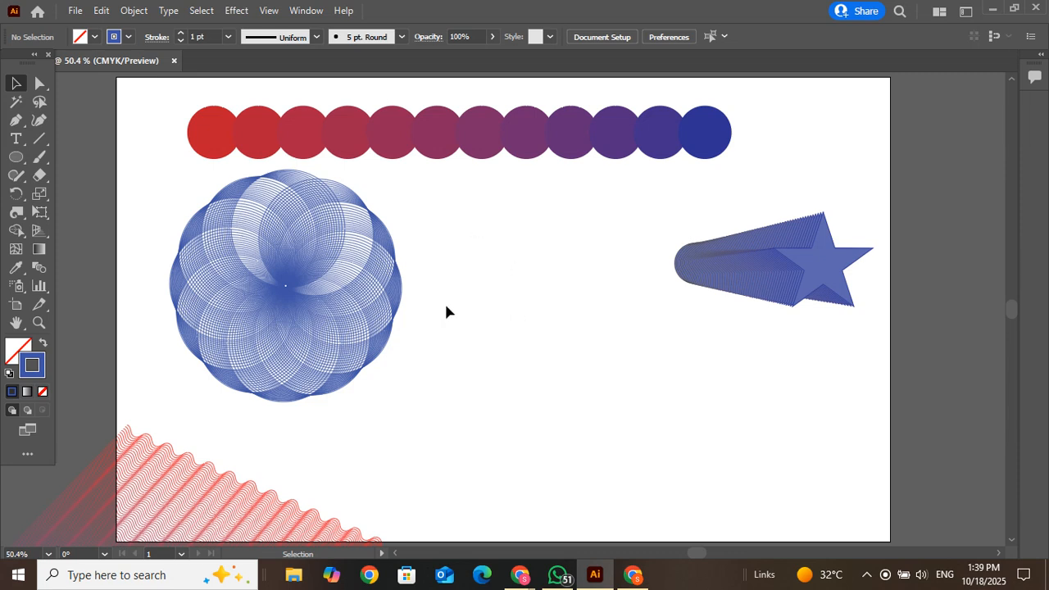
# Try the Line Segment tool but cancel its options dialog without drawing a line.
pyautogui.click(39, 139)
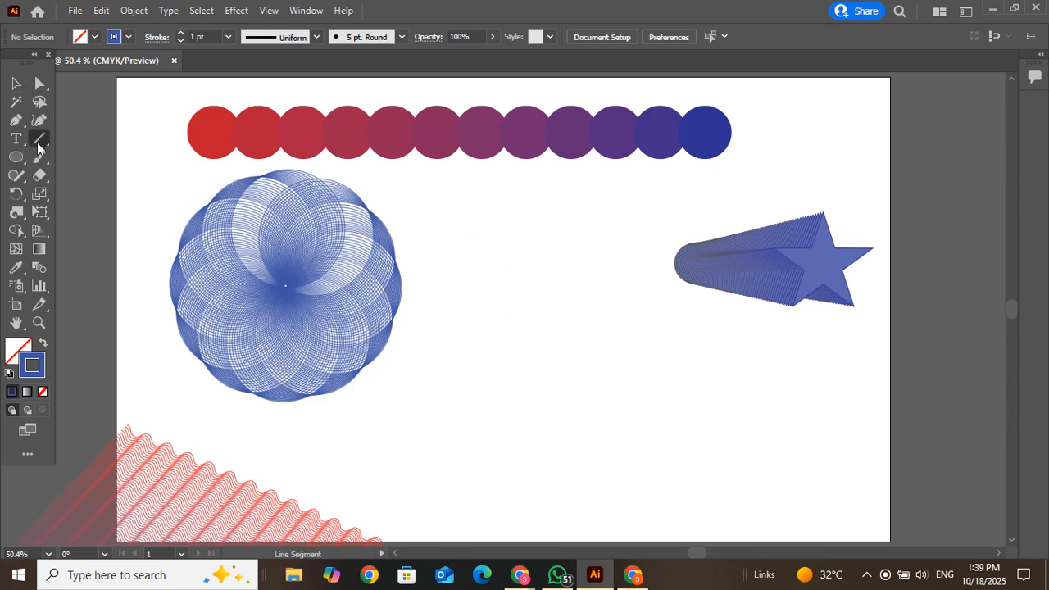
pyautogui.click(514, 274)
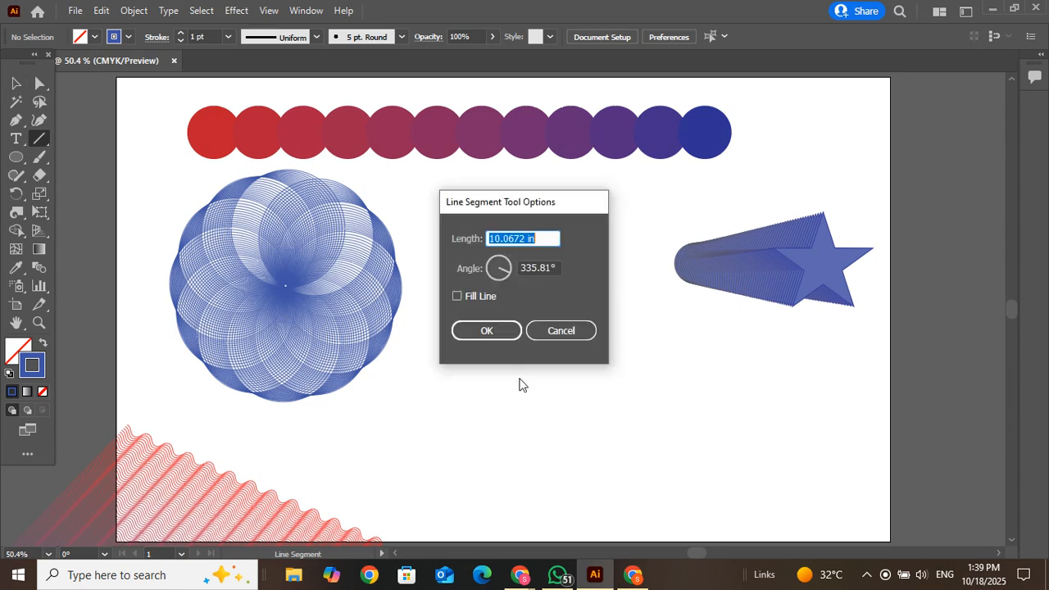
pyautogui.click(563, 334)
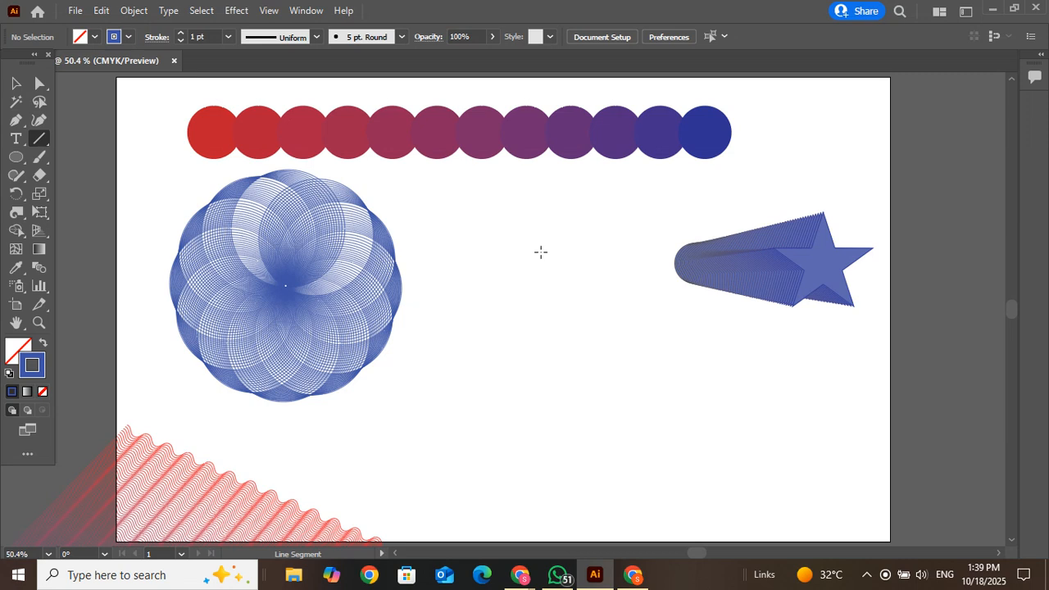
pyautogui.click(539, 258)
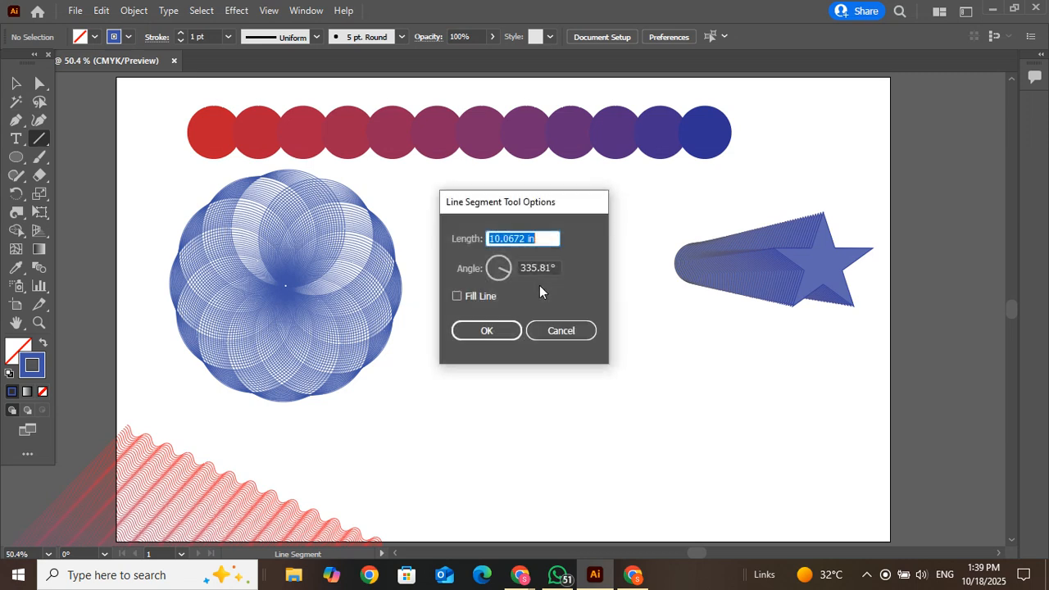
pyautogui.click(542, 336)
# Draw a two-point curved arc with the Pen below the canvas centre, then deselect it.
pyautogui.click(16, 119)
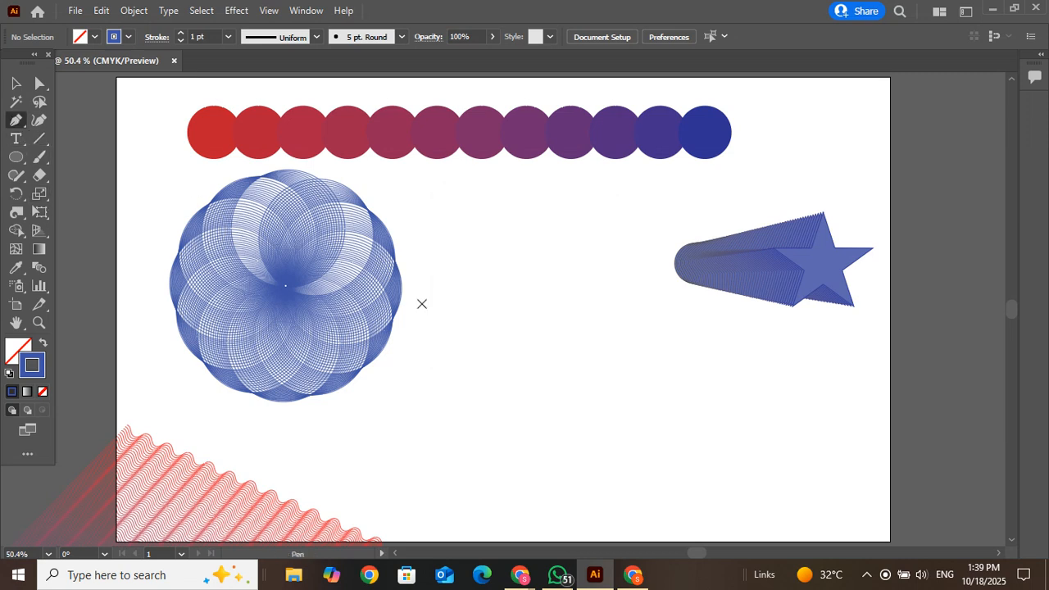
pyautogui.click(487, 367)
pyautogui.click(554, 281)
pyautogui.moveTo(555, 281); pyautogui.dragTo(637, 272)
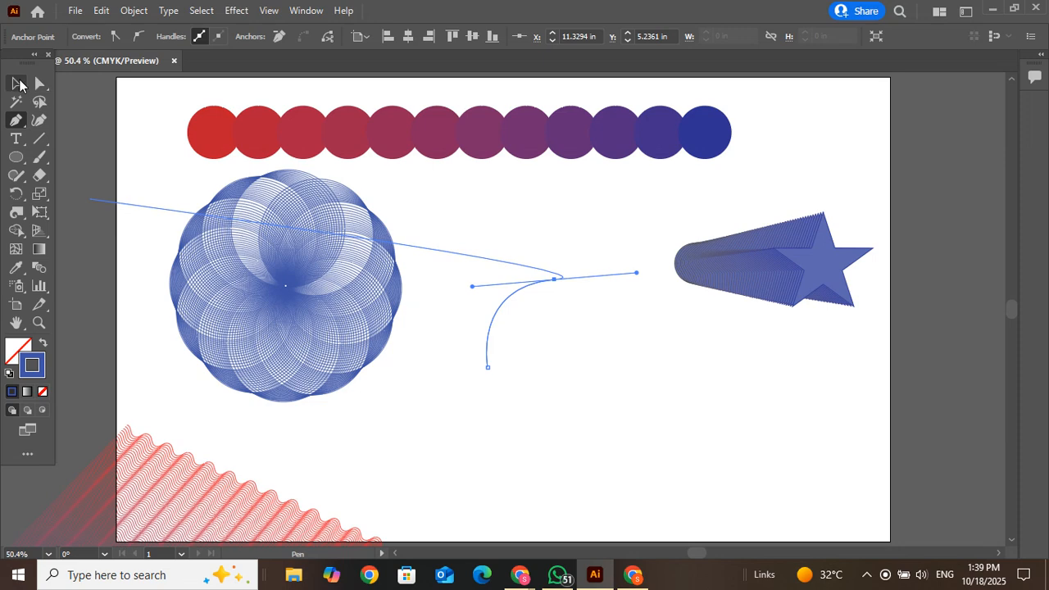
pyautogui.click(16, 83)
pyautogui.click(571, 453)
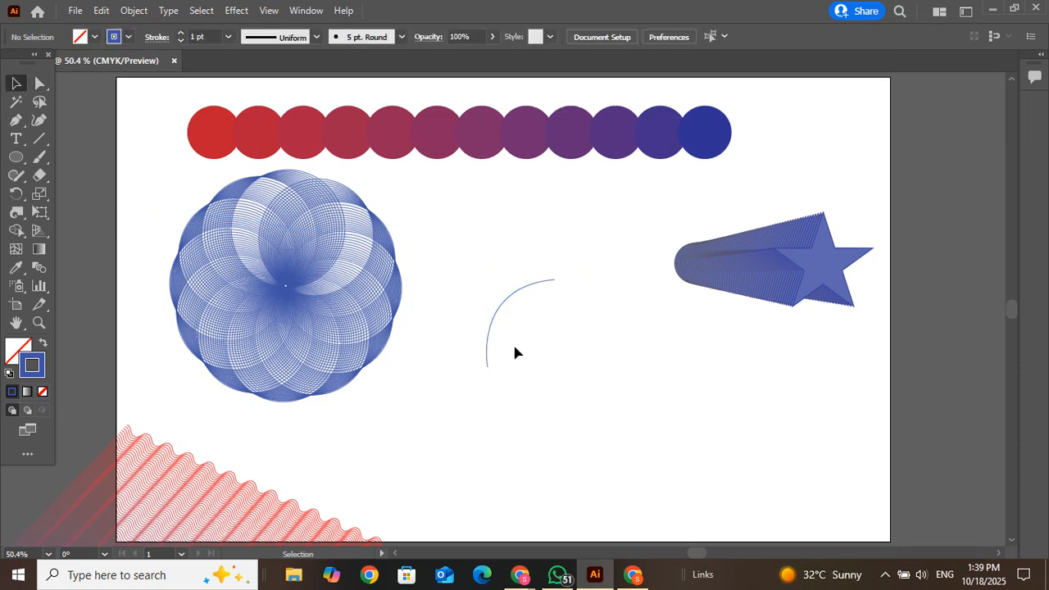
pyautogui.moveTo(529, 576)
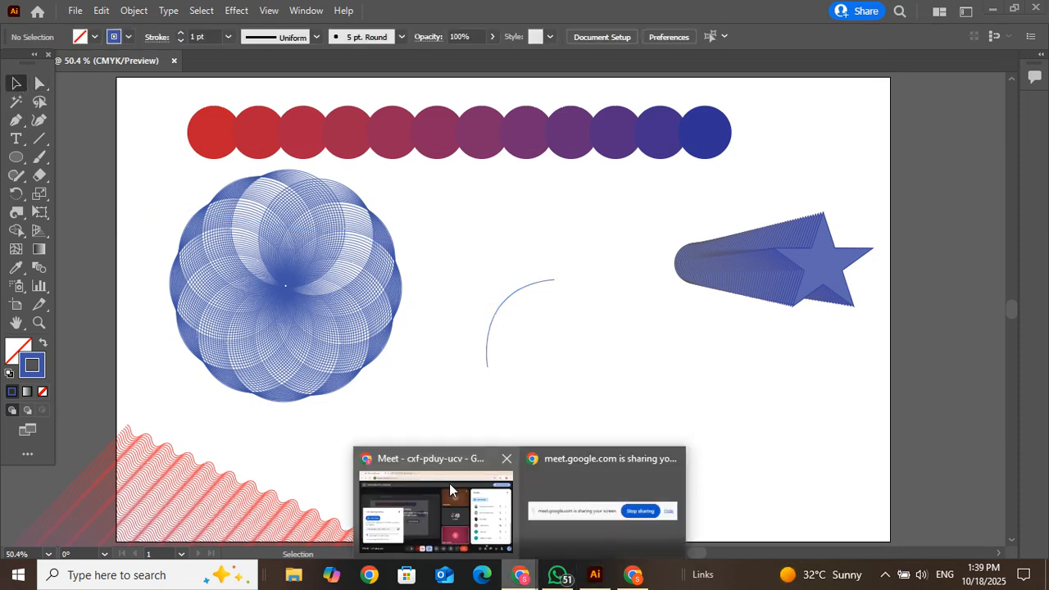
pyautogui.click(450, 483)
pyautogui.moveTo(1031, 376); pyautogui.dragTo(1014, 241)
pyautogui.scroll(-5, 1011, 478)
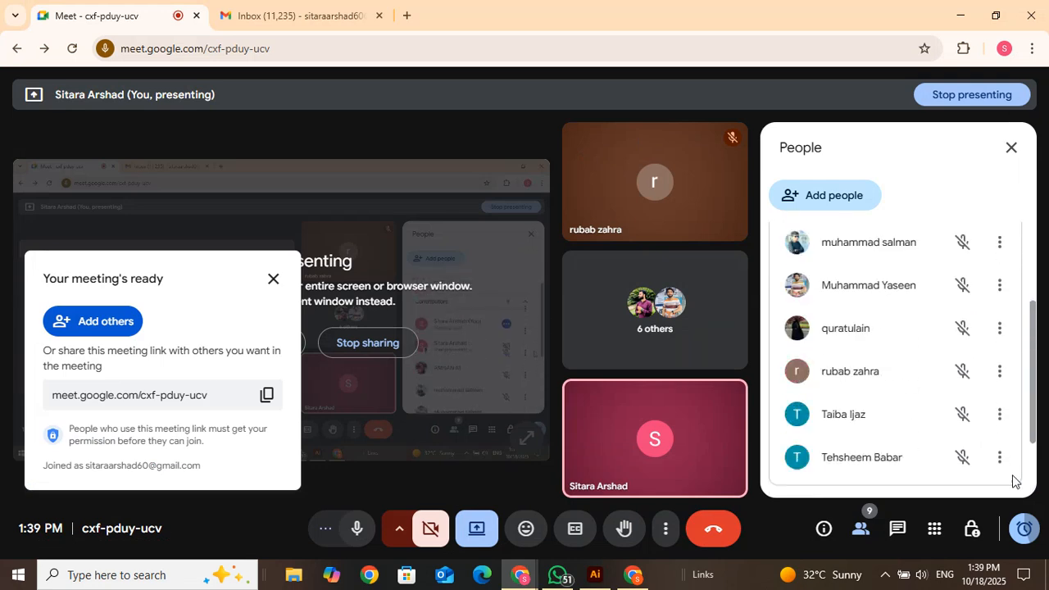
pyautogui.scroll(5, 1012, 260)
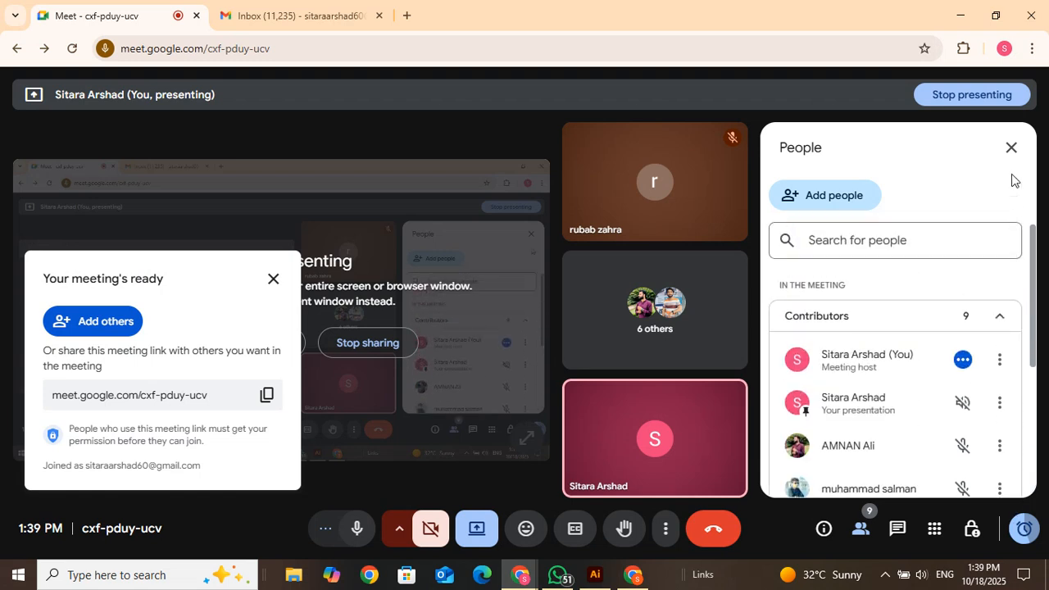
pyautogui.click(959, 16)
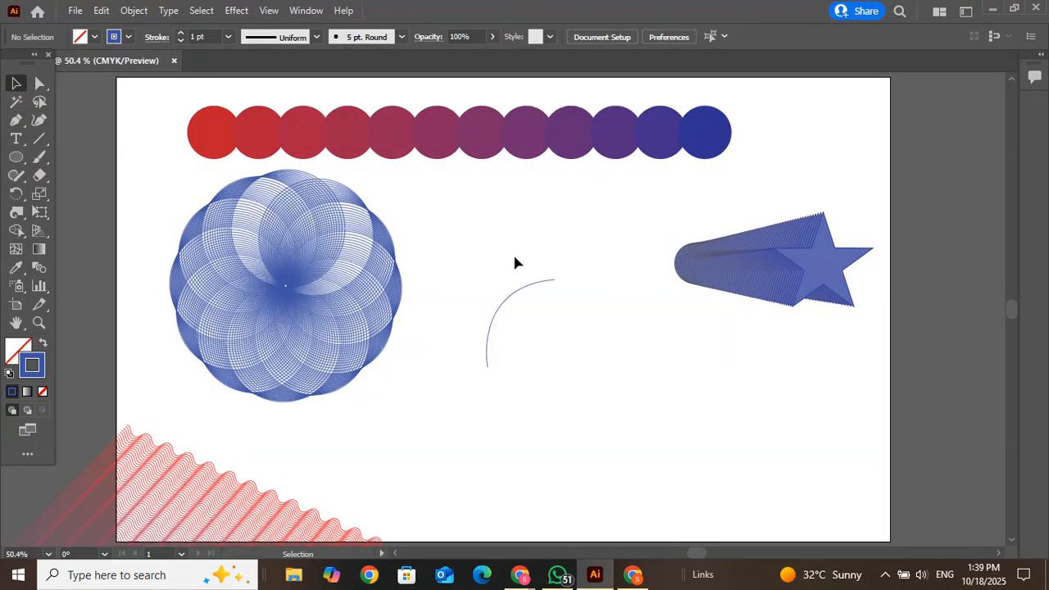
# Make a vertically reflected copy of the arc via Transform > Reflect.
pyautogui.click(512, 307)
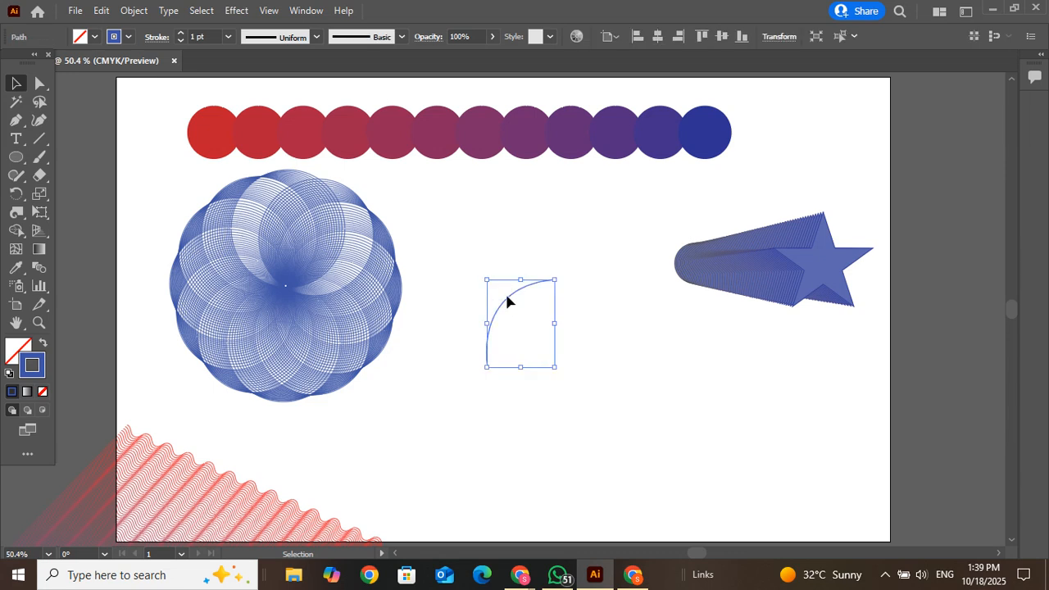
pyautogui.rightClick(507, 298)
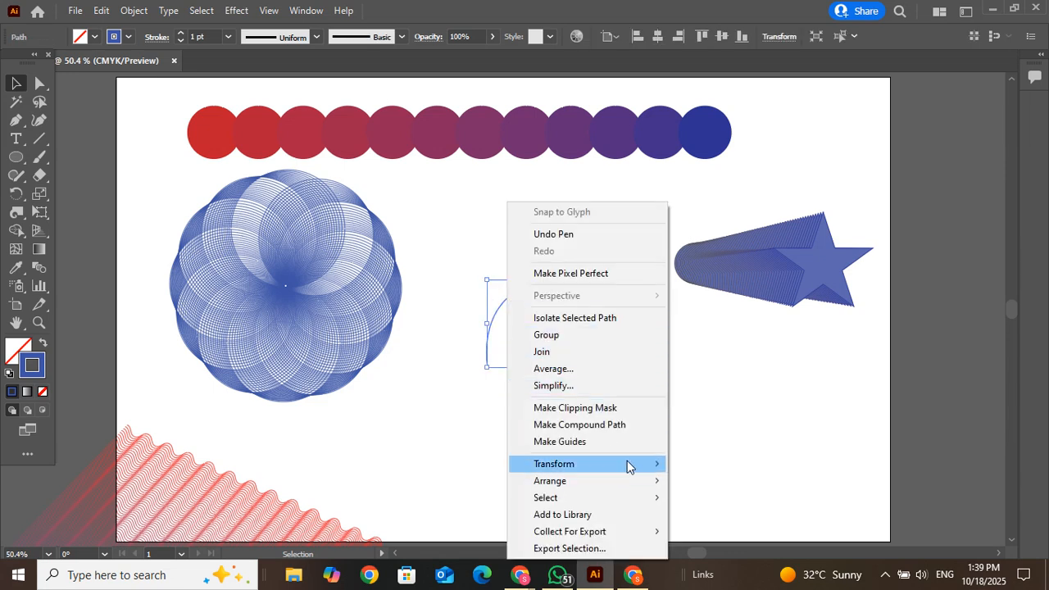
pyautogui.moveTo(628, 467)
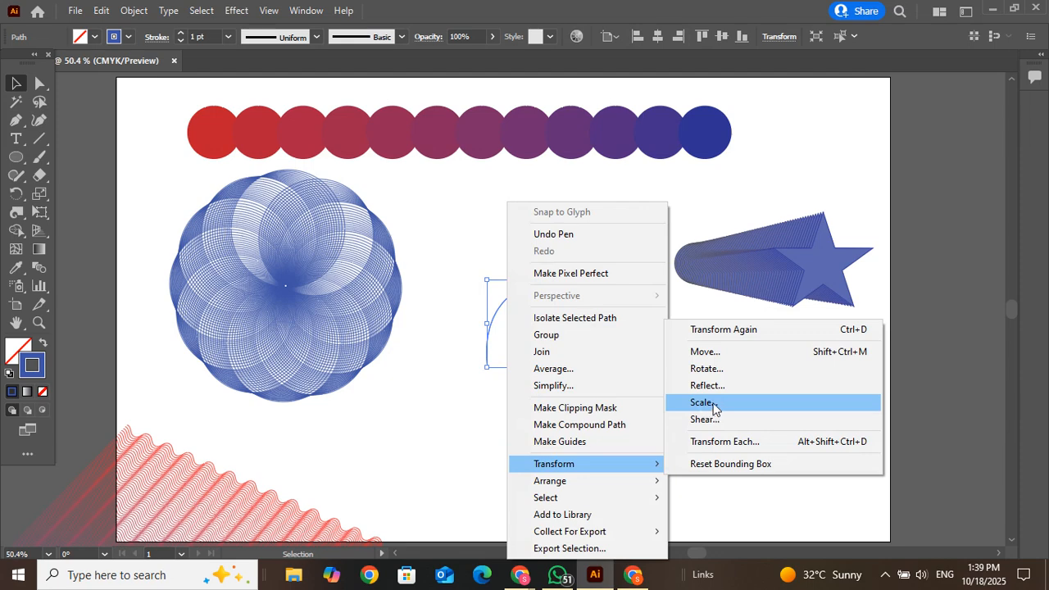
pyautogui.click(738, 387)
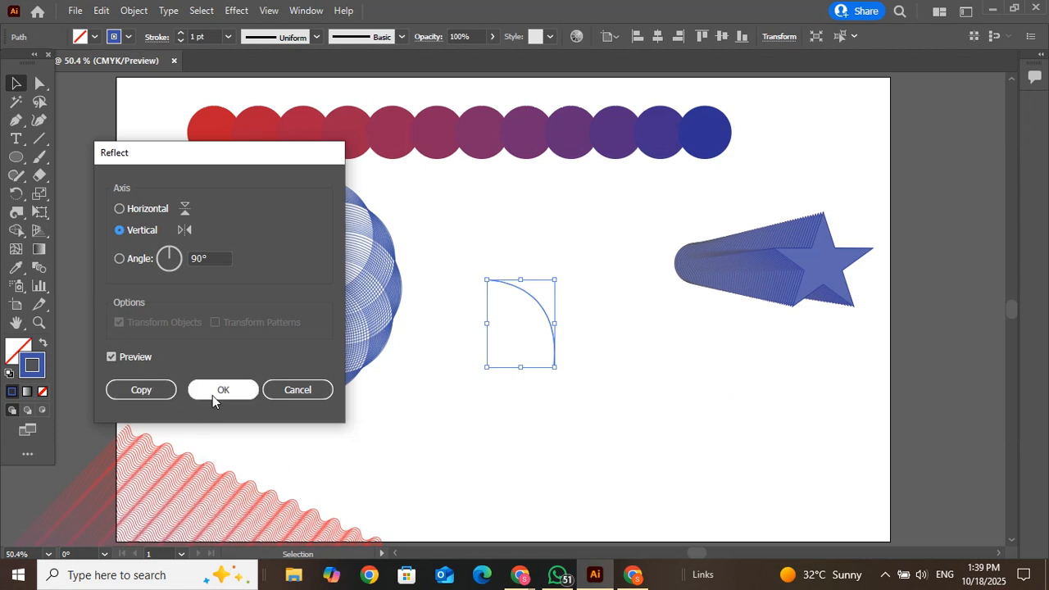
pyautogui.click(138, 395)
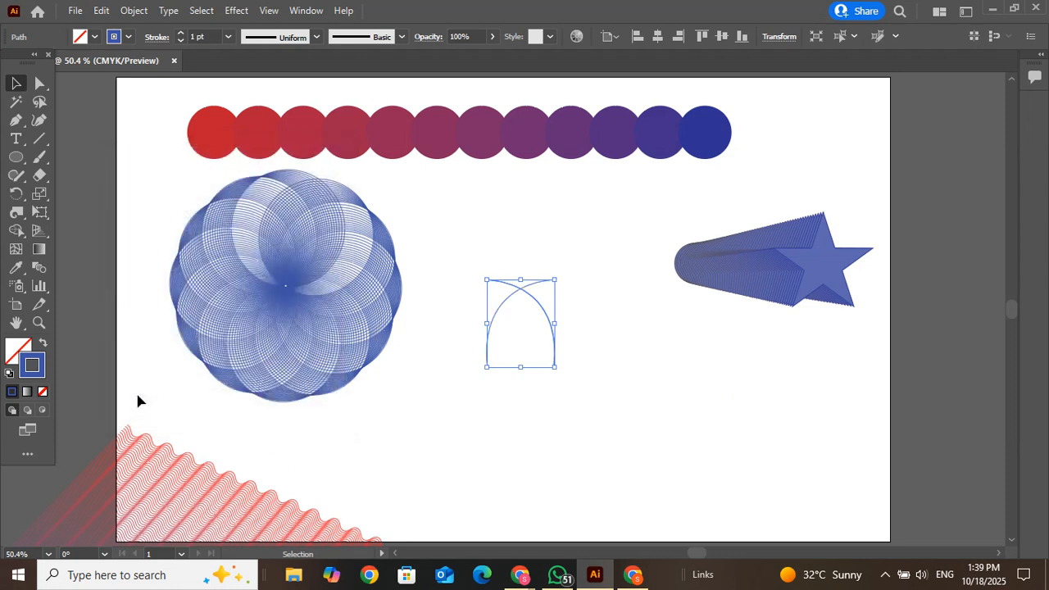
# Rotate the arc pair to a tilt and enlarge the leaf slightly.
pyautogui.moveTo(562, 369); pyautogui.dragTo(470, 391)
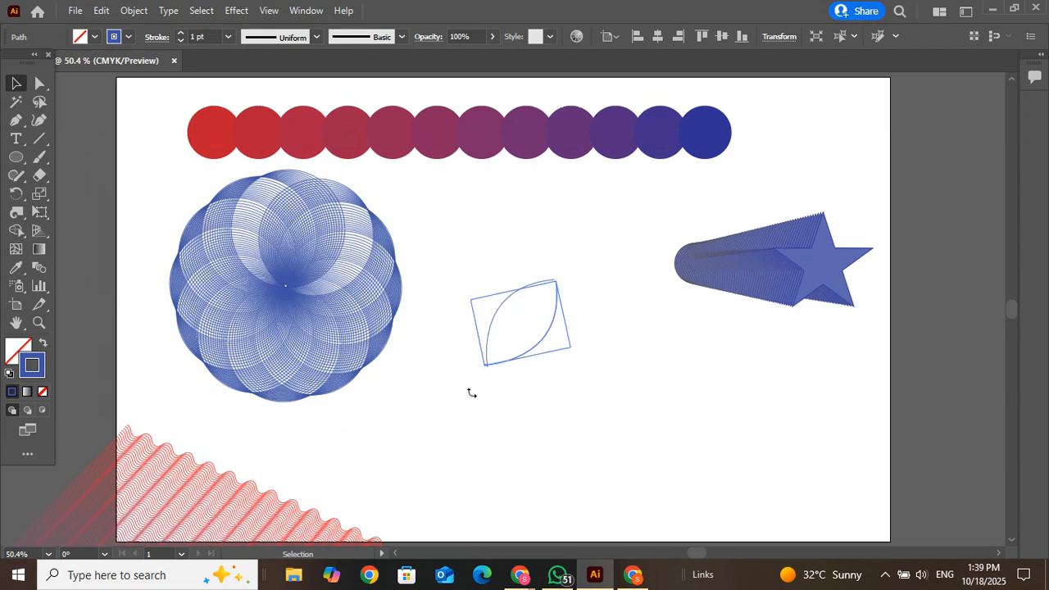
pyautogui.click(553, 324)
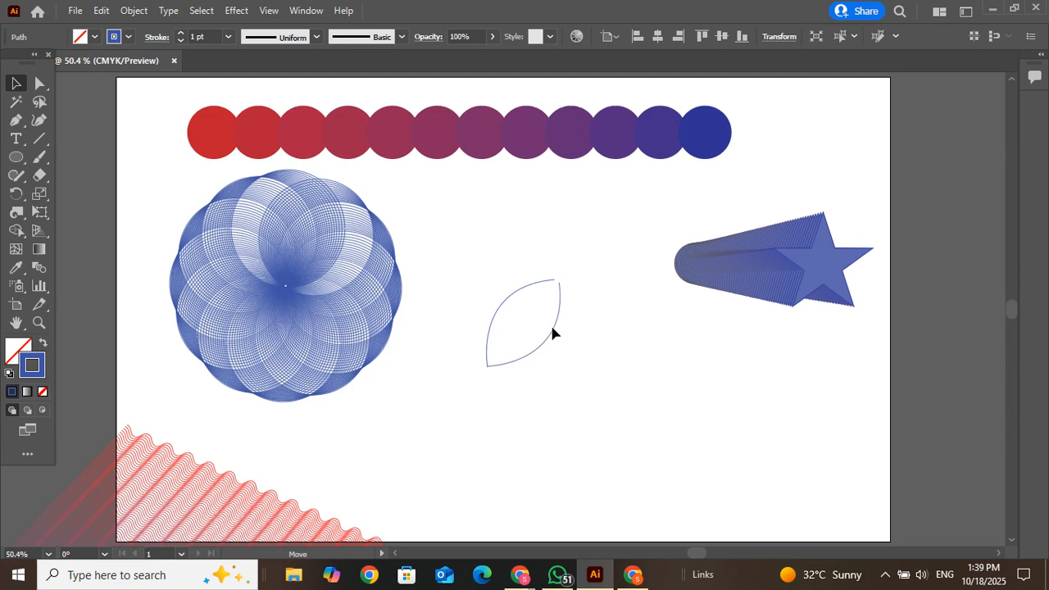
pyautogui.click(552, 324)
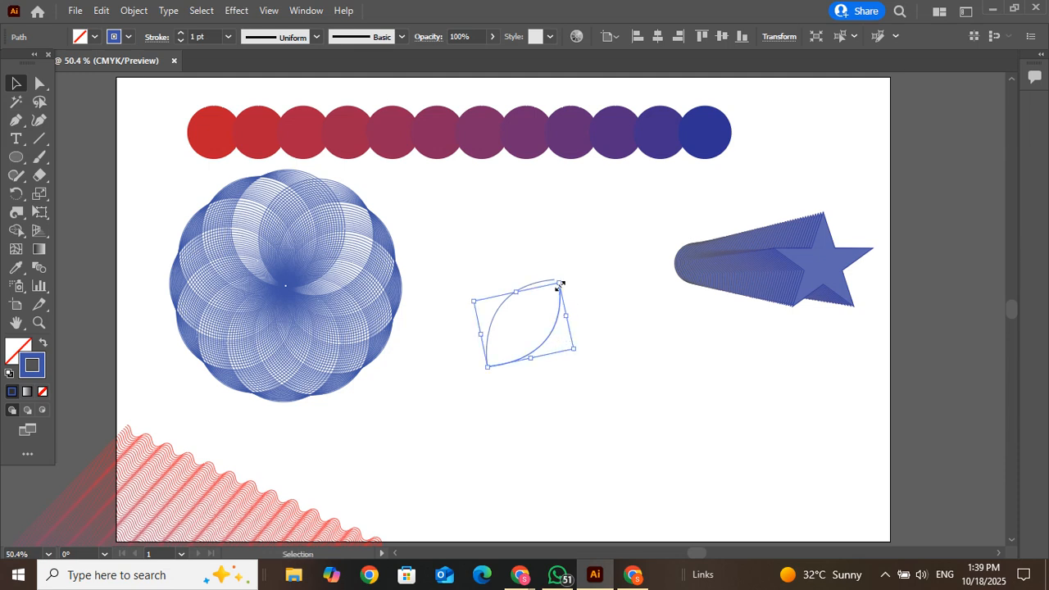
pyautogui.moveTo(559, 284); pyautogui.dragTo(562, 280)
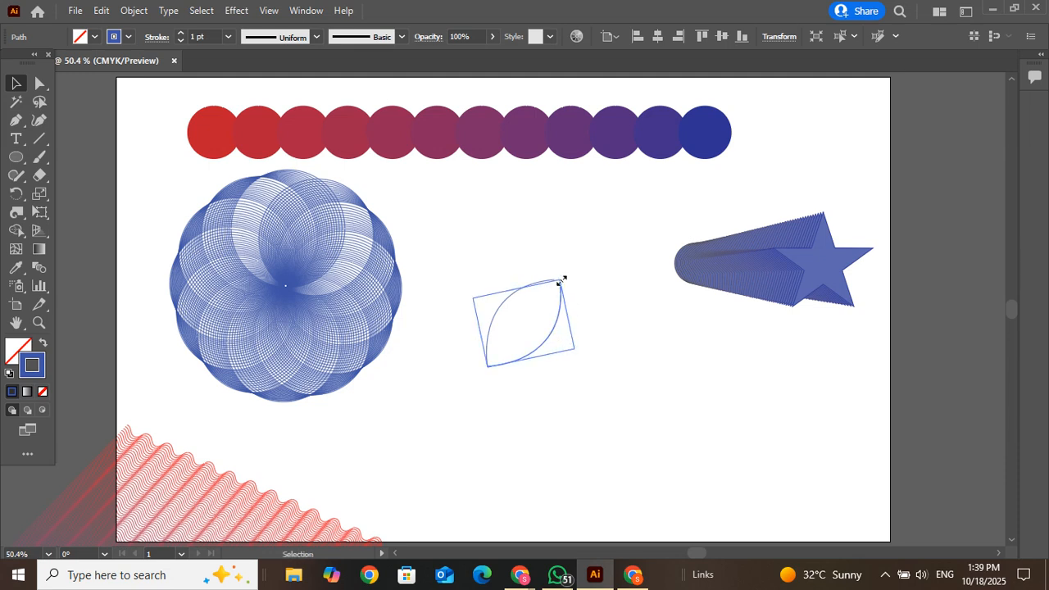
pyautogui.click(611, 312)
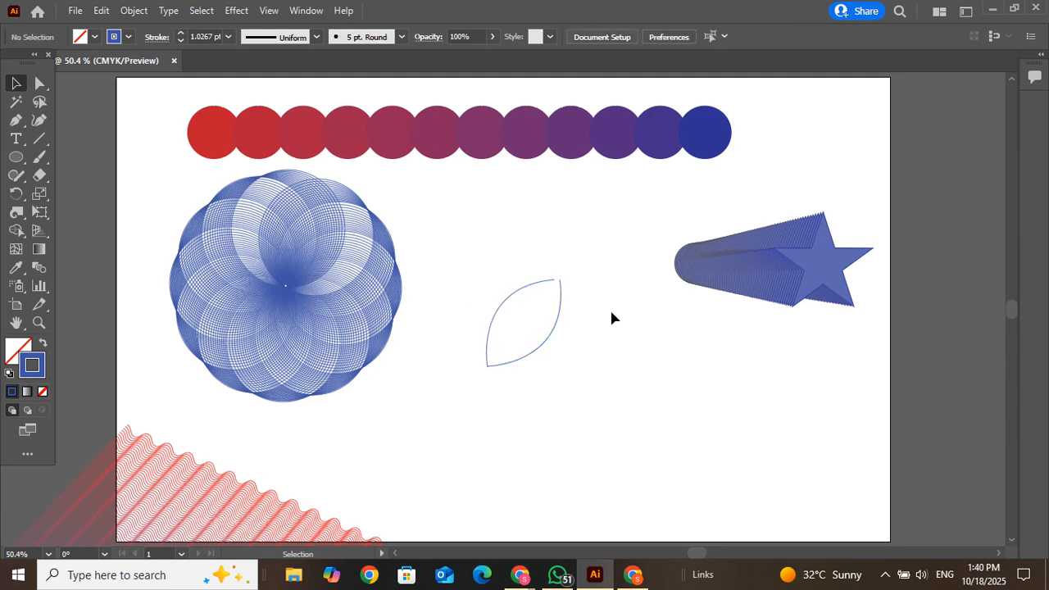
# Nudge the leaf's top anchor slightly right with Direct Selection, then reselect the leaf.
pyautogui.click(537, 291)
pyautogui.click(40, 83)
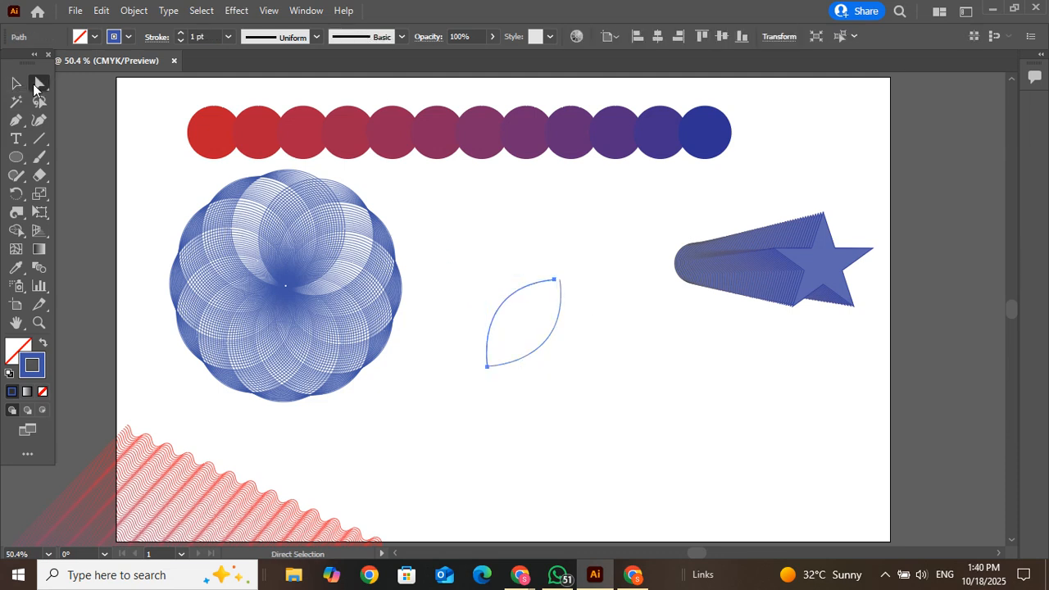
pyautogui.click(555, 280)
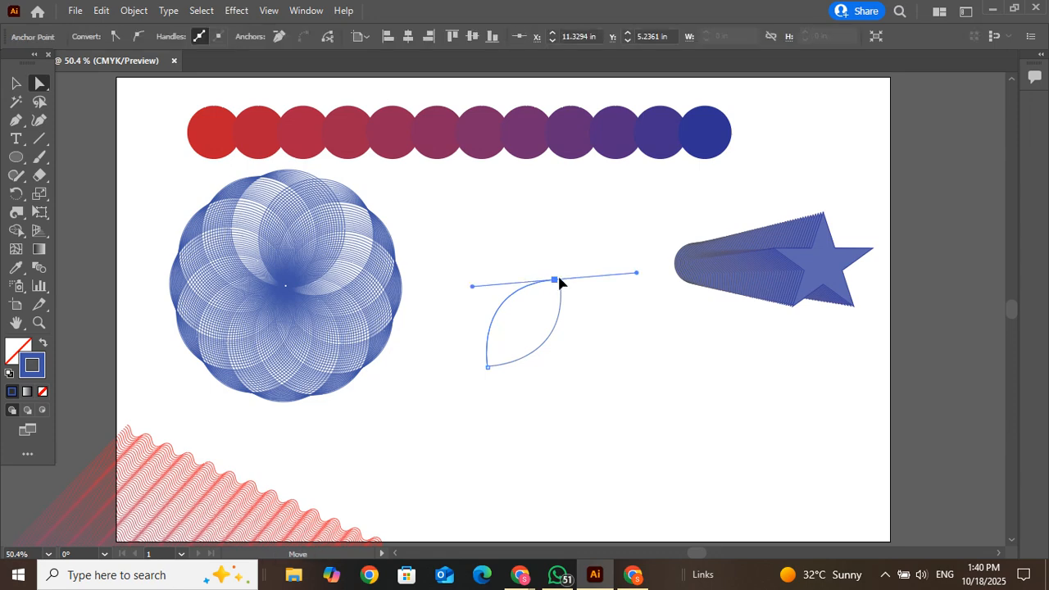
pyautogui.moveTo(558, 281); pyautogui.dragTo(562, 281)
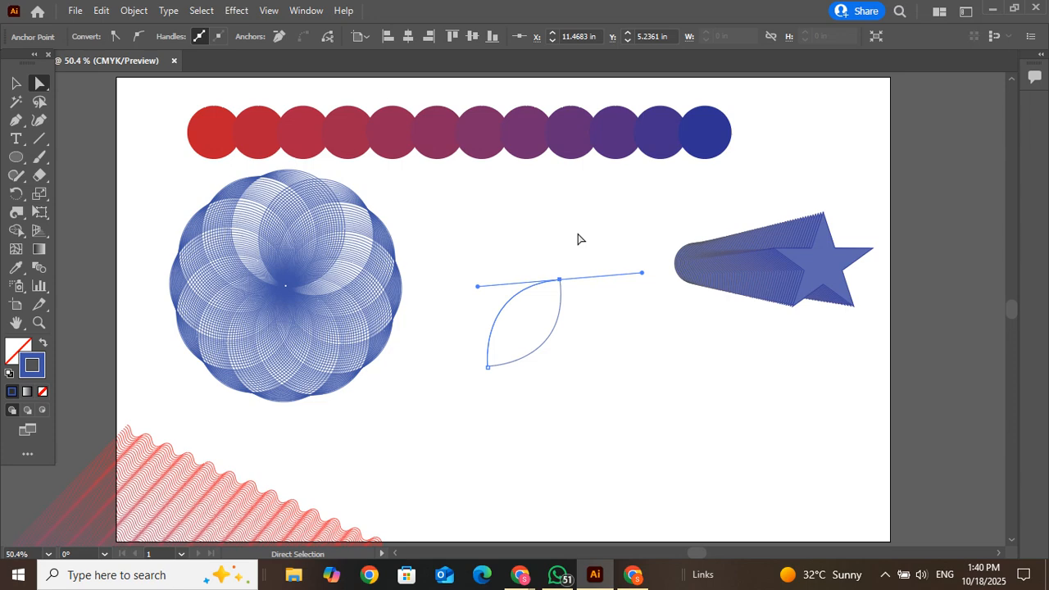
pyautogui.click(578, 239)
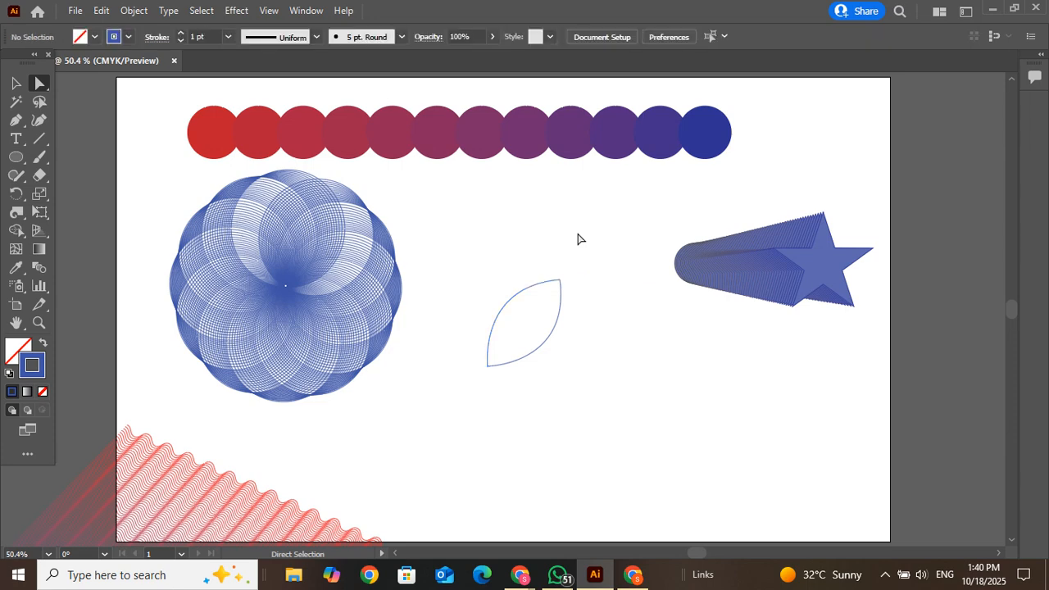
pyautogui.click(15, 82)
pyautogui.click(491, 295)
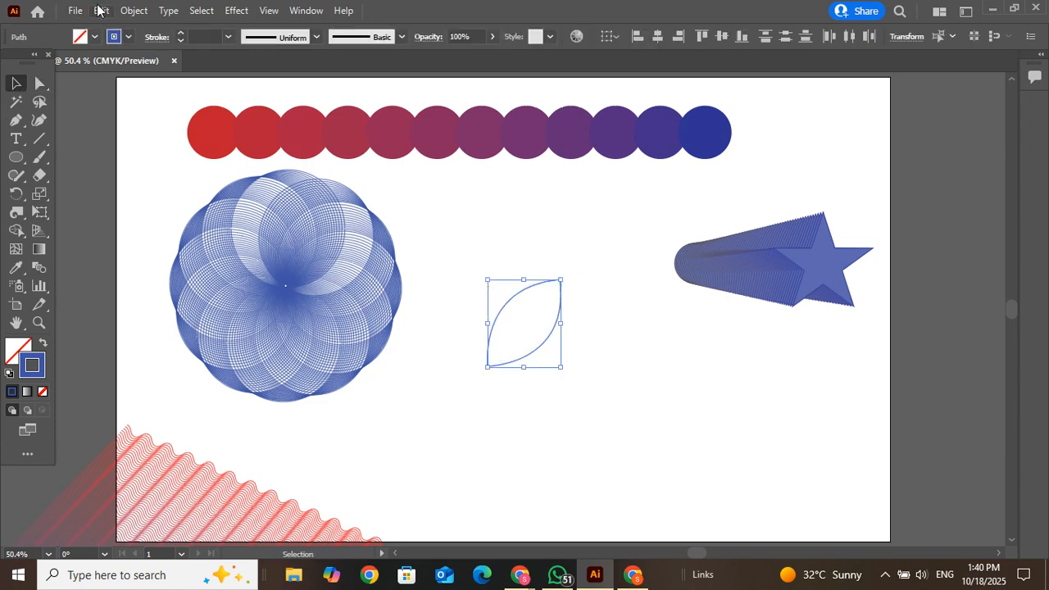
pyautogui.click(134, 10)
# Blend the two leaf arcs with Specified Steps raised to about 29, then shift the leaf up-right.
pyautogui.moveTo(263, 443)
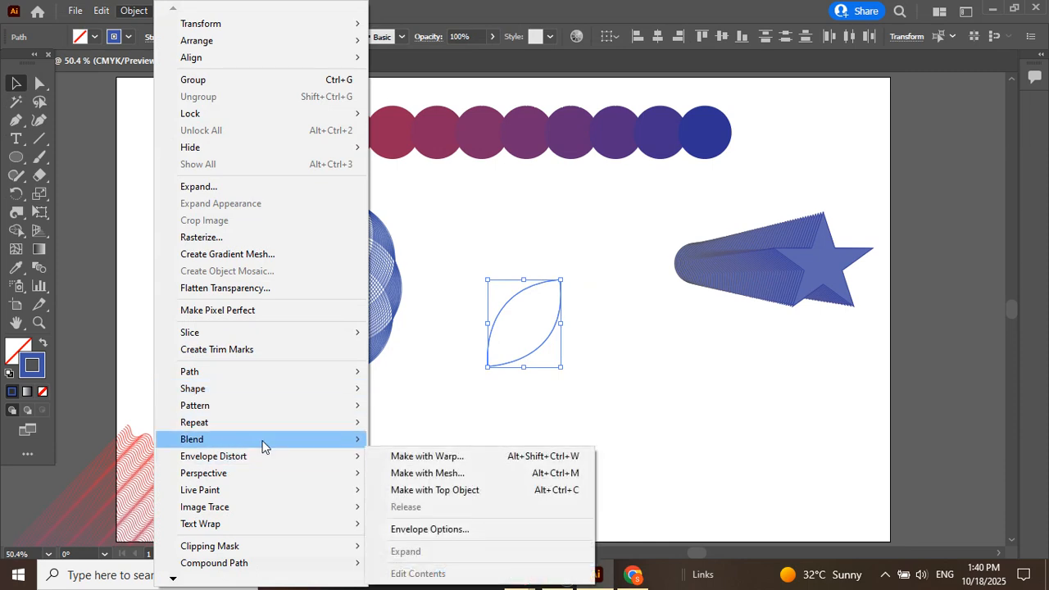
pyautogui.click(403, 437)
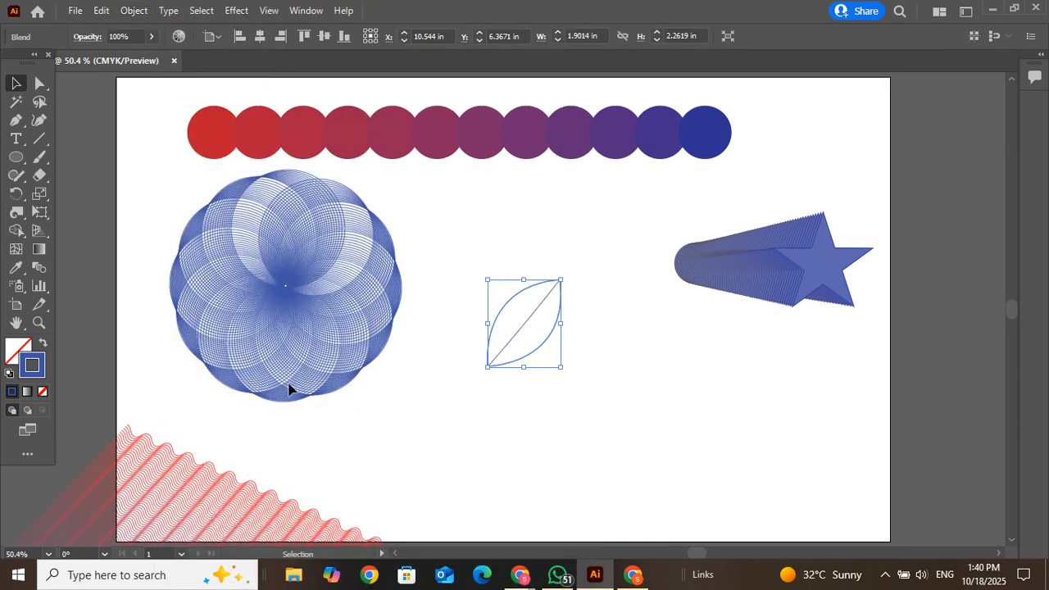
pyautogui.click(133, 9)
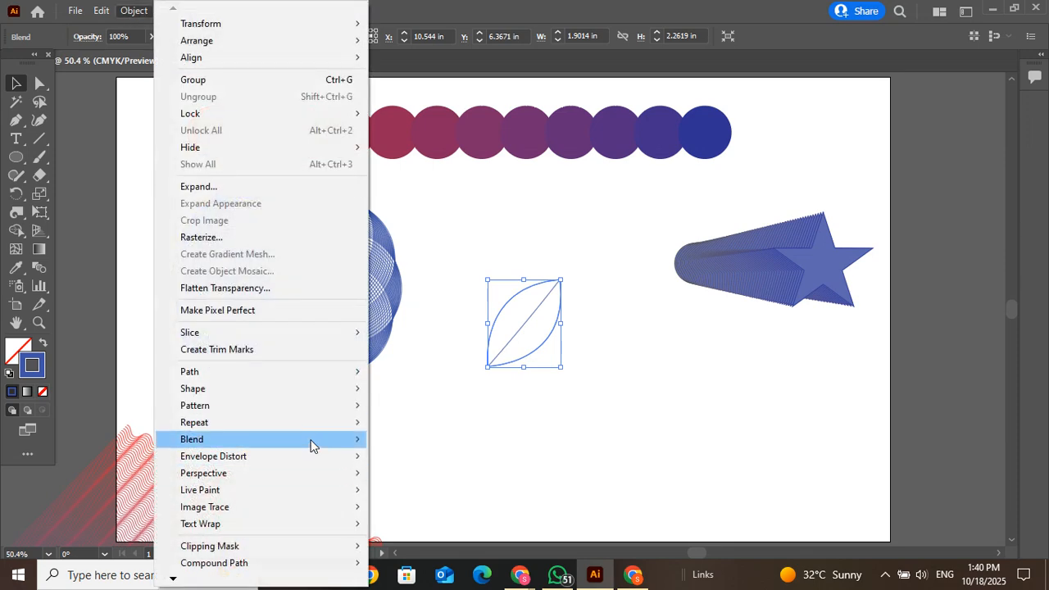
pyautogui.moveTo(313, 442)
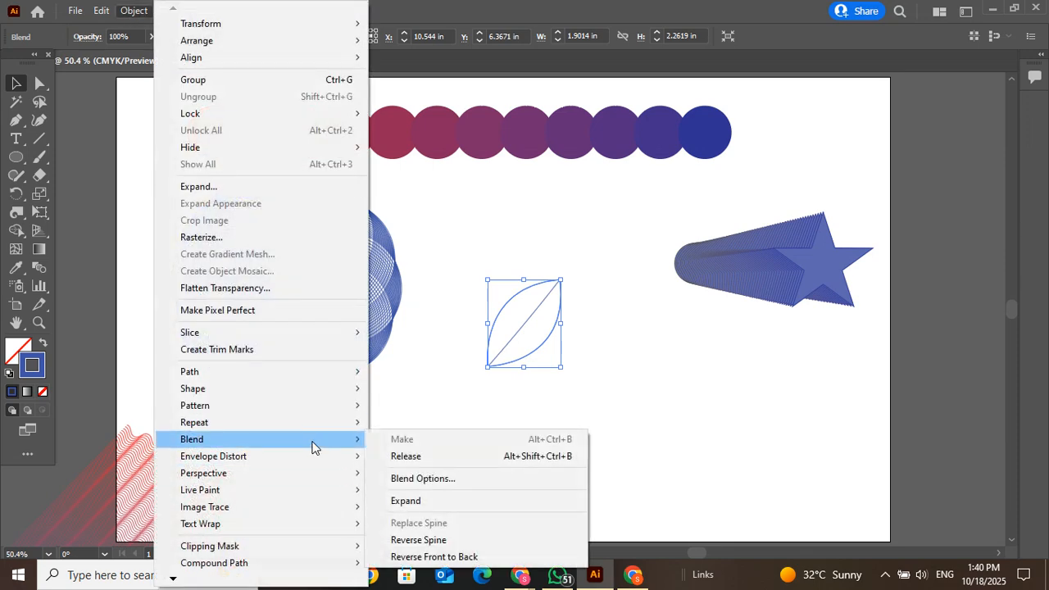
pyautogui.click(445, 480)
pyautogui.click(863, 101)
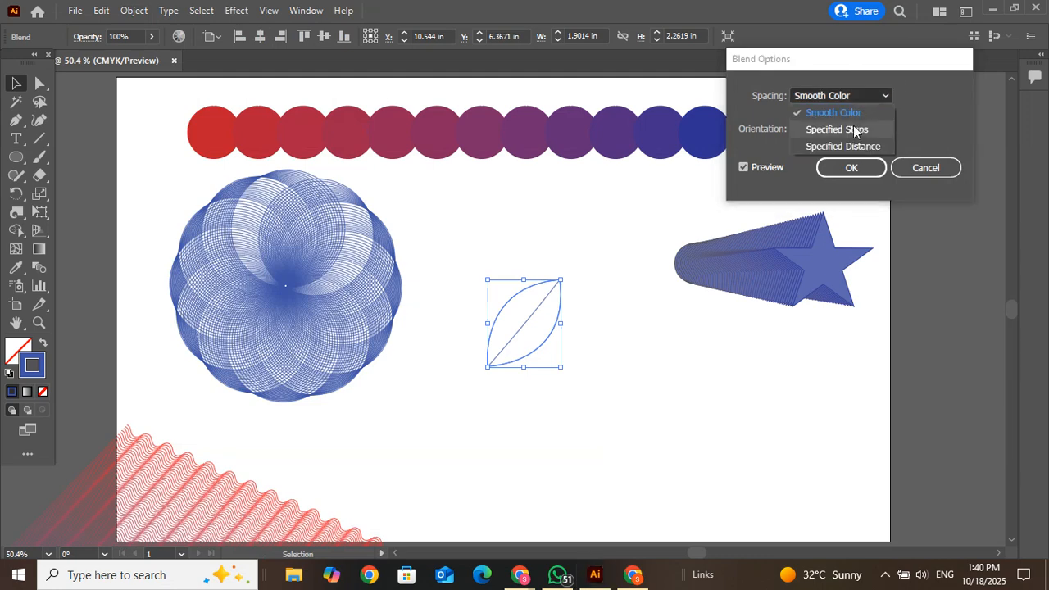
pyautogui.click(853, 126)
pyautogui.press('Up')
pyautogui.press('Up')
pyautogui.press('Up')
pyautogui.press('Up')
pyautogui.press('Up')
pyautogui.press('Up')
pyautogui.press('Up')
pyautogui.press('Up')
pyautogui.press('Up')
pyautogui.press('Up')
pyautogui.press('Up')
pyautogui.press('Up')
pyautogui.press('Up')
pyautogui.press('Up')
pyautogui.press('Up')
pyautogui.press('Up')
pyautogui.press('Up')
pyautogui.press('Up')
pyautogui.press('Up')
pyautogui.press('Up')
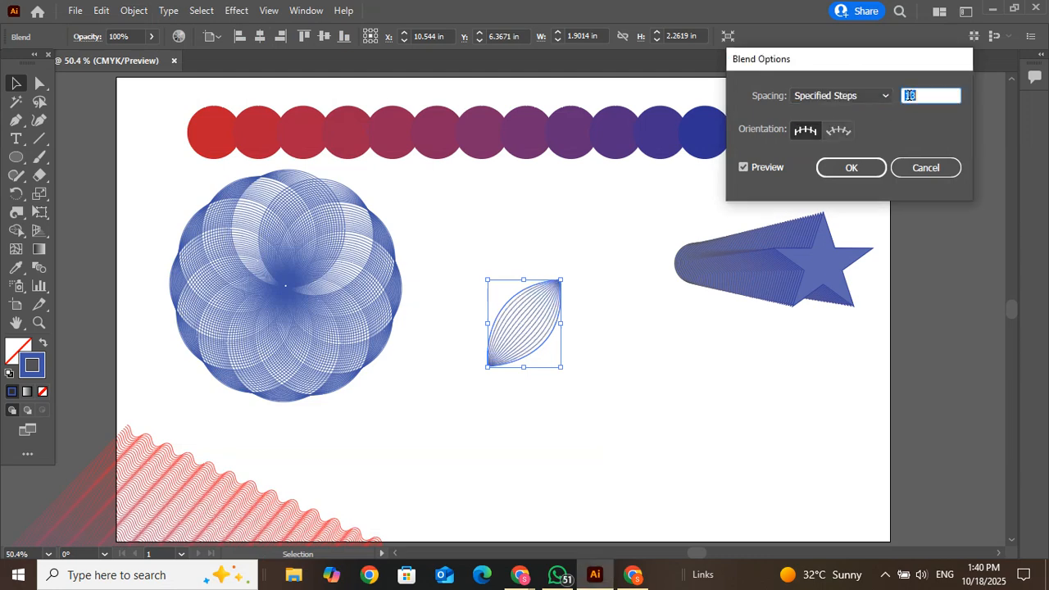
pyautogui.press('Up')
pyautogui.press('Up')
pyautogui.press('Up')
pyautogui.press('Up')
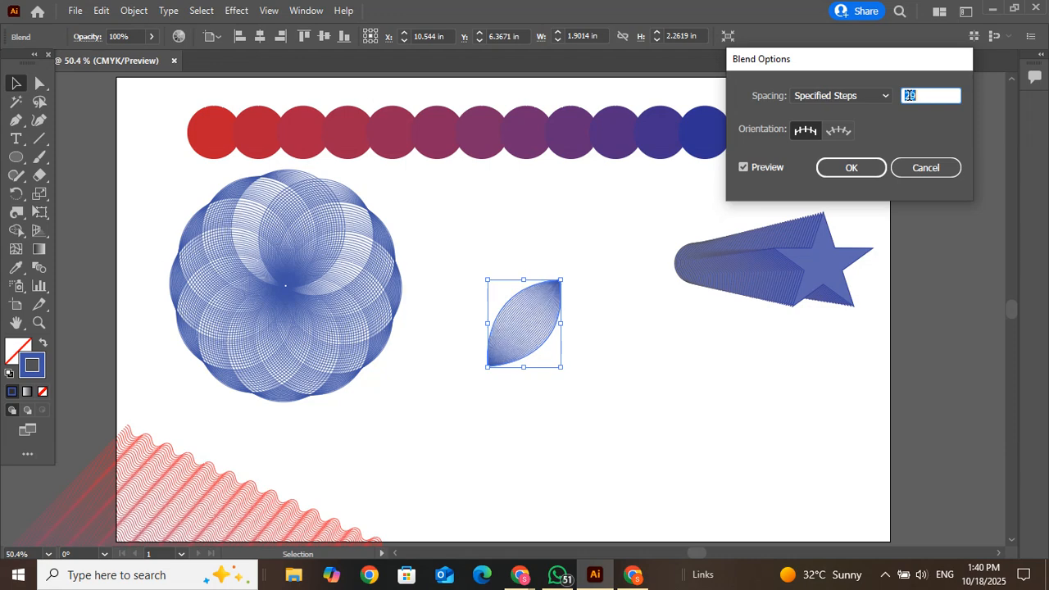
pyautogui.click(852, 168)
pyautogui.click(585, 420)
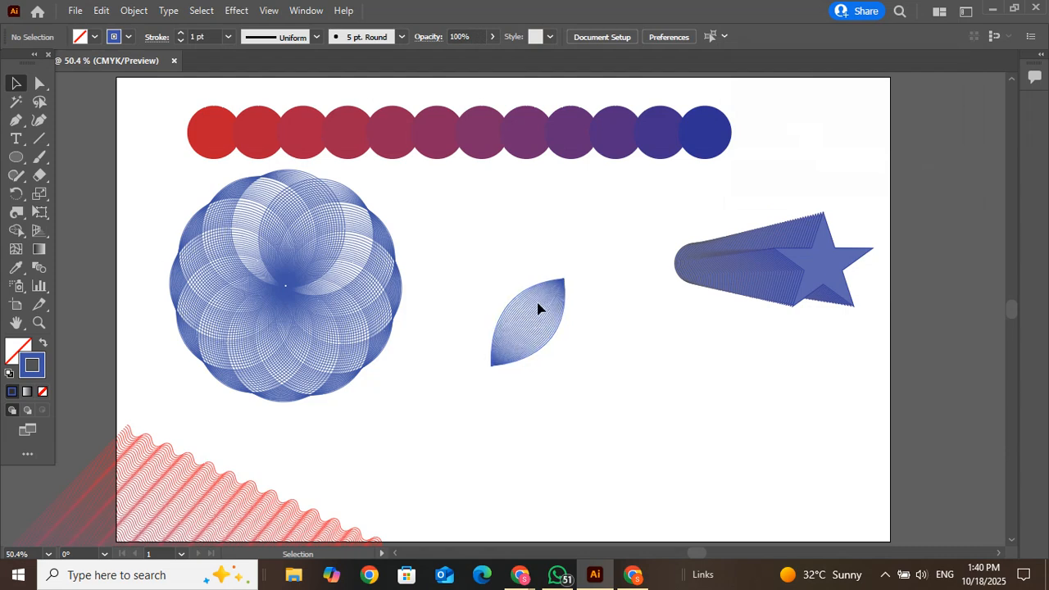
pyautogui.moveTo(538, 304); pyautogui.dragTo(562, 281)
# Copy the leaf blend rotated 30° around its bottom tip, repeating with Ctrl+D for more petals.
pyautogui.press('r')
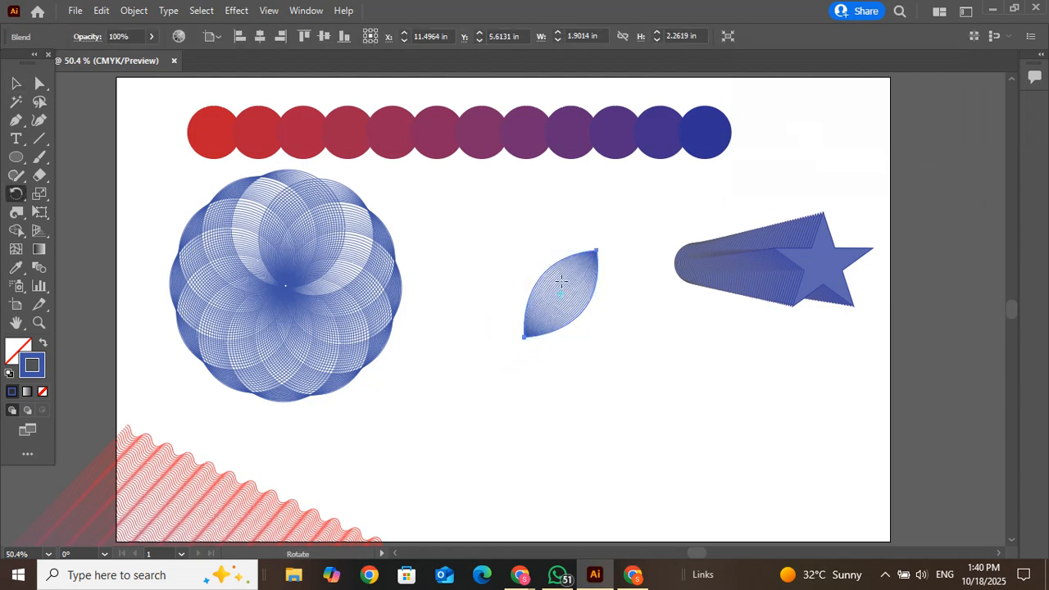
pyautogui.keyDown('alt'); pyautogui.click(525, 336); pyautogui.keyUp('alt')
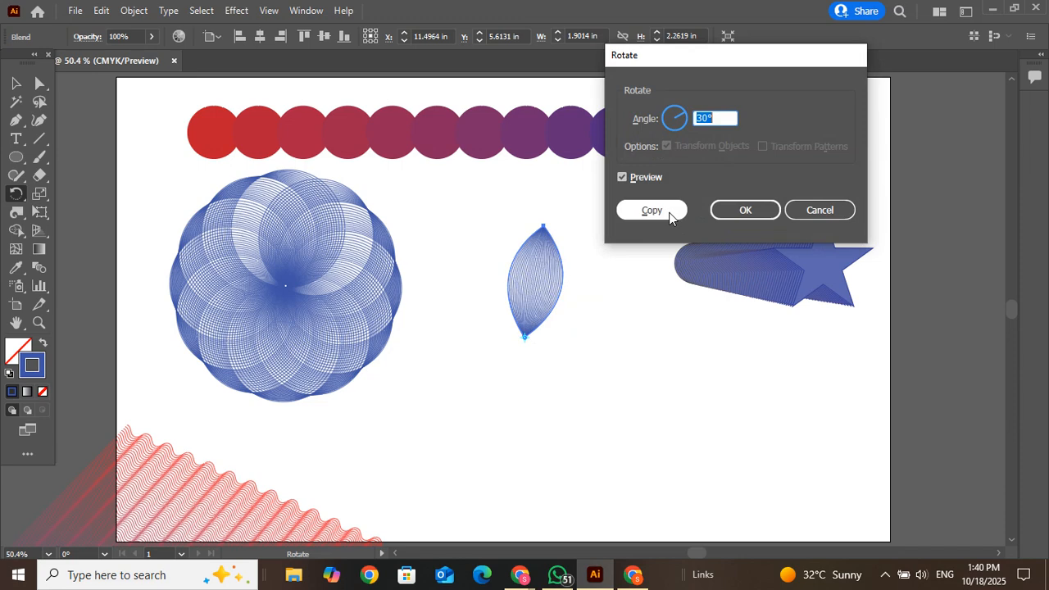
pyautogui.click(668, 213)
pyautogui.hotkey('ctrl', 'd')
pyautogui.hotkey('ctrl', 'd')
pyautogui.hotkey('ctrl', 'd')
pyautogui.hotkey('ctrl', 'd')
pyautogui.hotkey('ctrl', 'd')
pyautogui.hotkey('ctrl', 'd')
pyautogui.hotkey('ctrl', 'd')
pyautogui.hotkey('ctrl', 'd')
pyautogui.hotkey('ctrl', 'd')
pyautogui.hotkey('ctrl', 'd')
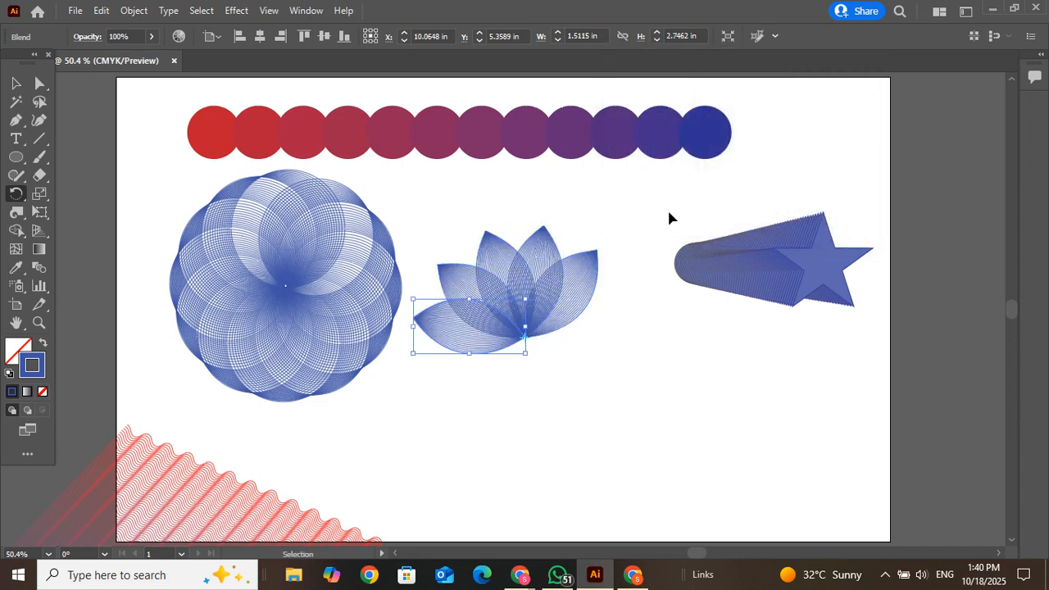
pyautogui.hotkey('ctrl', 'd')
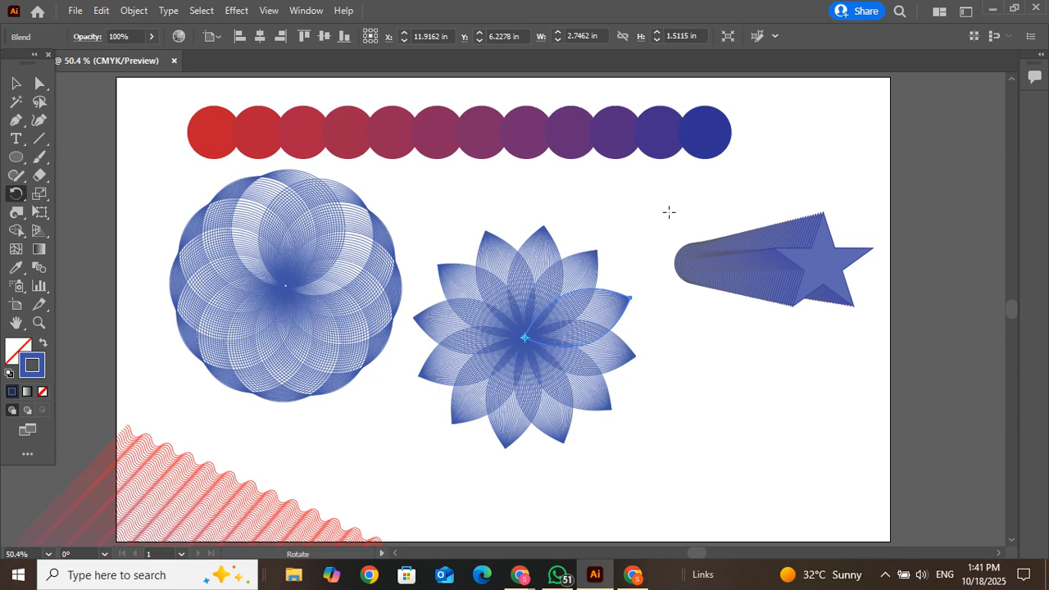
# Select a petal and undo the rotated copies and the blend, leaving the plain leaf curves.
pyautogui.click(16, 83)
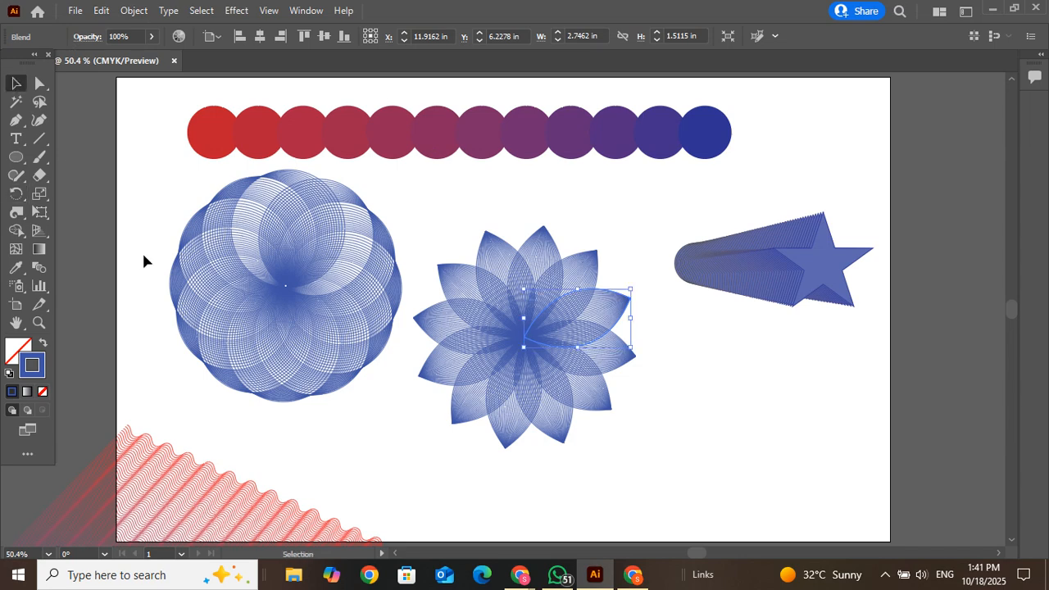
pyautogui.click(329, 449)
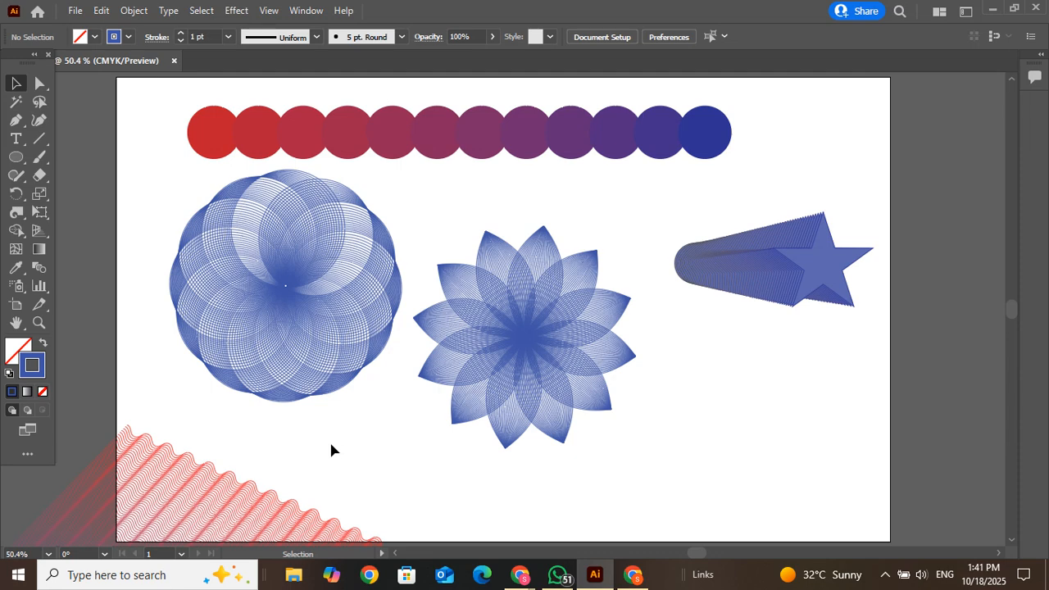
pyautogui.click(513, 326)
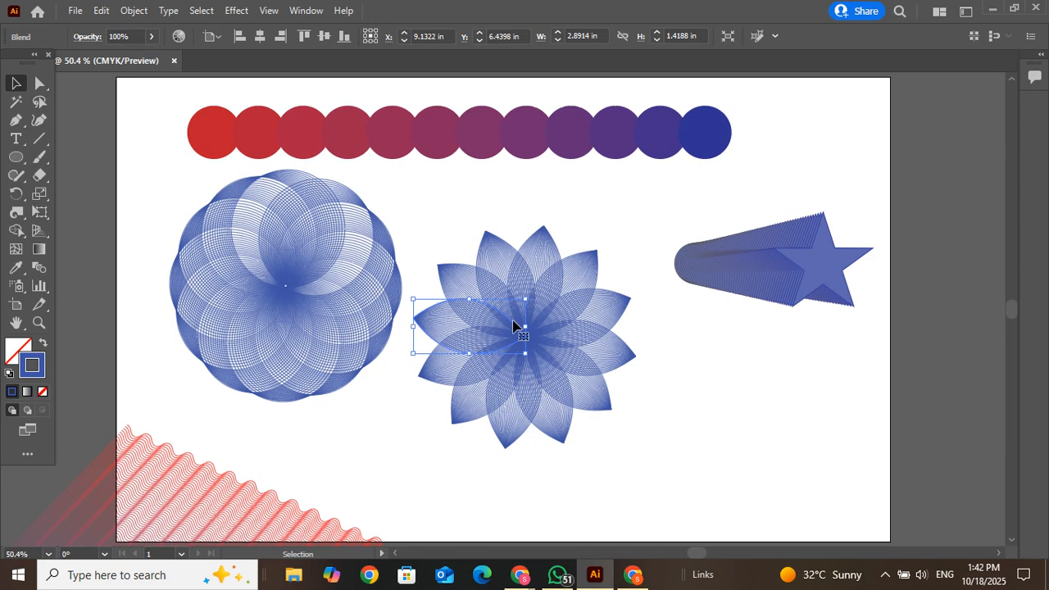
pyautogui.hotkey('ctrl', 'z')
pyautogui.hotkey('ctrl', 'z')
pyautogui.hotkey('ctrl', 'z')
pyautogui.hotkey('ctrl', 'z')
pyautogui.hotkey('ctrl', 'z')
pyautogui.hotkey('ctrl', 'z')
pyautogui.hotkey('ctrl', 'z')
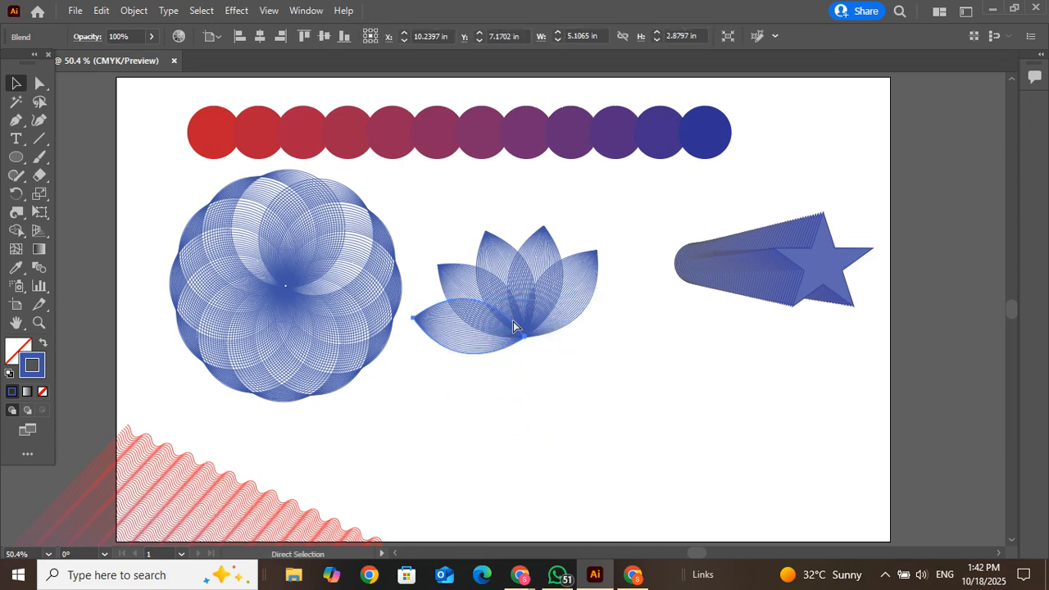
pyautogui.hotkey('ctrl', 'z')
pyautogui.hotkey('ctrl', 'z')
pyautogui.hotkey('ctrl', 'z')
pyautogui.hotkey('ctrl', 'z')
pyautogui.click(513, 326)
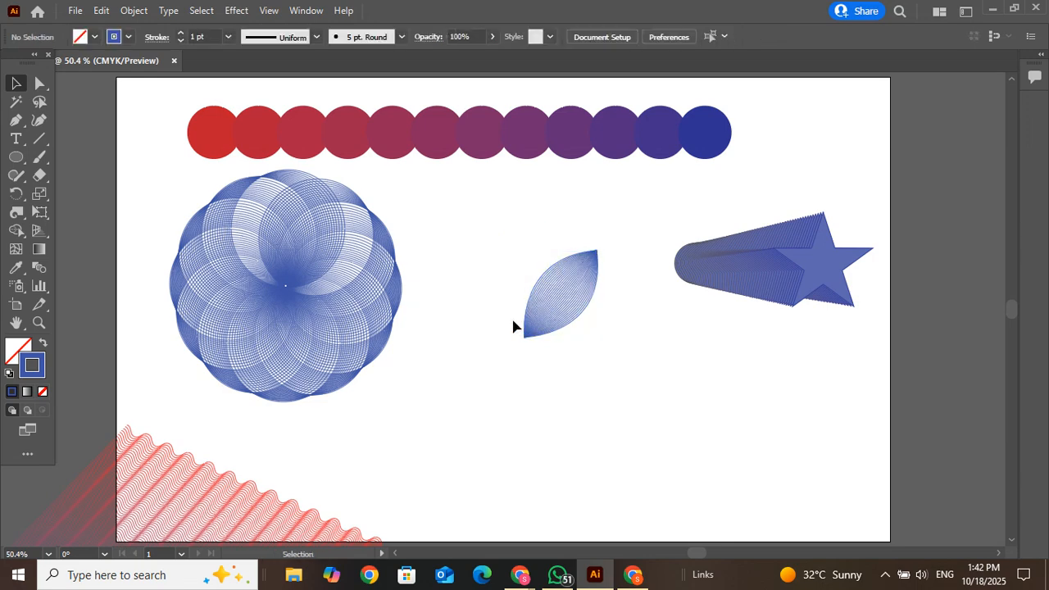
pyautogui.hotkey('ctrl', 'z')
pyautogui.hotkey('ctrl', 'z')
pyautogui.hotkey('ctrl', 'z')
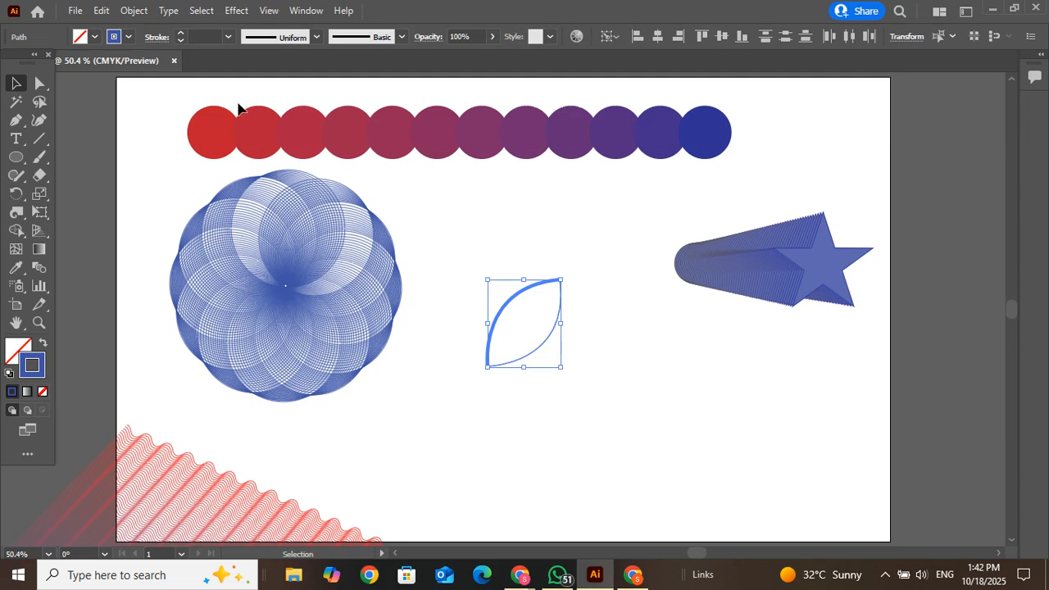
# Marquee-select the leaf outline and delete it.
pyautogui.click(465, 236)
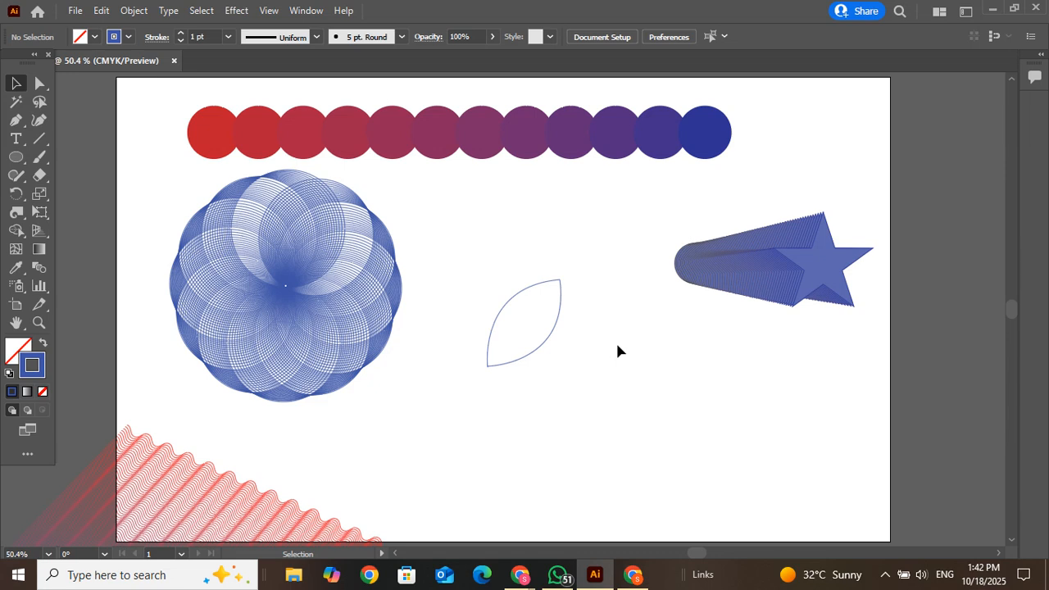
pyautogui.moveTo(503, 271); pyautogui.dragTo(579, 394)
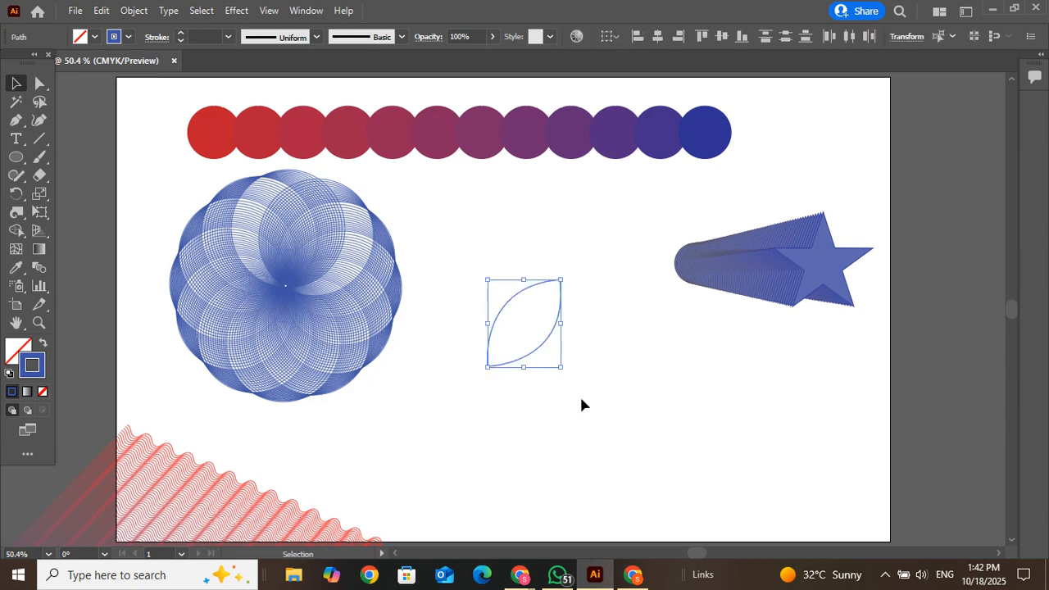
pyautogui.press('Delete')
# Draw a new two-point curved arc with the Pen and reselect it.
pyautogui.click(15, 120)
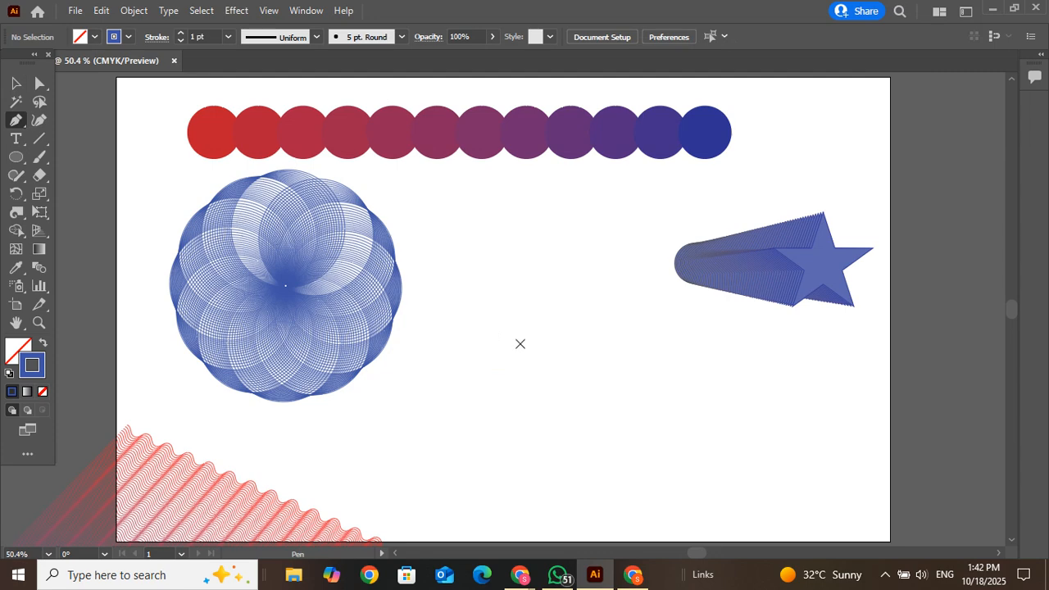
pyautogui.click(520, 343)
pyautogui.moveTo(581, 280); pyautogui.dragTo(648, 278)
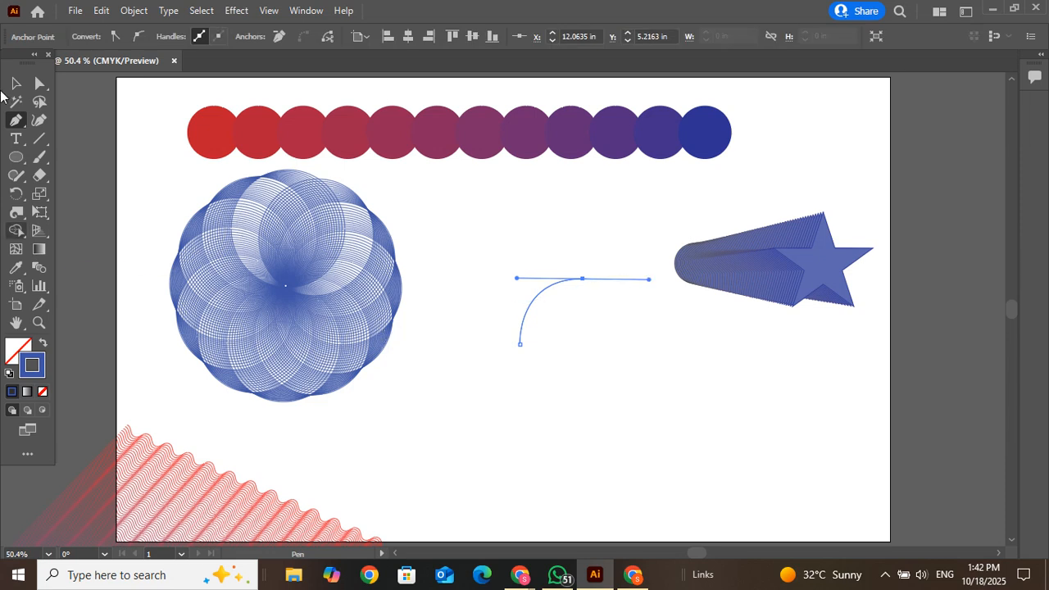
pyautogui.click(15, 82)
pyautogui.click(579, 247)
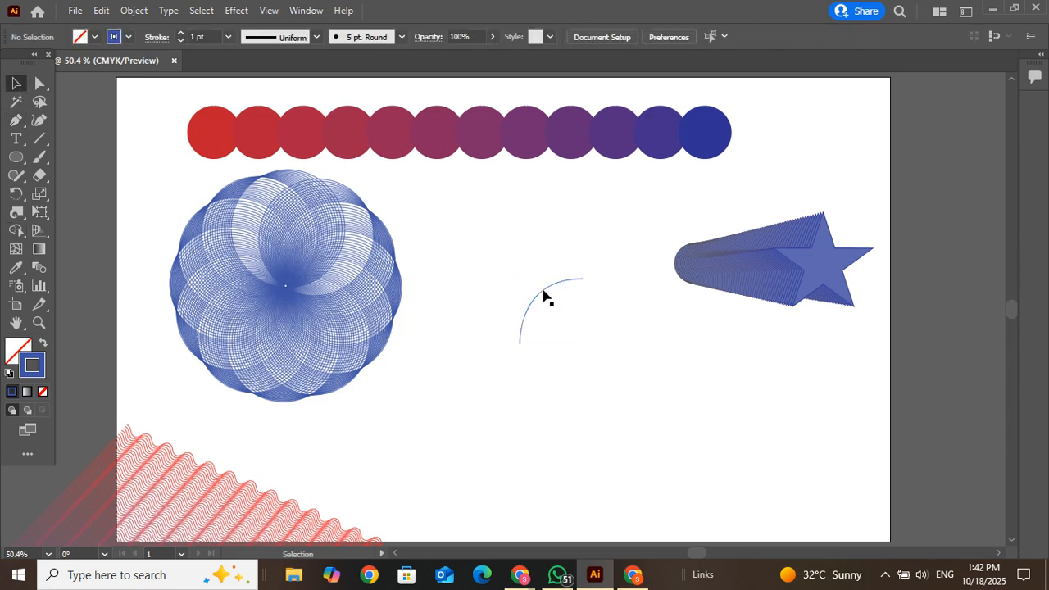
pyautogui.click(543, 296)
# Add a vertically reflected copy of the arc and rotate the pair into an upright leaf.
pyautogui.rightClick(544, 295)
pyautogui.moveTo(692, 482)
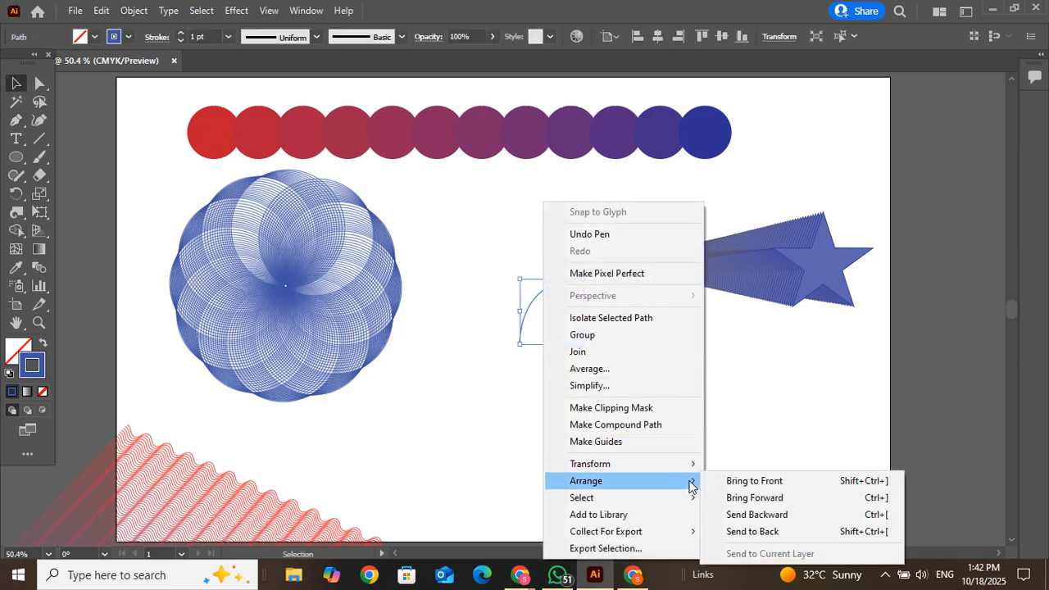
pyautogui.moveTo(688, 464)
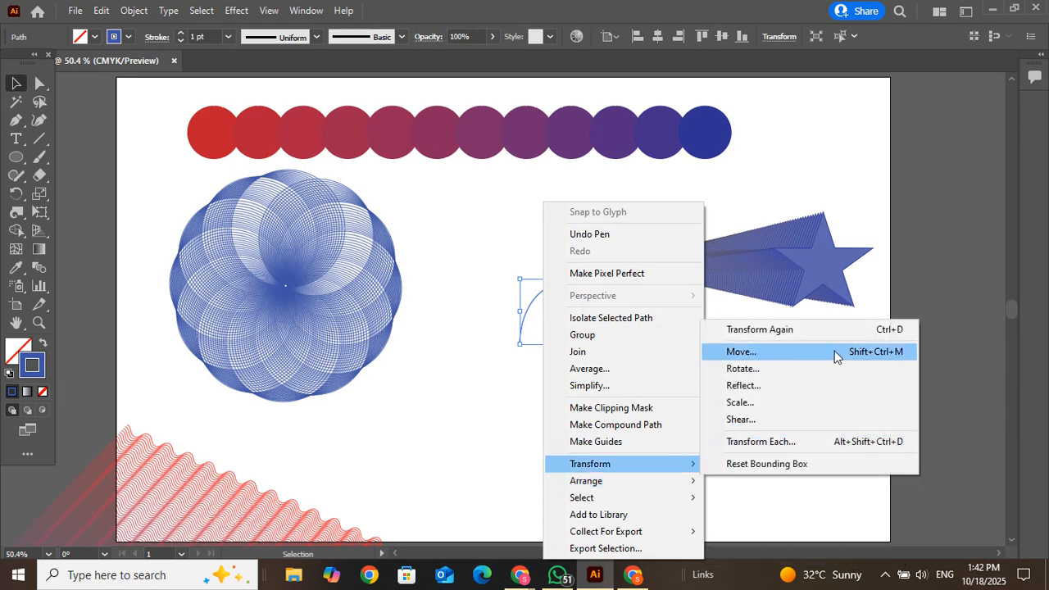
pyautogui.click(824, 385)
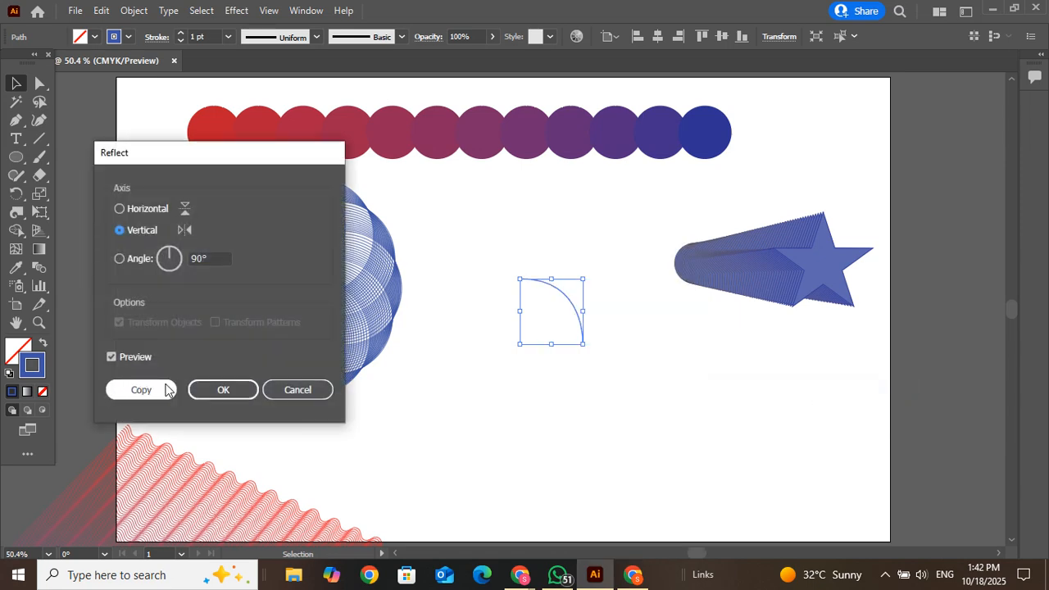
pyautogui.click(167, 389)
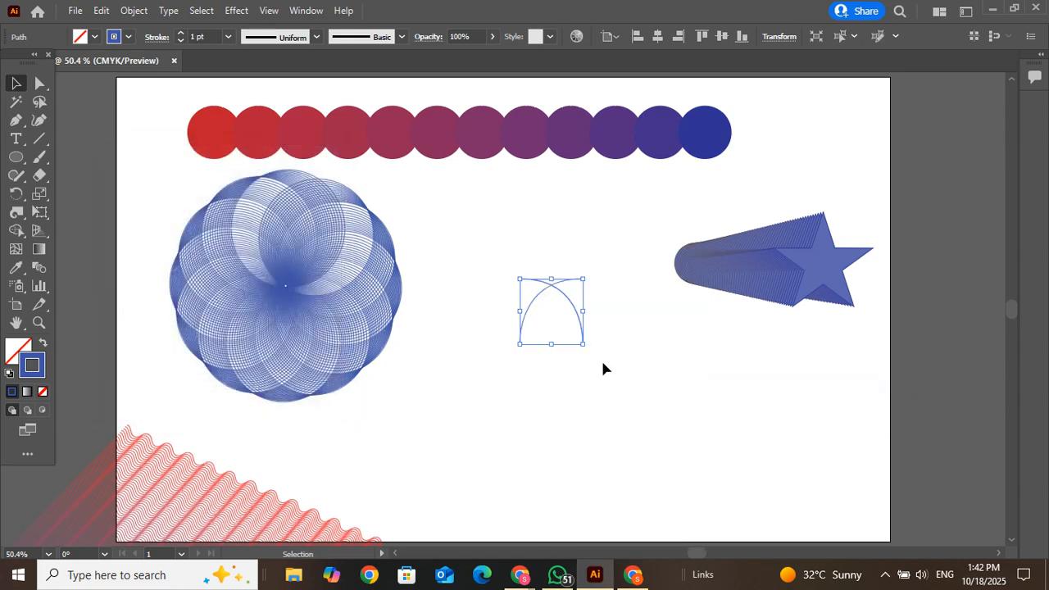
pyautogui.moveTo(582, 346); pyautogui.dragTo(492, 382)
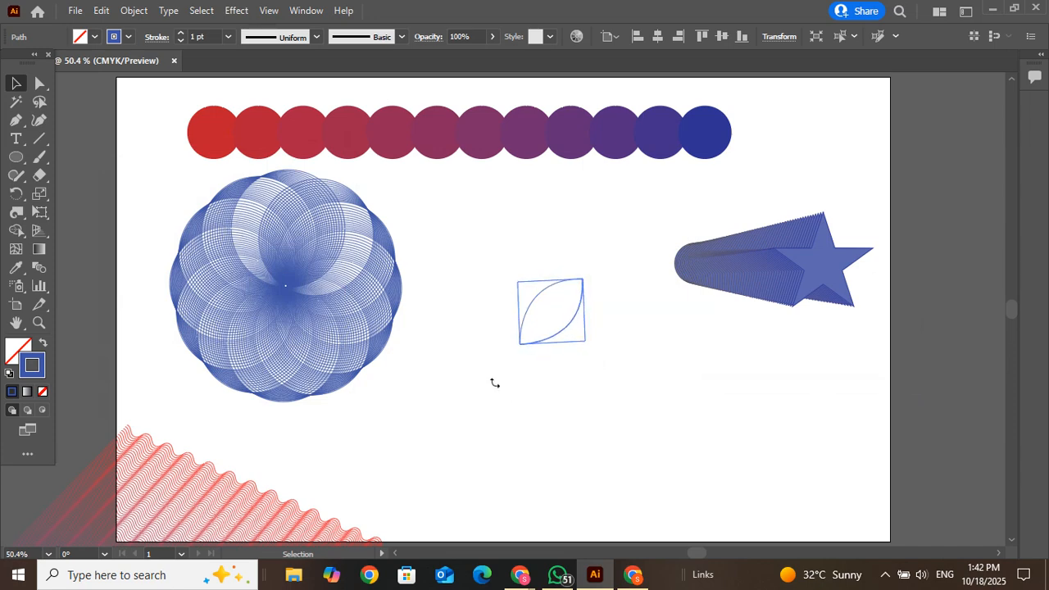
pyautogui.click(635, 418)
# Select both leaf arcs and join them with Object > Blend > Make.
pyautogui.moveTo(638, 421); pyautogui.dragTo(516, 276)
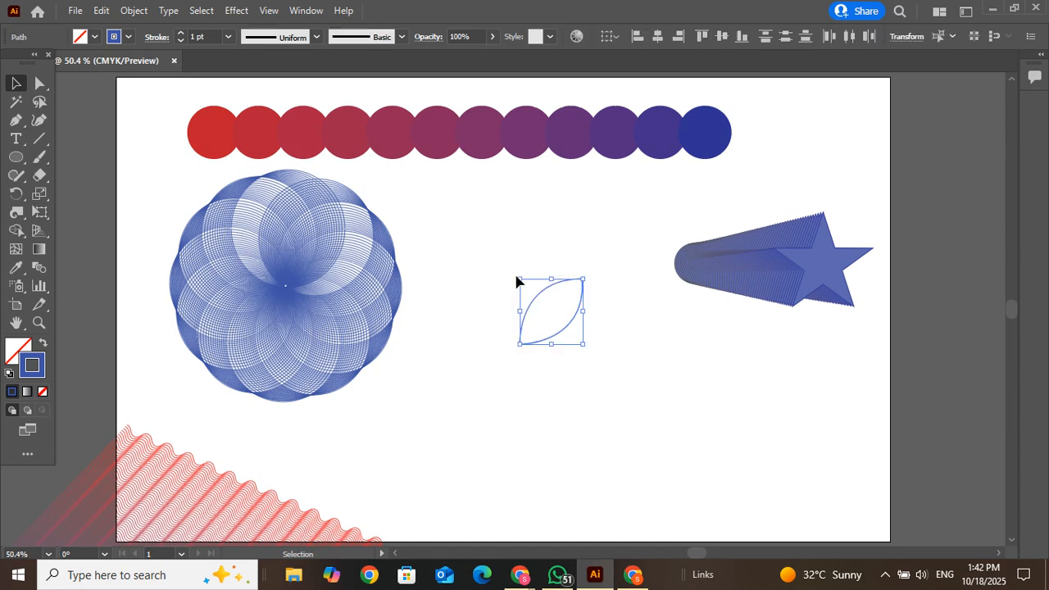
pyautogui.click(134, 9)
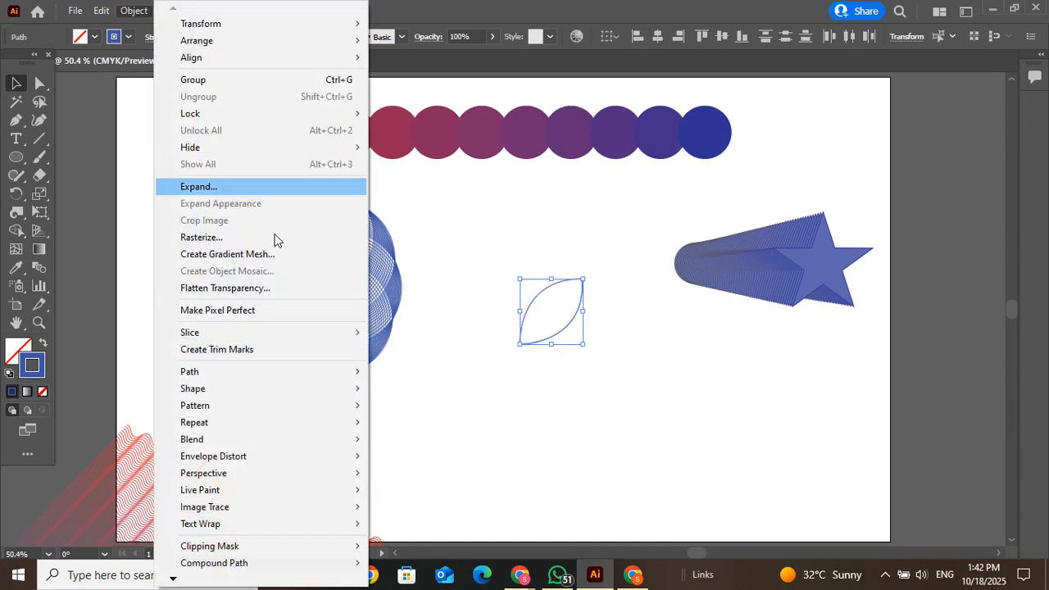
pyautogui.moveTo(271, 443)
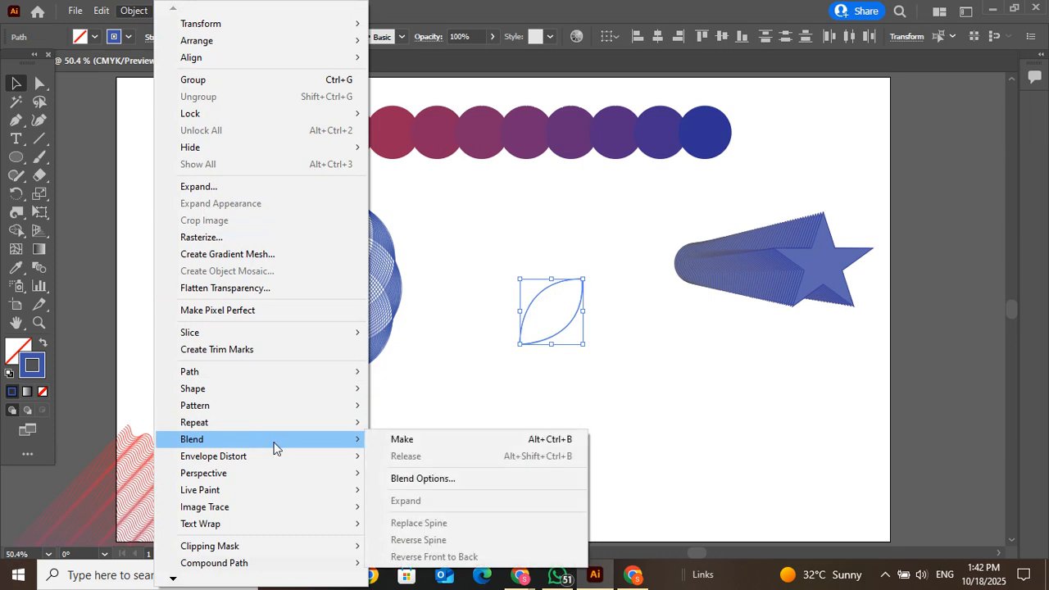
pyautogui.click(419, 444)
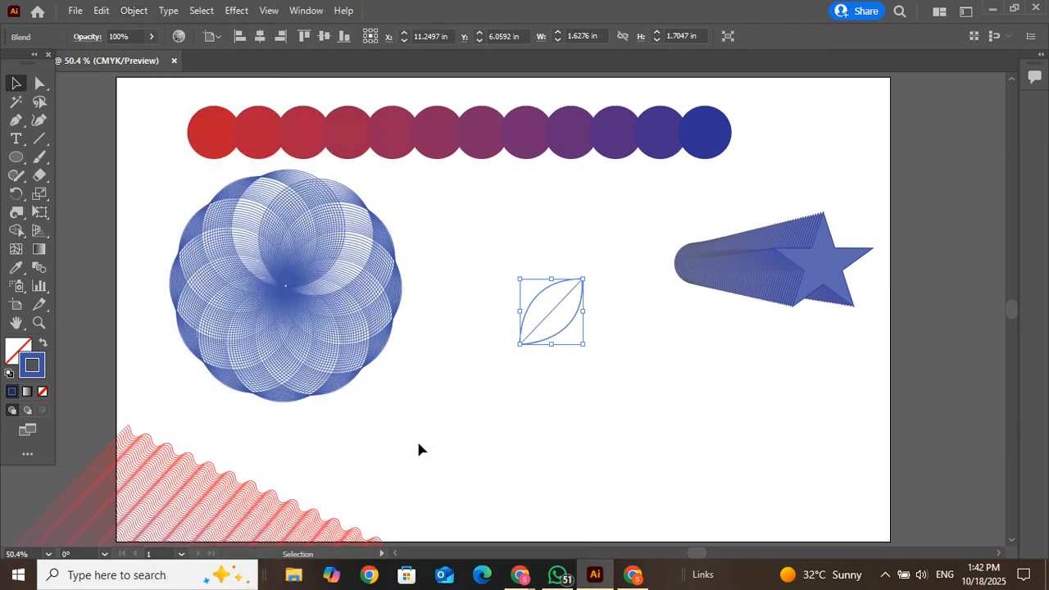
pyautogui.click(133, 10)
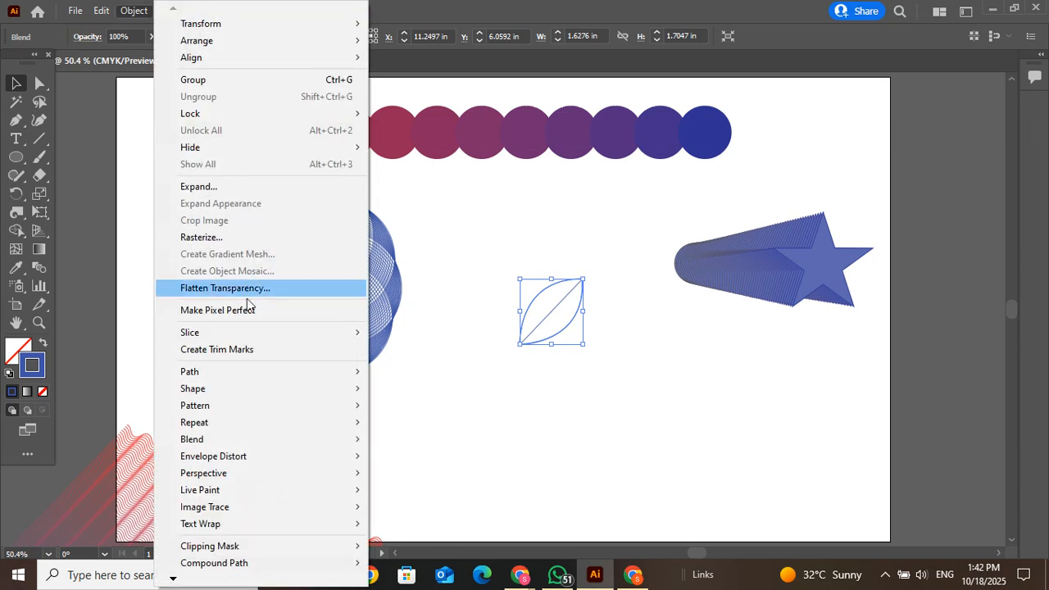
# Set the leaf blend's spacing to Specified Steps with 14 steps.
pyautogui.moveTo(263, 450)
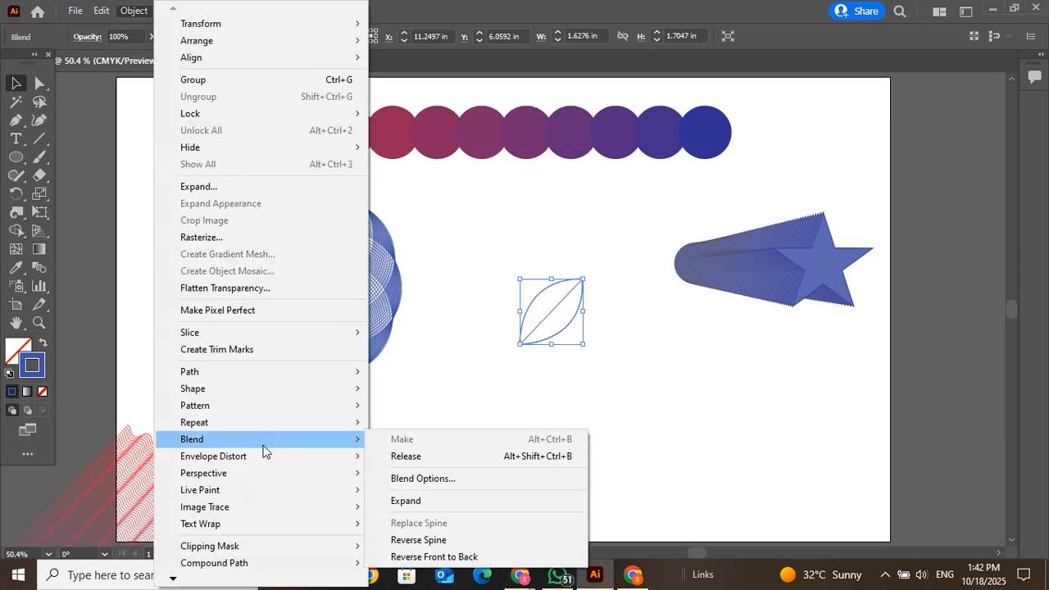
pyautogui.click(447, 484)
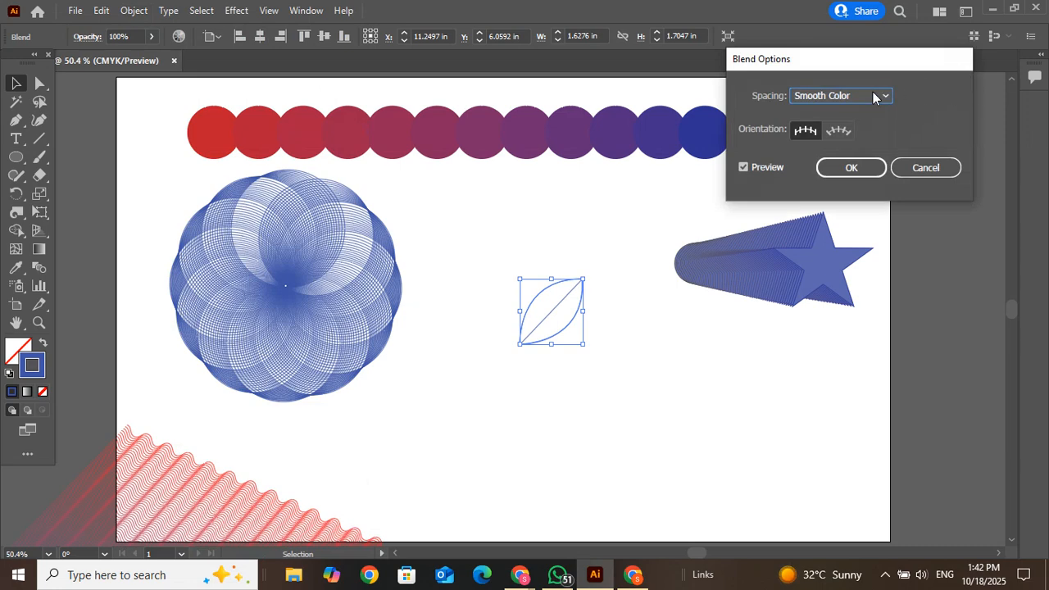
pyautogui.click(873, 92)
pyautogui.click(869, 128)
pyautogui.press('Up')
pyautogui.press('Up')
pyautogui.press('Up')
pyautogui.press('Up')
pyautogui.press('Up')
pyautogui.press('Up')
pyautogui.press('Up')
pyautogui.press('Up')
pyautogui.press('Up')
pyautogui.press('Up')
pyautogui.press('Up')
pyautogui.press('Up')
pyautogui.press('Up')
pyautogui.press('Up')
pyautogui.press('Up')
pyautogui.press('Up')
pyautogui.press('Up')
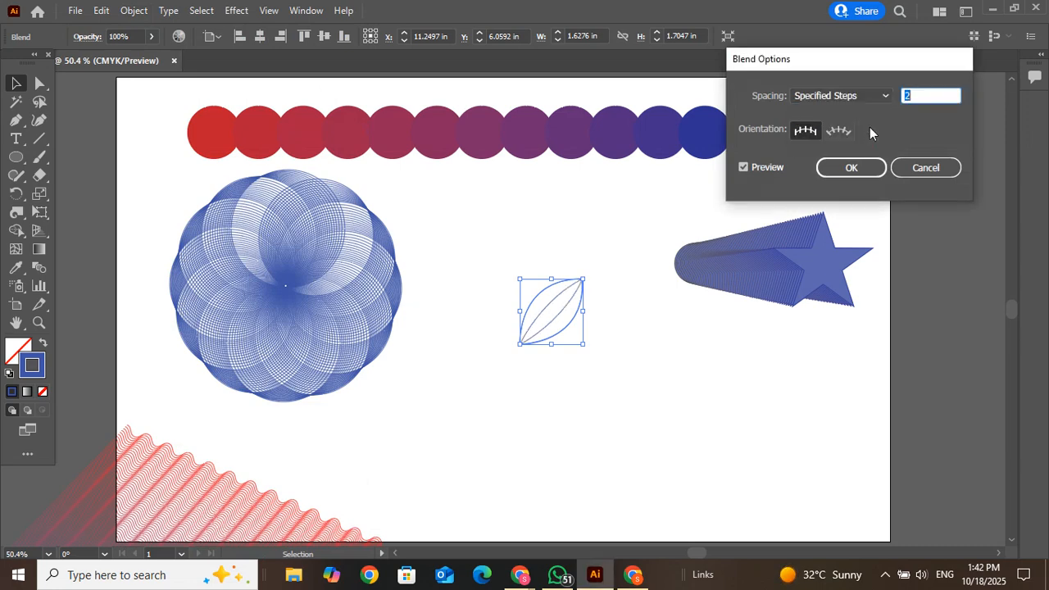
pyautogui.press('Down')
pyautogui.press('Down')
pyautogui.press('Down')
pyautogui.press('Down')
pyautogui.press('Down')
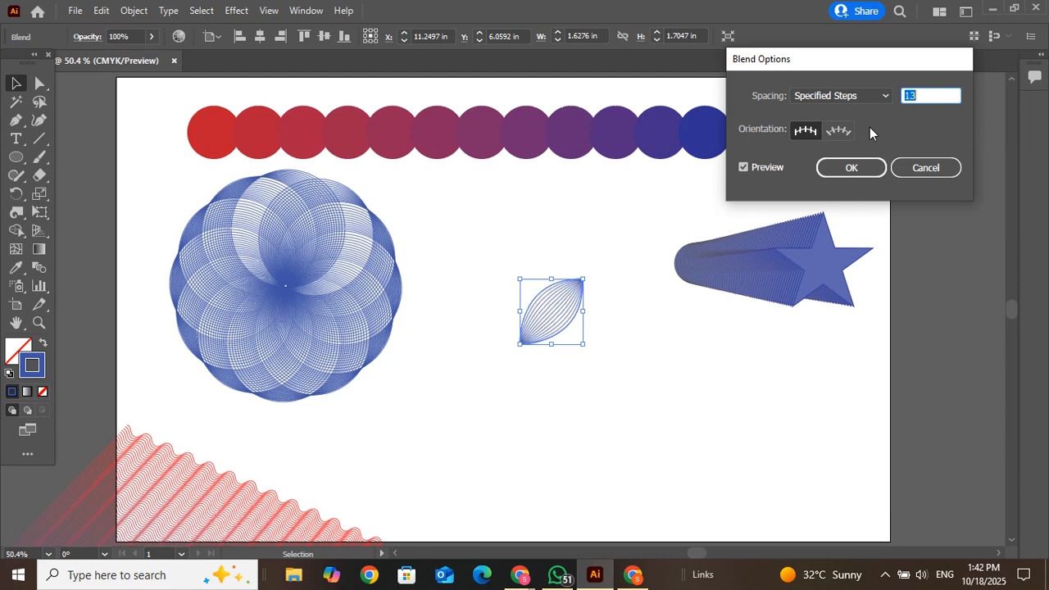
pyautogui.press('Up')
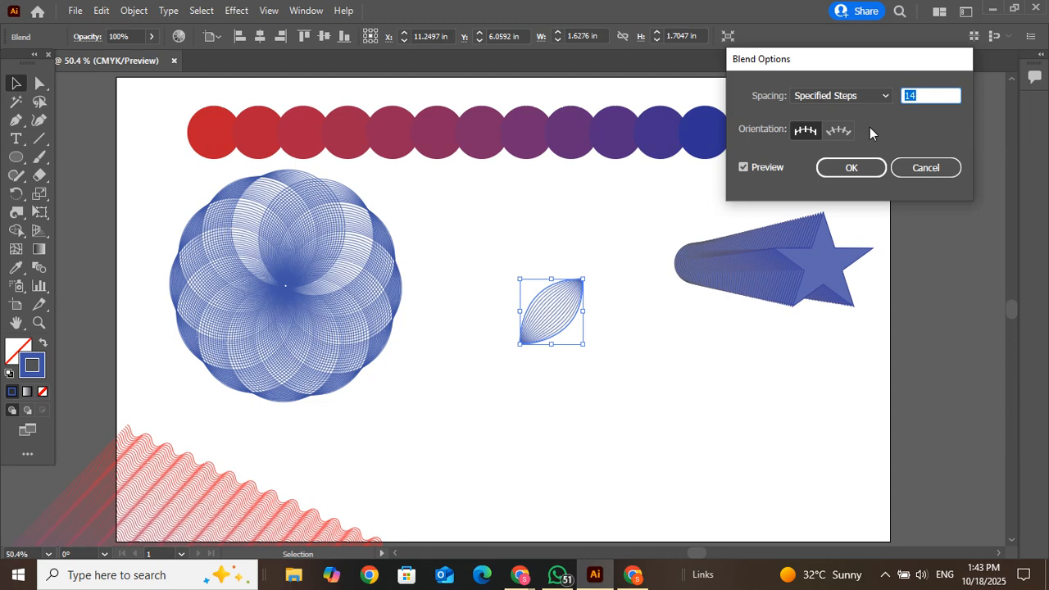
pyautogui.click(852, 167)
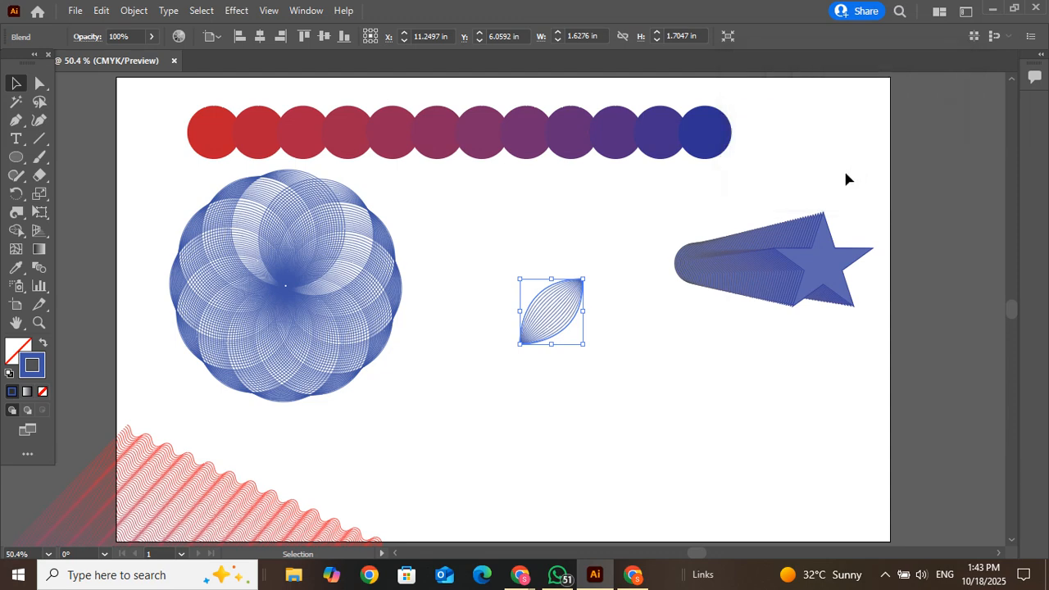
# Move the leaf blend up and to the right.
pyautogui.press('r')
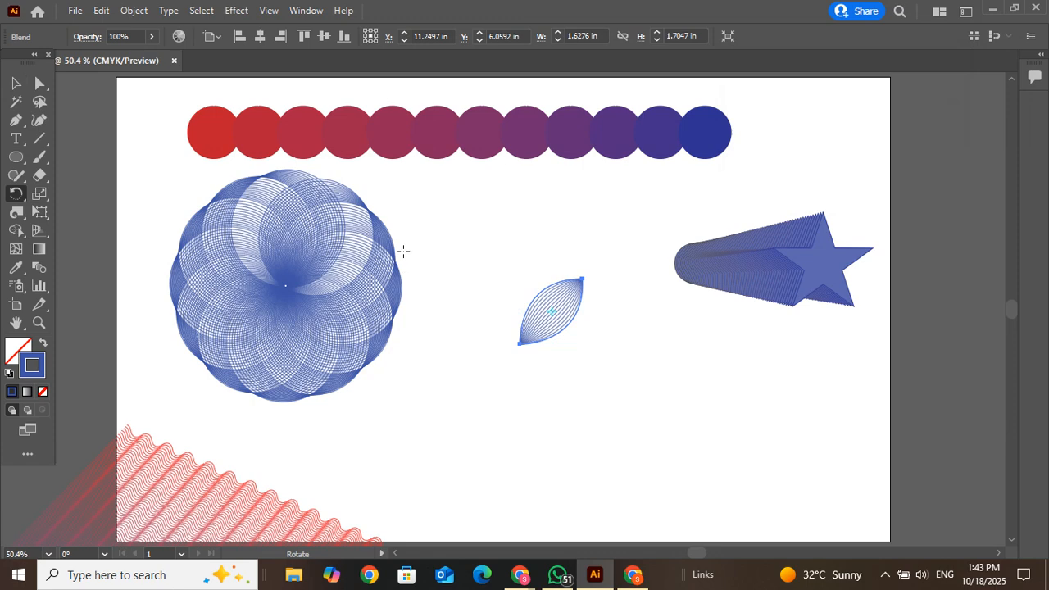
pyautogui.click(16, 83)
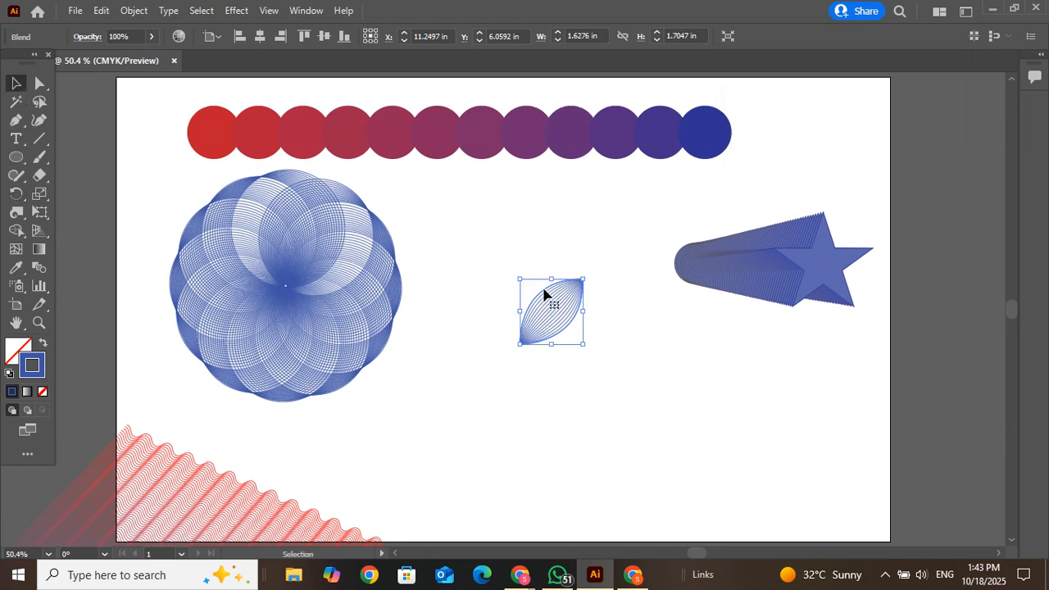
pyautogui.moveTo(544, 293); pyautogui.dragTo(585, 266)
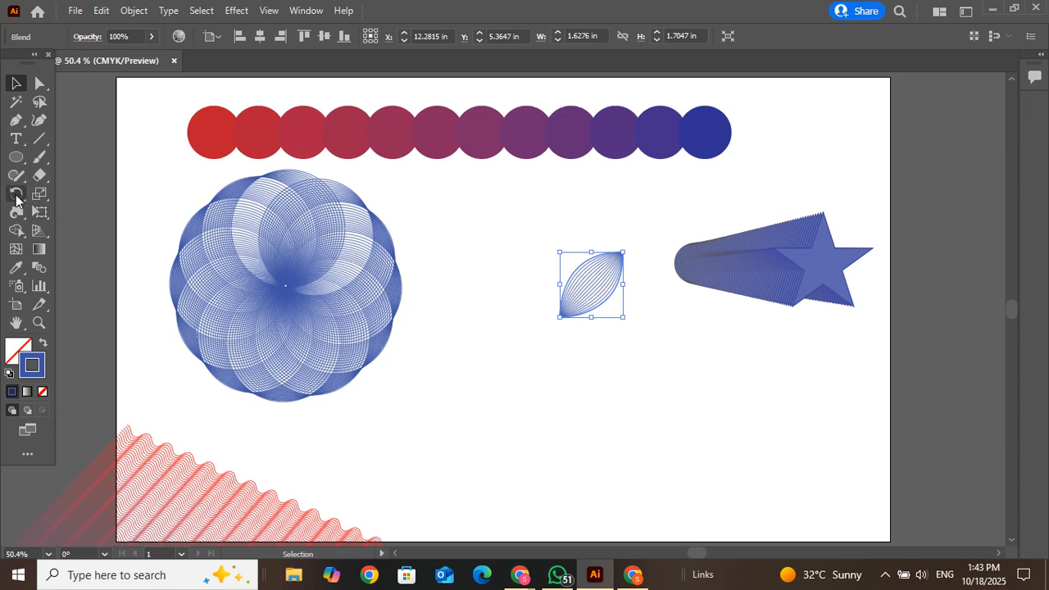
# Rotate the leaf blend so it stands upright.
pyautogui.click(16, 194)
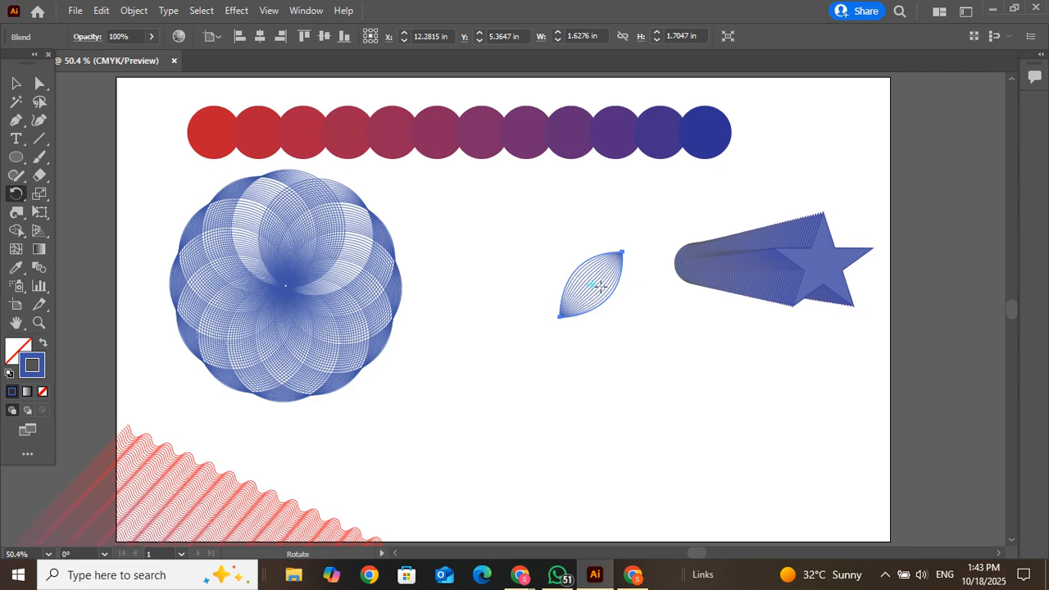
pyautogui.moveTo(600, 286); pyautogui.dragTo(621, 284)
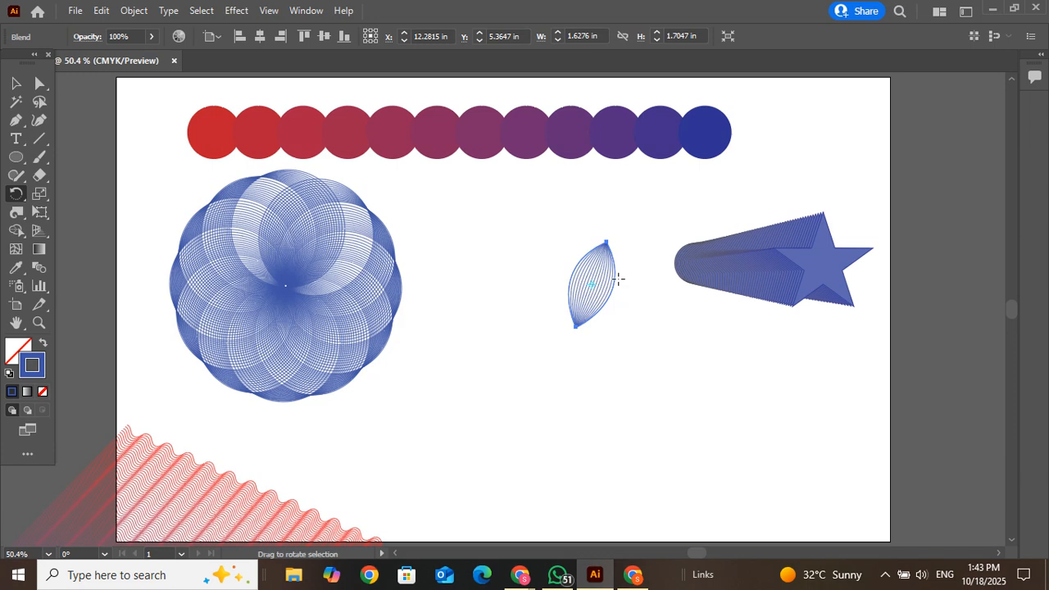
pyautogui.moveTo(618, 278); pyautogui.dragTo(618, 280)
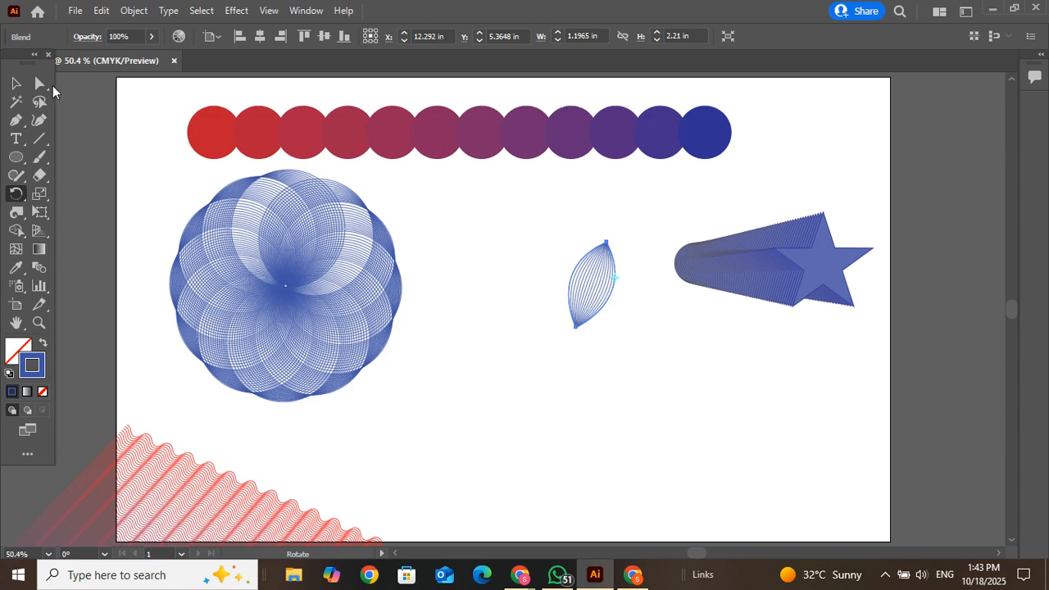
# Reselect the leaf and set the rotation centre at its bottom tip.
pyautogui.click(16, 82)
pyautogui.click(493, 251)
pyautogui.click(581, 300)
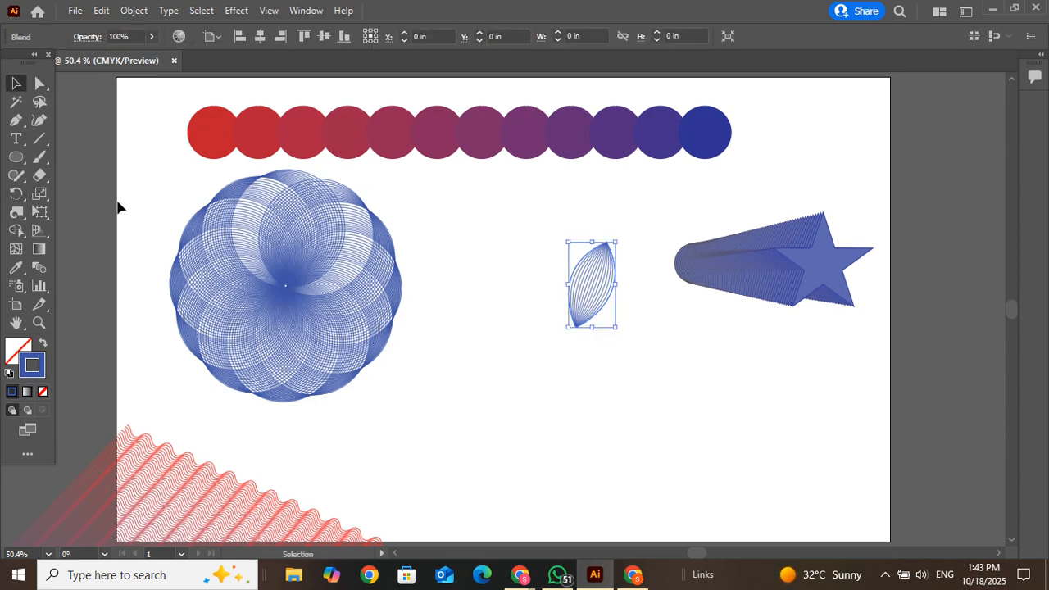
pyautogui.press('r')
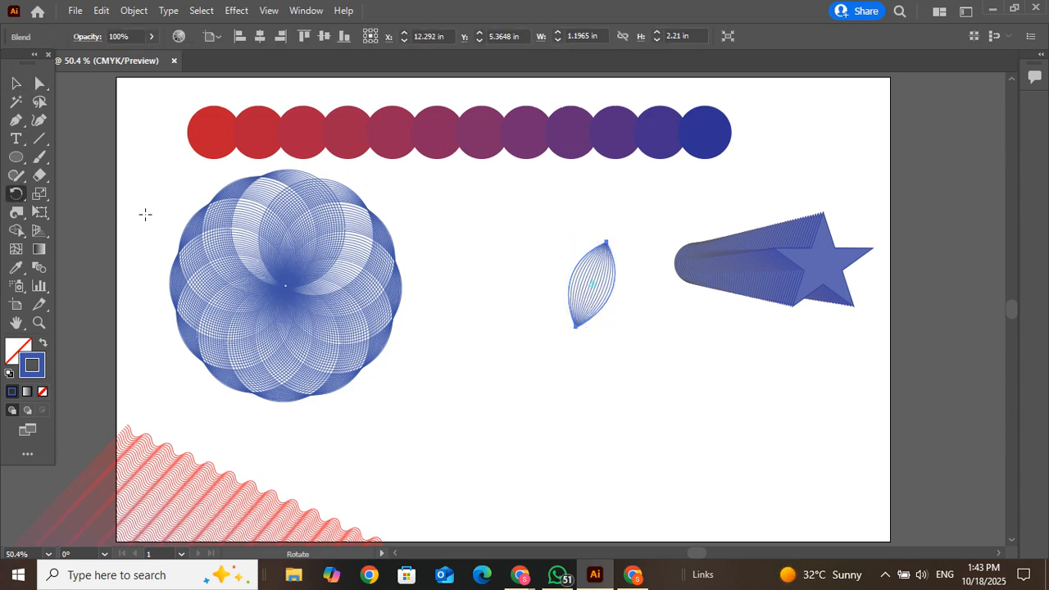
pyautogui.keyDown('alt'); pyautogui.click(575, 328); pyautogui.keyUp('alt')
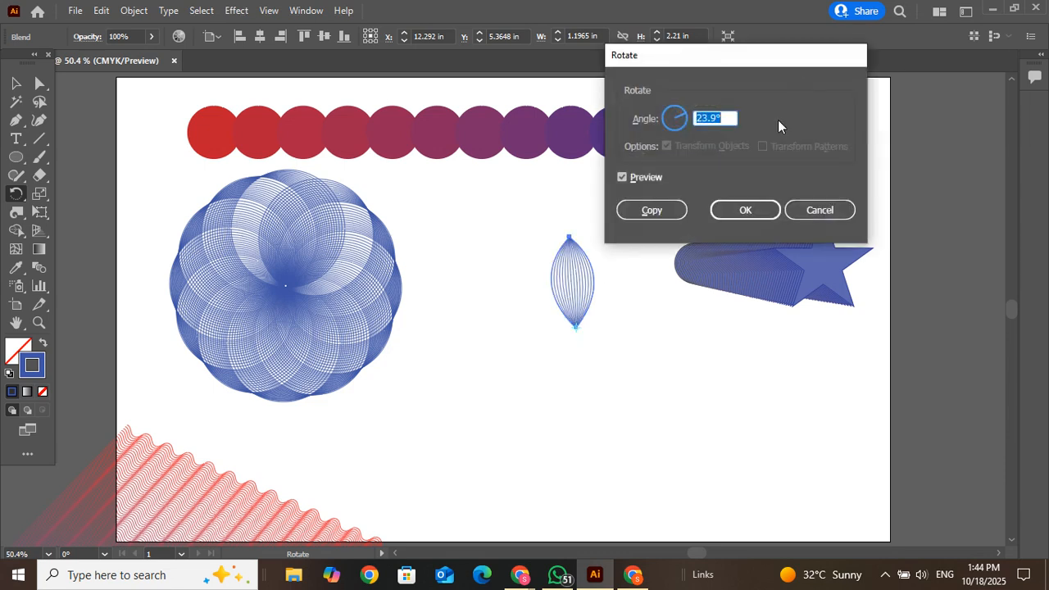
# Copy the leaf rotated 30° around its tip, repeating with Ctrl+D to complete twelve leaves.
pyautogui.write('60')
pyautogui.press('BackSpace')
pyautogui.press('BackSpace')
pyautogui.write('30')
pyautogui.click(647, 210)
pyautogui.hotkey('ctrl', 'd')
pyautogui.hotkey('ctrl', 'd')
pyautogui.hotkey('ctrl', 'd')
pyautogui.hotkey('ctrl', 'd')
pyautogui.hotkey('ctrl', 'd')
pyautogui.hotkey('ctrl', 'd')
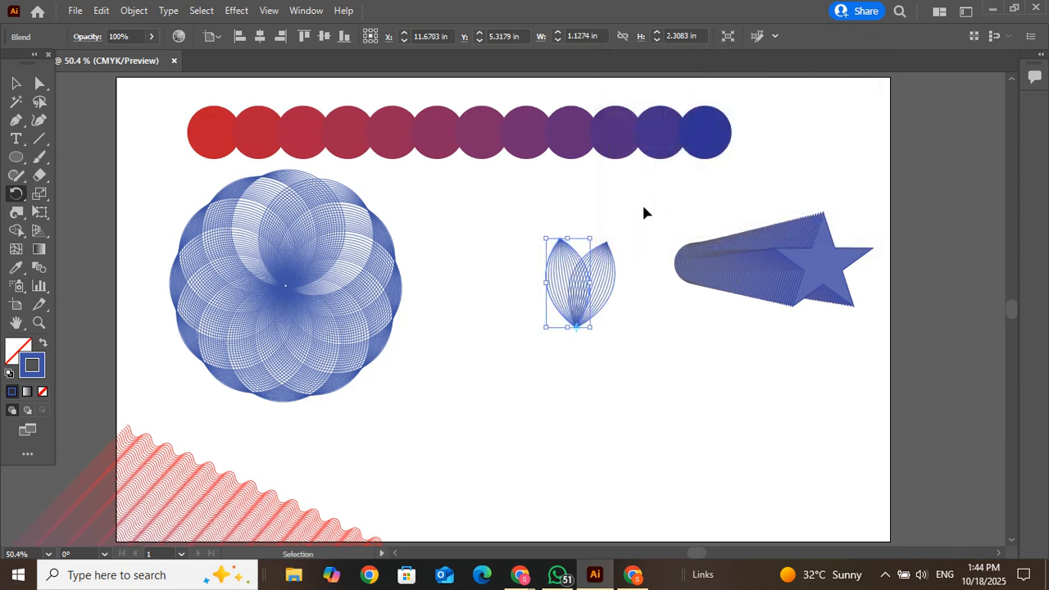
pyautogui.hotkey('ctrl', 'd')
pyautogui.hotkey('ctrl', 'd')
pyautogui.hotkey('ctrl', 'd')
pyautogui.hotkey('ctrl', 'd')
pyautogui.hotkey('ctrl', 'd')
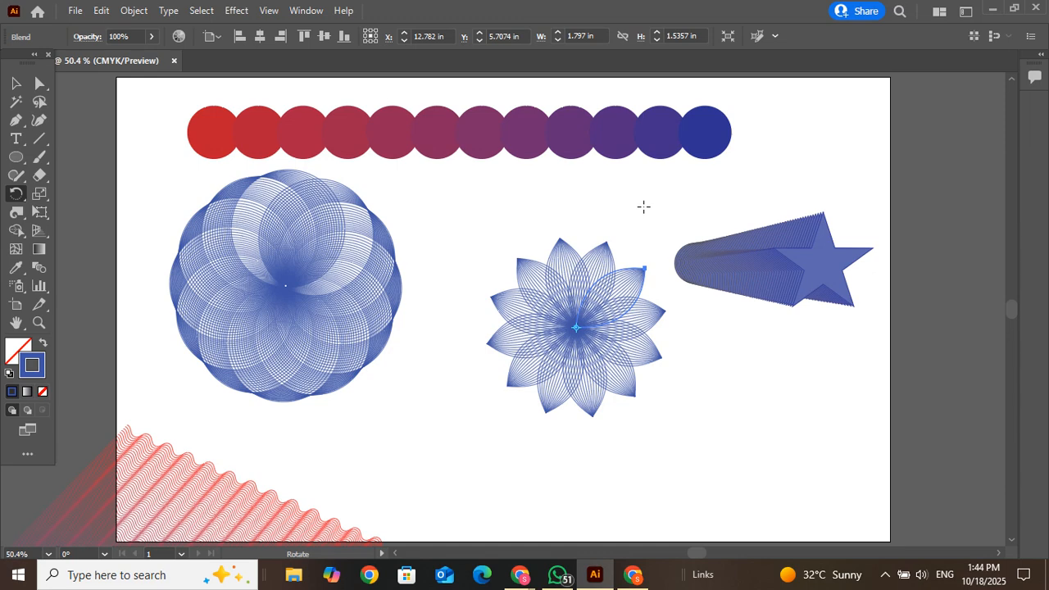
pyautogui.click(15, 83)
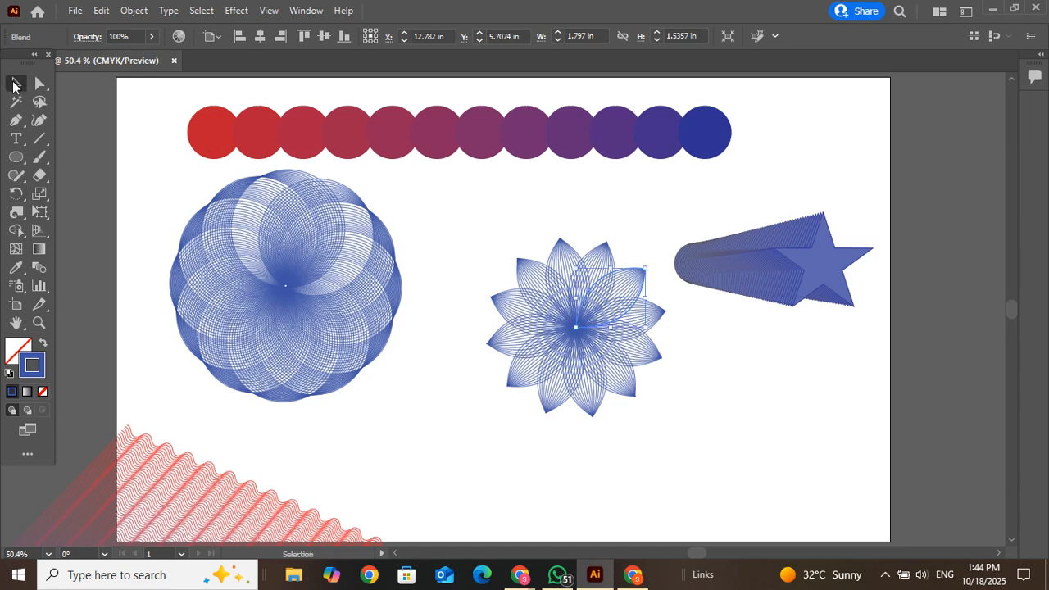
pyautogui.moveTo(521, 574)
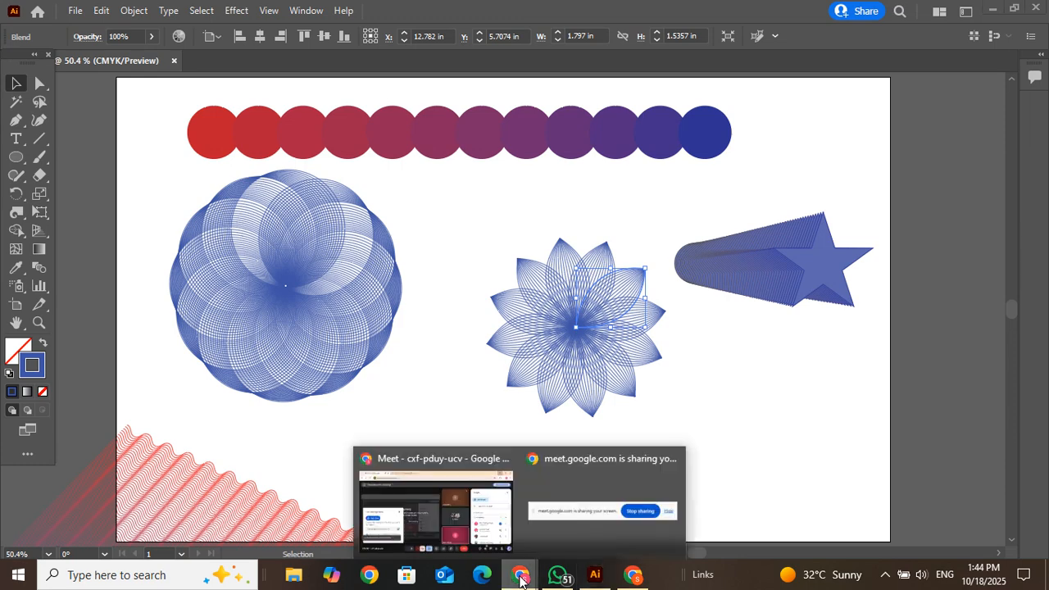
pyautogui.click(470, 525)
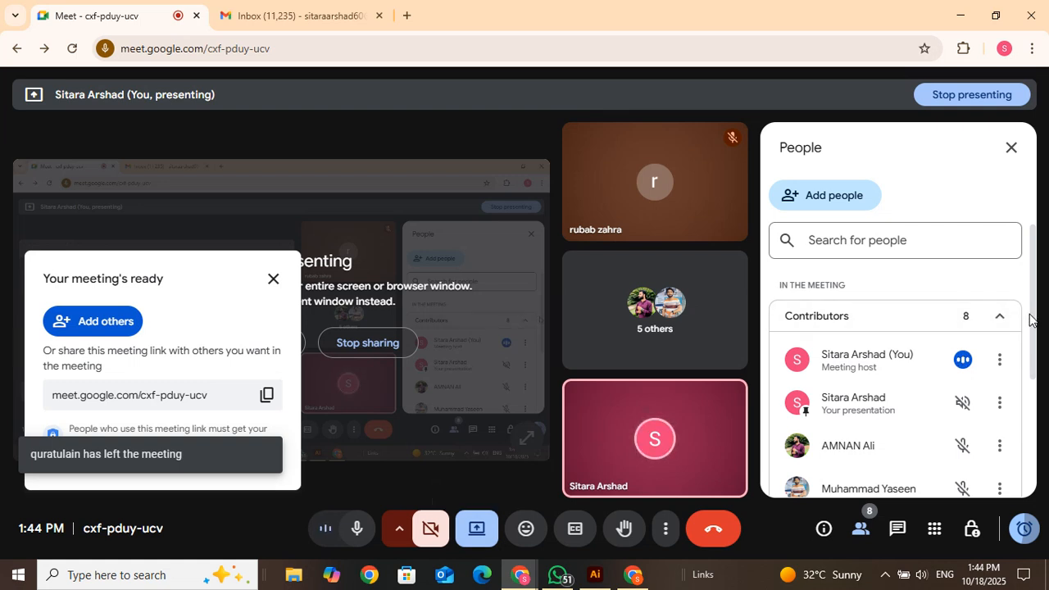
pyautogui.moveTo(1031, 323); pyautogui.dragTo(1043, 448)
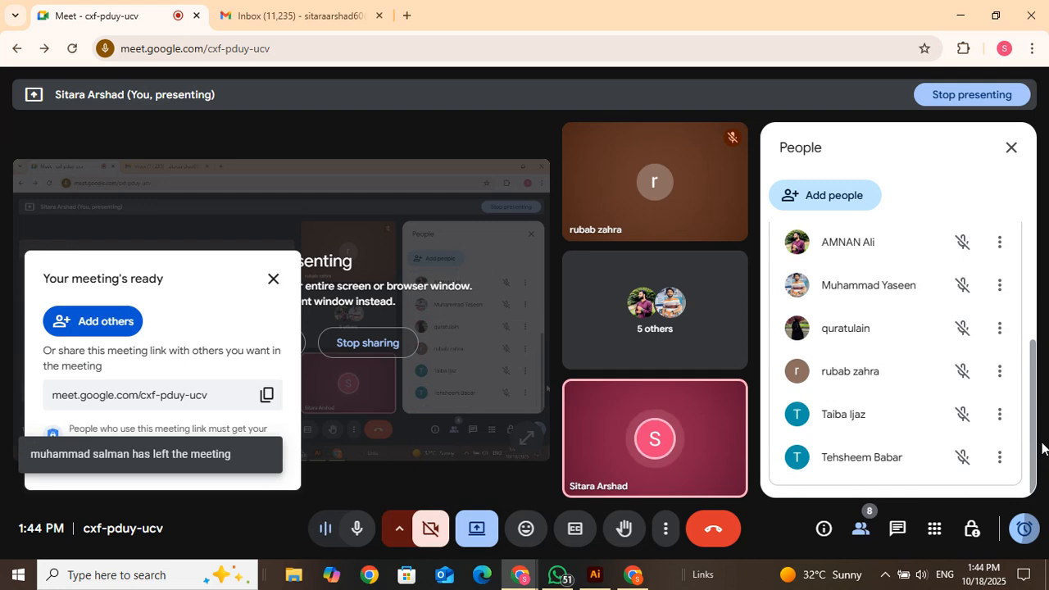
pyautogui.scroll(5, 1014, 356)
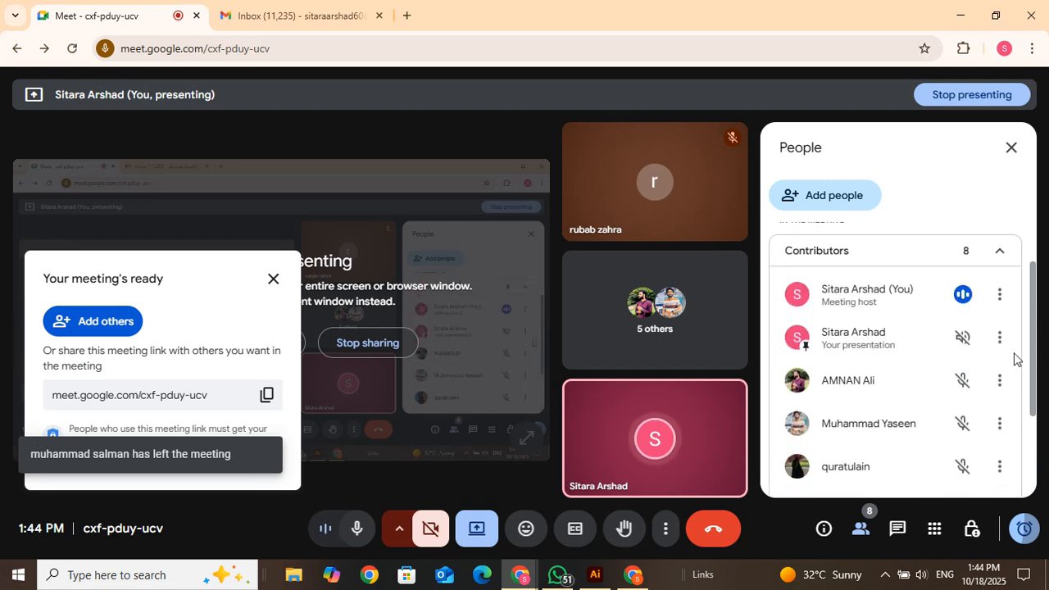
pyautogui.click(951, 17)
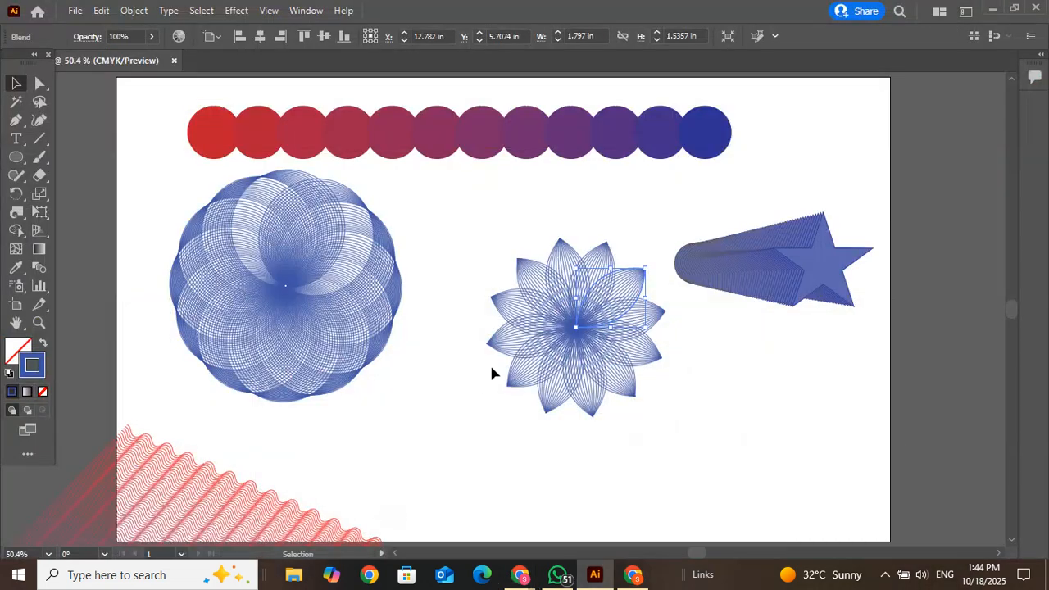
# Click empty artboard space to deselect the twelve-leaf flower.
pyautogui.click(496, 400)
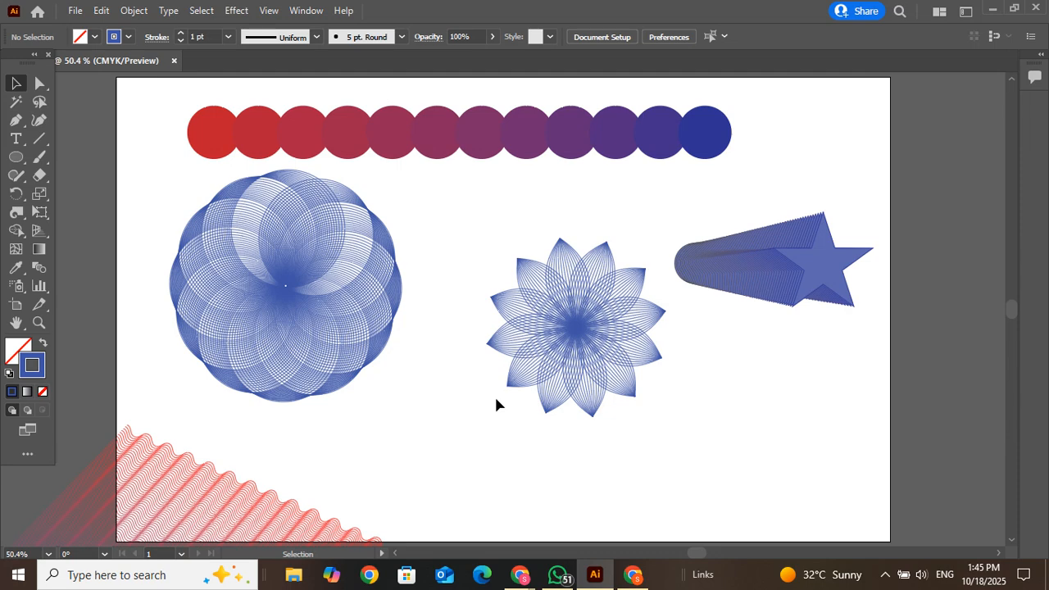
# Select the whole flower blend and set its stroke colour to bright red.
pyautogui.click(567, 351)
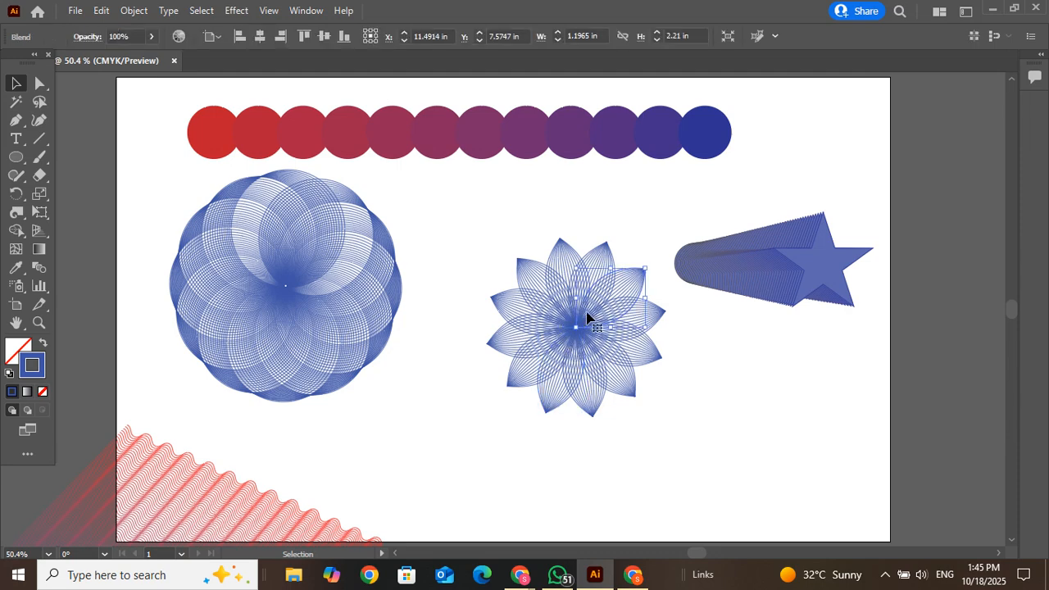
pyautogui.click(557, 263)
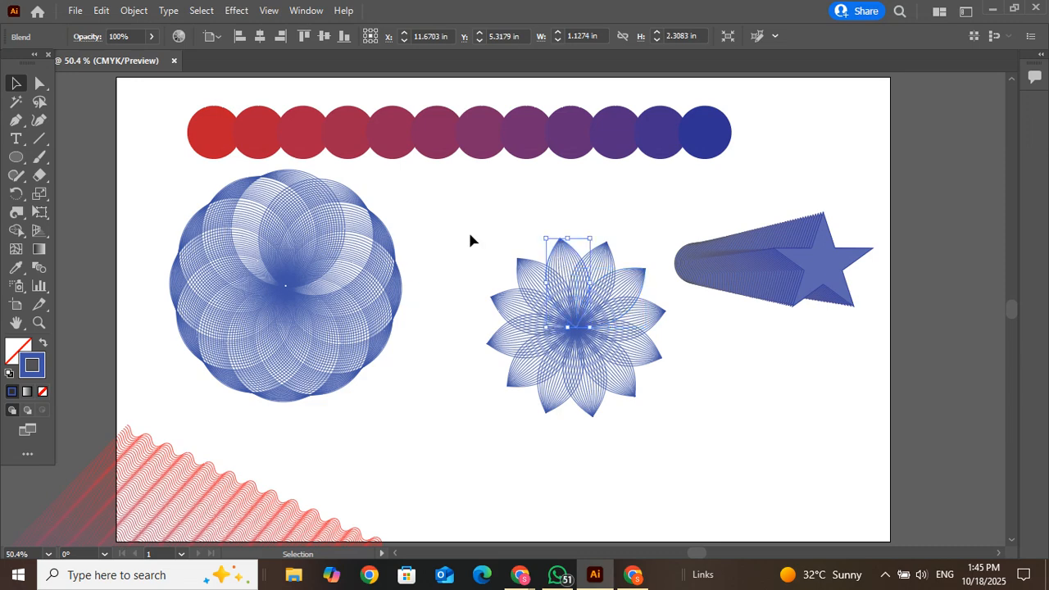
pyautogui.moveTo(472, 239); pyautogui.dragTo(638, 454)
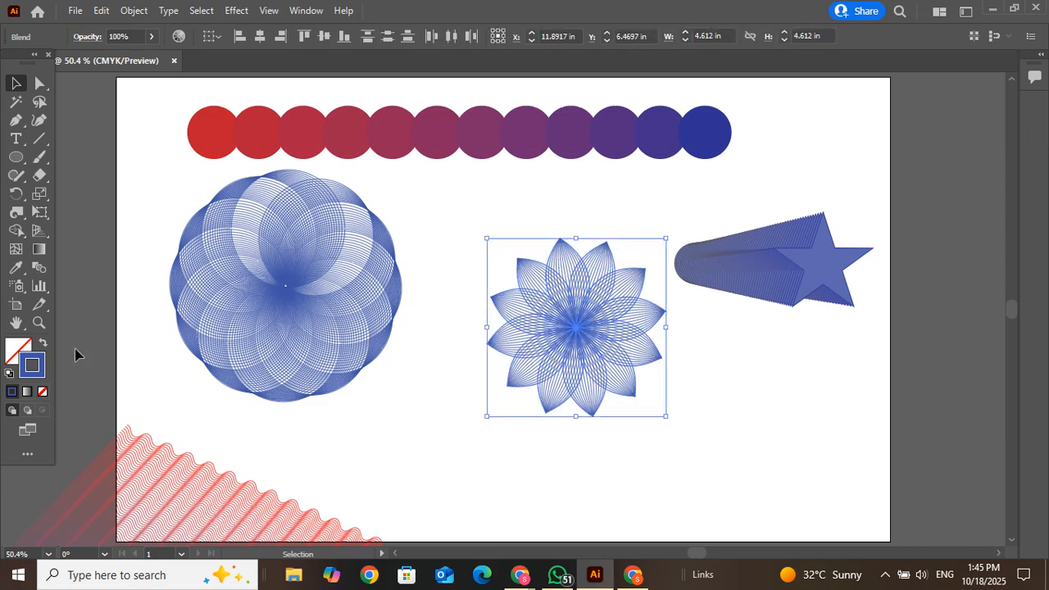
pyautogui.doubleClick(36, 369)
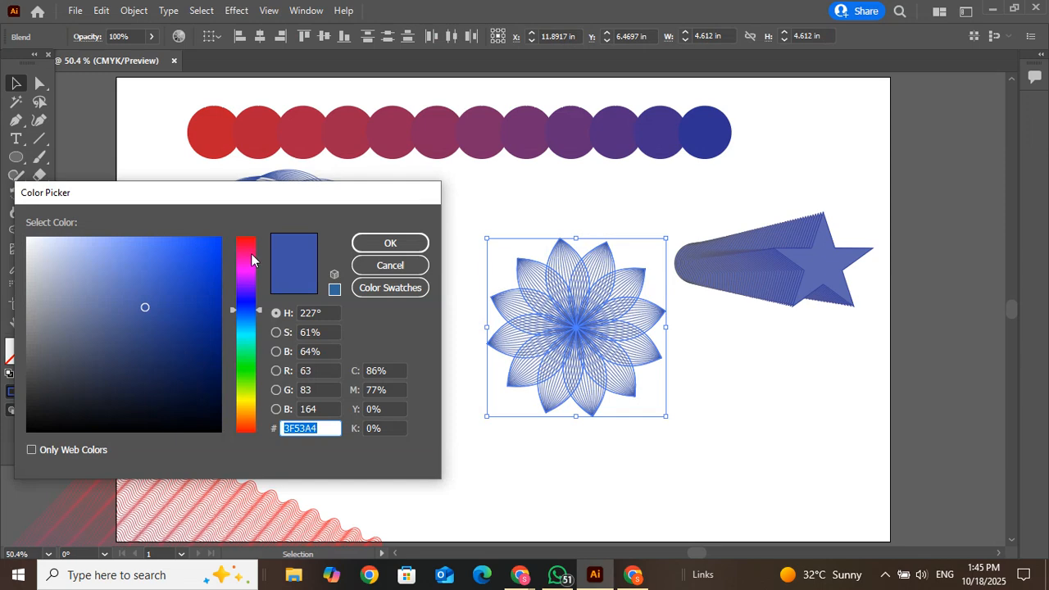
pyautogui.click(251, 241)
pyautogui.click(214, 245)
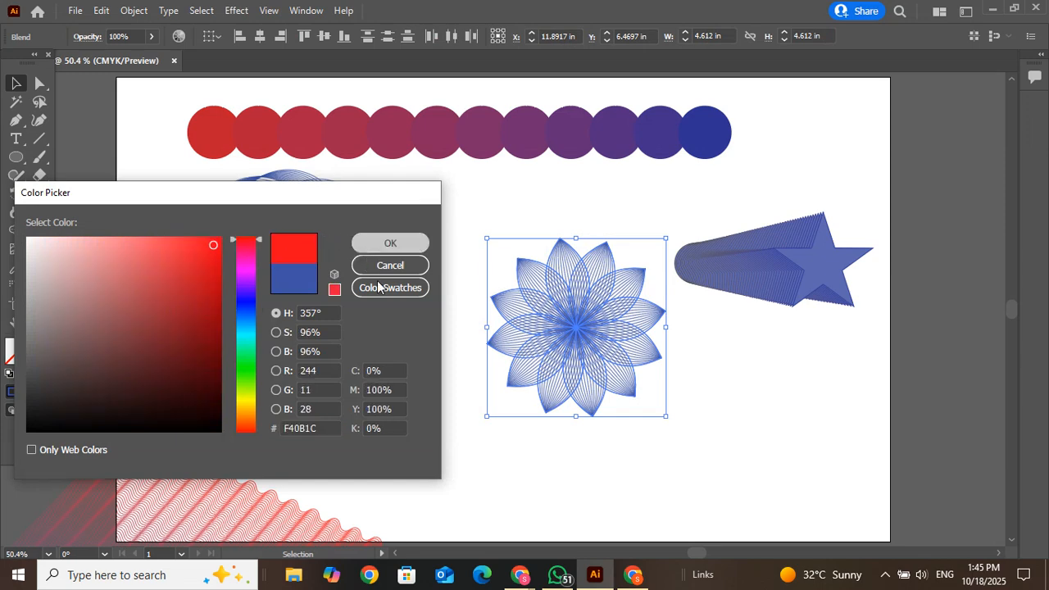
pyautogui.press('Return')
pyautogui.click(453, 456)
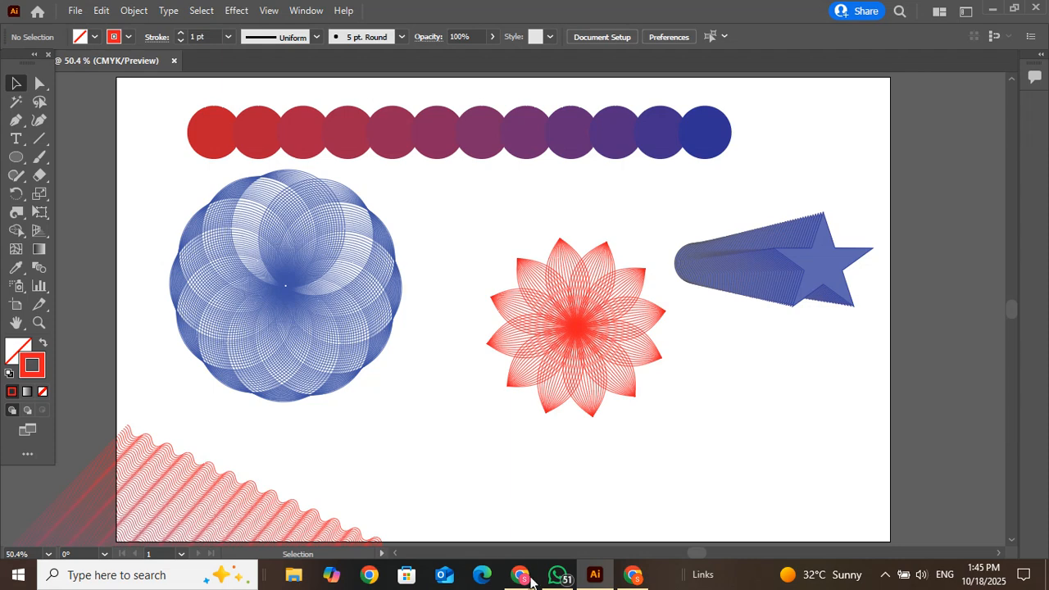
# Bring Google Meet forward and admit the waiting participant.
pyautogui.moveTo(531, 582)
pyautogui.click(465, 501)
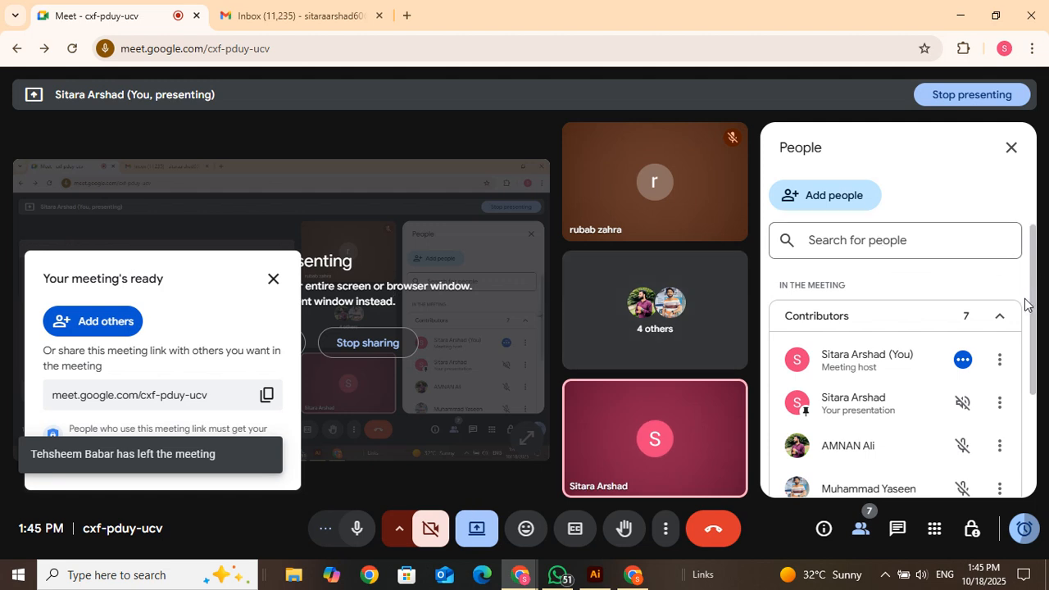
pyautogui.moveTo(1034, 331); pyautogui.dragTo(1033, 459)
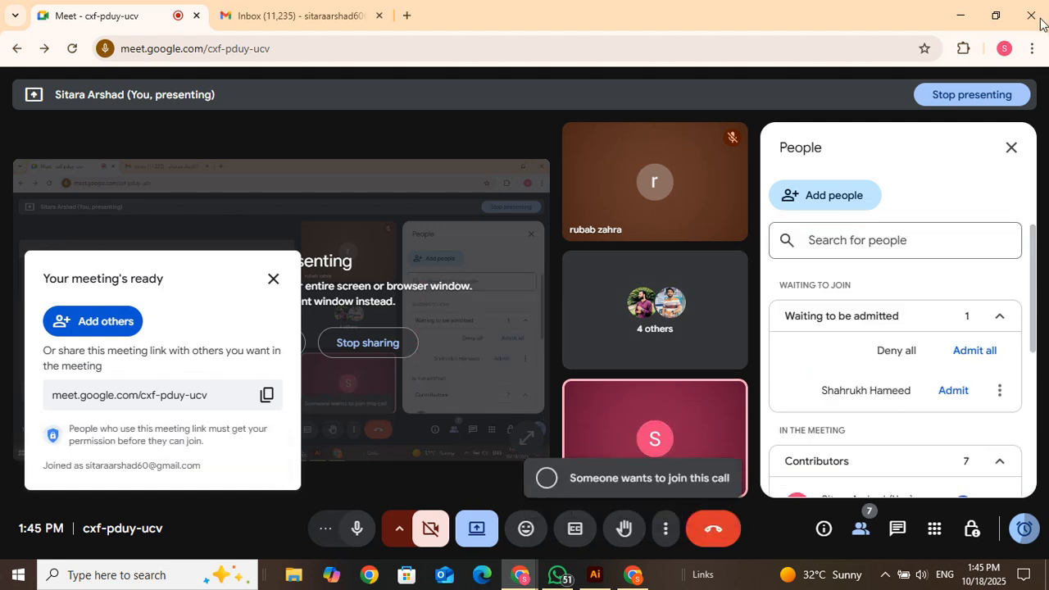
pyautogui.click(952, 390)
# Scale the red flower to about 3.05 in wide and move it up between spirograph and star.
pyautogui.click(957, 16)
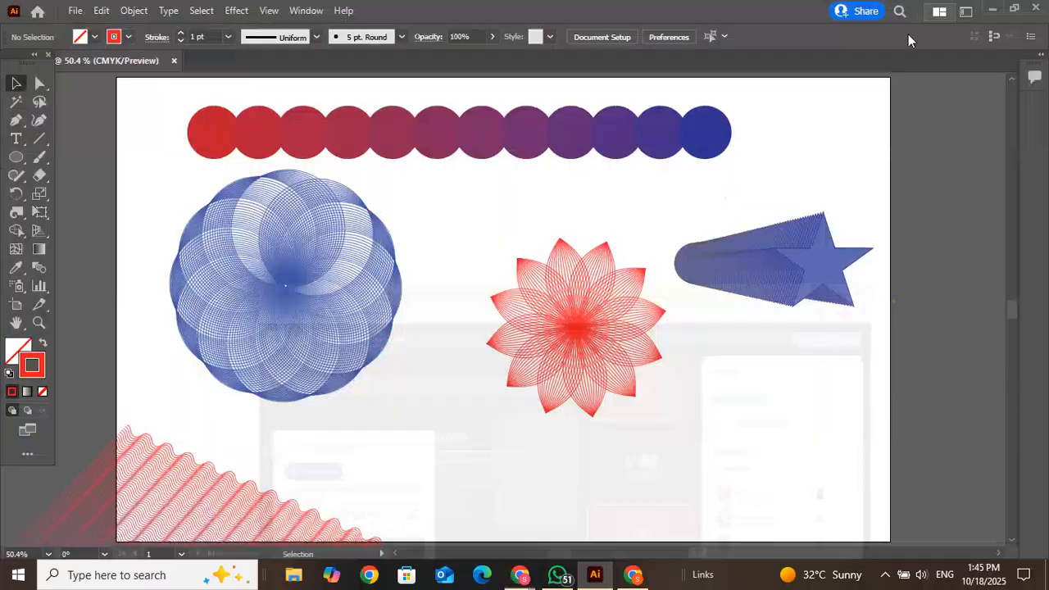
pyautogui.moveTo(475, 210); pyautogui.dragTo(648, 456)
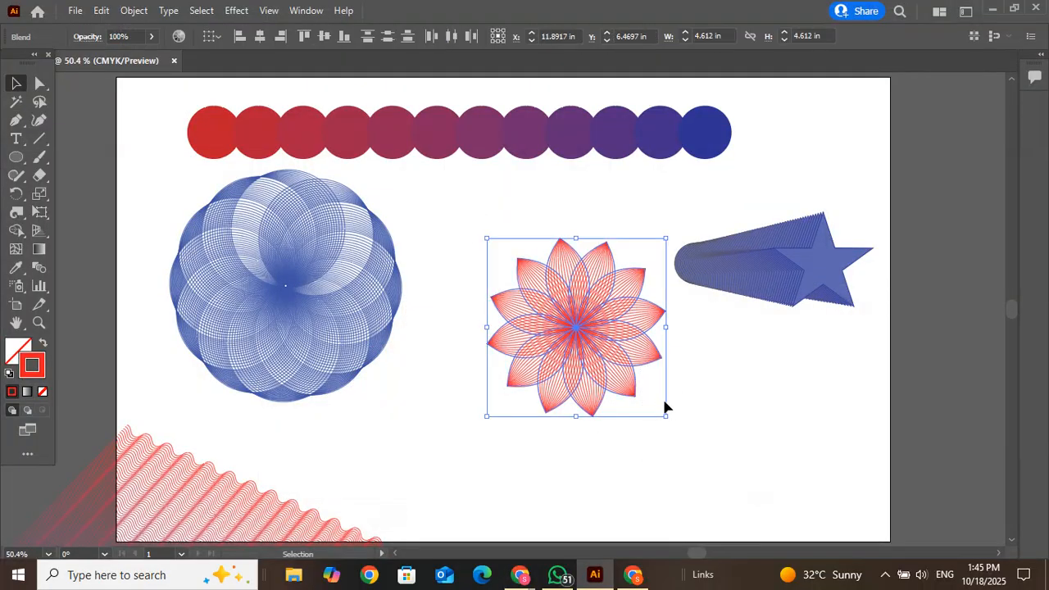
pyautogui.moveTo(665, 416); pyautogui.dragTo(636, 386)
pyautogui.moveTo(575, 344); pyautogui.dragTo(510, 244)
pyautogui.click(628, 384)
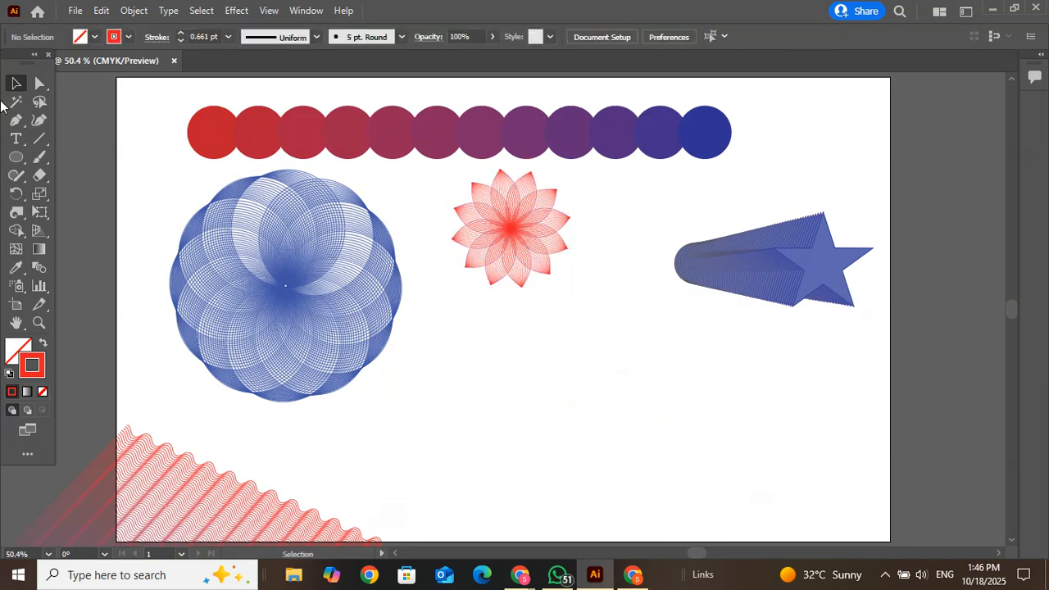
pyautogui.click(39, 137)
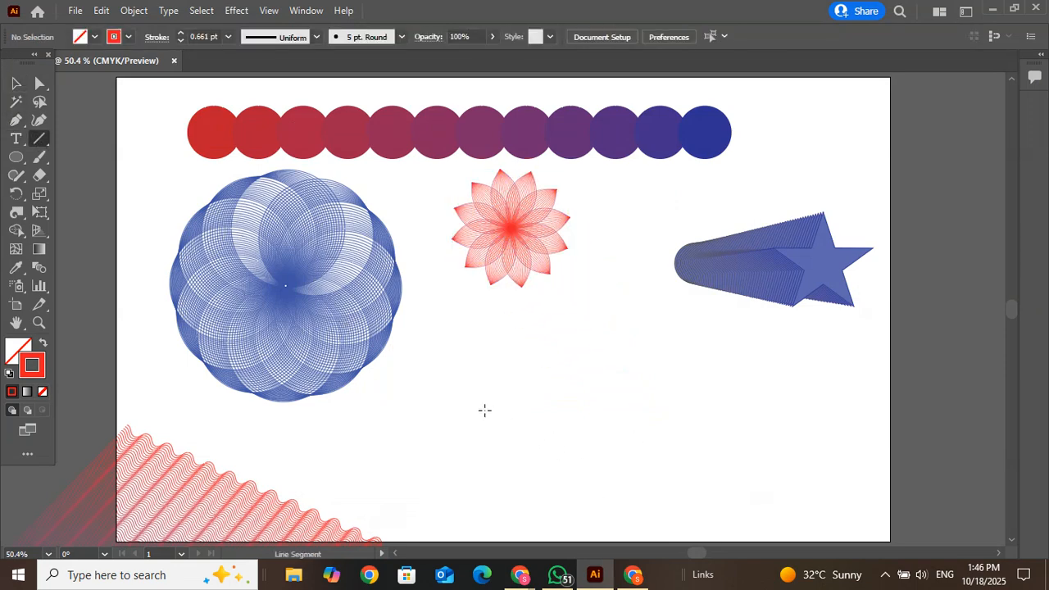
# Draw a thin diagonal red line below the flower.
pyautogui.click(569, 353)
pyautogui.click(593, 337)
pyautogui.moveTo(628, 302); pyautogui.dragTo(515, 394)
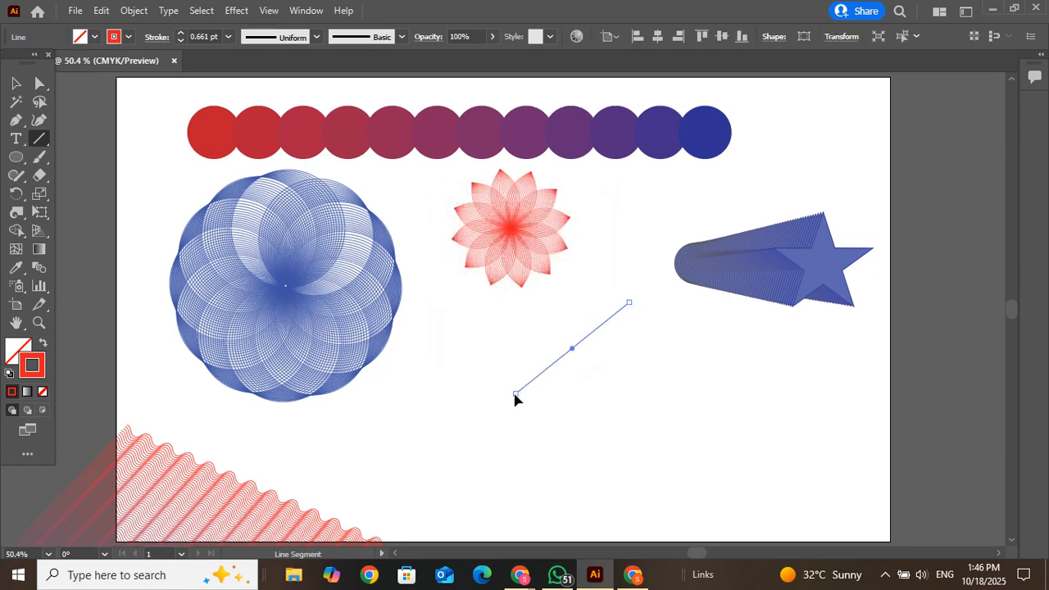
pyautogui.click(15, 83)
pyautogui.click(534, 428)
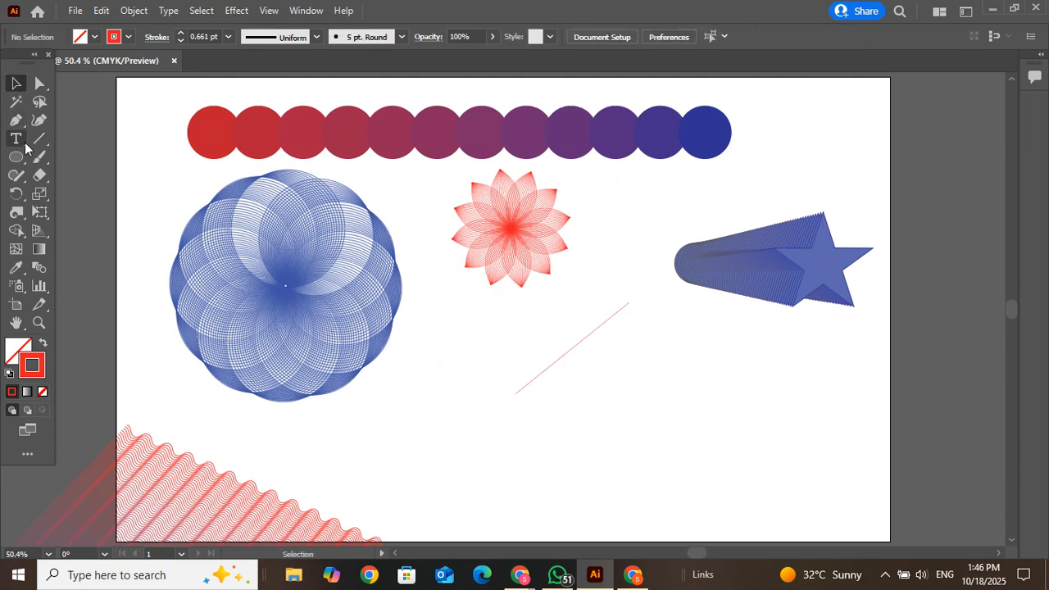
# Bend the line into a curved arc with the Anchor Point tool.
pyautogui.click(15, 119)
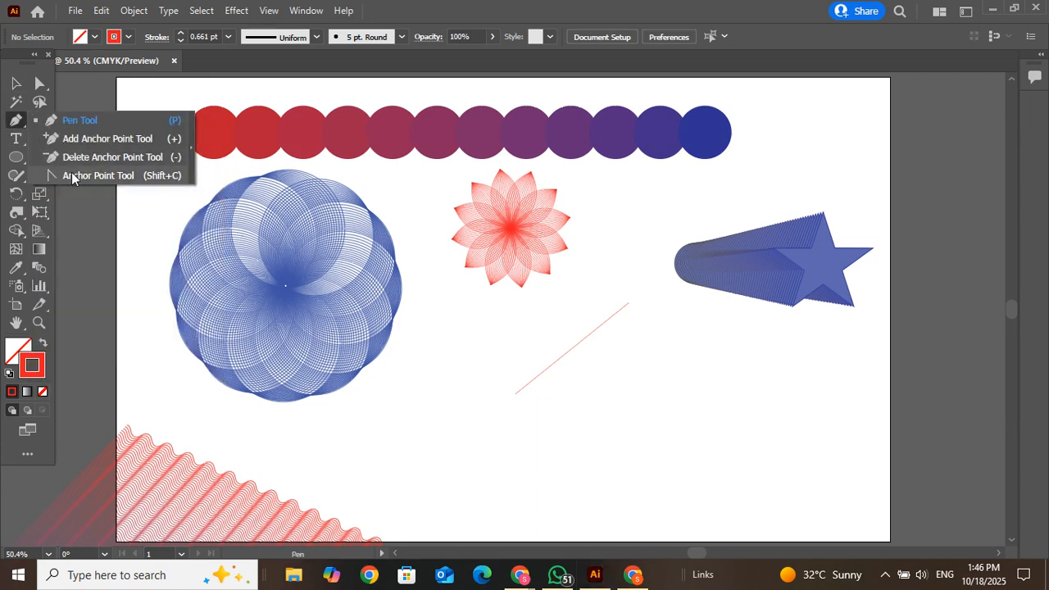
pyautogui.click(72, 177)
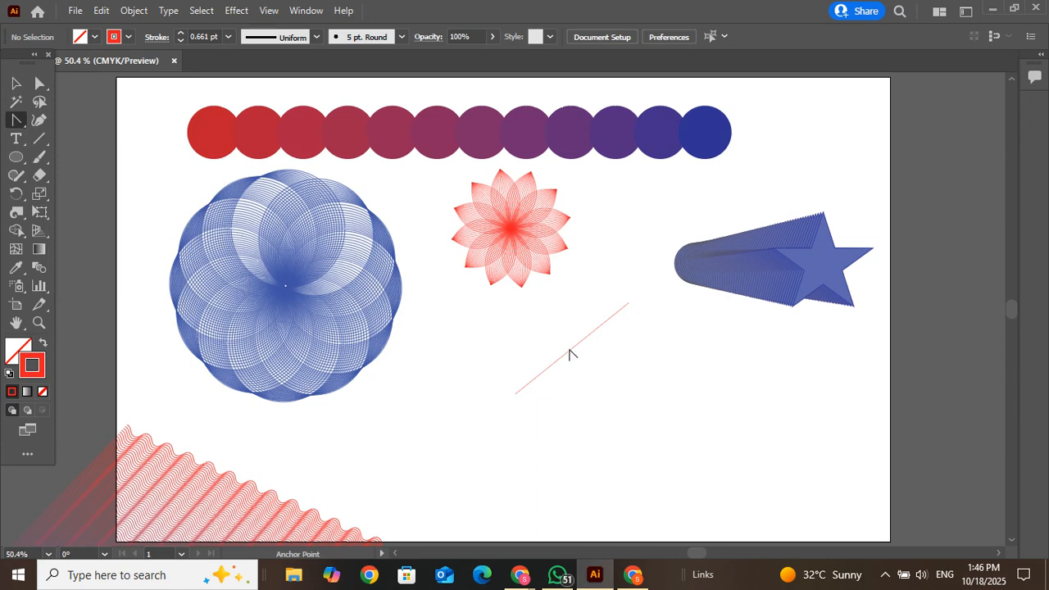
pyautogui.moveTo(574, 350); pyautogui.dragTo(560, 326)
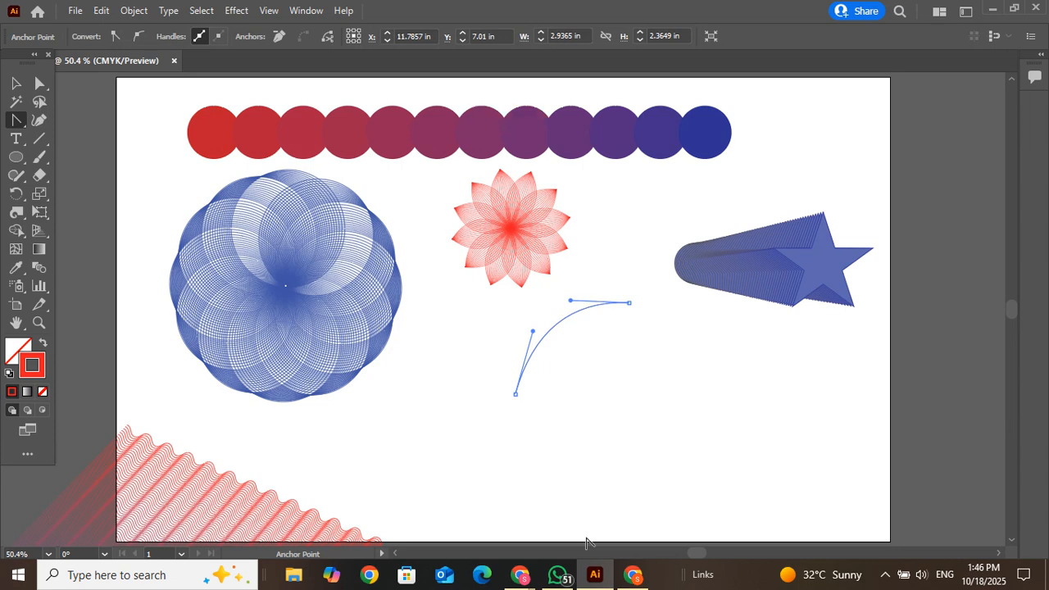
pyautogui.click(16, 83)
pyautogui.click(571, 351)
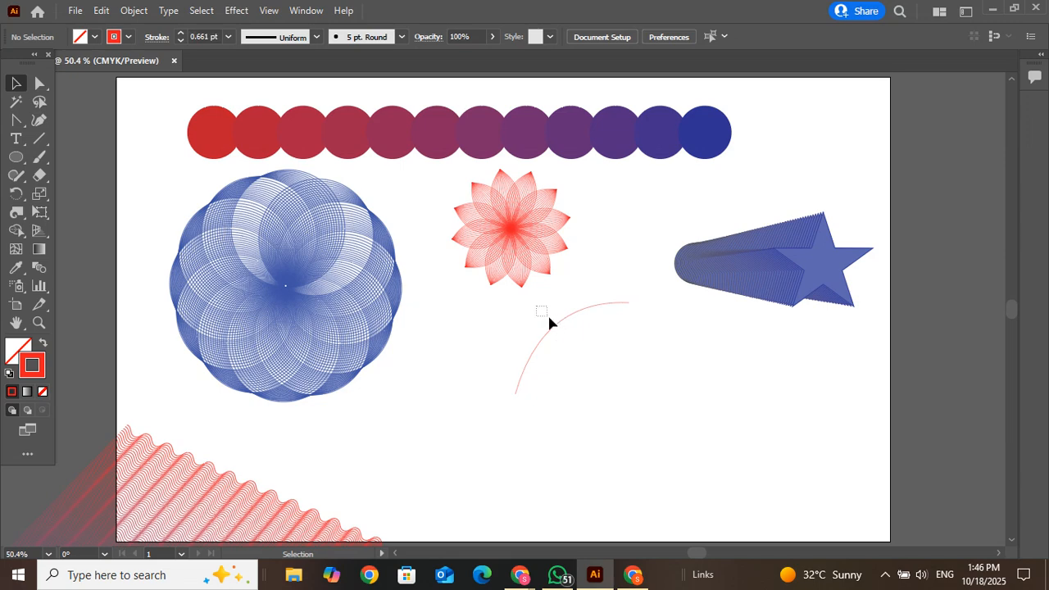
pyautogui.click(549, 322)
# Make a vertically reflected copy of the arc.
pyautogui.rightClick(563, 342)
pyautogui.moveTo(686, 473)
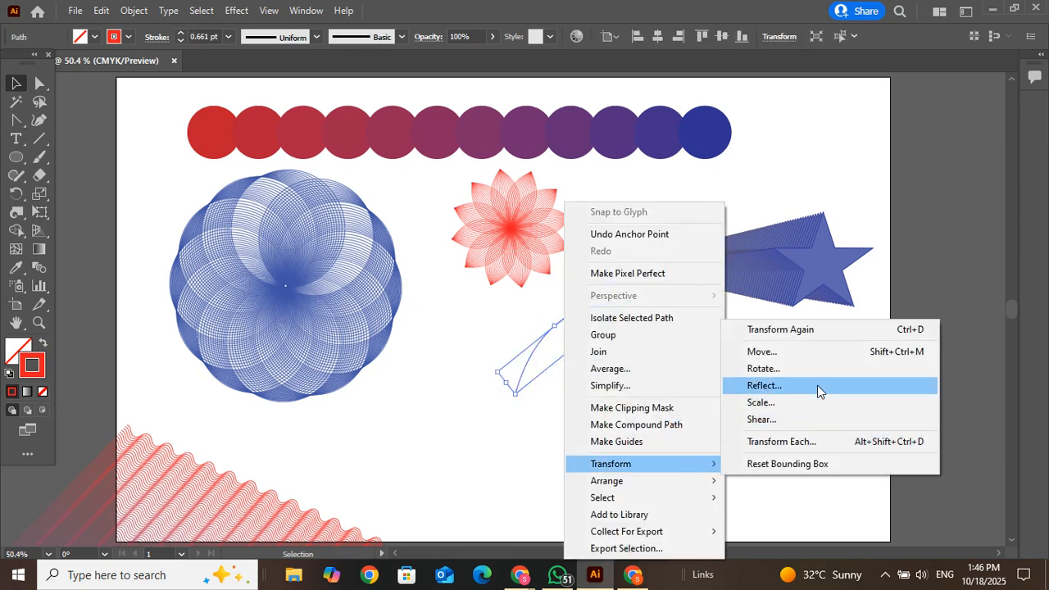
pyautogui.click(817, 385)
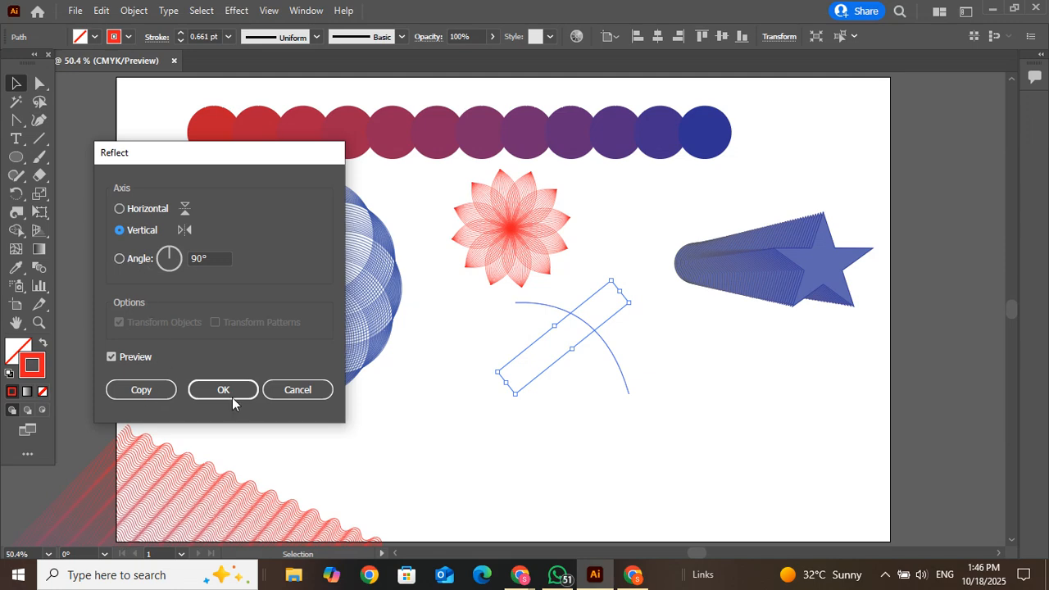
pyautogui.click(144, 388)
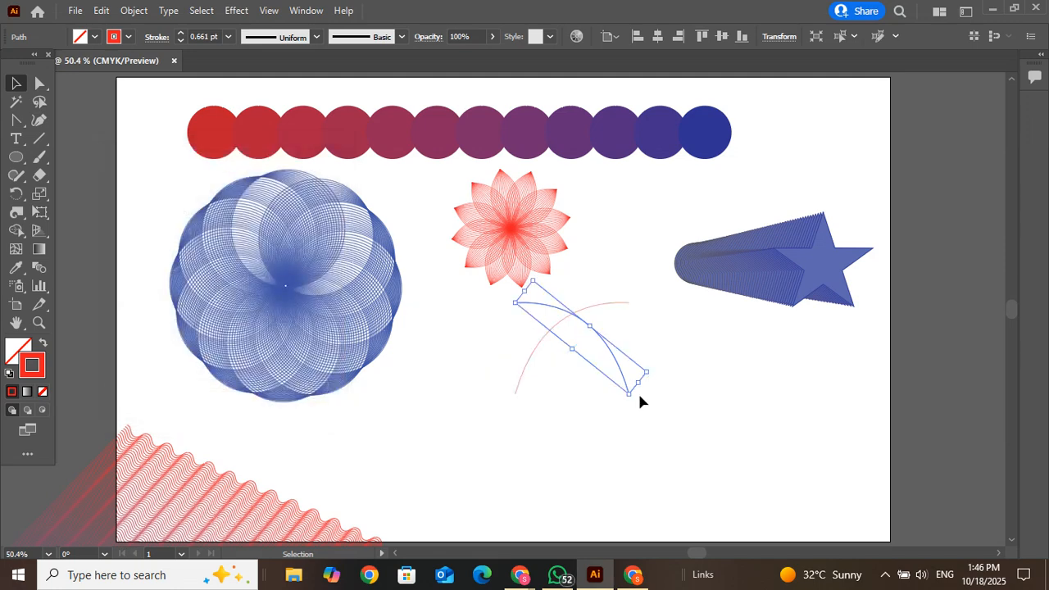
pyautogui.click(640, 396)
# Rotate the reflected arc so its ends meet the original arc.
pyautogui.click(621, 373)
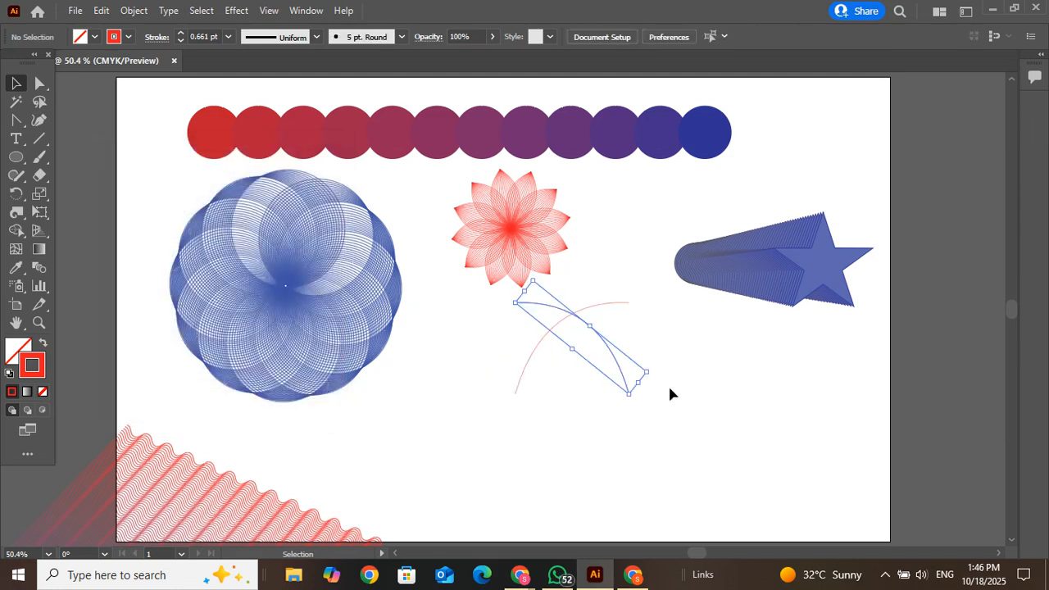
pyautogui.moveTo(632, 402); pyautogui.dragTo(470, 374)
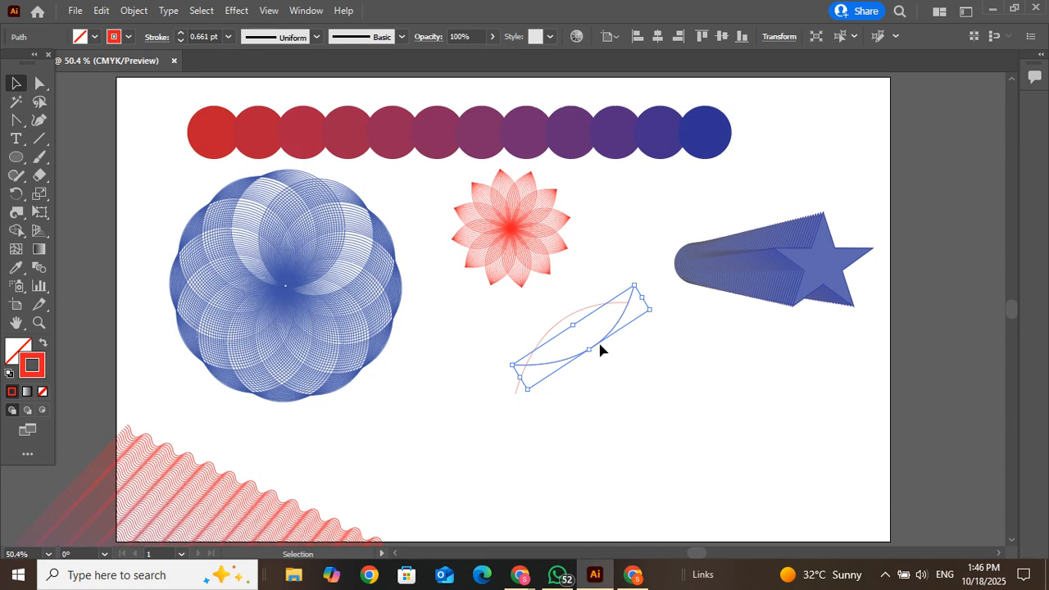
pyautogui.moveTo(597, 344)
pyautogui.mouseDown()
pyautogui.moveTo(612, 360)
pyautogui.moveTo(608, 344)
pyautogui.mouseUp()
pyautogui.click(601, 348)
pyautogui.click(598, 362)
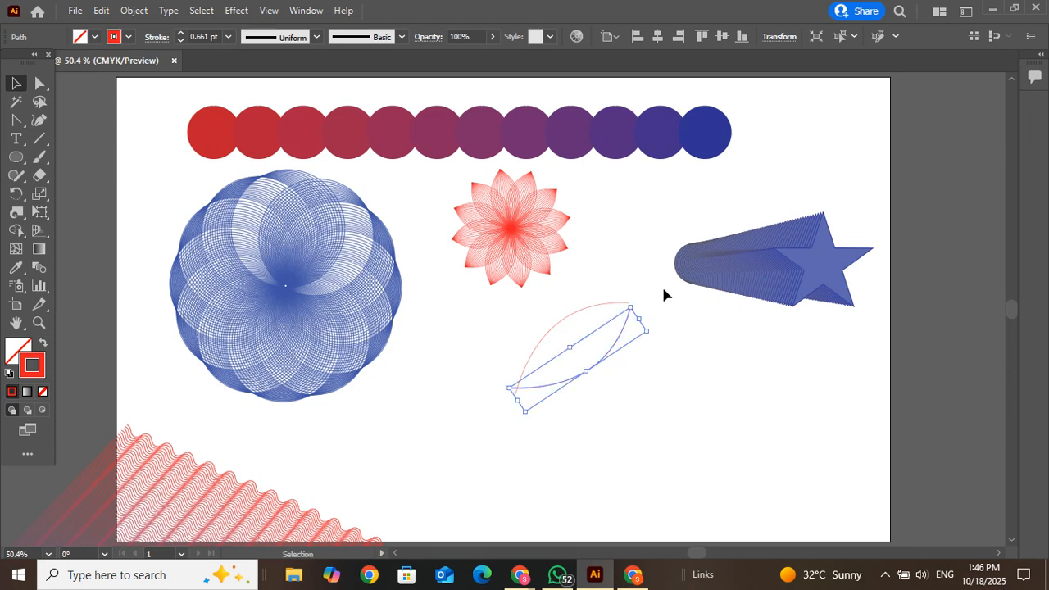
pyautogui.moveTo(656, 332); pyautogui.dragTo(651, 326)
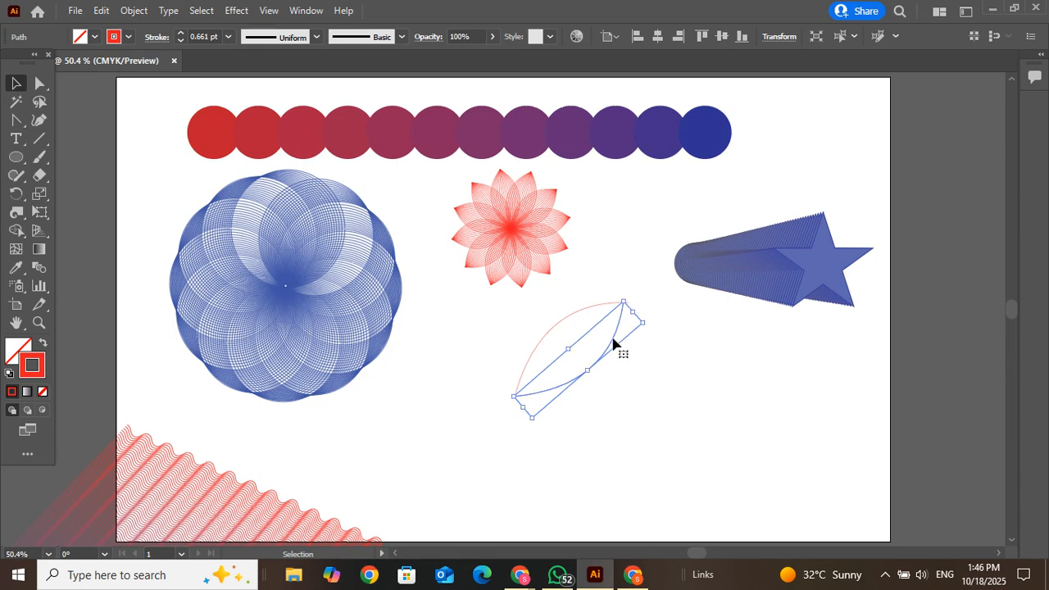
pyautogui.click(614, 336)
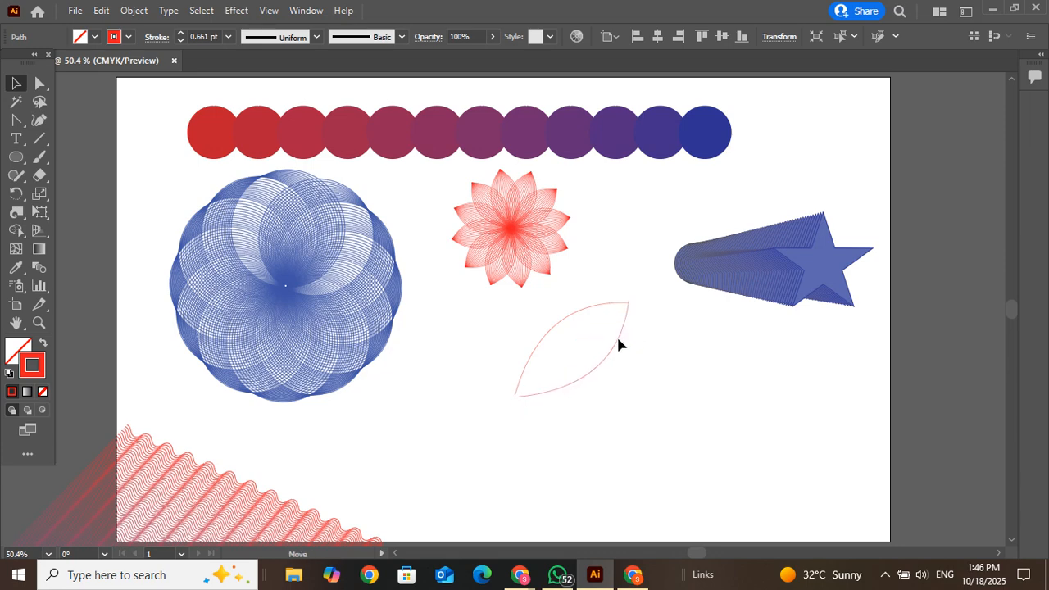
# Fine-tune the arc's angle to close the leaf, then select both arcs.
pyautogui.click(618, 342)
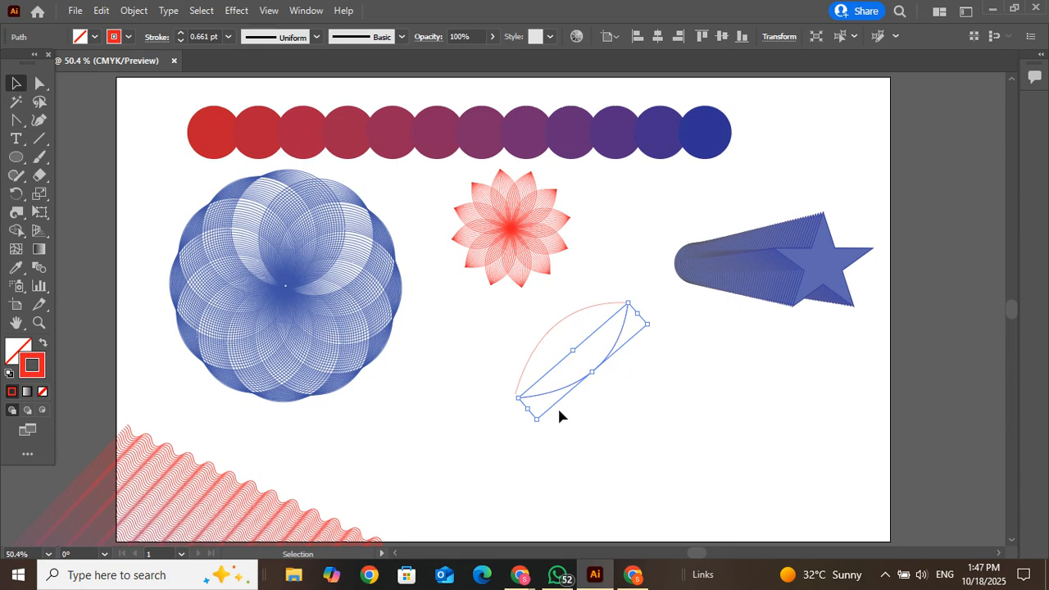
pyautogui.moveTo(539, 427); pyautogui.dragTo(535, 426)
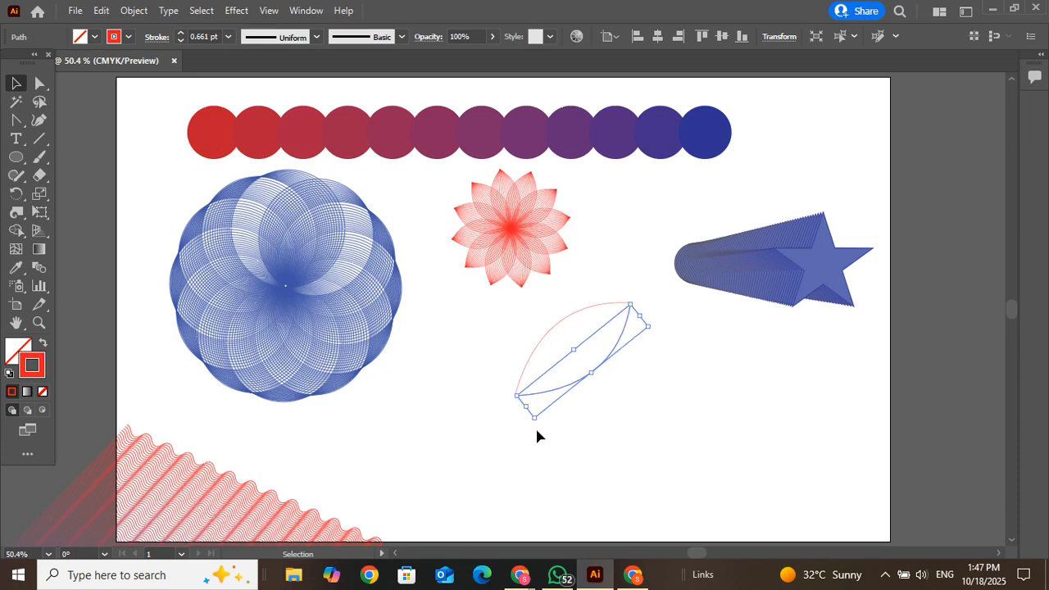
pyautogui.click(631, 441)
pyautogui.moveTo(632, 440); pyautogui.dragTo(505, 326)
pyautogui.click(505, 328)
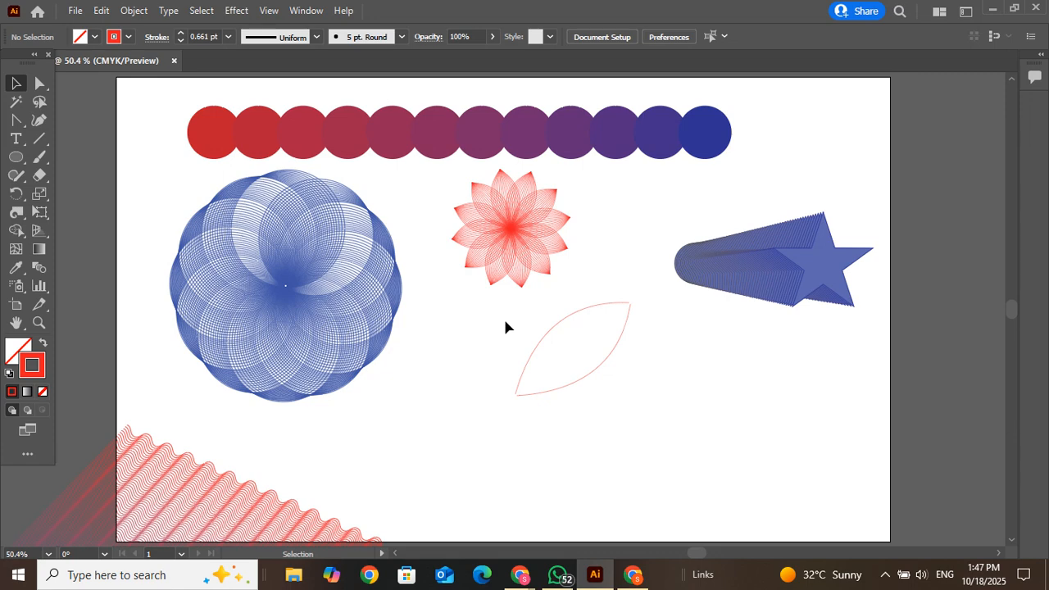
pyautogui.moveTo(505, 321); pyautogui.dragTo(605, 480)
# Zoom in on the leaf and try the Fades gradient swatch library, then close it.
pyautogui.press('a')
pyautogui.hotkey('ctrl', '=')
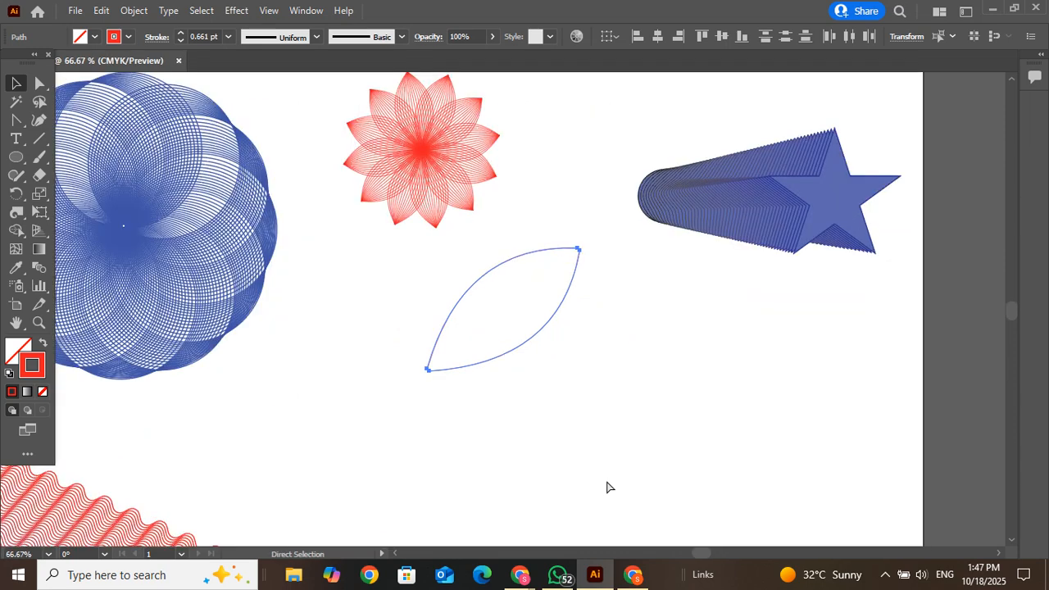
pyautogui.press('v')
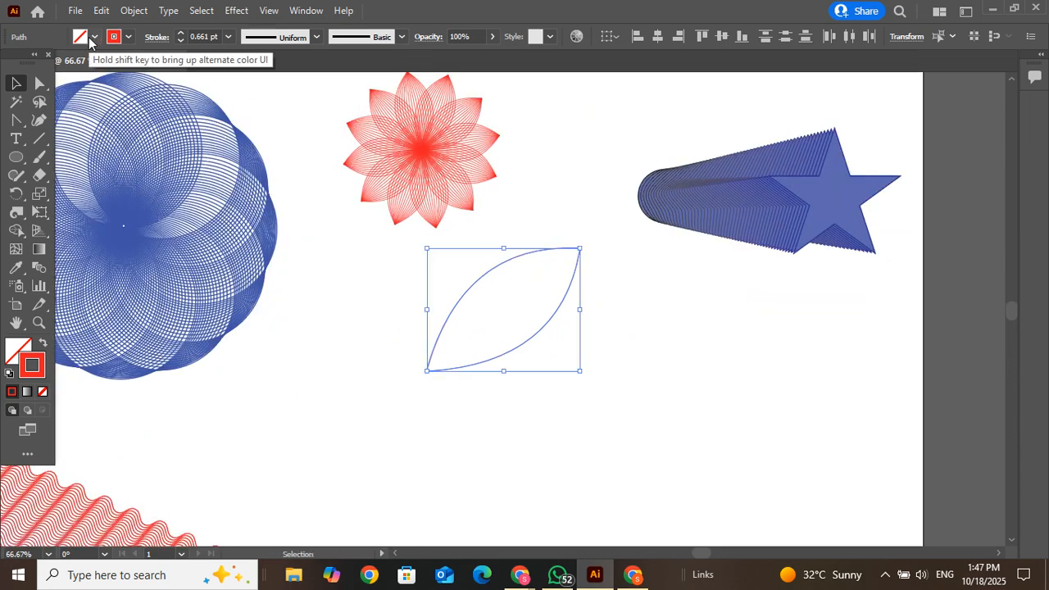
pyautogui.click(127, 38)
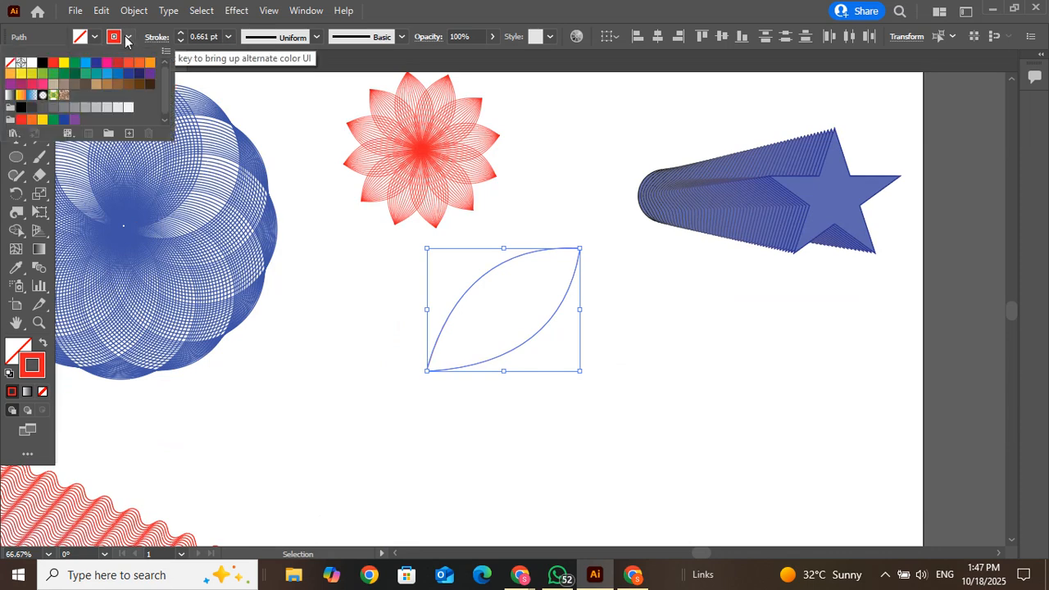
pyautogui.click(14, 133)
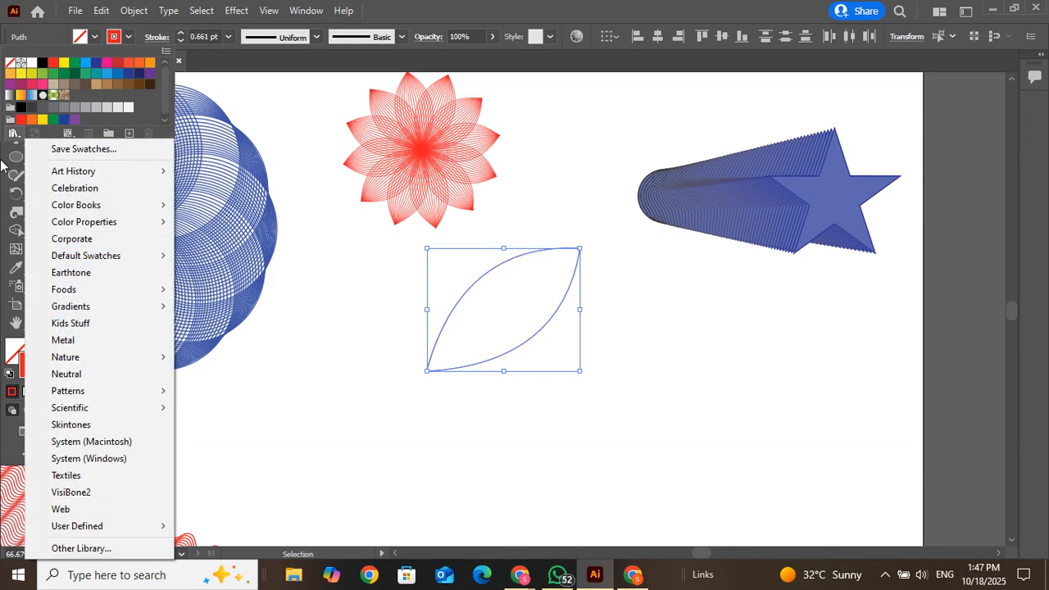
pyautogui.moveTo(135, 305)
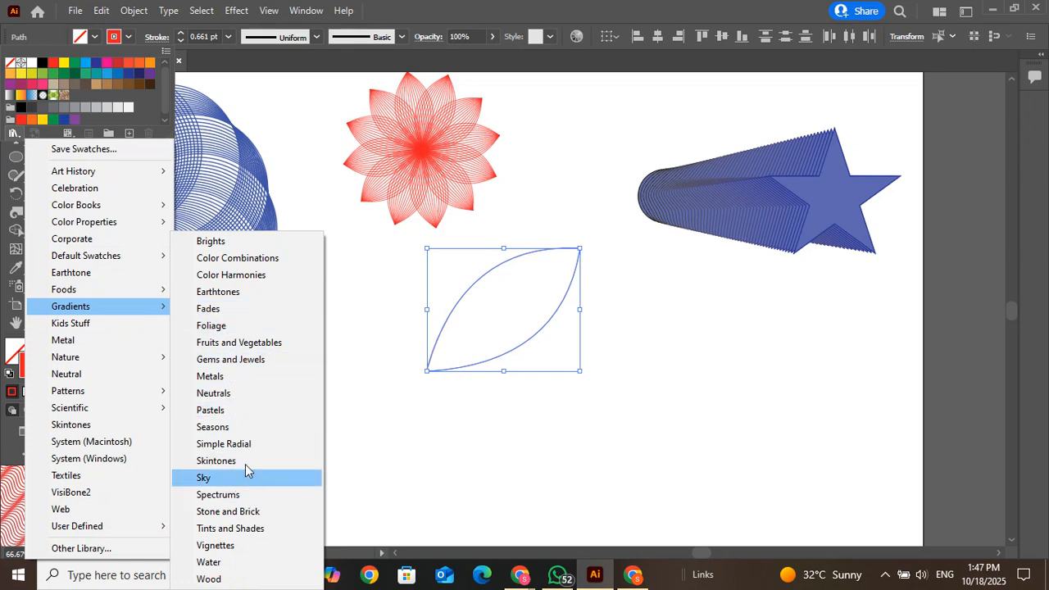
pyautogui.click(235, 310)
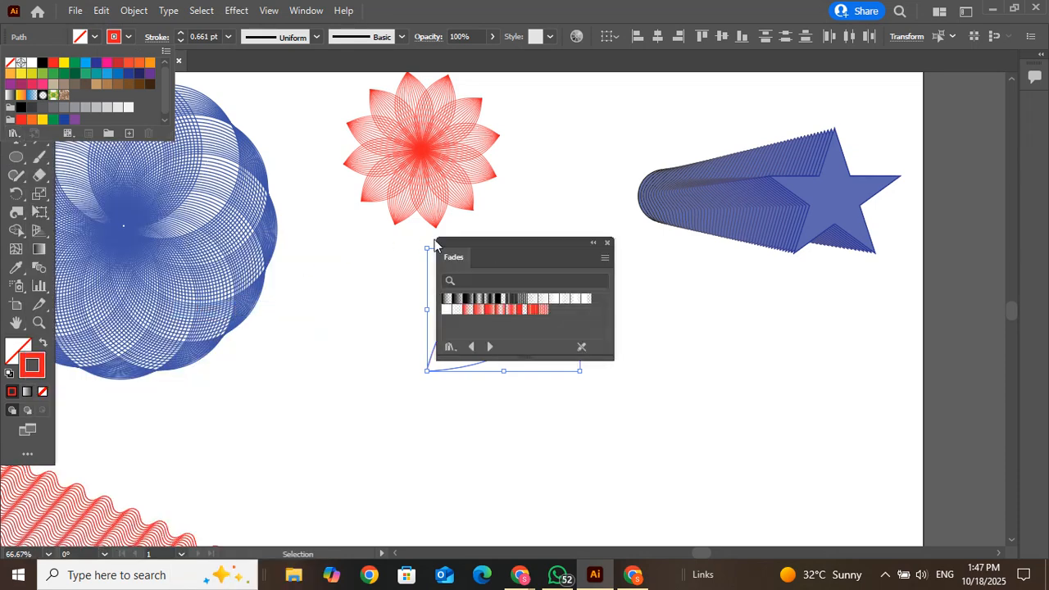
pyautogui.click(603, 244)
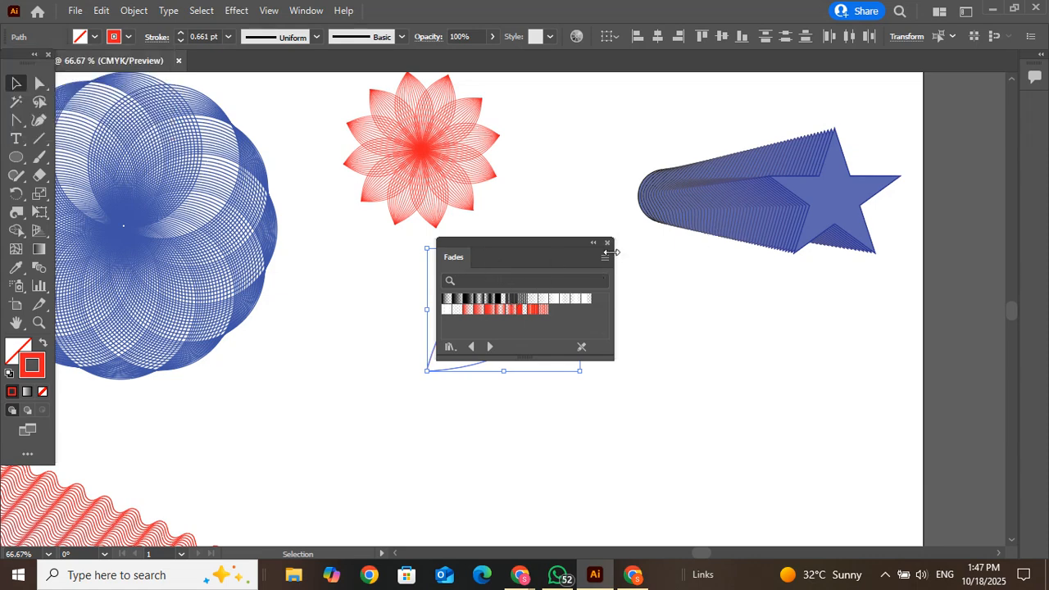
pyautogui.click(607, 243)
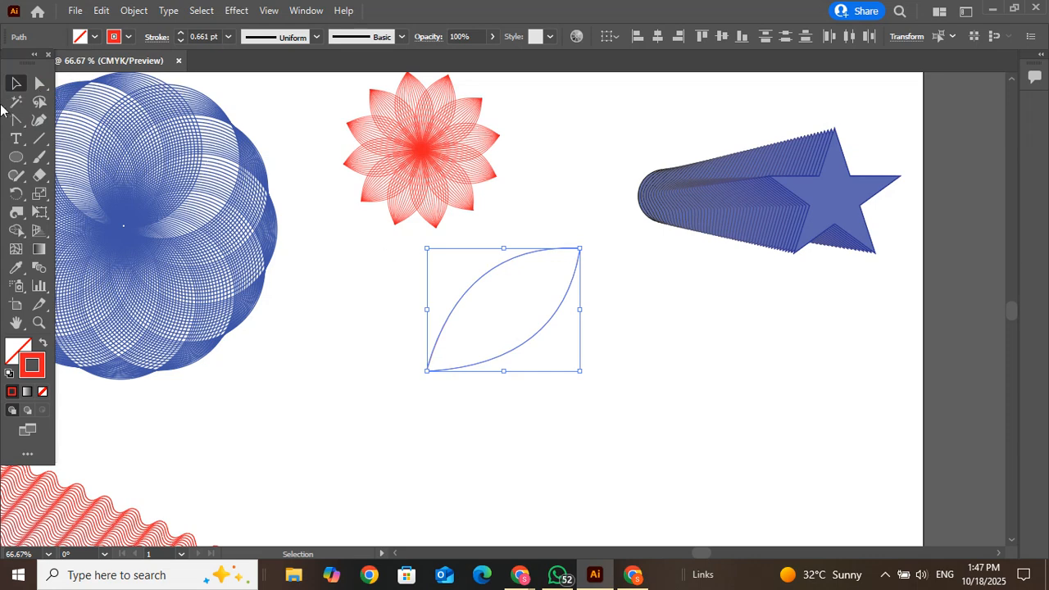
# Open the Brights gradient swatch library and place it beside the star.
pyautogui.click(128, 37)
pyautogui.click(13, 132)
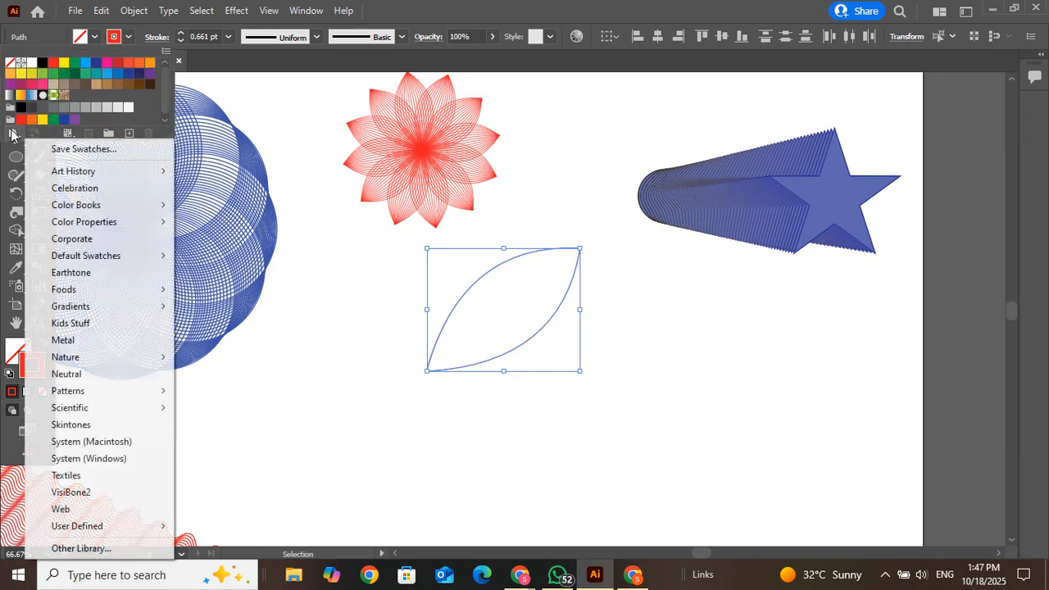
pyautogui.moveTo(159, 307)
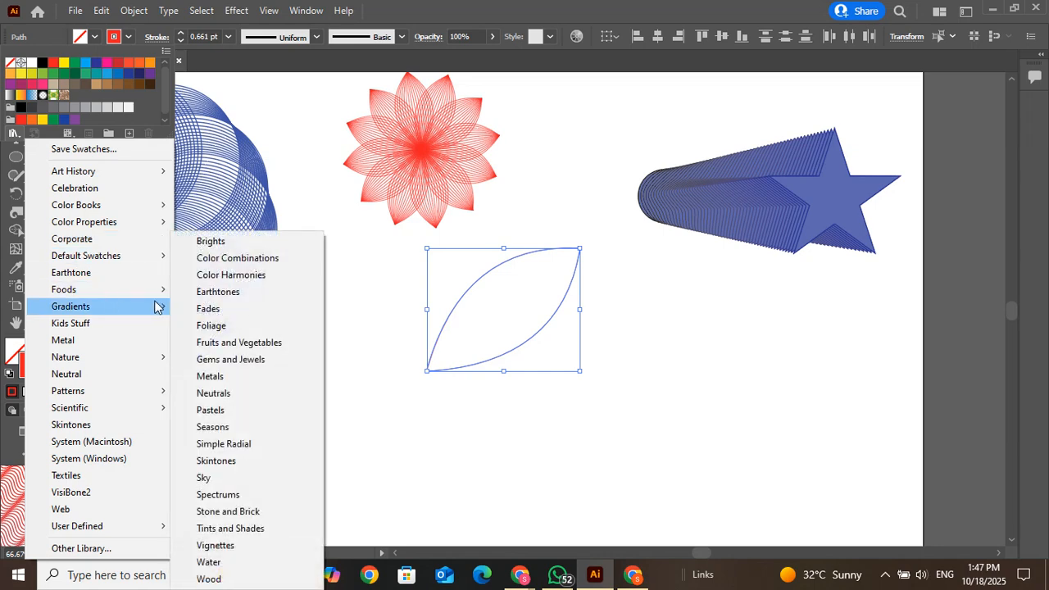
pyautogui.click(247, 243)
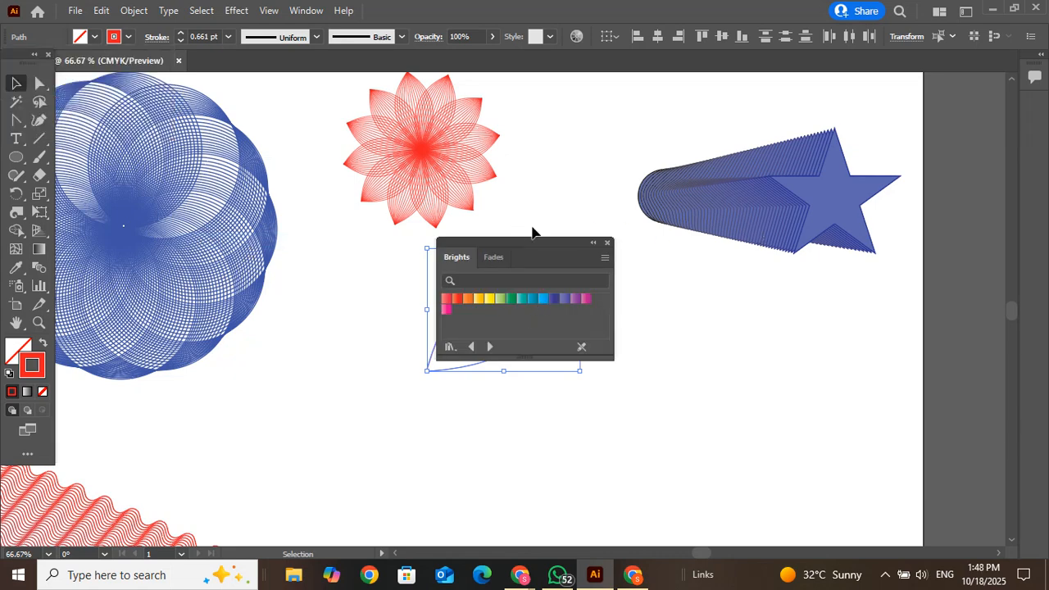
pyautogui.moveTo(524, 239); pyautogui.dragTo(865, 219)
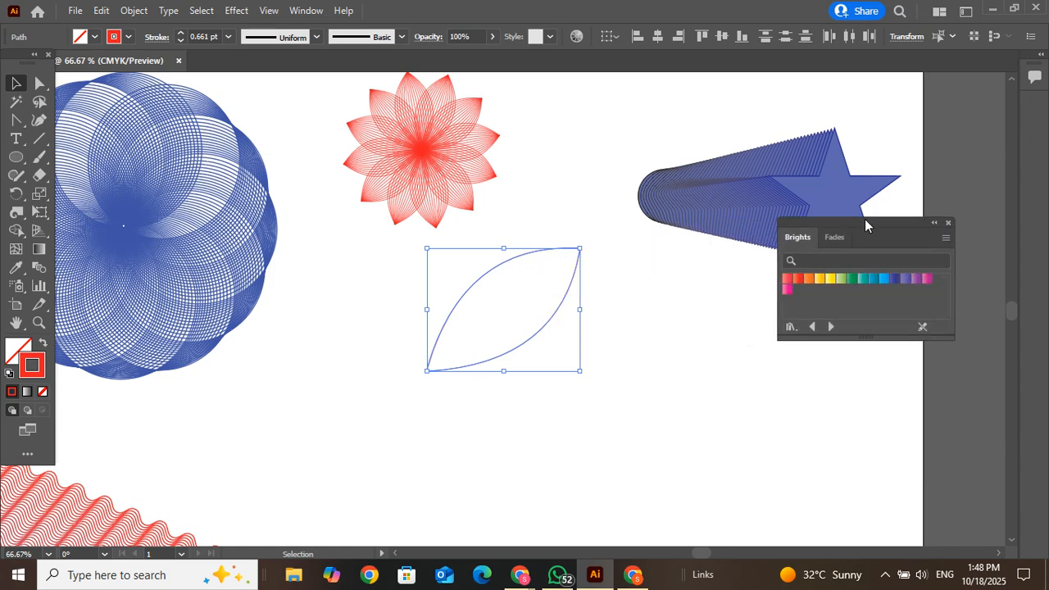
# Give the leaf path a pink stroke from the Brights swatches.
pyautogui.click(809, 281)
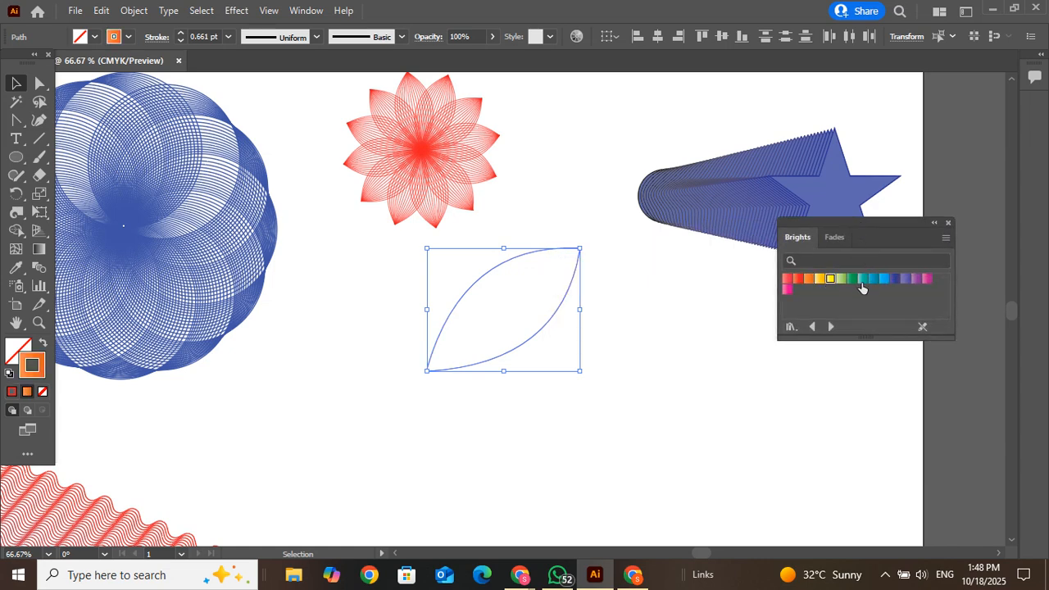
pyautogui.click(863, 282)
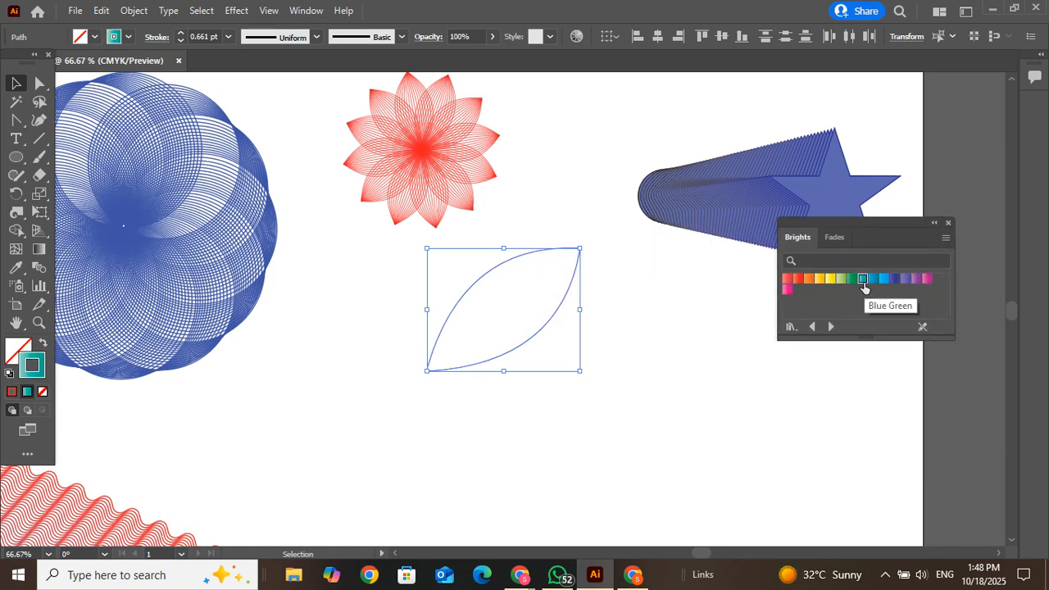
pyautogui.click(927, 278)
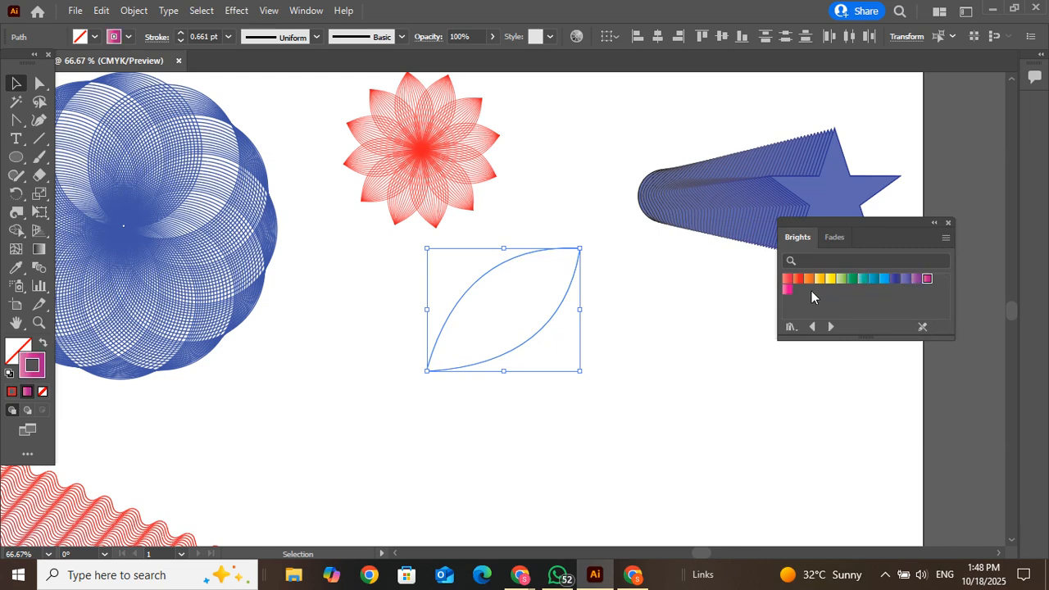
pyautogui.click(788, 289)
pyautogui.click(688, 394)
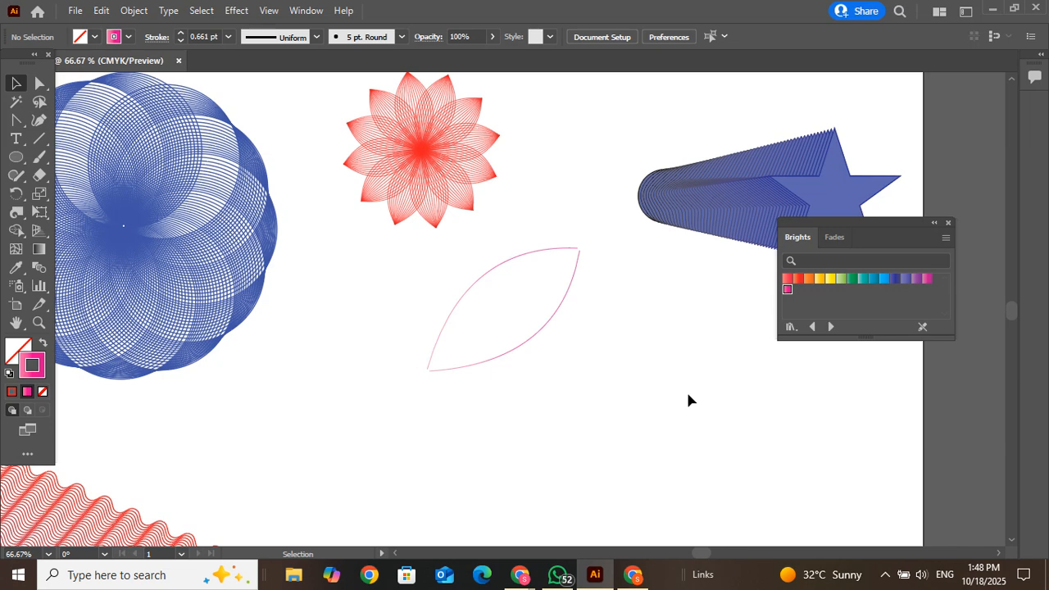
pyautogui.moveTo(688, 394); pyautogui.dragTo(399, 309)
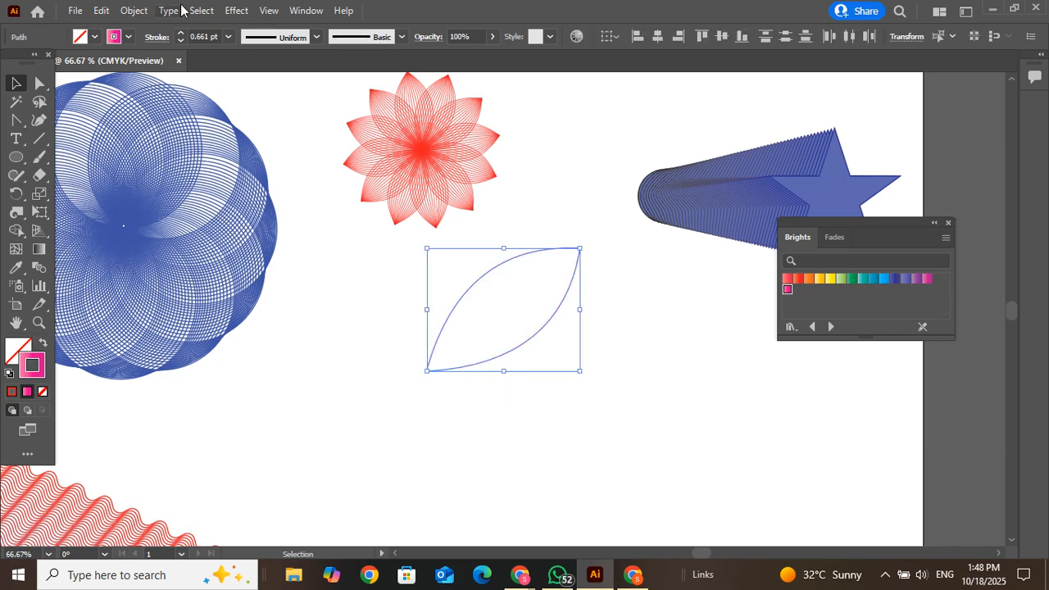
# Blend the two leaf curves using 29 specified steps.
pyautogui.click(135, 10)
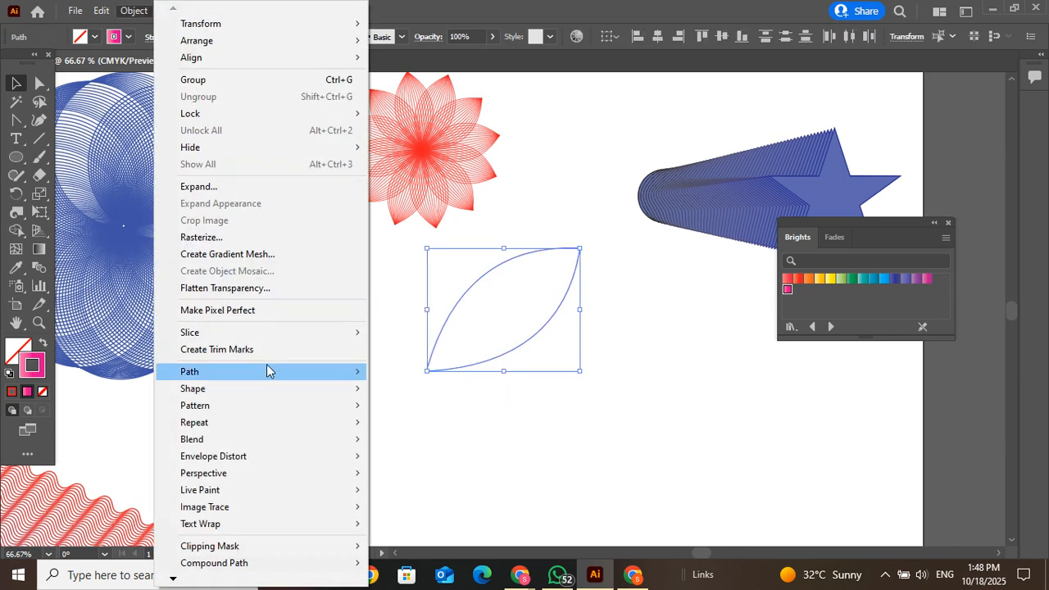
pyautogui.moveTo(277, 446)
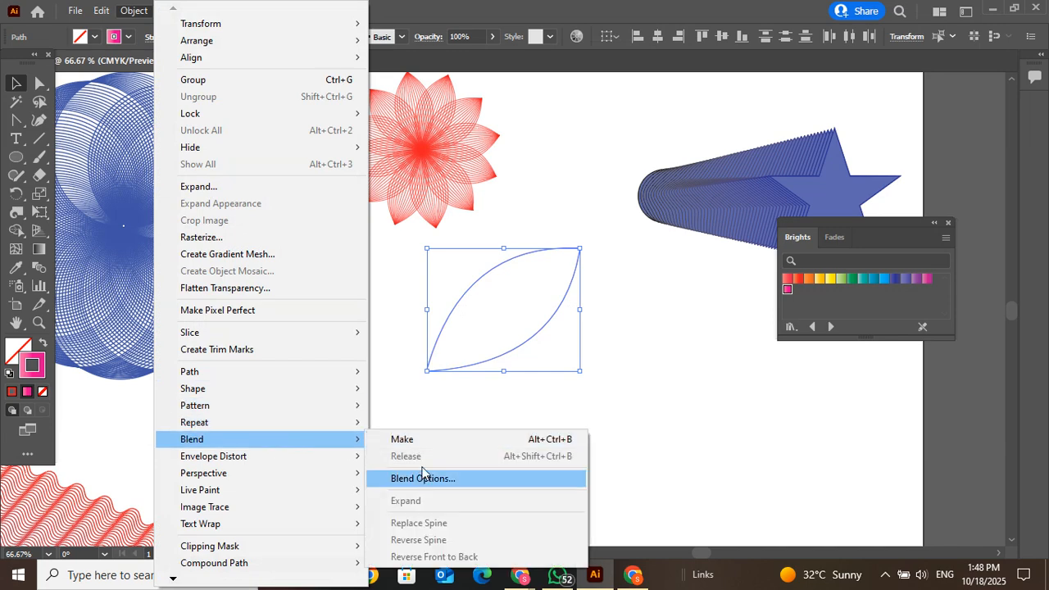
pyautogui.click(418, 441)
pyautogui.click(131, 7)
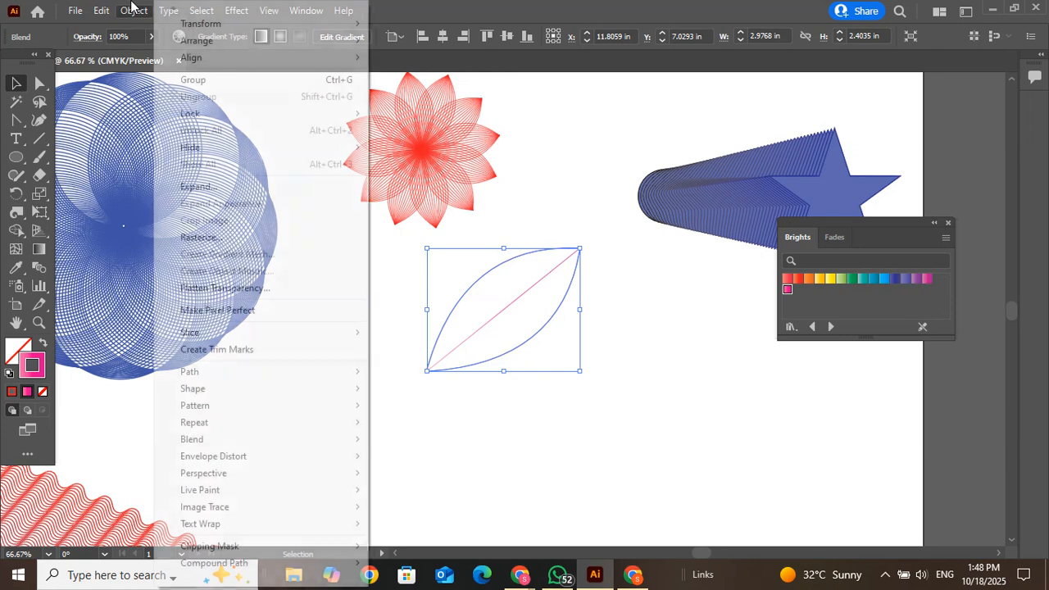
pyautogui.moveTo(279, 445)
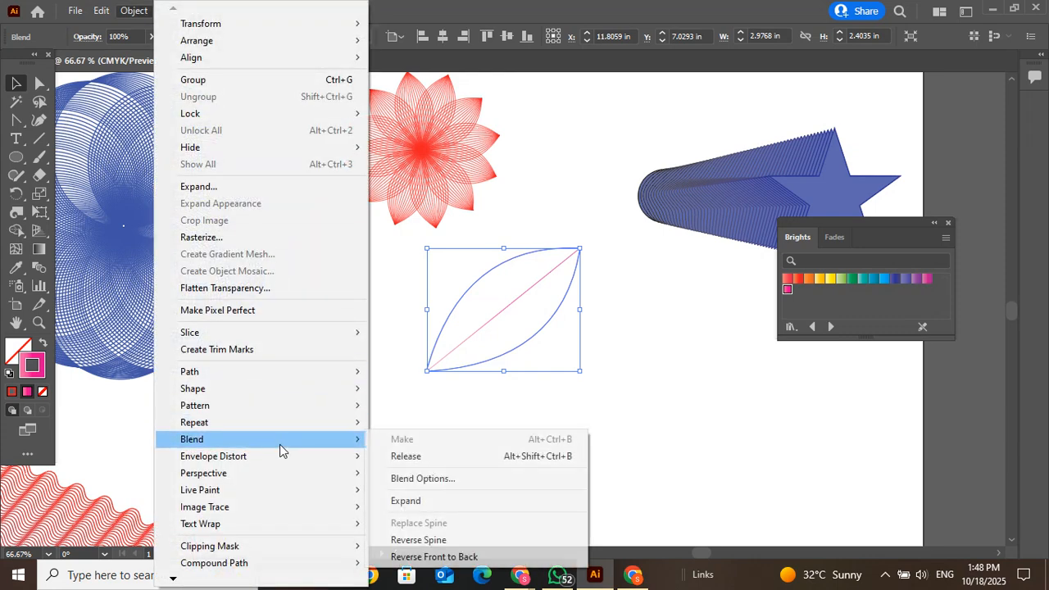
pyautogui.click(434, 482)
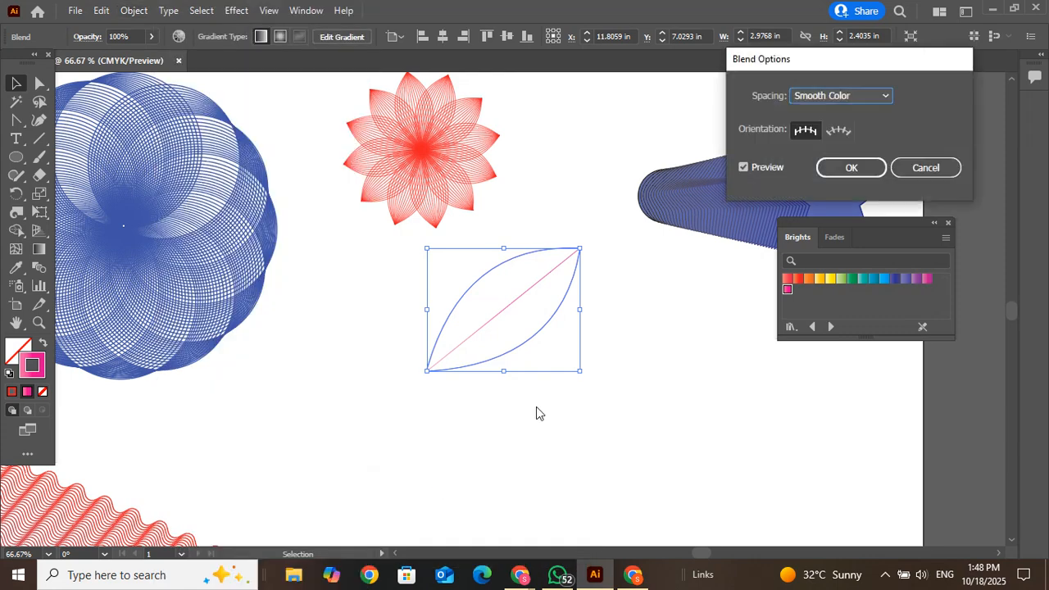
pyautogui.click(826, 96)
pyautogui.click(865, 130)
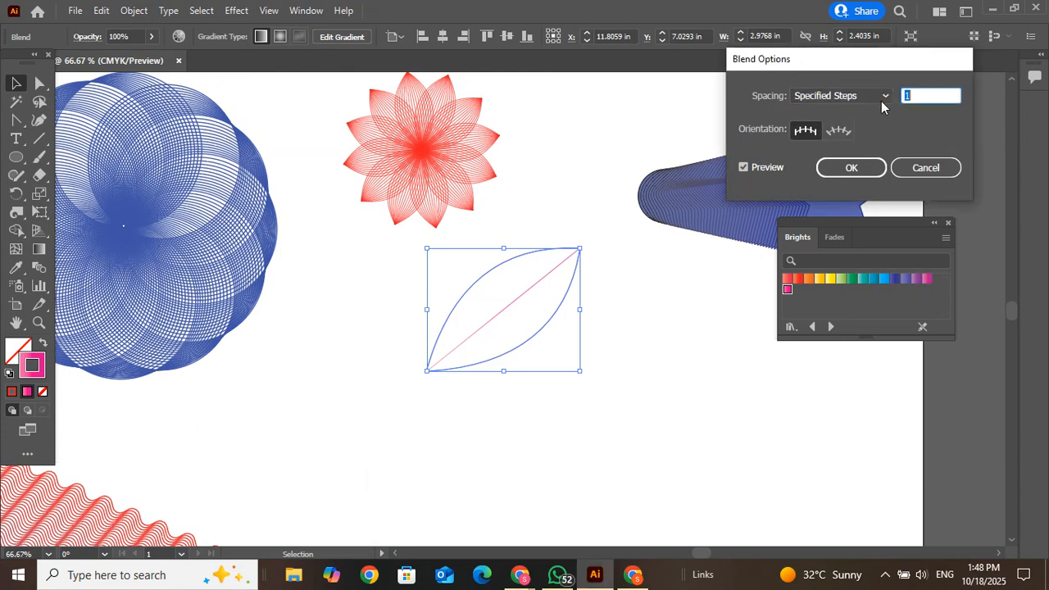
pyautogui.scroll(20, 908, 95)
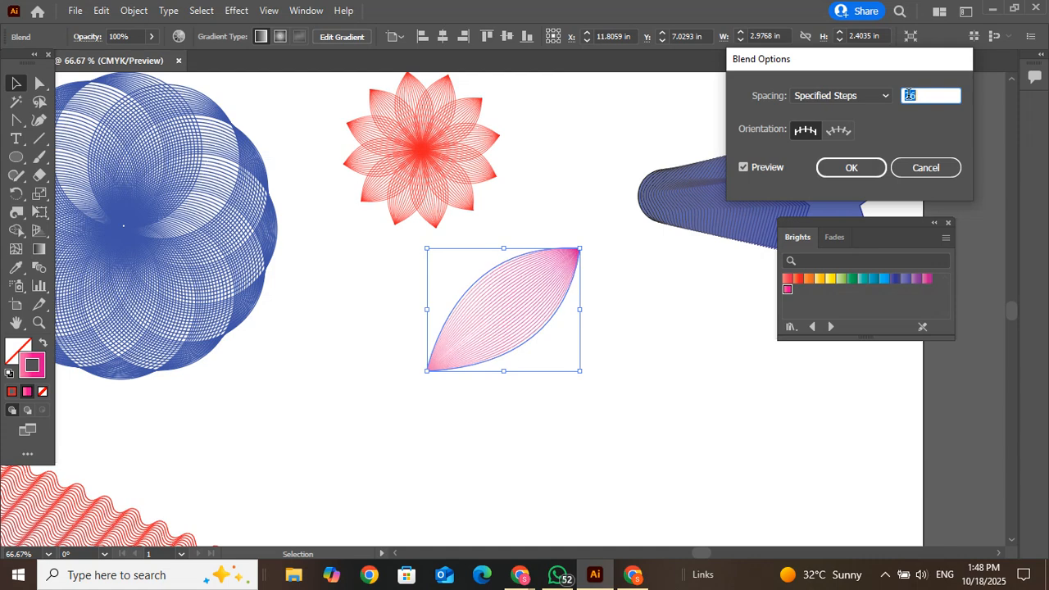
pyautogui.scroll(2, 908, 95)
pyautogui.scroll(1, 908, 95)
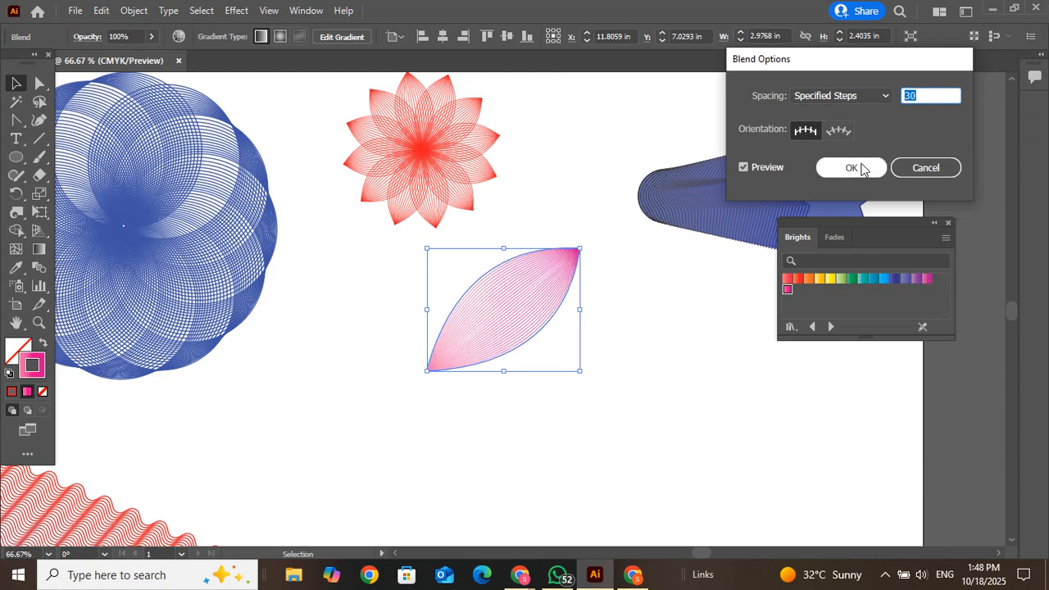
pyautogui.click(854, 167)
# Recolour the leaf blend cyan from the Brights swatches.
pyautogui.click(725, 384)
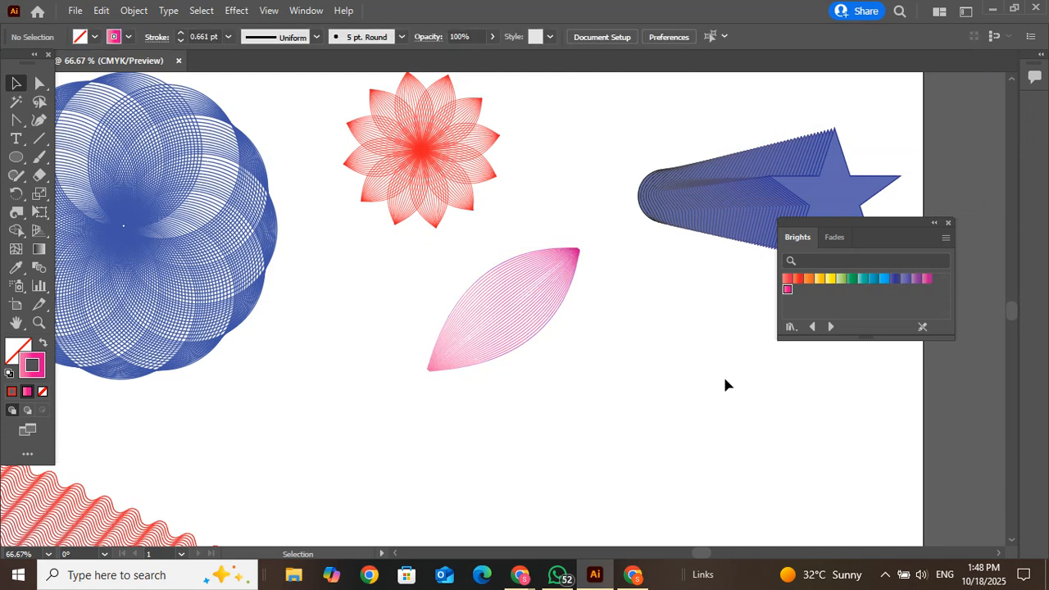
pyautogui.click(545, 340)
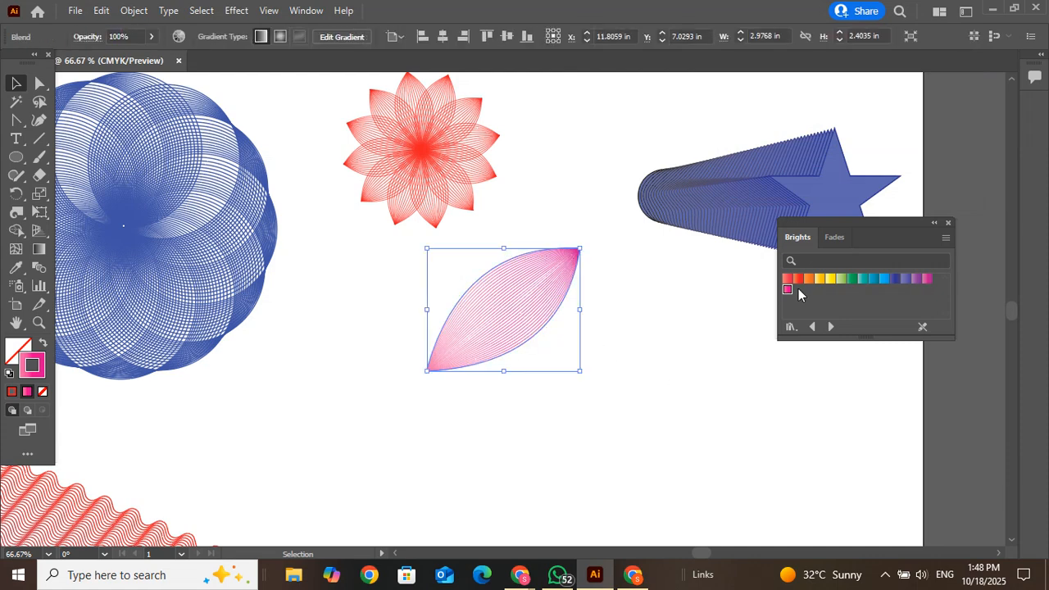
pyautogui.click(808, 278)
pyautogui.click(830, 279)
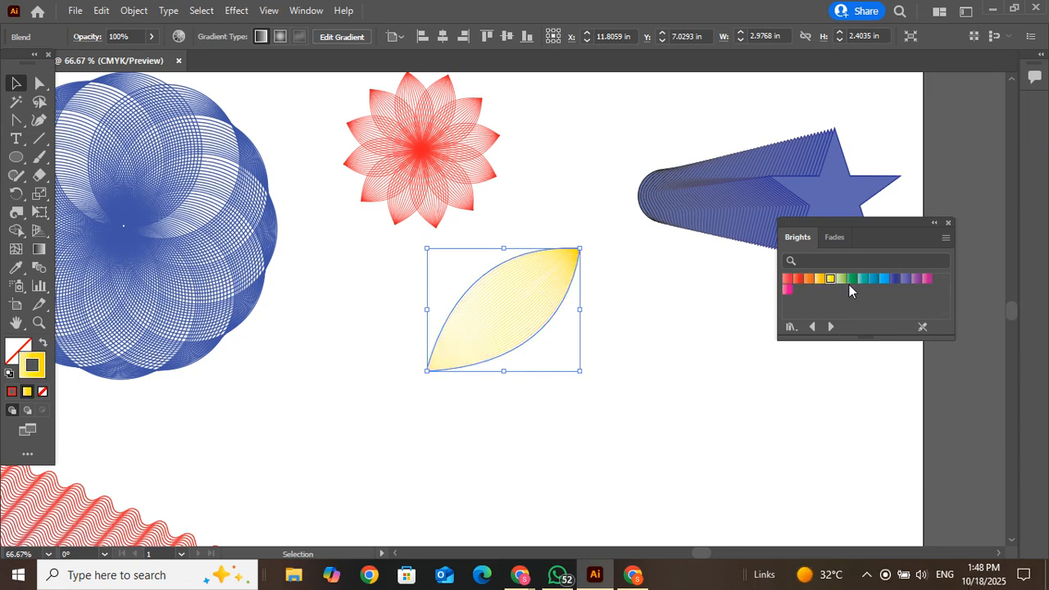
pyautogui.click(873, 279)
pyautogui.click(906, 279)
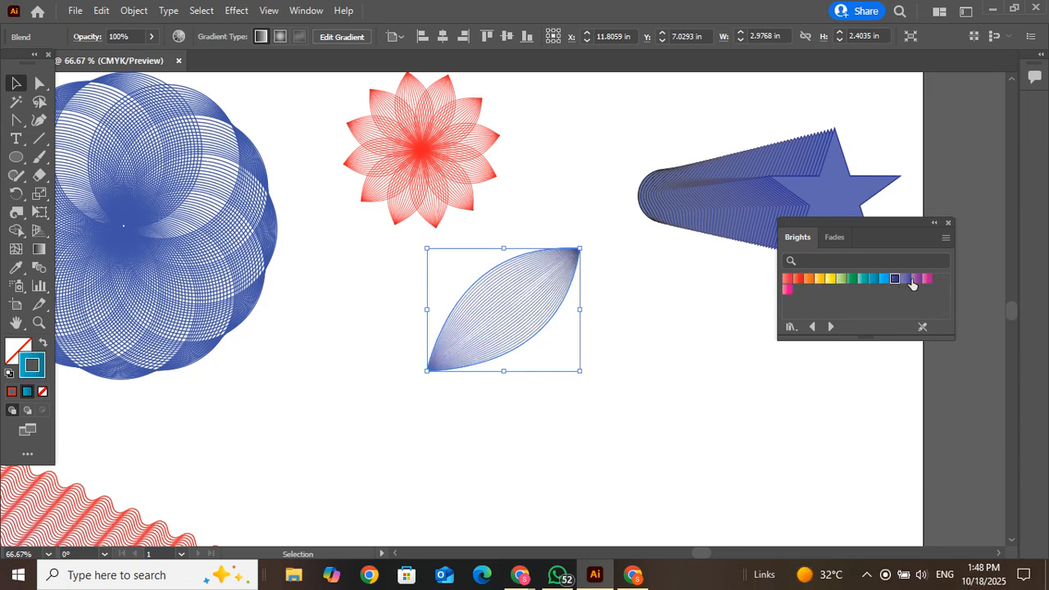
pyautogui.click(895, 280)
pyautogui.click(873, 278)
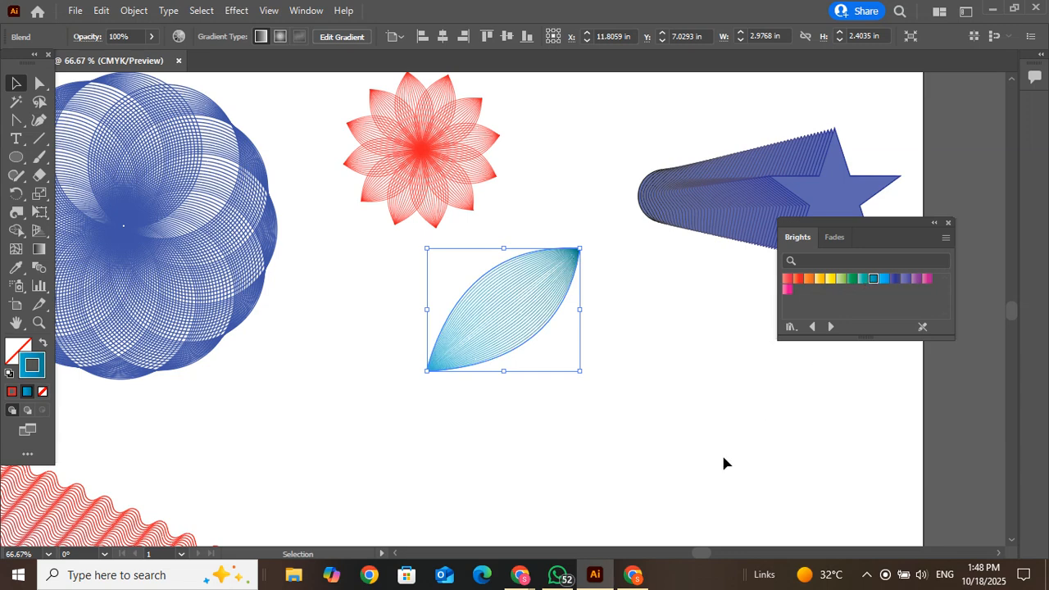
pyautogui.click(708, 473)
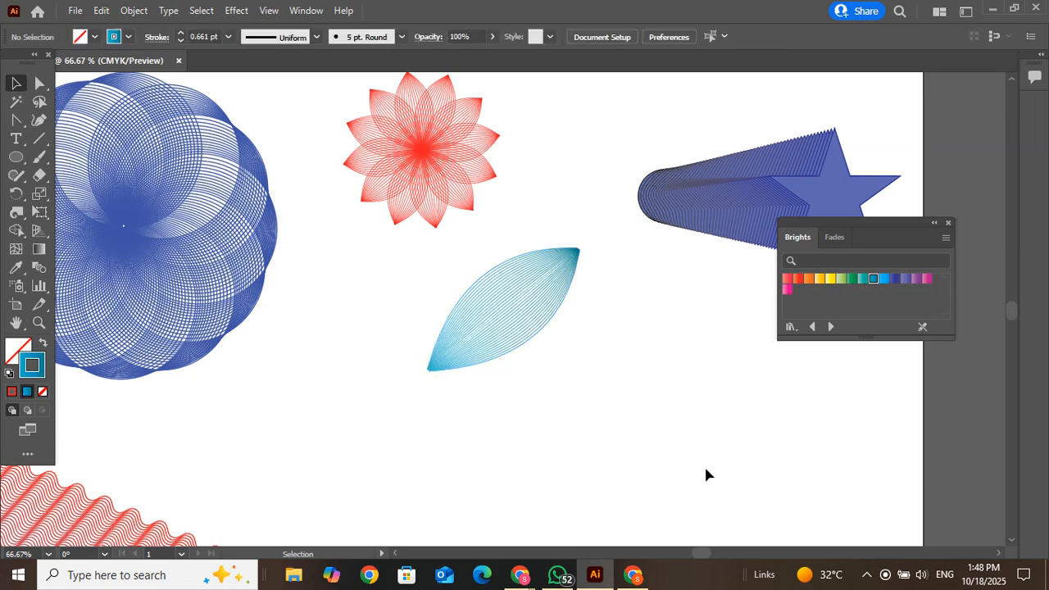
# Move the cyan leaf blend further right, then bring the Google Meet call forward.
pyautogui.moveTo(705, 468); pyautogui.dragTo(471, 302)
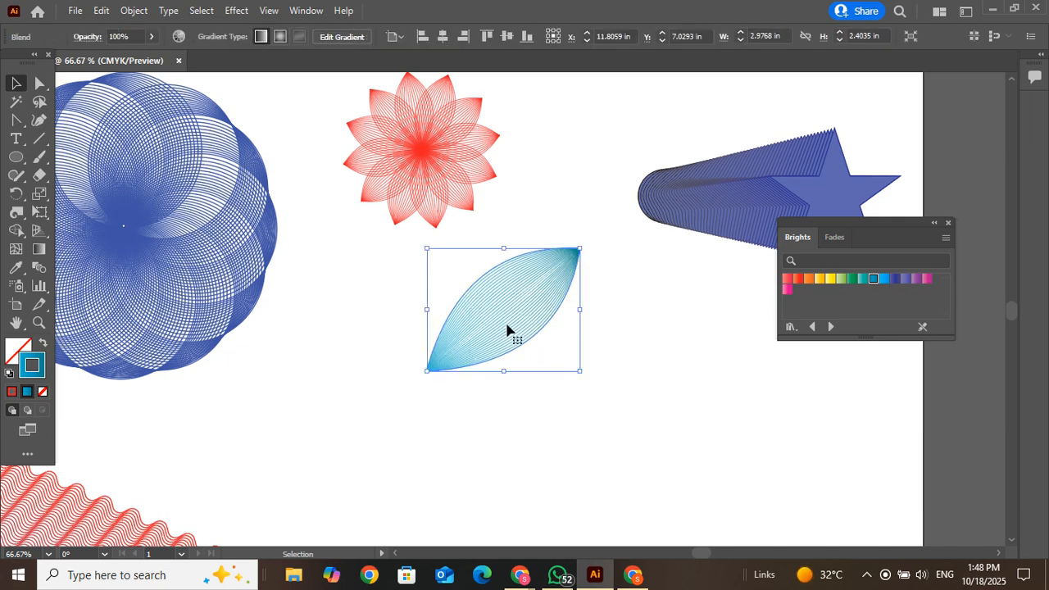
pyautogui.moveTo(511, 336); pyautogui.dragTo(620, 328)
pyautogui.click(722, 370)
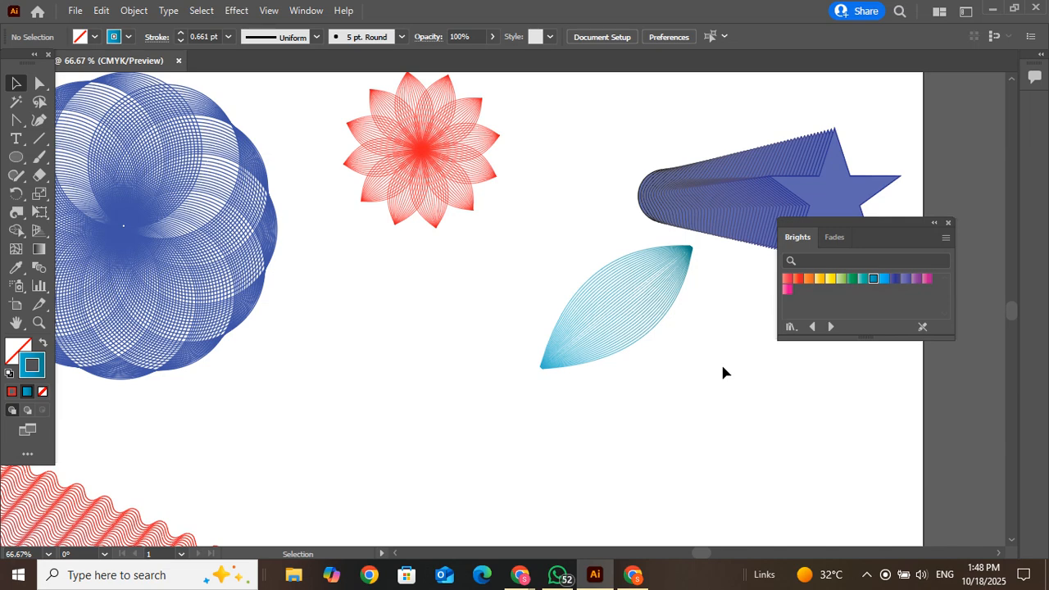
pyautogui.click(604, 303)
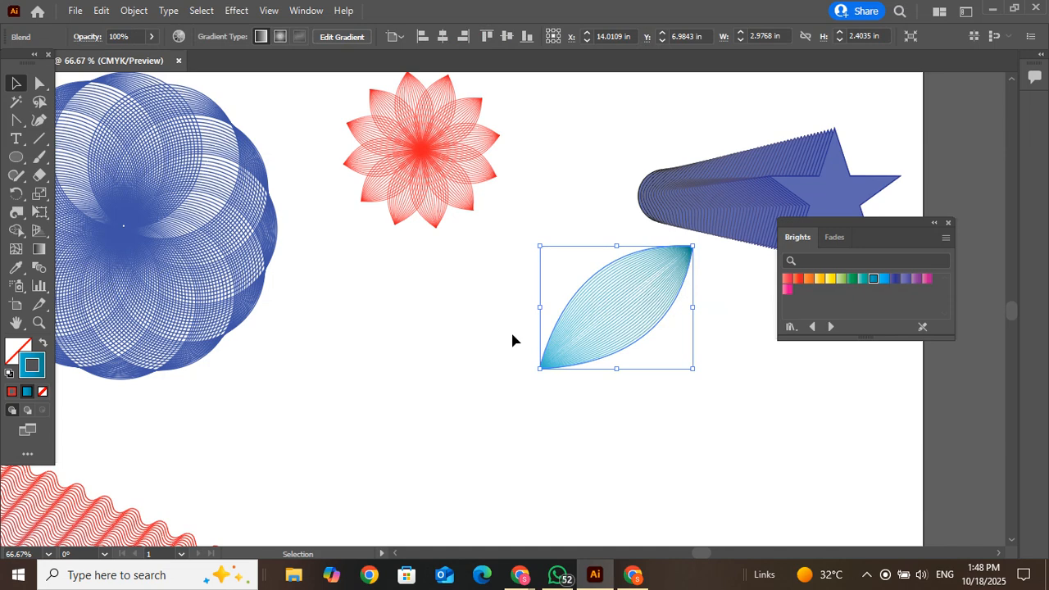
pyautogui.click(417, 524)
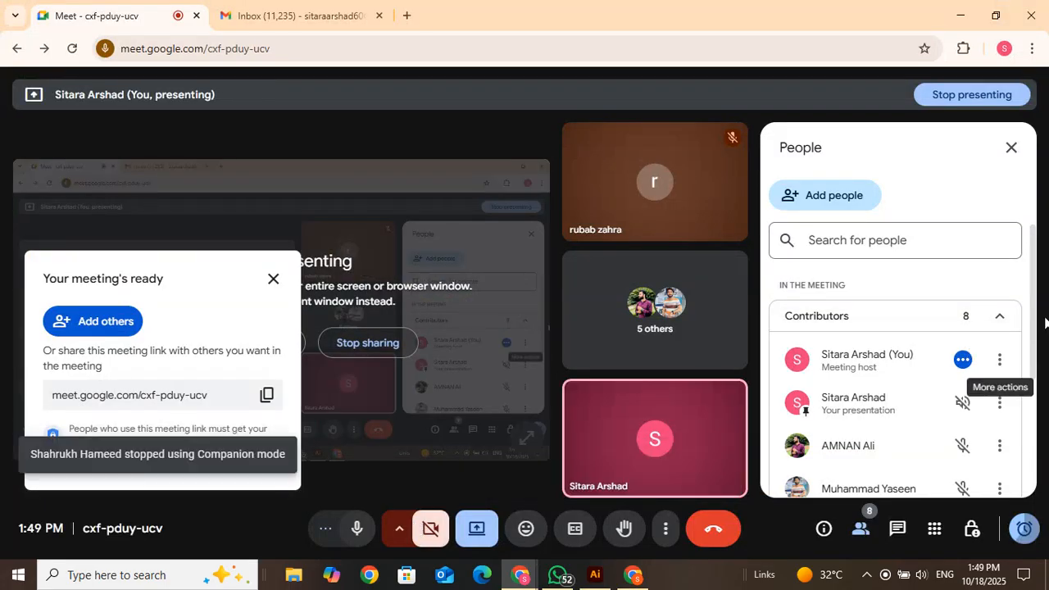
# Scroll the Google Meet People list and minimize the meeting window to return to Illustrator.
pyautogui.moveTo(1035, 310); pyautogui.dragTo(1012, 238)
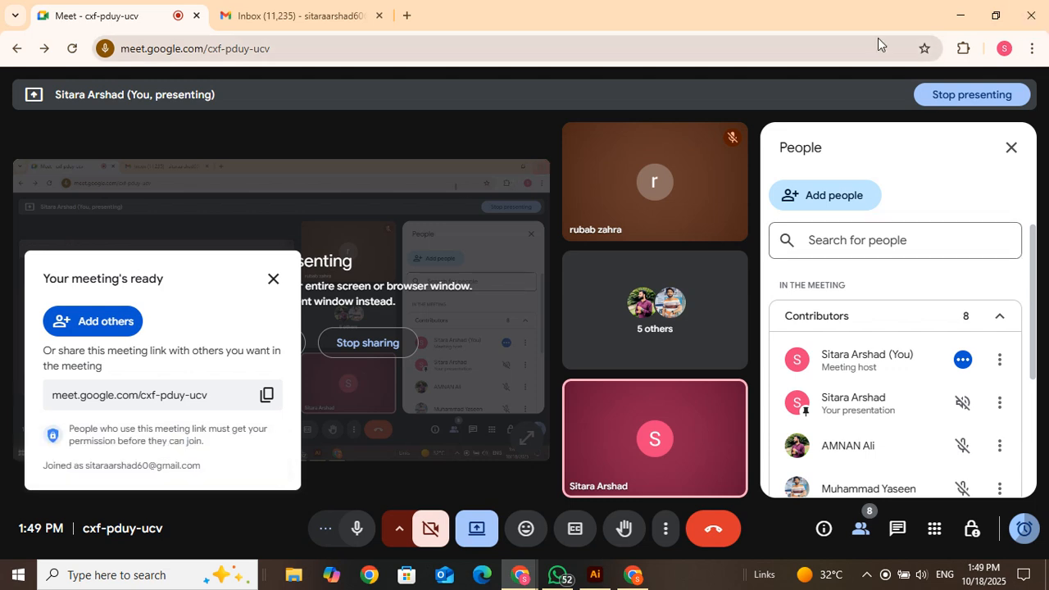
pyautogui.click(963, 15)
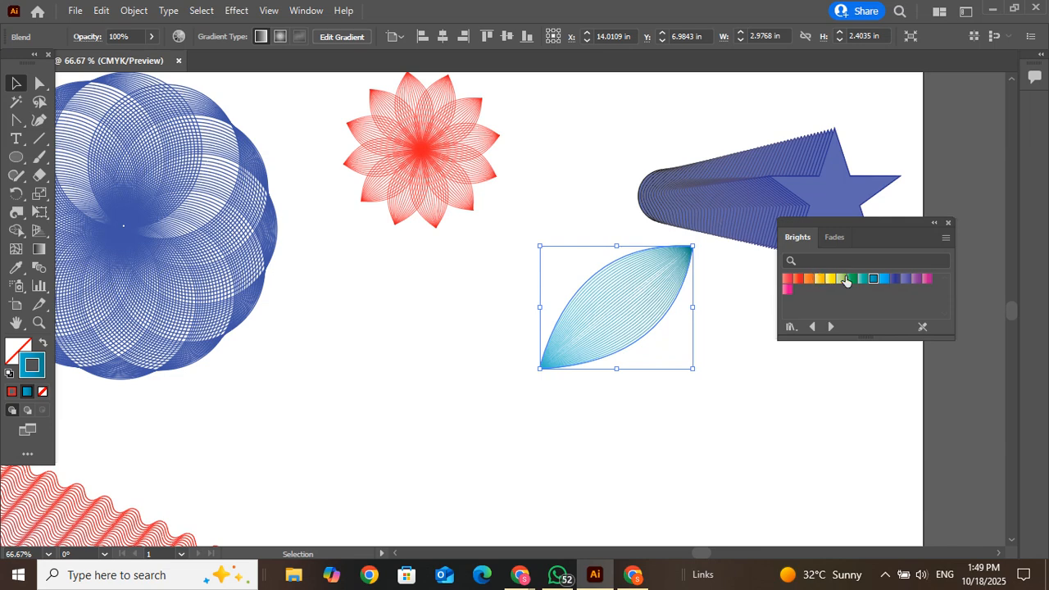
# Recolour the leaf blend with the purple Brights swatch, close the swatch library and deselect.
pyautogui.click(926, 279)
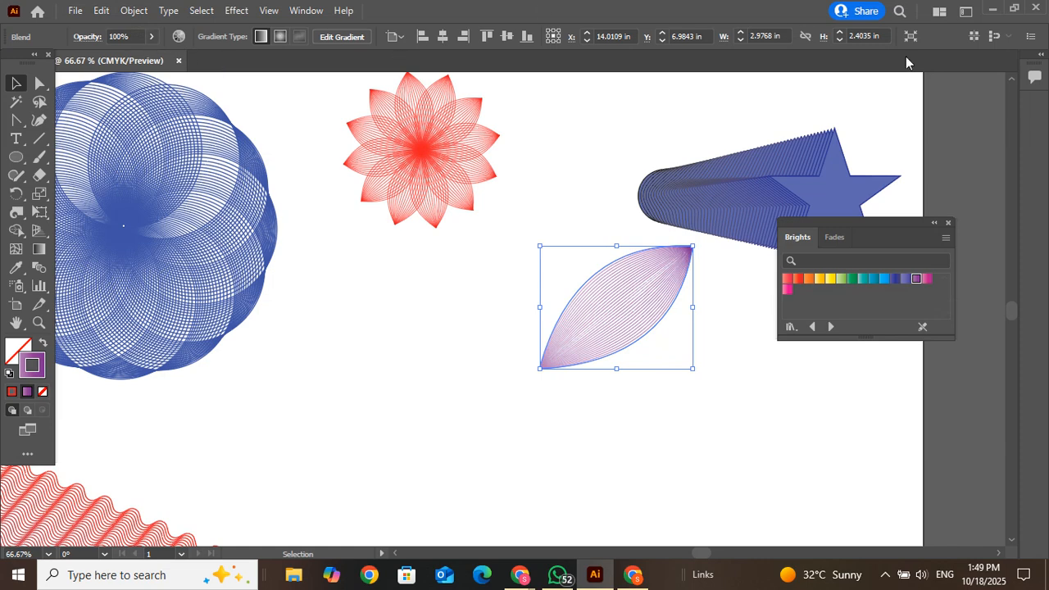
pyautogui.click(833, 237)
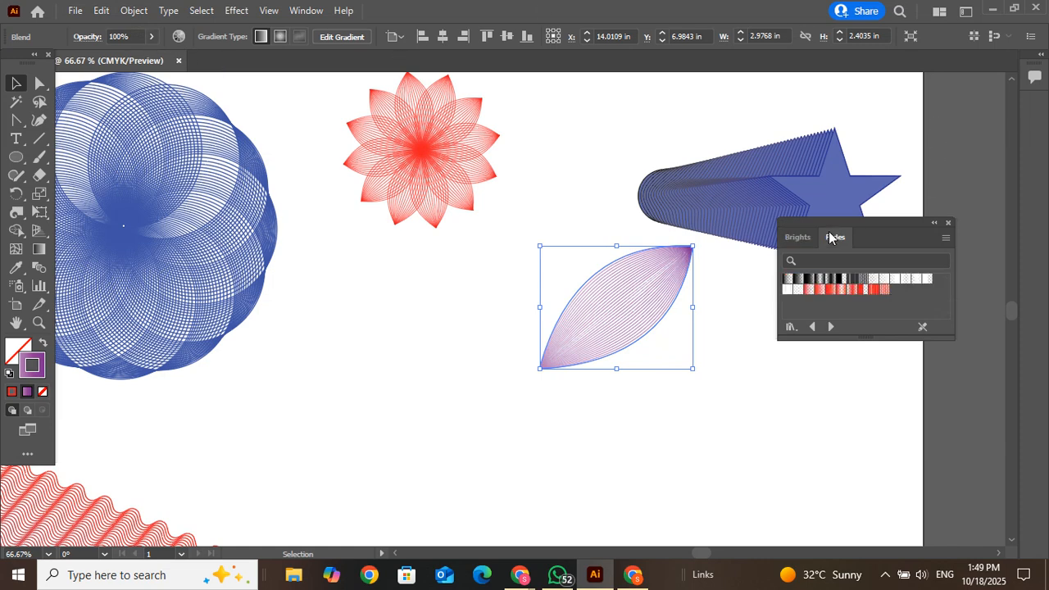
pyautogui.click(948, 222)
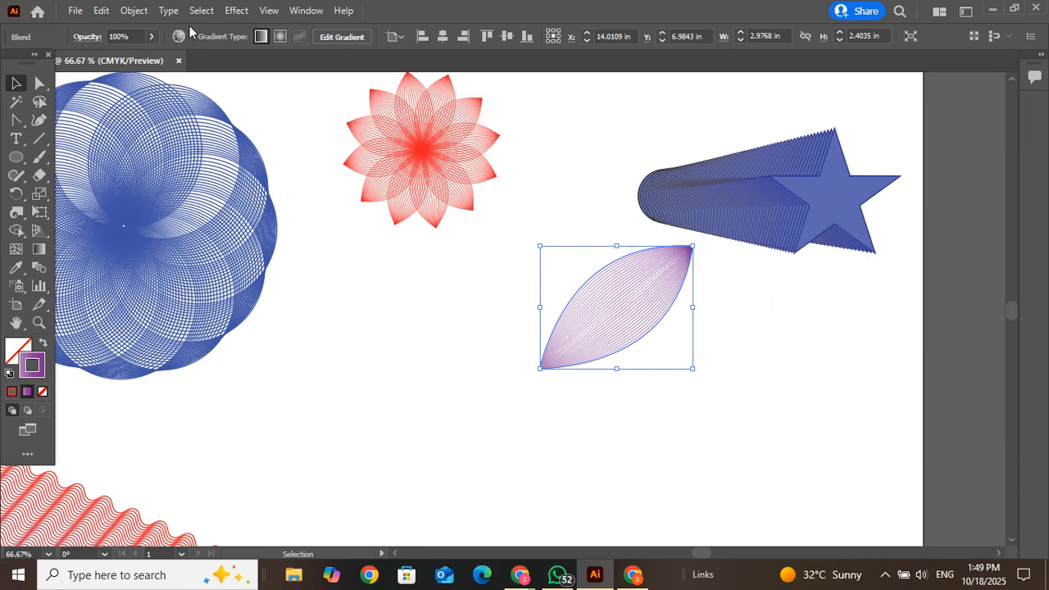
pyautogui.click(219, 399)
pyautogui.click(628, 327)
pyautogui.click(237, 356)
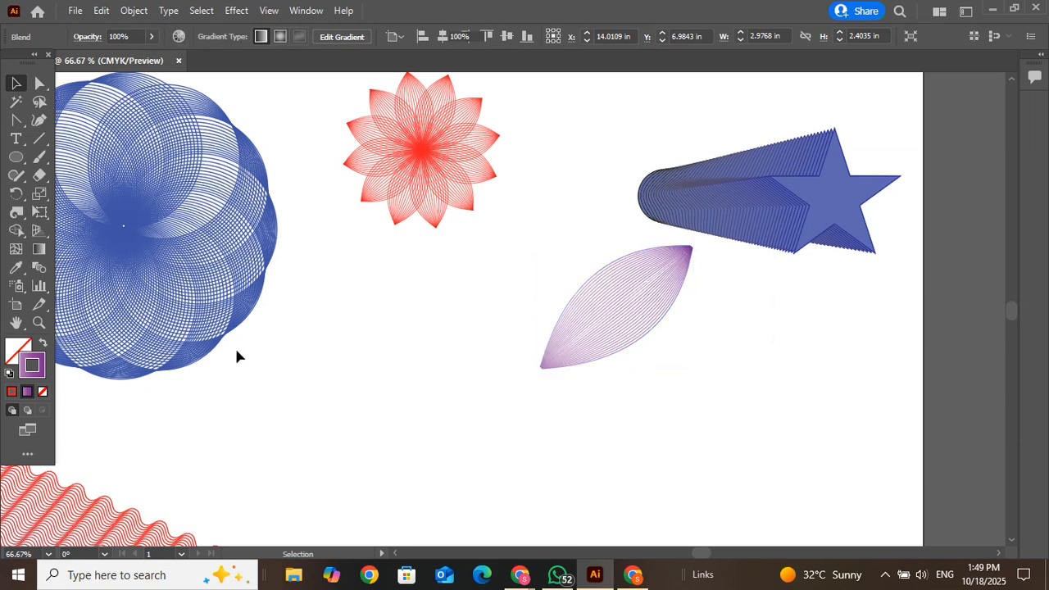
# Select the purple leaf blend and switch to the Gradient tool.
pyautogui.doubleClick(27, 372)
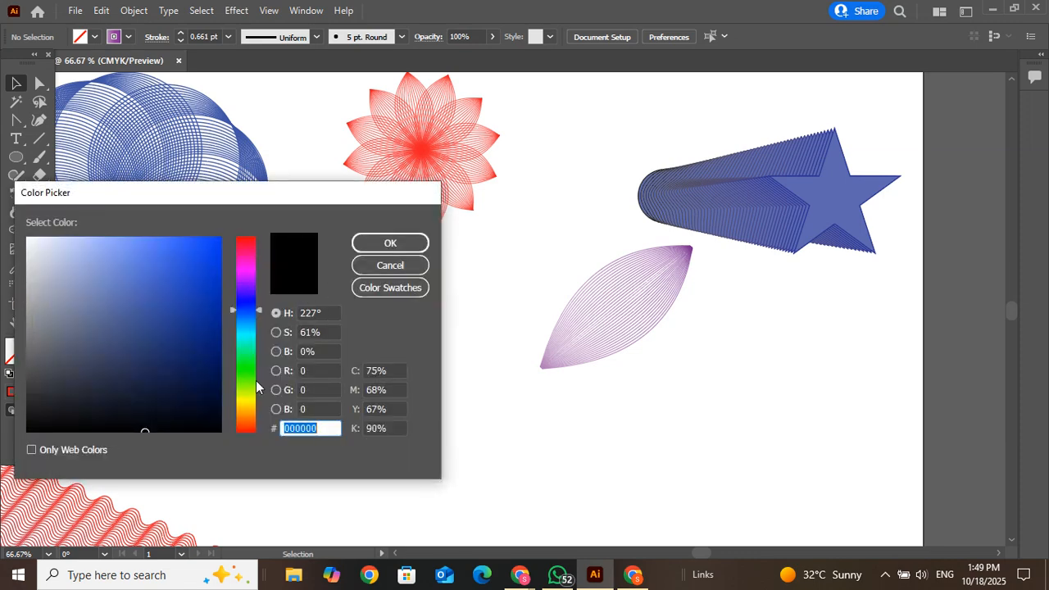
pyautogui.click(410, 265)
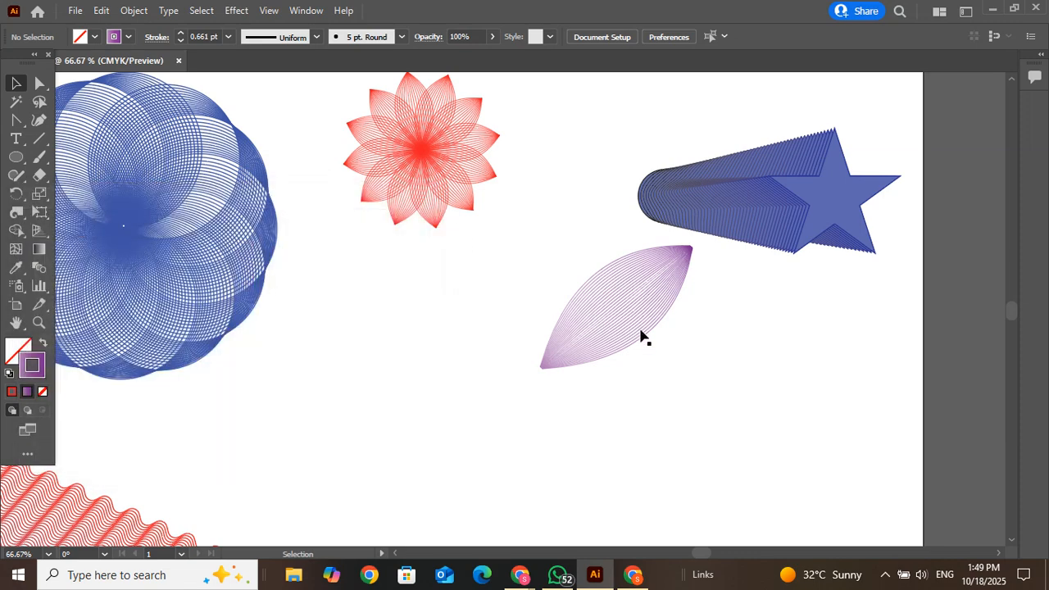
pyautogui.press('g')
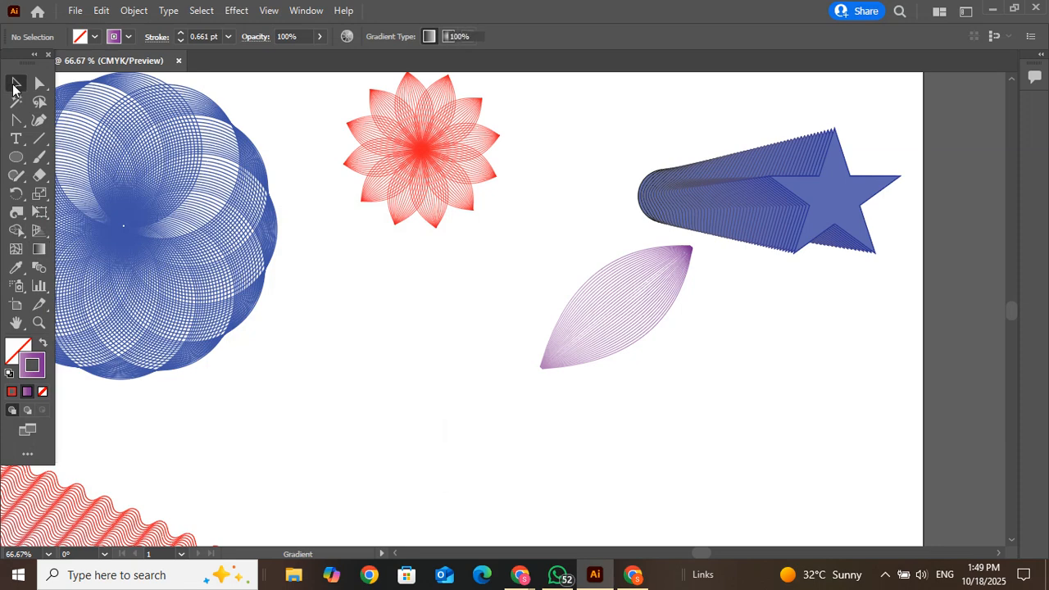
pyautogui.click(14, 85)
pyautogui.moveTo(528, 269); pyautogui.dragTo(639, 398)
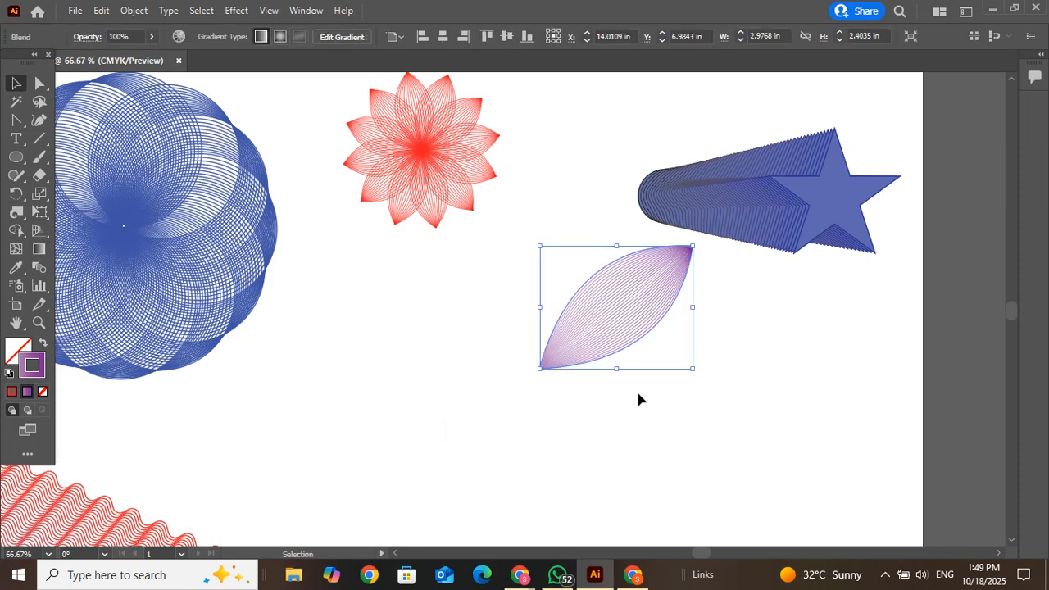
pyautogui.press('g')
# Set the leaf gradient's right stop to red in the Gradient panel, then close the panel.
pyautogui.click(305, 9)
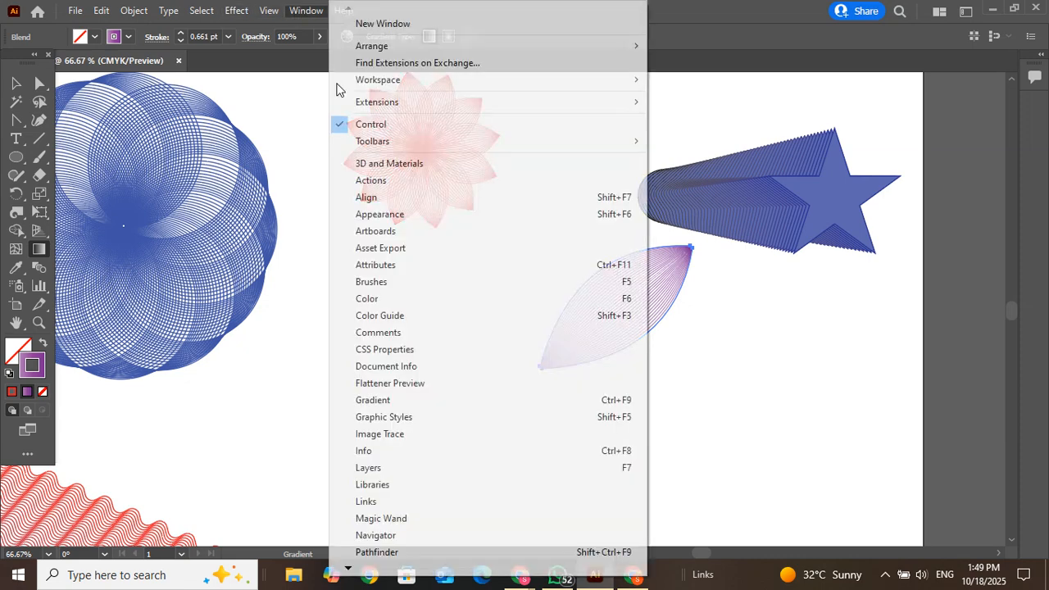
pyautogui.click(441, 400)
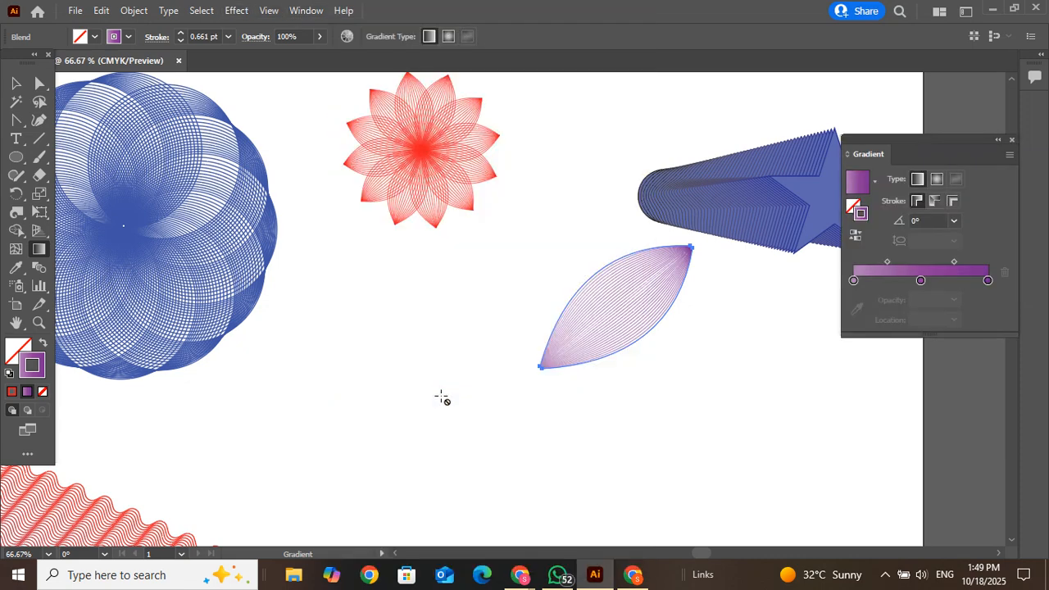
pyautogui.click(987, 282)
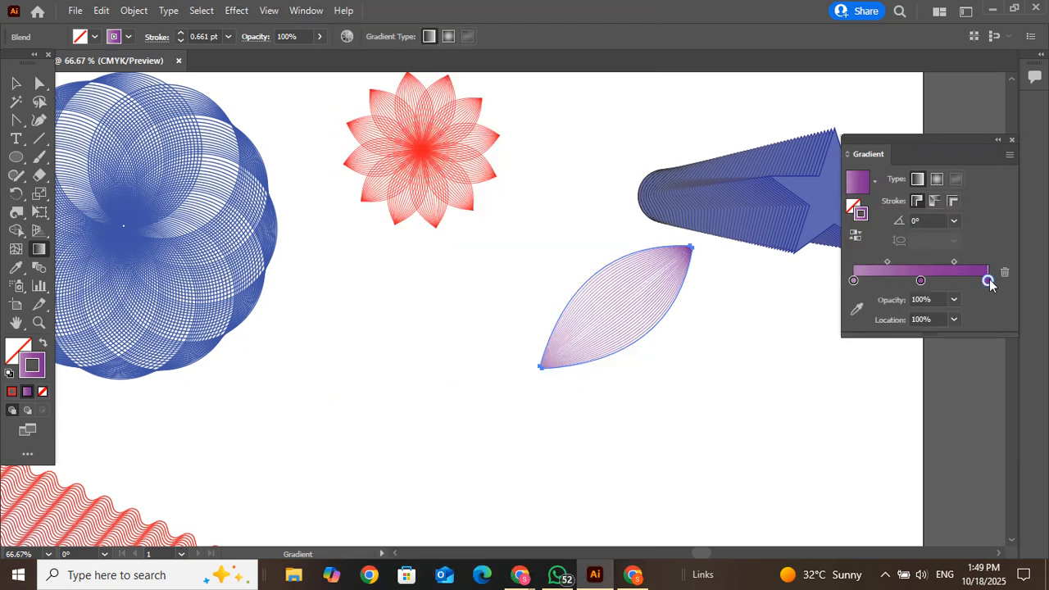
pyautogui.doubleClick(988, 281)
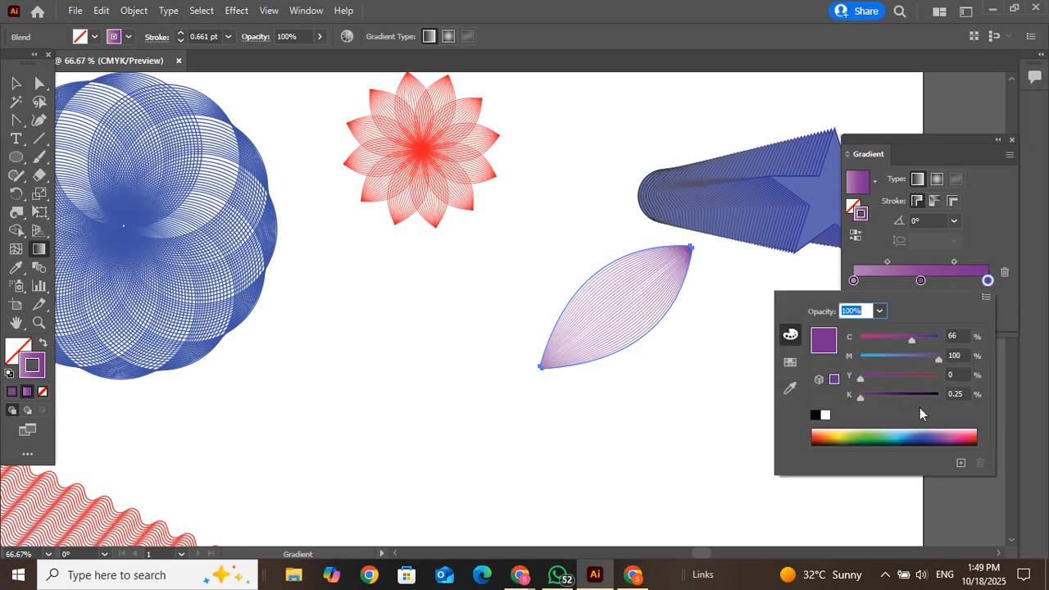
pyautogui.click(973, 437)
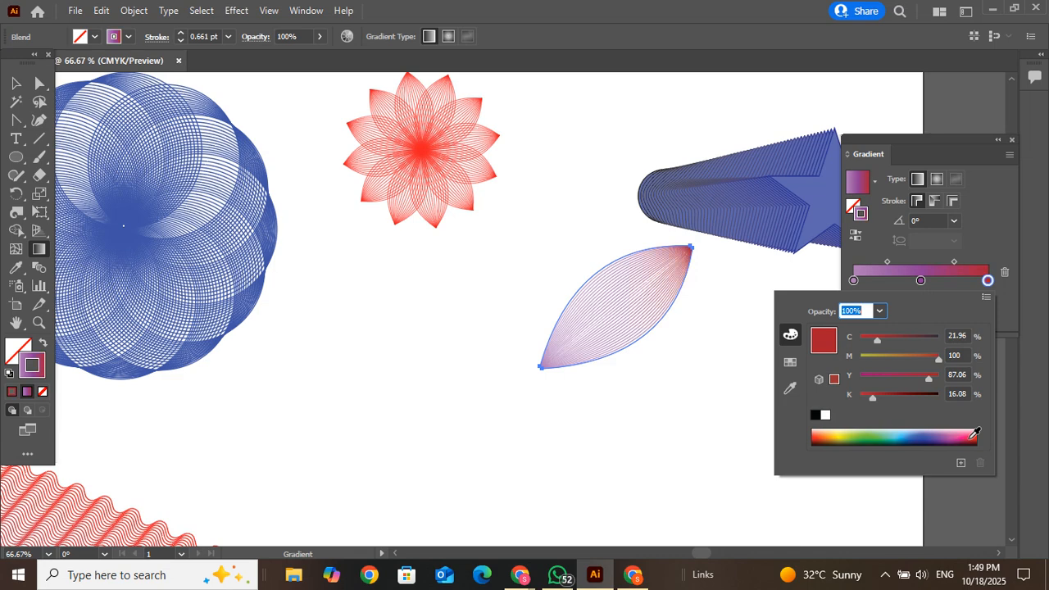
pyautogui.click(984, 259)
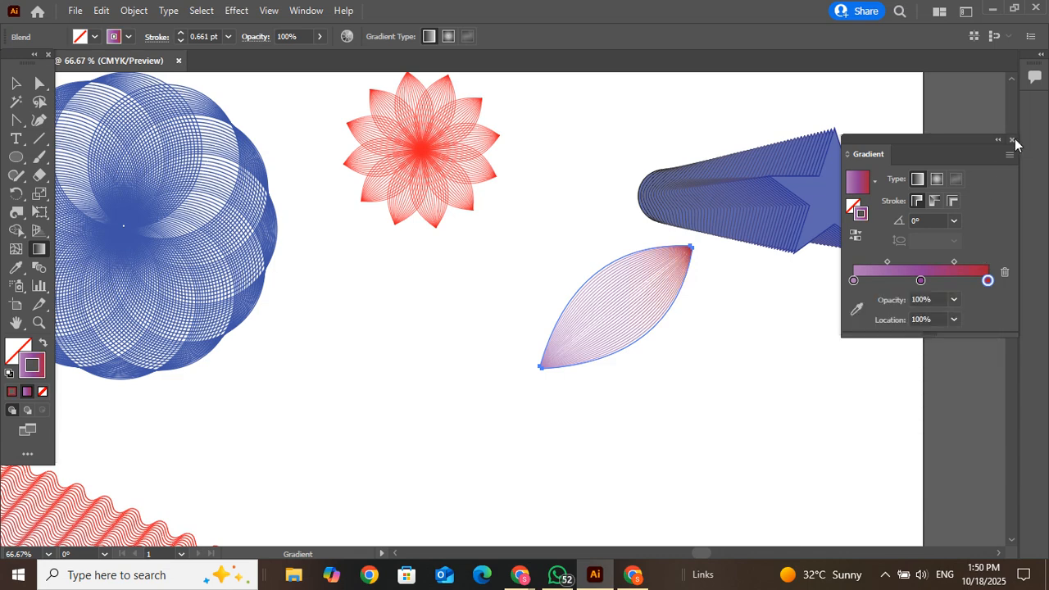
pyautogui.click(1013, 141)
pyautogui.click(16, 82)
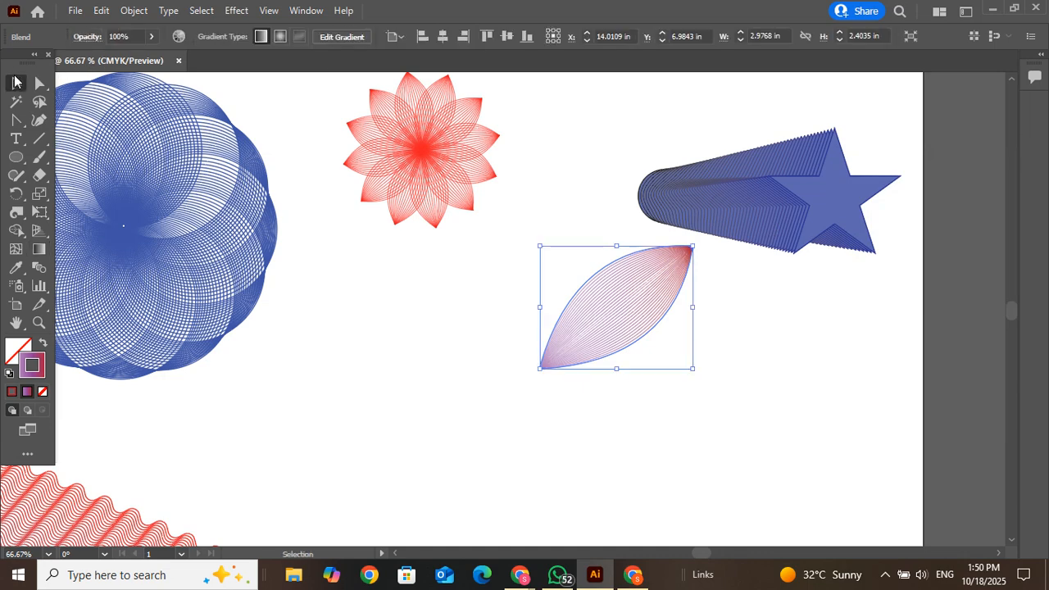
# Deselect the leaf blend and choose the Rotate tool.
pyautogui.click(307, 353)
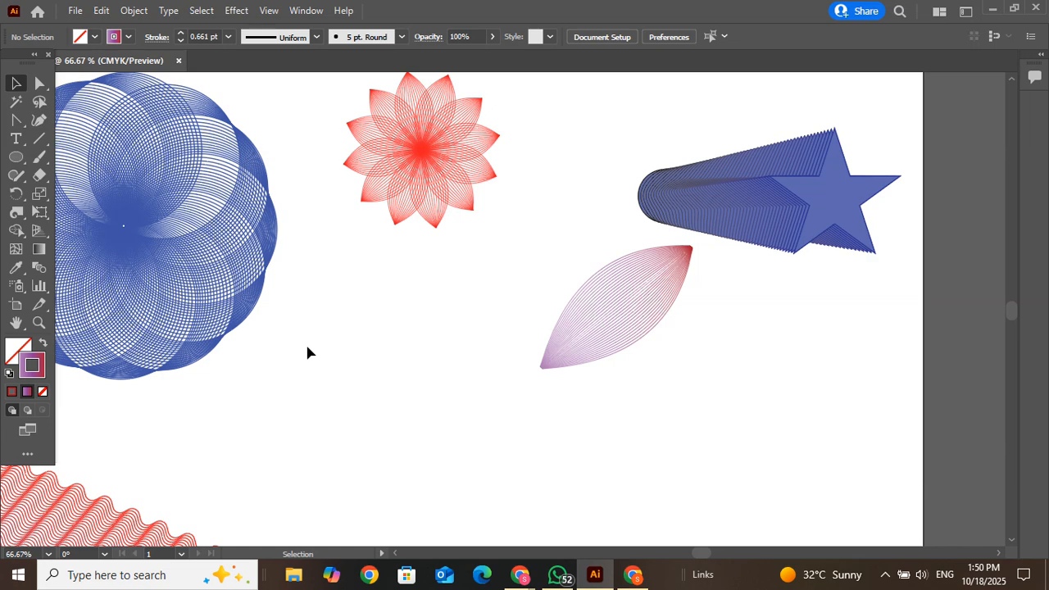
pyautogui.click(16, 194)
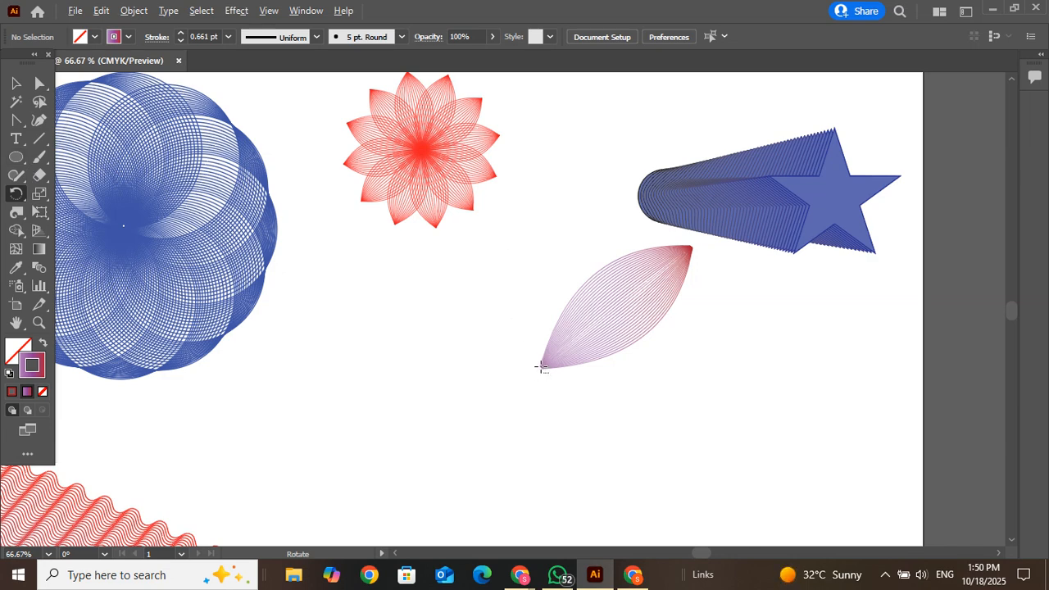
# Try a 30° rotated copy pivoting on the leaf's lower tip, then reselect the leaf blend.
pyautogui.keyDown('alt'); pyautogui.click(539, 369); pyautogui.keyUp('alt')
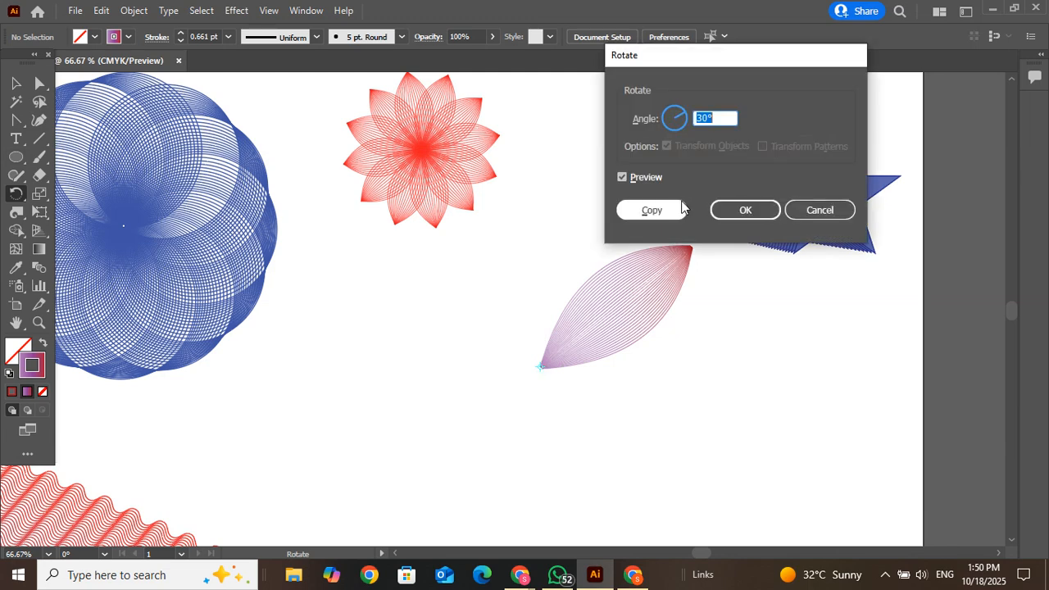
pyautogui.click(667, 209)
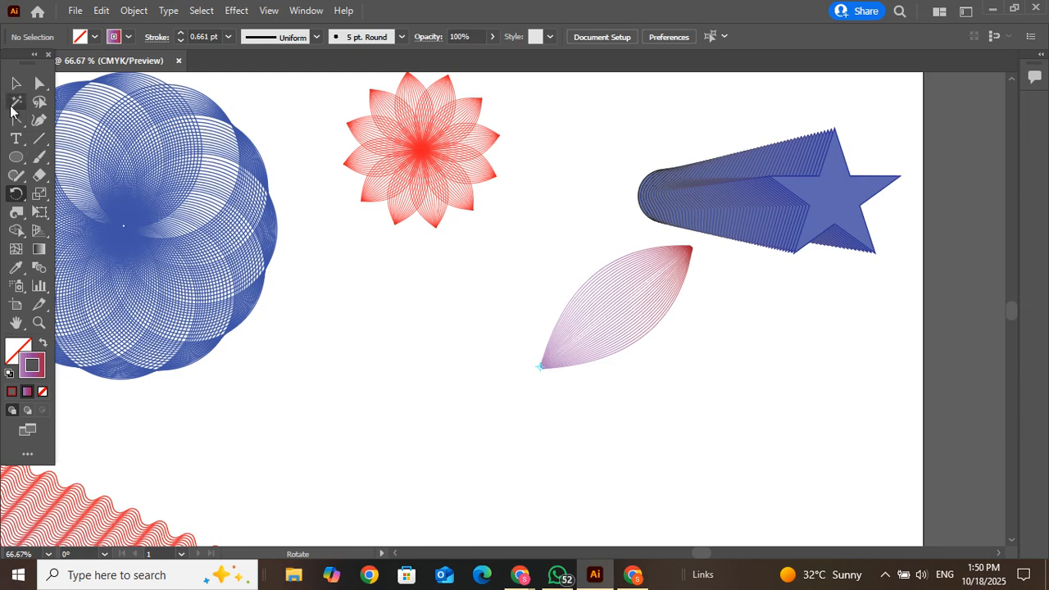
pyautogui.click(13, 85)
pyautogui.moveTo(506, 263); pyautogui.dragTo(612, 388)
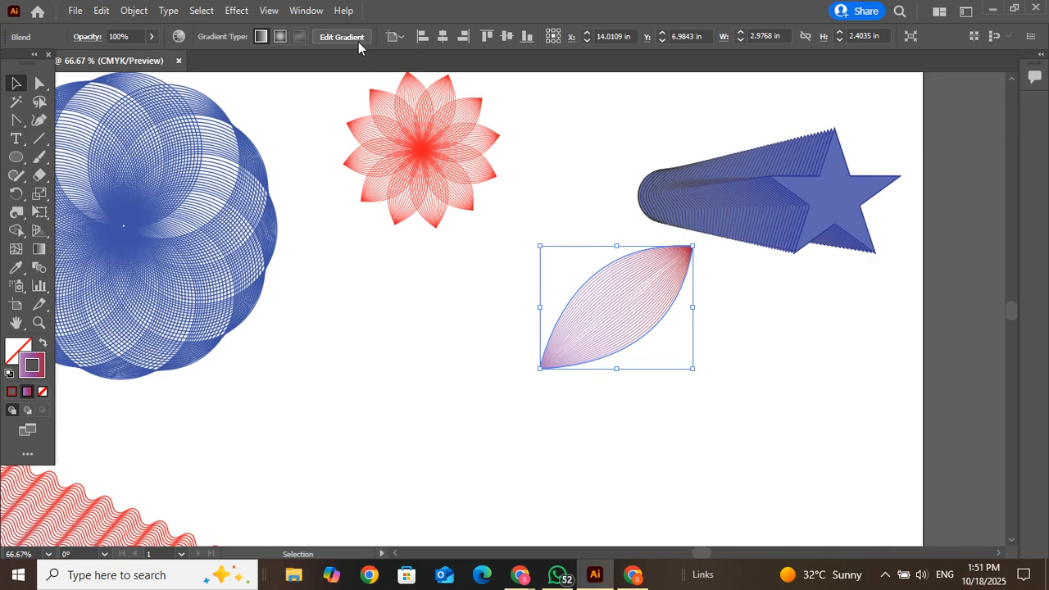
# Select the red flower blend and twirl its middle petals using default Twirl settings.
pyautogui.moveTo(328, 93); pyautogui.dragTo(497, 183)
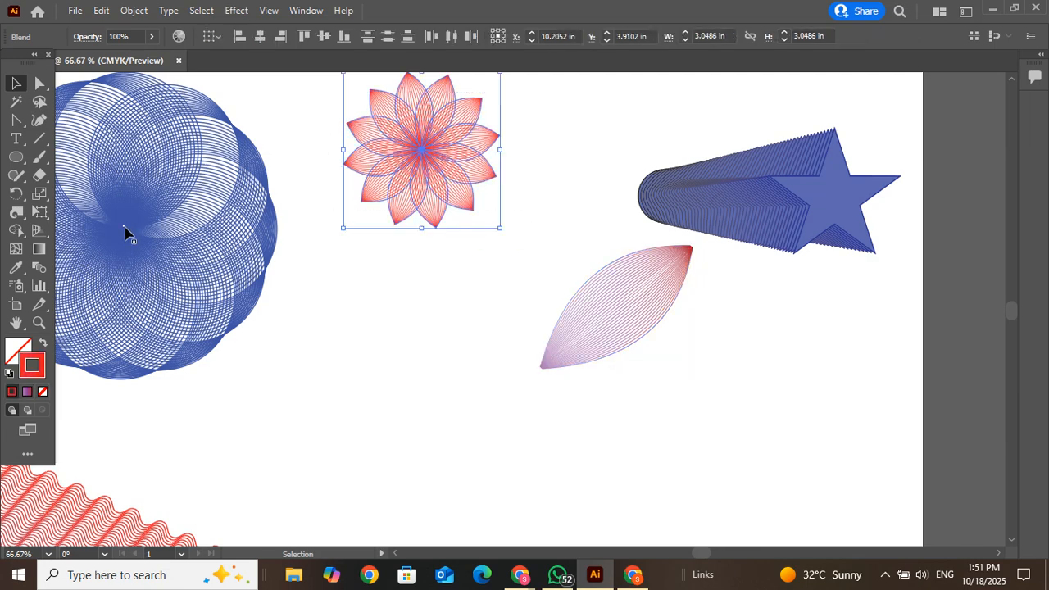
pyautogui.click(17, 215)
pyautogui.doubleClick(17, 215)
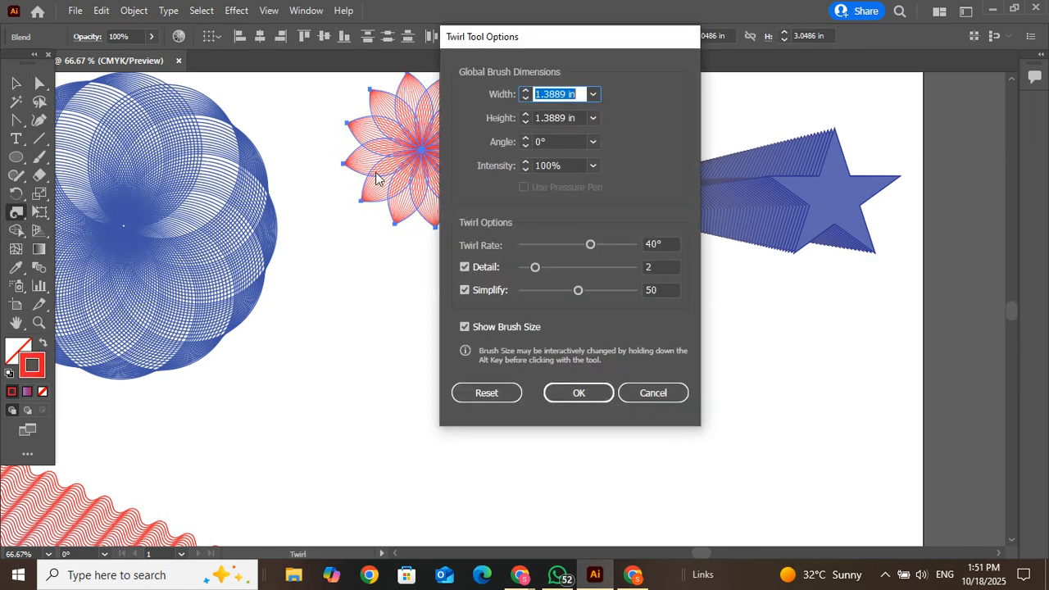
pyautogui.click(587, 397)
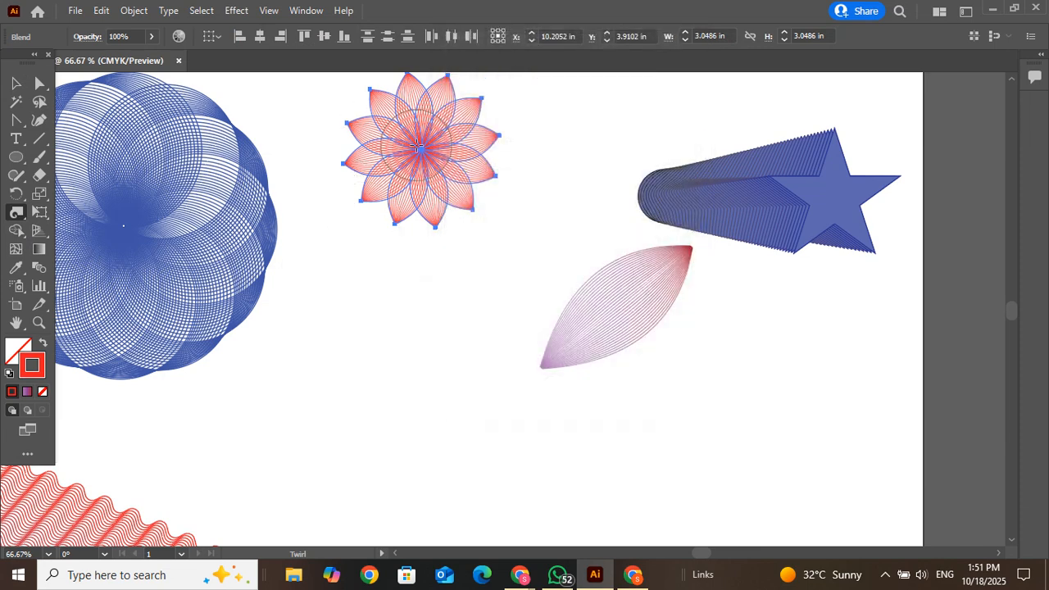
pyautogui.moveTo(418, 148); pyautogui.dragTo(418, 147)
pyautogui.click(16, 83)
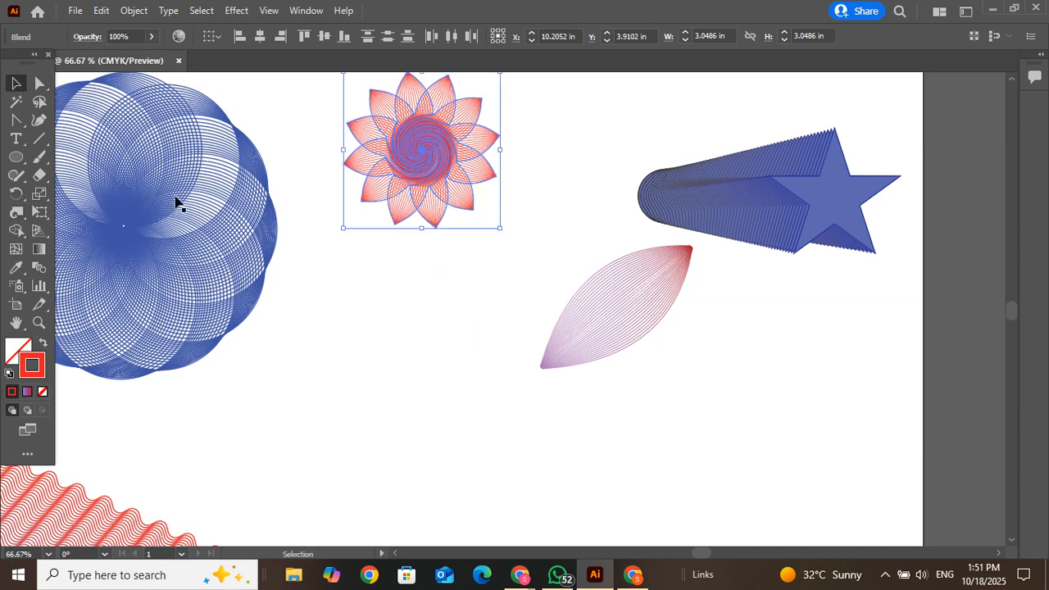
# Undo and re-twirl the flower's centre into a dense solid red disc, then deselect.
pyautogui.click(226, 239)
pyautogui.hotkey('ctrl', 'z')
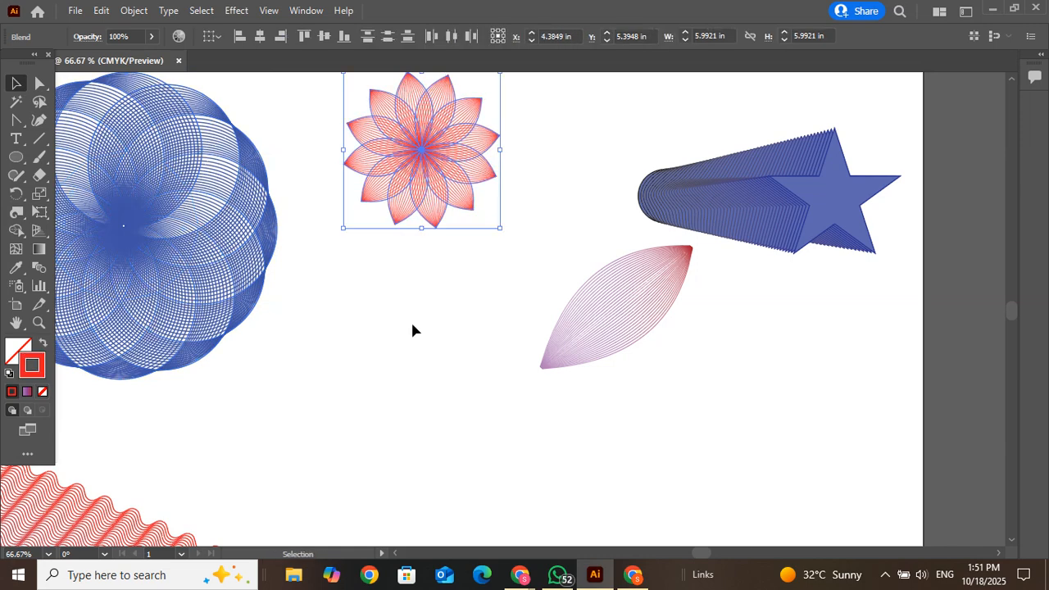
pyautogui.click(16, 211)
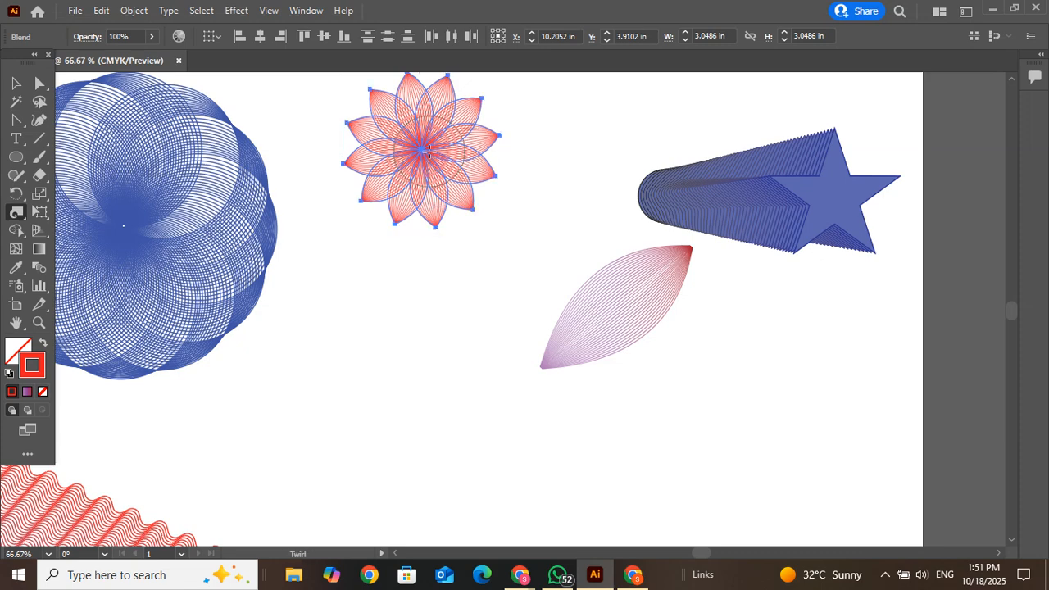
pyautogui.moveTo(426, 150); pyautogui.dragTo(419, 146)
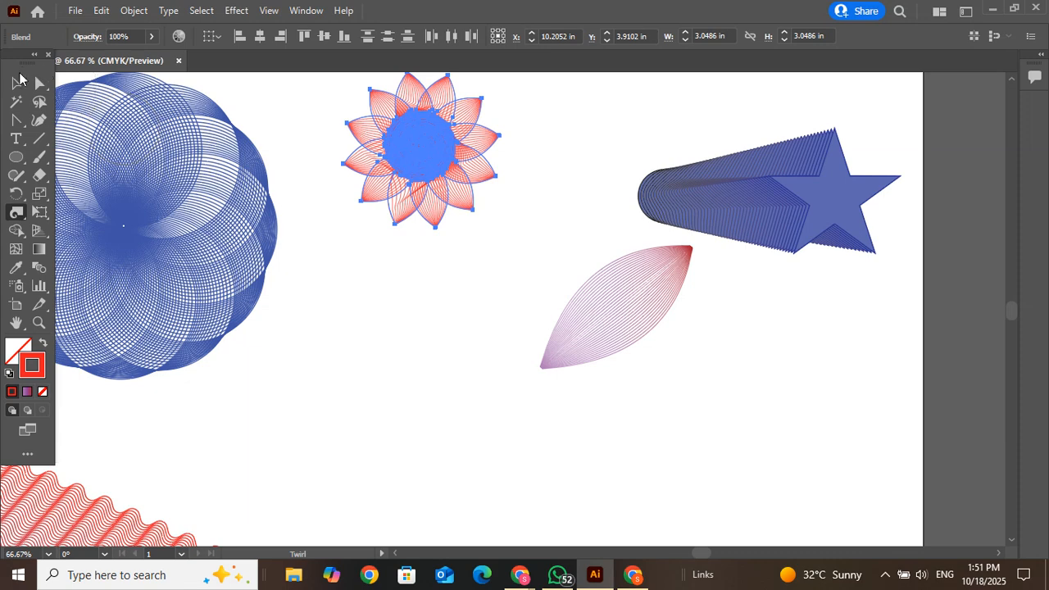
pyautogui.press('v')
pyautogui.click(447, 399)
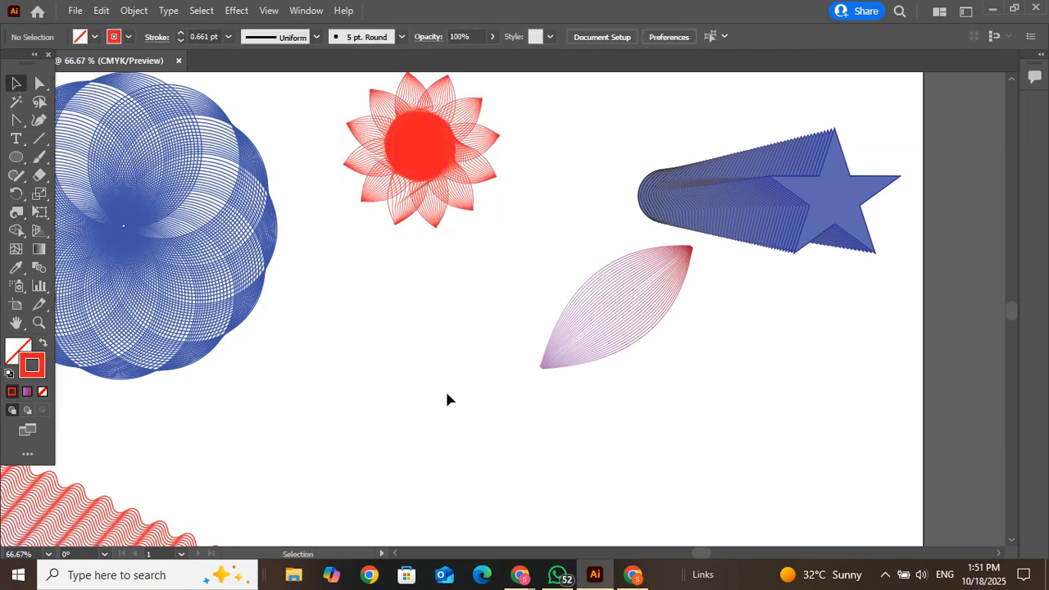
pyautogui.hotkey('ctrl', 'z')
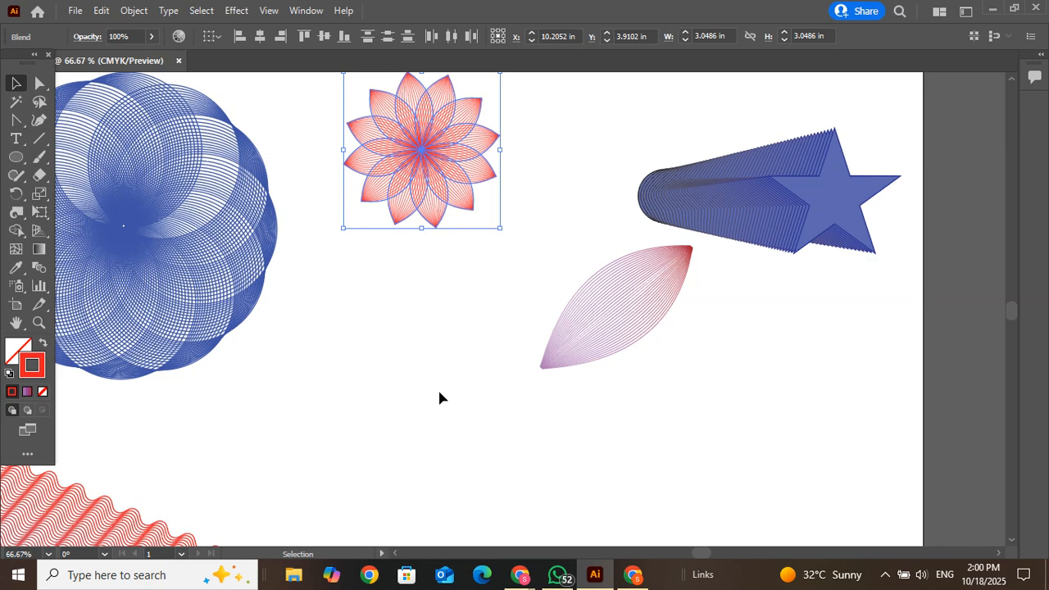
# Move the purple-to-red leaf blend down and right beneath the blue star, then deselect.
pyautogui.click(618, 341)
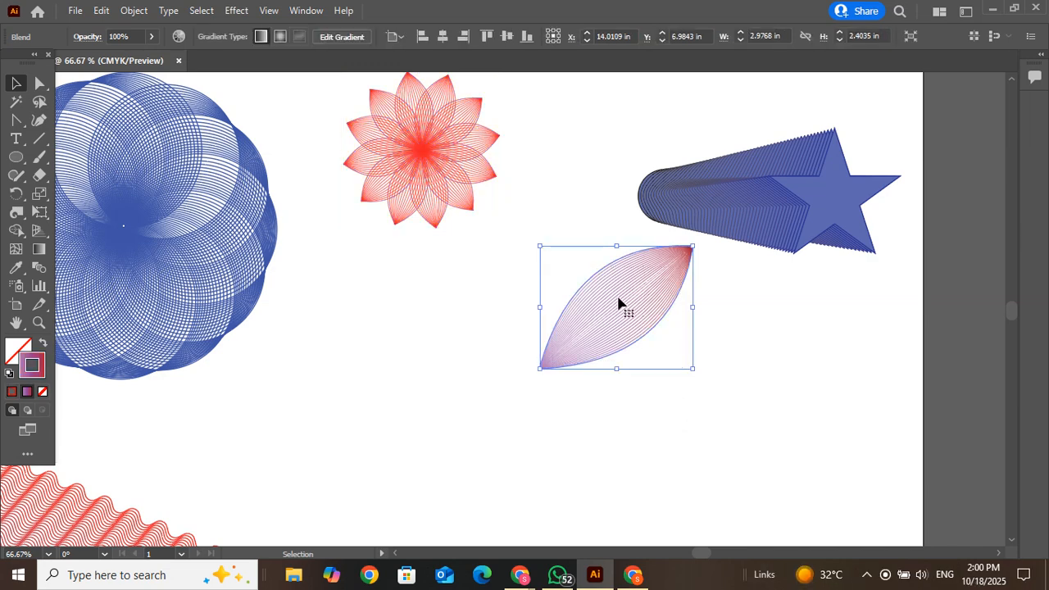
pyautogui.moveTo(620, 300); pyautogui.dragTo(824, 353)
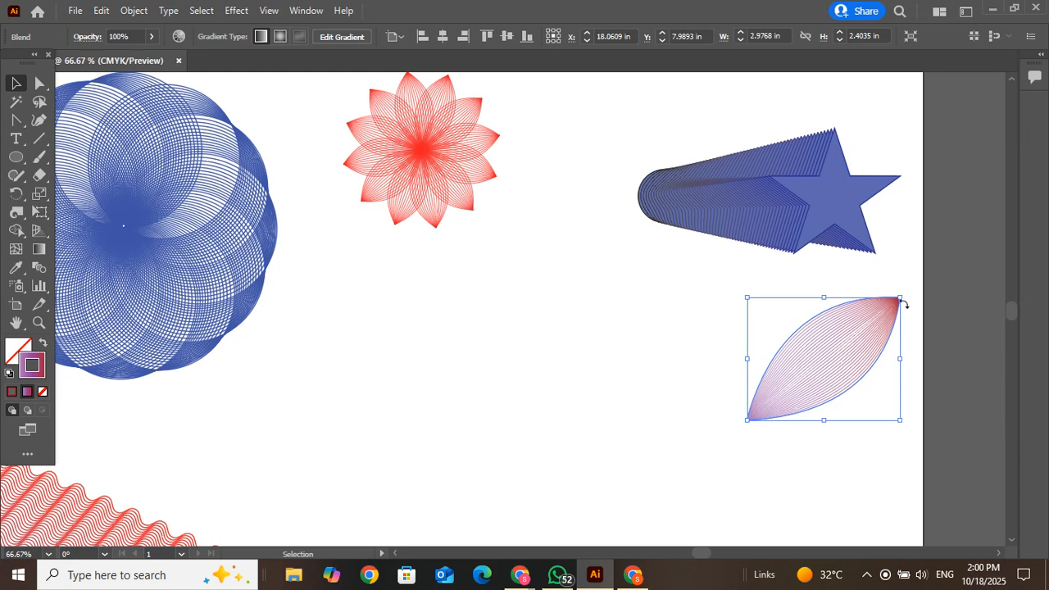
pyautogui.click(615, 292)
pyautogui.click(16, 157)
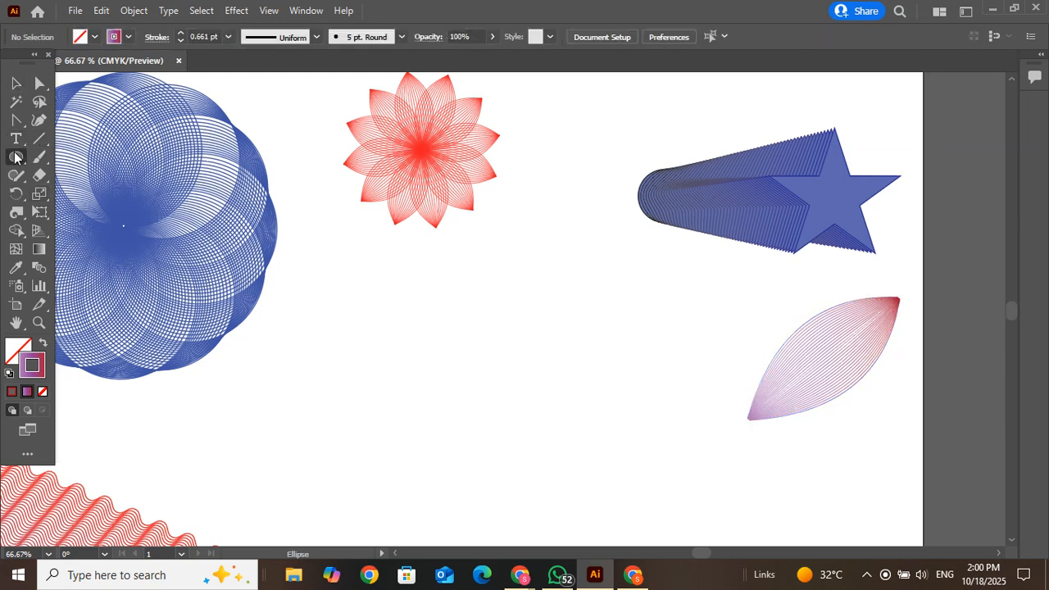
# Draw a small circle below the flower and give it a purple-to-red gradient fill.
pyautogui.moveTo(307, 313); pyautogui.dragTo(347, 352)
pyautogui.click(15, 351)
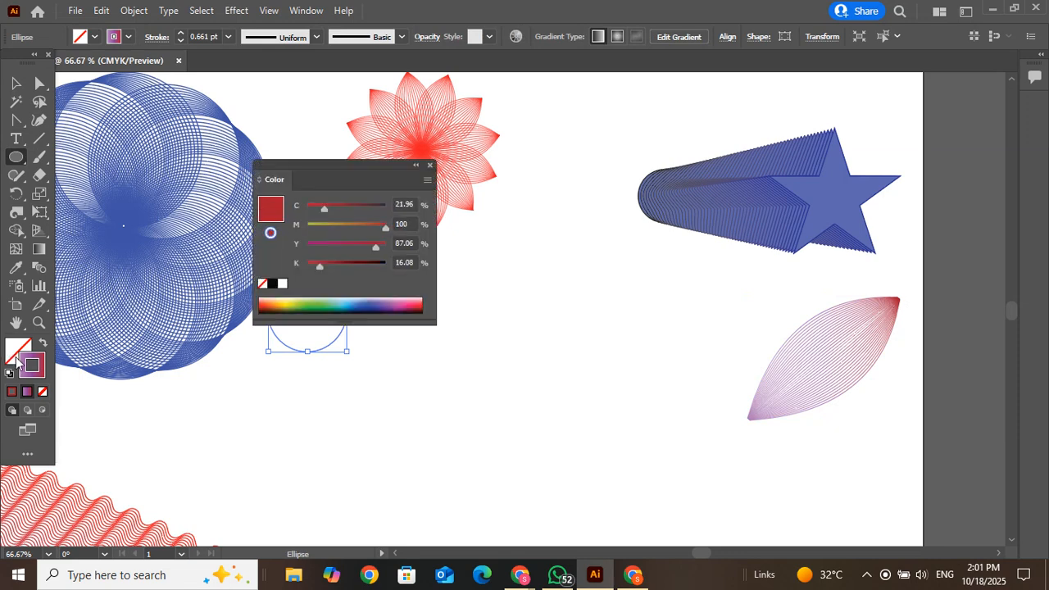
pyautogui.click(27, 391)
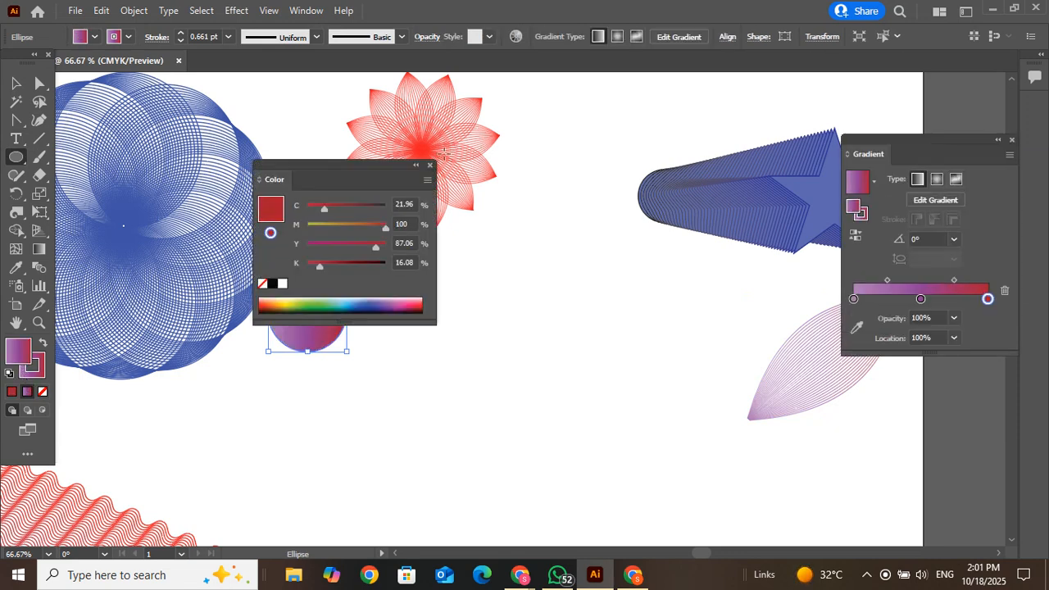
pyautogui.click(429, 165)
pyautogui.click(16, 83)
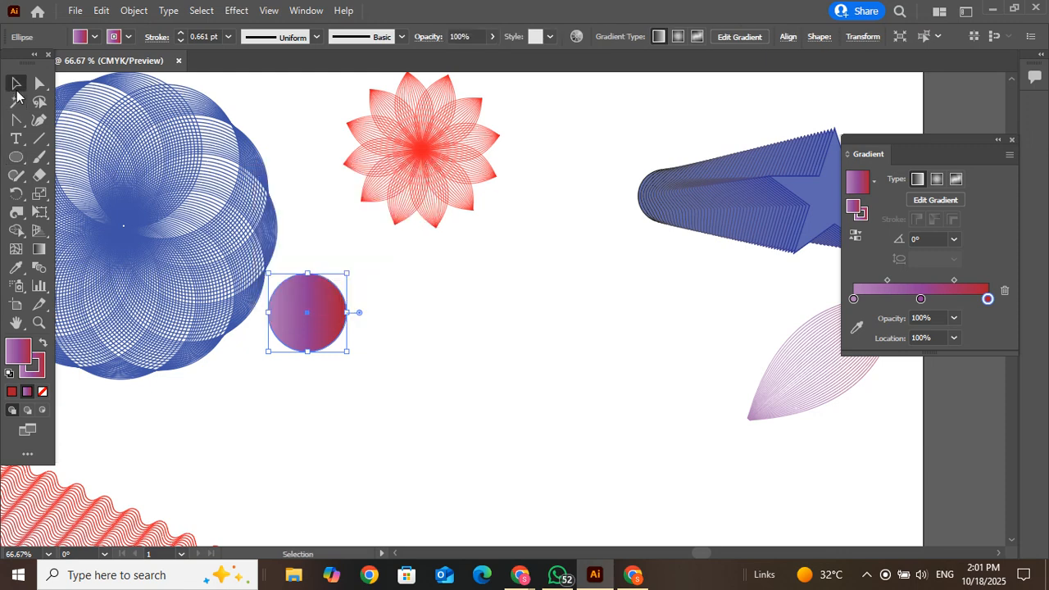
pyautogui.click(465, 319)
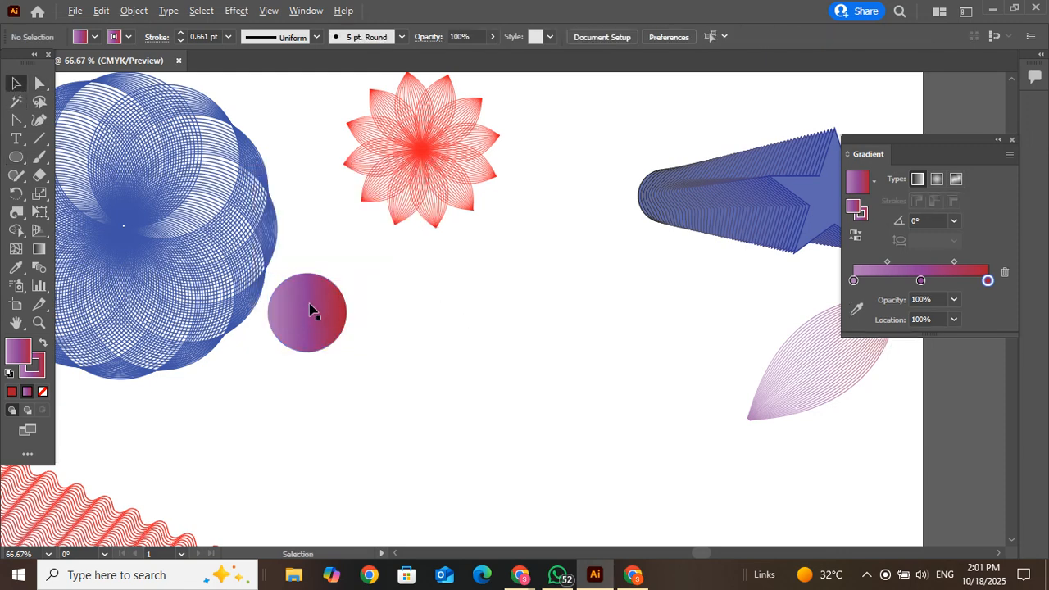
# Copy the gradient circle to the right and shrink both circles, the copy smallest.
pyautogui.moveTo(311, 307); pyautogui.dragTo(660, 304)
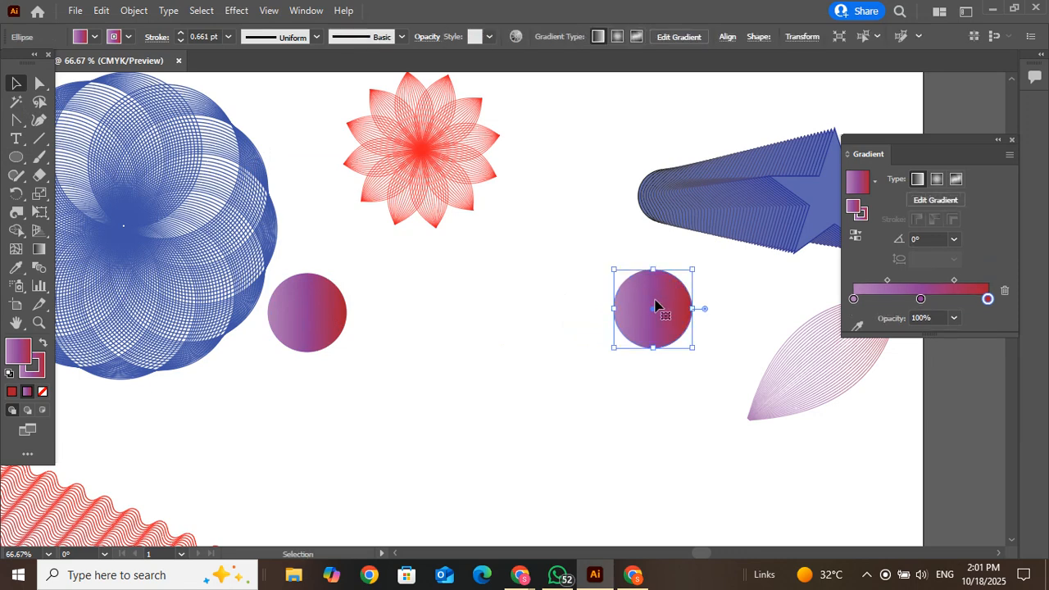
pyautogui.moveTo(694, 271); pyautogui.dragTo(680, 282)
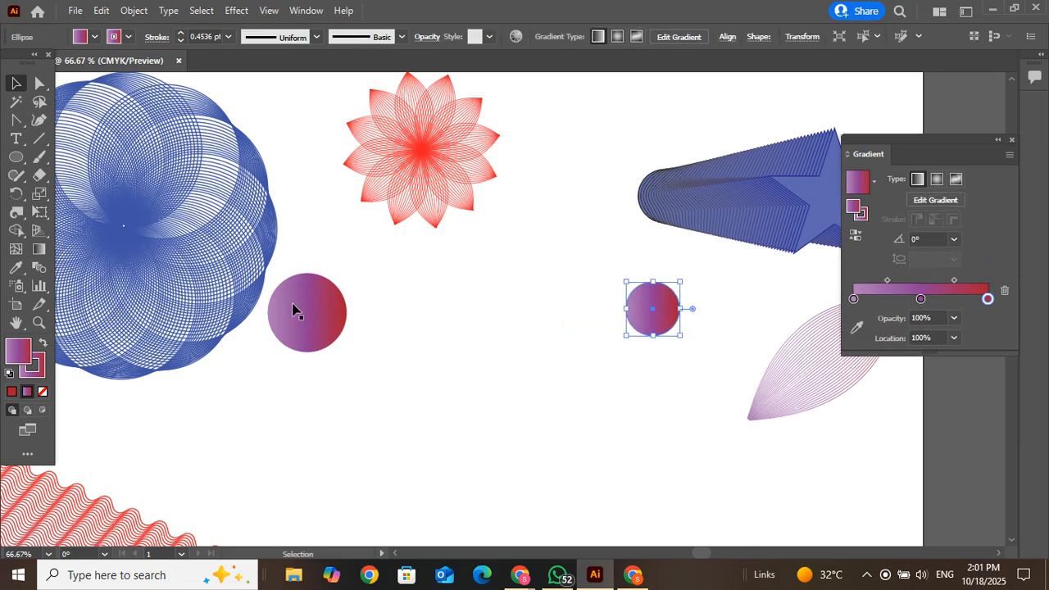
pyautogui.click(299, 305)
pyautogui.moveTo(351, 273); pyautogui.dragTo(336, 284)
# With the right circle selected, browse the Neutrals gradient swatch library and close it.
pyautogui.click(665, 296)
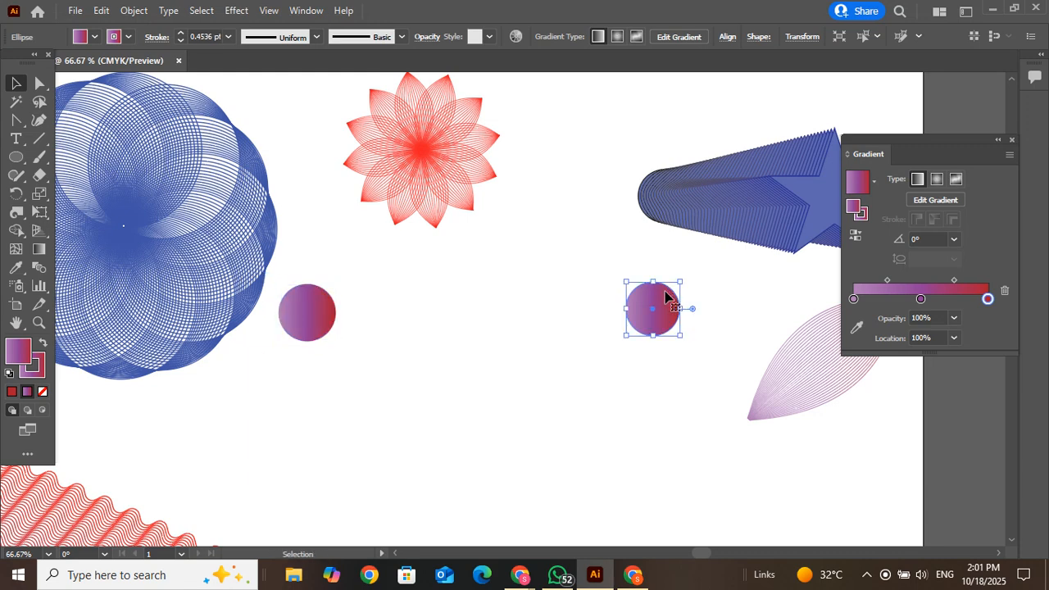
pyautogui.click(94, 37)
pyautogui.click(14, 134)
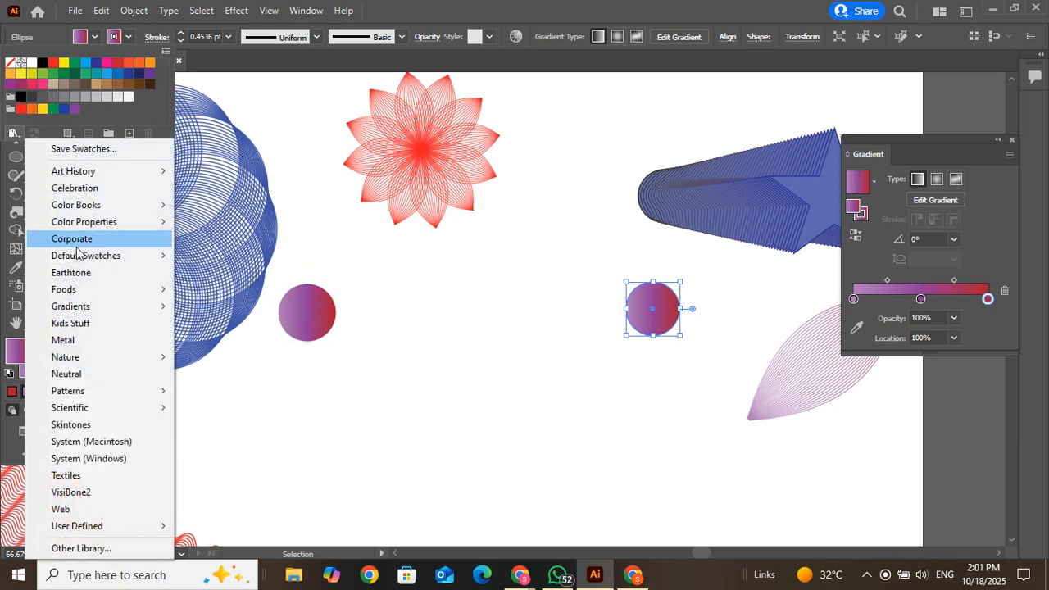
pyautogui.moveTo(103, 295)
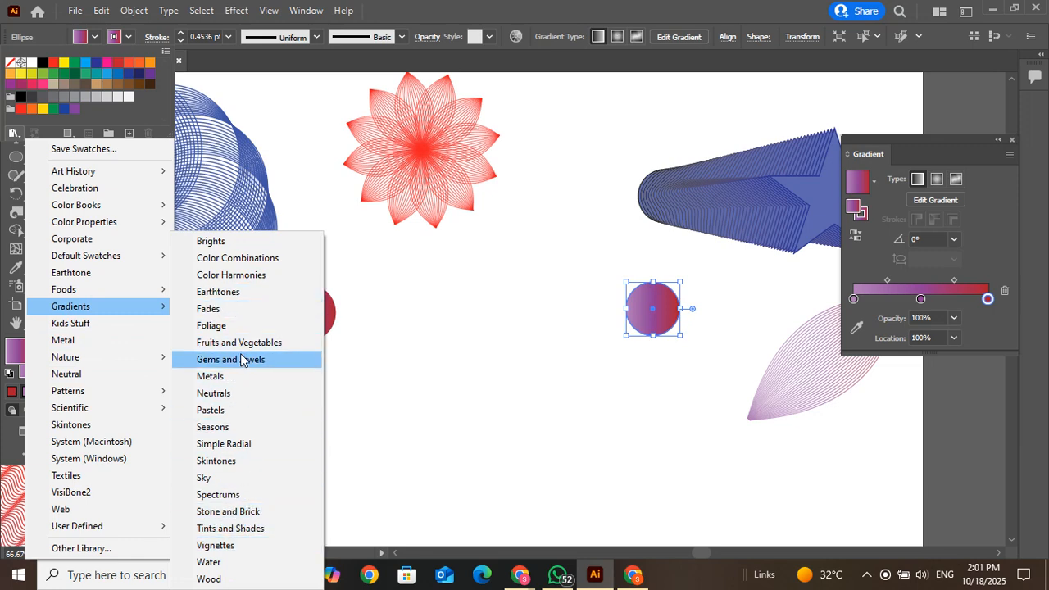
pyautogui.click(241, 397)
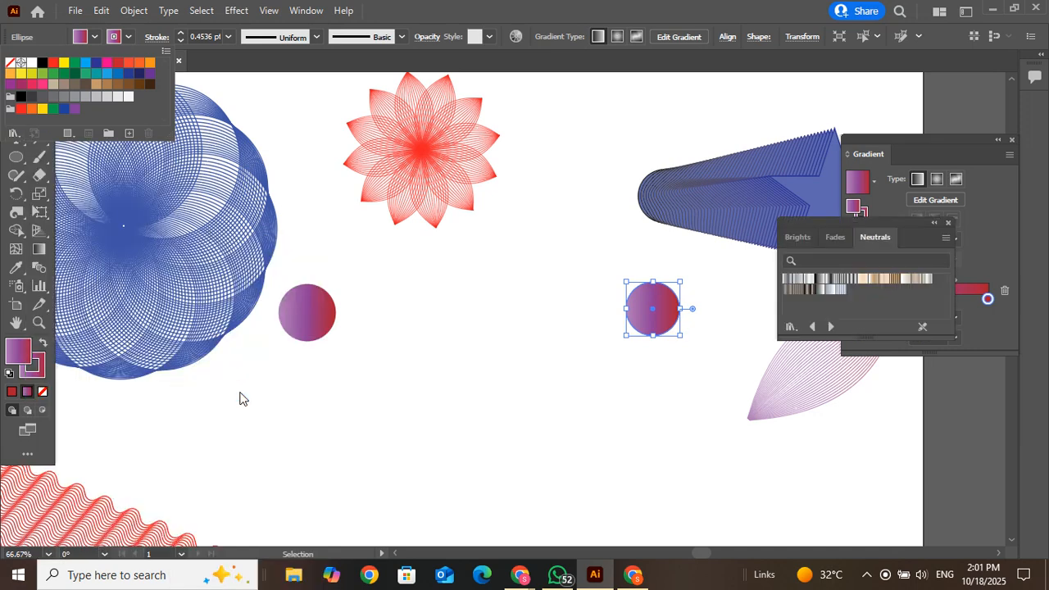
pyautogui.click(948, 223)
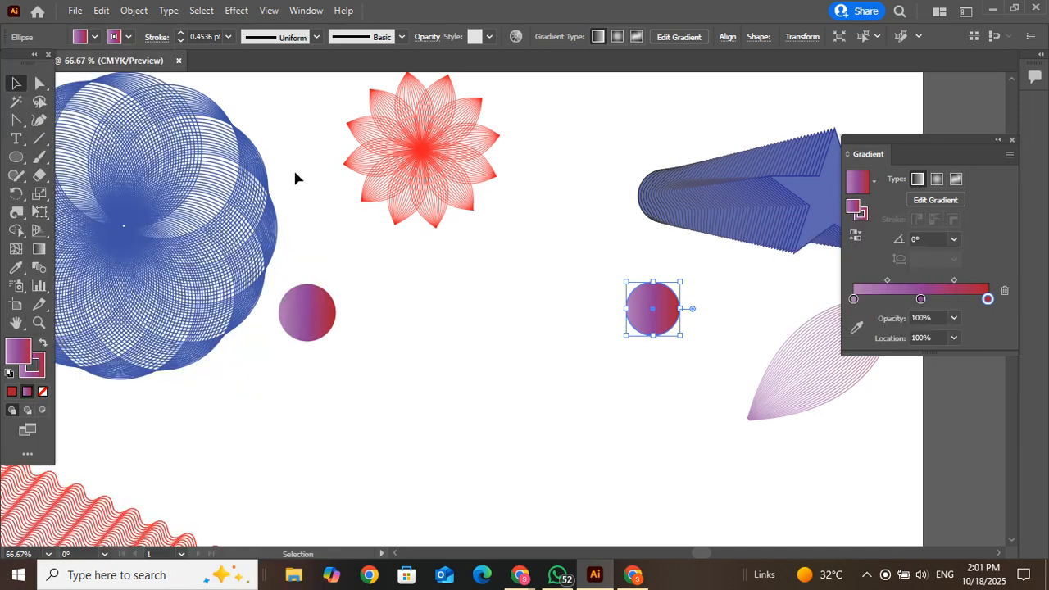
# Change the right circle's red gradient end stop to yellow.
pyautogui.click(95, 37)
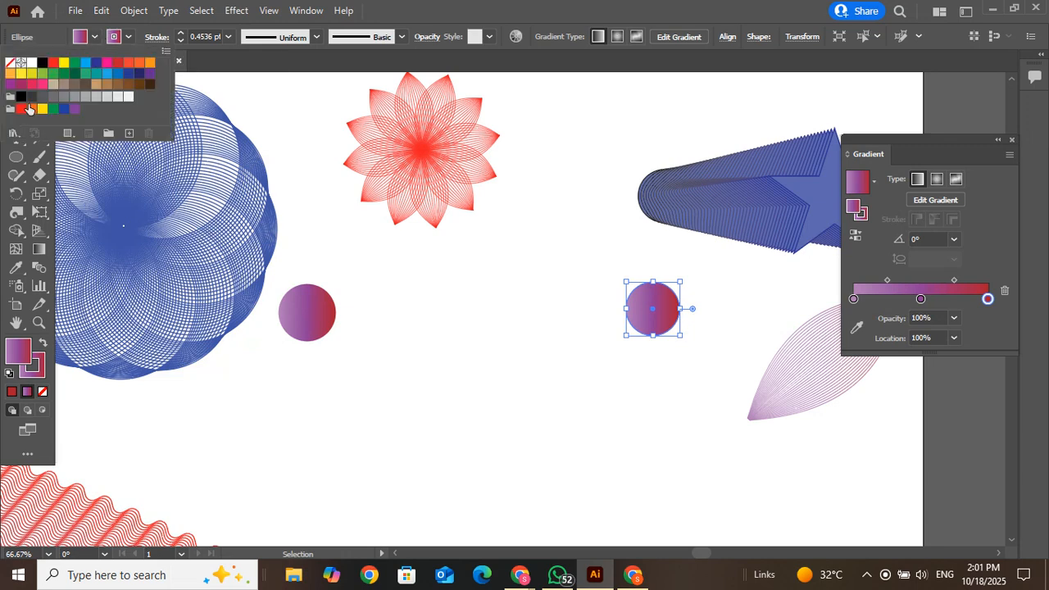
pyautogui.click(986, 298)
pyautogui.doubleClick(987, 299)
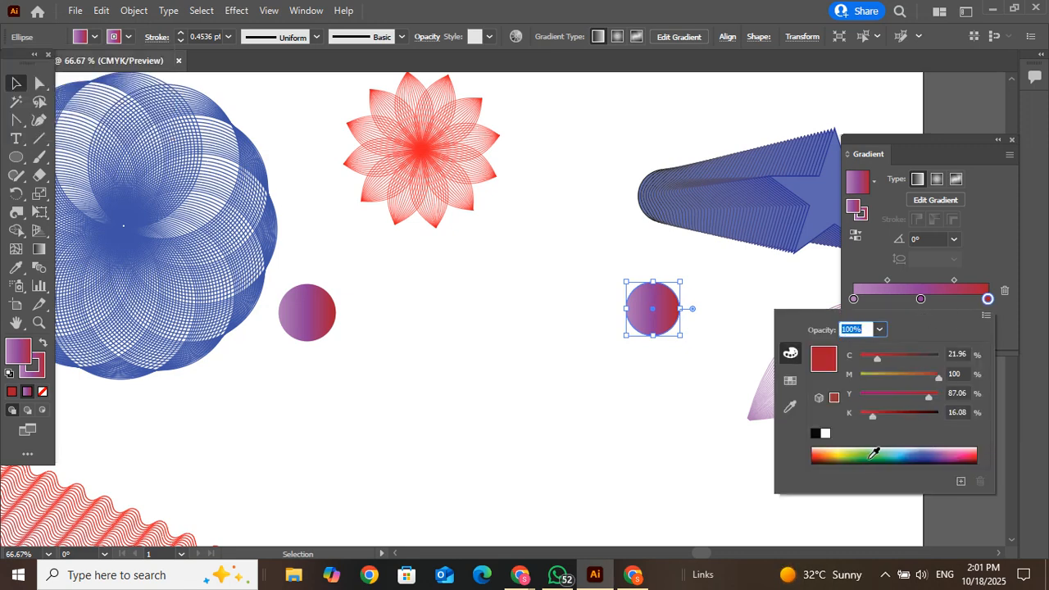
pyautogui.click(845, 452)
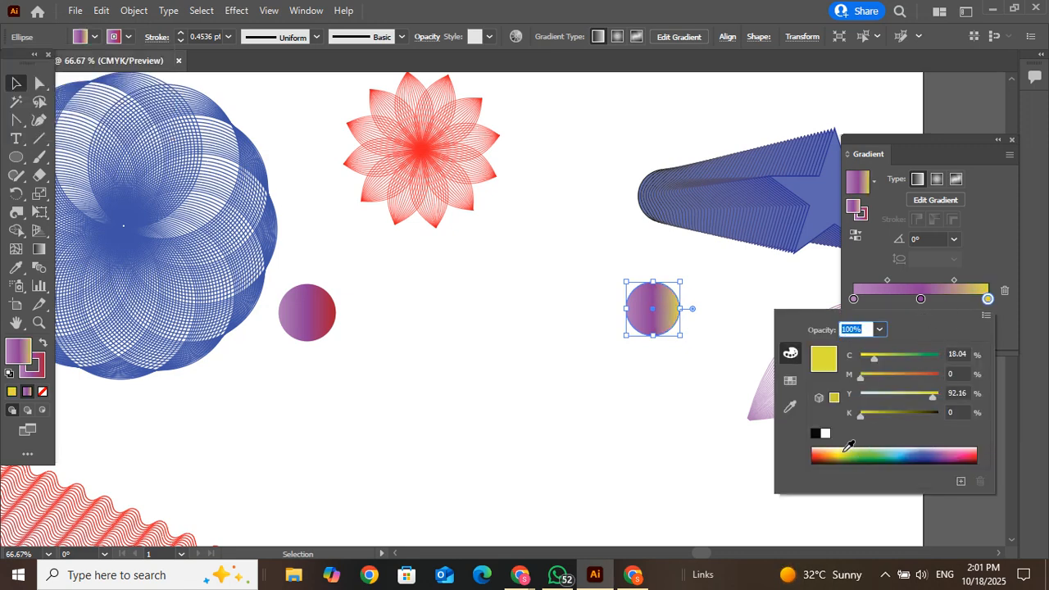
pyautogui.click(920, 300)
# Make the left gradient stop deep blue, remove the pink middle stop, and select both circles.
pyautogui.click(853, 299)
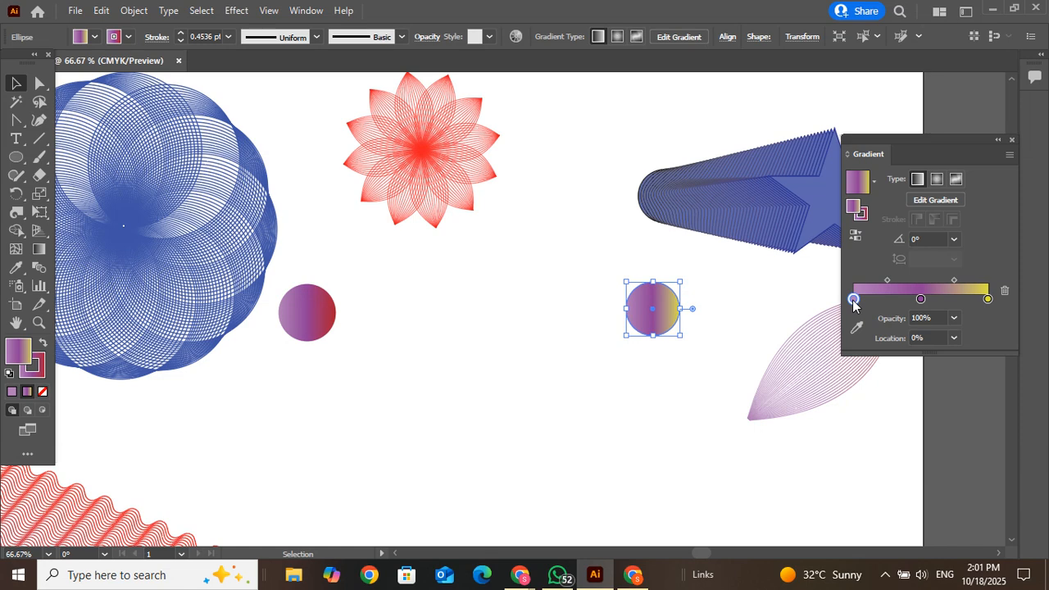
pyautogui.doubleClick(853, 300)
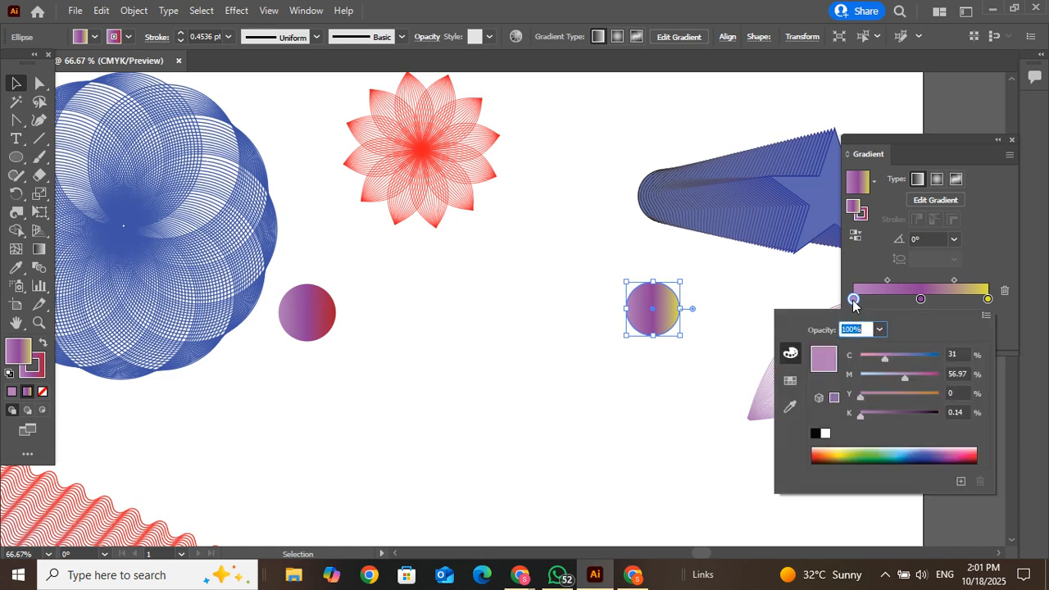
pyautogui.click(879, 456)
pyautogui.click(912, 453)
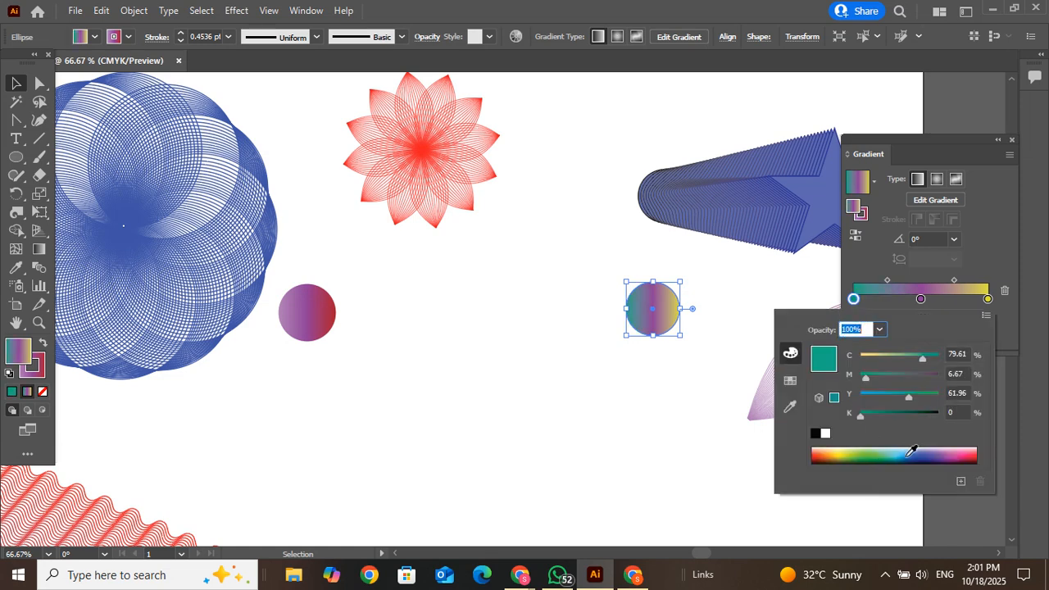
pyautogui.click(910, 456)
pyautogui.click(902, 449)
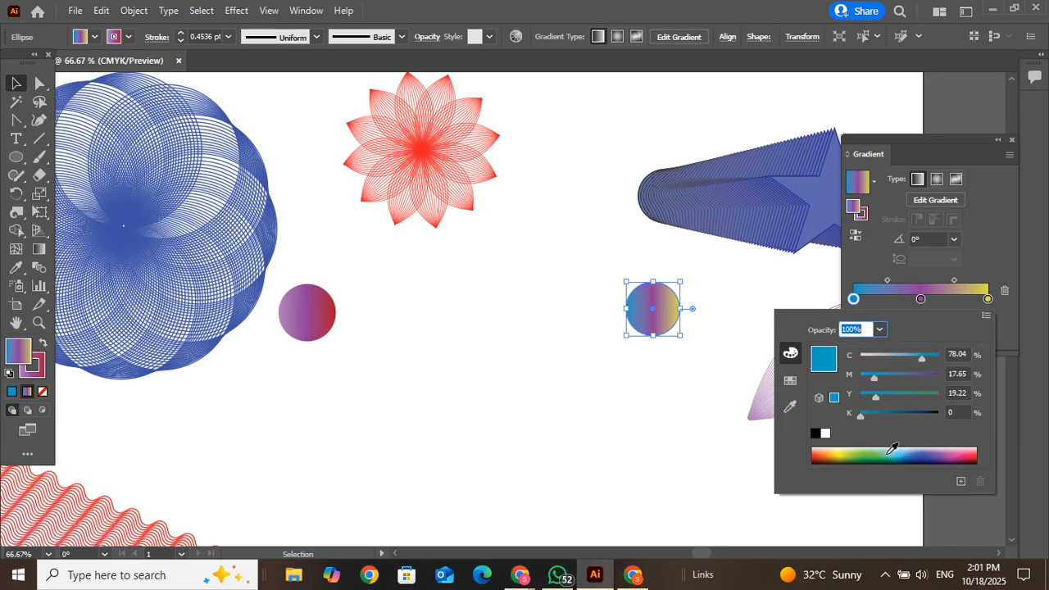
pyautogui.click(917, 450)
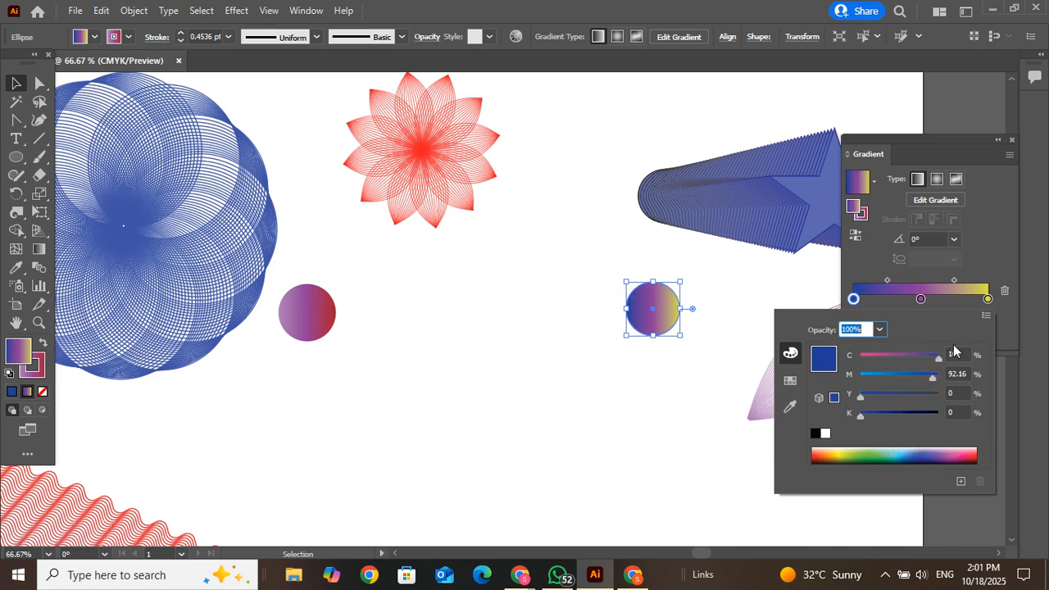
pyautogui.click(921, 298)
pyautogui.moveTo(920, 298); pyautogui.dragTo(919, 371)
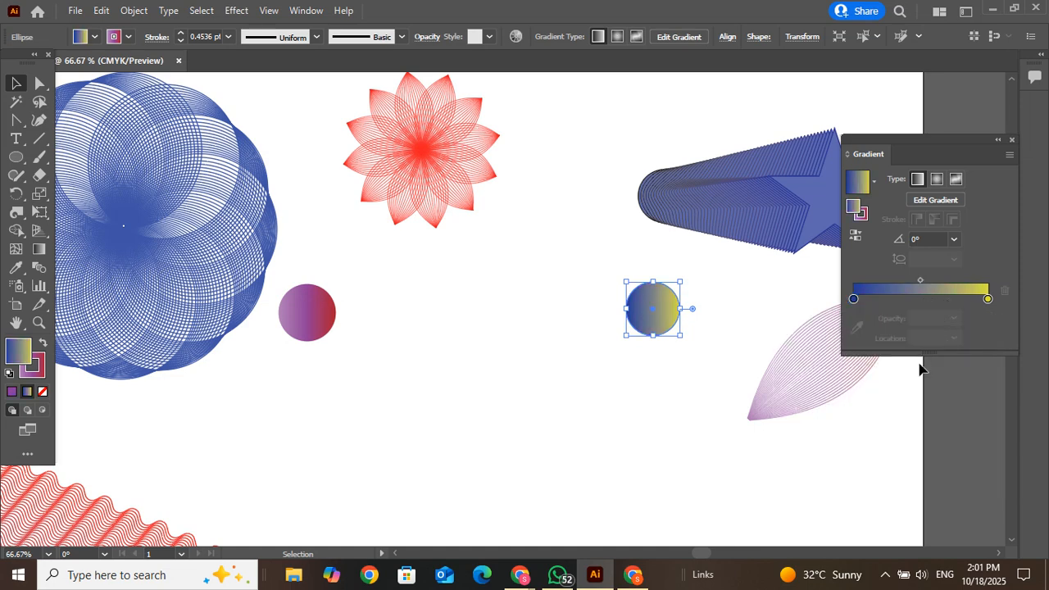
pyautogui.moveTo(286, 265); pyautogui.dragTo(700, 370)
# Center the two gradient circles vertically and make a blend between them.
pyautogui.click(605, 36)
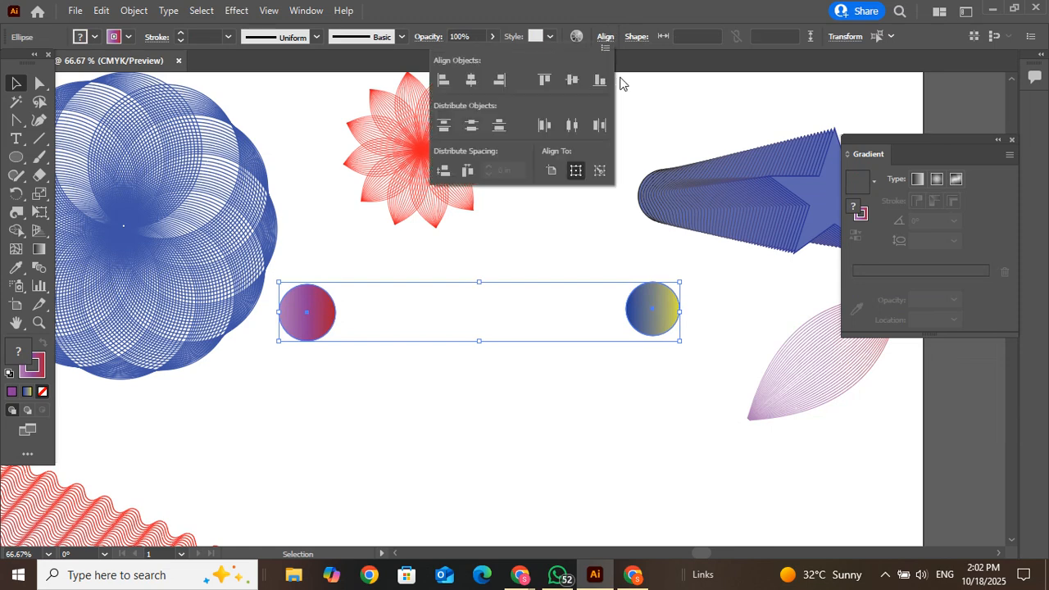
pyautogui.click(577, 80)
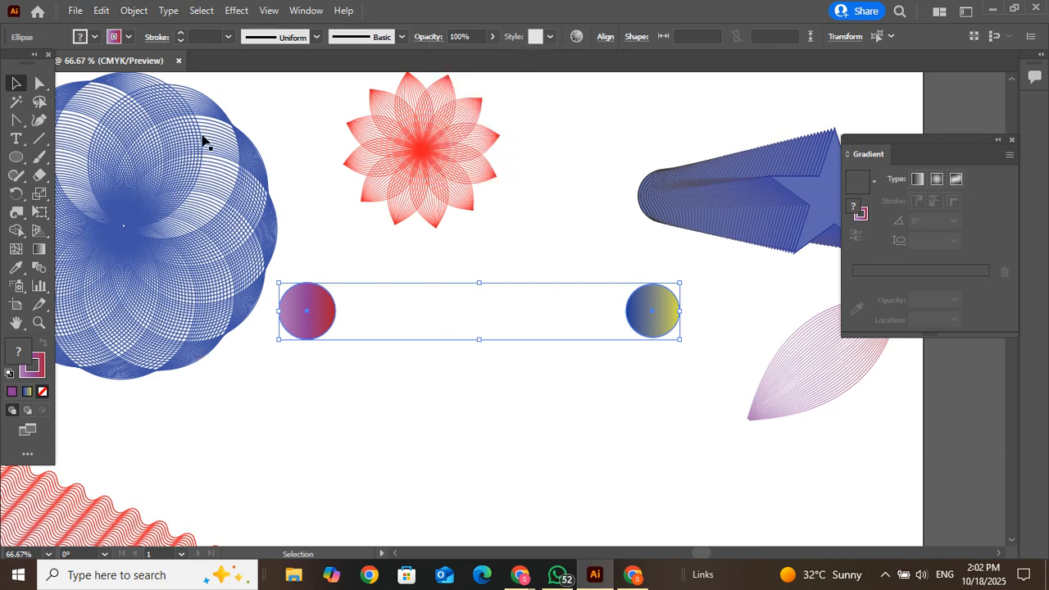
pyautogui.click(135, 11)
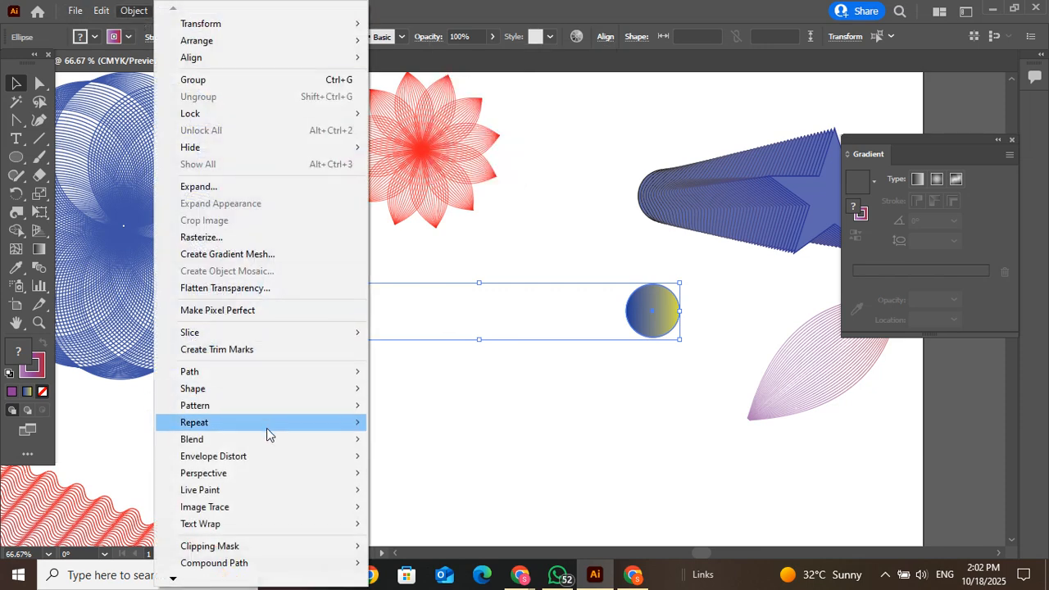
pyautogui.moveTo(266, 437)
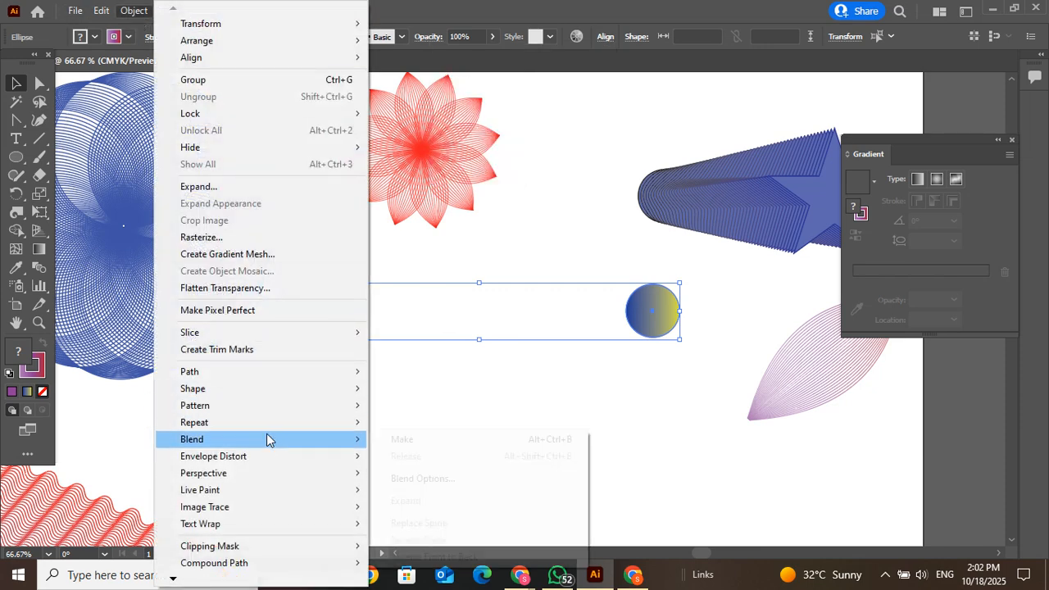
pyautogui.click(435, 441)
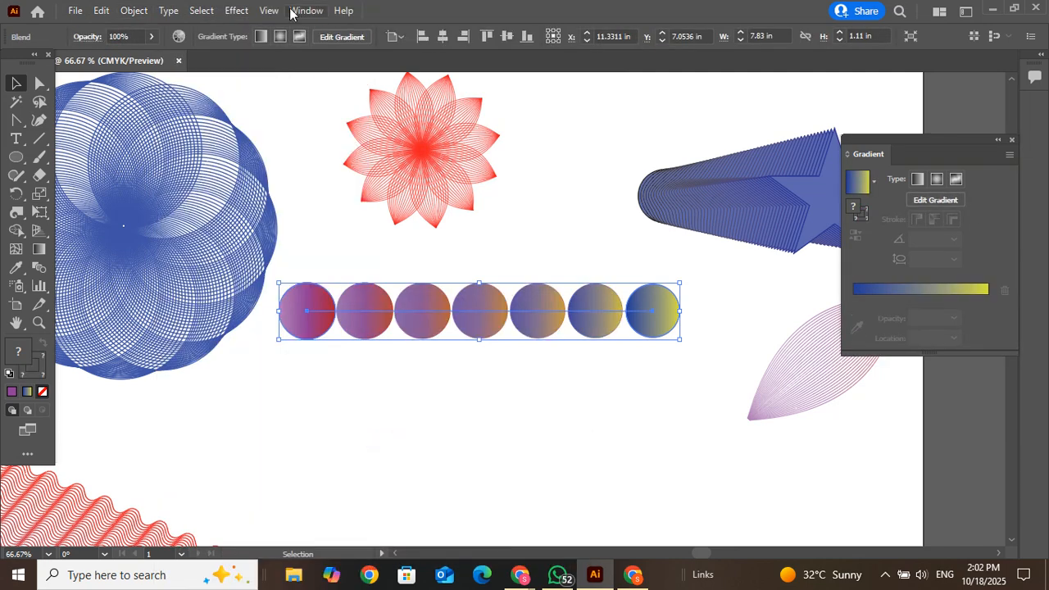
# Set the blend options to 100 specified steps and deselect the tube.
pyautogui.click(133, 11)
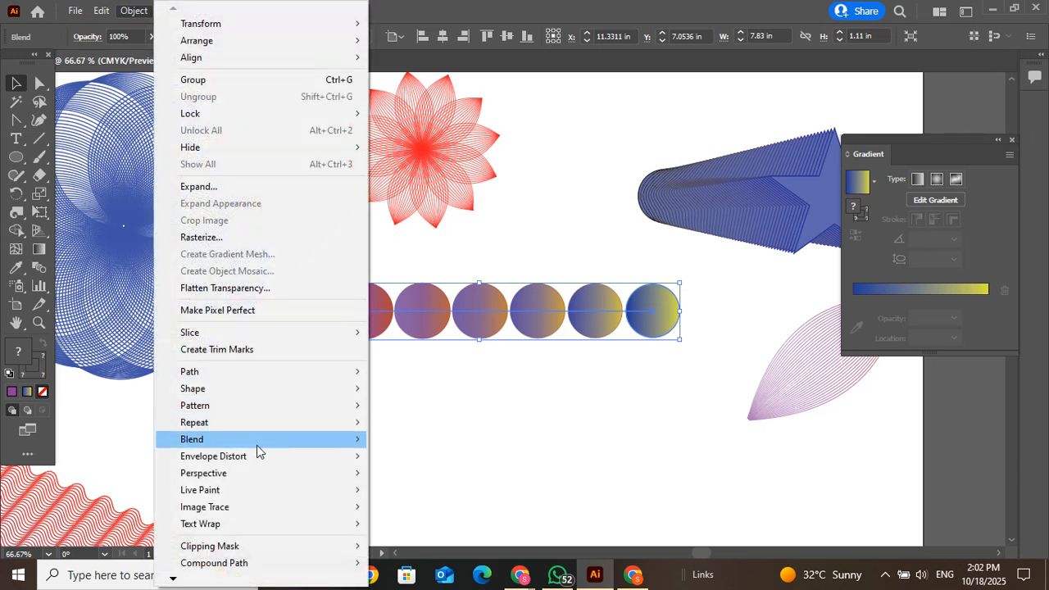
pyautogui.moveTo(256, 445)
pyautogui.click(414, 477)
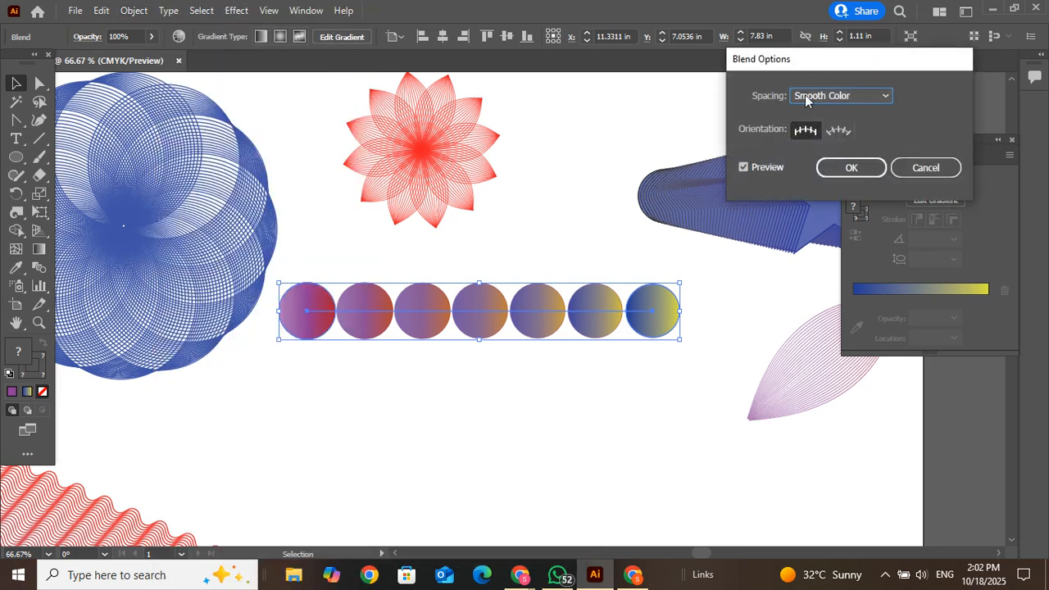
pyautogui.click(857, 100)
pyautogui.click(844, 128)
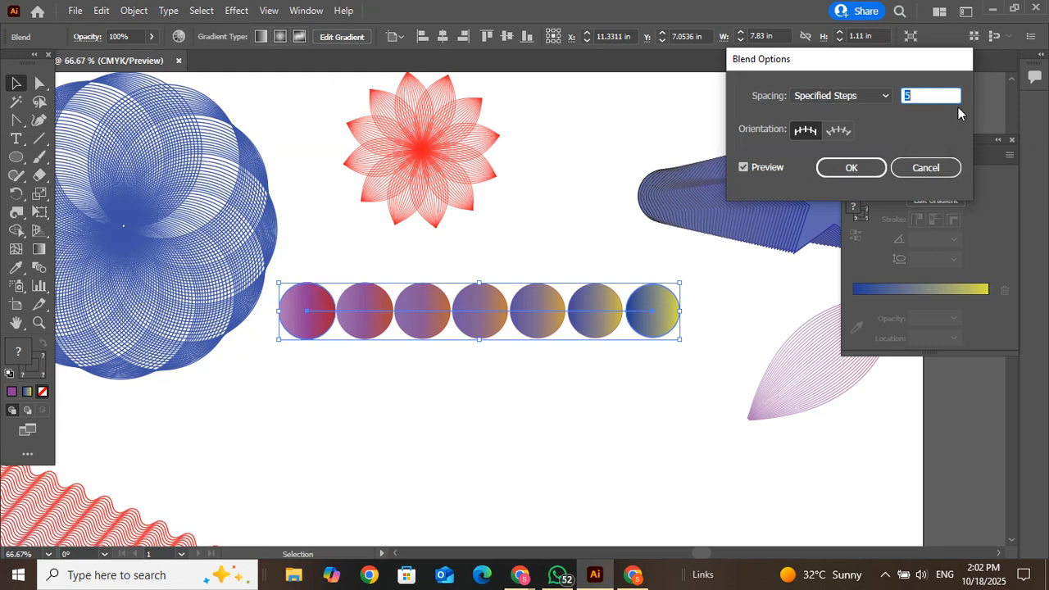
pyautogui.write('1')
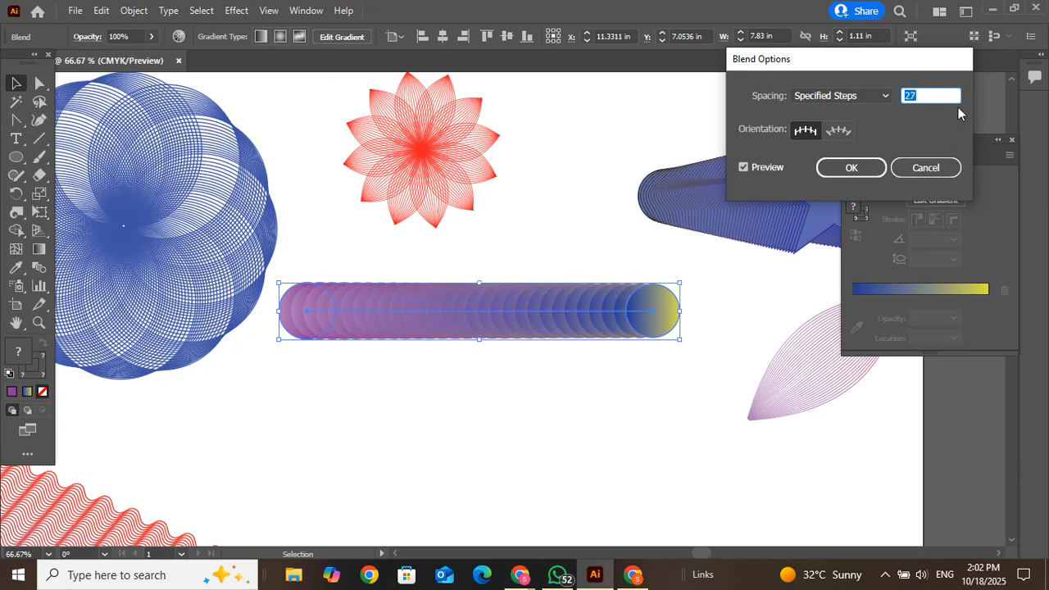
pyautogui.write('00')
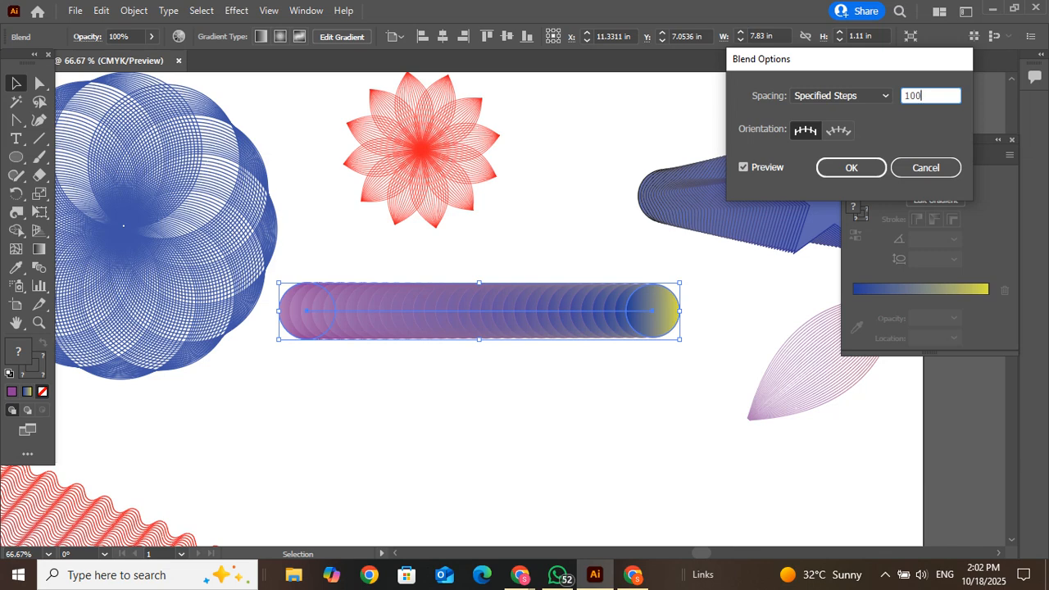
pyautogui.click(864, 165)
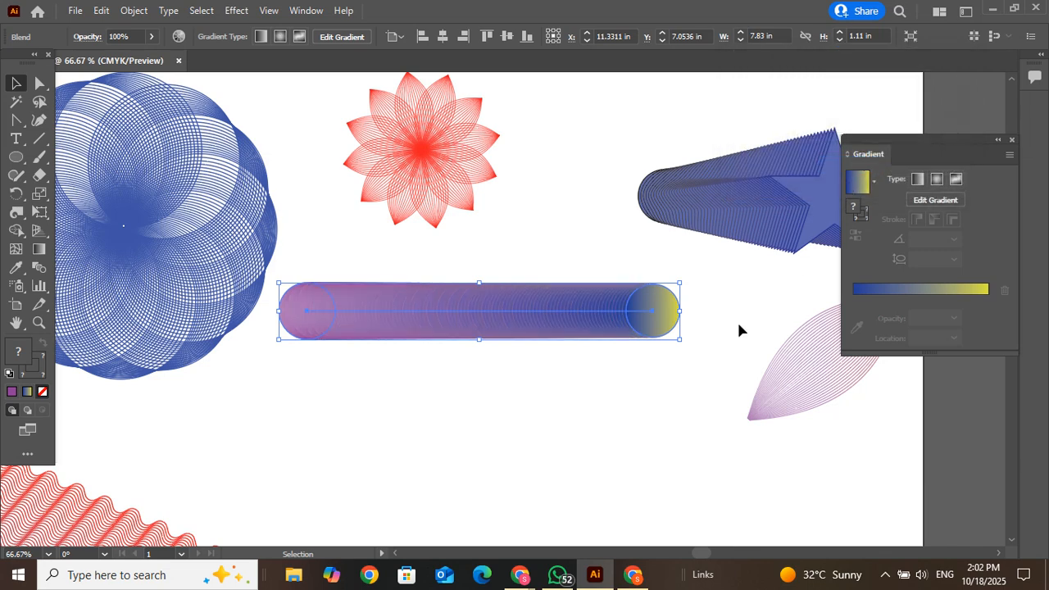
pyautogui.click(694, 383)
pyautogui.click(604, 320)
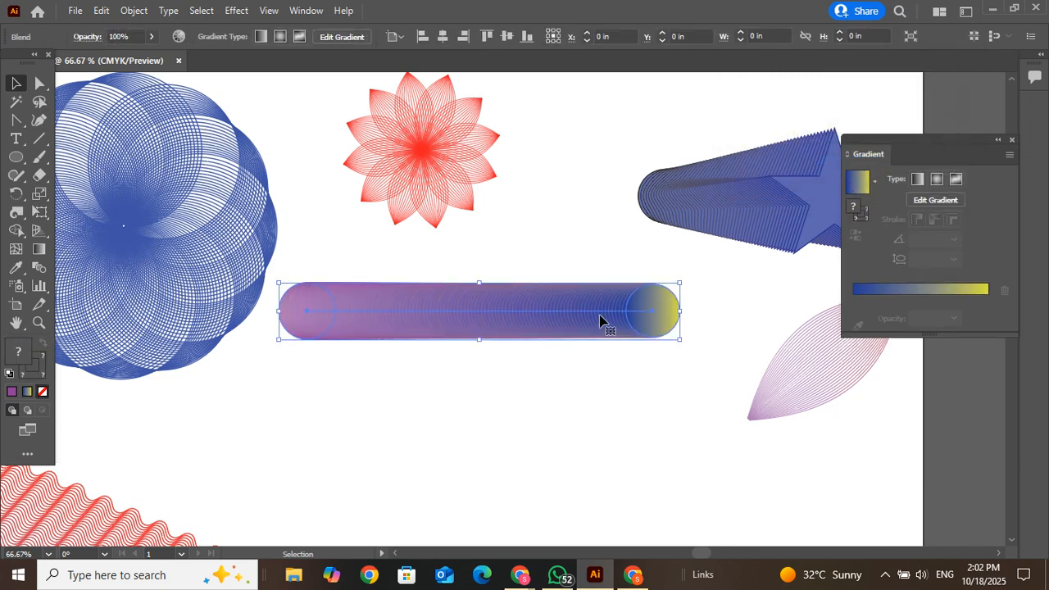
pyautogui.click(568, 372)
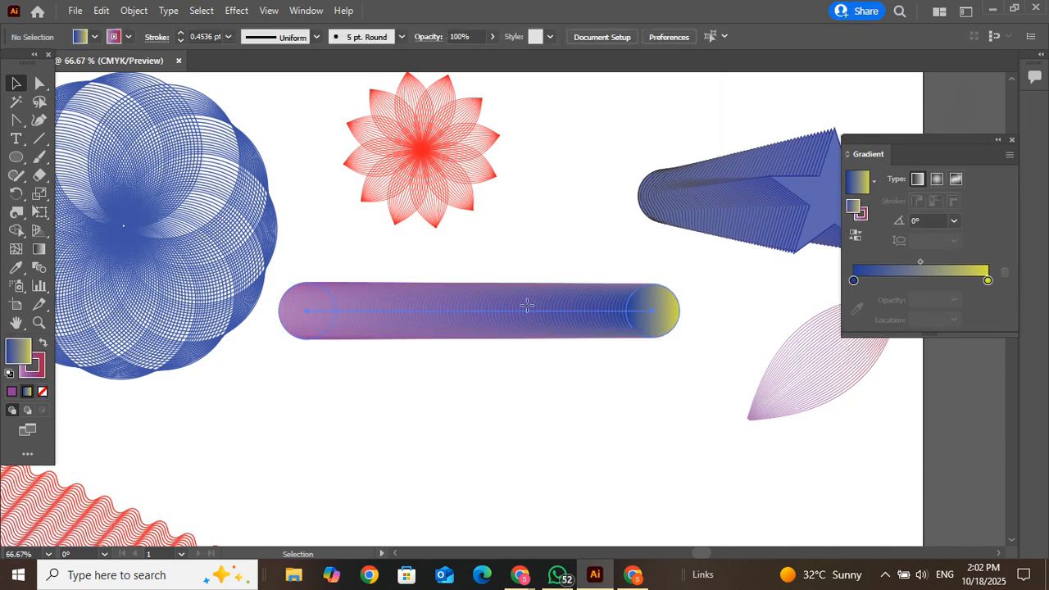
# Move the blended tube up and to the right, then browse the line and brush tools.
pyautogui.moveTo(528, 308); pyautogui.dragTo(545, 269)
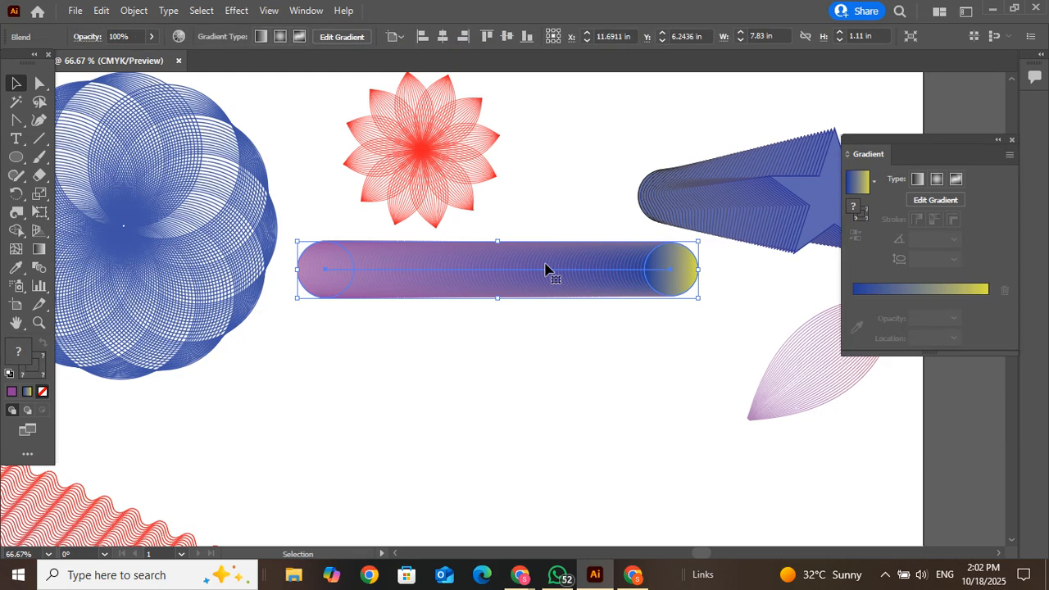
pyautogui.click(39, 141)
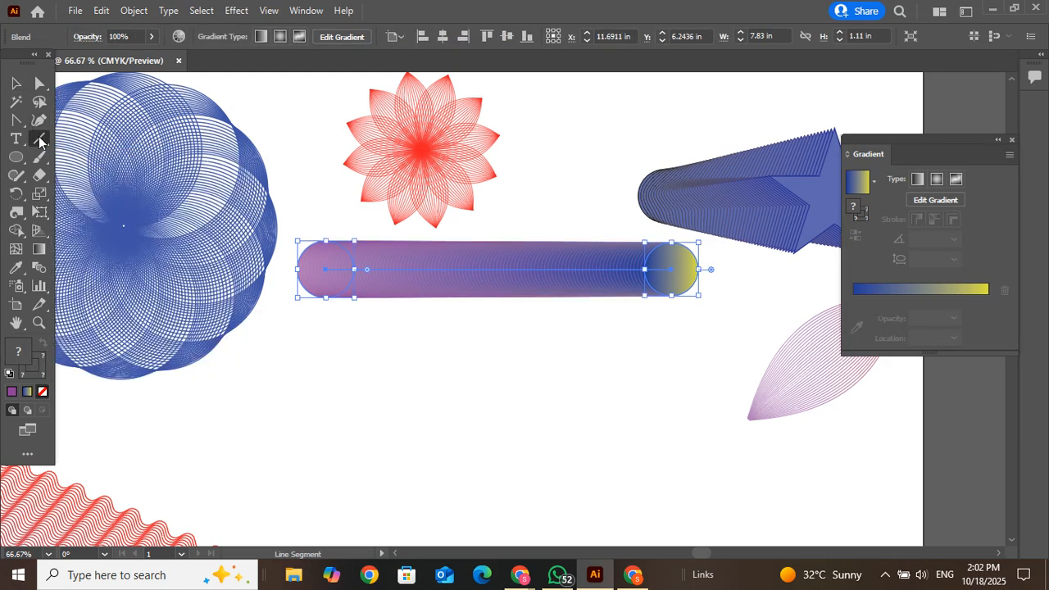
pyautogui.click(40, 141)
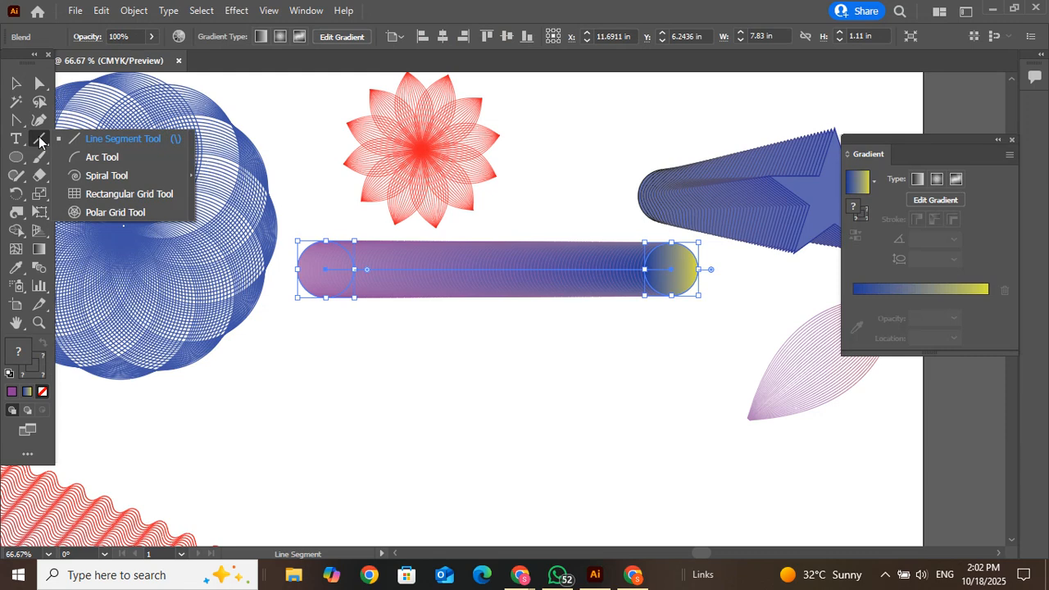
pyautogui.click(38, 156)
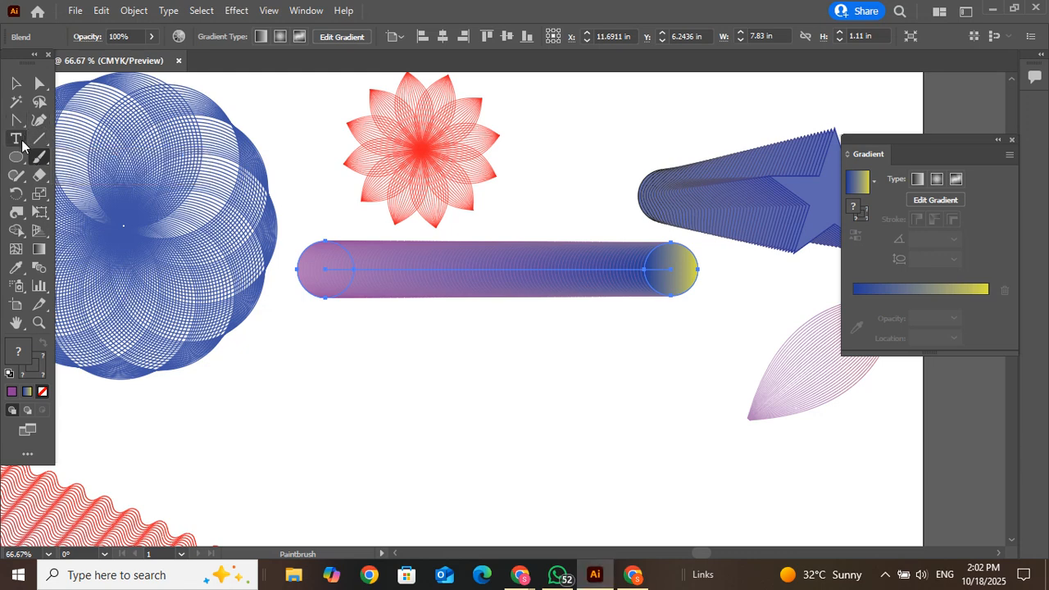
# Select the Pencil tool and set its fidelity fully toward Smooth in Pencil Tool Options.
pyautogui.click(16, 175)
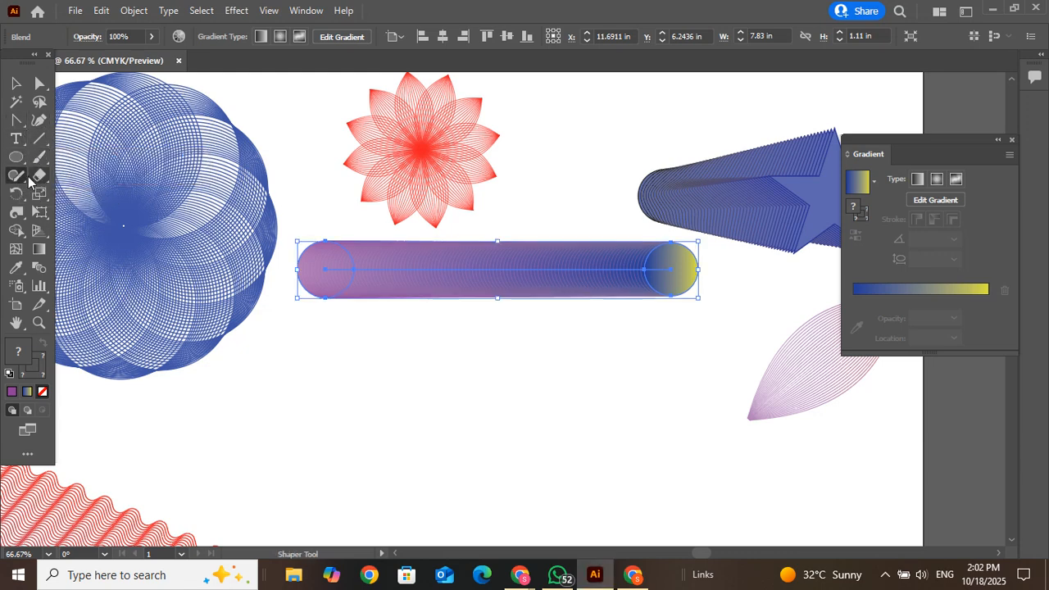
pyautogui.click(16, 176)
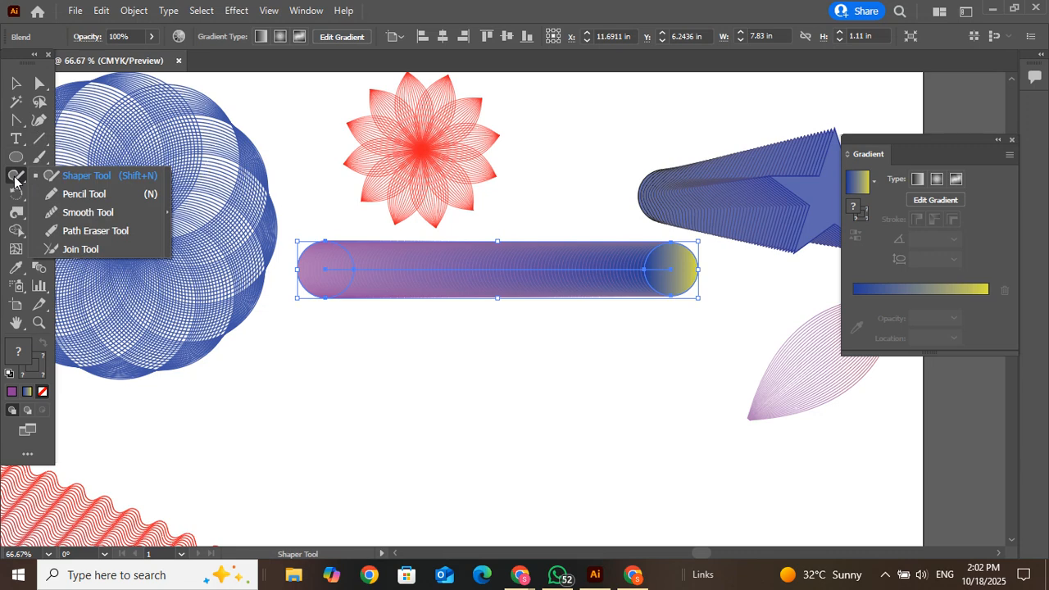
pyautogui.click(78, 194)
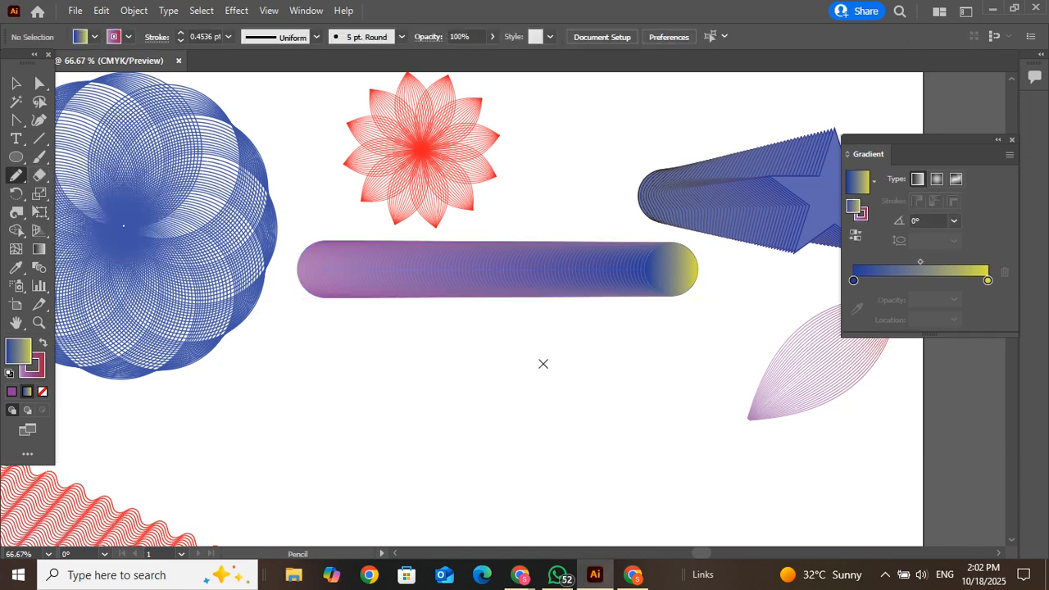
pyautogui.doubleClick(14, 176)
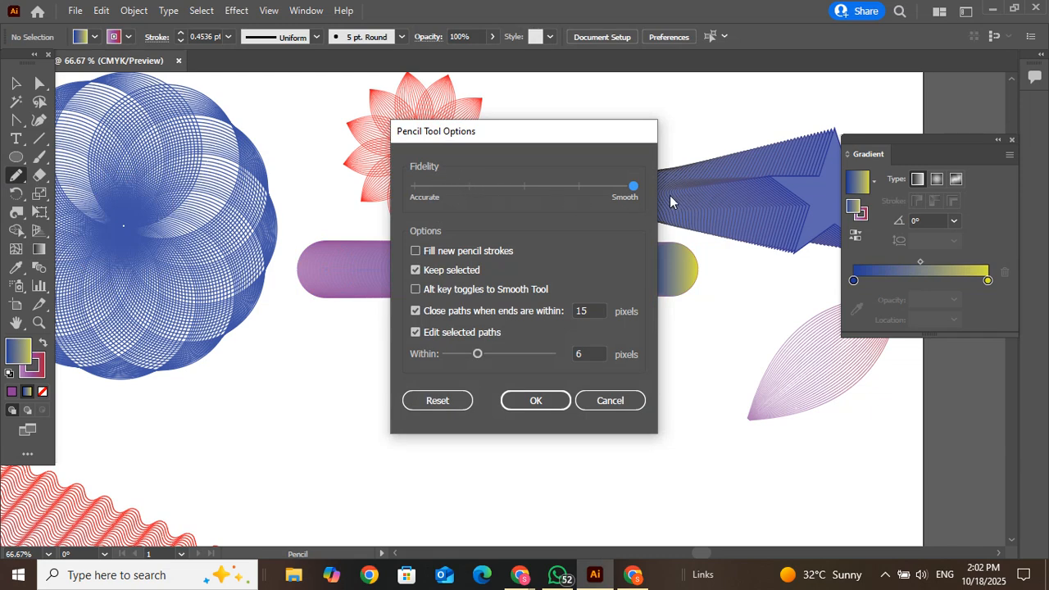
pyautogui.moveTo(634, 187); pyautogui.dragTo(656, 196)
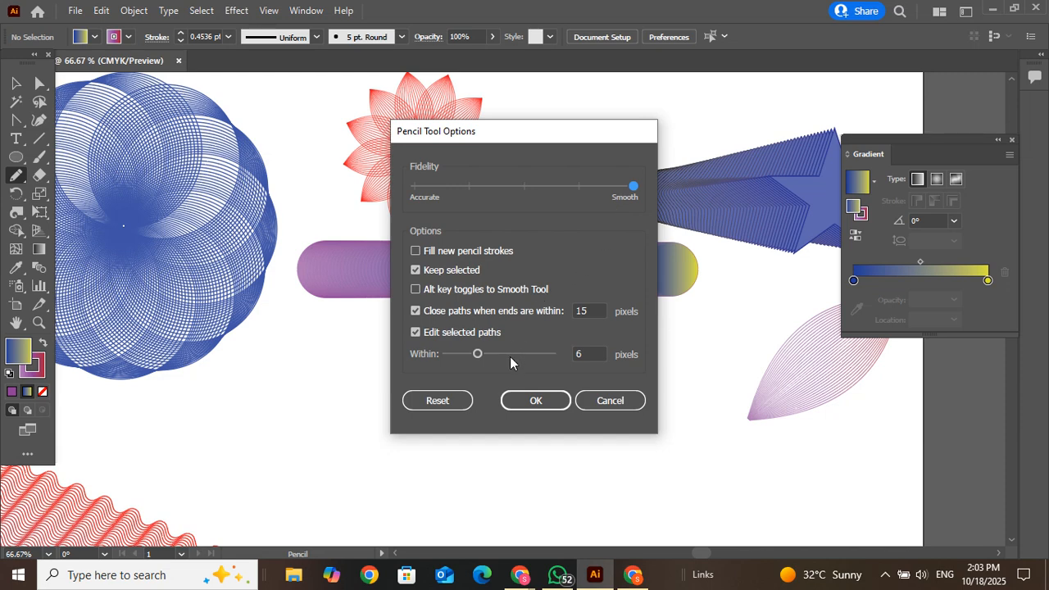
# Confirm the smoothest Pencil settings and draw a freehand S curve below the blended bar.
pyautogui.click(528, 400)
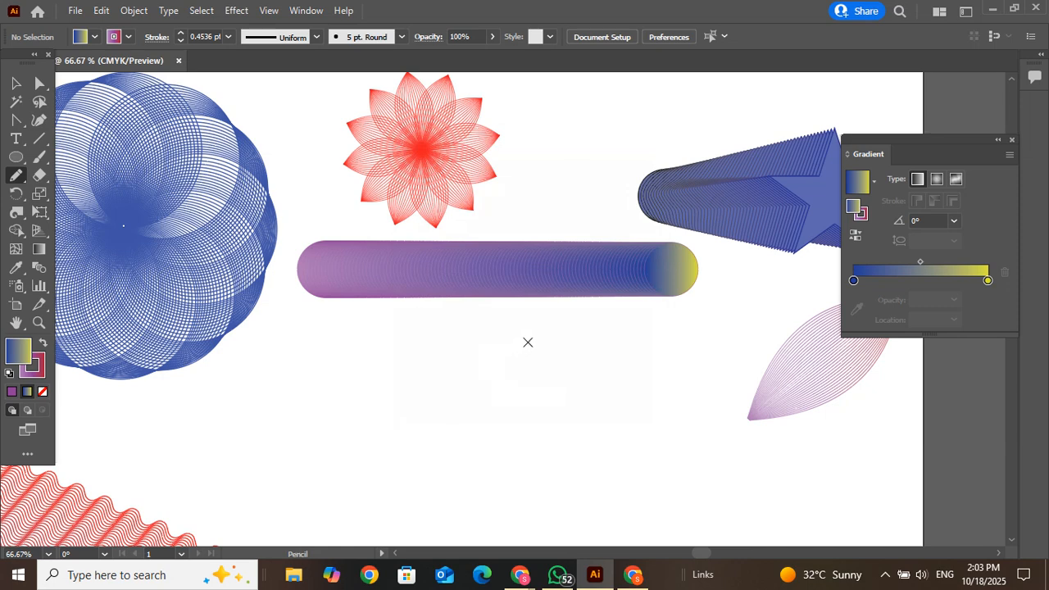
pyautogui.moveTo(549, 359)
pyautogui.mouseDown()
pyautogui.moveTo(495, 338)
pyautogui.moveTo(468, 366)
pyautogui.moveTo(484, 424)
pyautogui.moveTo(548, 443)
pyautogui.moveTo(564, 488)
pyautogui.moveTo(538, 519)
pyautogui.moveTo(472, 522)
pyautogui.moveTo(445, 483)
pyautogui.mouseUp()
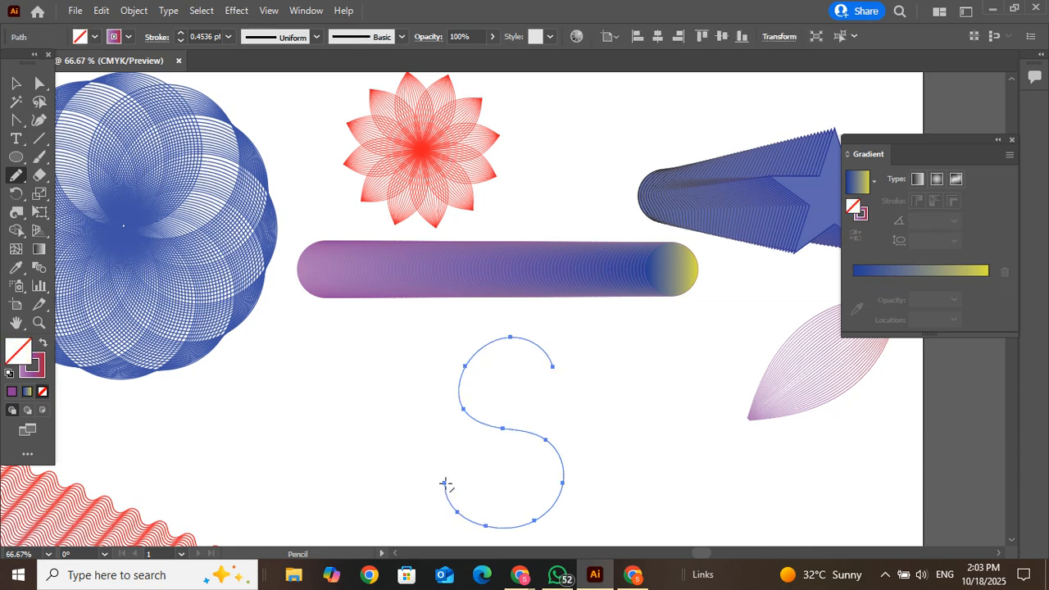
pyautogui.click(15, 83)
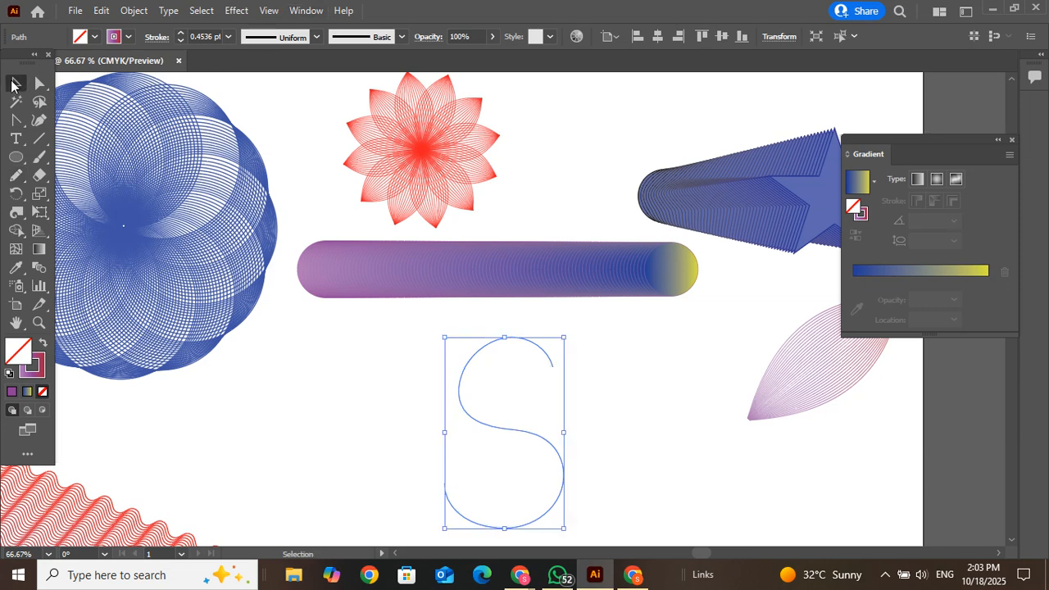
pyautogui.click(459, 357)
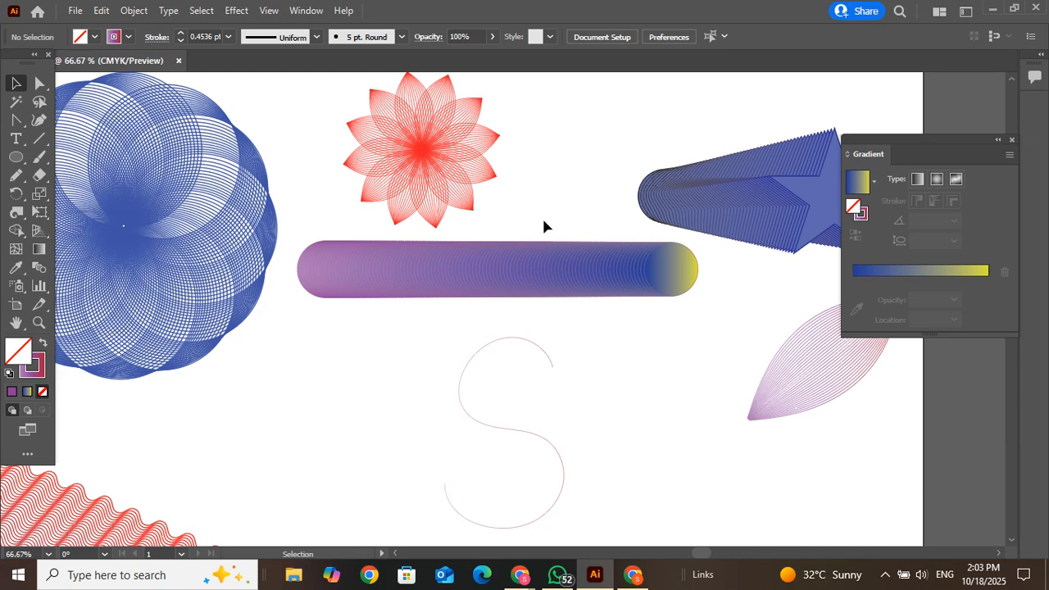
pyautogui.moveTo(543, 220); pyautogui.dragTo(489, 379)
pyautogui.click(722, 289)
# Inside the blend, set the end circle's left gradient stop to red, giving a red-to-yellow end.
pyautogui.click(668, 277)
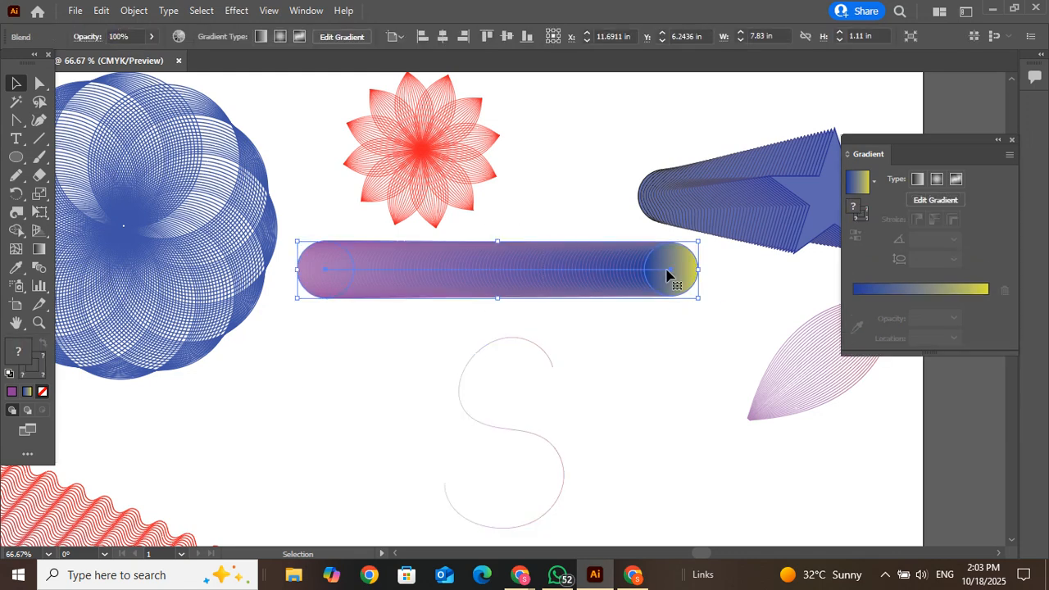
pyautogui.doubleClick(668, 276)
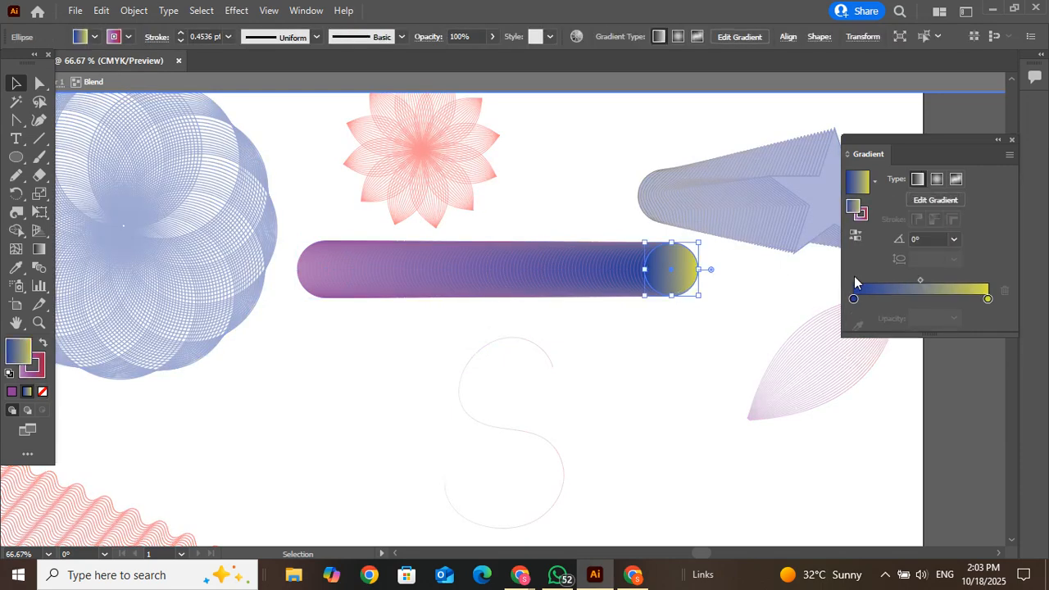
pyautogui.click(869, 290)
pyautogui.click(854, 299)
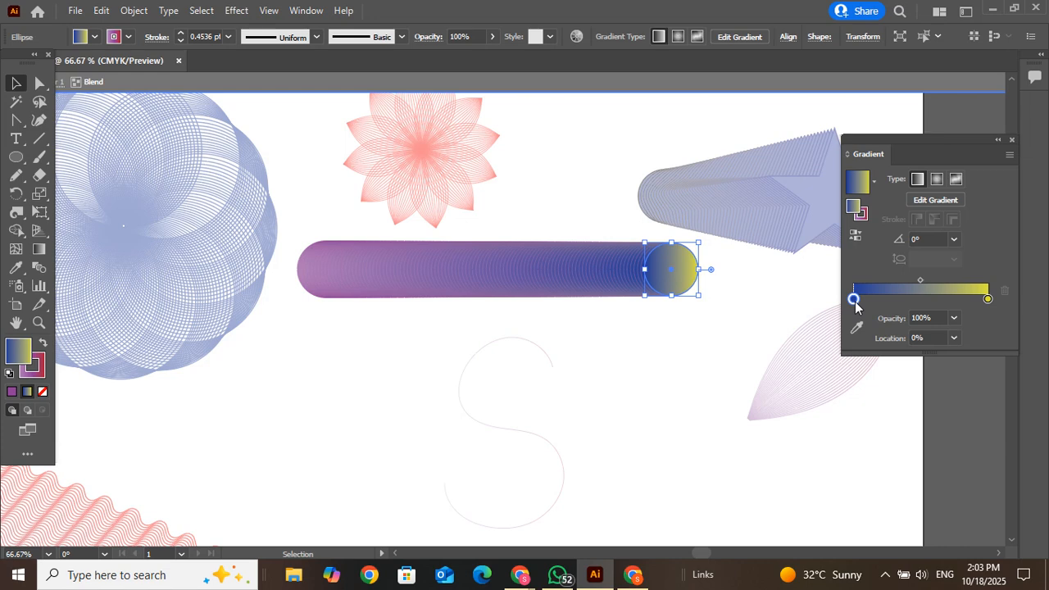
pyautogui.doubleClick(855, 300)
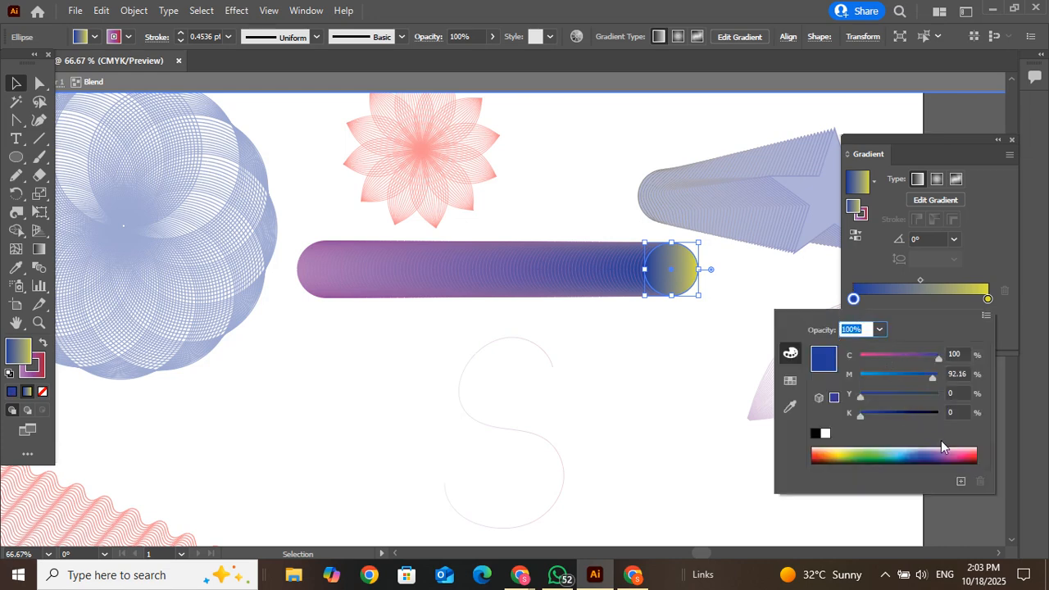
pyautogui.click(977, 457)
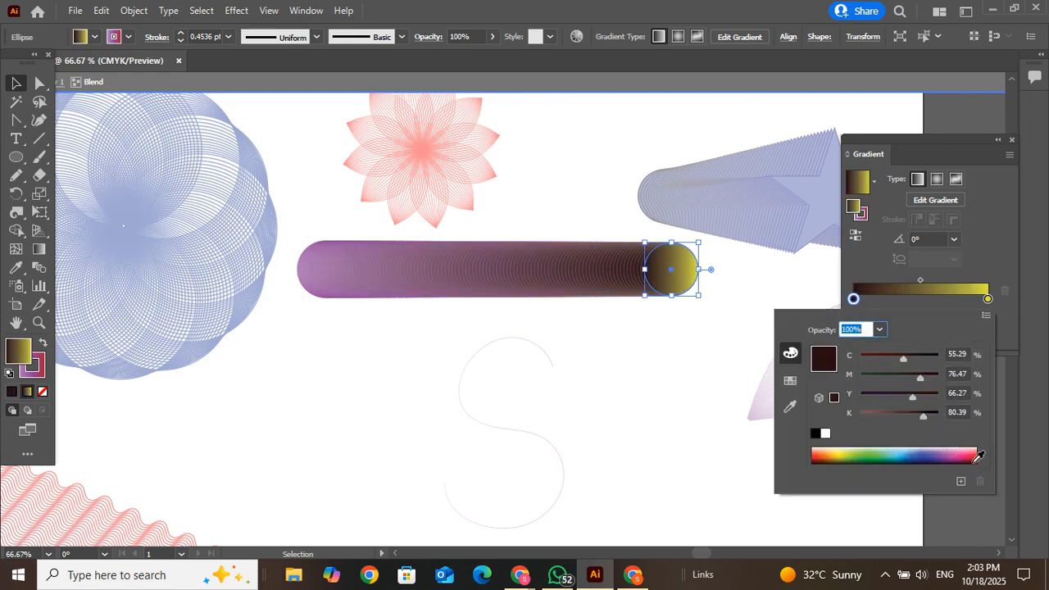
pyautogui.click(974, 451)
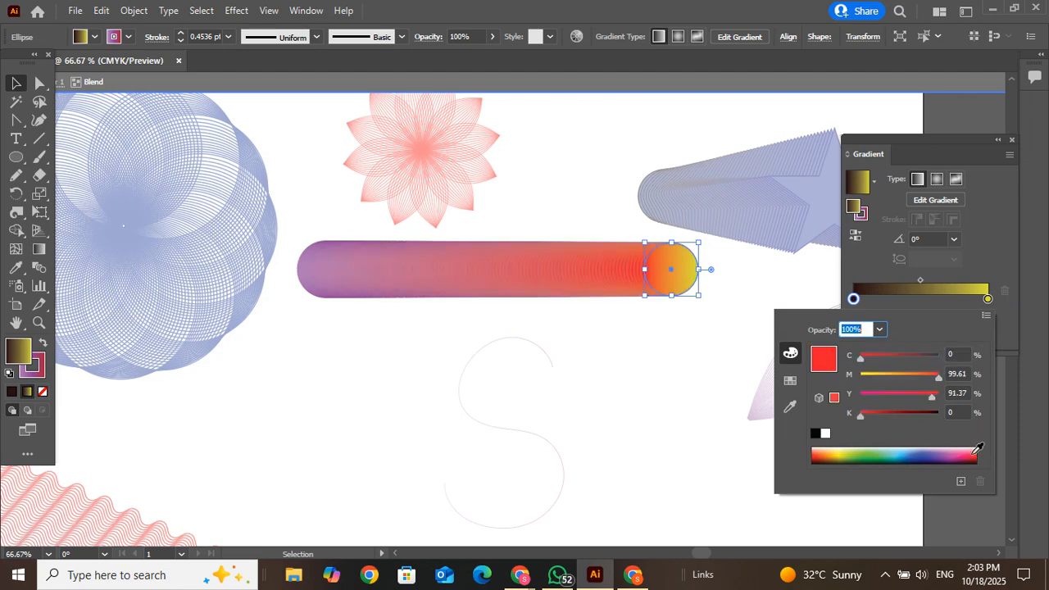
pyautogui.press('Return')
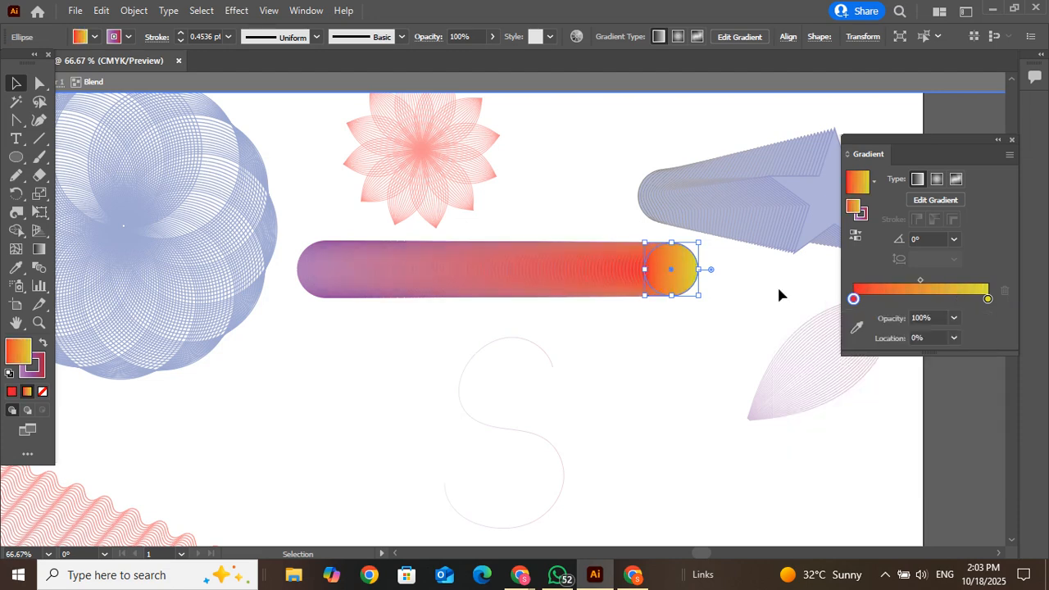
pyautogui.click(570, 363)
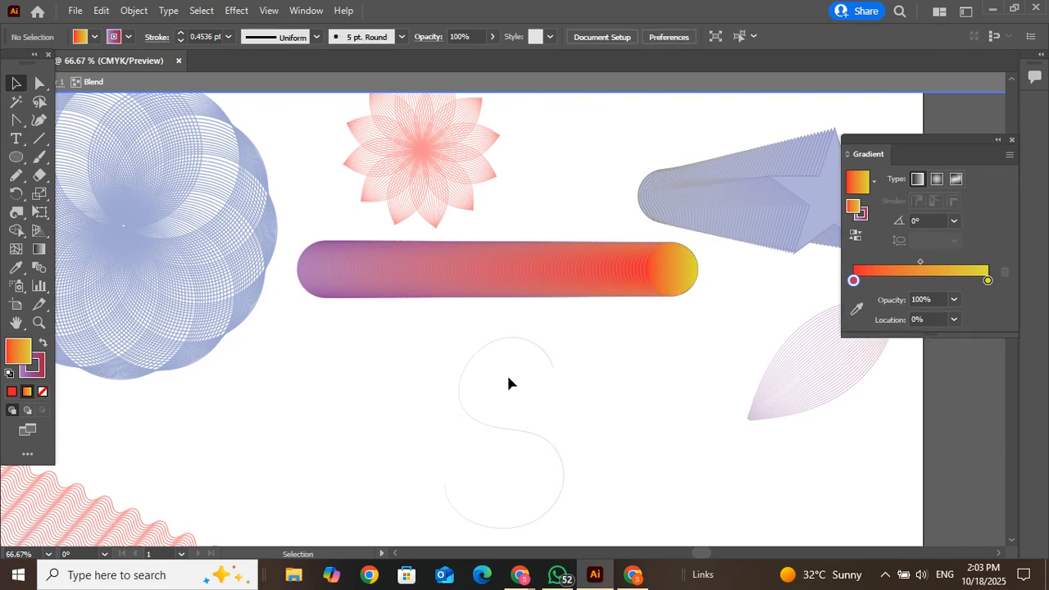
pyautogui.click(491, 263)
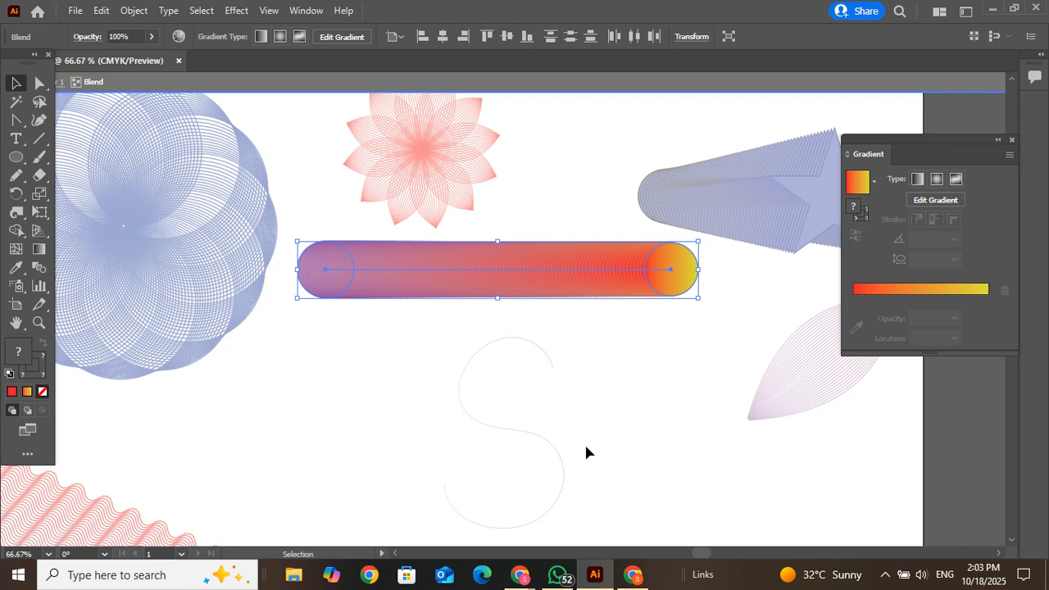
pyautogui.click(623, 336)
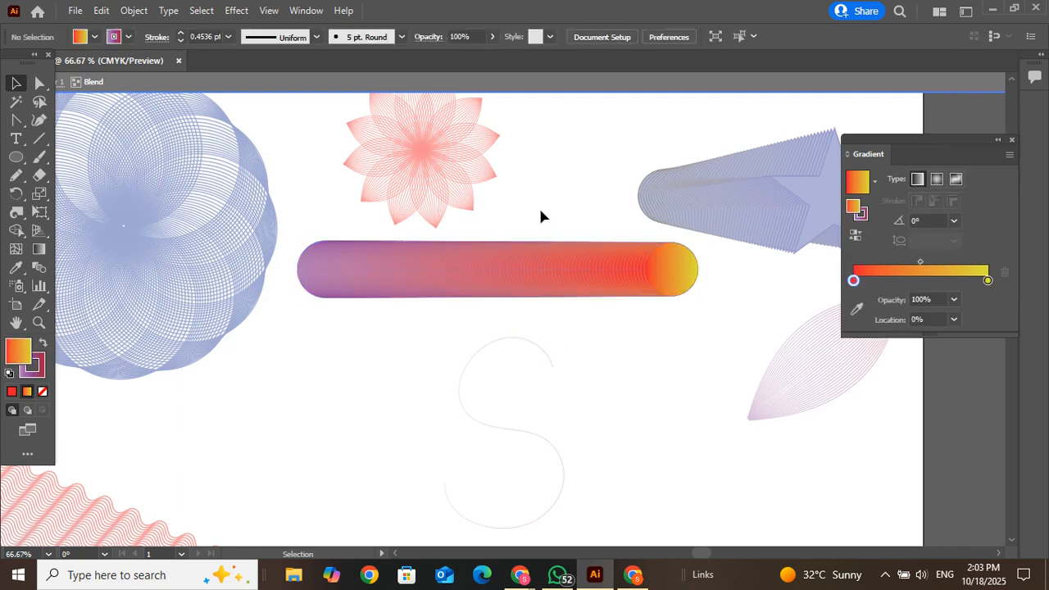
# Select the S path with the blend bar and apply Object > Blend > Replace Spine.
pyautogui.moveTo(512, 375); pyautogui.dragTo(512, 376)
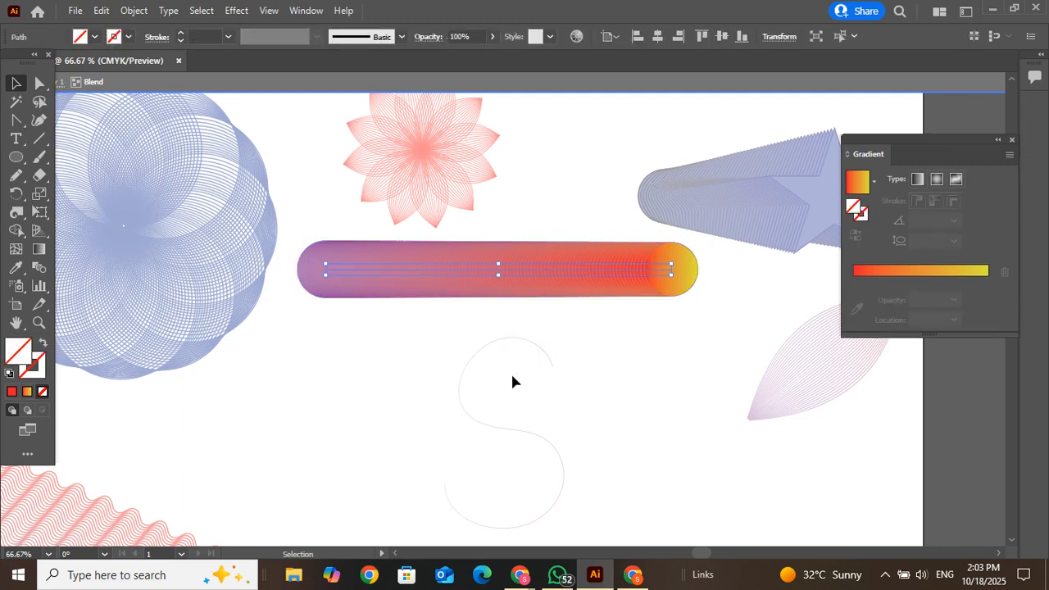
pyautogui.doubleClick(575, 386)
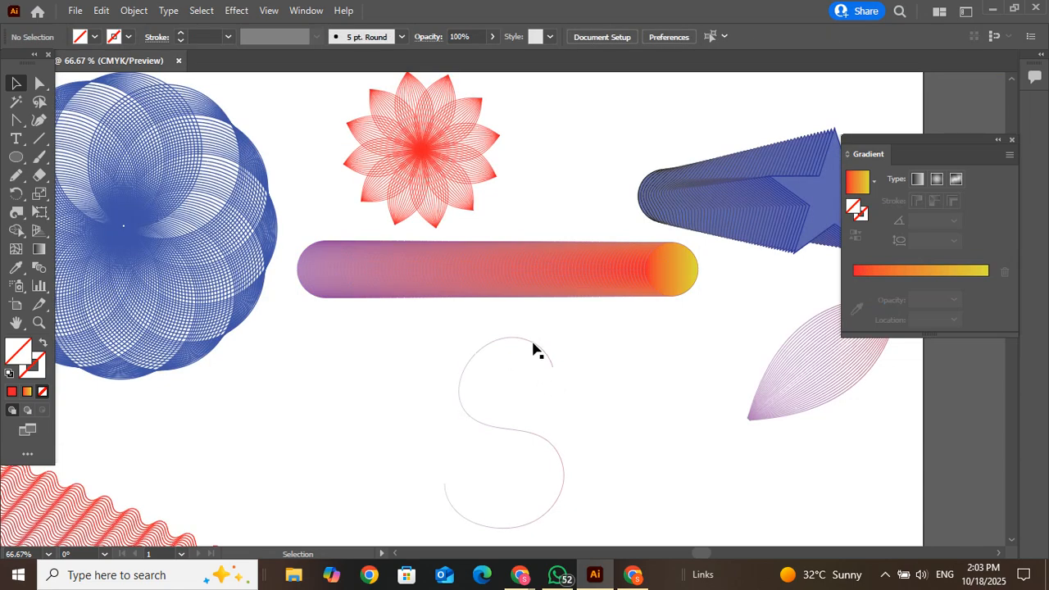
pyautogui.click(533, 351)
pyautogui.keyDown('shift'); pyautogui.click(535, 297); pyautogui.keyUp('shift')
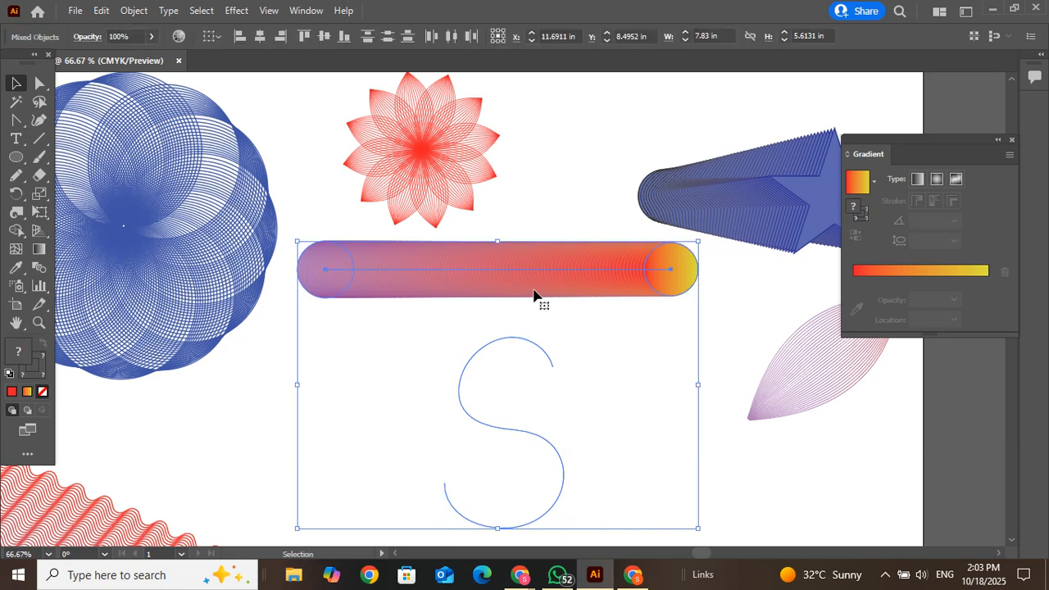
pyautogui.click(133, 11)
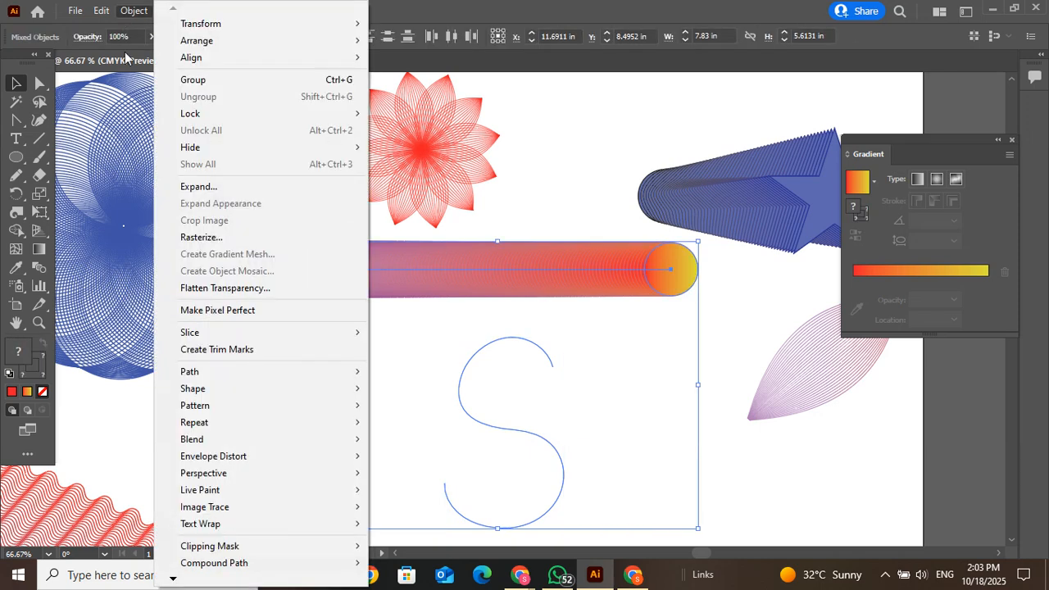
pyautogui.moveTo(259, 438)
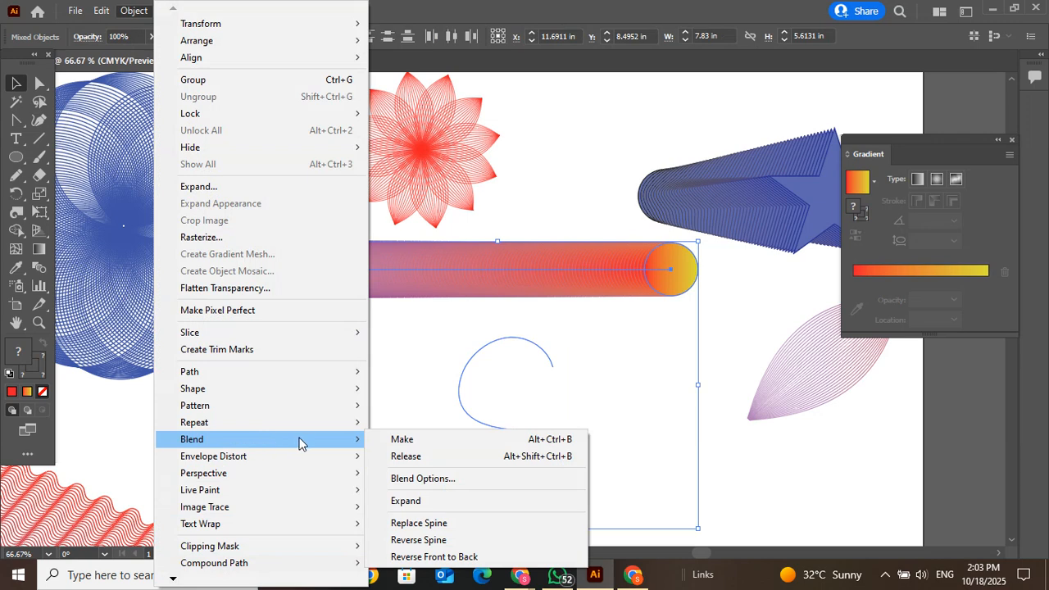
pyautogui.click(397, 523)
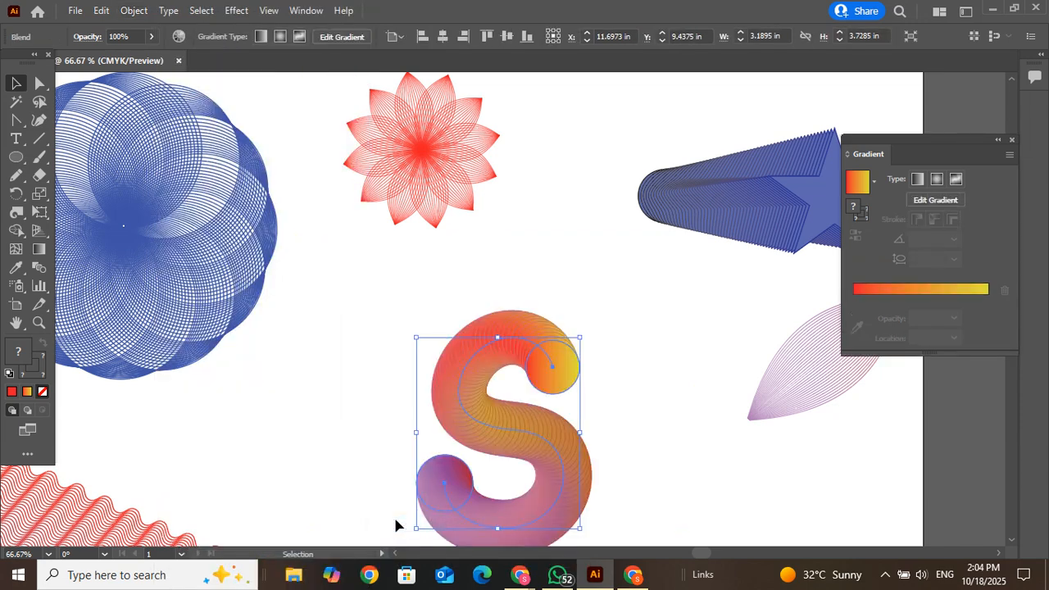
pyautogui.click(475, 305)
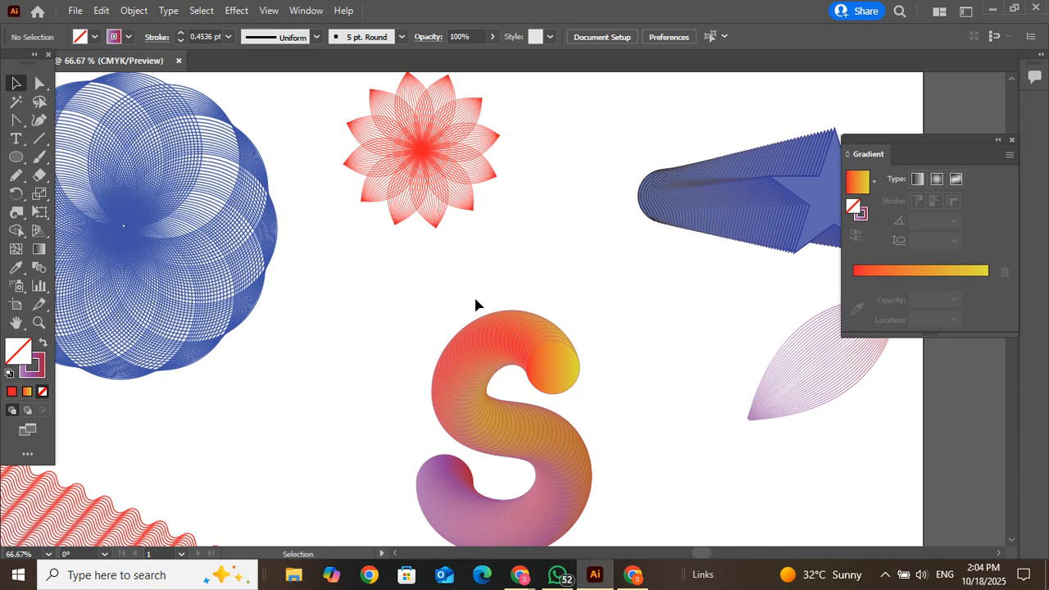
# Move the S blend up beside the flower and shift its left gradient stop toward blue-violet.
pyautogui.moveTo(508, 332); pyautogui.dragTo(542, 184)
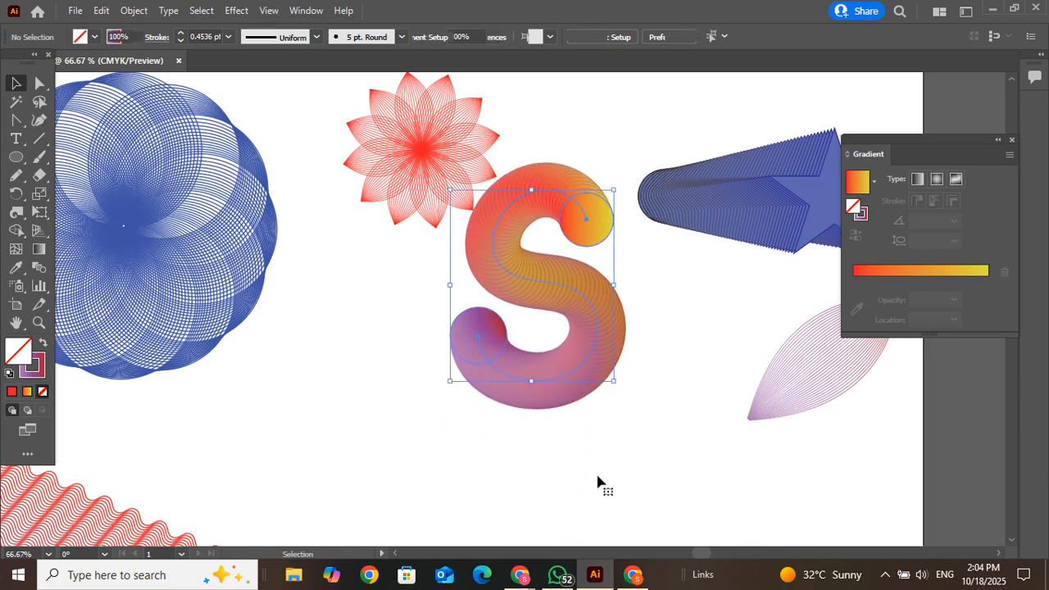
pyautogui.click(597, 482)
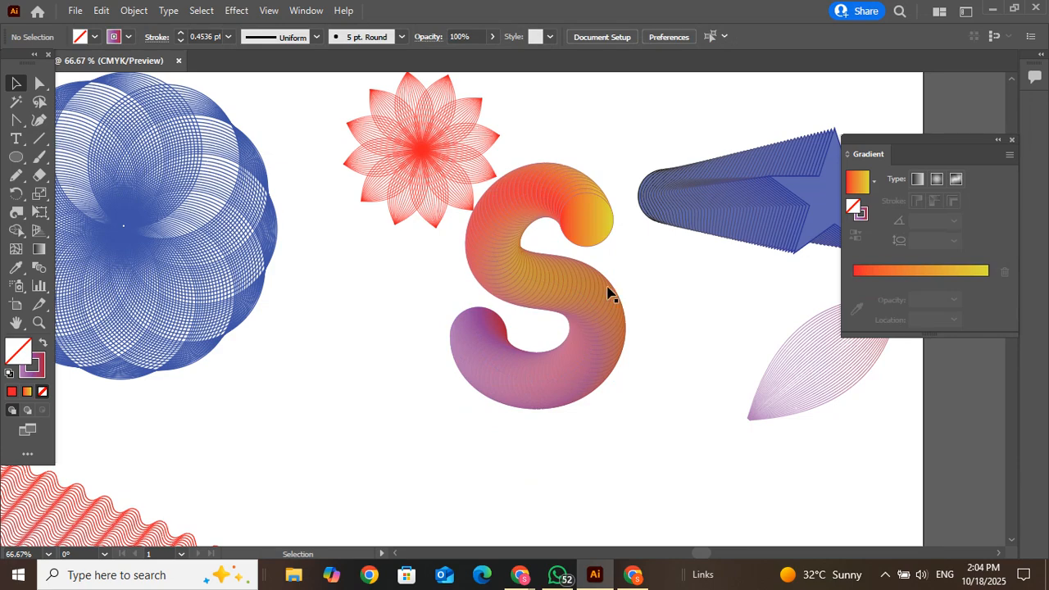
pyautogui.doubleClick(590, 228)
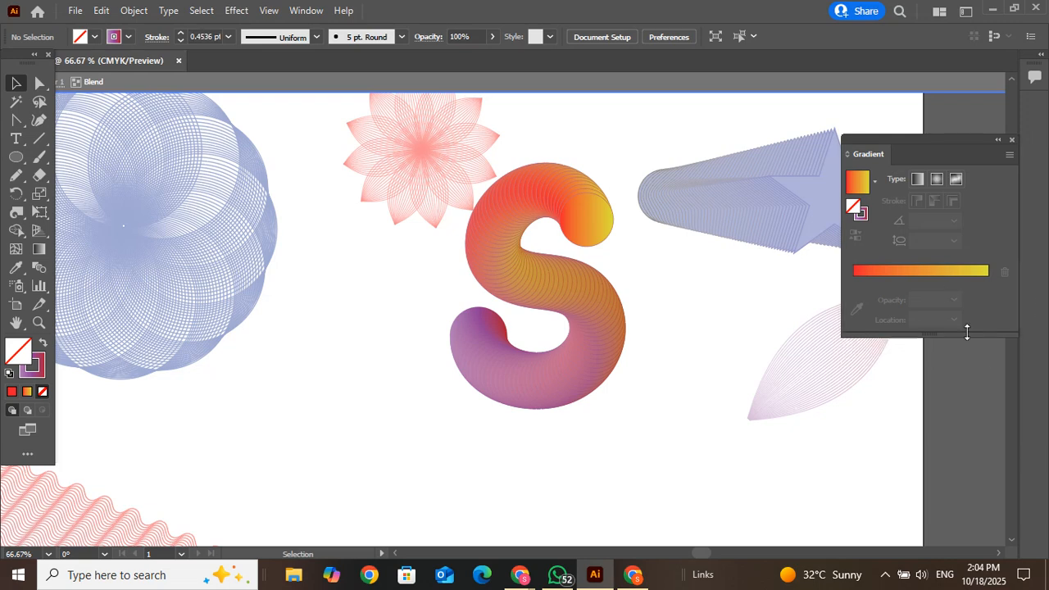
pyautogui.click(943, 273)
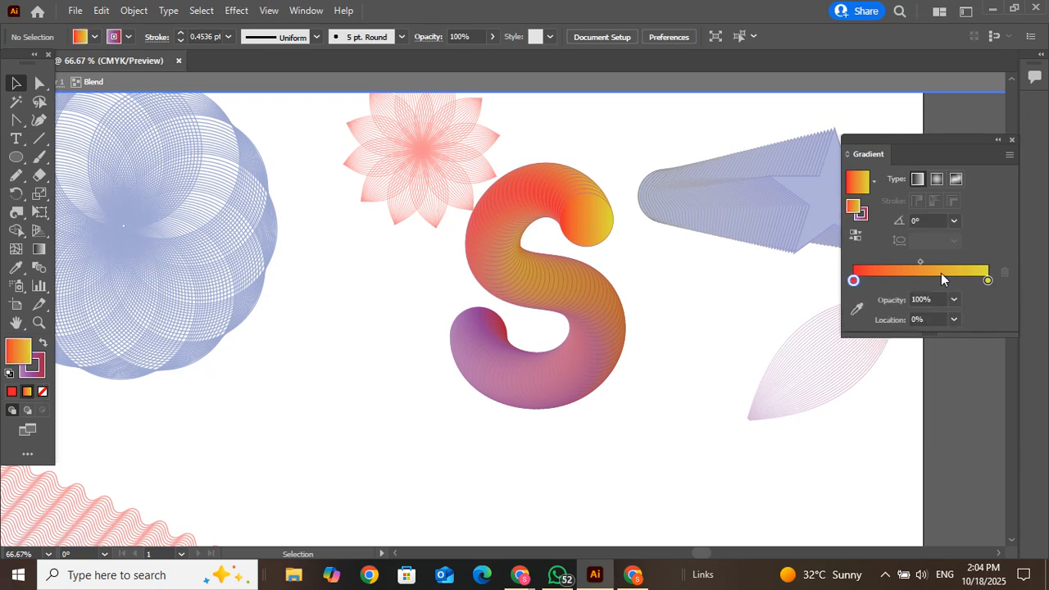
pyautogui.doubleClick(852, 280)
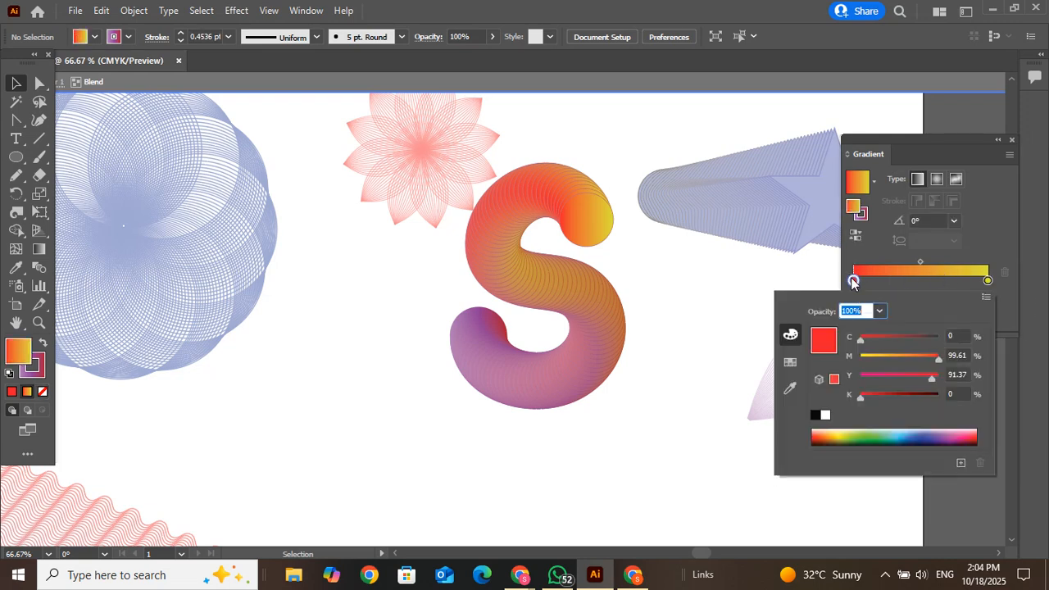
pyautogui.moveTo(914, 432); pyautogui.dragTo(936, 433)
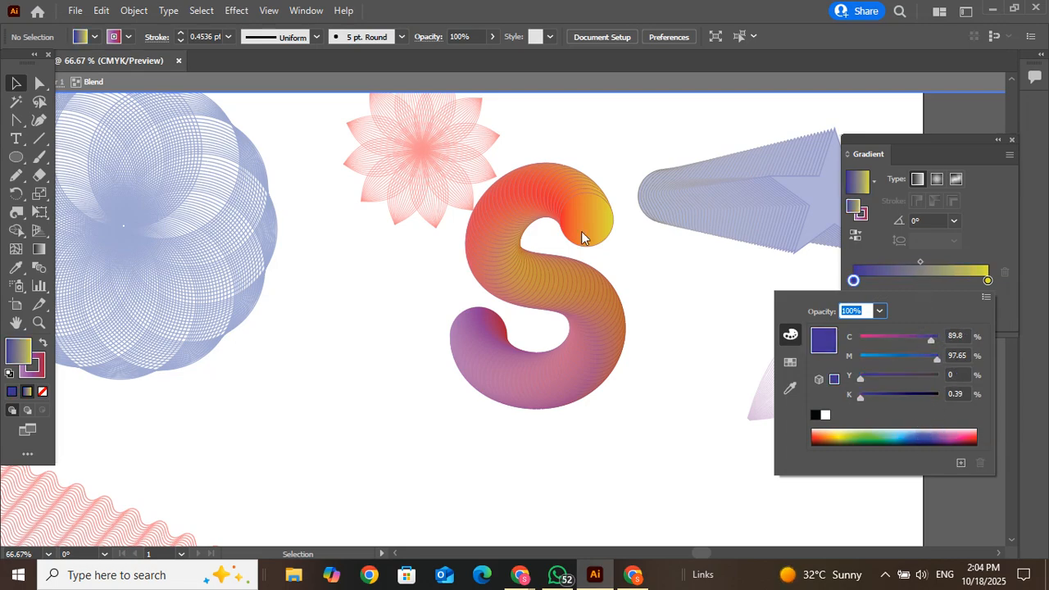
pyautogui.click(730, 221)
pyautogui.doubleClick(712, 279)
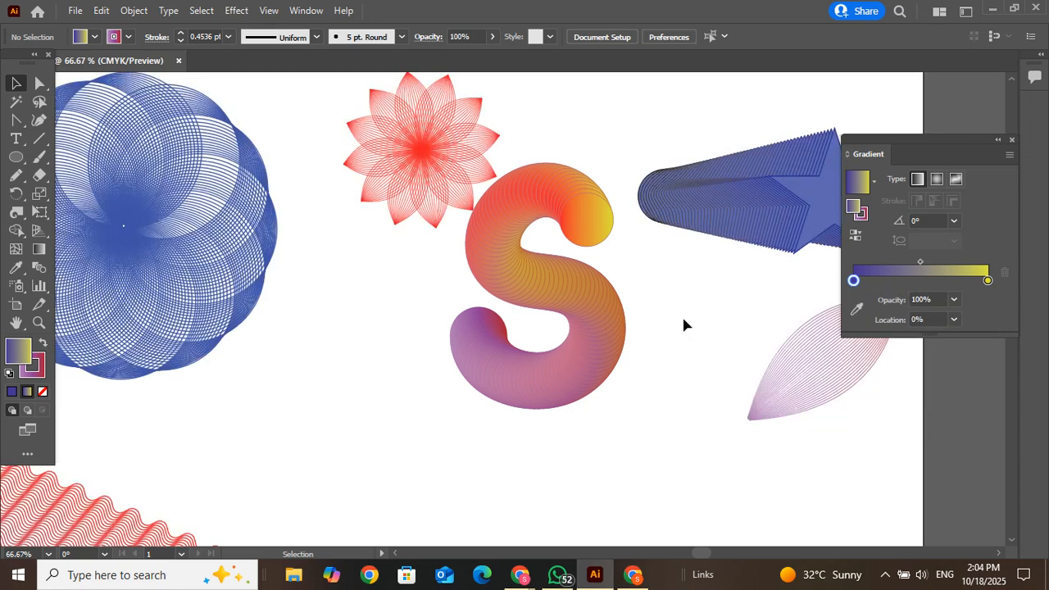
# Recolour the top end circle's left gradient stop to dark green, then exit isolation mode.
pyautogui.click(595, 228)
pyautogui.doubleClick(595, 229)
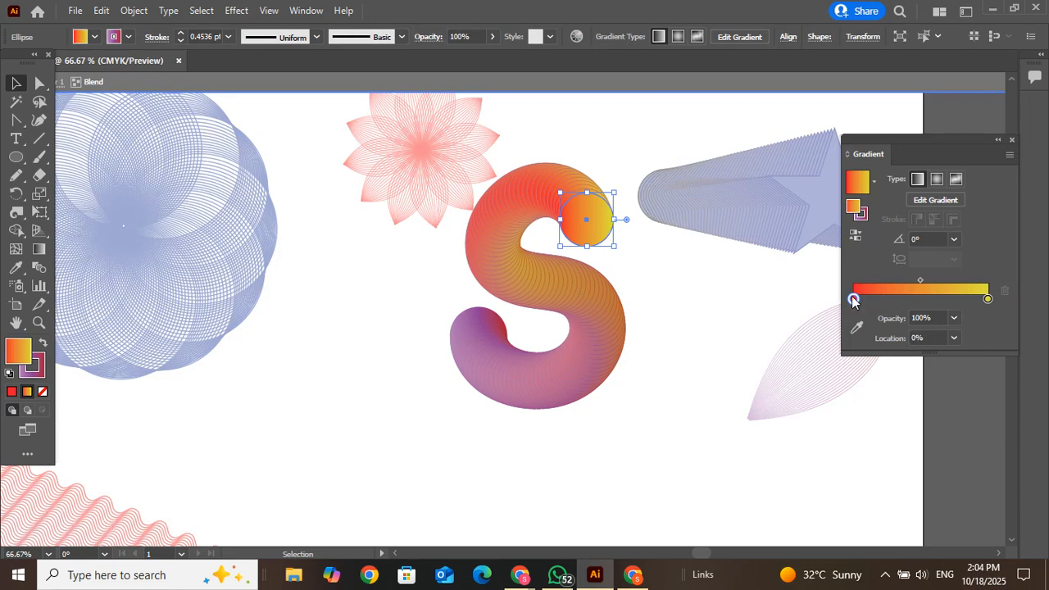
pyautogui.doubleClick(852, 300)
pyautogui.click(885, 448)
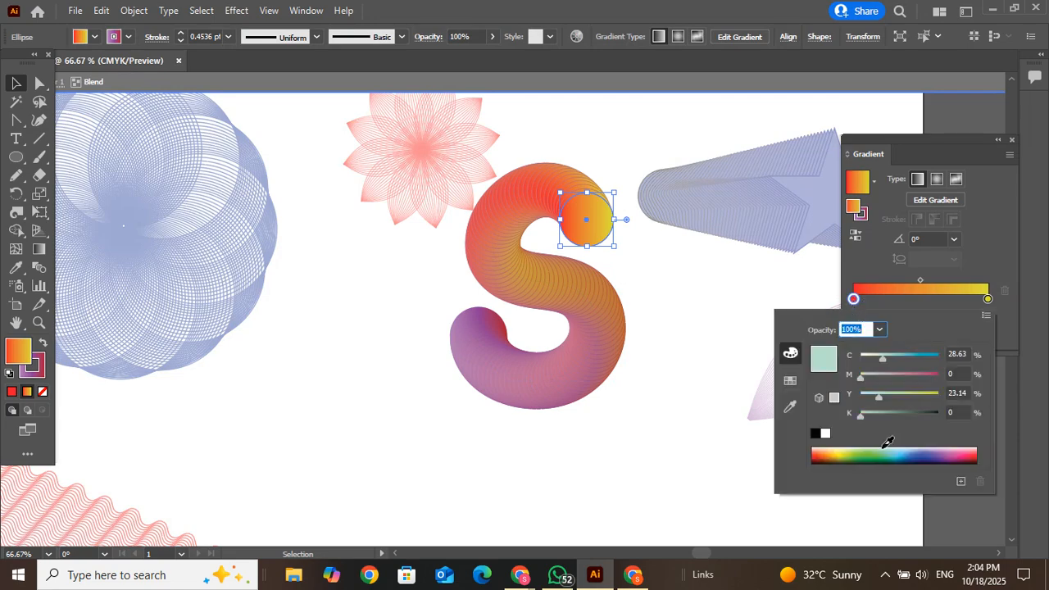
pyautogui.click(881, 453)
pyautogui.click(914, 453)
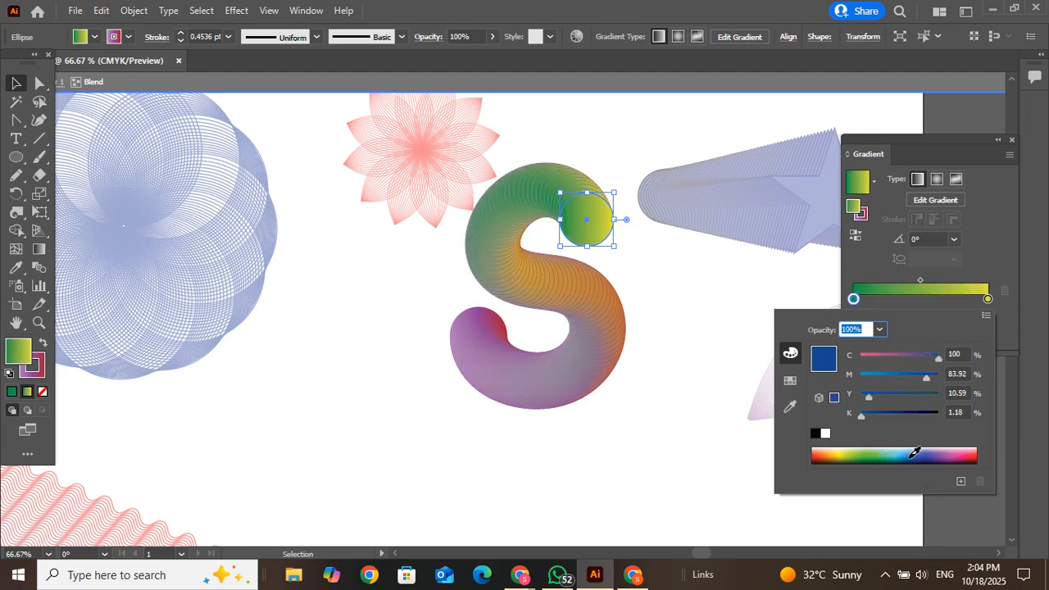
pyautogui.click(943, 454)
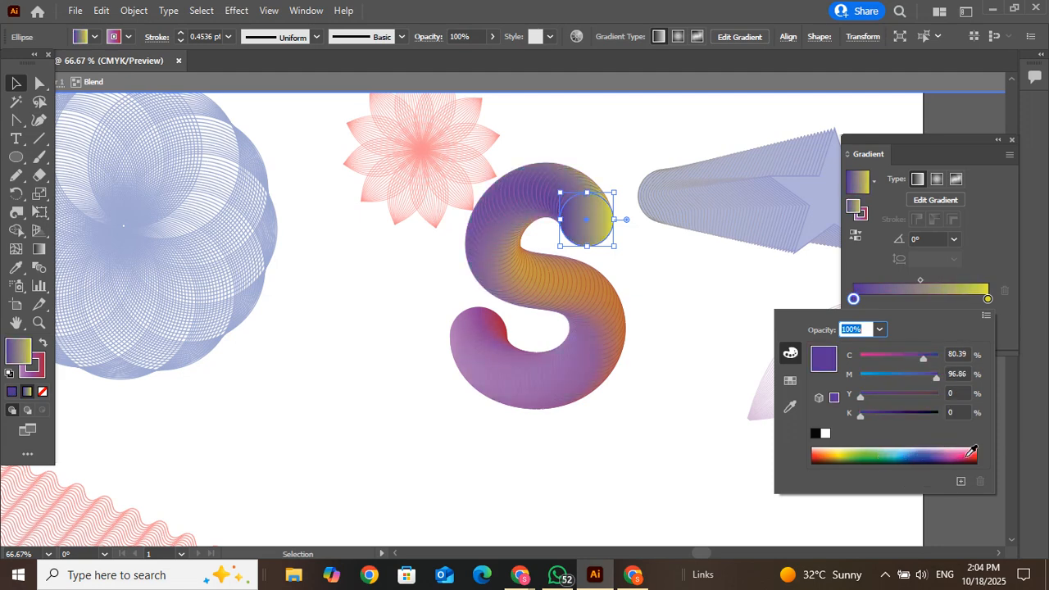
pyautogui.click(972, 451)
pyautogui.click(980, 450)
pyautogui.click(906, 453)
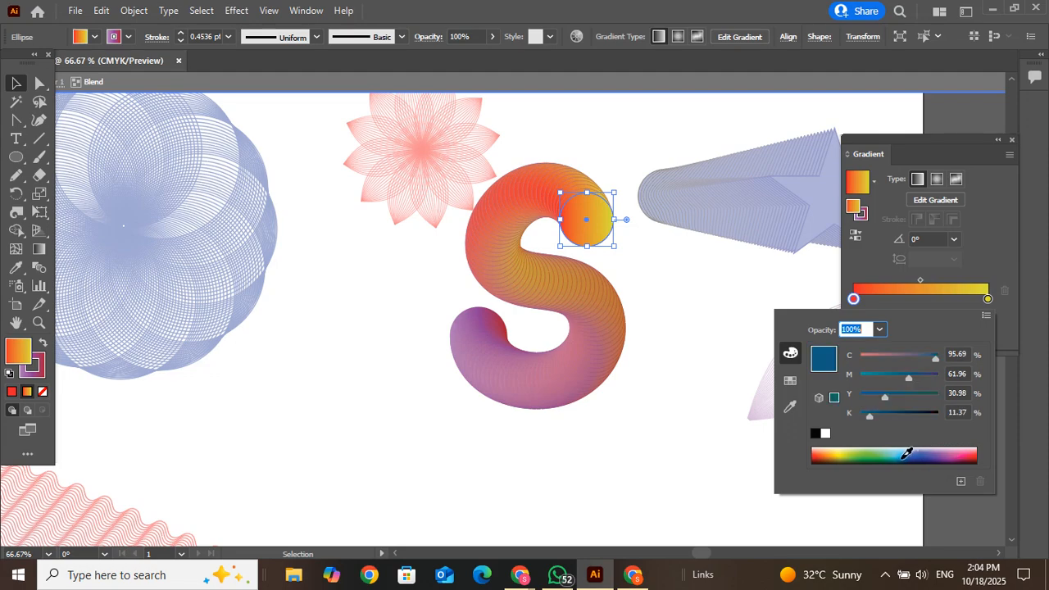
pyautogui.click(855, 457)
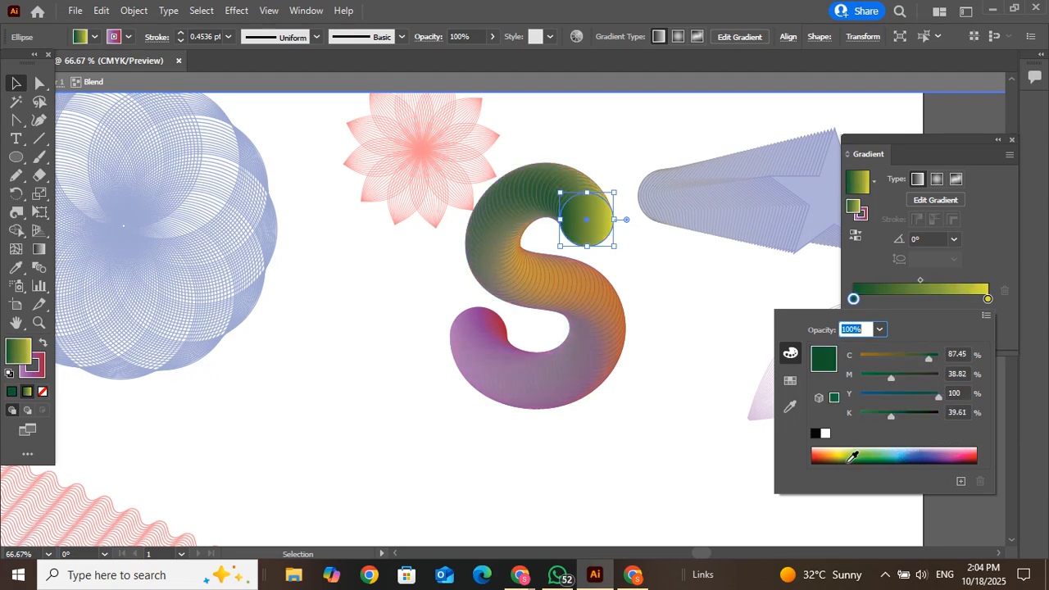
pyautogui.doubleClick(732, 358)
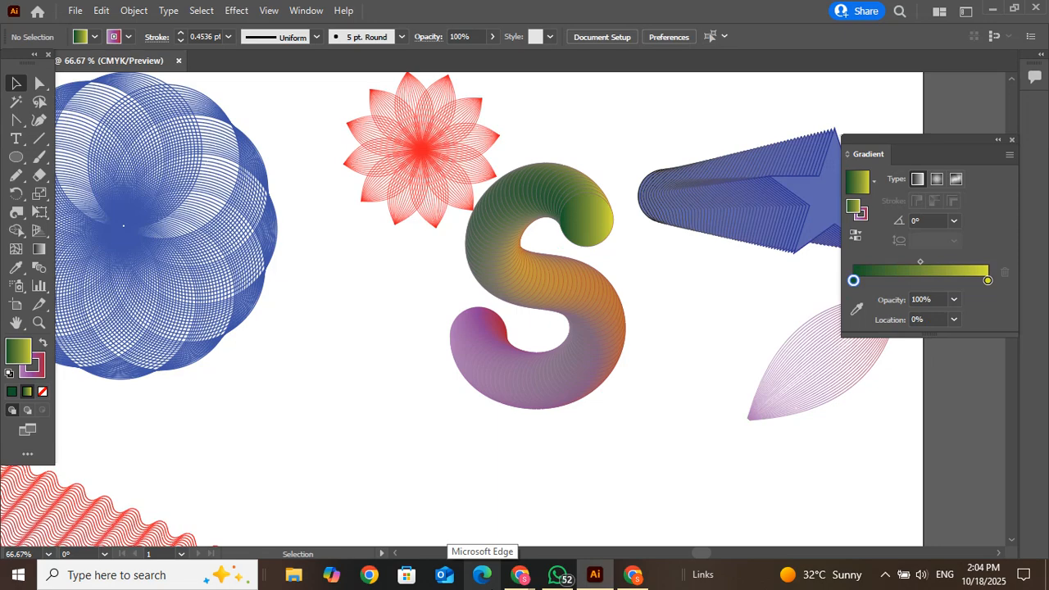
# Undo six times back to the straight blend bar, then select its right-hand circle.
pyautogui.hotkey('ctrl', 'z')
pyautogui.hotkey('ctrl', 'z')
pyautogui.hotkey('ctrl', 'z')
pyautogui.hotkey('ctrl', 'z')
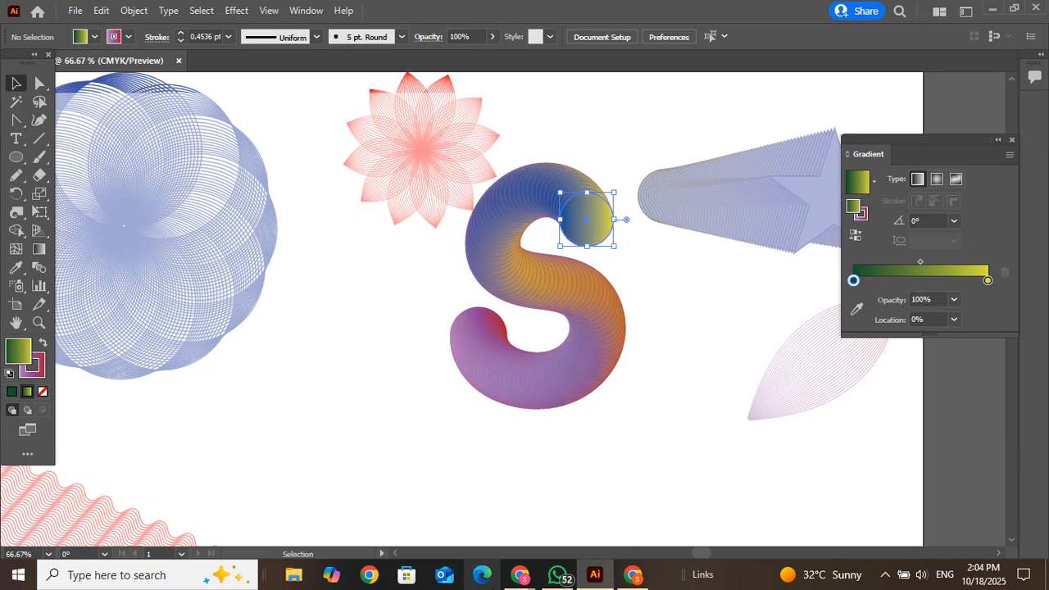
pyautogui.hotkey('ctrl', 'z')
pyautogui.hotkey('ctrl', 'z')
pyautogui.hotkey('ctrl', 'z')
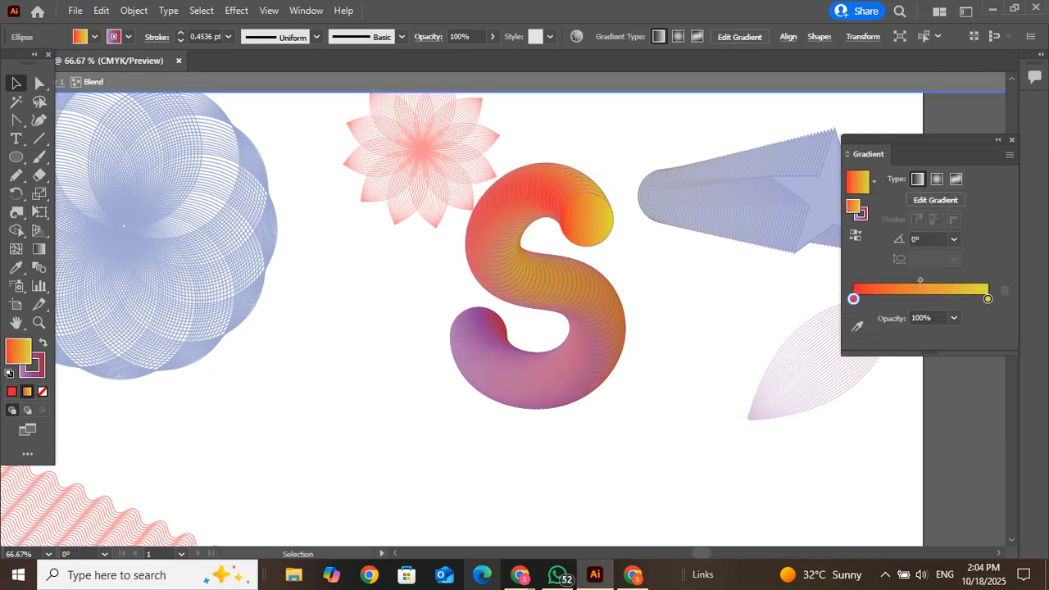
pyautogui.hotkey('ctrl', 'z')
pyautogui.hotkey('ctrl', 'z')
pyautogui.hotkey('ctrl', 'z')
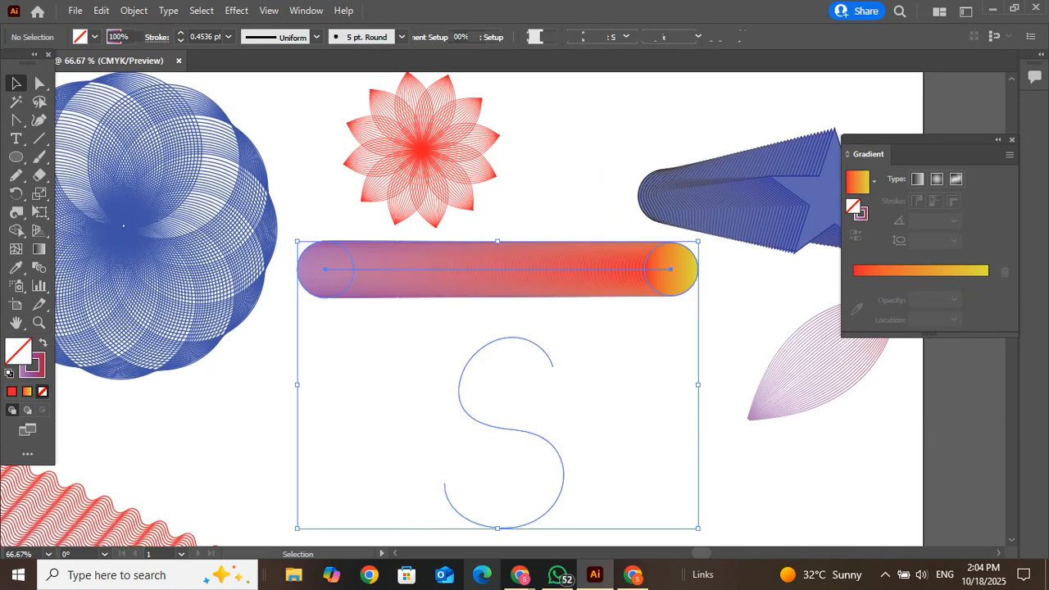
pyautogui.hotkey('ctrl', 'z')
pyautogui.hotkey('ctrl', 'z')
pyautogui.hotkey('ctrl', 'z')
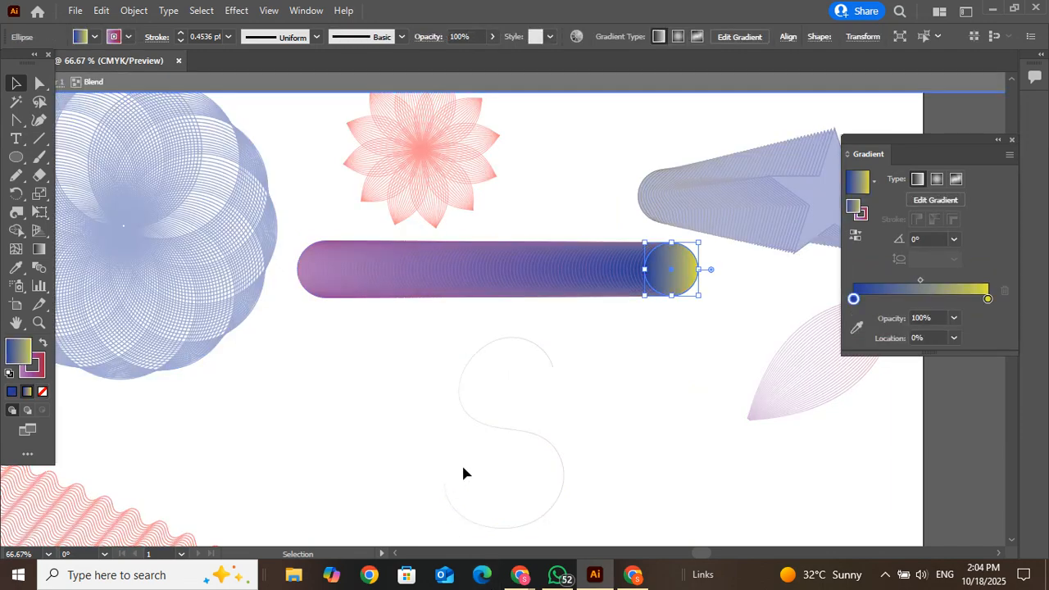
pyautogui.hotkey('ctrl', 'z')
pyautogui.hotkey('ctrl', 'z')
pyautogui.hotkey('ctrl', 'z')
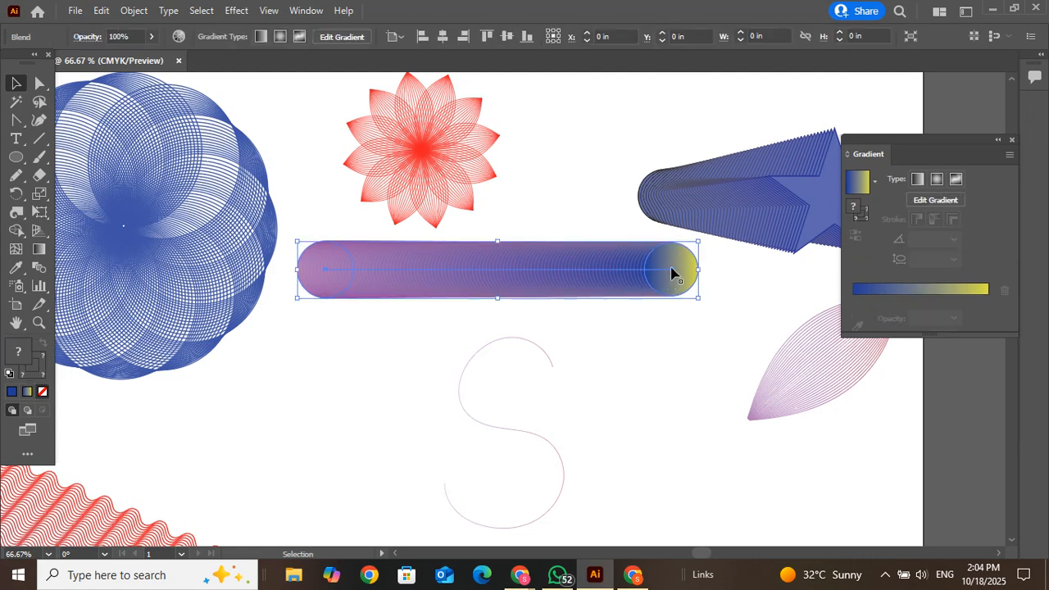
pyautogui.hotkey('ctrl', 'z')
pyautogui.hotkey('ctrl', 'z')
pyautogui.hotkey('ctrl', 'z')
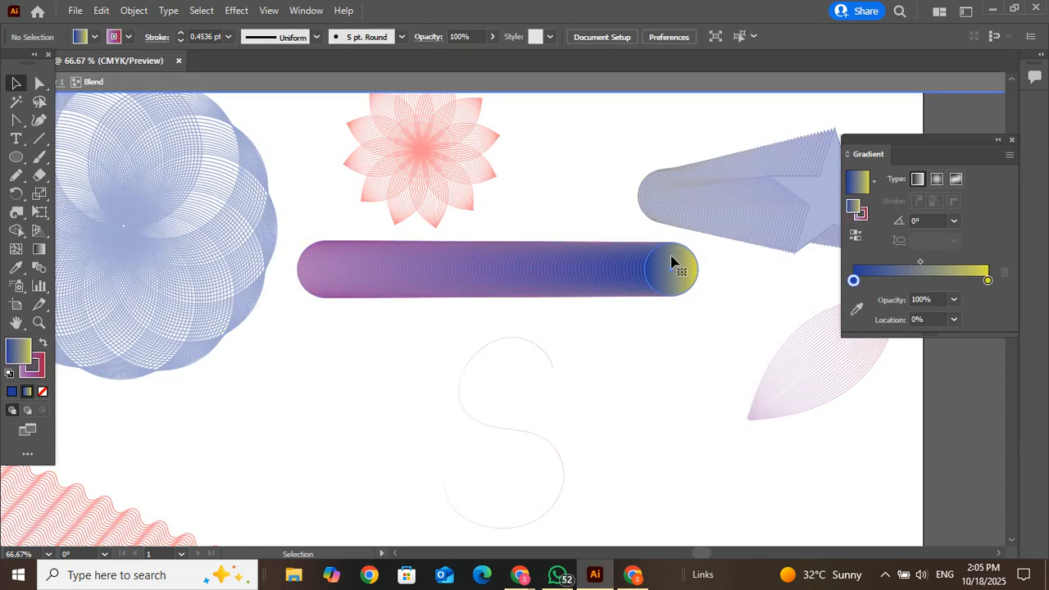
pyautogui.click(671, 260)
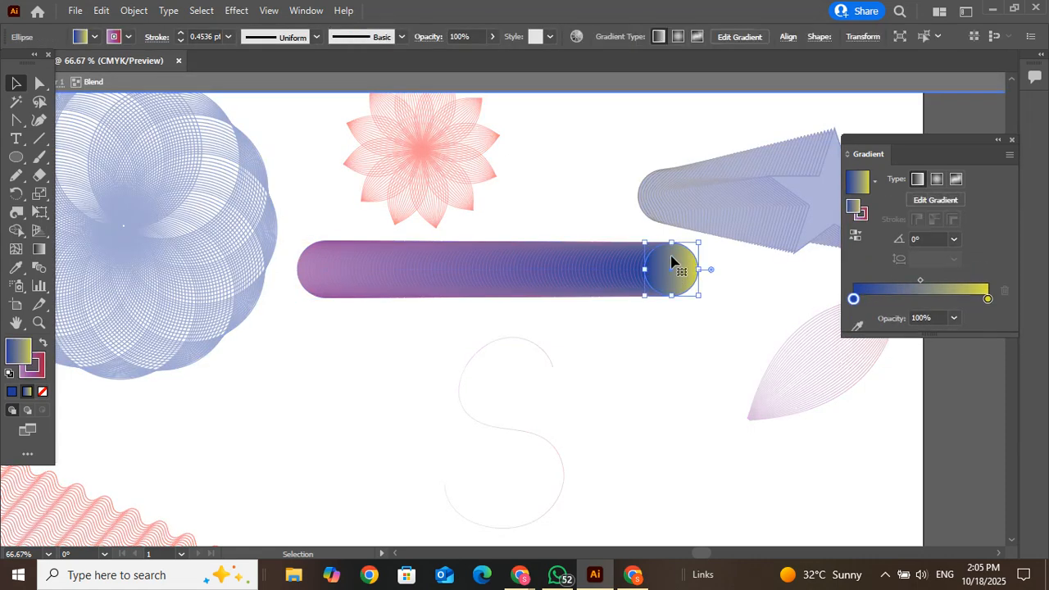
# Set the end circle's left gradient stop to bright orange-red, then select the whole bar.
pyautogui.doubleClick(852, 298)
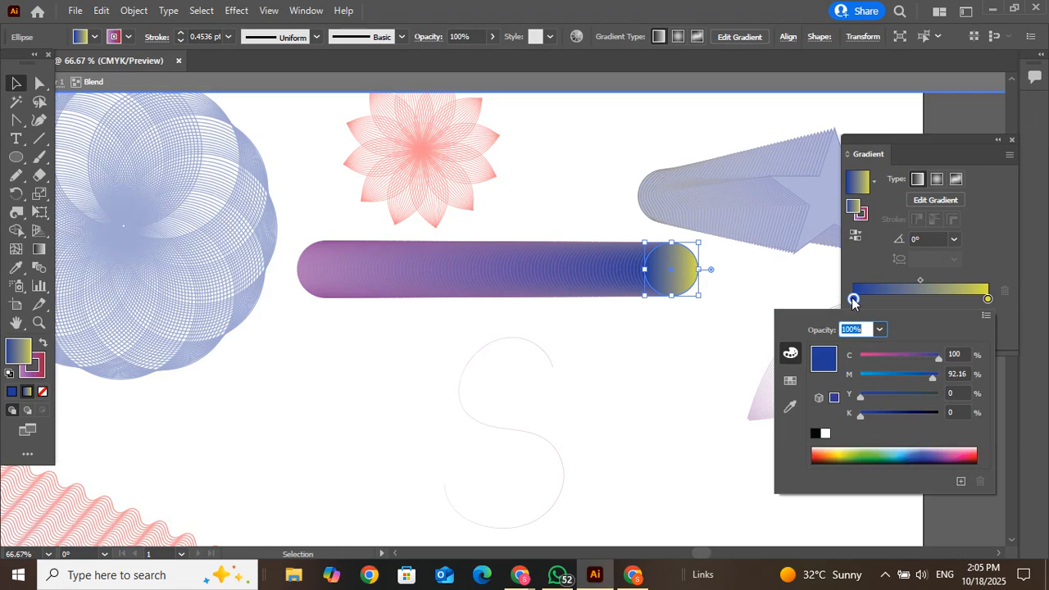
pyautogui.click(819, 451)
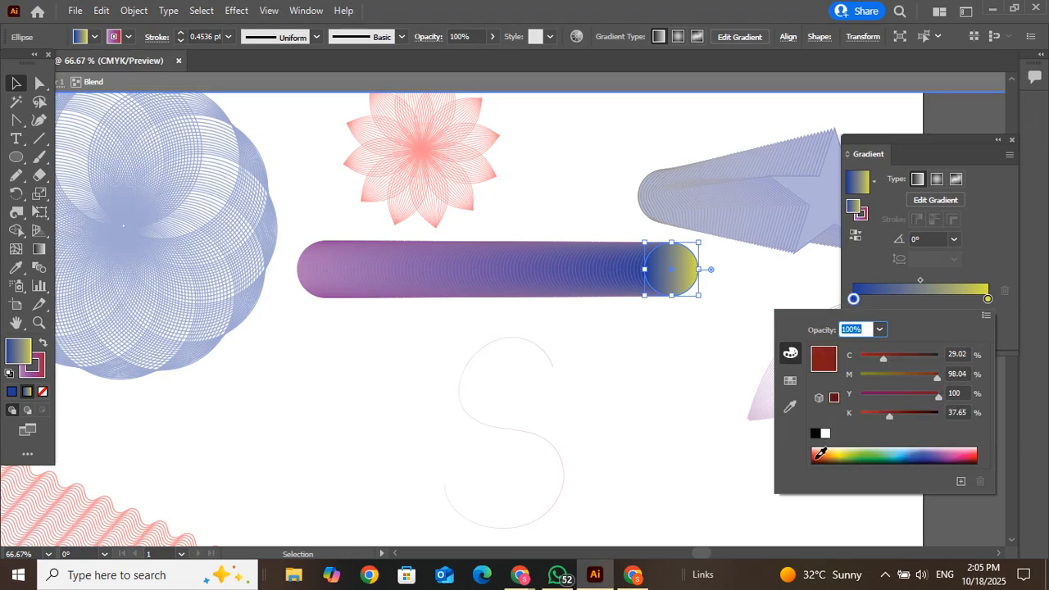
pyautogui.click(667, 383)
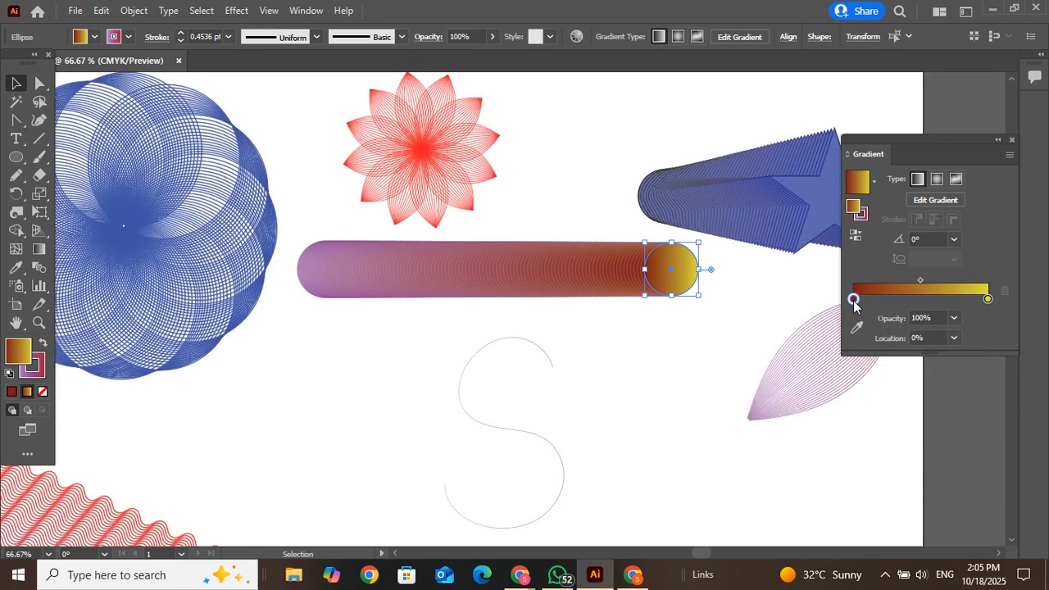
pyautogui.doubleClick(854, 300)
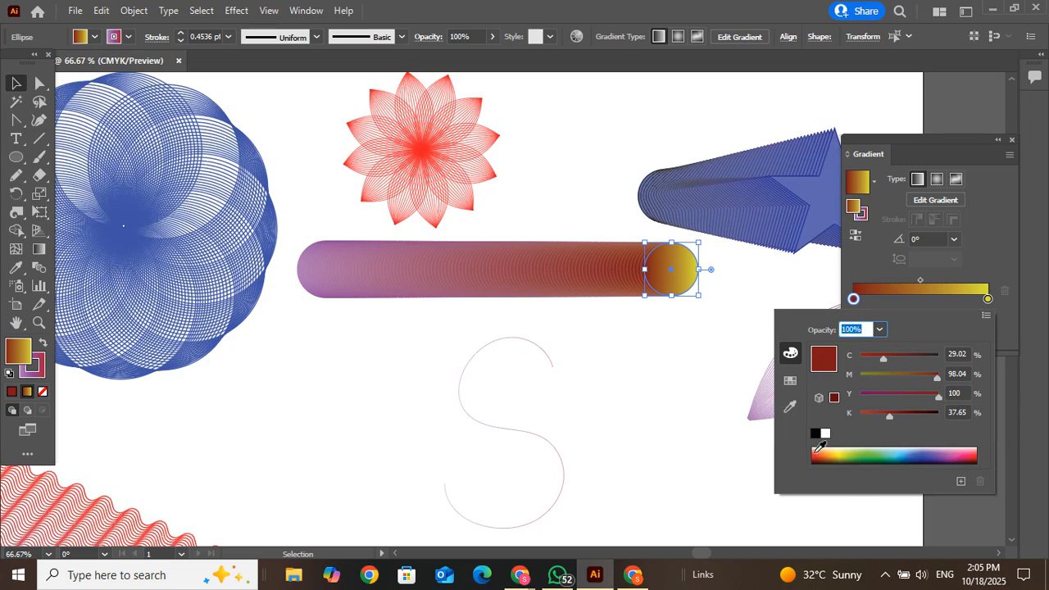
pyautogui.click(821, 447)
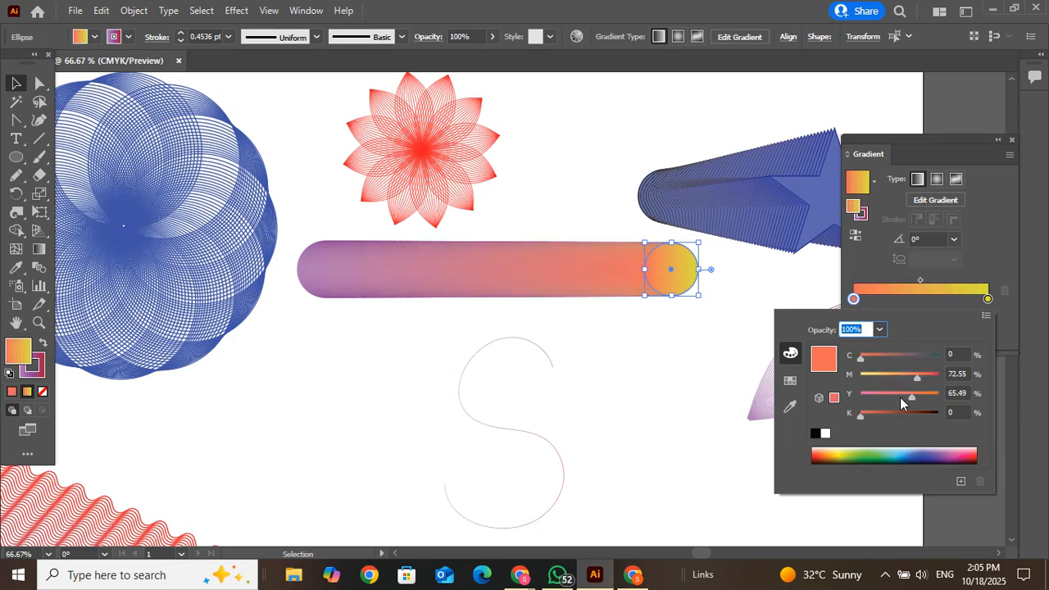
pyautogui.click(821, 452)
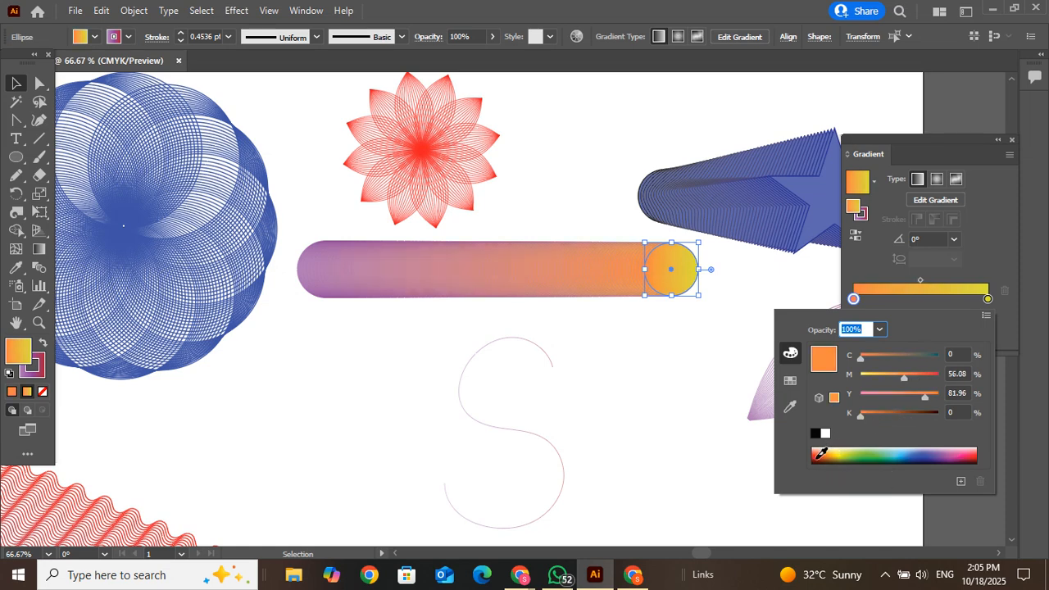
pyautogui.click(821, 455)
pyautogui.click(820, 451)
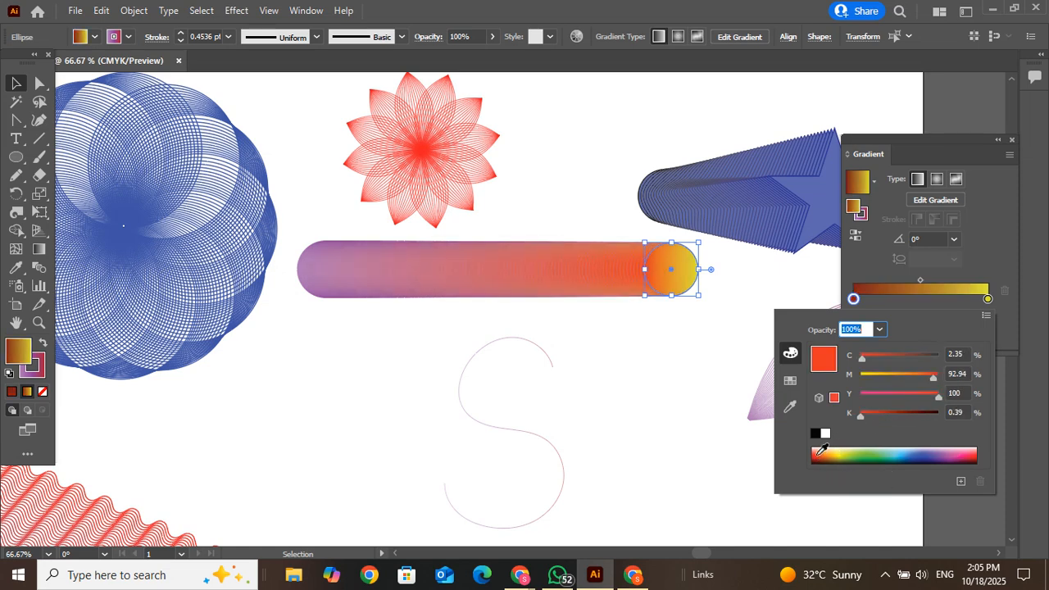
pyautogui.click(697, 356)
pyautogui.click(697, 356)
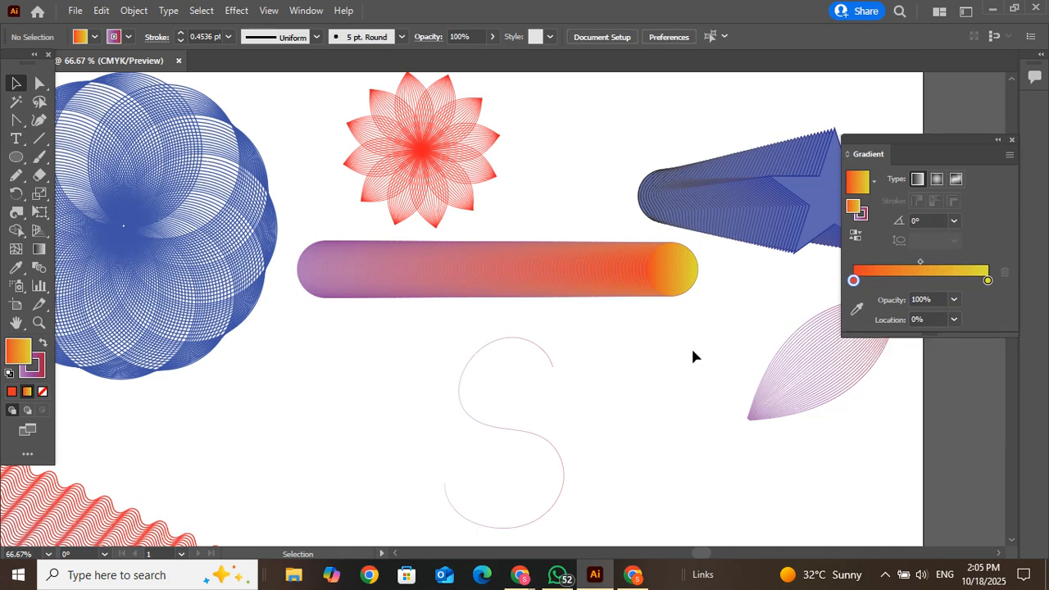
pyautogui.click(541, 264)
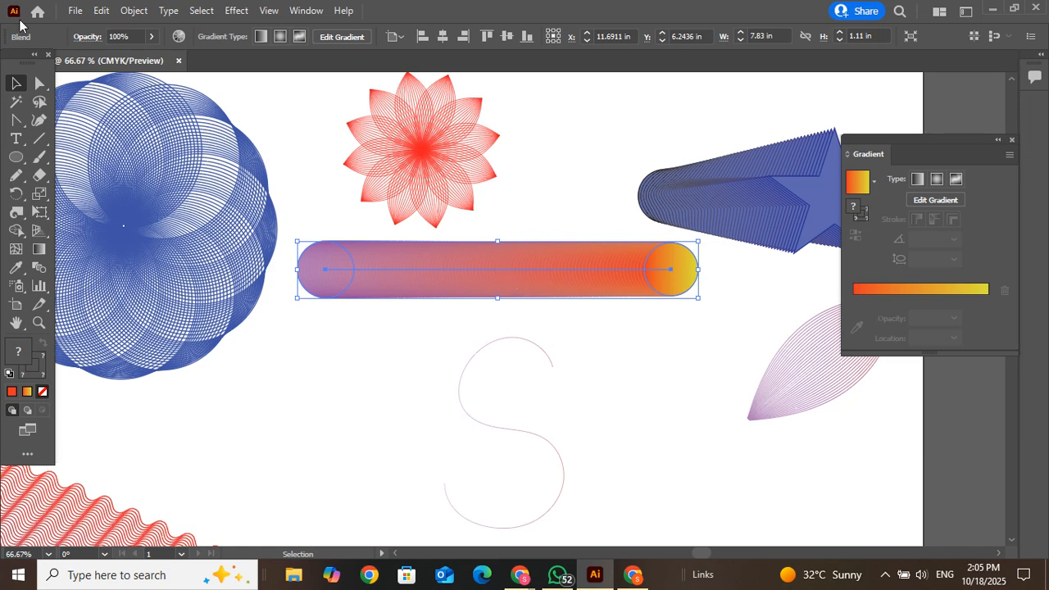
# In Object > Blend > Blend Options, keep Specified Steps and set the count to 200.
pyautogui.click(133, 11)
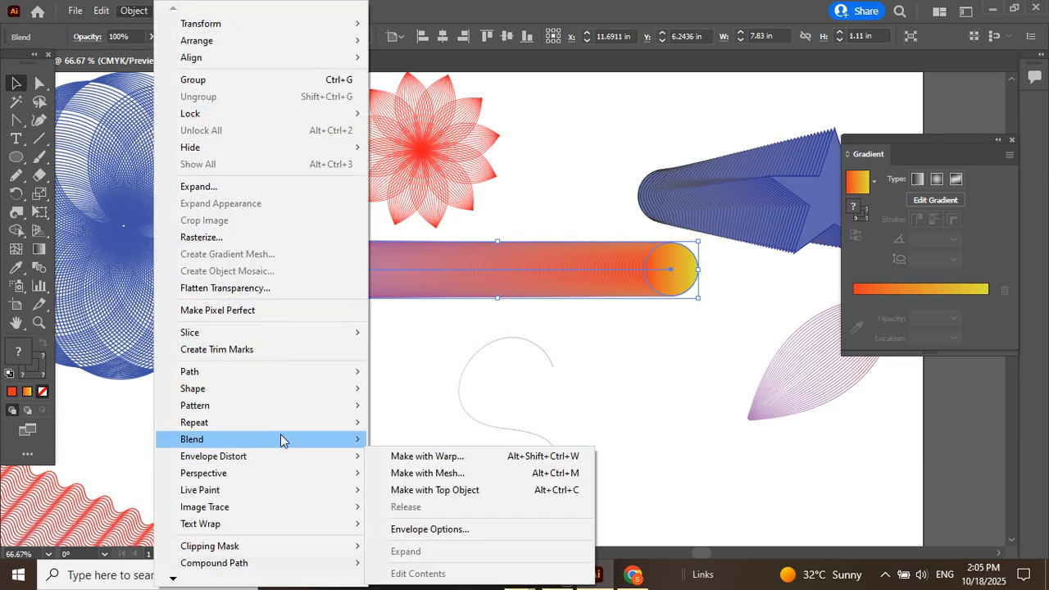
pyautogui.moveTo(279, 439)
pyautogui.click(415, 481)
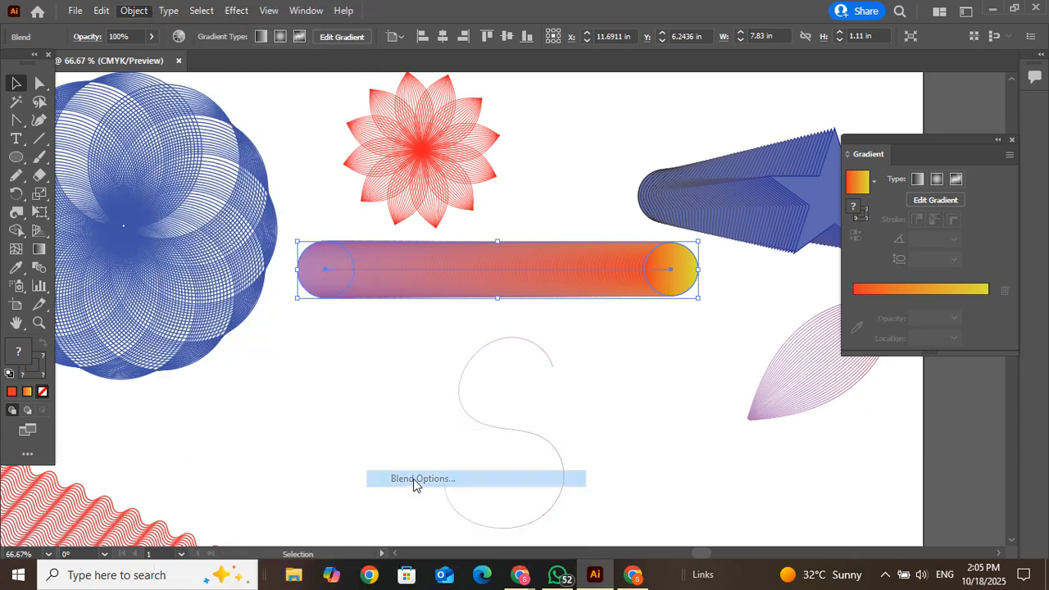
pyautogui.click(861, 96)
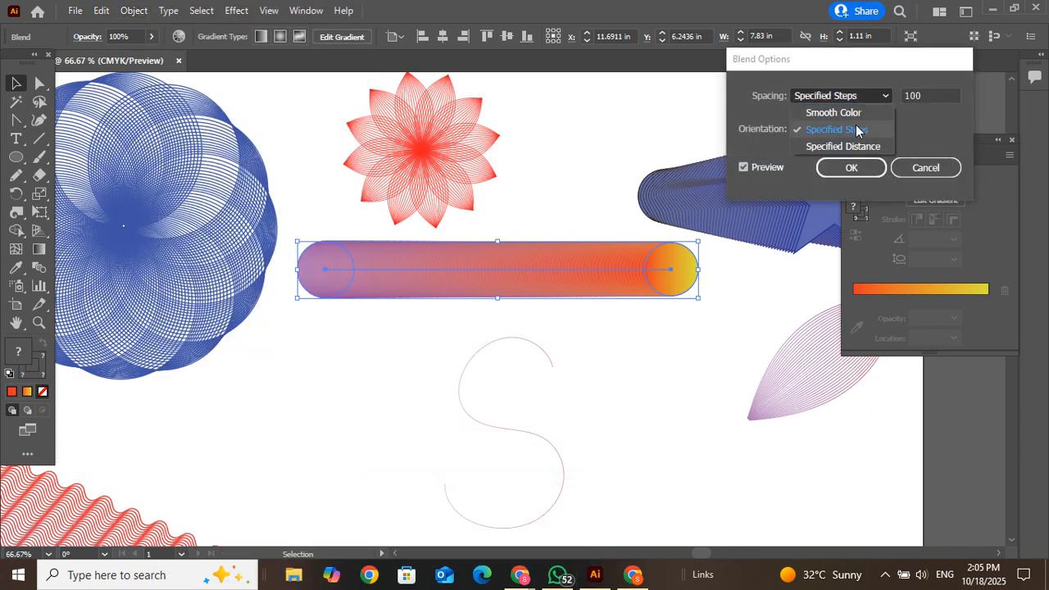
pyautogui.click(887, 100)
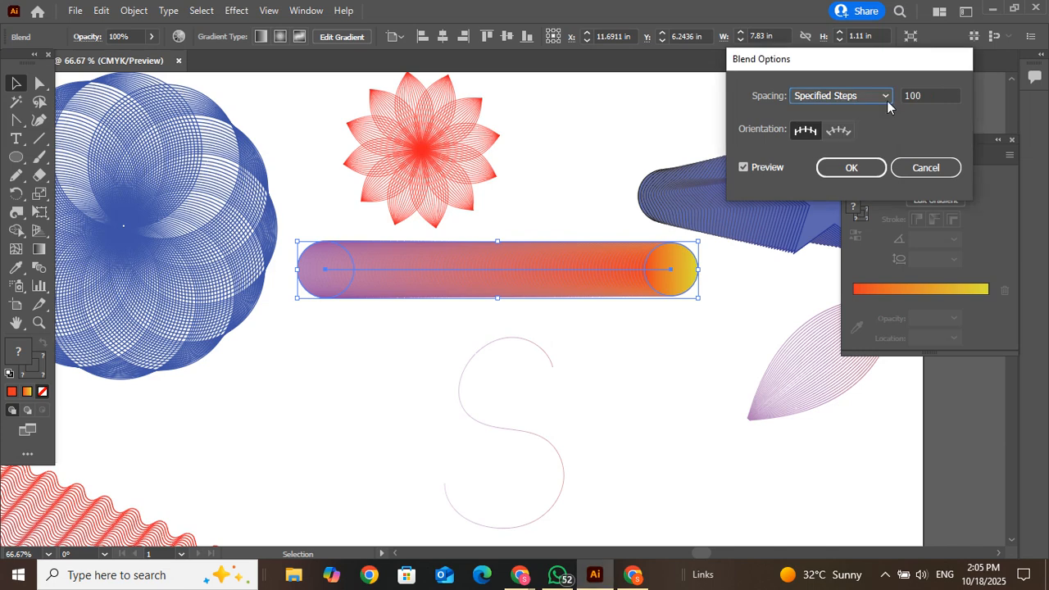
pyautogui.click(930, 96)
pyautogui.write('200')
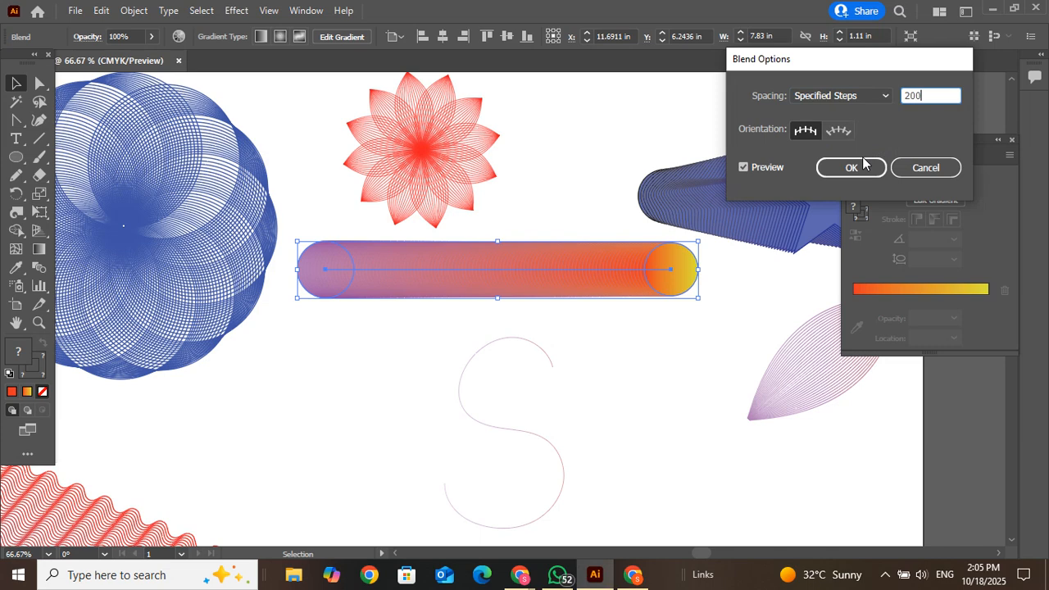
pyautogui.click(851, 166)
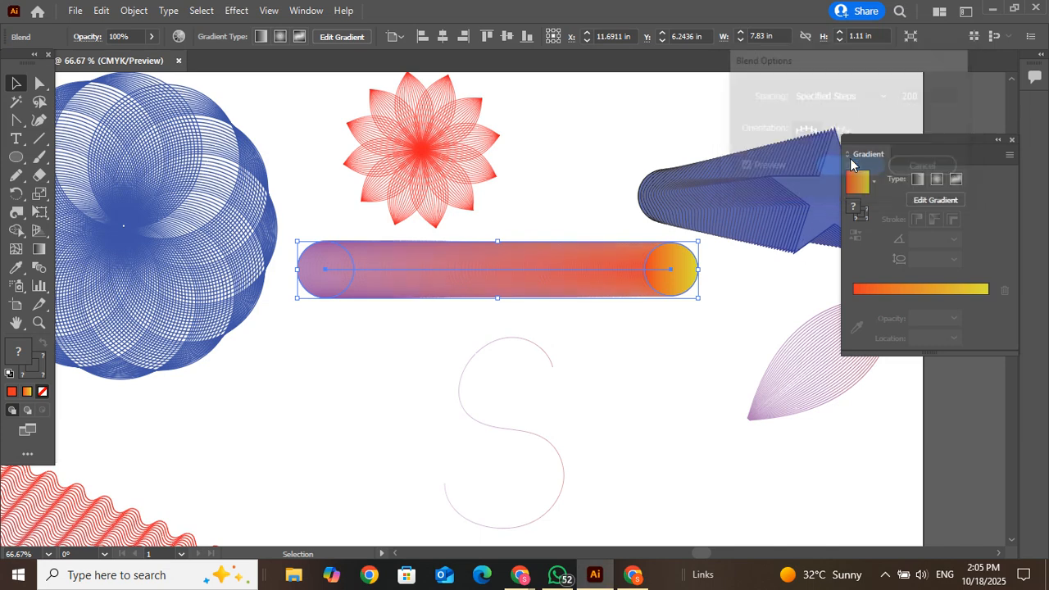
pyautogui.click(694, 341)
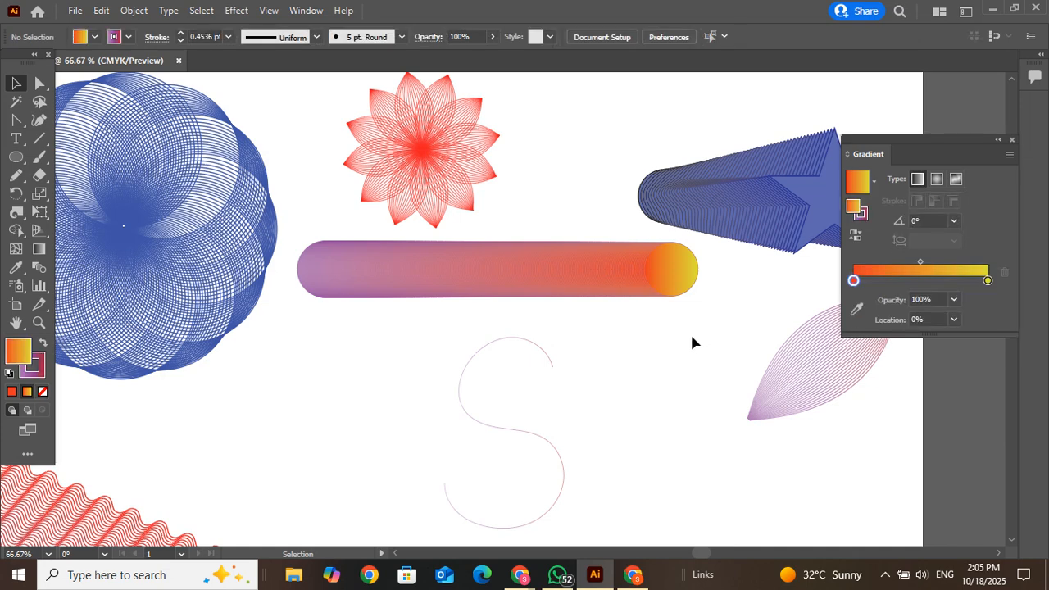
# Delete the old S curve and set the Pencil tool's fidelity to the smoothest setting.
pyautogui.moveTo(419, 338); pyautogui.dragTo(615, 392)
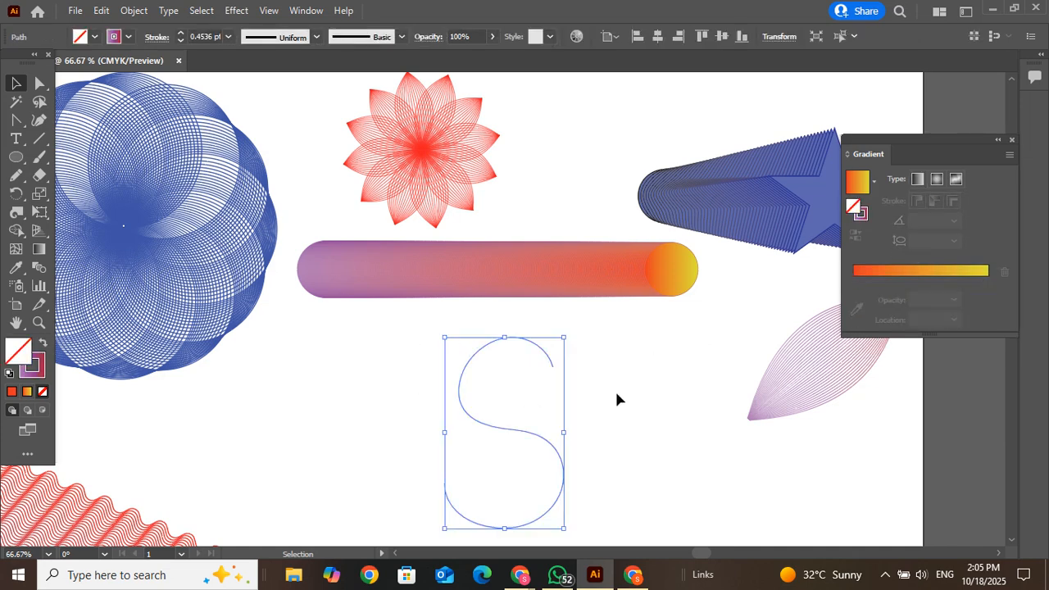
pyautogui.press('Delete')
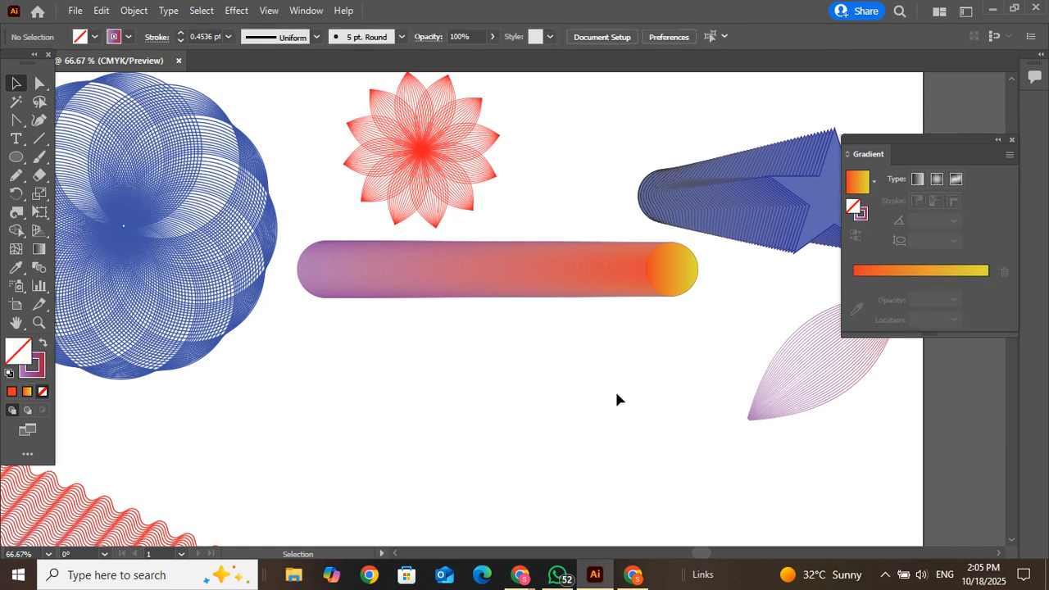
pyautogui.click(16, 176)
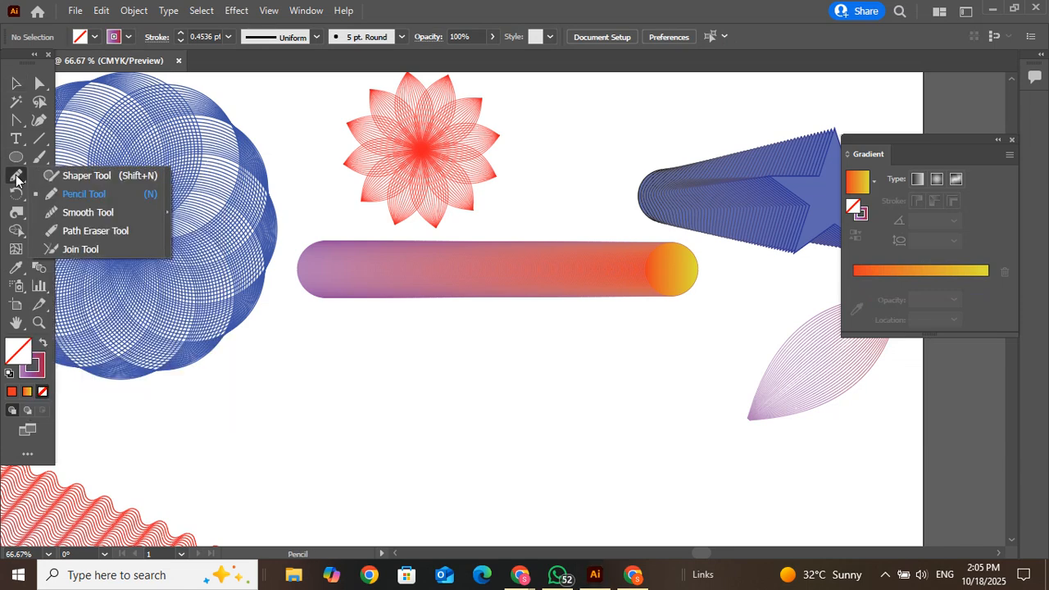
pyautogui.click(106, 197)
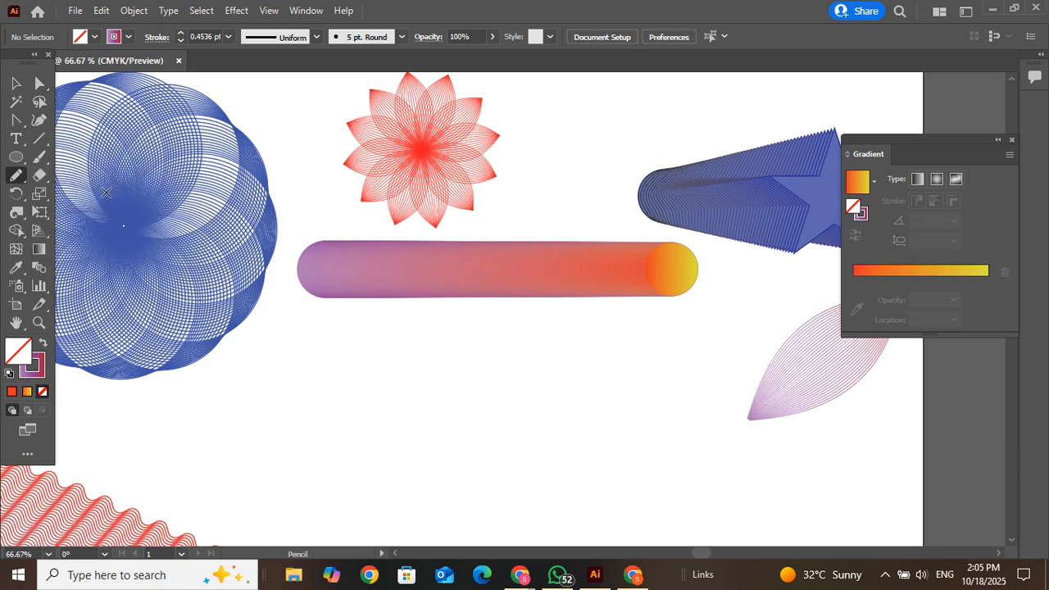
pyautogui.doubleClick(16, 177)
pyautogui.click(519, 190)
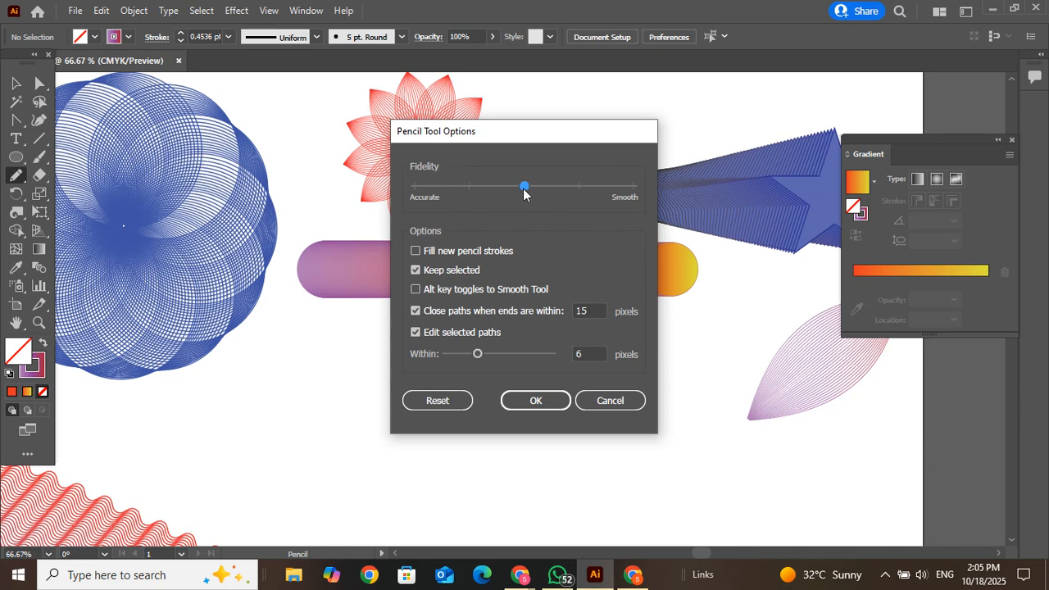
pyautogui.moveTo(524, 190); pyautogui.dragTo(617, 190)
pyautogui.click(536, 399)
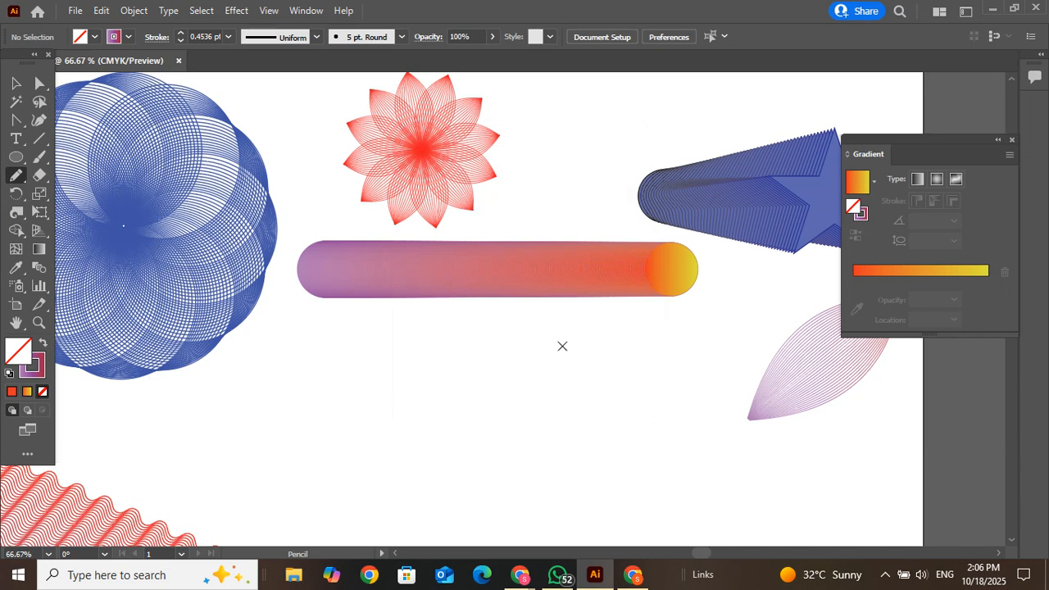
# Draw a new freehand S below the gradient bar and marquee-select both objects.
pyautogui.moveTo(562, 346)
pyautogui.mouseDown()
pyautogui.moveTo(529, 332)
pyautogui.moveTo(471, 364)
pyautogui.moveTo(534, 420)
pyautogui.moveTo(577, 487)
pyautogui.moveTo(475, 534)
pyautogui.moveTo(441, 485)
pyautogui.mouseUp()
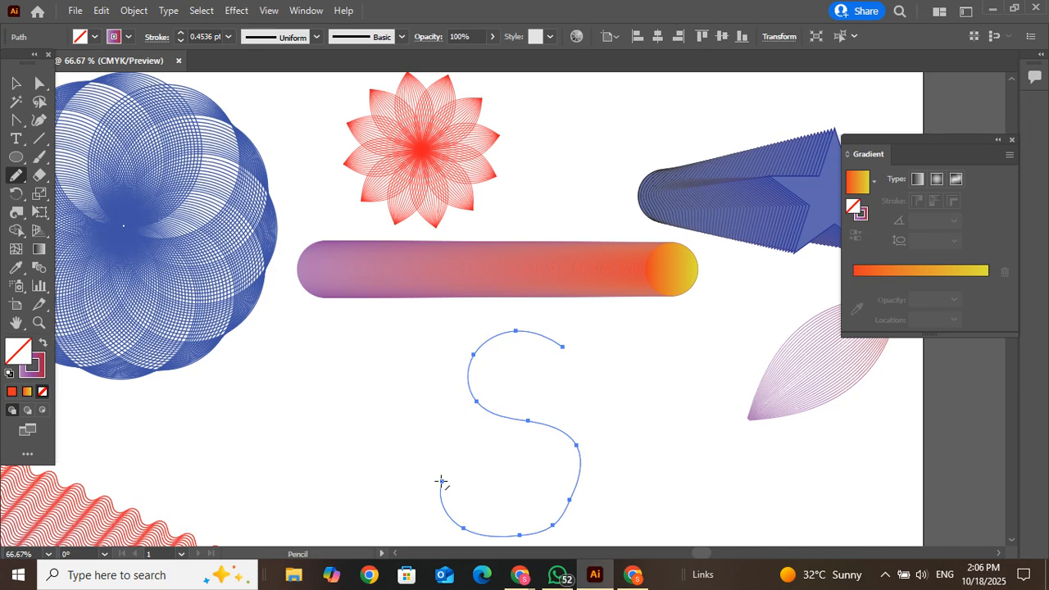
pyautogui.click(16, 83)
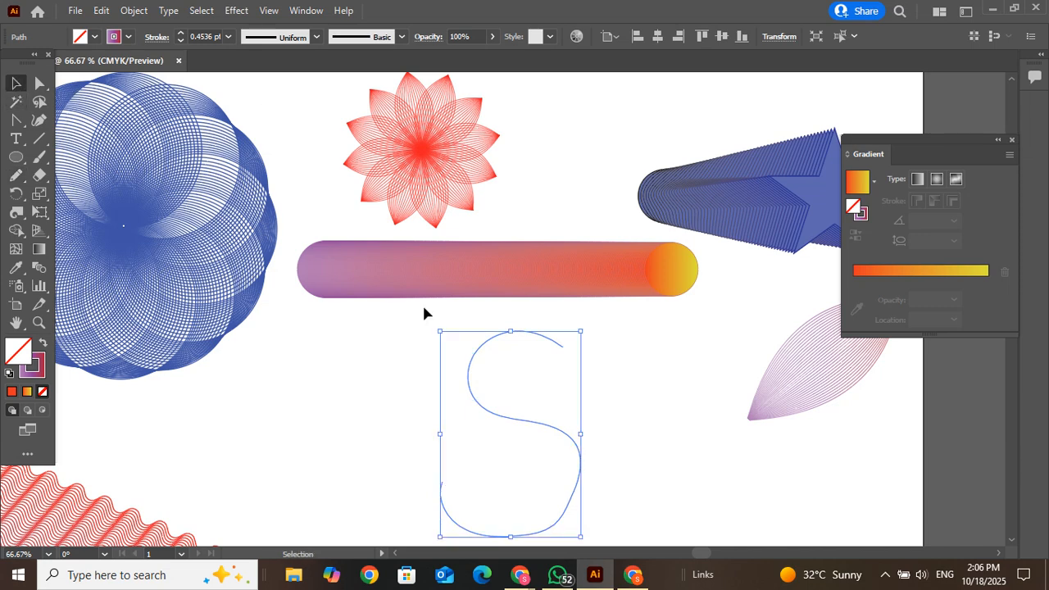
pyautogui.click(424, 313)
pyautogui.moveTo(510, 267); pyautogui.dragTo(510, 304)
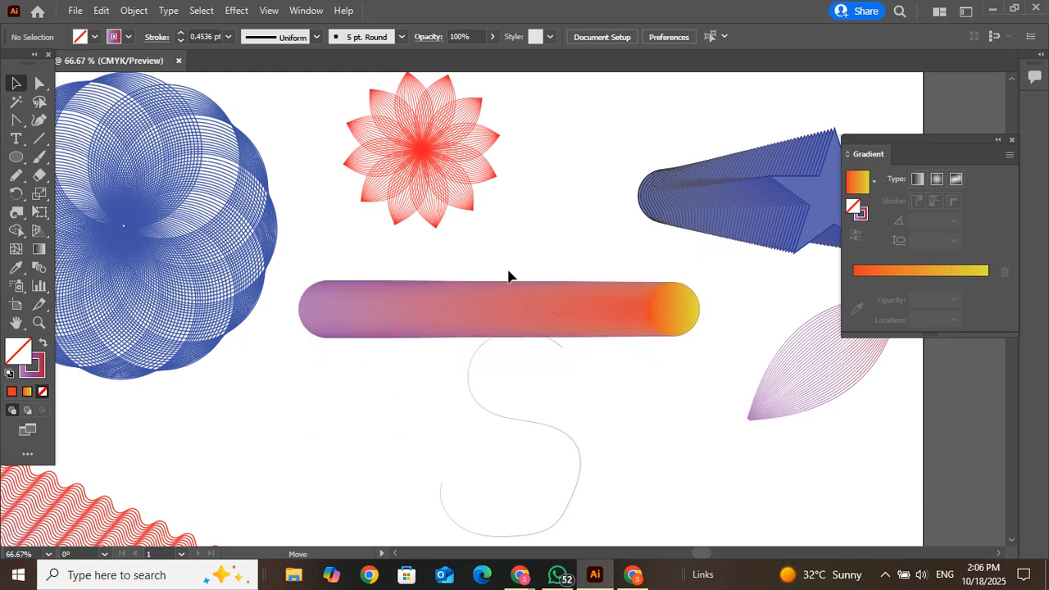
pyautogui.hotkey('ctrl', 'z')
pyautogui.click(528, 326)
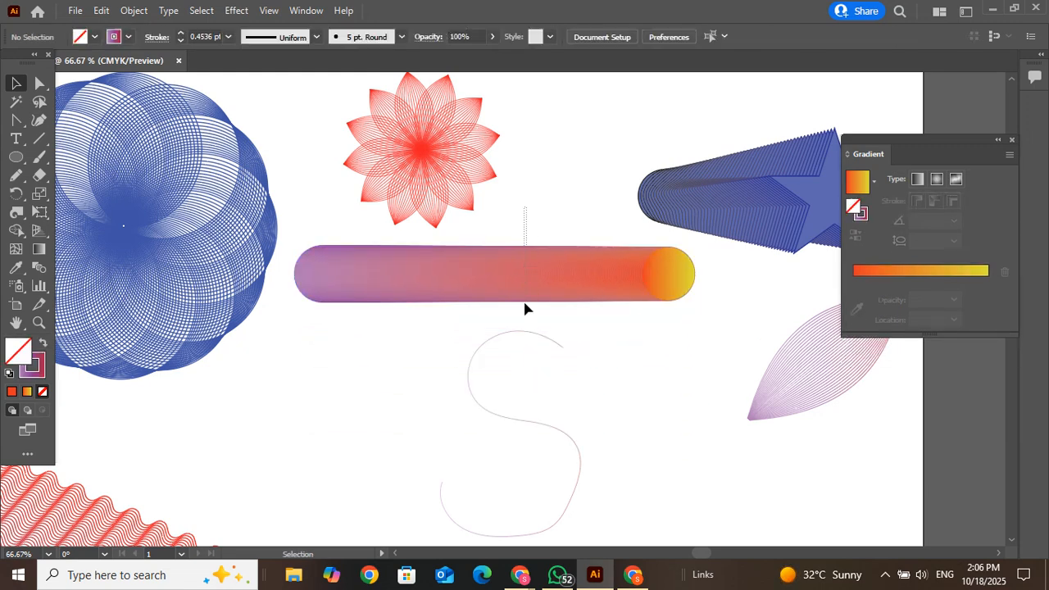
pyautogui.moveTo(525, 302); pyautogui.dragTo(525, 373)
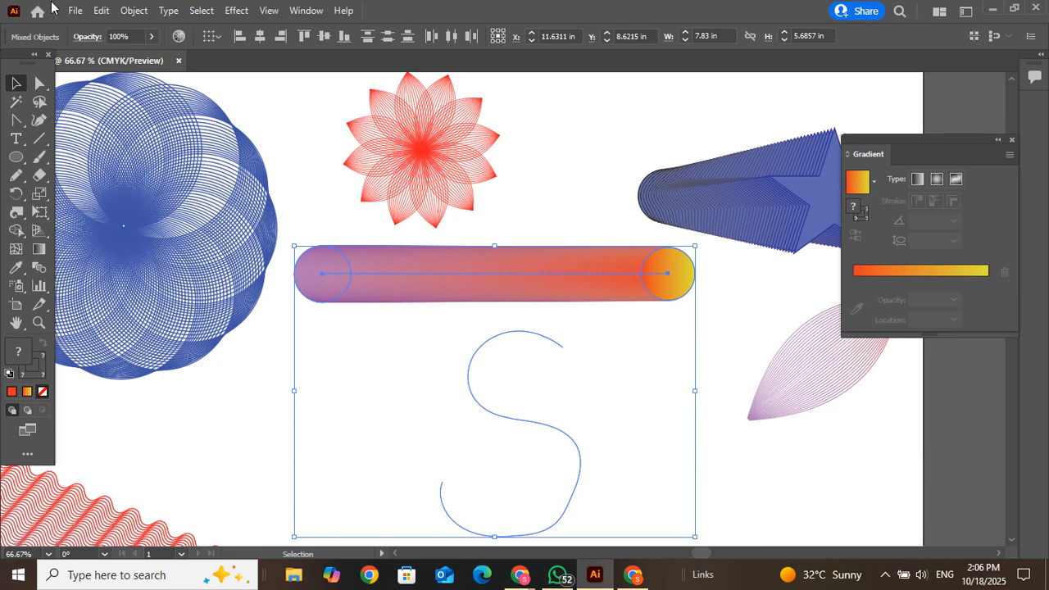
# Bend the 200-step blend along the S path with Object > Blend > Replace Spine.
pyautogui.click(131, 10)
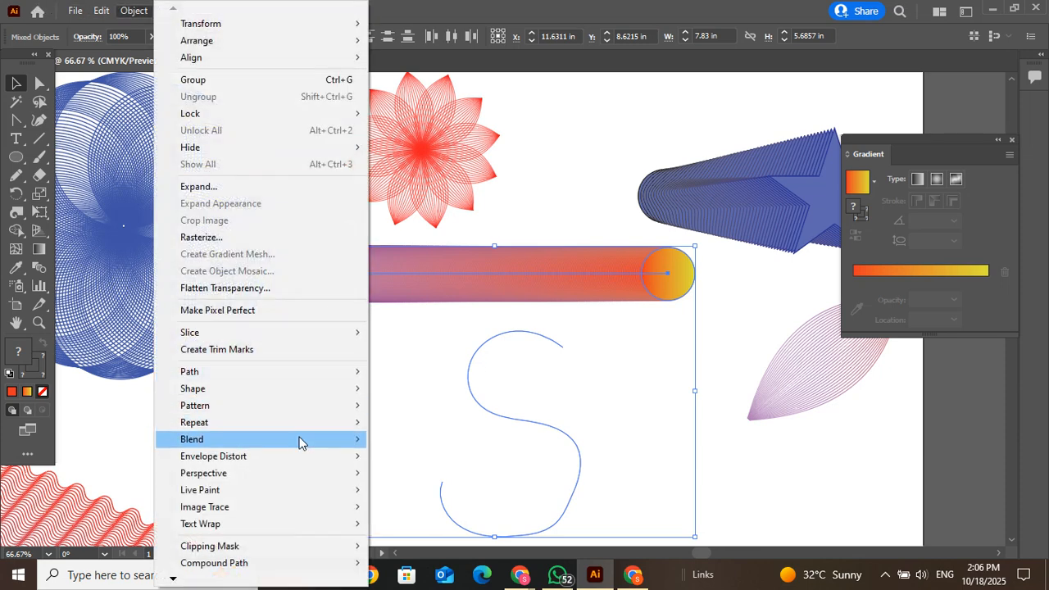
pyautogui.moveTo(300, 440)
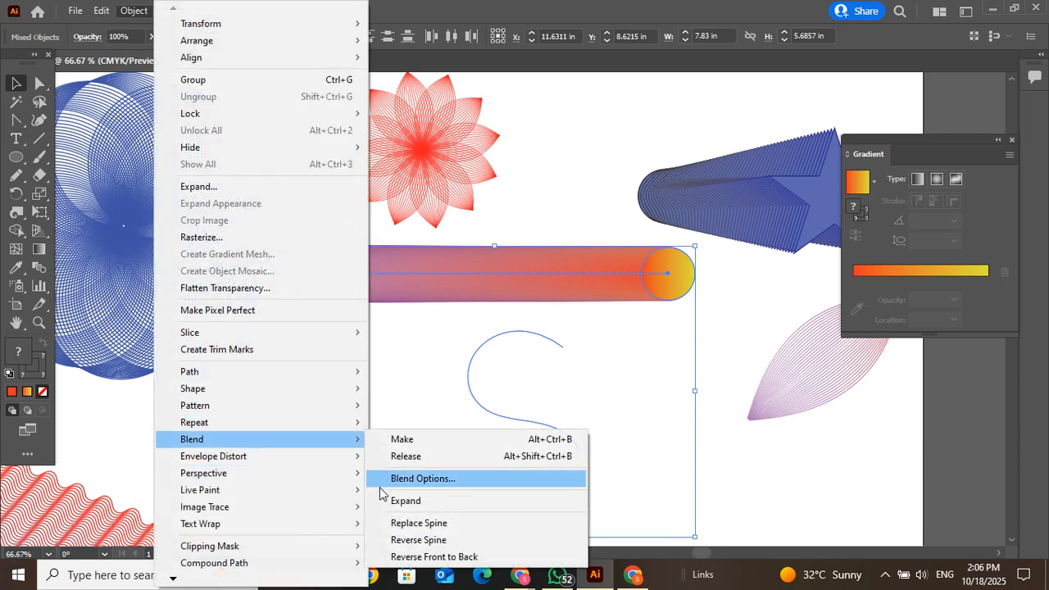
pyautogui.click(412, 523)
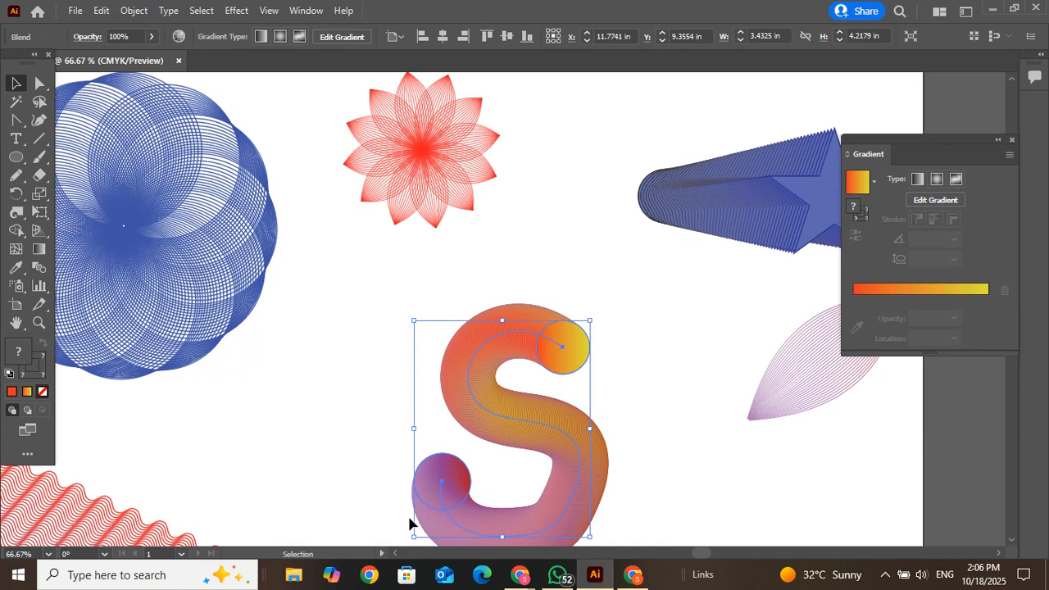
pyautogui.click(645, 327)
# Reposition the gradient S blend lower and to the right.
pyautogui.moveTo(573, 434); pyautogui.dragTo(571, 352)
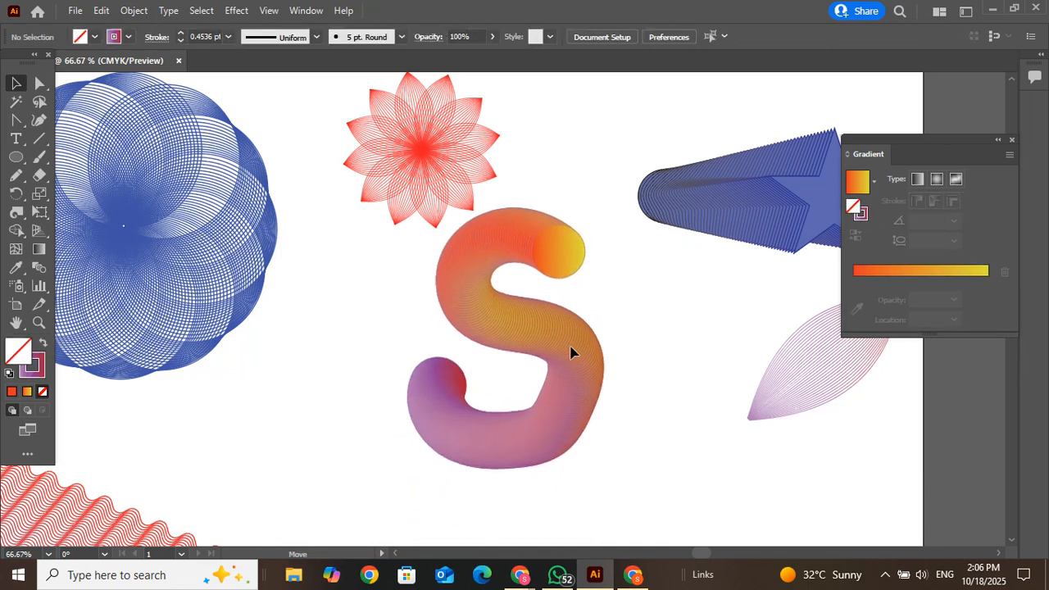
pyautogui.click(682, 468)
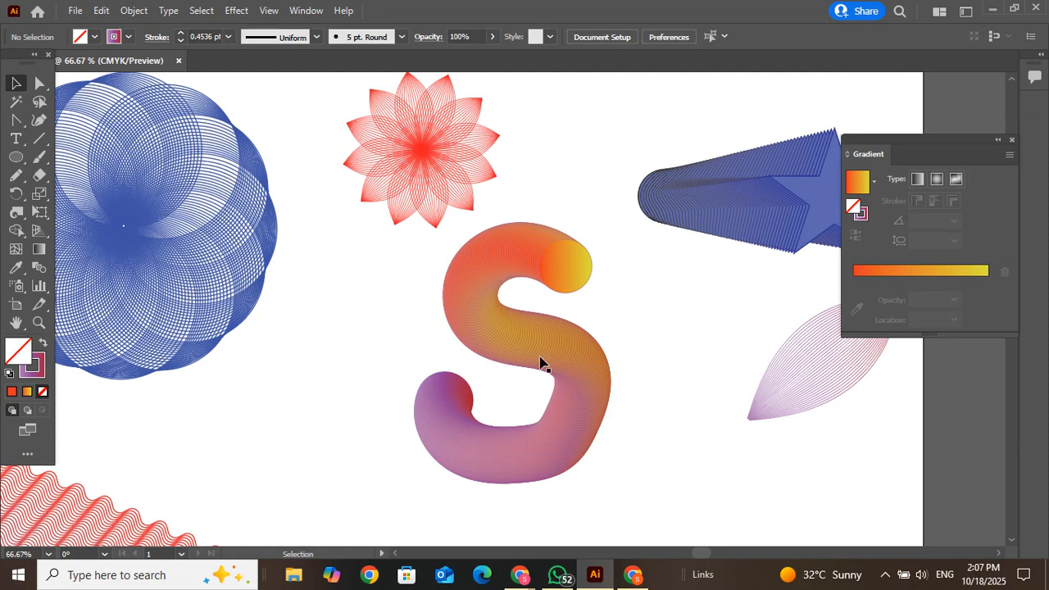
pyautogui.moveTo(543, 363); pyautogui.dragTo(620, 429)
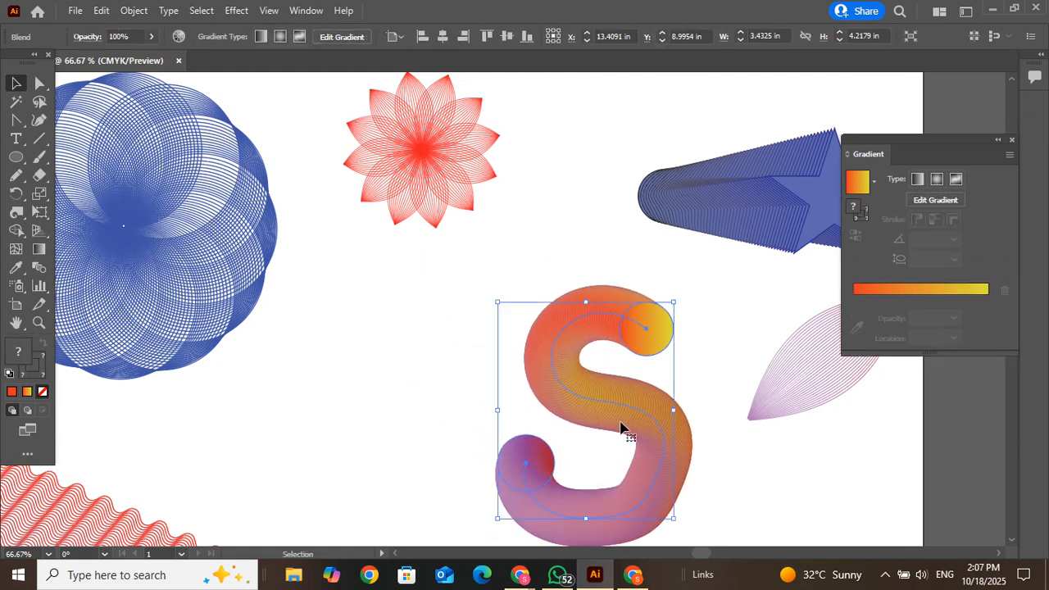
pyautogui.click(410, 351)
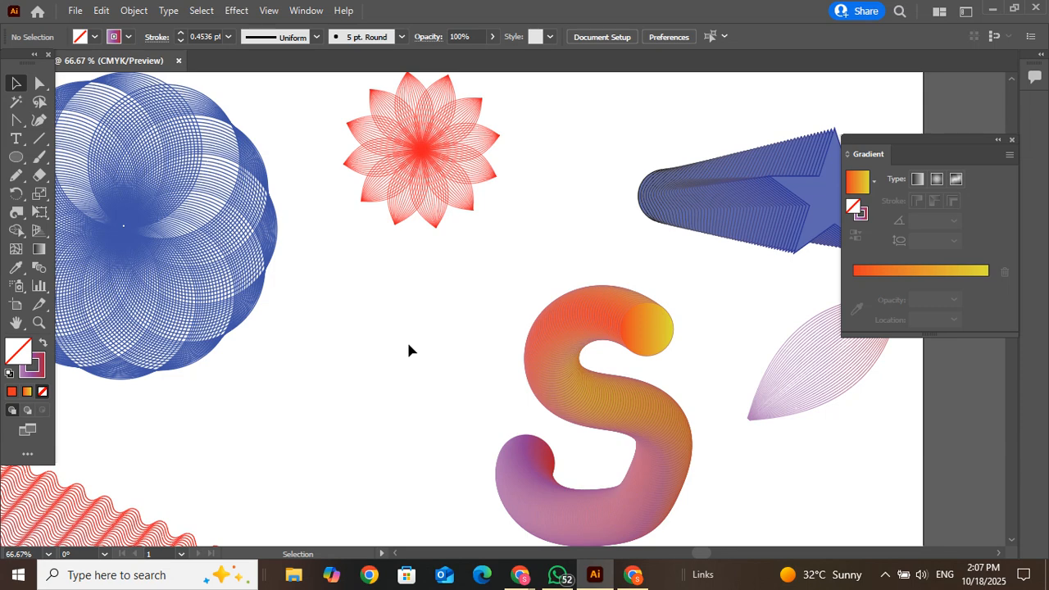
# Draw two small circles in a row to the left of the S.
pyautogui.click(16, 157)
pyautogui.moveTo(341, 316); pyautogui.dragTo(371, 345)
pyautogui.moveTo(459, 314); pyautogui.dragTo(472, 339)
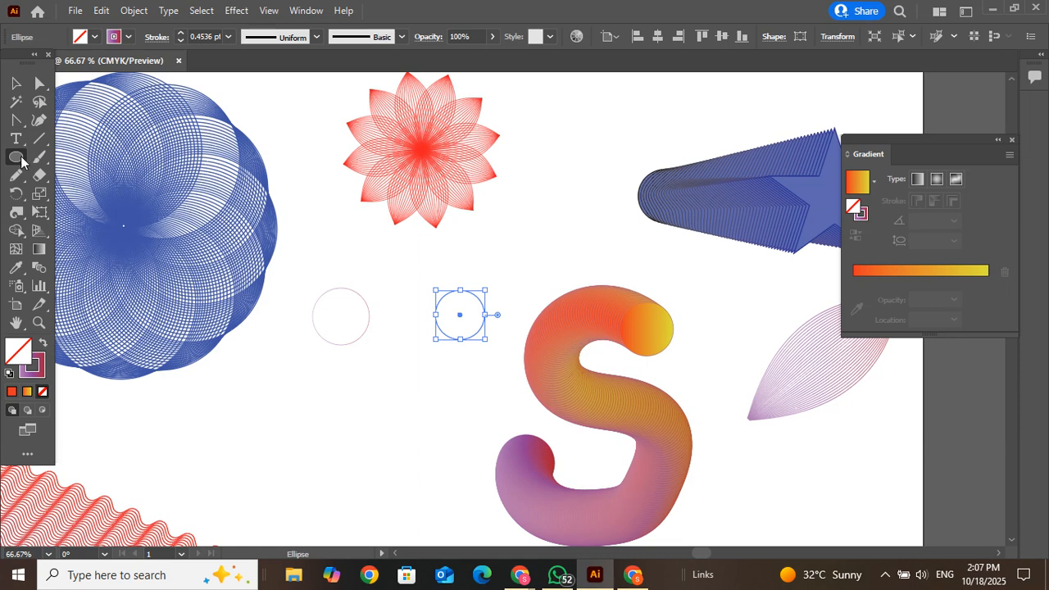
# Draw a five-pointed star beside the flower and fill it with the orange-yellow gradient.
pyautogui.moveTo(21, 161); pyautogui.dragTo(70, 229)
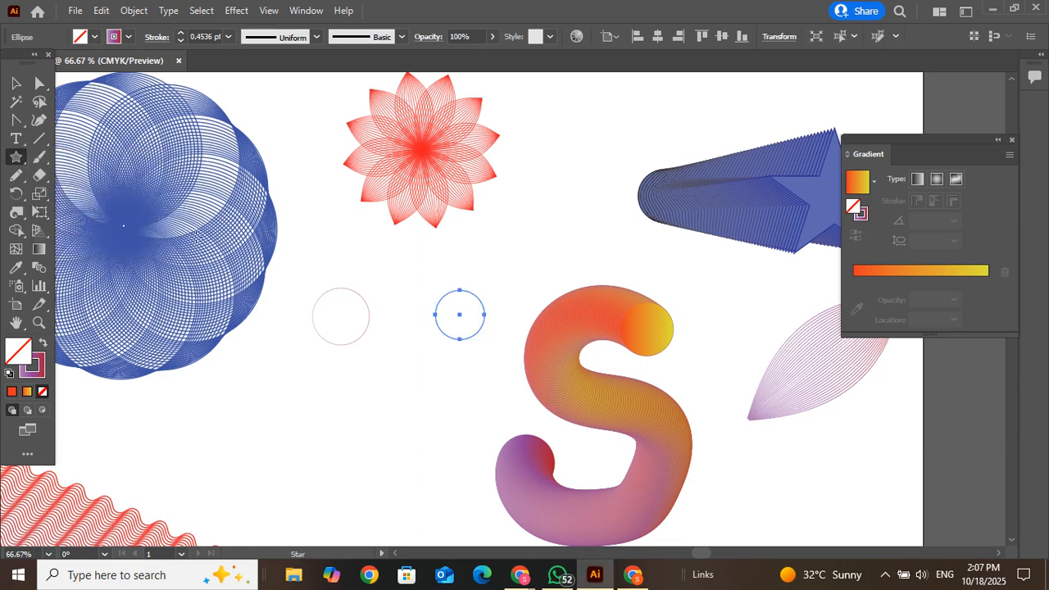
pyautogui.moveTo(525, 211); pyautogui.dragTo(541, 239)
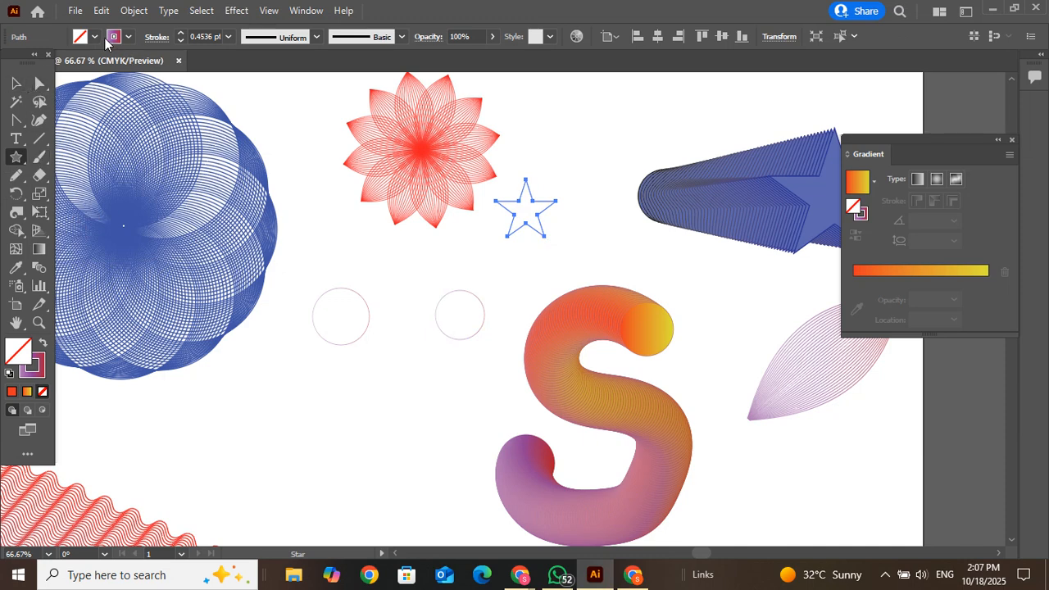
pyautogui.click(27, 391)
pyautogui.click(494, 301)
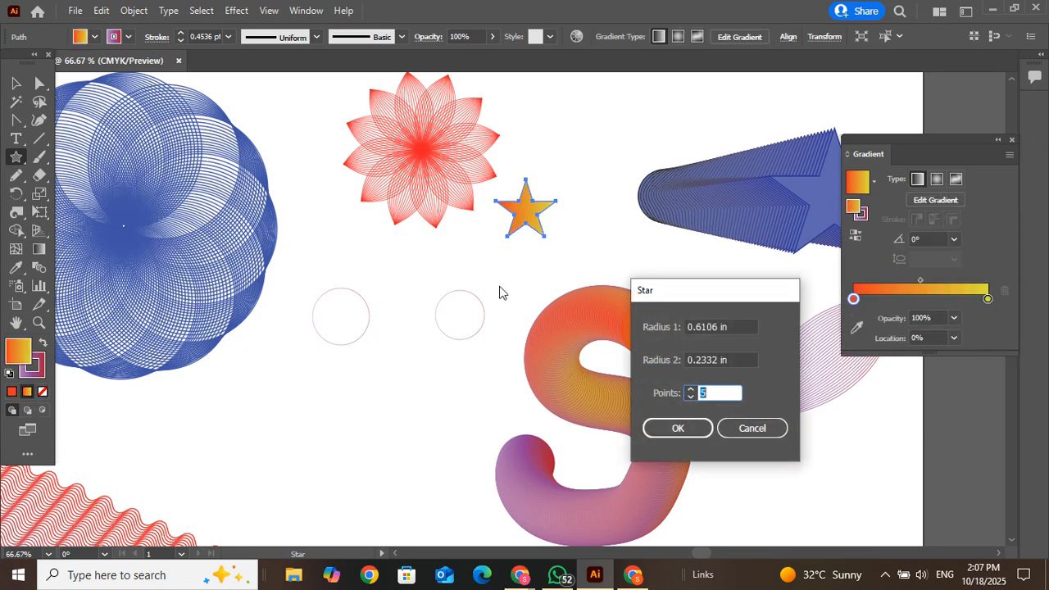
pyautogui.click(751, 428)
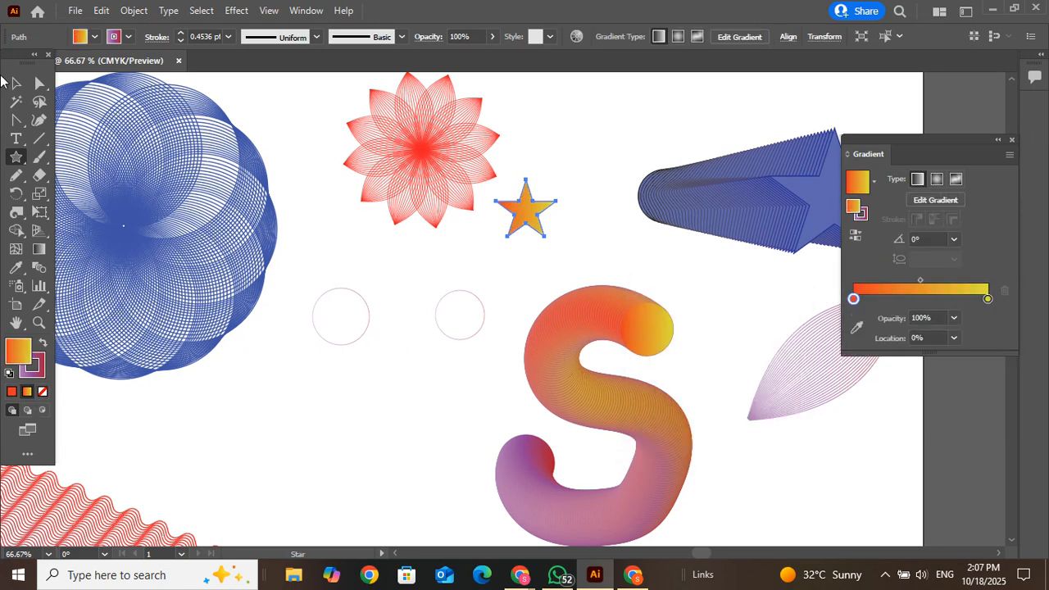
pyautogui.click(14, 83)
pyautogui.click(470, 379)
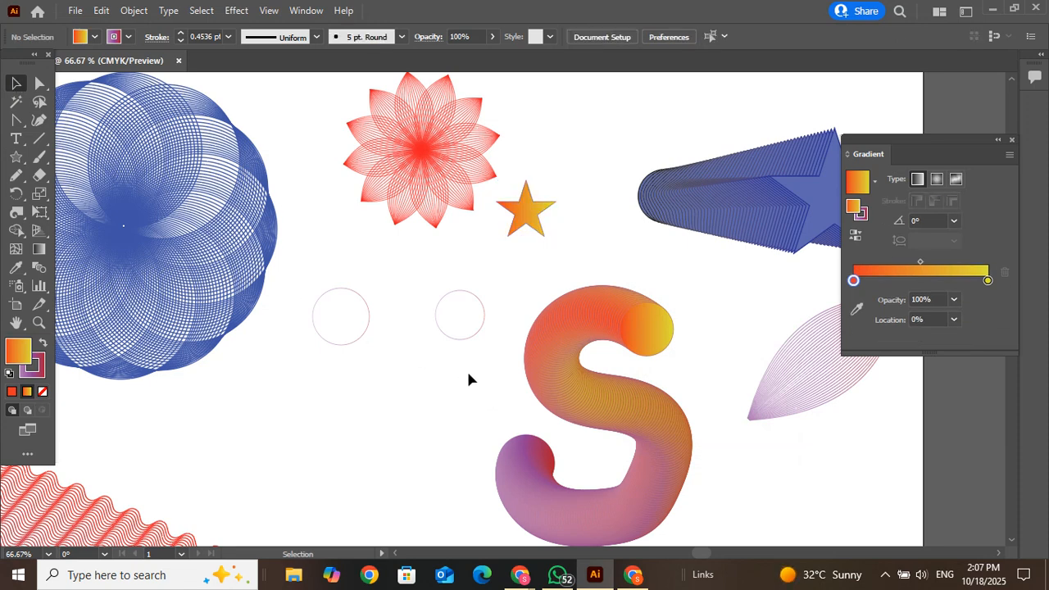
pyautogui.click(457, 338)
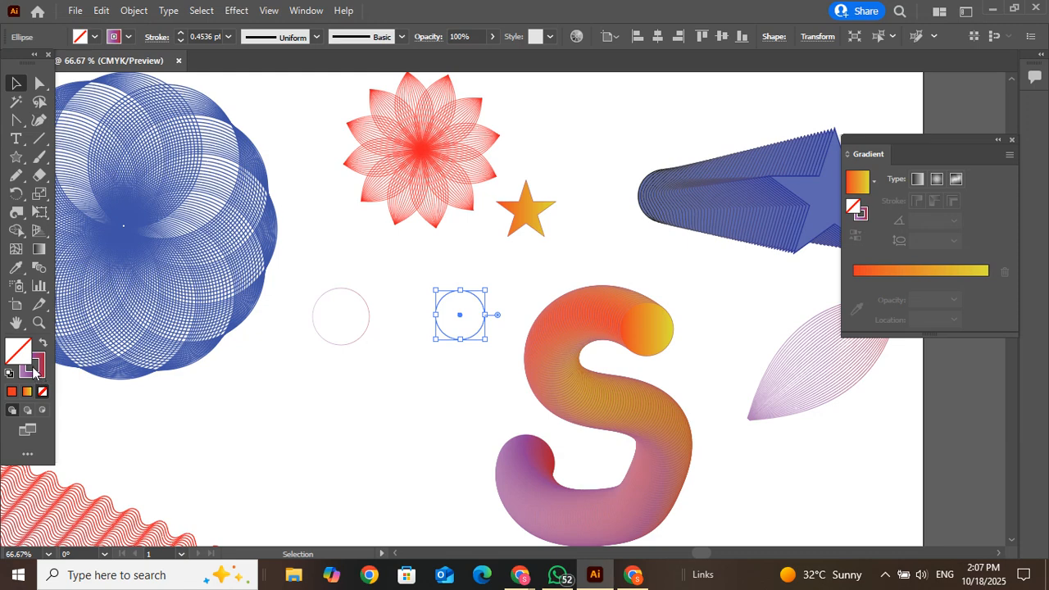
# Fill the right small circle with blue #1541CC using the Color Picker.
pyautogui.click(27, 392)
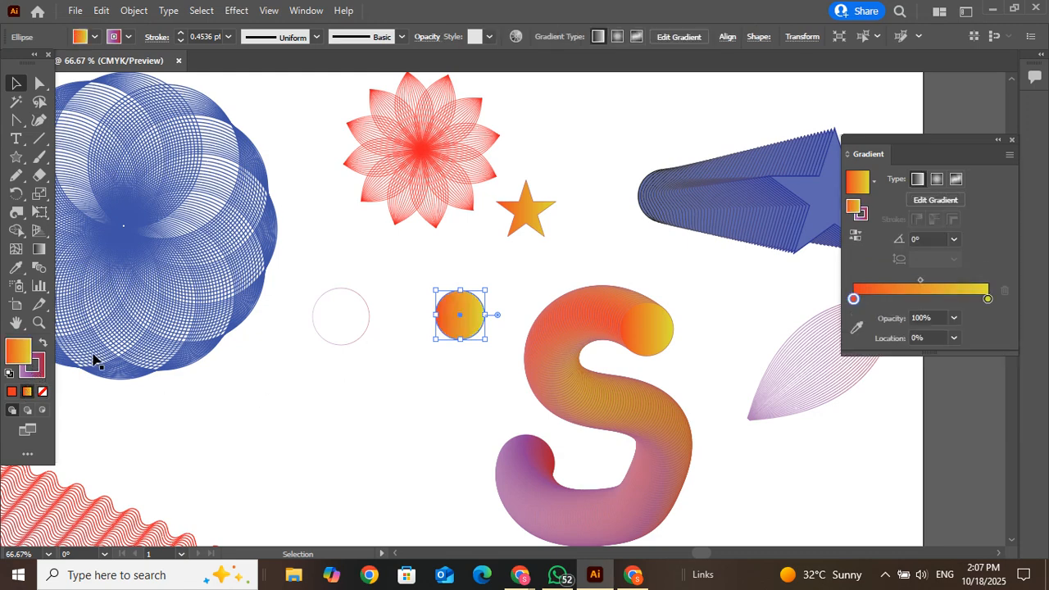
pyautogui.click(34, 368)
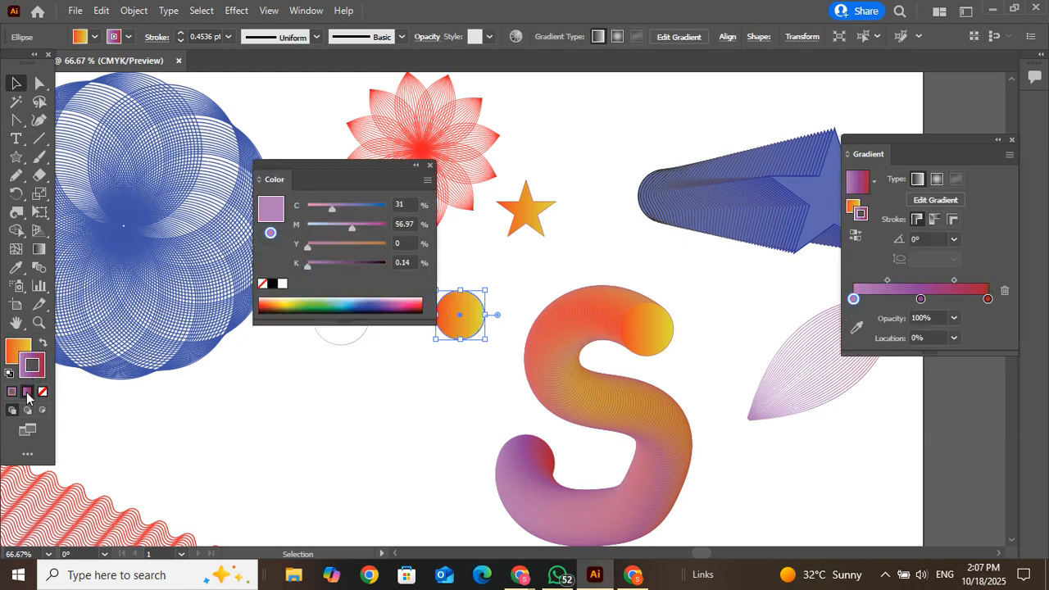
pyautogui.click(13, 352)
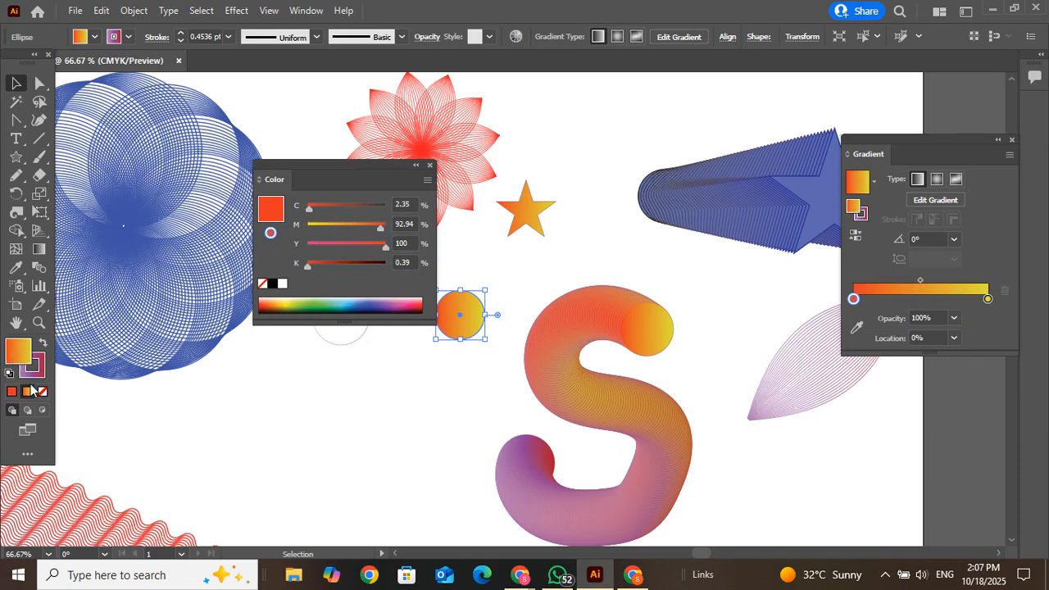
pyautogui.doubleClick(21, 354)
pyautogui.write('1541CC')
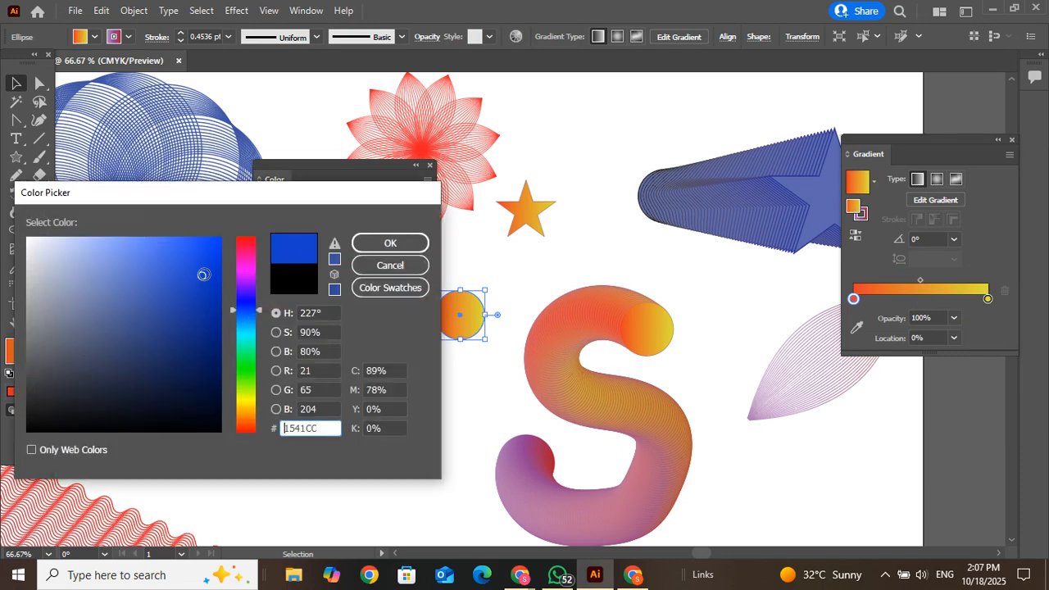
pyautogui.press('Return')
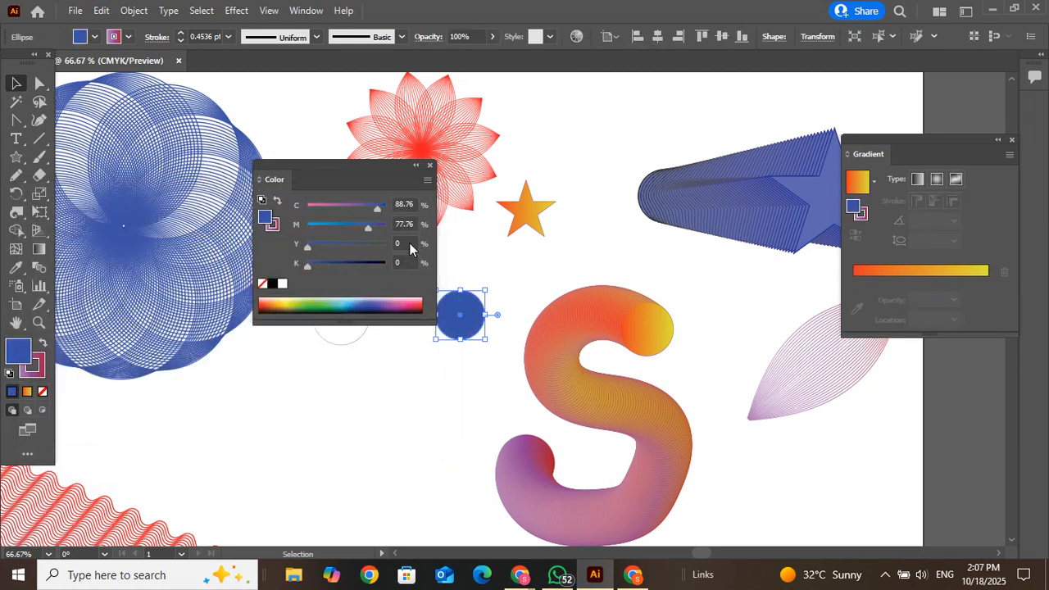
pyautogui.click(430, 165)
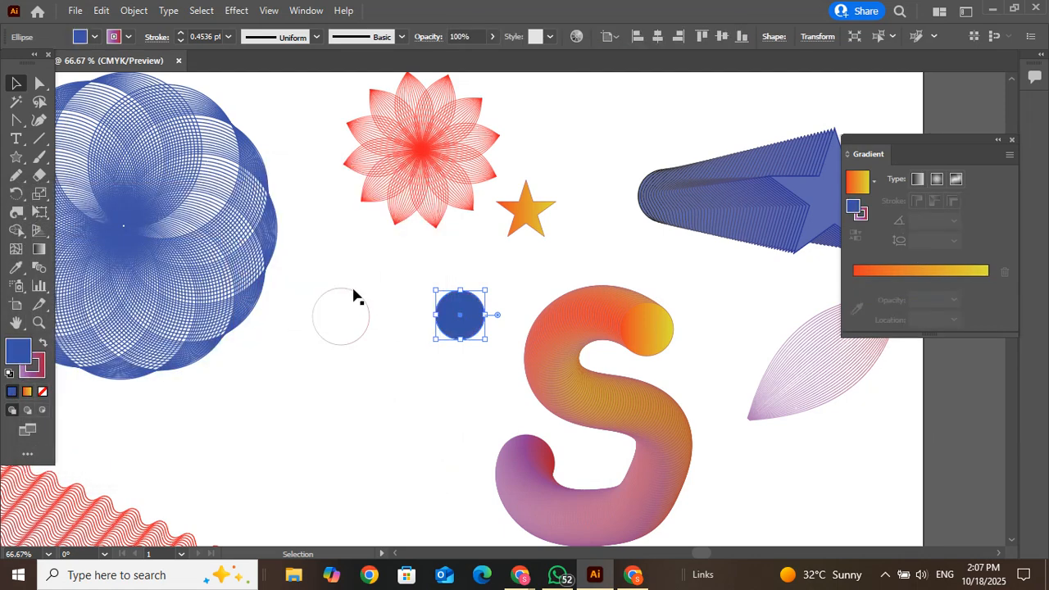
# Select the left small circle and fill it with dark green.
pyautogui.click(343, 344)
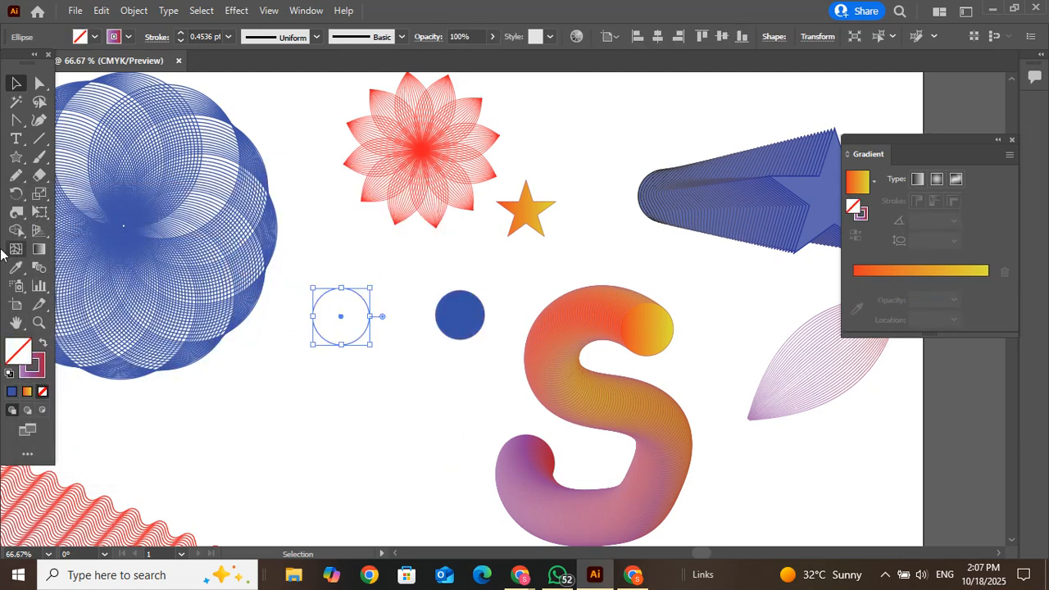
pyautogui.click(12, 391)
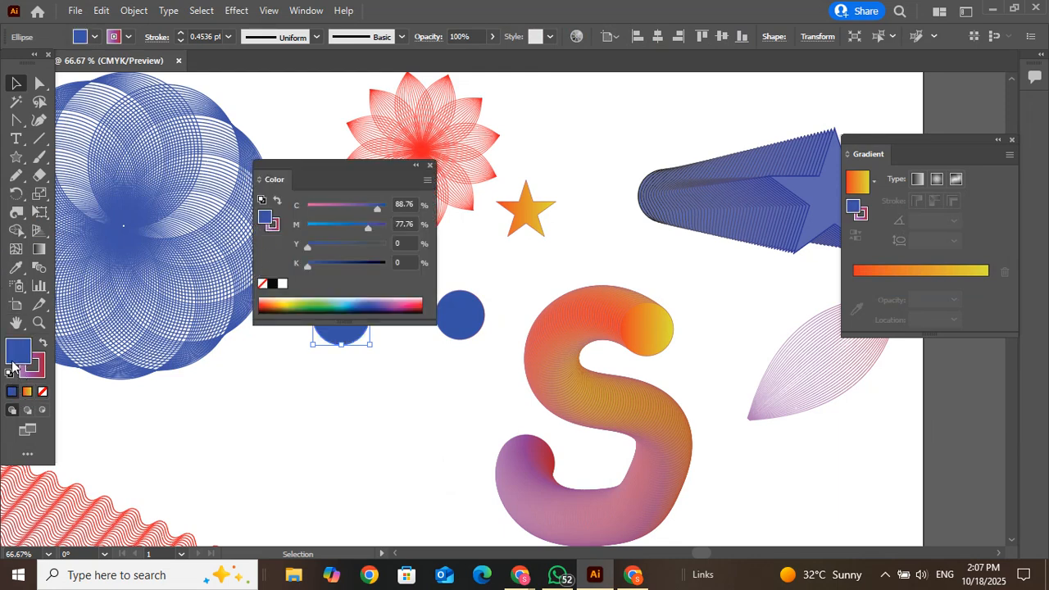
pyautogui.click(301, 305)
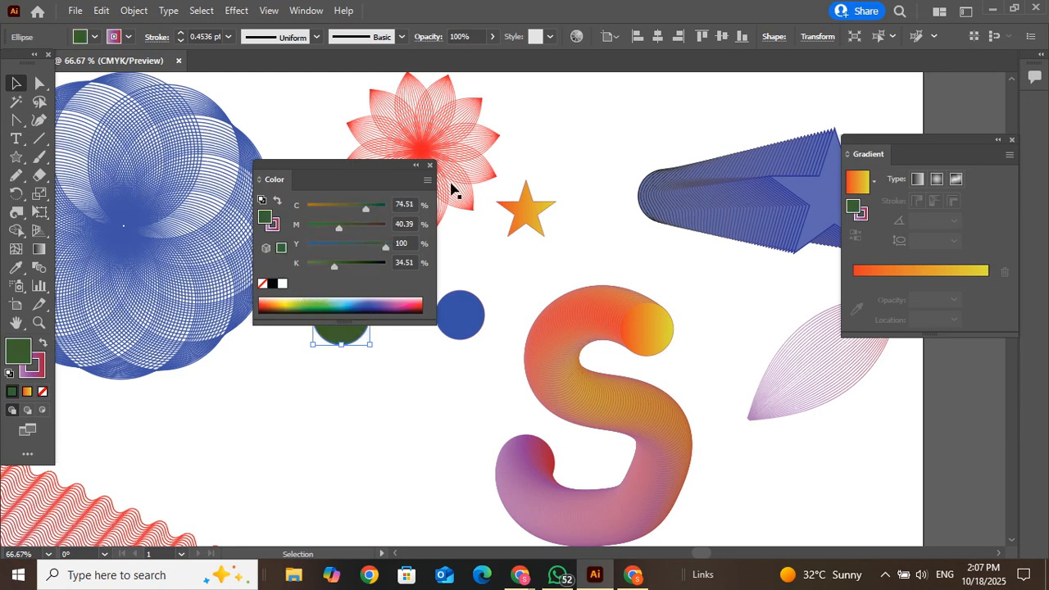
pyautogui.click(431, 165)
# Nudge the blue circle down and select the star together with both circles.
pyautogui.click(409, 371)
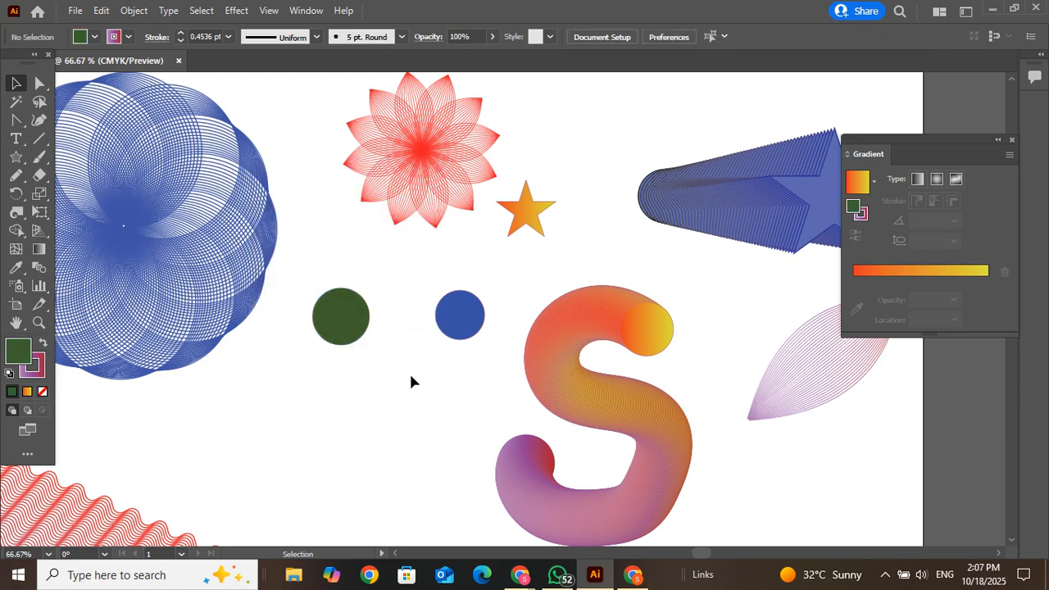
pyautogui.moveTo(475, 310); pyautogui.dragTo(488, 346)
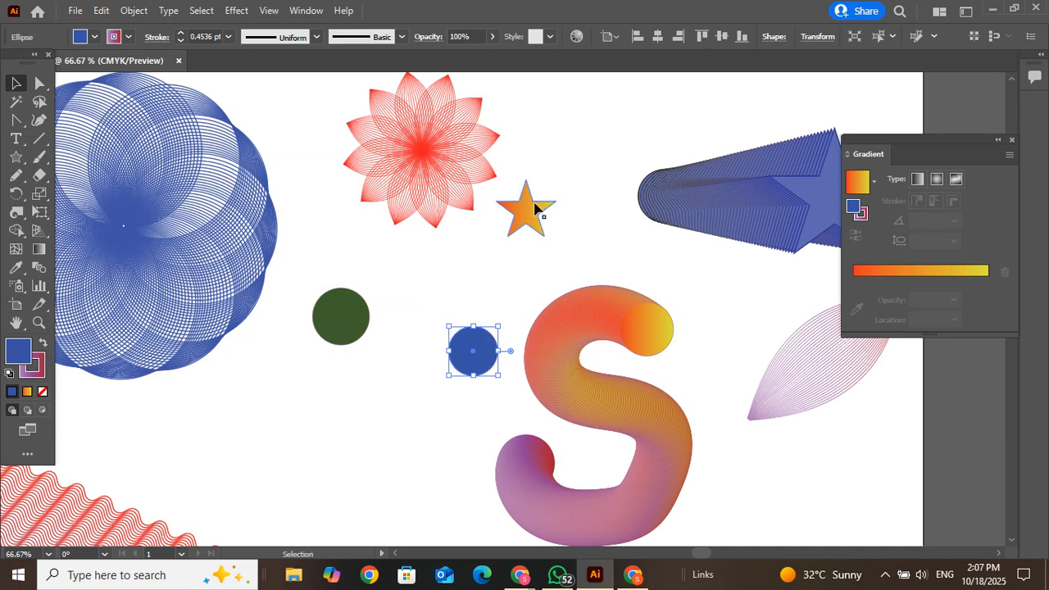
pyautogui.click(535, 211)
pyautogui.keyDown('shift'); pyautogui.click(470, 356); pyautogui.keyUp('shift')
pyautogui.keyDown('shift'); pyautogui.click(471, 357); pyautogui.keyUp('shift')
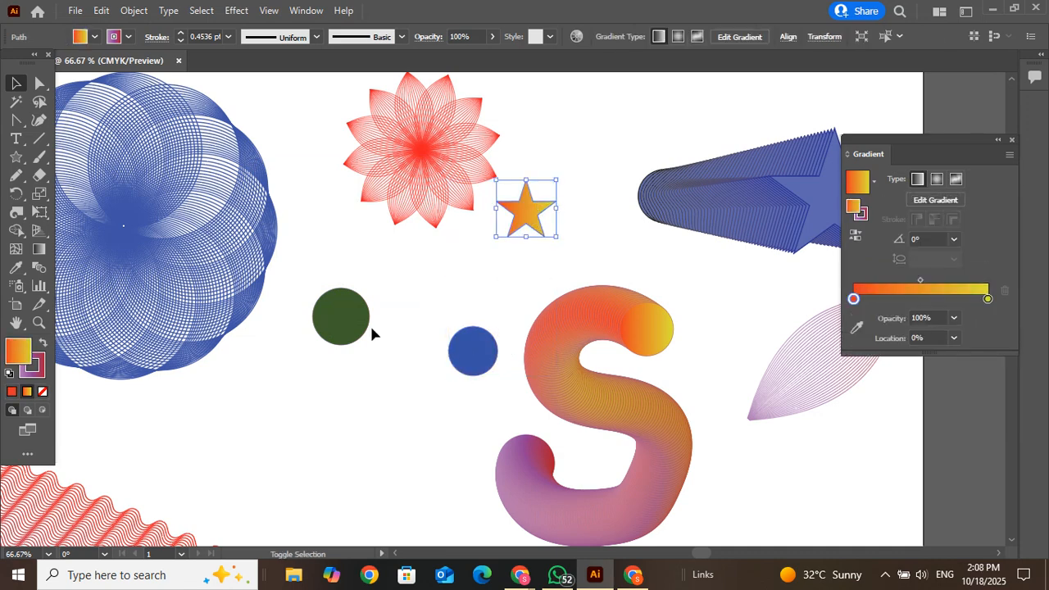
pyautogui.keyDown('shift'); pyautogui.click(363, 321); pyautogui.keyUp('shift')
pyautogui.keyDown('shift'); pyautogui.click(476, 369); pyautogui.keyUp('shift')
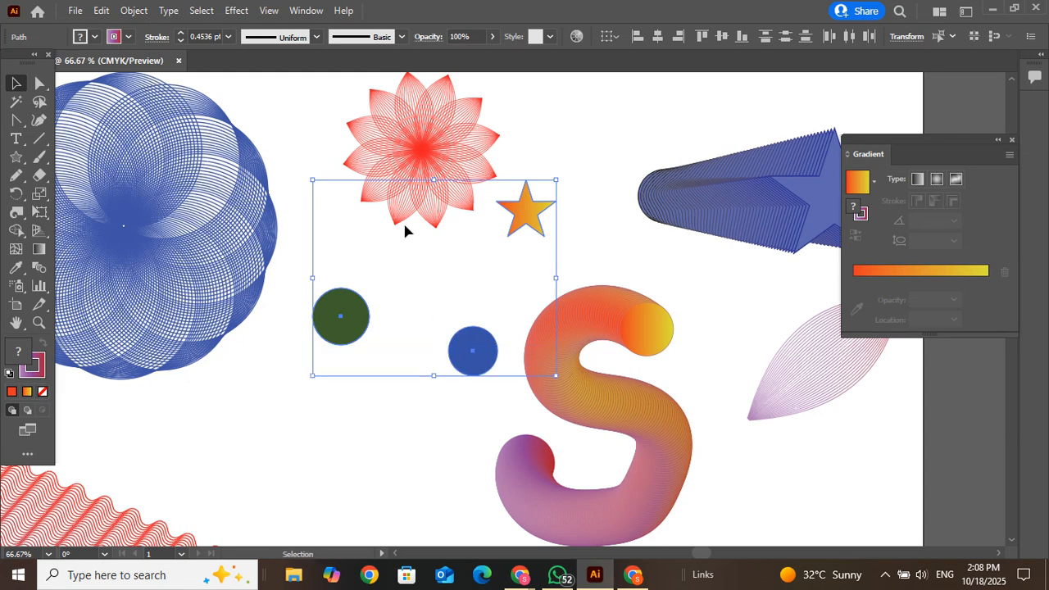
# Blend the green circle, blue circle and star with Object > Blend > Make.
pyautogui.click(134, 10)
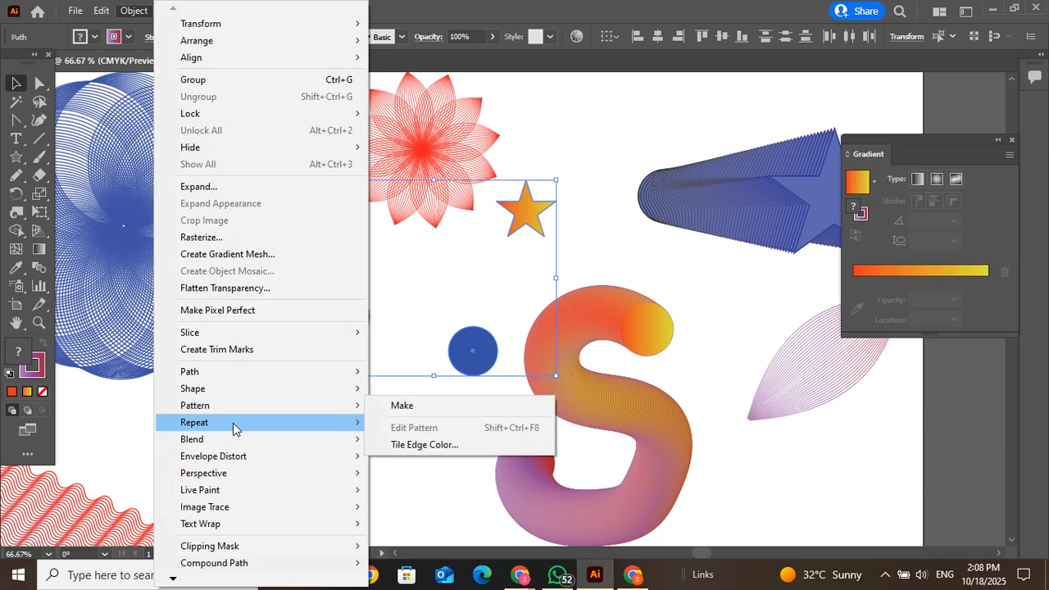
pyautogui.moveTo(235, 438)
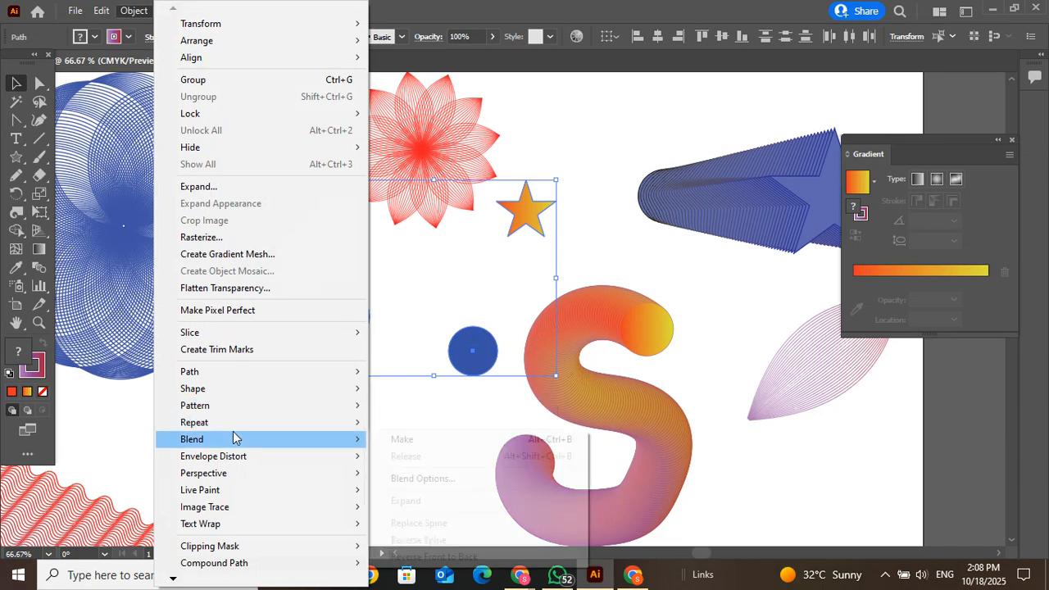
pyautogui.click(396, 439)
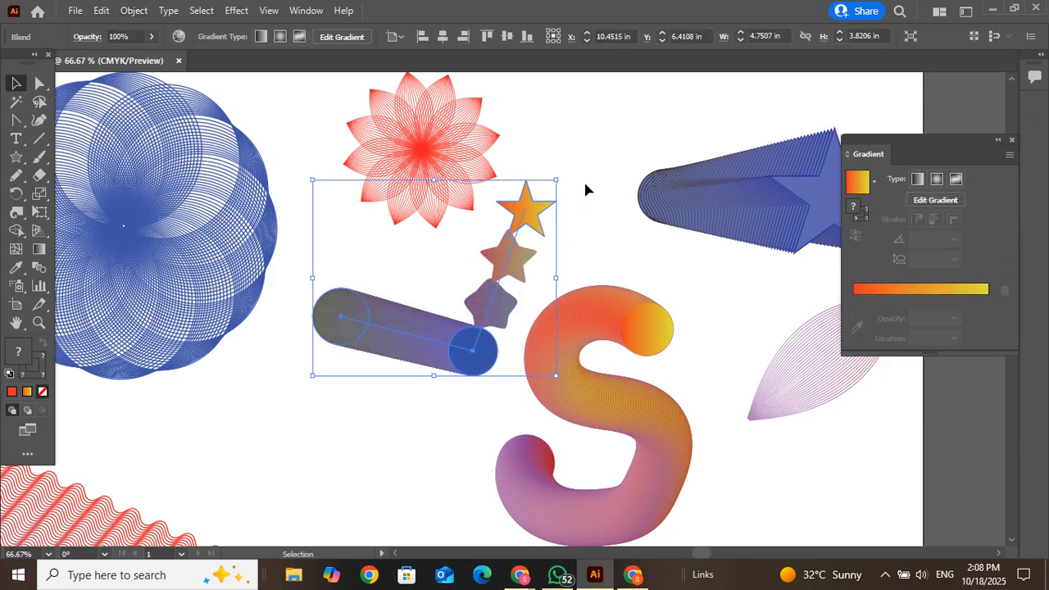
pyautogui.click(135, 10)
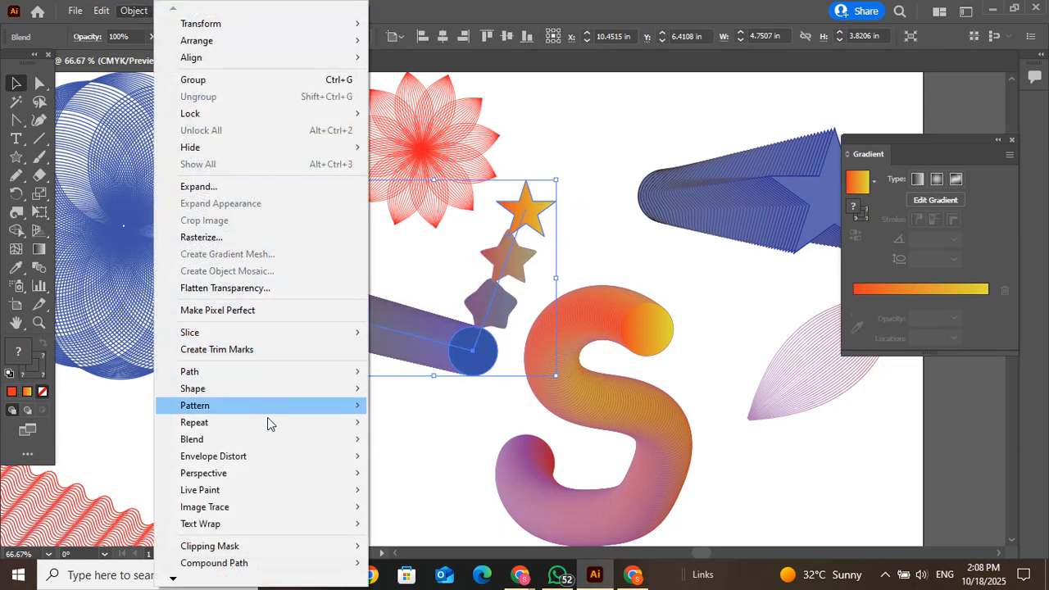
# Set the blend's spacing to Specified Steps 51.
pyautogui.moveTo(277, 440)
pyautogui.click(443, 475)
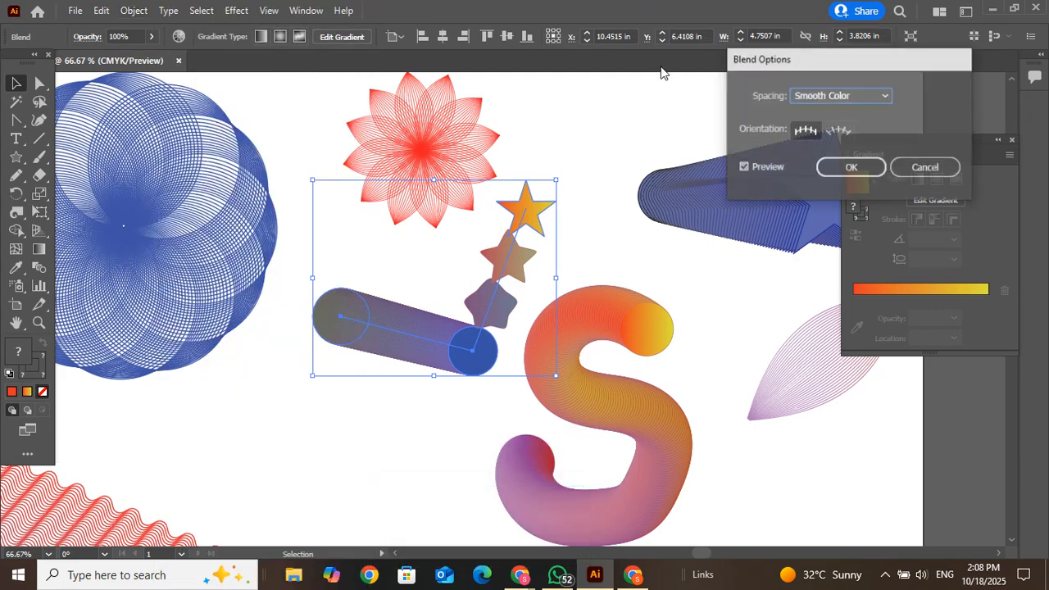
pyautogui.click(838, 97)
pyautogui.click(835, 129)
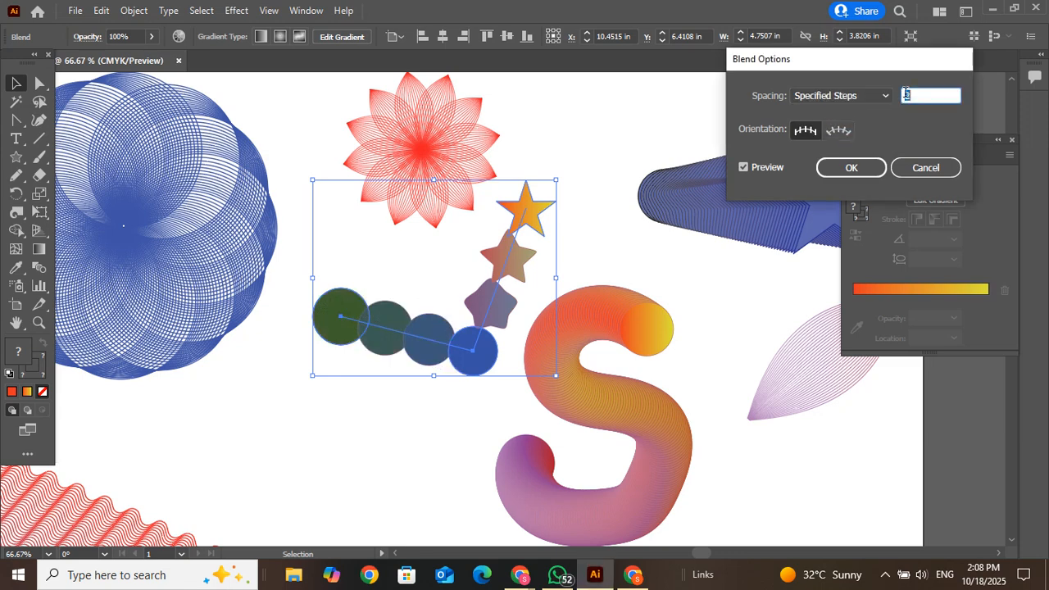
pyautogui.scroll(20, 906, 94)
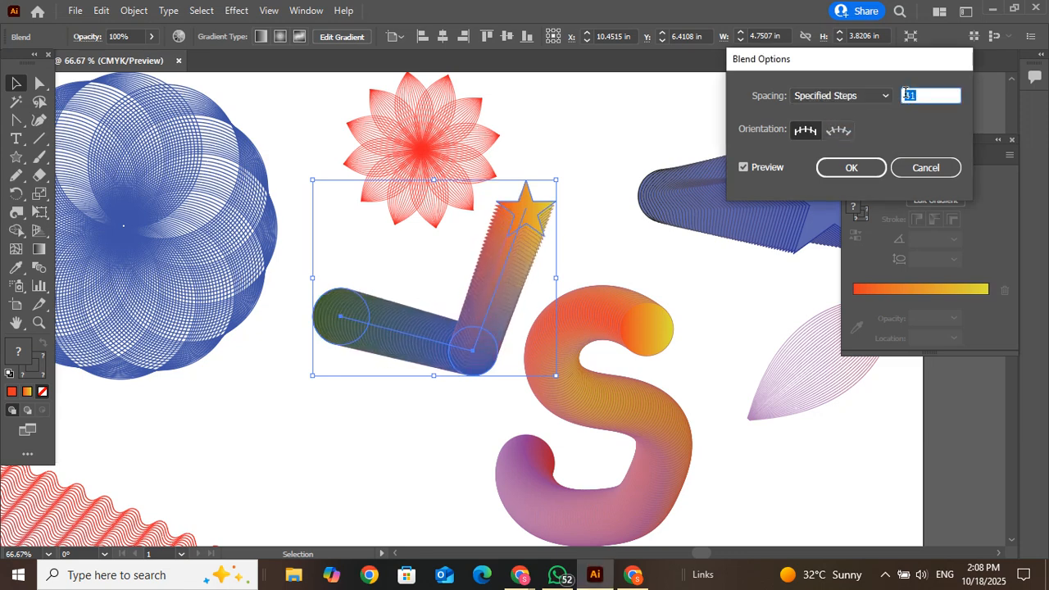
pyautogui.scroll(15, 905, 95)
pyautogui.click(852, 168)
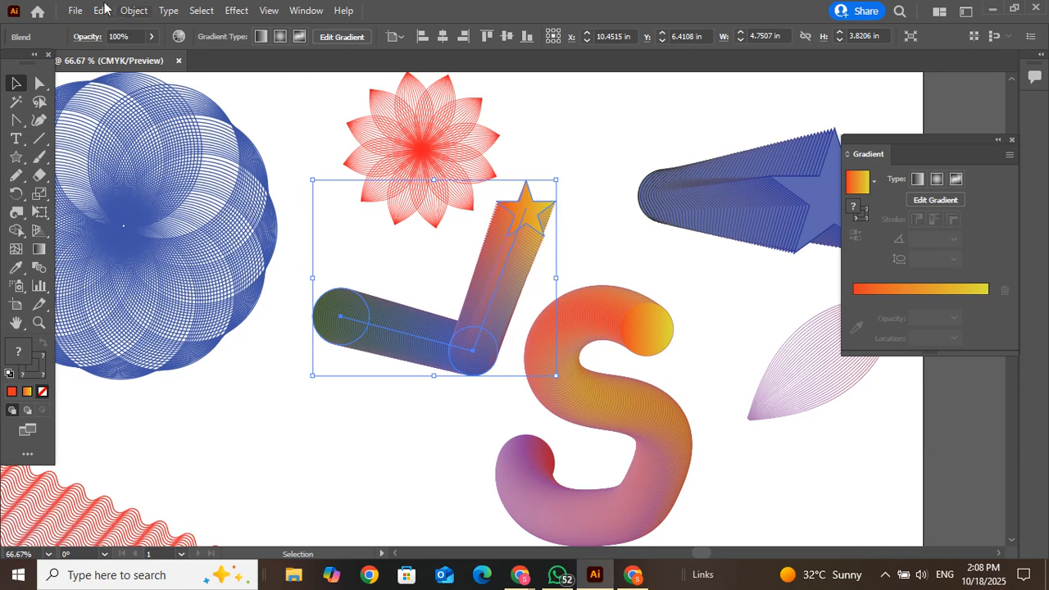
# Move the blend lower and drag its spine end points to bend it into a J.
pyautogui.click(245, 395)
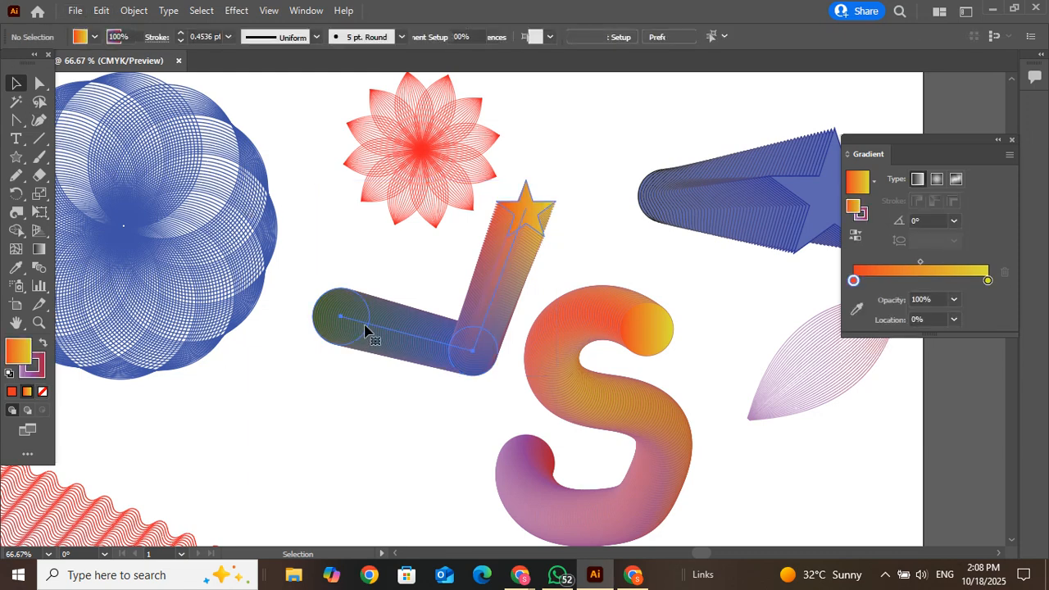
pyautogui.click(368, 331)
pyautogui.click(39, 83)
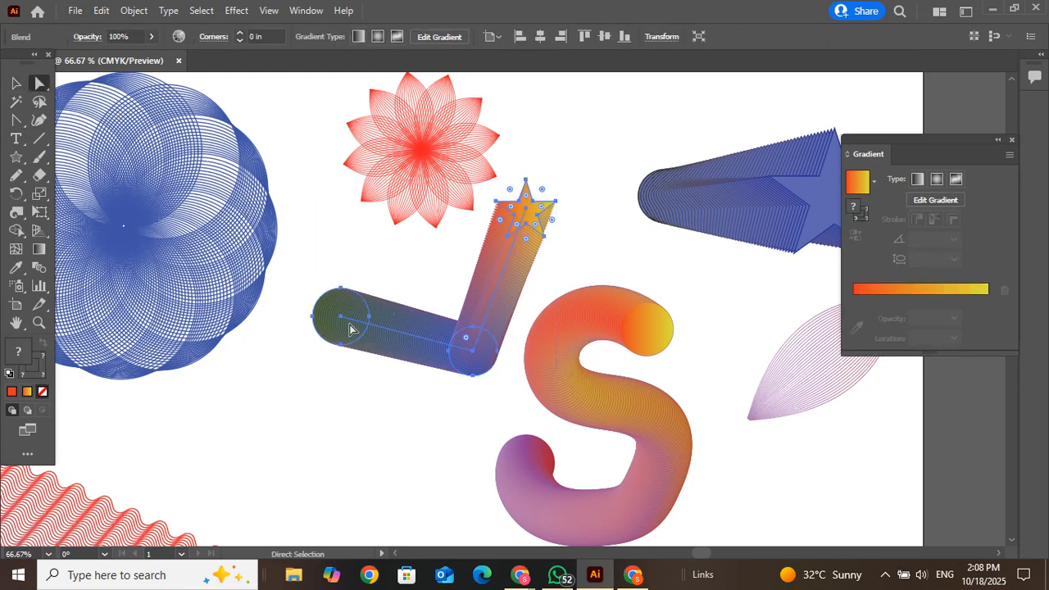
pyautogui.moveTo(342, 324); pyautogui.dragTo(344, 415)
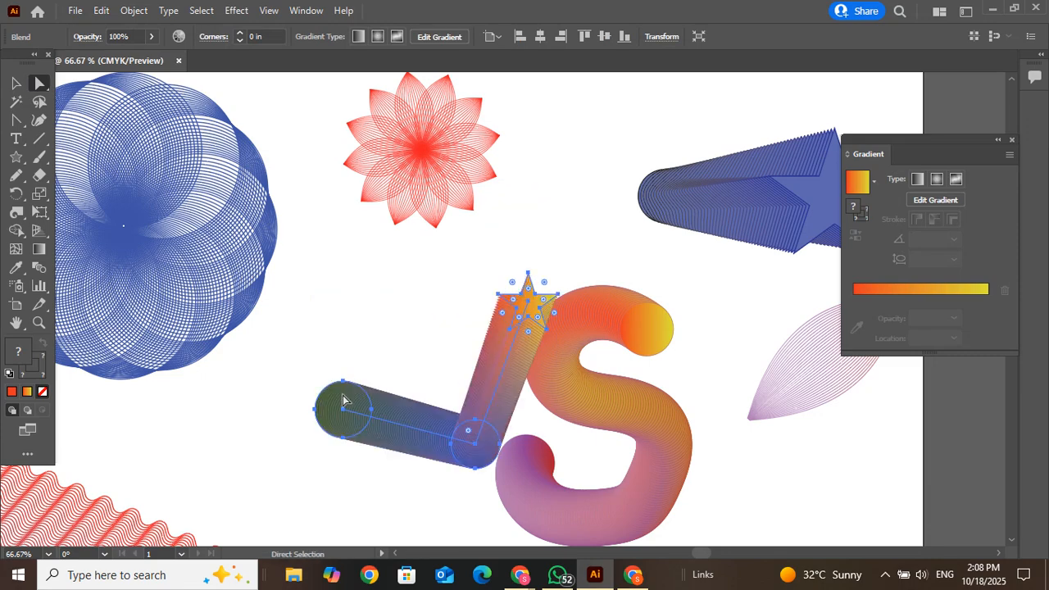
pyautogui.click(343, 413)
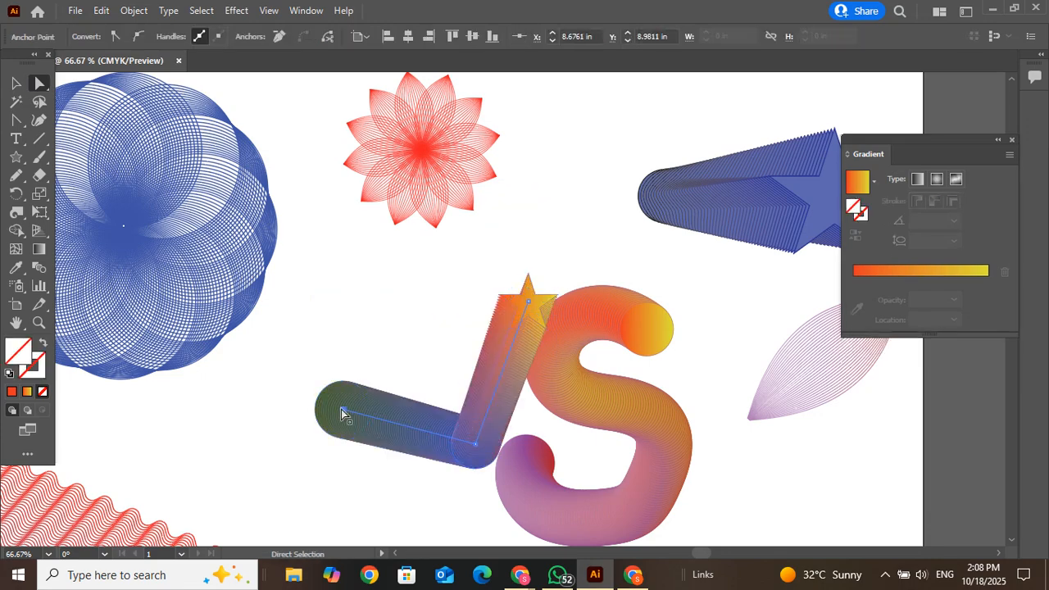
pyautogui.moveTo(343, 413); pyautogui.dragTo(379, 499)
pyautogui.moveTo(535, 304); pyautogui.dragTo(501, 250)
pyautogui.click(15, 83)
pyautogui.click(428, 380)
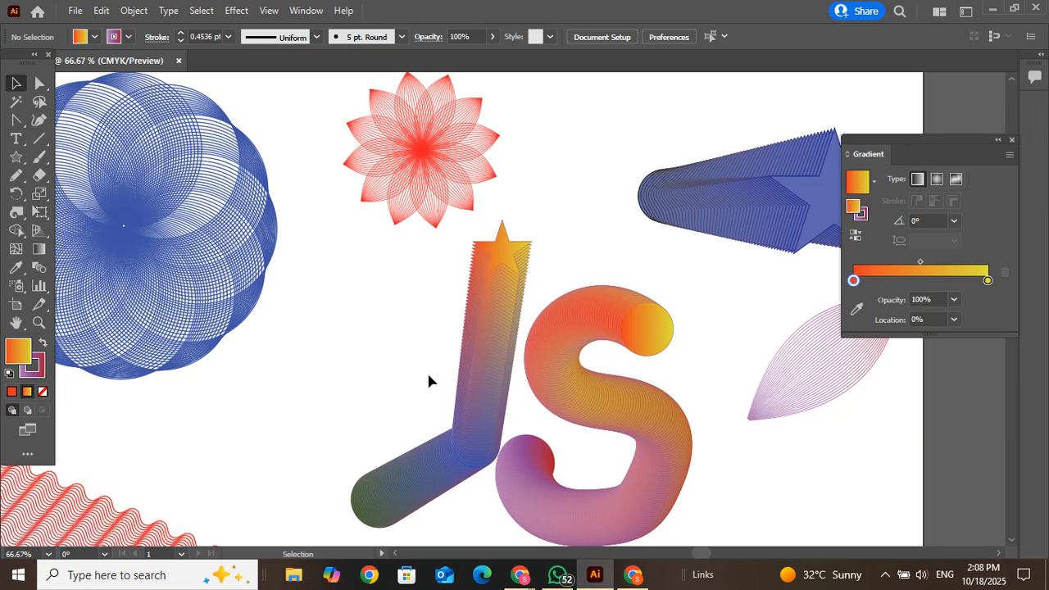
# Delete the J-shaped blend and type the word BLEND on the artboard.
pyautogui.click(499, 246)
pyautogui.press('Delete')
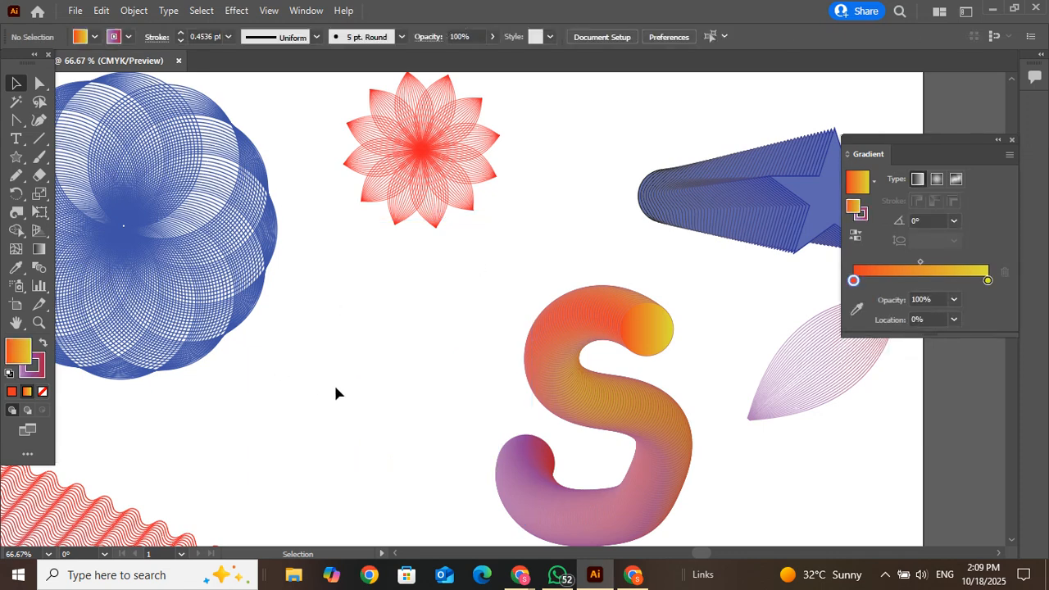
pyautogui.click(16, 138)
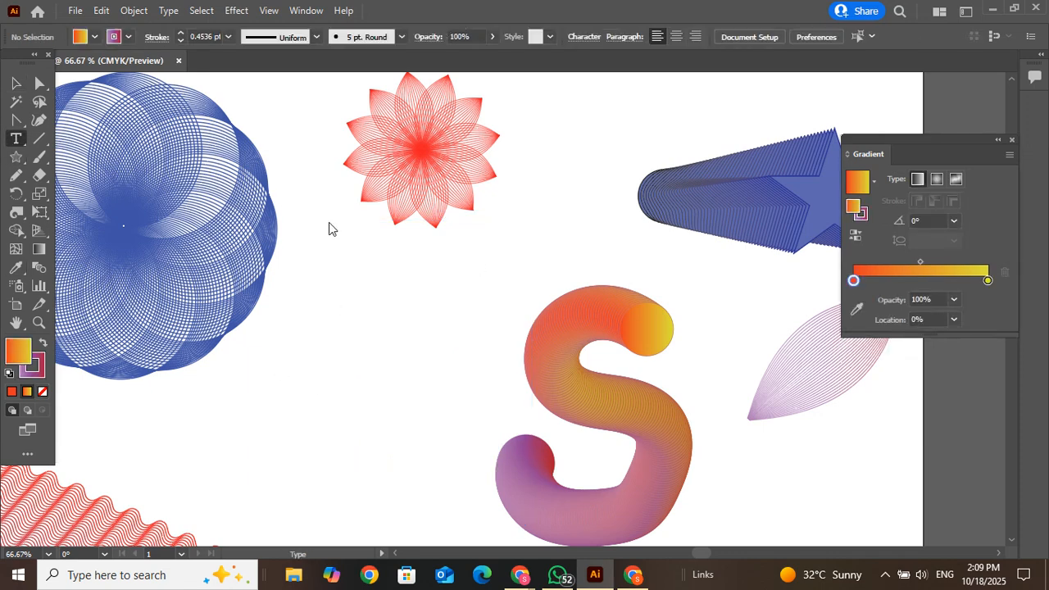
pyautogui.click(352, 321)
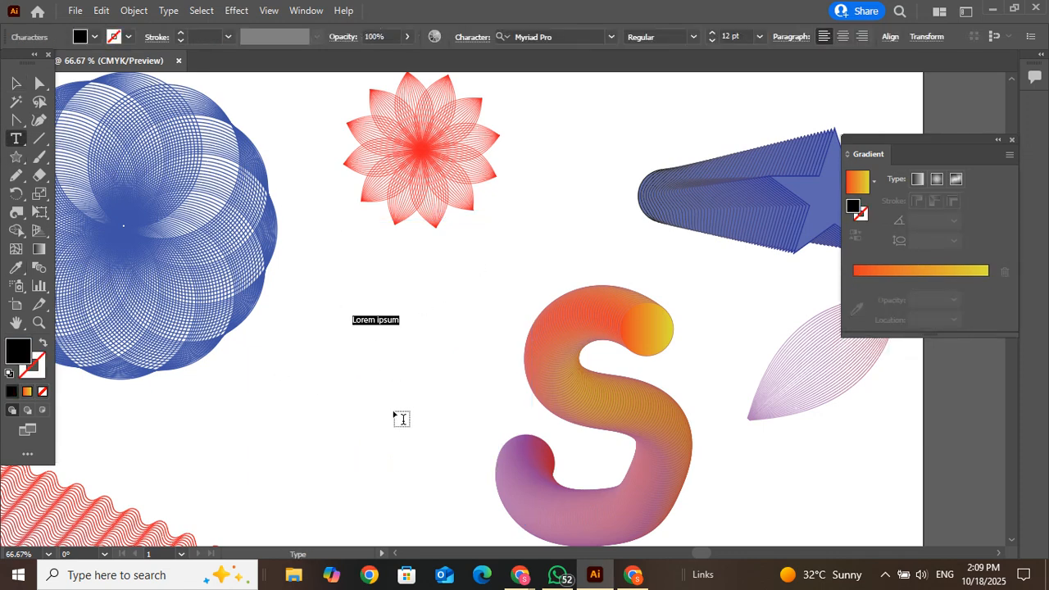
pyautogui.write('BLEND')
pyautogui.press('Escape')
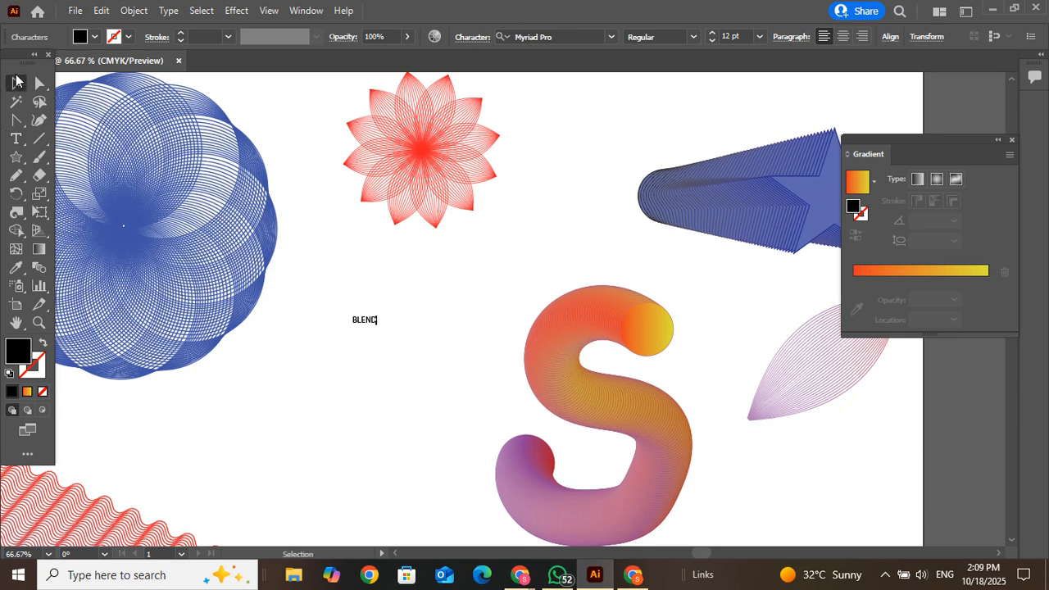
# Enlarge BLEND to about 120 pt, move it beside the S, and apply the orange-yellow gradient.
pyautogui.moveTo(408, 305); pyautogui.dragTo(496, 261)
pyautogui.moveTo(398, 328); pyautogui.dragTo(403, 445)
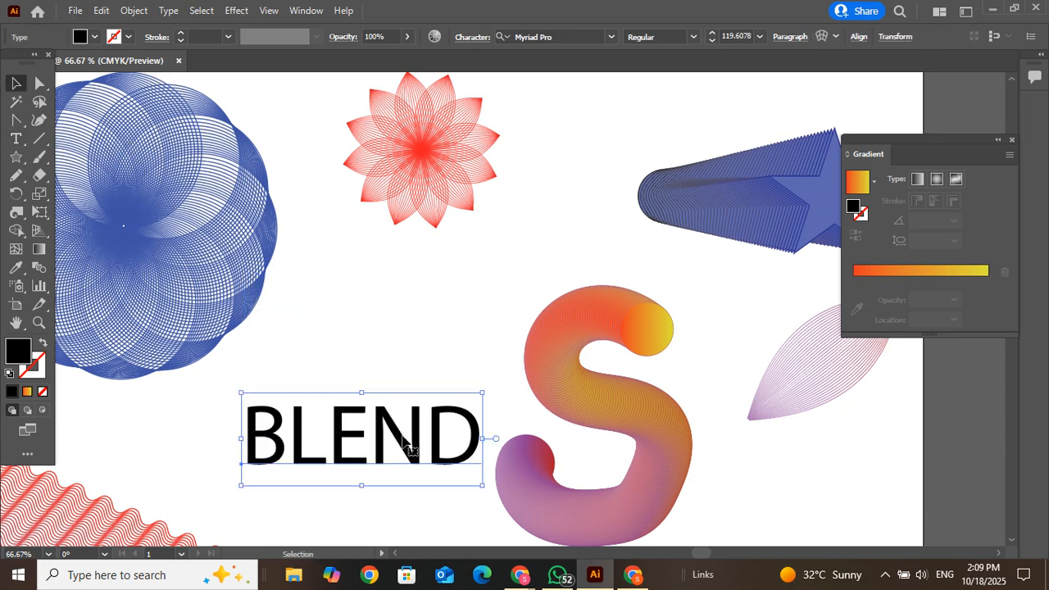
pyautogui.click(27, 392)
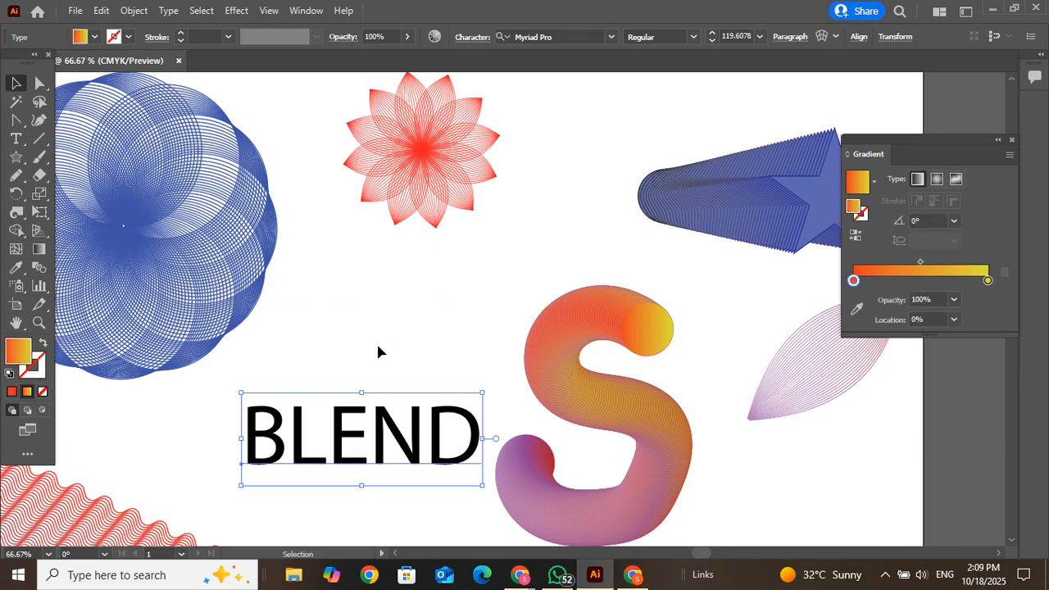
pyautogui.rightClick(352, 440)
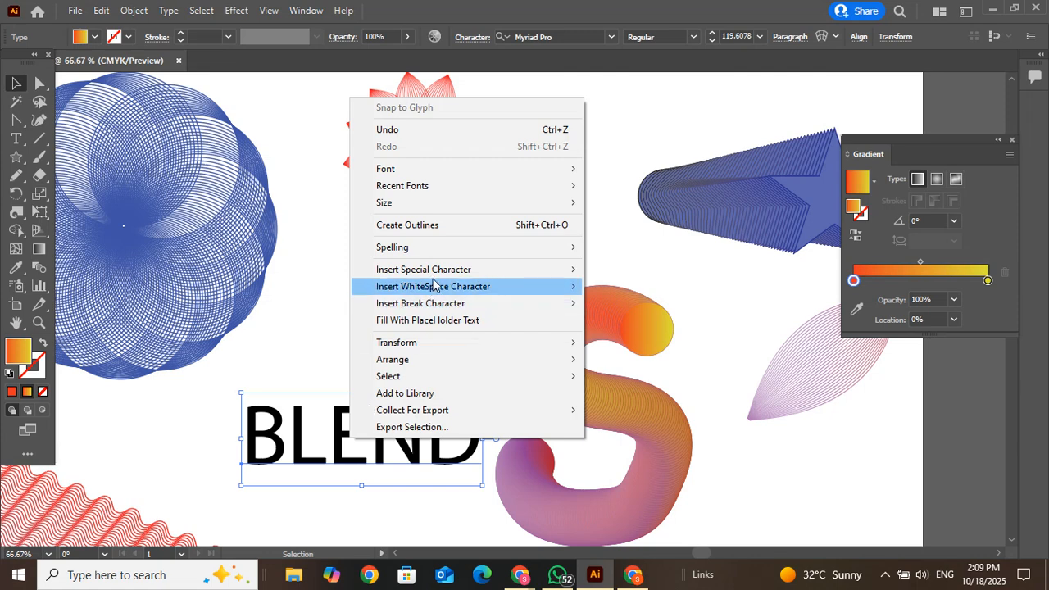
pyautogui.click(323, 281)
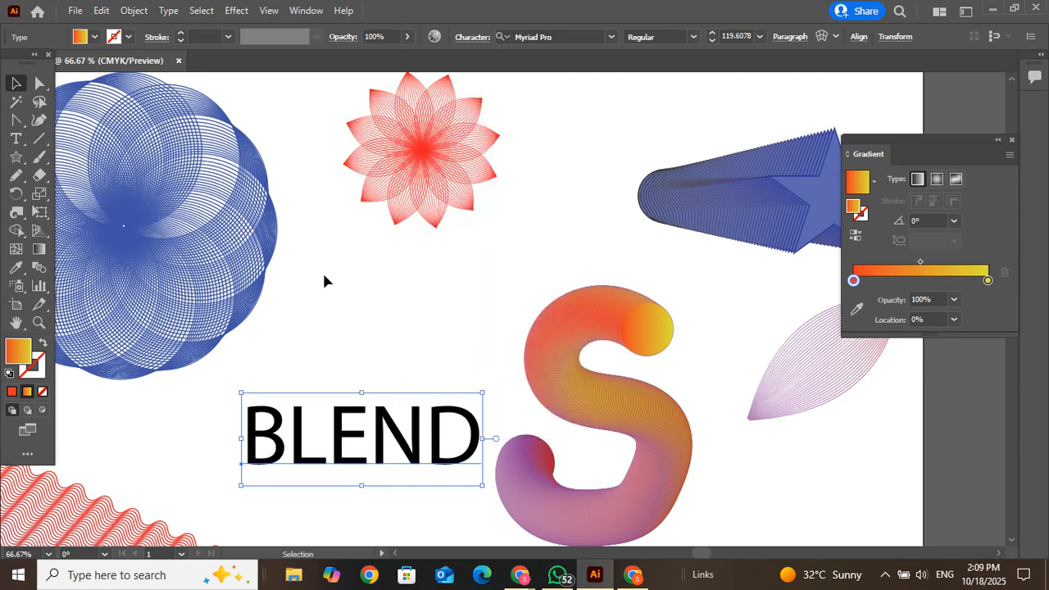
pyautogui.click(323, 281)
pyautogui.click(370, 461)
pyautogui.click(12, 395)
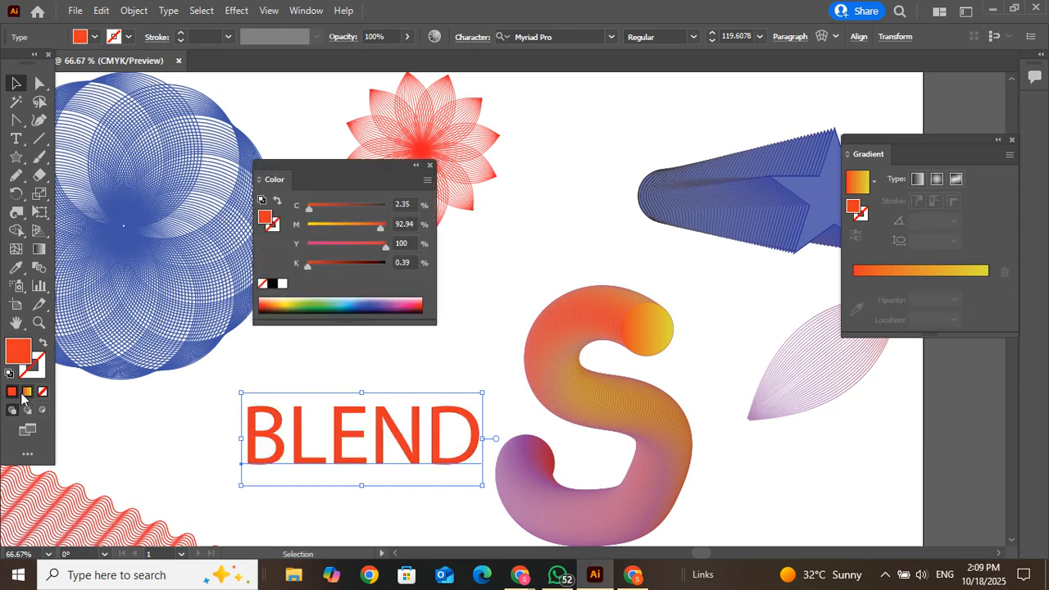
pyautogui.click(27, 393)
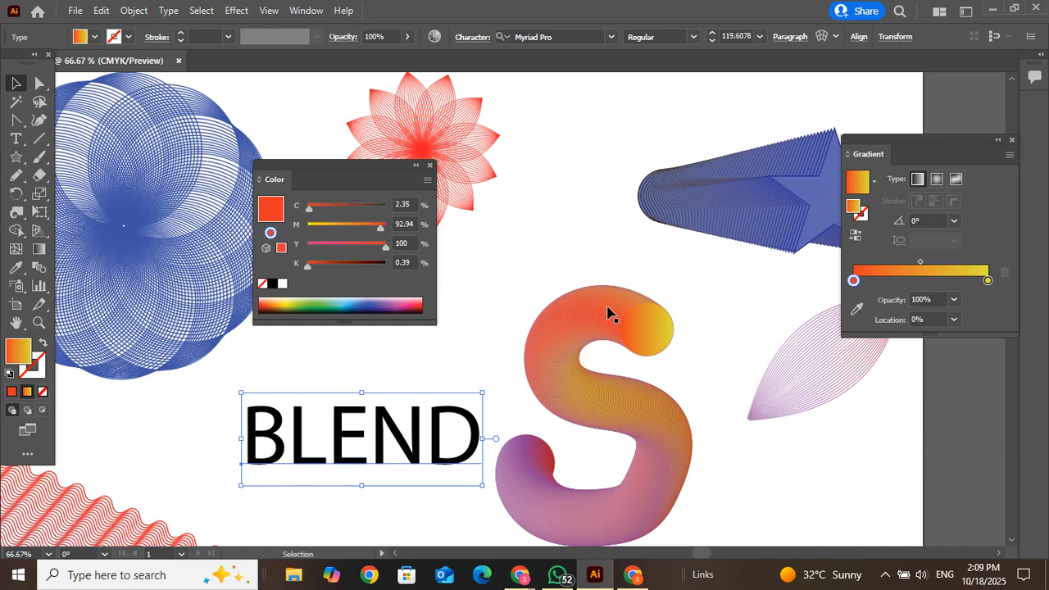
pyautogui.click(303, 10)
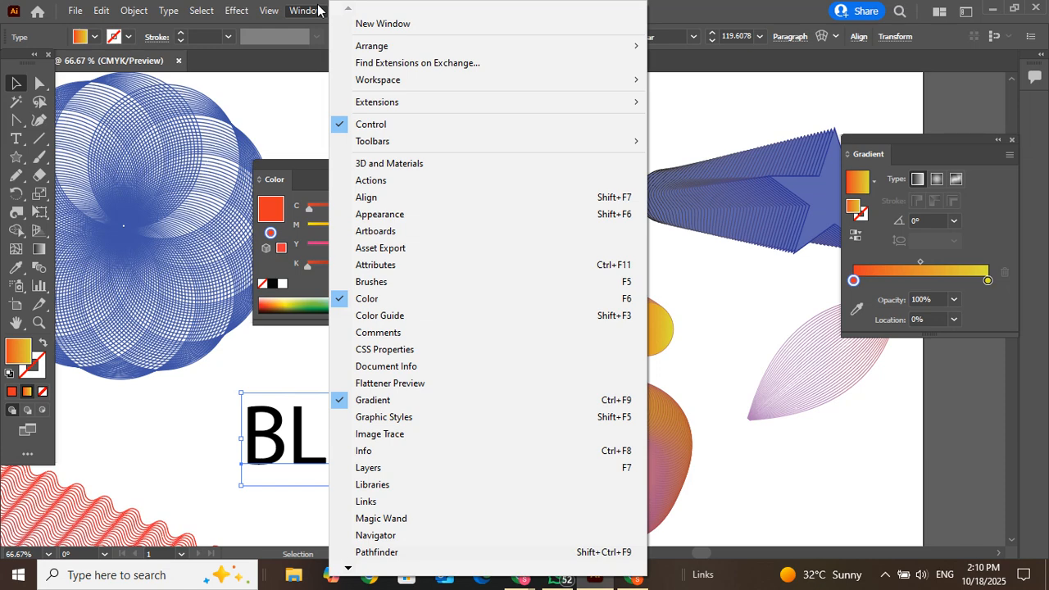
pyautogui.click(552, 129)
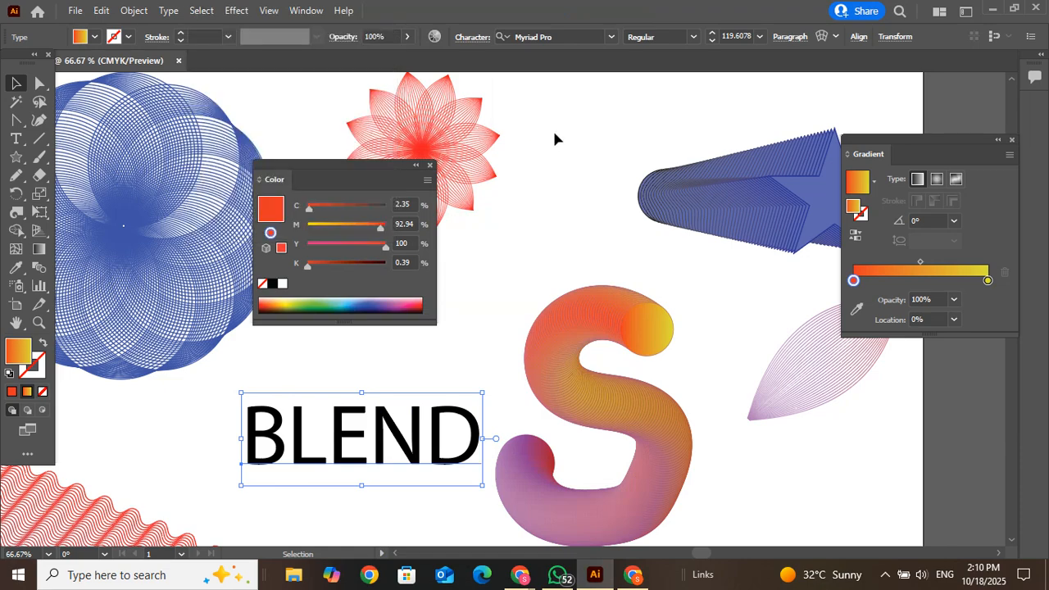
pyautogui.click(553, 129)
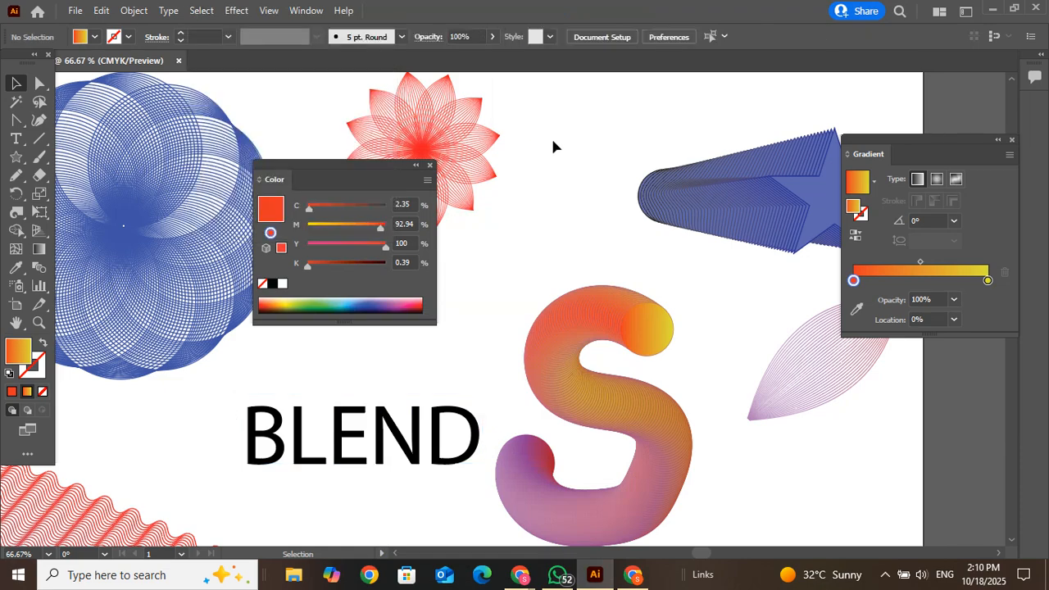
pyautogui.click(430, 166)
pyautogui.click(326, 428)
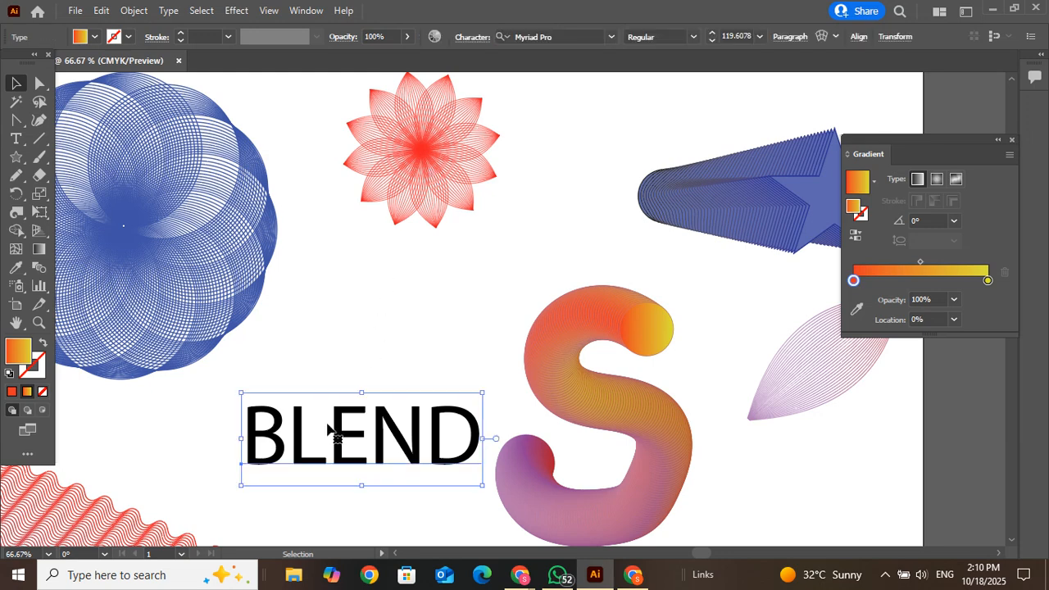
# Convert BLEND to outlines, give it the orange-yellow gradient, and marquee-select it with the S.
pyautogui.rightClick(328, 427)
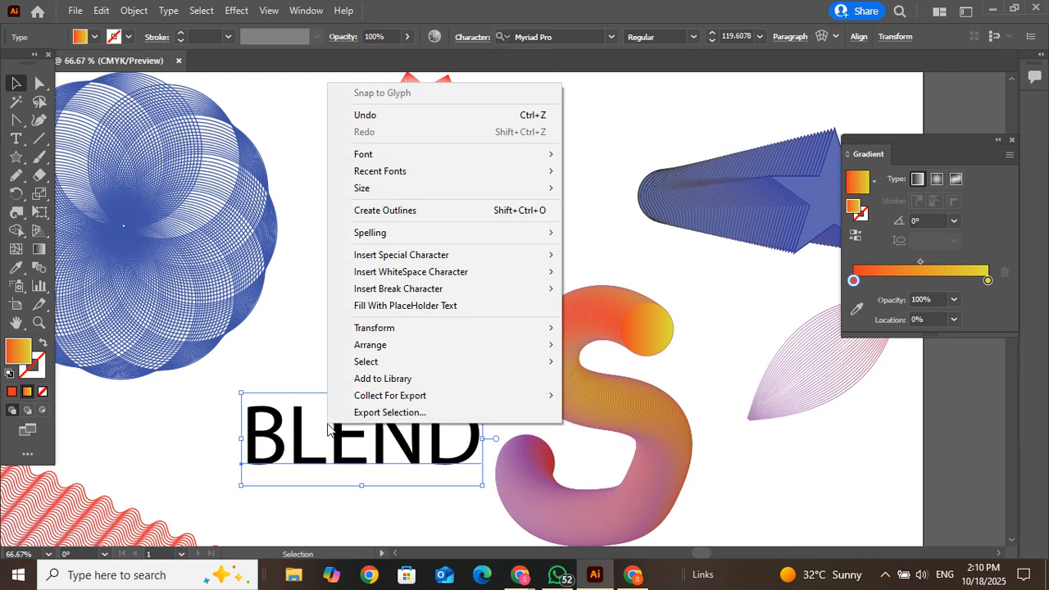
pyautogui.click(433, 211)
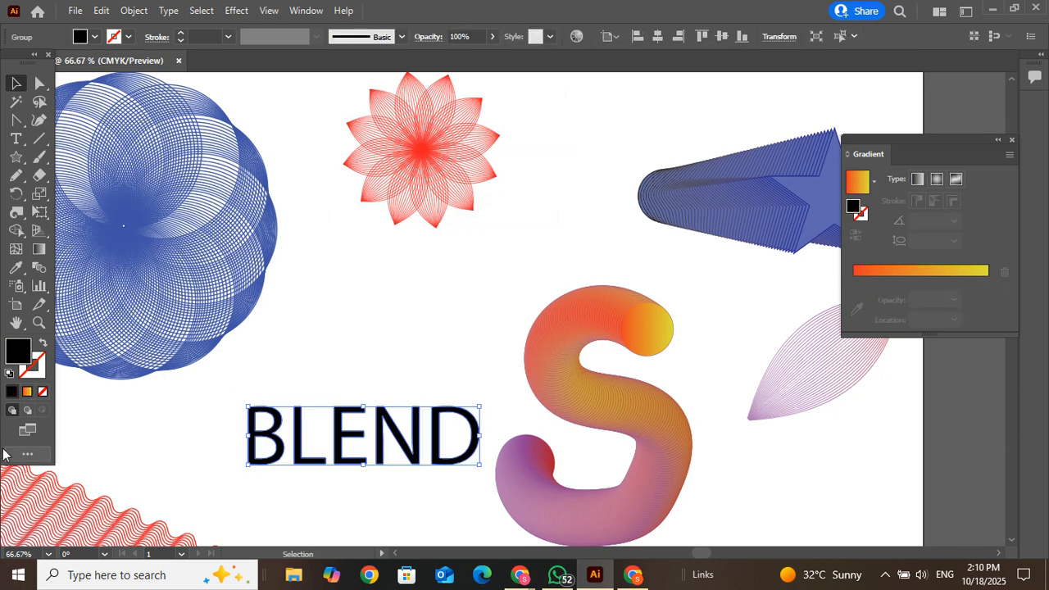
pyautogui.click(30, 392)
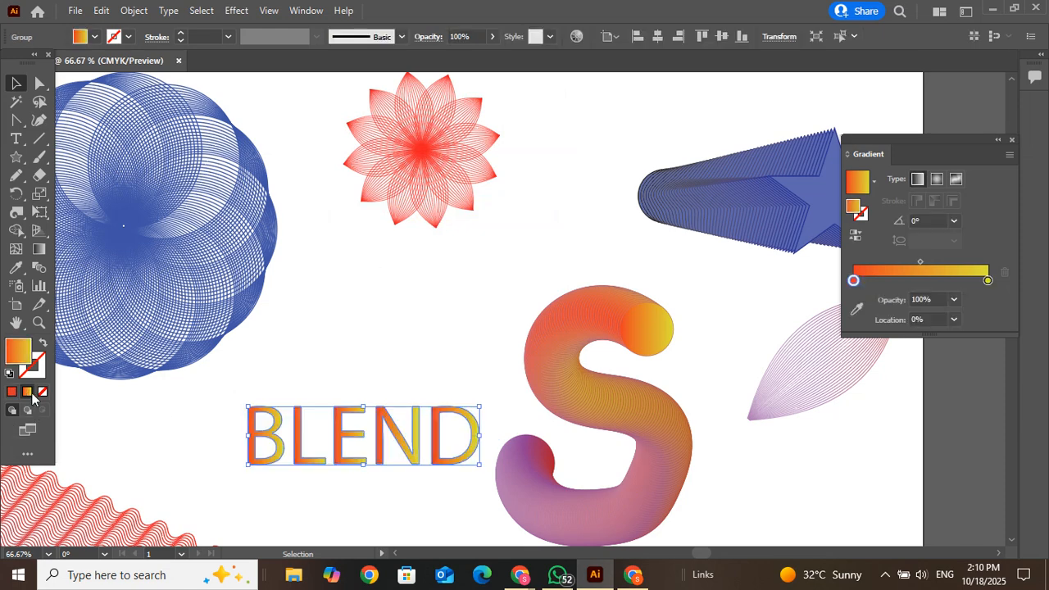
pyautogui.click(436, 345)
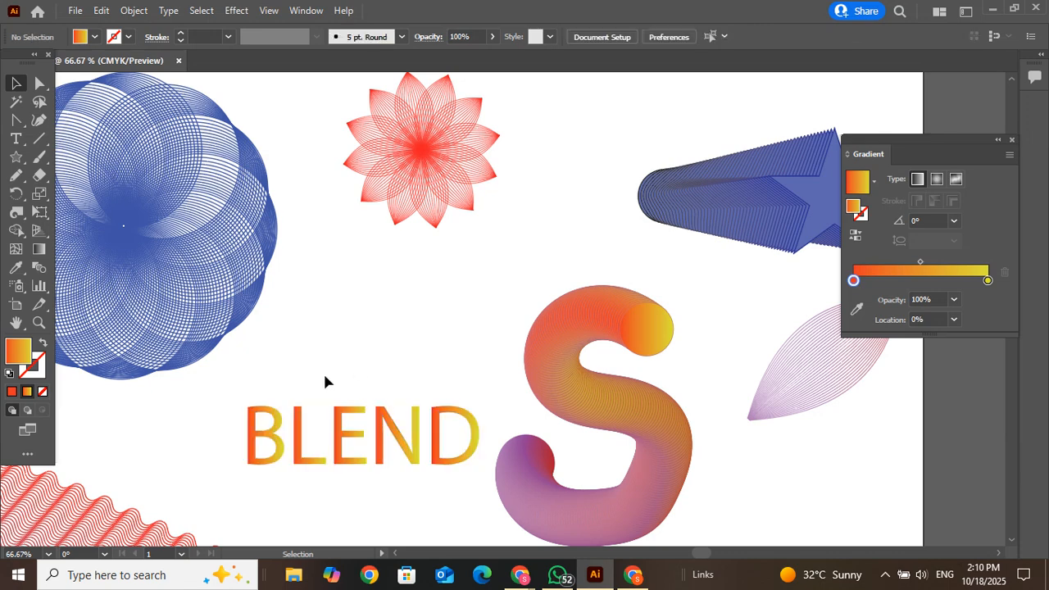
pyautogui.moveTo(236, 400); pyautogui.dragTo(544, 477)
# Alt-drag a copy of BLEND above the original and fill it solid red.
pyautogui.click(445, 369)
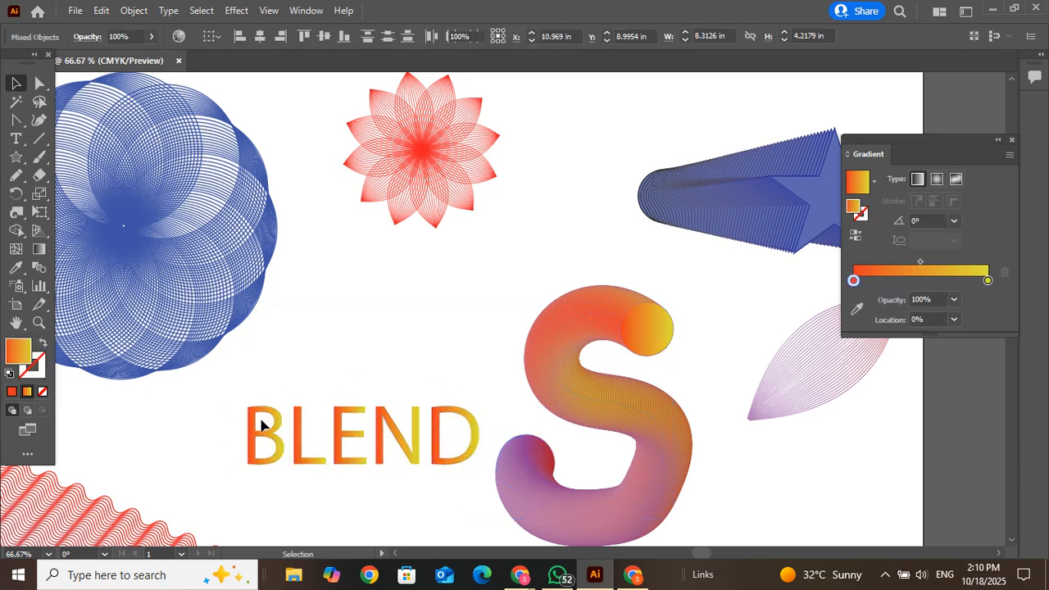
pyautogui.click(437, 451)
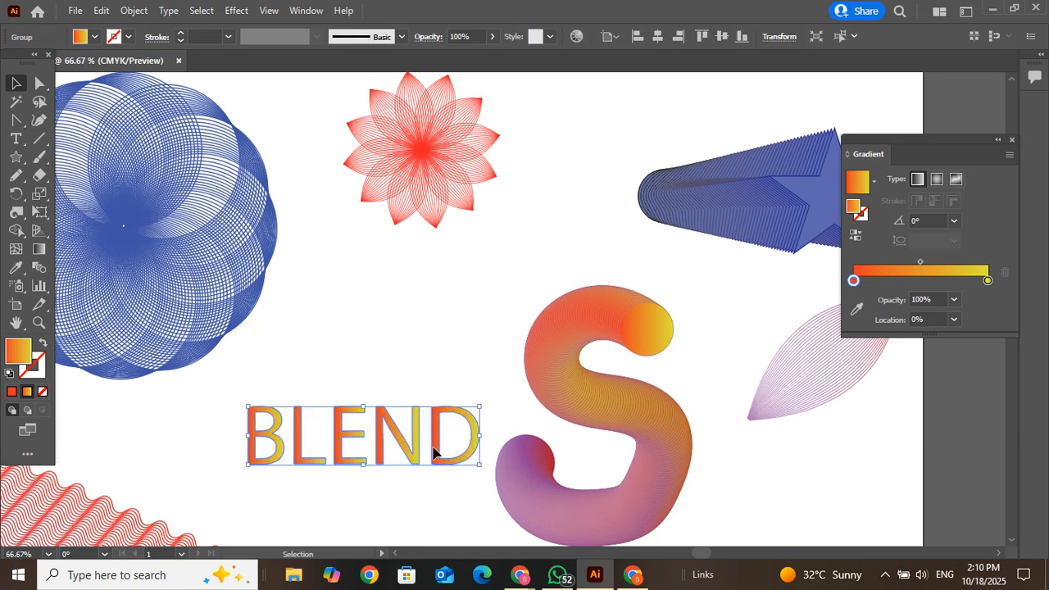
pyautogui.moveTo(435, 447); pyautogui.dragTo(424, 360)
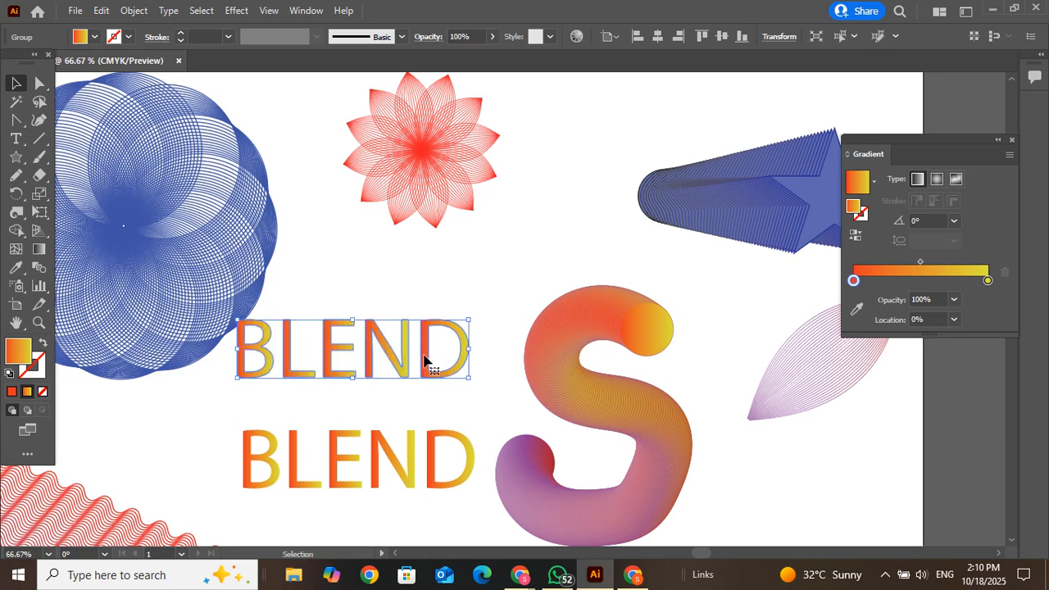
pyautogui.click(95, 37)
pyautogui.click(86, 63)
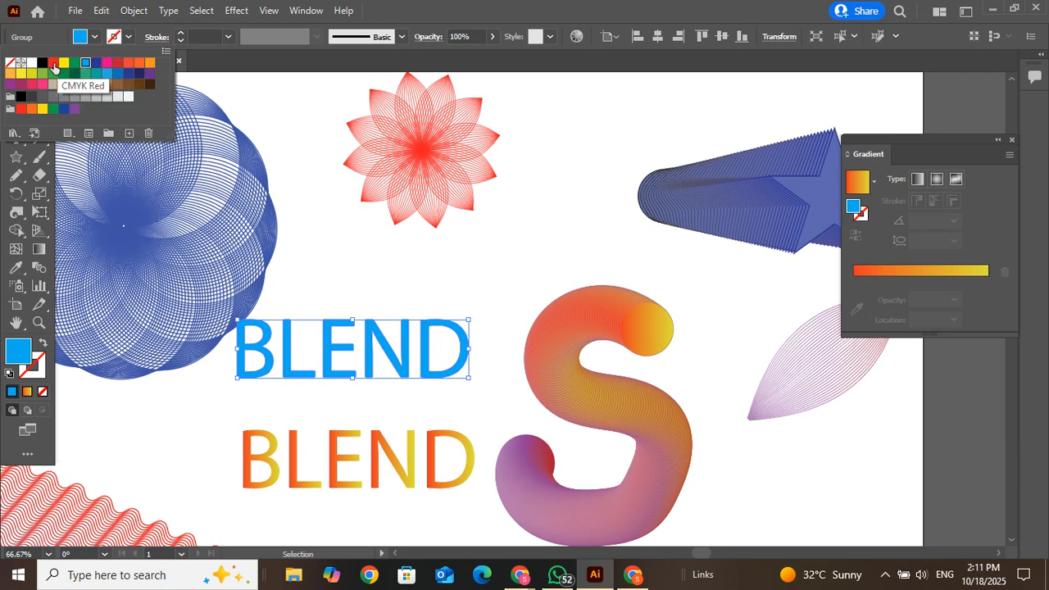
pyautogui.click(52, 63)
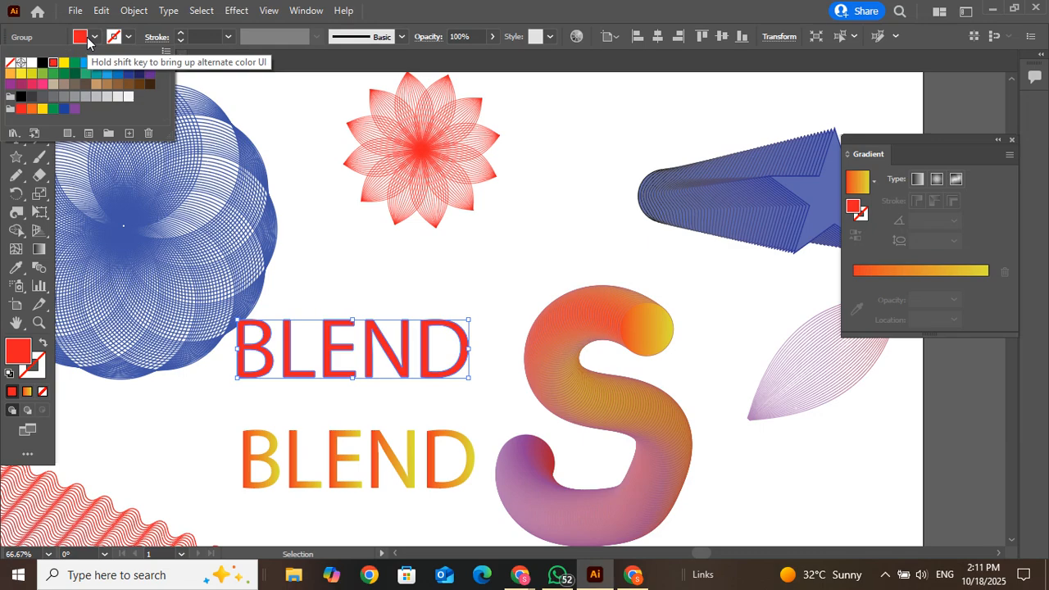
# Open and close the Swatches panel, then select both BLEND texts.
pyautogui.click(305, 10)
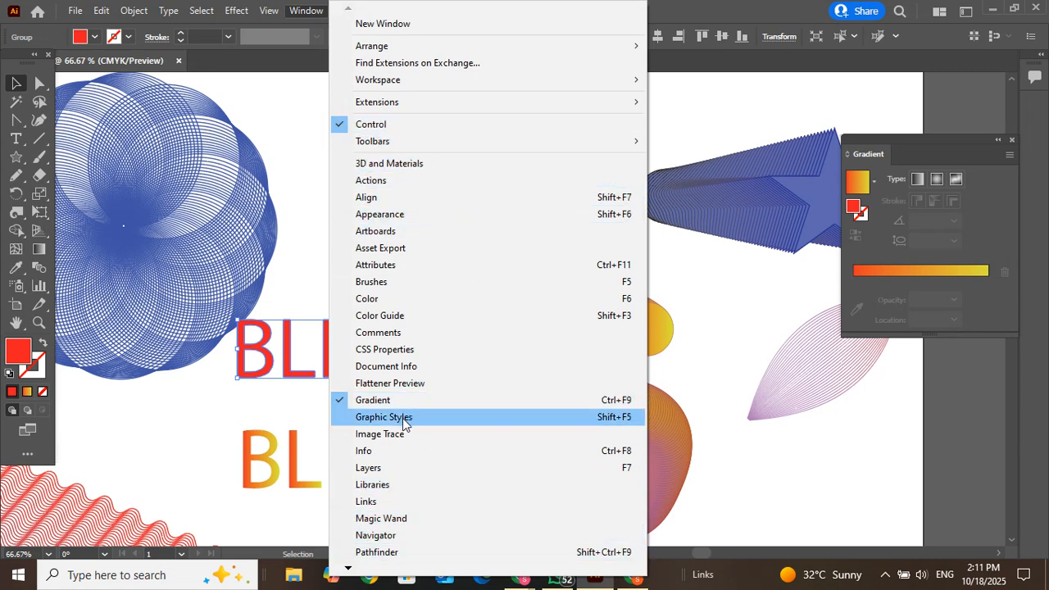
pyautogui.moveTo(349, 567)
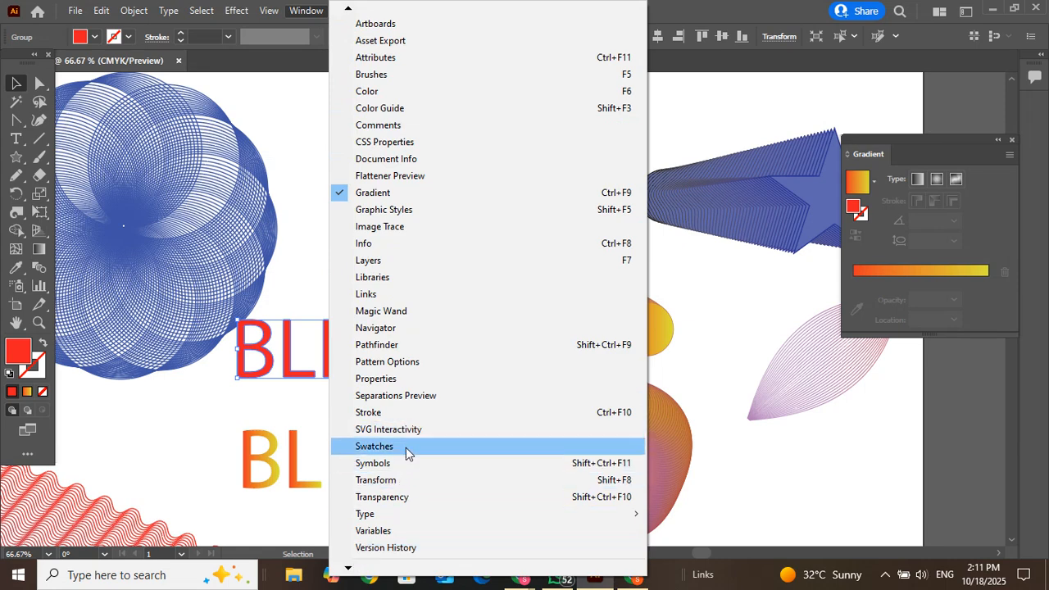
pyautogui.click(406, 448)
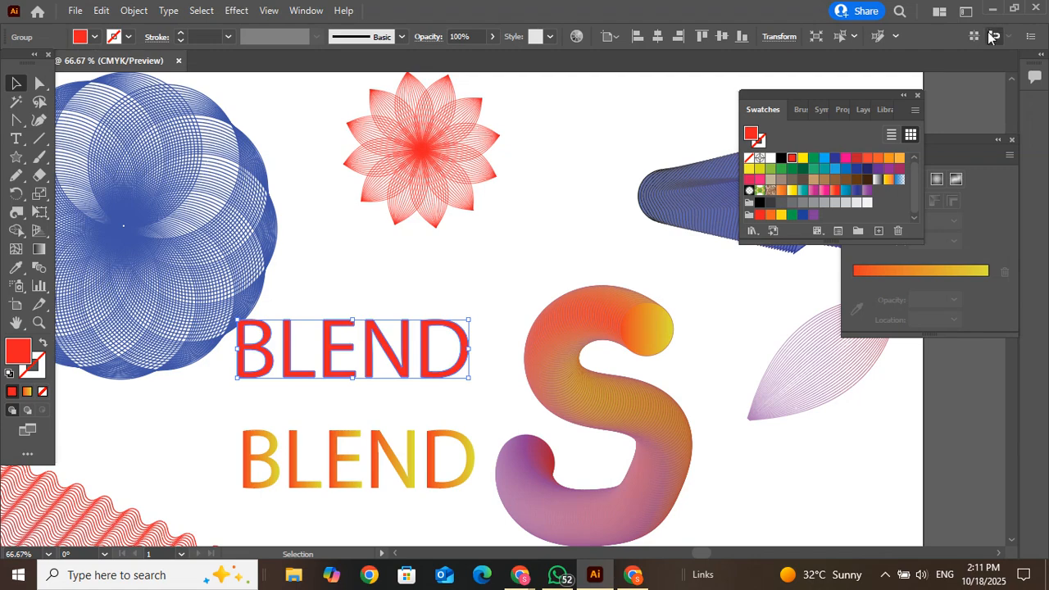
pyautogui.click(916, 97)
pyautogui.click(416, 260)
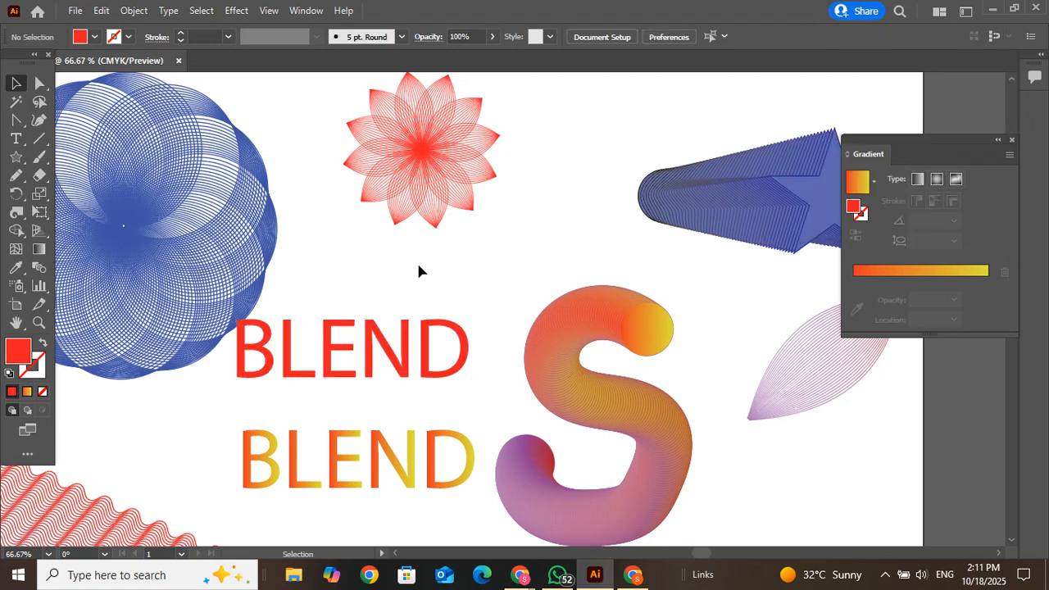
pyautogui.moveTo(416, 260); pyautogui.dragTo(368, 491)
# Move the gradient BLEND up behind the red copy, zoom in, and nudge it slightly offset.
pyautogui.rightClick(368, 490)
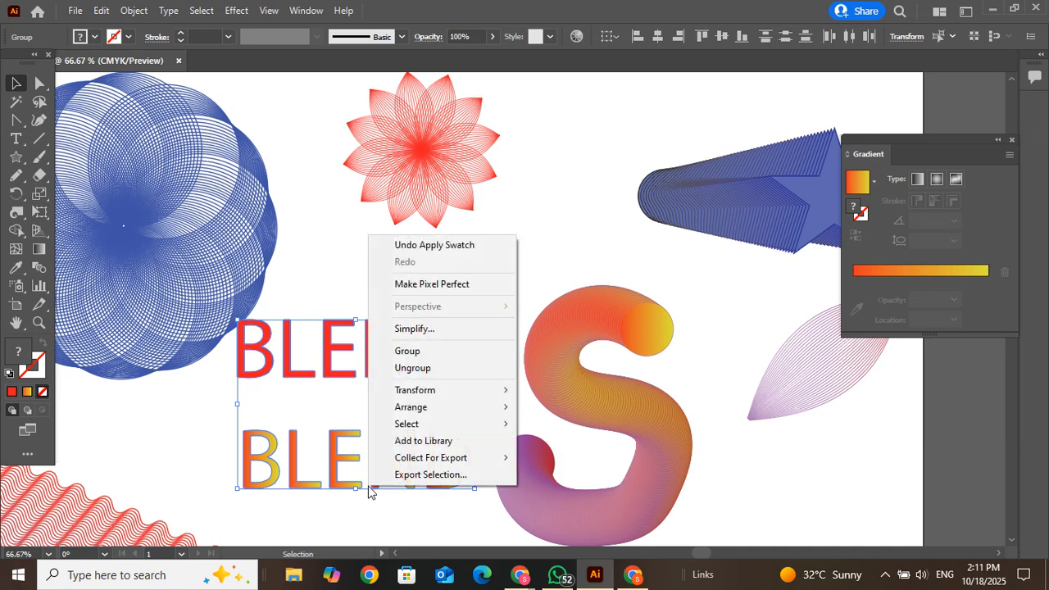
pyautogui.click(315, 378)
pyautogui.click(314, 378)
pyautogui.moveTo(332, 453); pyautogui.dragTo(334, 346)
pyautogui.click(336, 348)
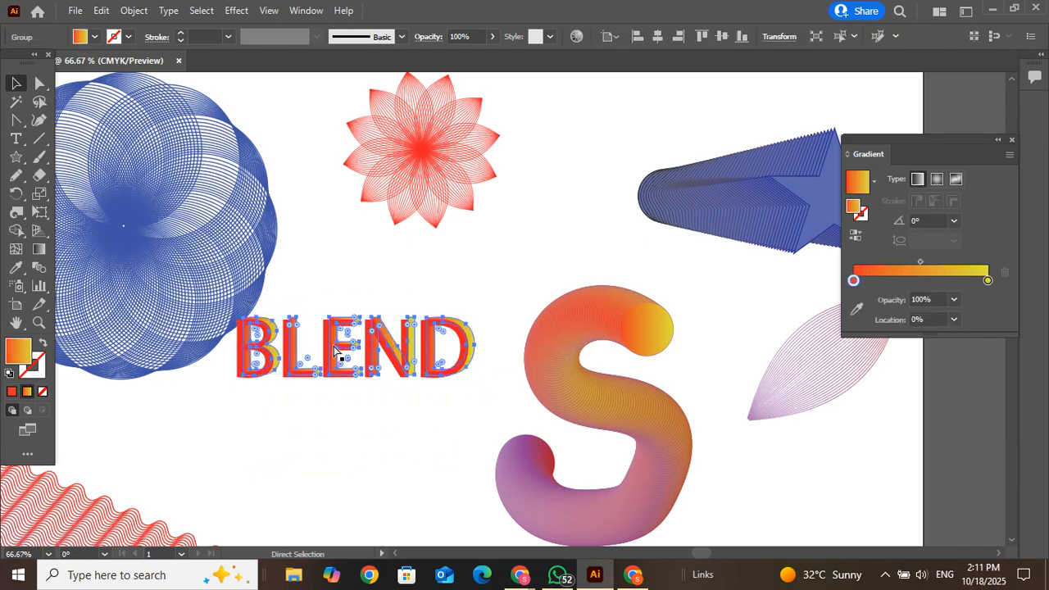
pyautogui.hotkey('ctrl', '=')
pyautogui.hotkey('ctrl', '=')
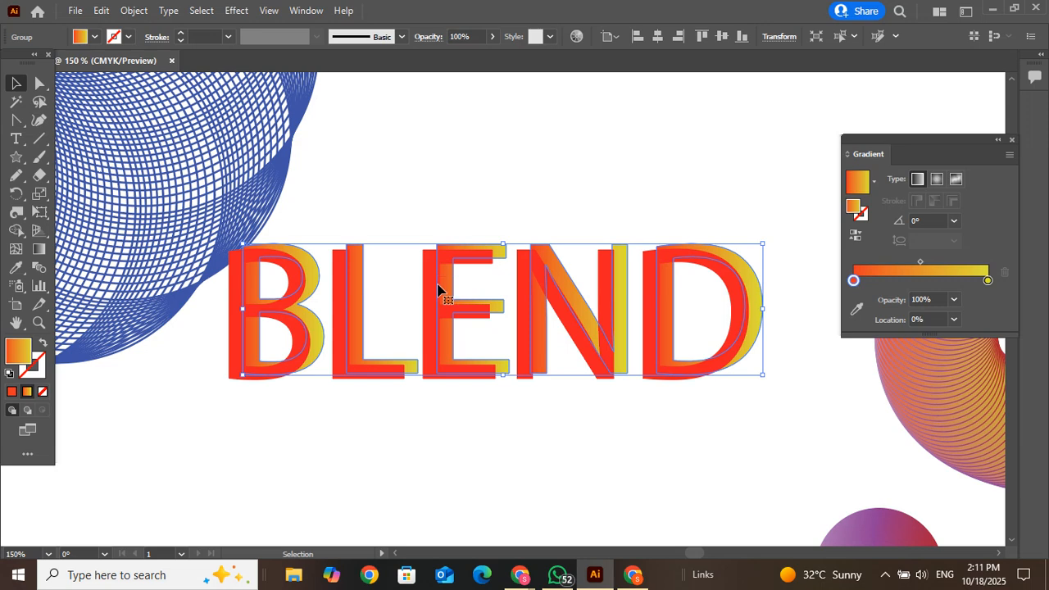
pyautogui.hotkey('ctrl', 'shift', 'a')
pyautogui.moveTo(435, 303); pyautogui.dragTo(420, 409)
# Send the red BLEND backward, place the gradient copy just below, and select both.
pyautogui.click(467, 317)
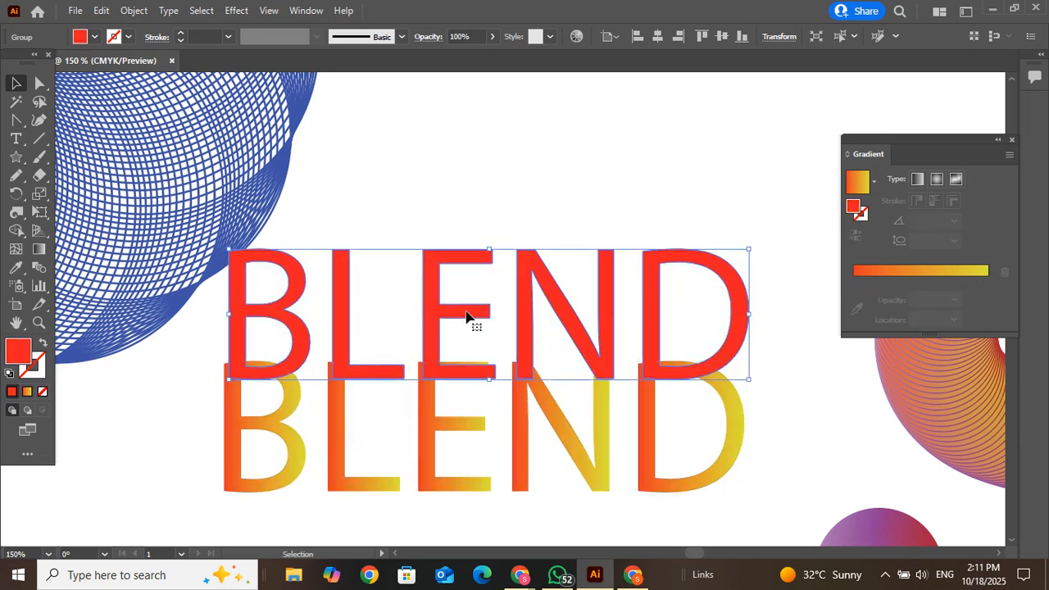
pyautogui.hotkey('ctrl', '[')
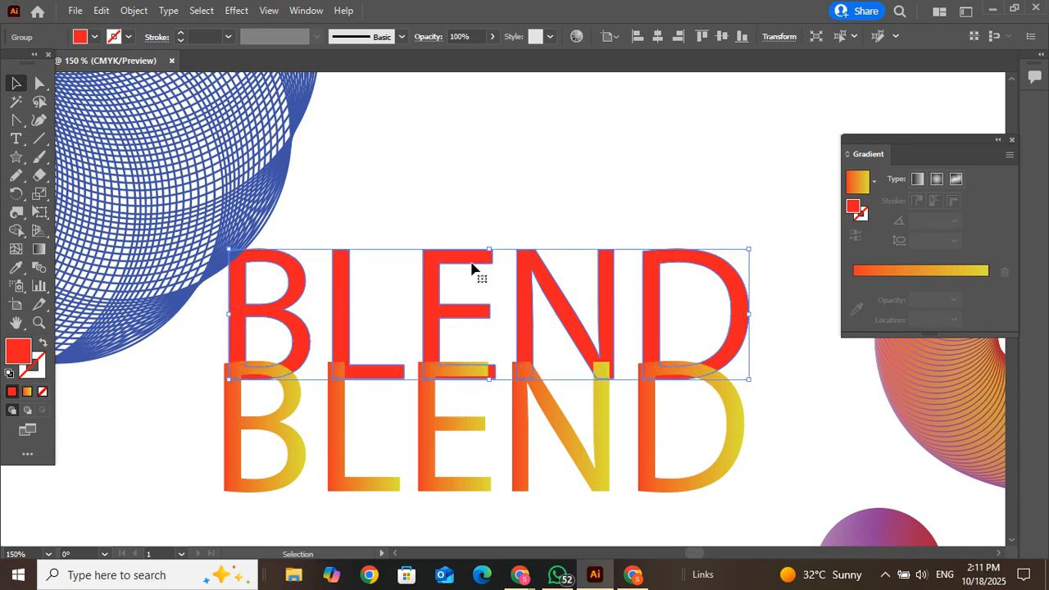
pyautogui.click(479, 211)
pyautogui.moveTo(518, 433); pyautogui.dragTo(532, 479)
pyautogui.moveTo(483, 189); pyautogui.dragTo(468, 456)
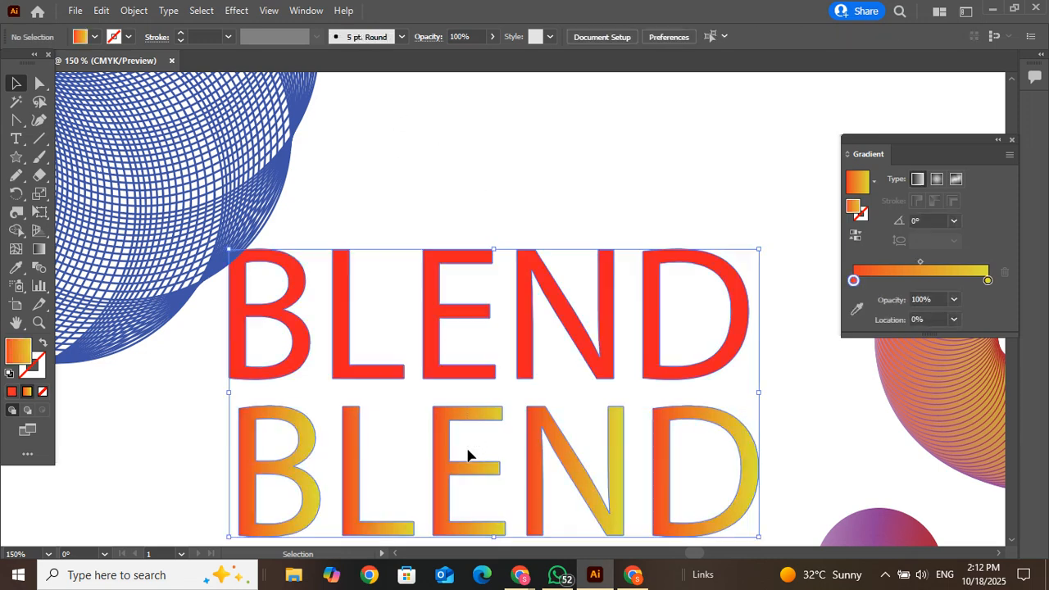
# Blend the two BLEND texts with Object > Blend > Make.
pyautogui.click(133, 10)
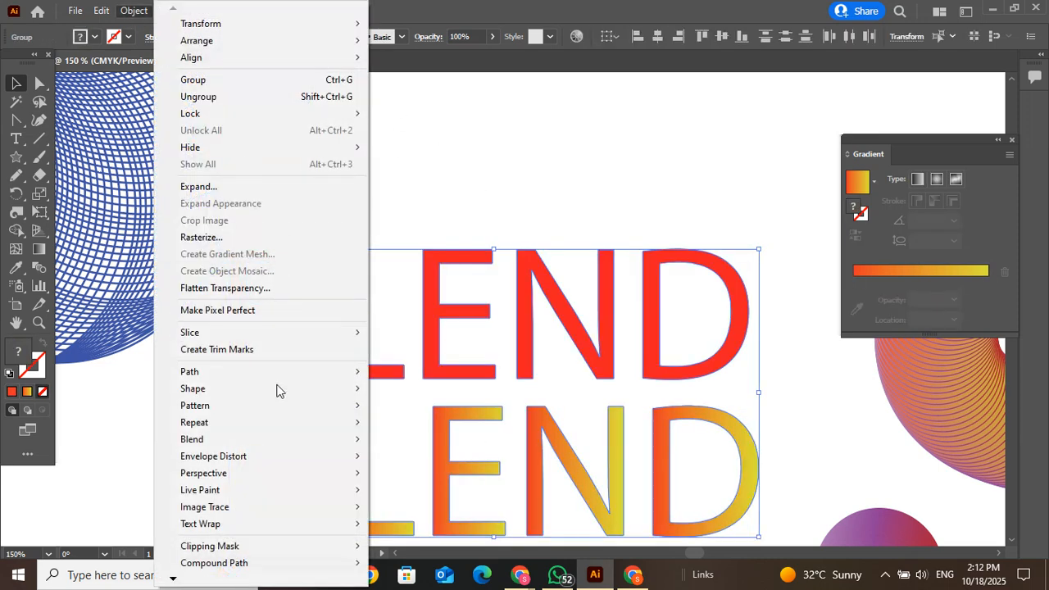
pyautogui.moveTo(255, 447)
pyautogui.click(430, 441)
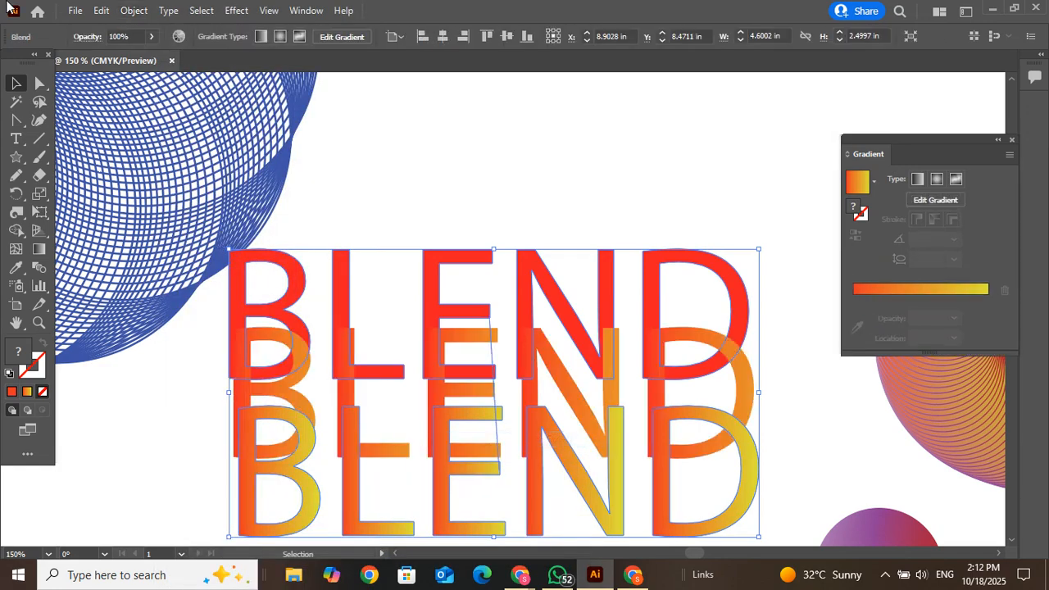
# Set the BLEND blend to Specified Steps 37, then enter the blend to edit its parts.
pyautogui.click(133, 10)
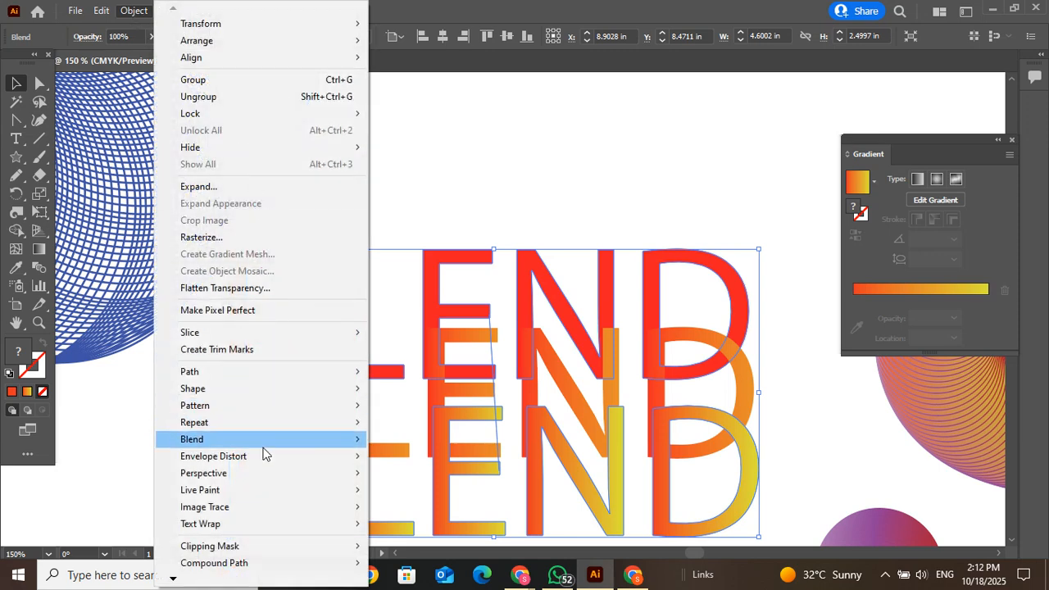
pyautogui.moveTo(265, 442)
pyautogui.click(525, 476)
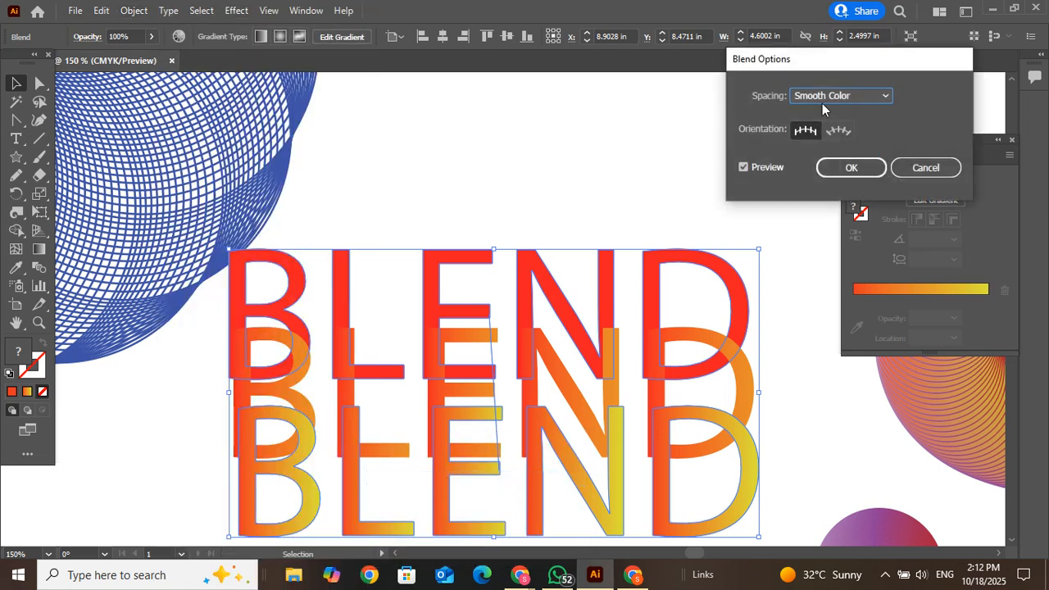
pyautogui.click(837, 101)
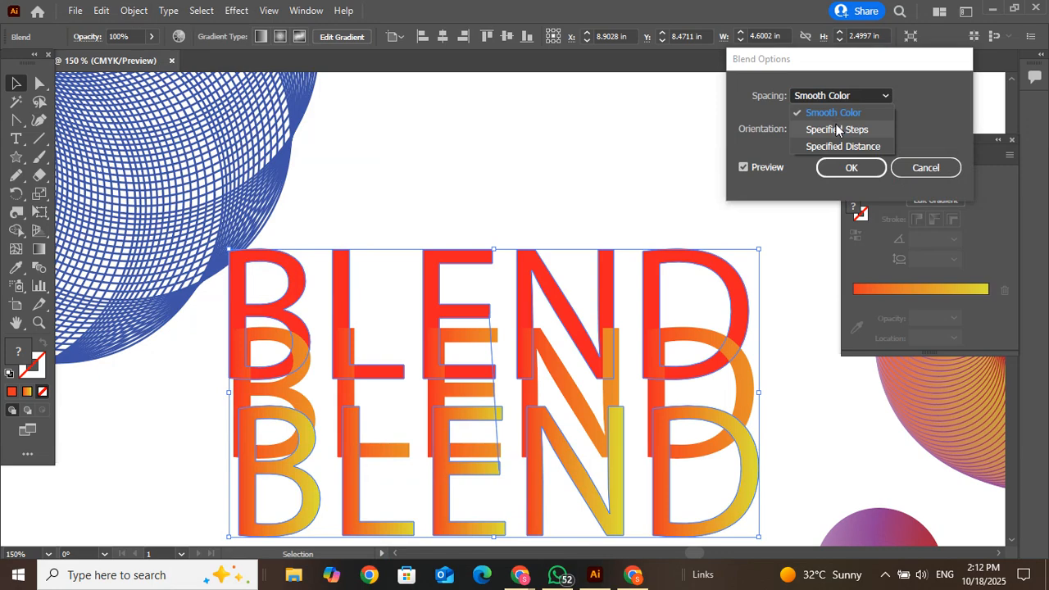
pyautogui.click(836, 124)
pyautogui.write('22')
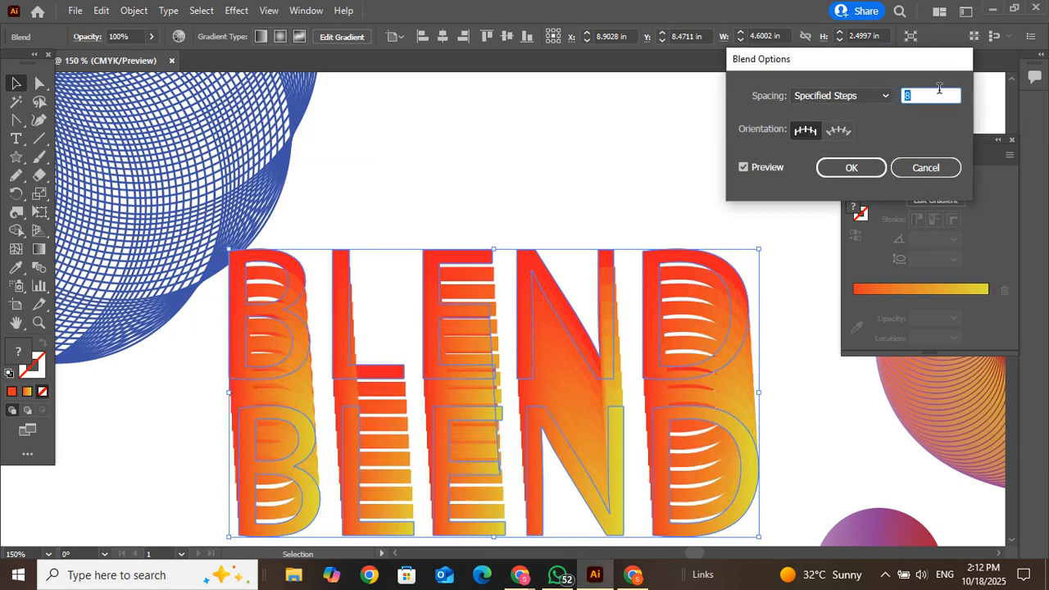
pyautogui.write('37')
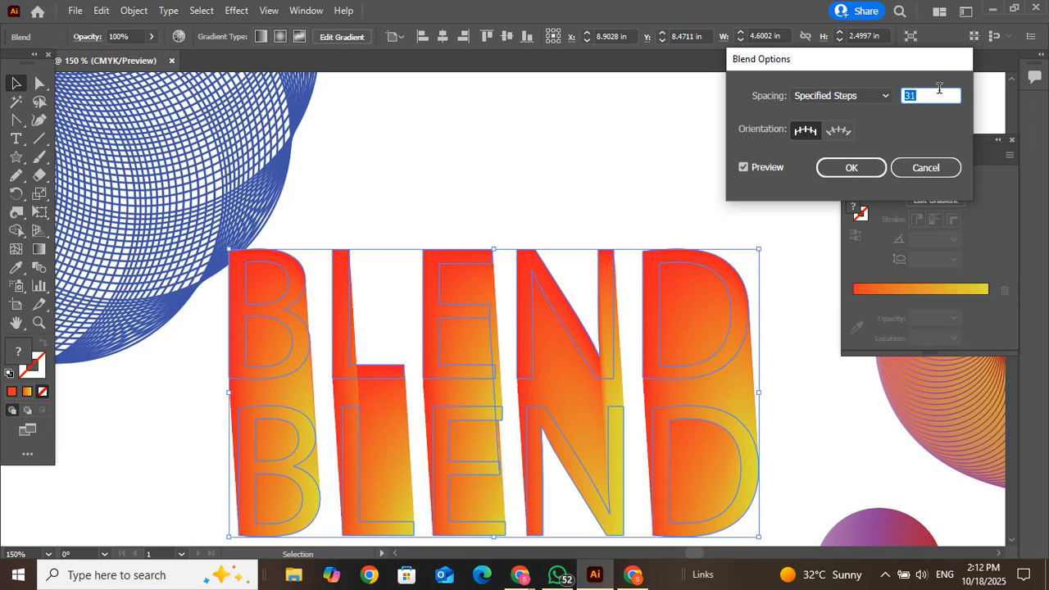
pyautogui.click(852, 167)
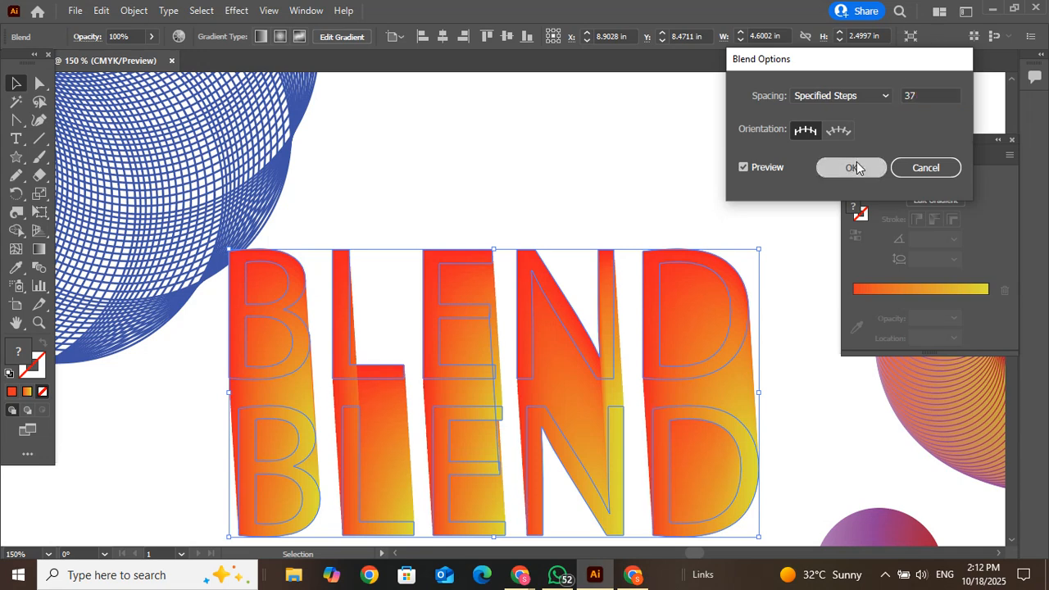
pyautogui.click(685, 189)
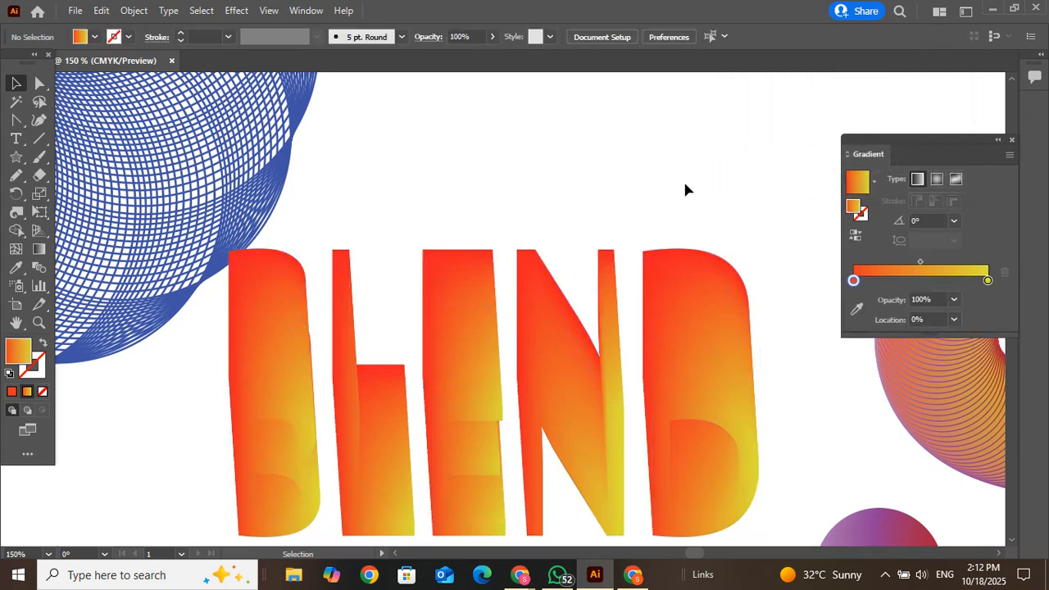
pyautogui.doubleClick(468, 500)
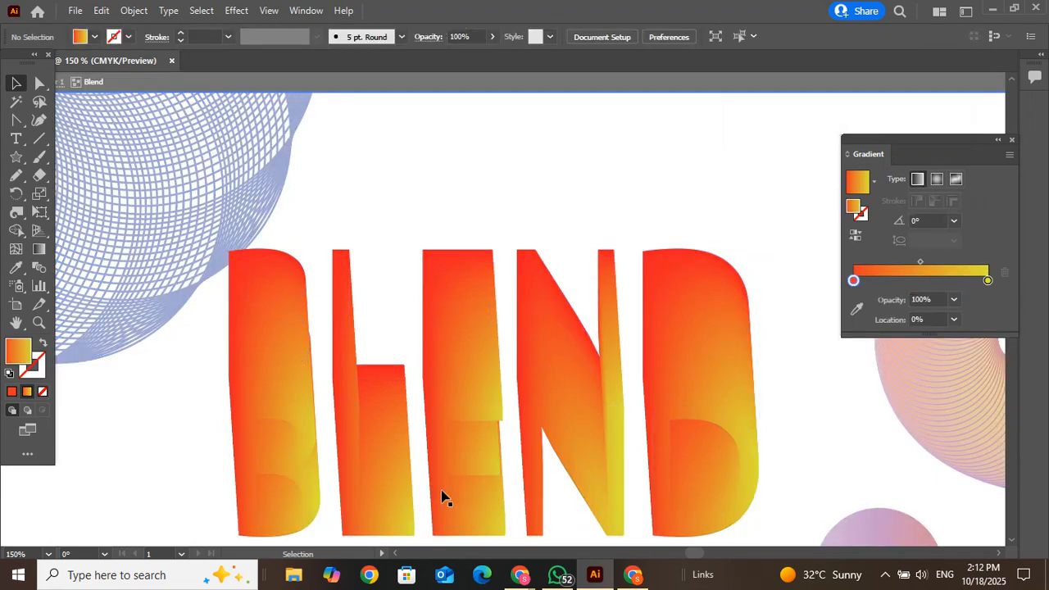
# Give the lower BLEND outline group a red stroke and exit the blend.
pyautogui.click(443, 502)
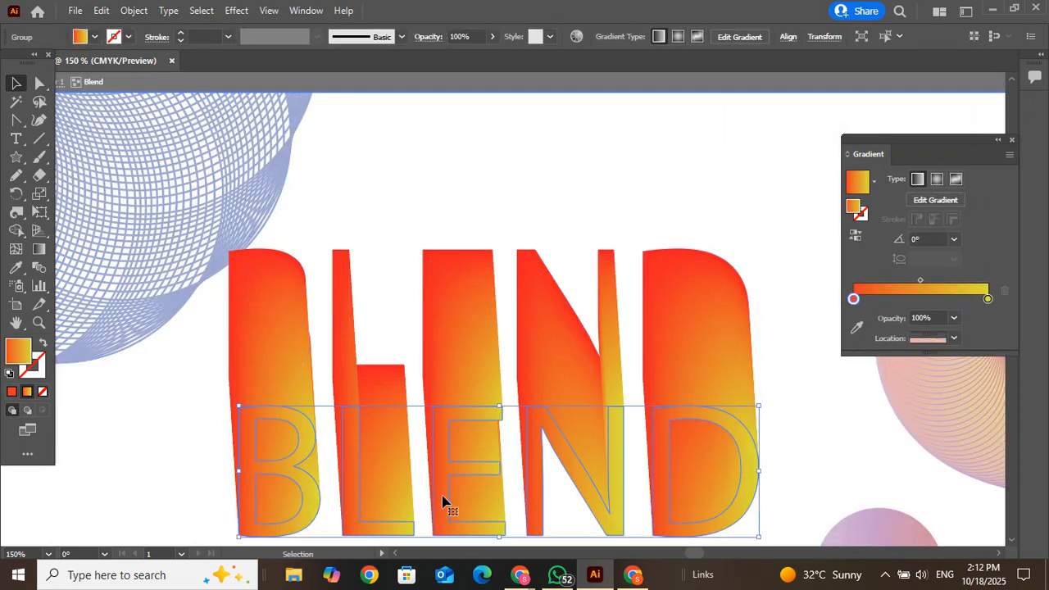
pyautogui.click(28, 391)
pyautogui.click(13, 393)
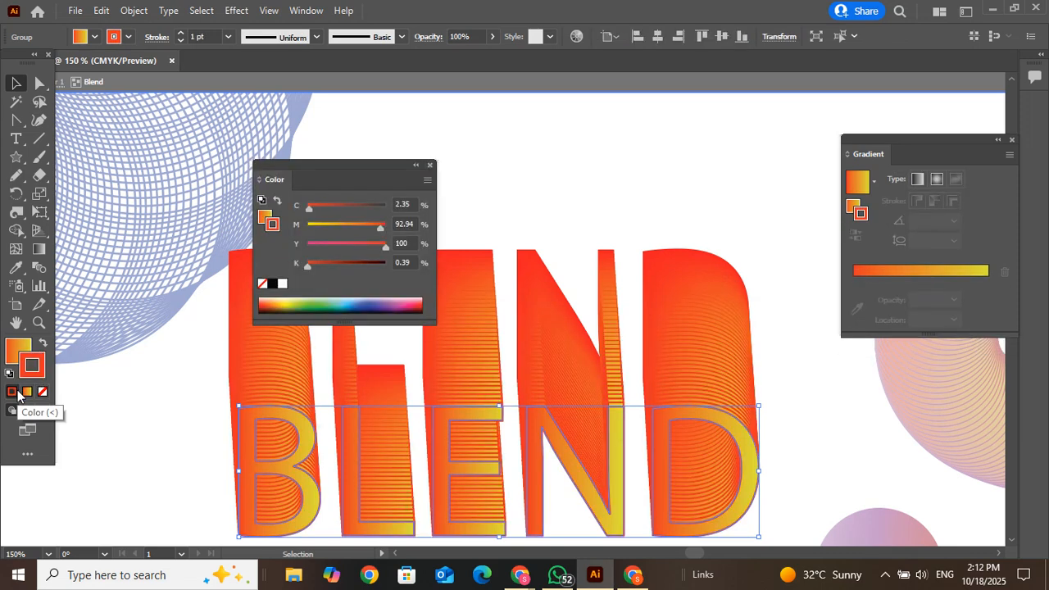
pyautogui.doubleClick(164, 426)
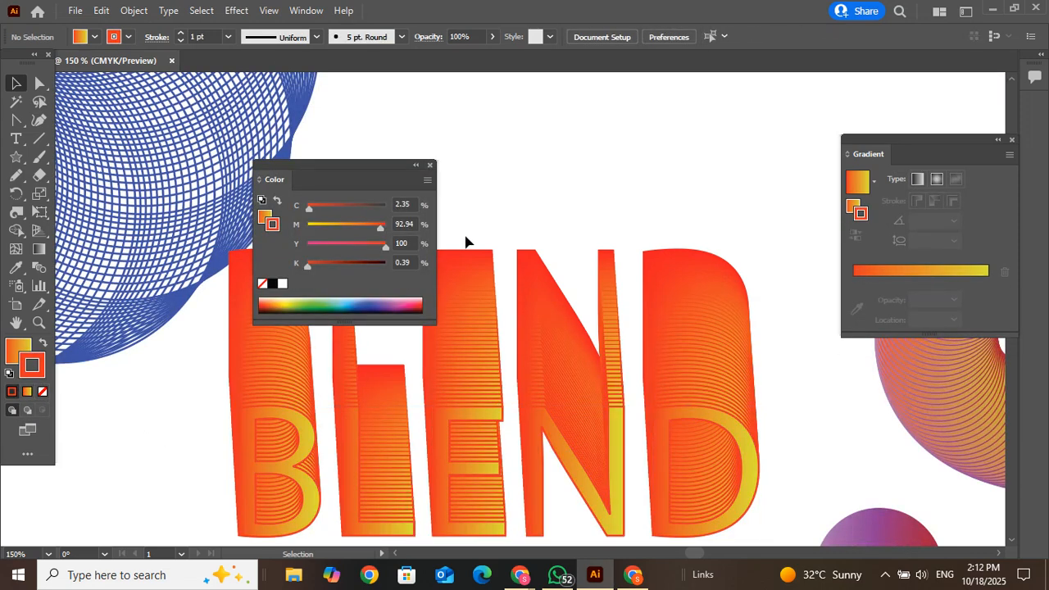
pyautogui.click(431, 165)
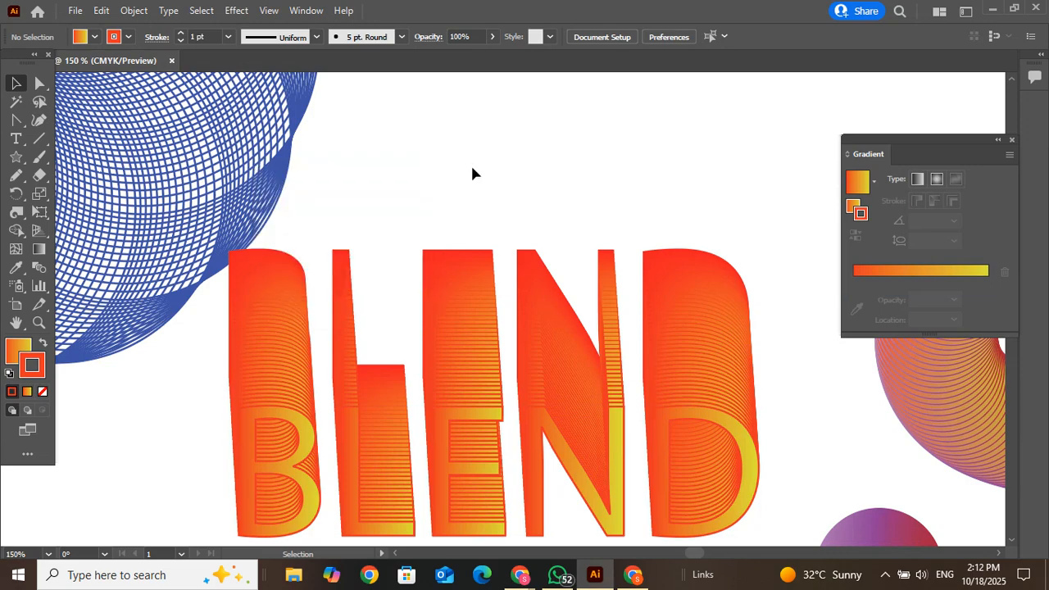
# Change the BLEND blend to 200 specified steps with Preview on and apply it.
pyautogui.click(440, 426)
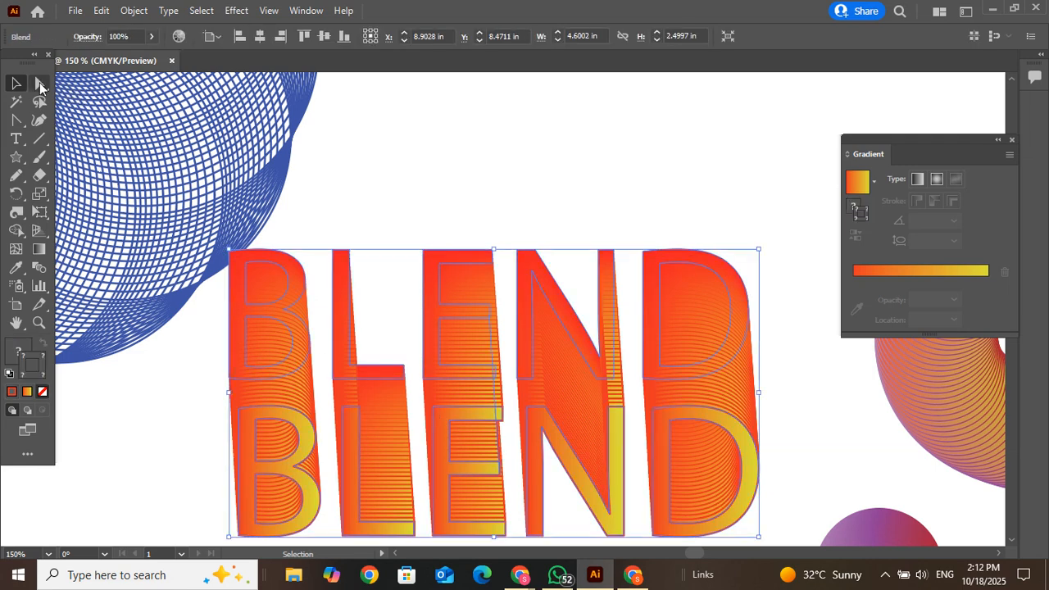
pyautogui.click(39, 83)
pyautogui.click(16, 83)
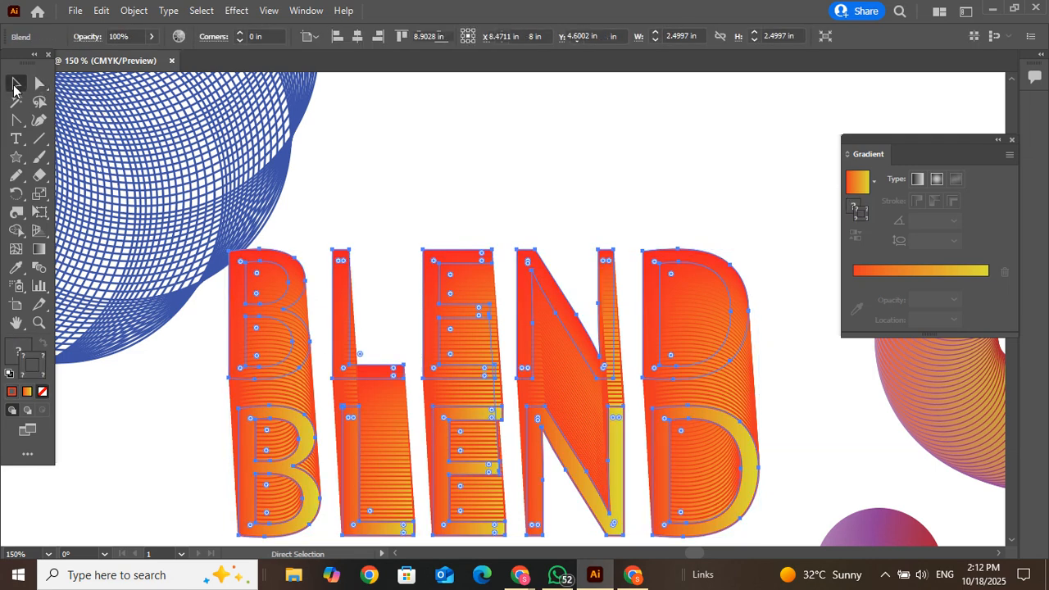
pyautogui.click(134, 11)
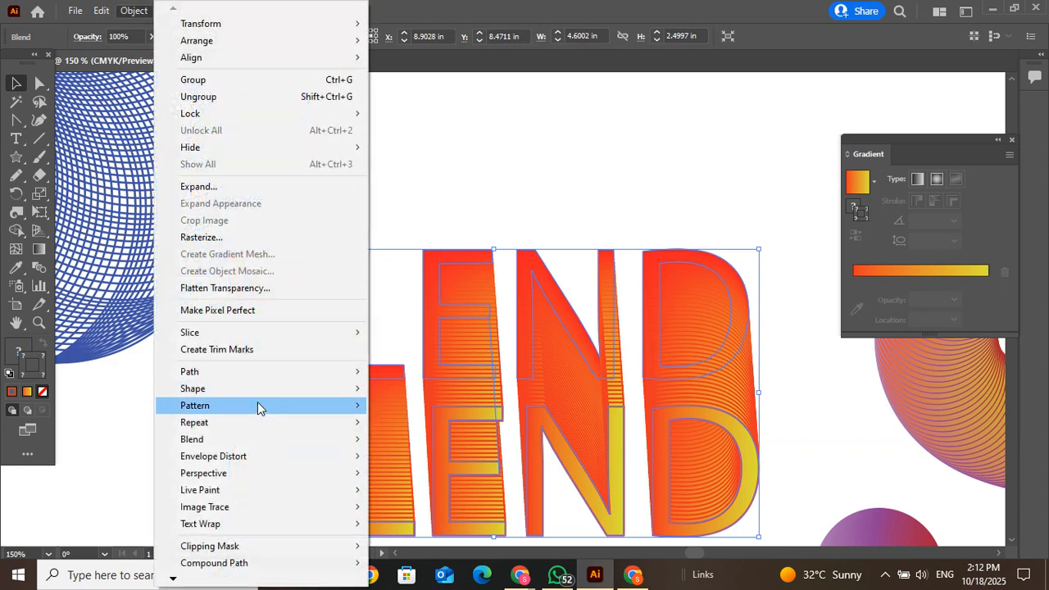
pyautogui.moveTo(257, 447)
pyautogui.click(398, 478)
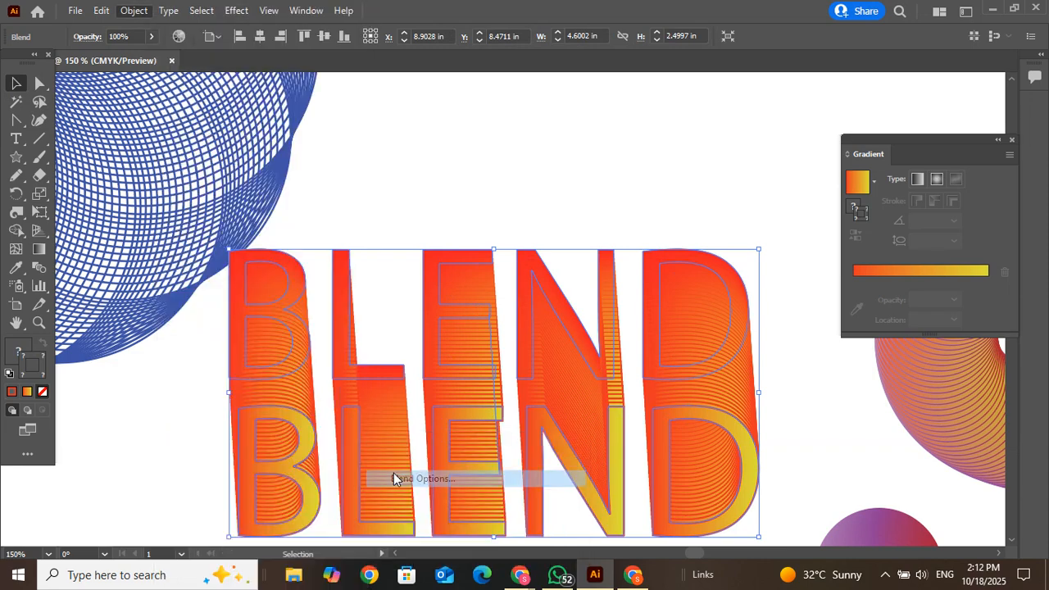
pyautogui.doubleClick(927, 94)
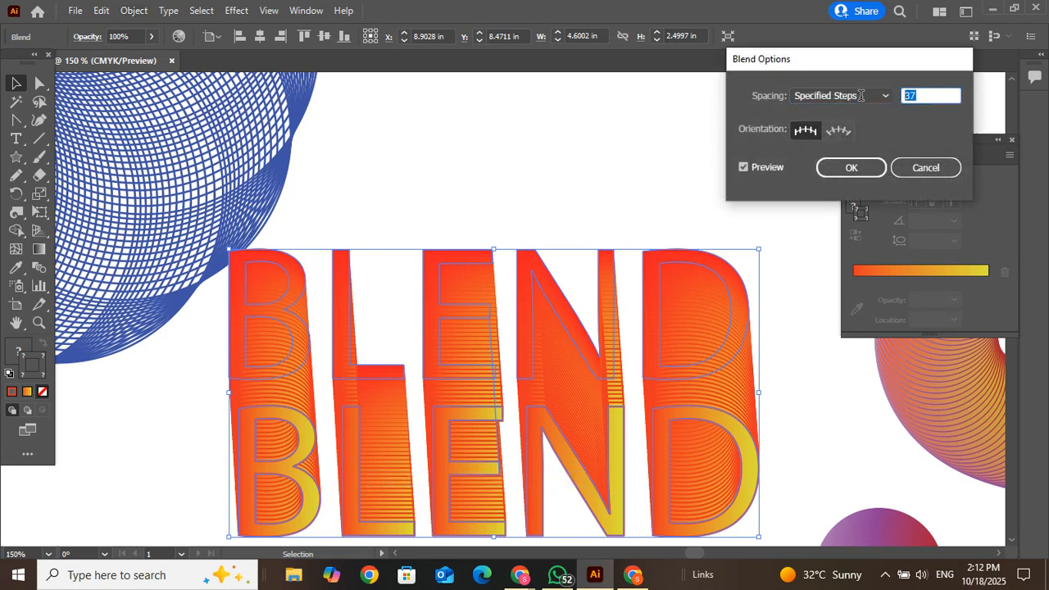
pyautogui.write('200')
pyautogui.click(745, 168)
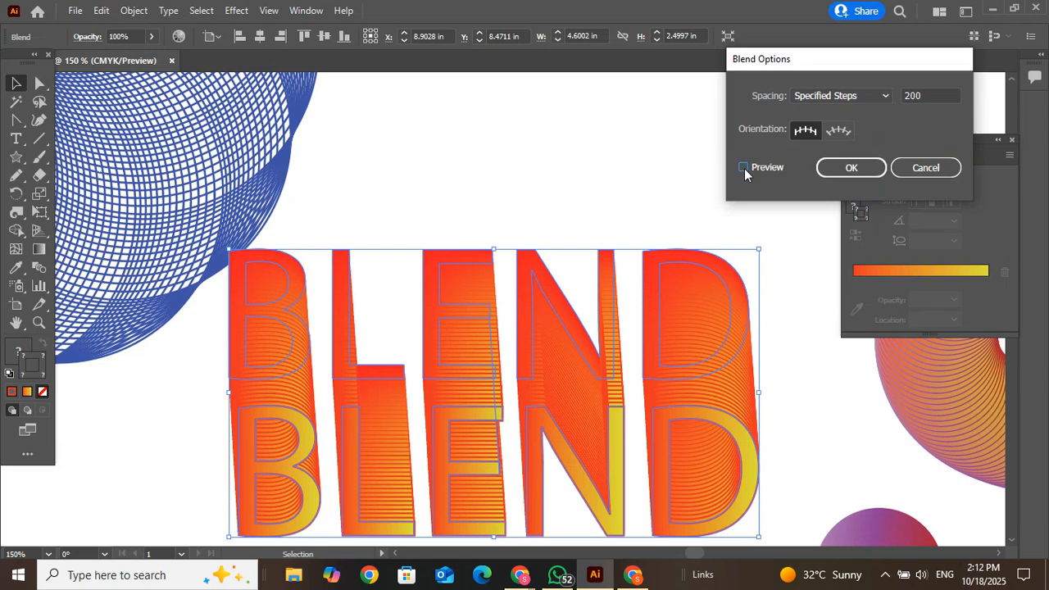
pyautogui.click(744, 168)
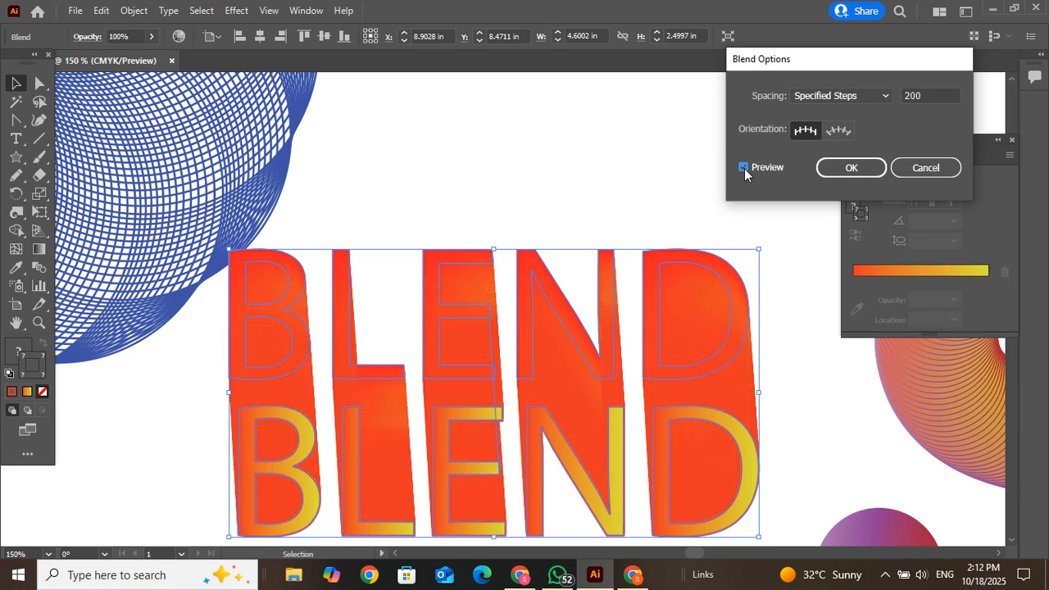
pyautogui.click(876, 171)
pyautogui.click(654, 195)
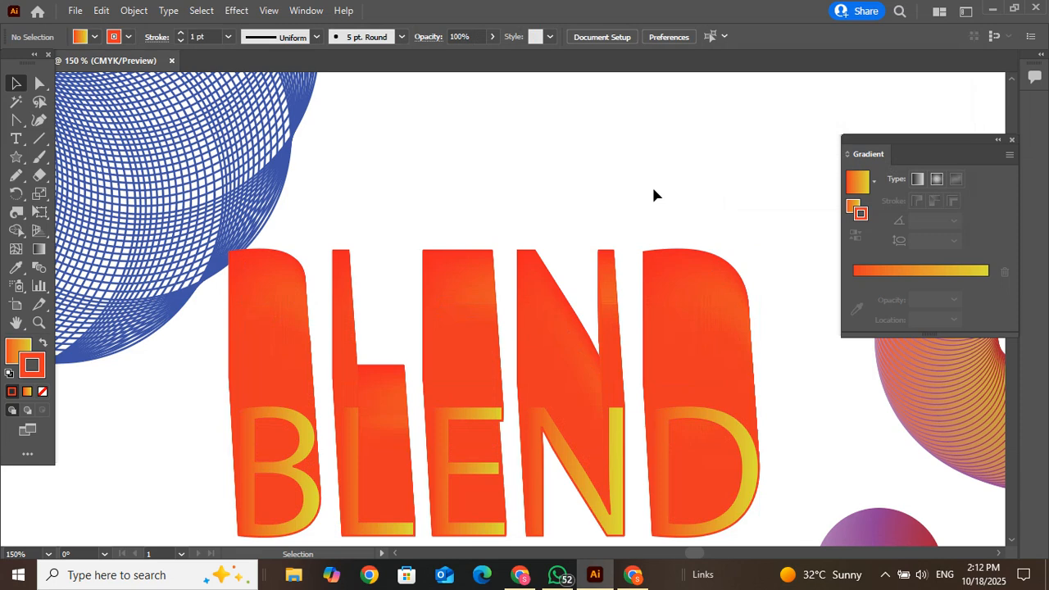
# Select the BLEND blend and move it up on the artboard.
pyautogui.click(361, 456)
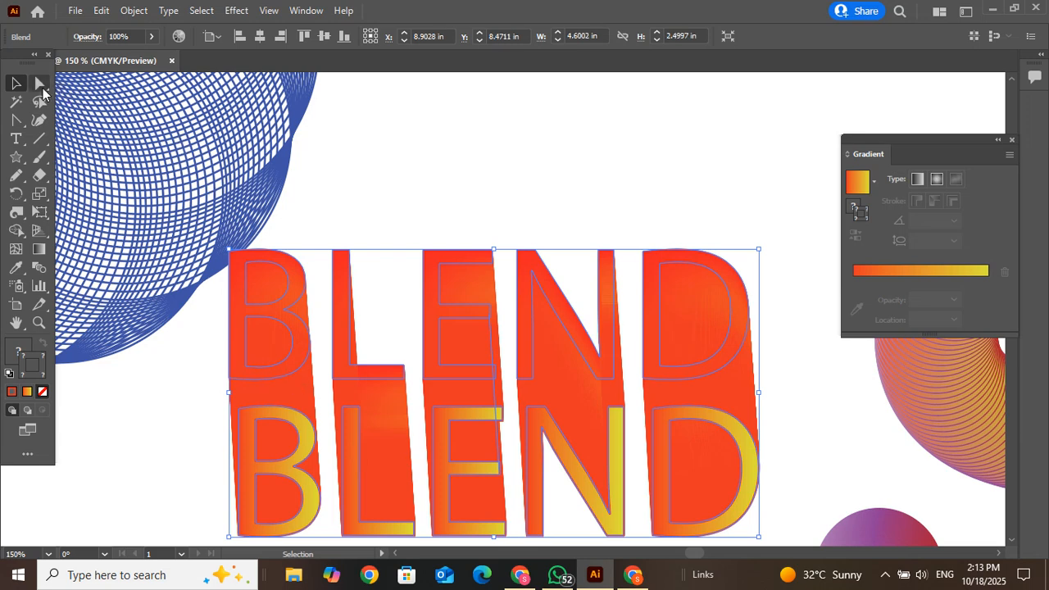
pyautogui.click(41, 85)
pyautogui.click(17, 84)
pyautogui.moveTo(345, 459); pyautogui.dragTo(358, 404)
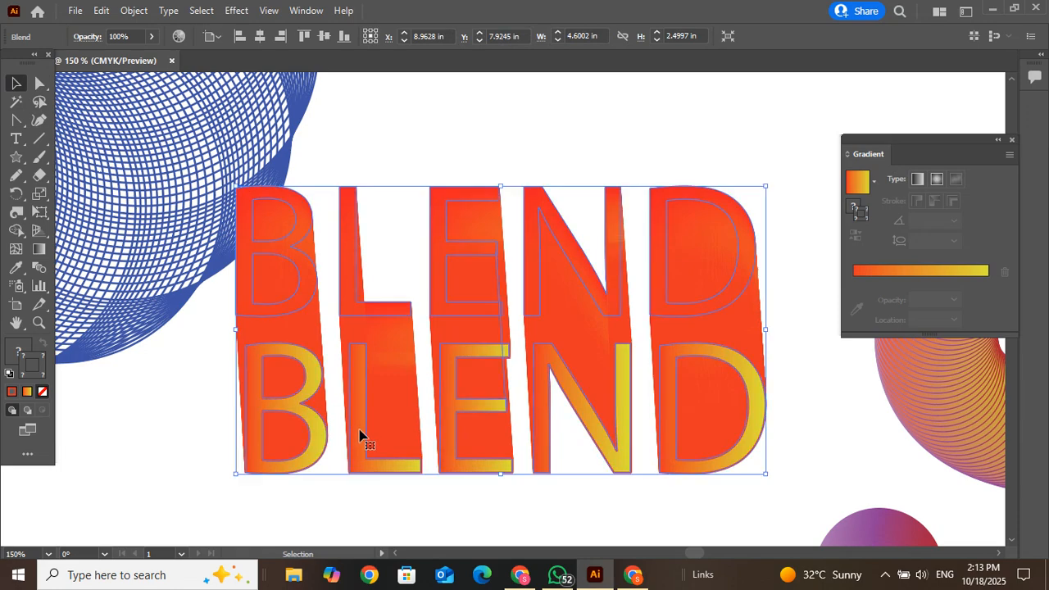
# Offset the front BLEND word inside the blend into a diagonal extrusion, then edit its stroke colour.
pyautogui.doubleClick(359, 435)
pyautogui.click(360, 435)
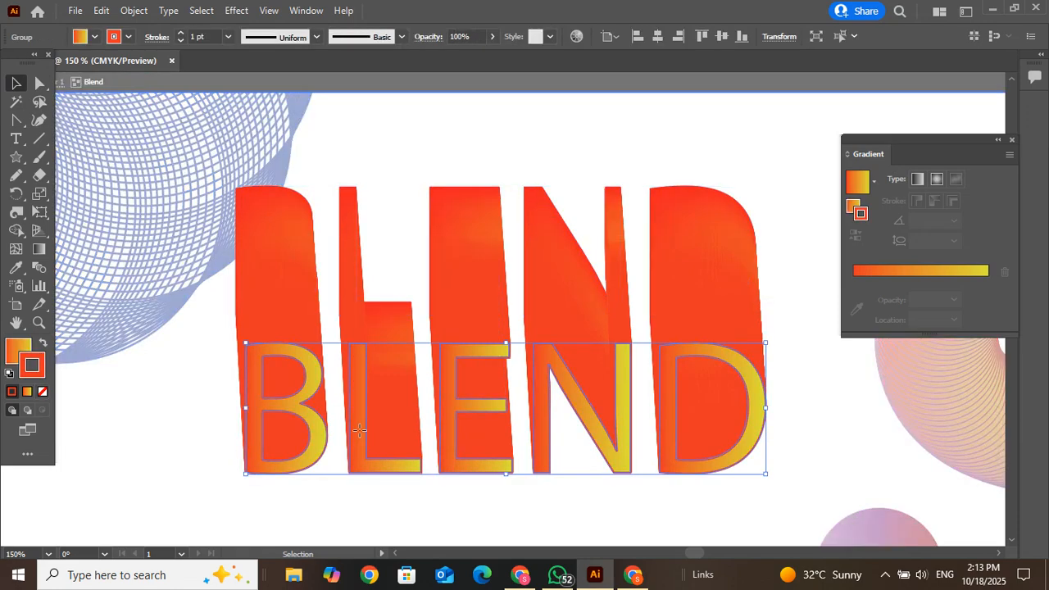
pyautogui.moveTo(359, 434); pyautogui.dragTo(441, 304)
pyautogui.moveTo(435, 348); pyautogui.dragTo(435, 322)
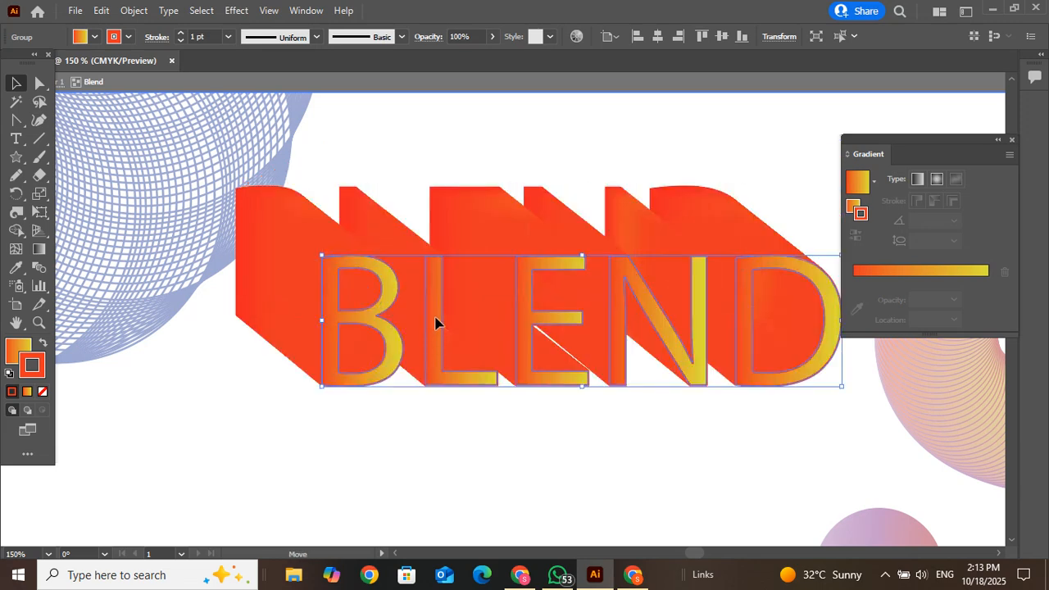
pyautogui.moveTo(439, 226); pyautogui.dragTo(445, 197)
pyautogui.click(447, 410)
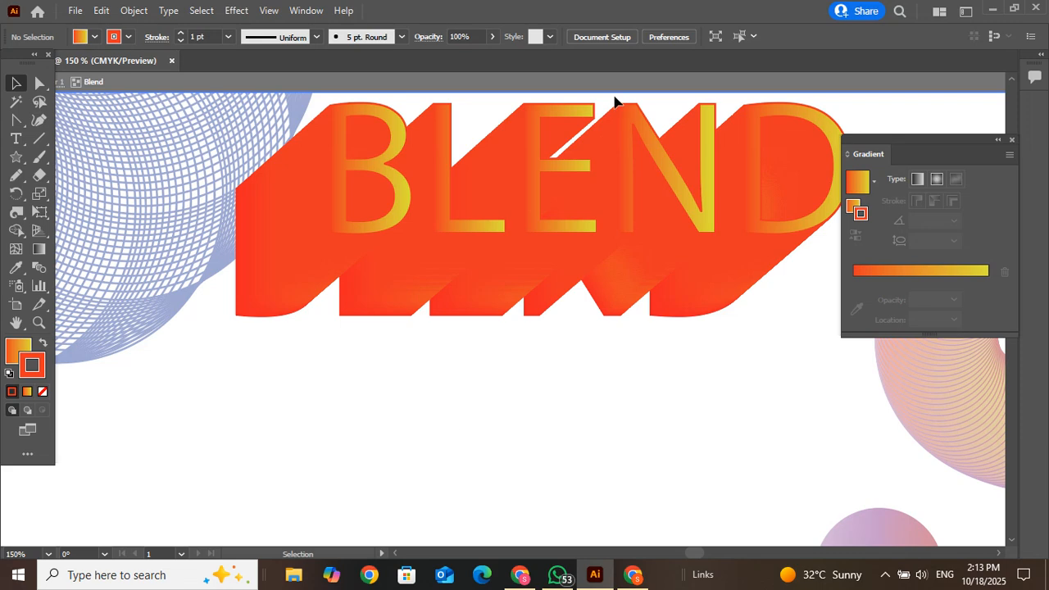
pyautogui.click(537, 154)
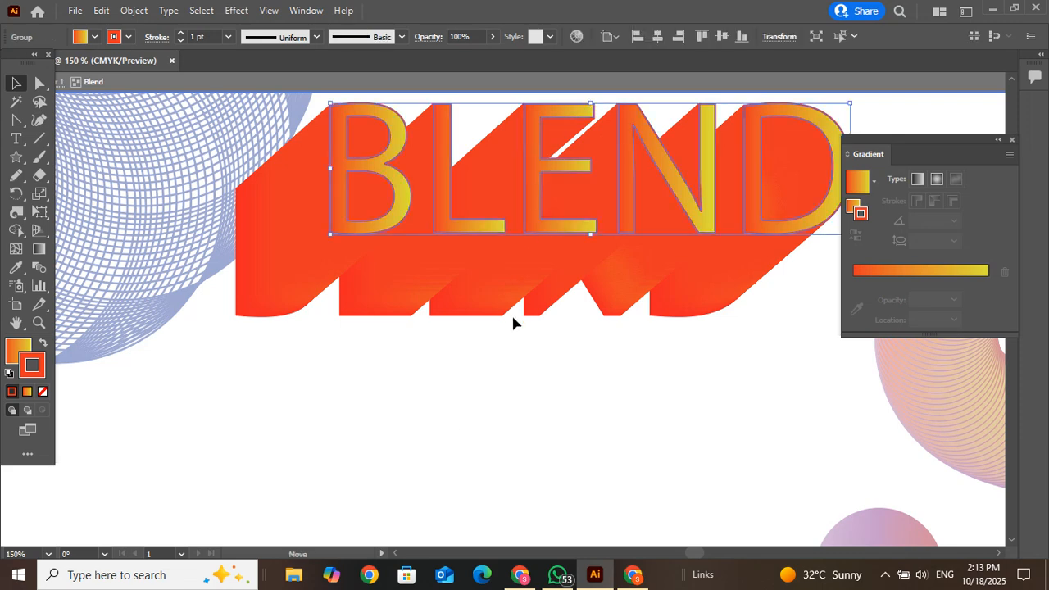
pyautogui.moveTo(513, 318); pyautogui.dragTo(512, 330)
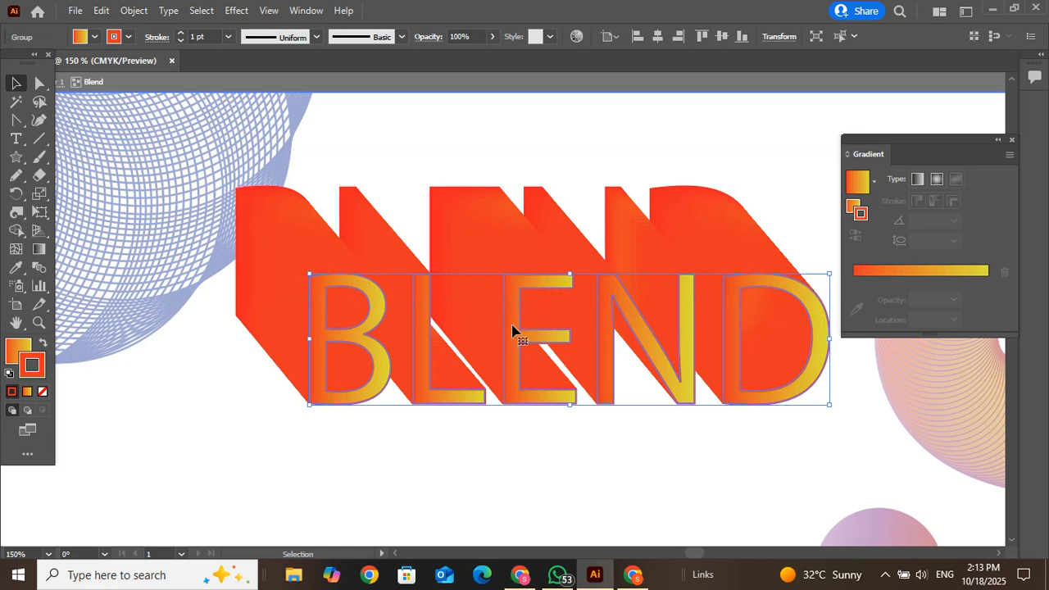
pyautogui.doubleClick(41, 368)
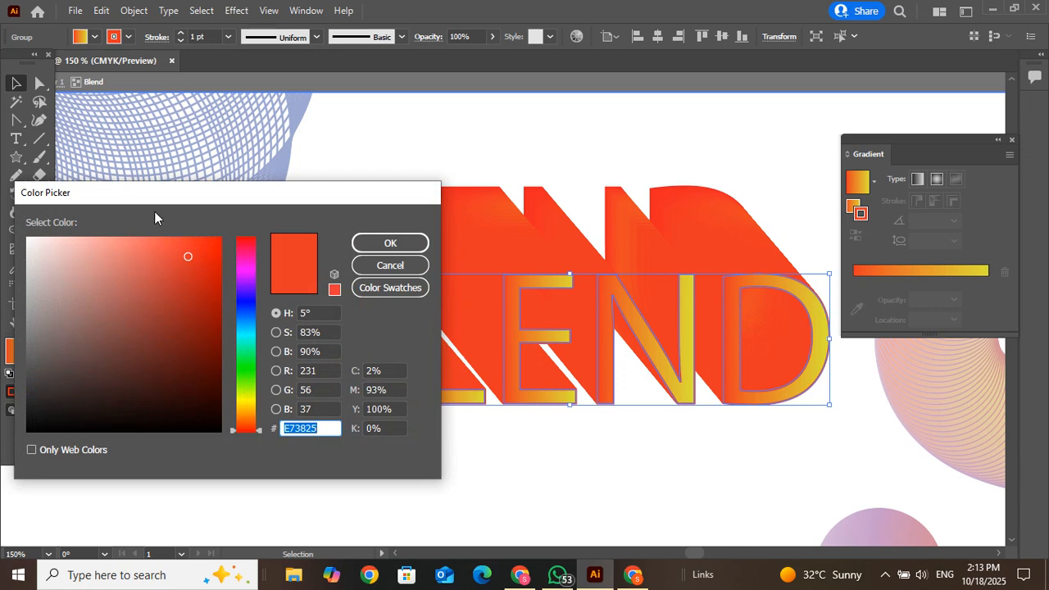
# Colour the BLEND extrusion dark grey 333232, deselect, and fit the artboard in view.
pyautogui.click(49, 411)
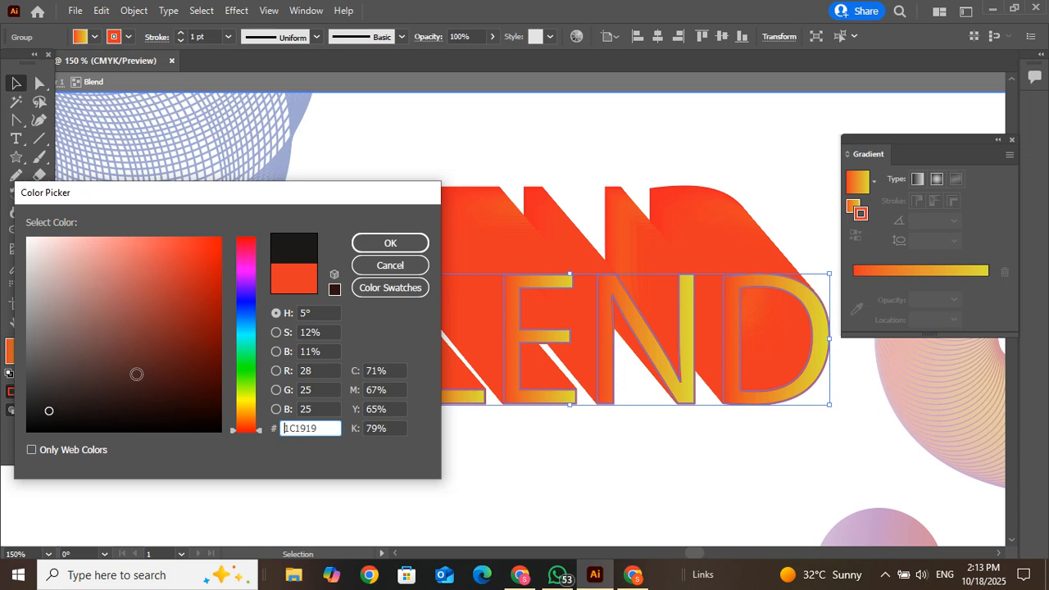
pyautogui.click(29, 392)
pyautogui.click(385, 245)
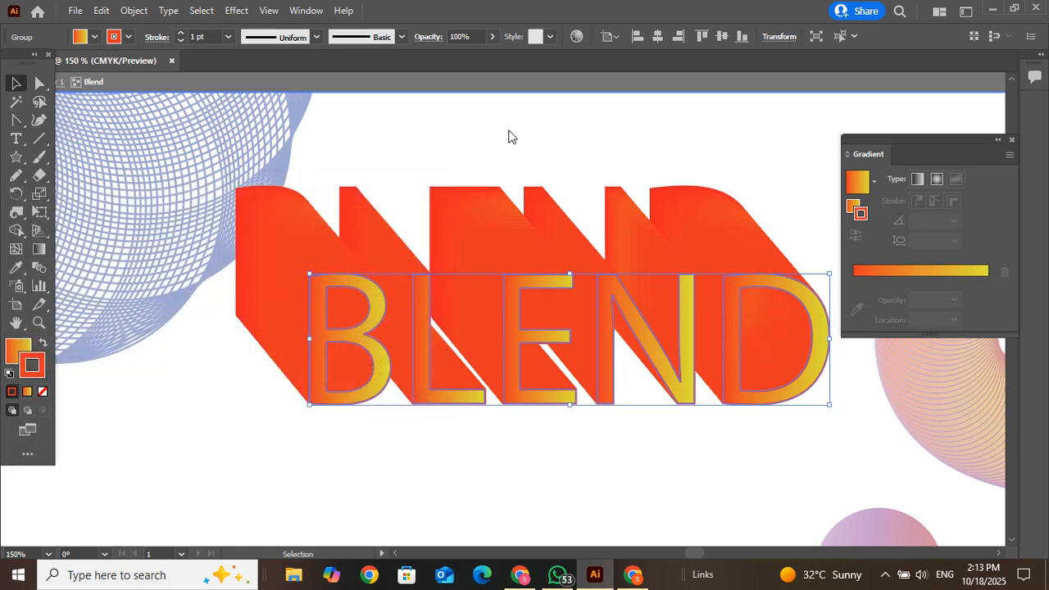
pyautogui.click(509, 137)
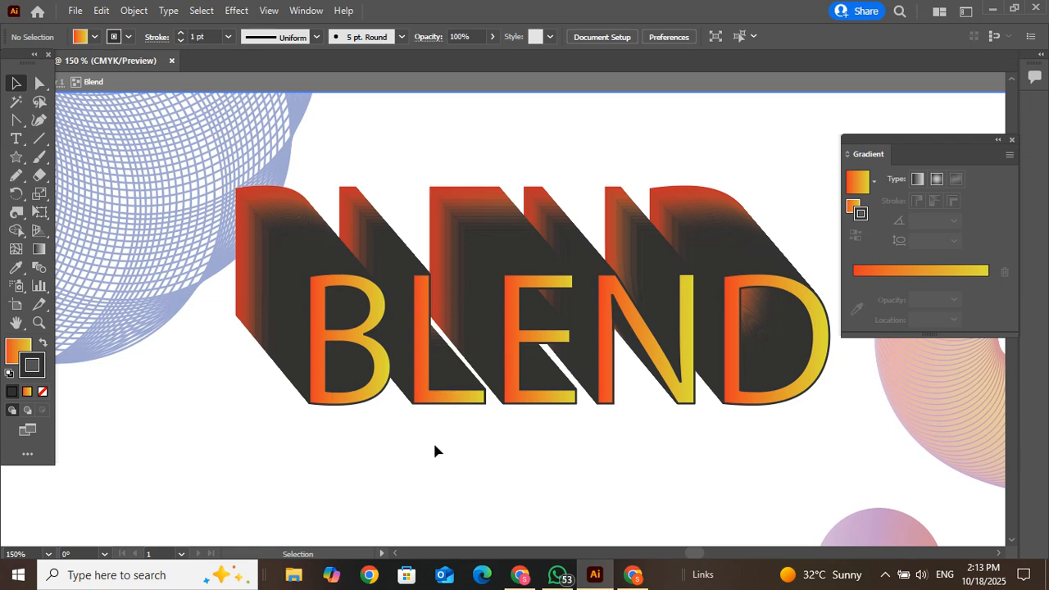
pyautogui.hotkey('ctrl', '0')
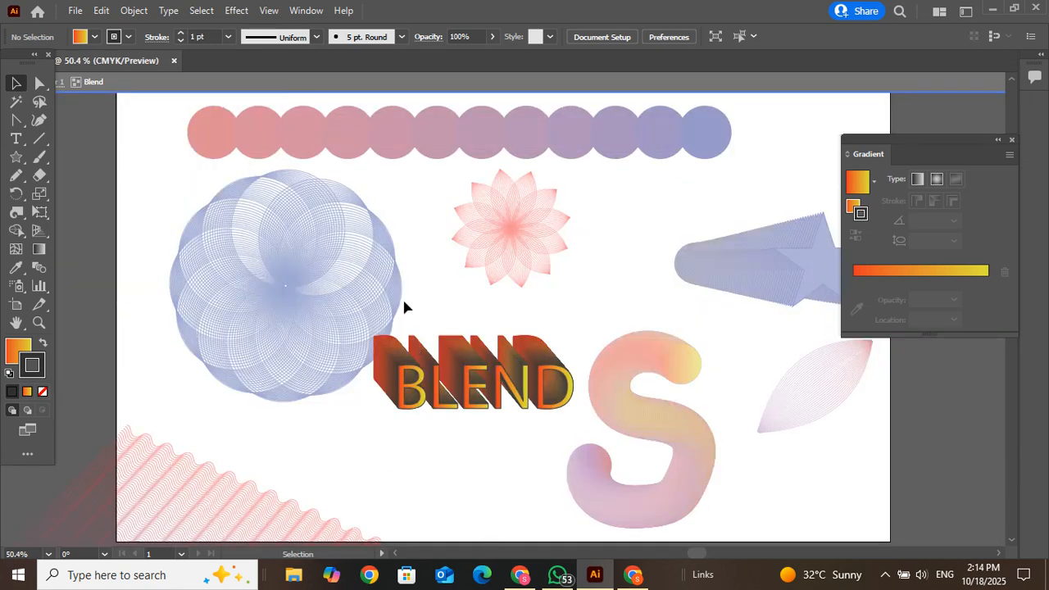
# Move the front BLEND word up and right so the extrusion trails down-left.
pyautogui.moveTo(449, 387); pyautogui.dragTo(452, 425)
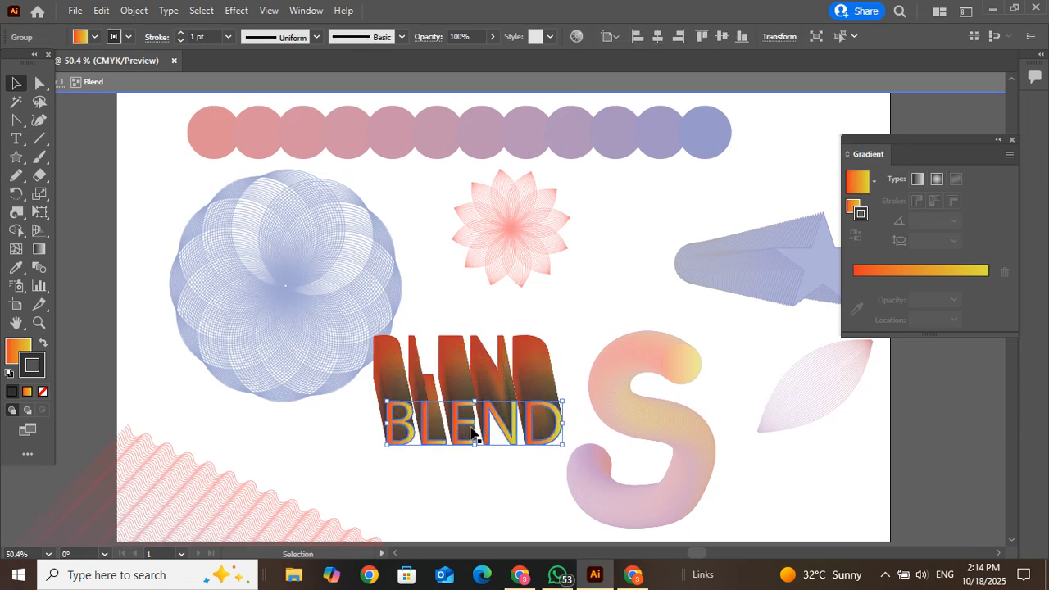
pyautogui.moveTo(483, 399); pyautogui.dragTo(521, 332)
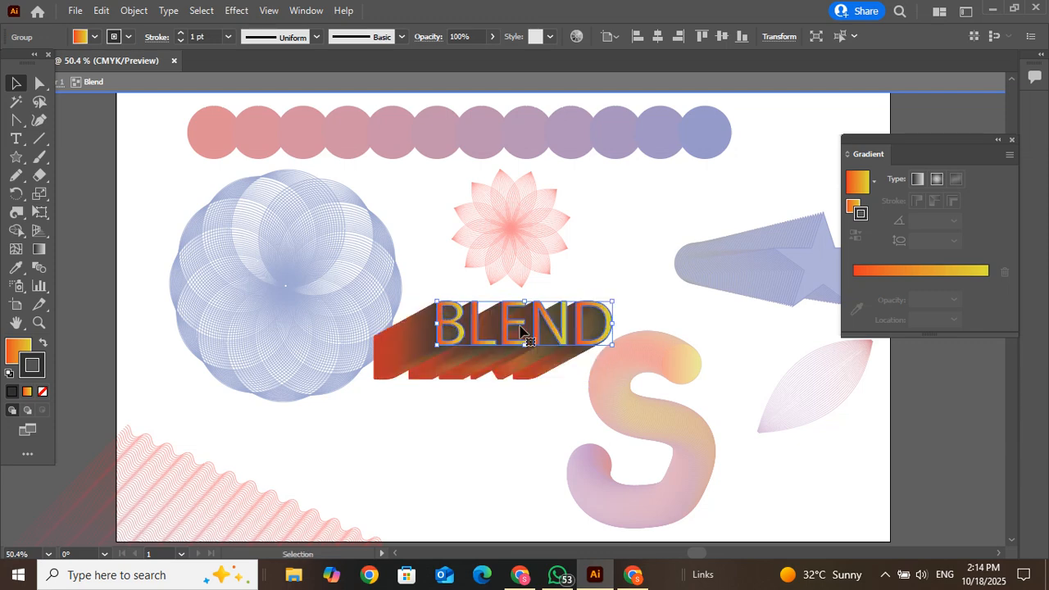
pyautogui.click(474, 451)
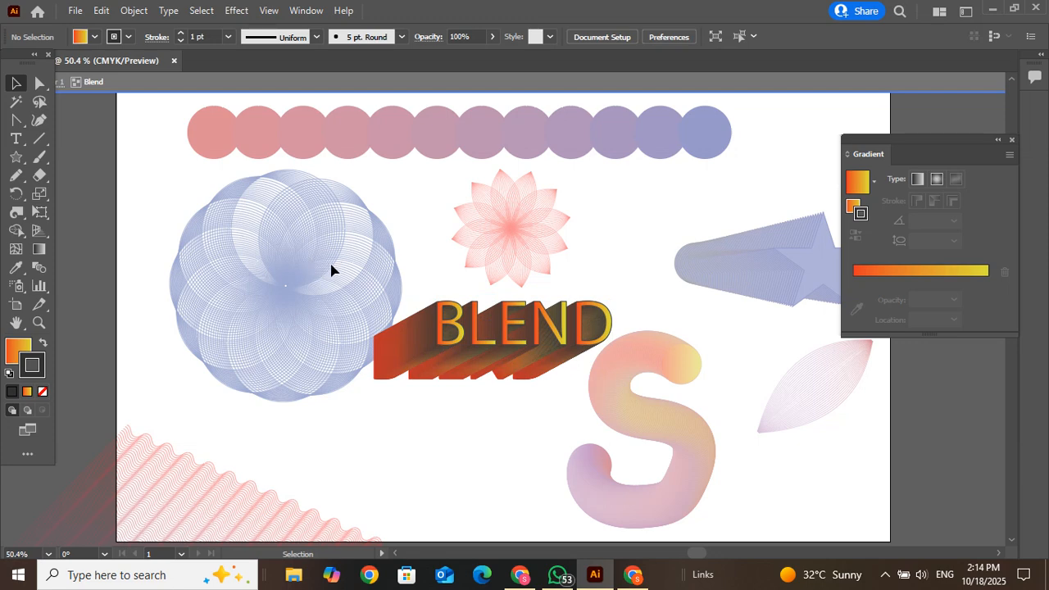
# Exit the blend's isolation mode and switch to the attendance sheet in Chrome.
pyautogui.click(246, 351)
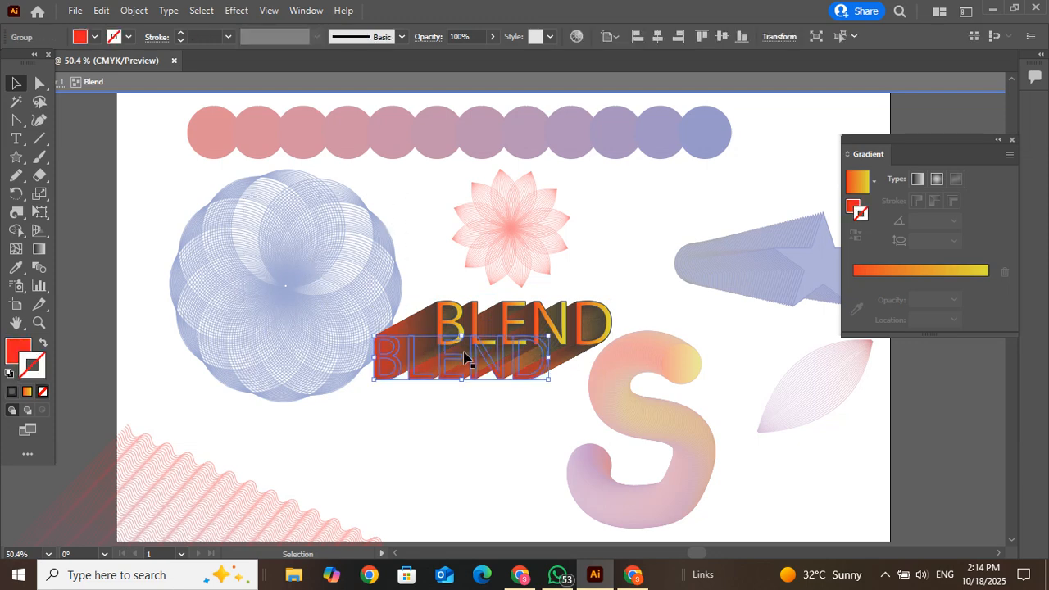
pyautogui.doubleClick(460, 285)
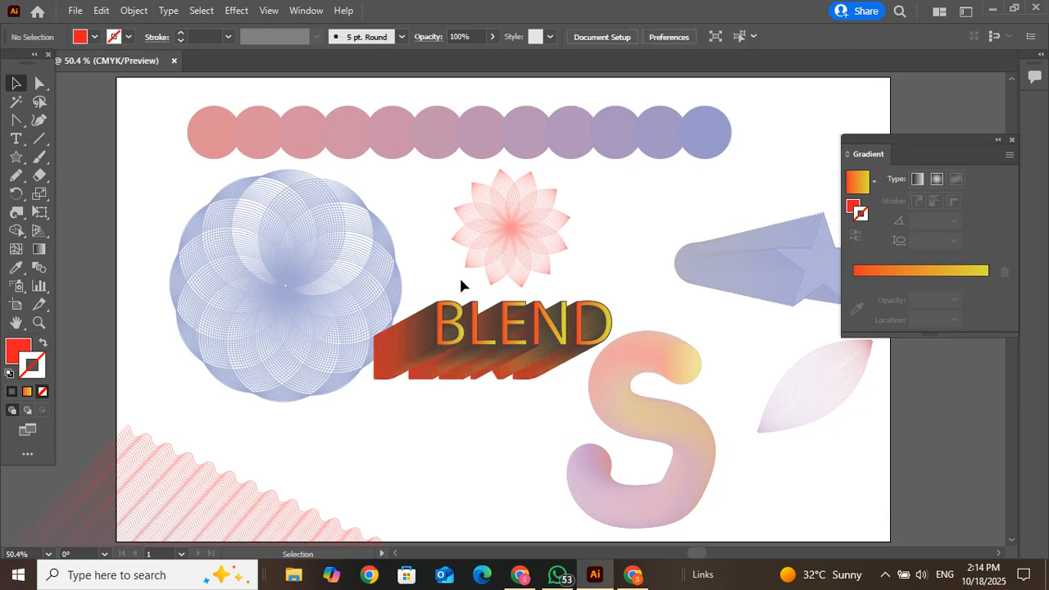
pyautogui.click(623, 399)
pyautogui.click(492, 458)
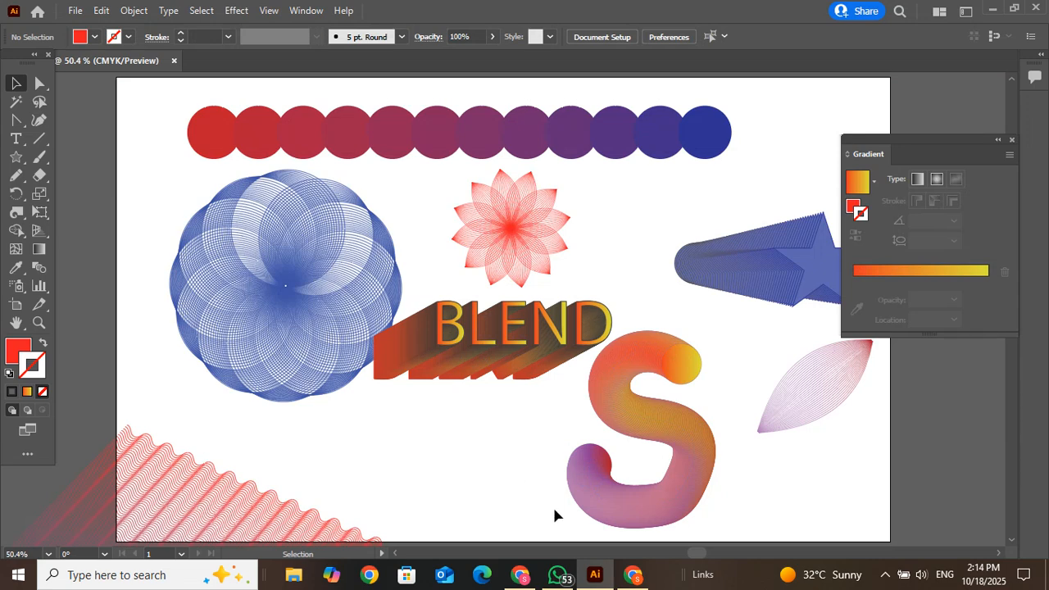
pyautogui.click(632, 574)
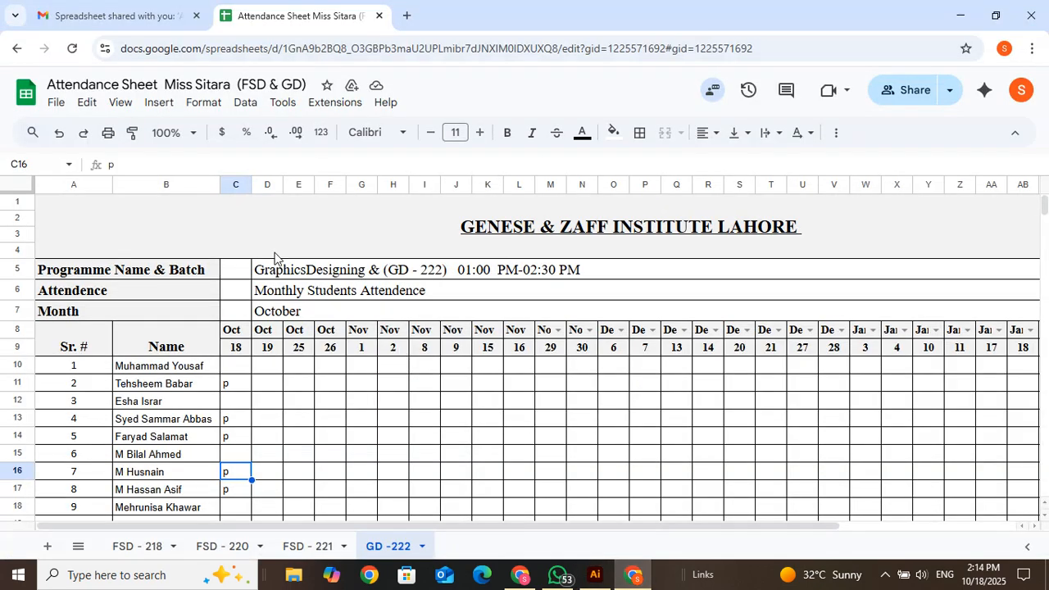
# Search Google Images for 'BLEND TOOL 3D DESIGN' in a new tab.
pyautogui.click(406, 15)
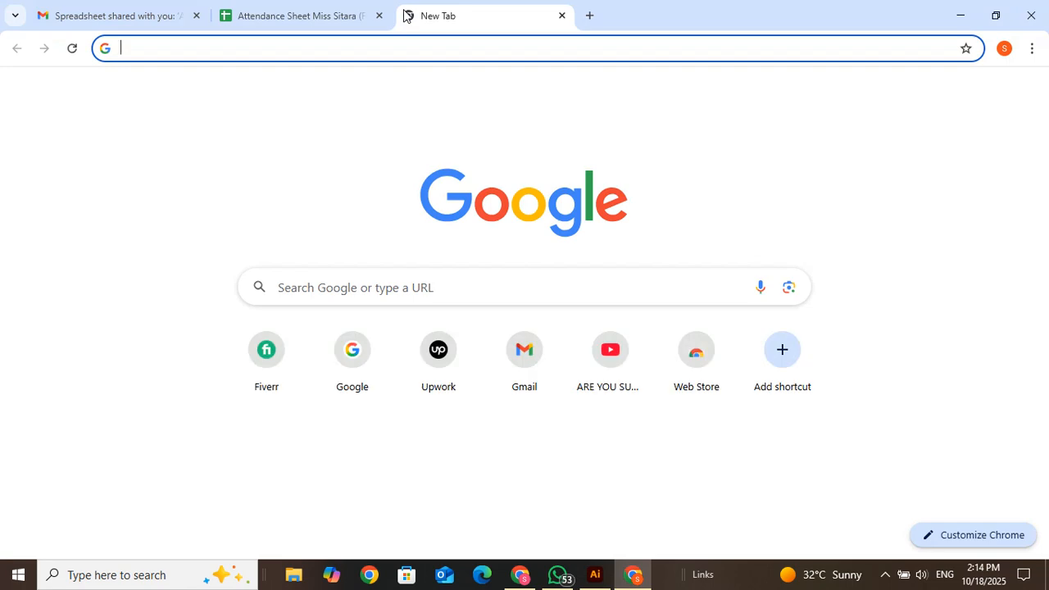
pyautogui.write('go')
pyautogui.press('Return')
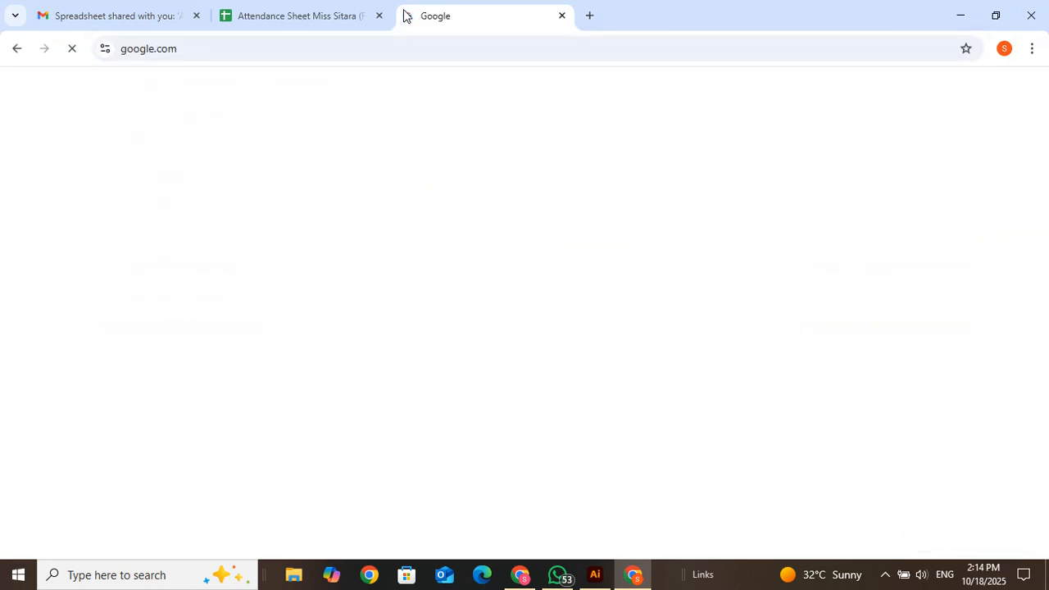
pyautogui.write('BLE')
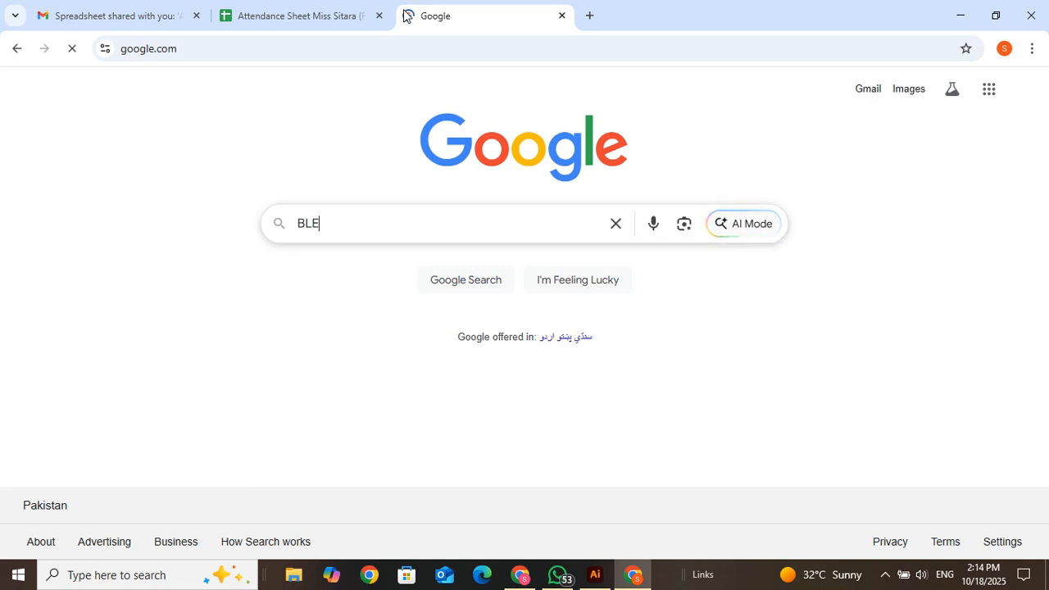
pyautogui.write('ND TOOL ')
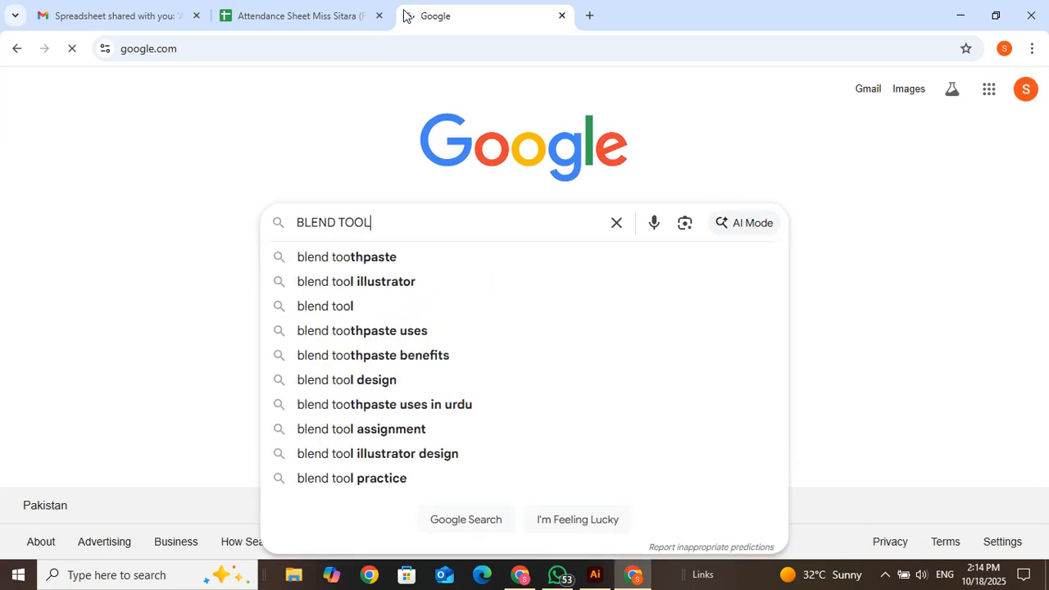
pyautogui.write('3')
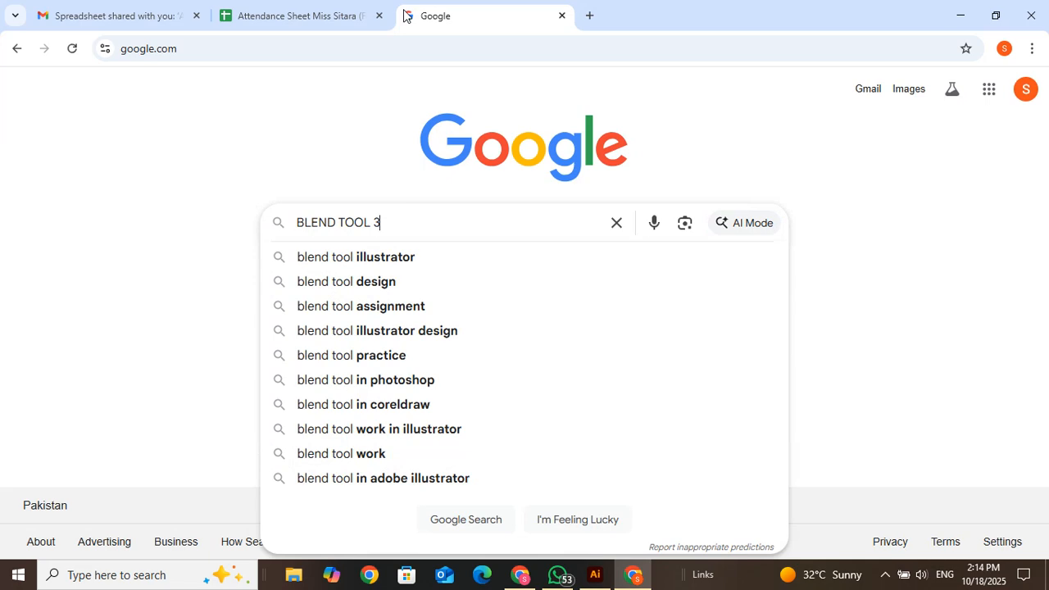
pyautogui.write('D DESIGN')
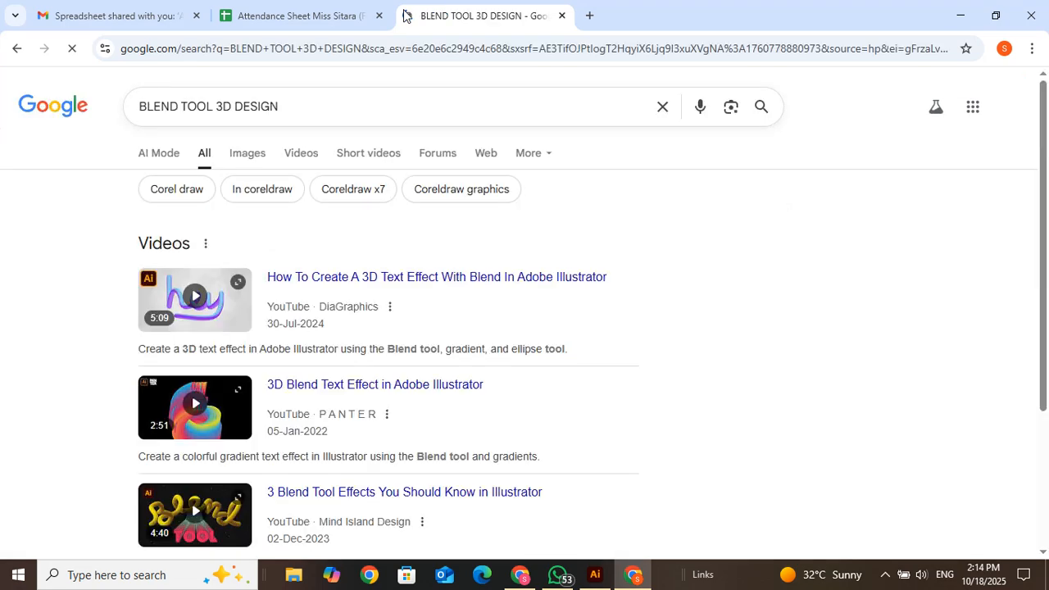
pyautogui.click(248, 156)
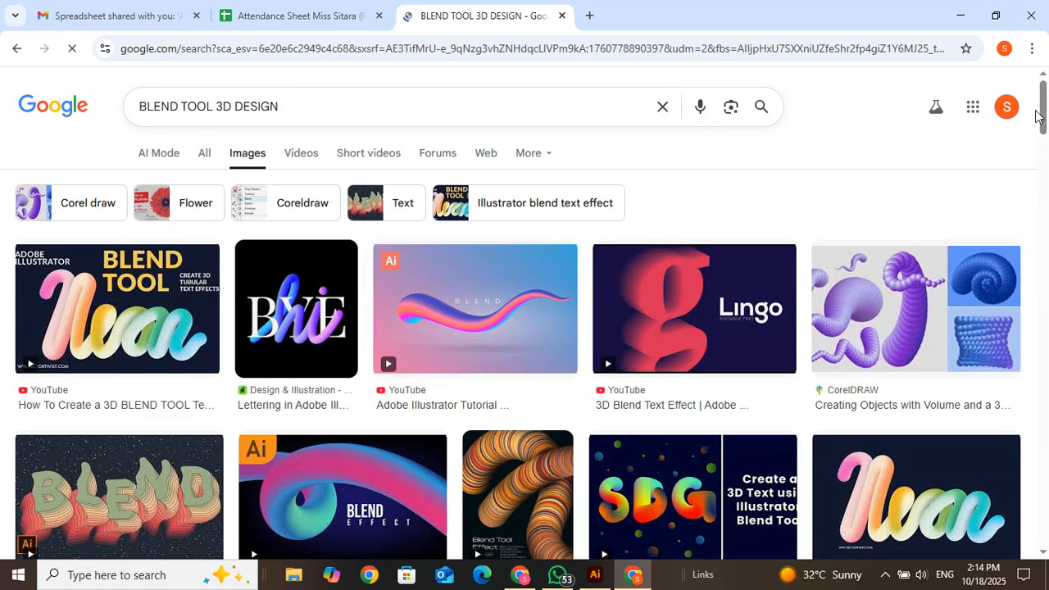
# Scroll through the image results, then minimize Chrome to return to Illustrator.
pyautogui.moveTo(1046, 113); pyautogui.dragTo(1047, 185)
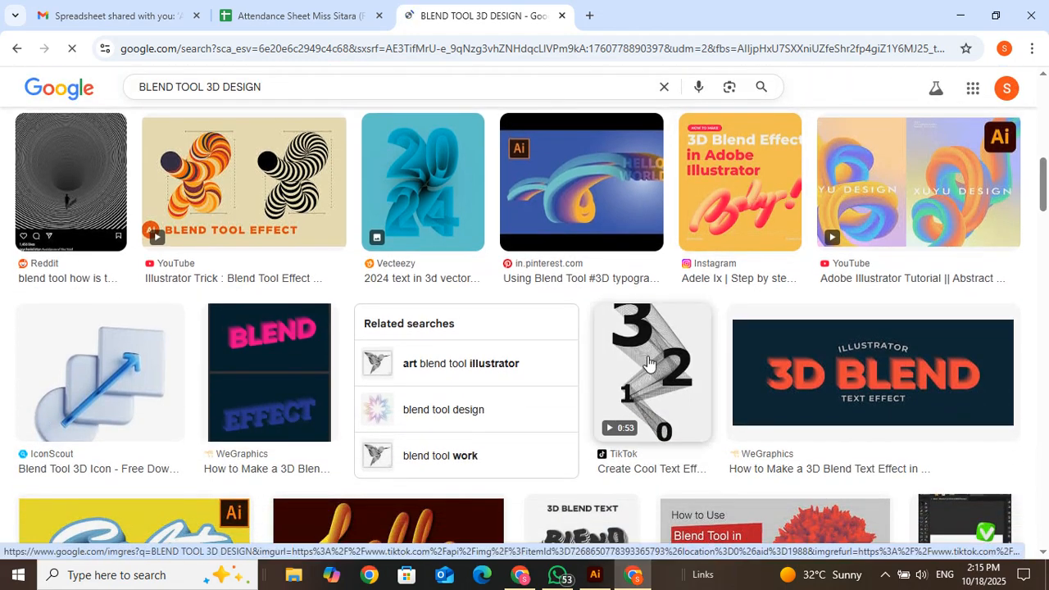
pyautogui.moveTo(1045, 174); pyautogui.dragTo(1038, 231)
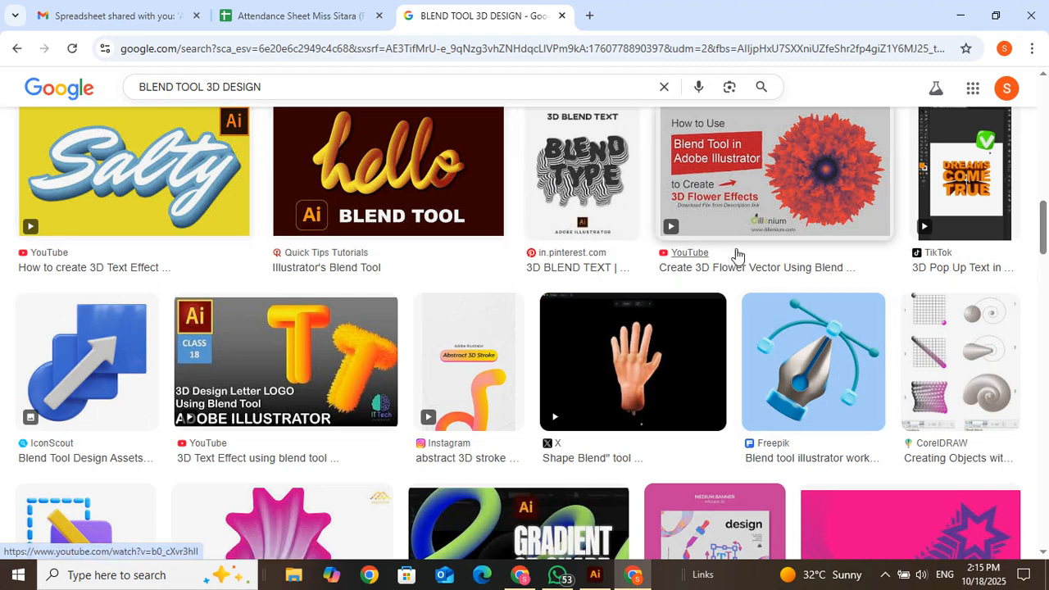
pyautogui.moveTo(1040, 229); pyautogui.dragTo(1043, 357)
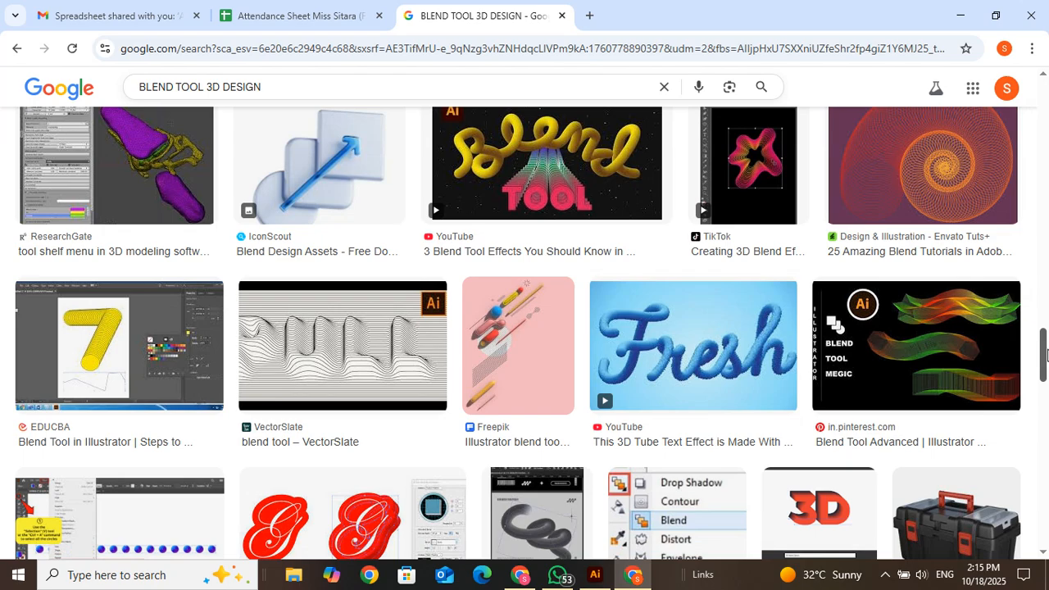
pyautogui.moveTo(1044, 354); pyautogui.dragTo(1045, 447)
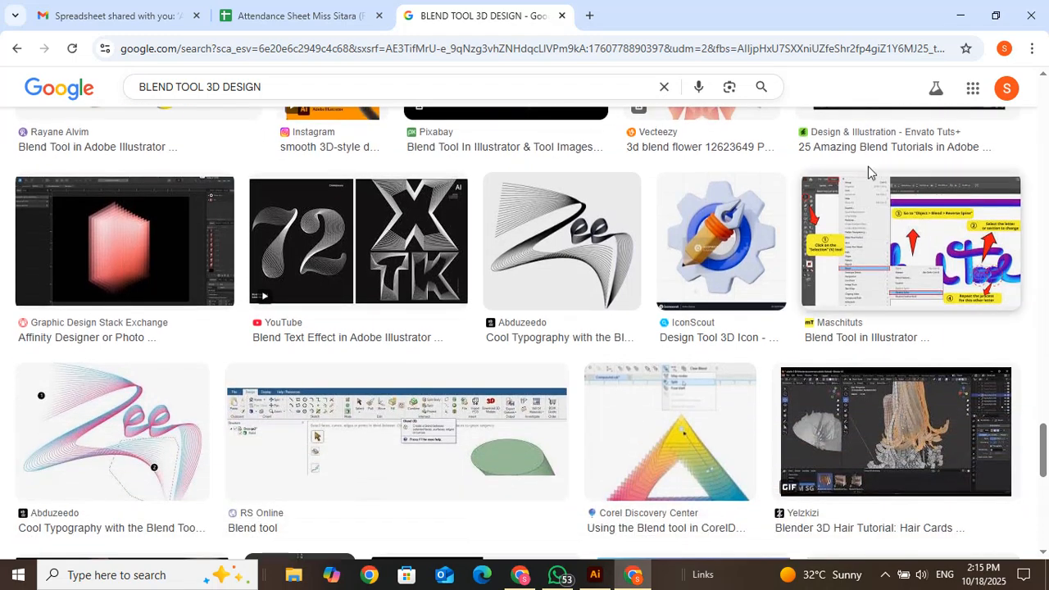
pyautogui.click(962, 15)
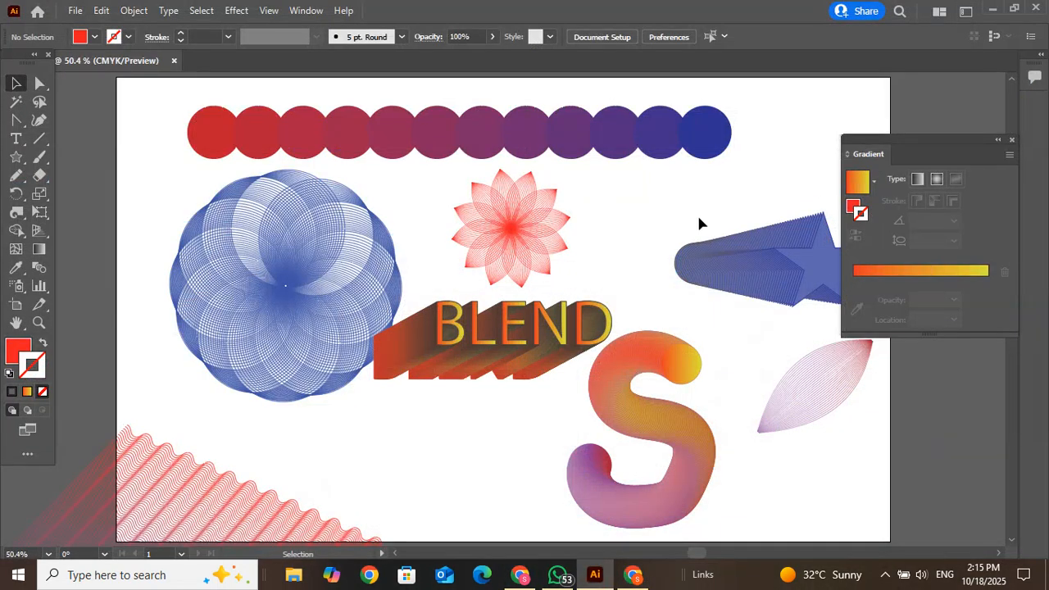
# Delete the red striped wave blend and the blue circle blend.
pyautogui.hotkey('ctrl', '-')
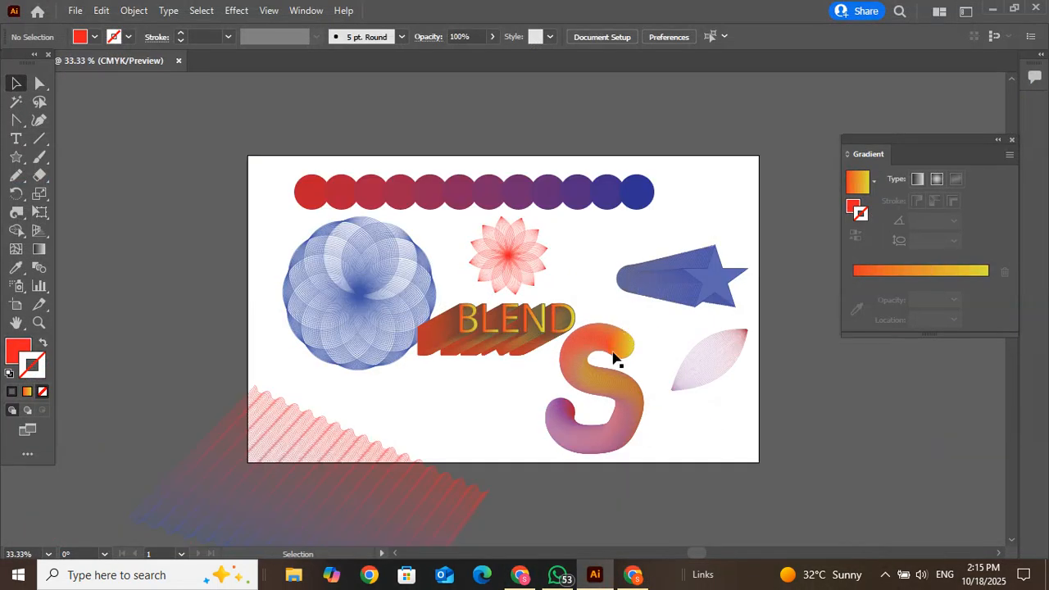
pyautogui.click(392, 473)
pyautogui.press('Delete')
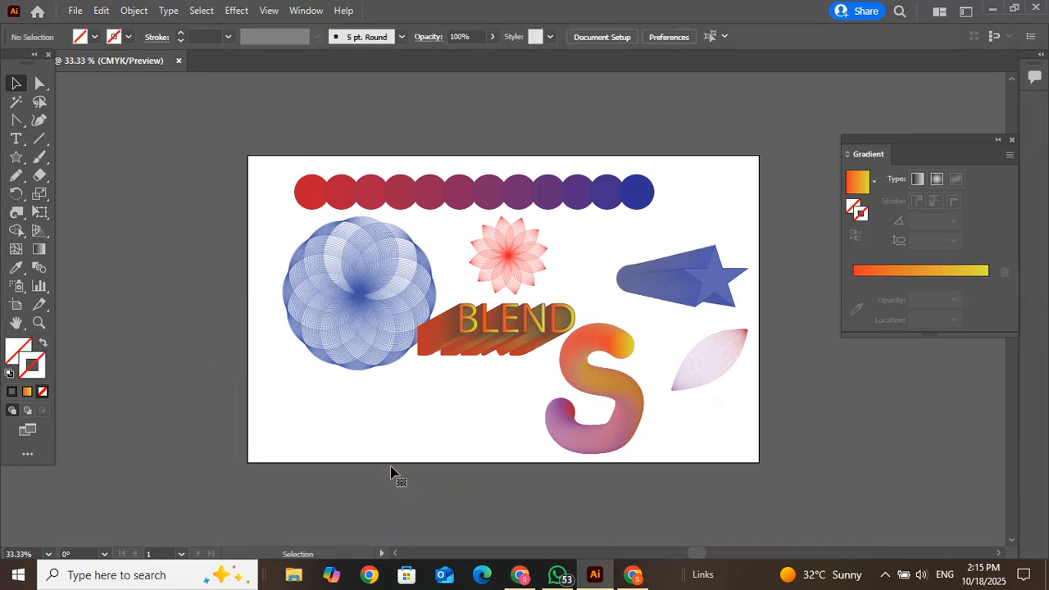
pyautogui.click(361, 266)
pyautogui.moveTo(339, 281); pyautogui.dragTo(202, 204)
pyautogui.press('Delete')
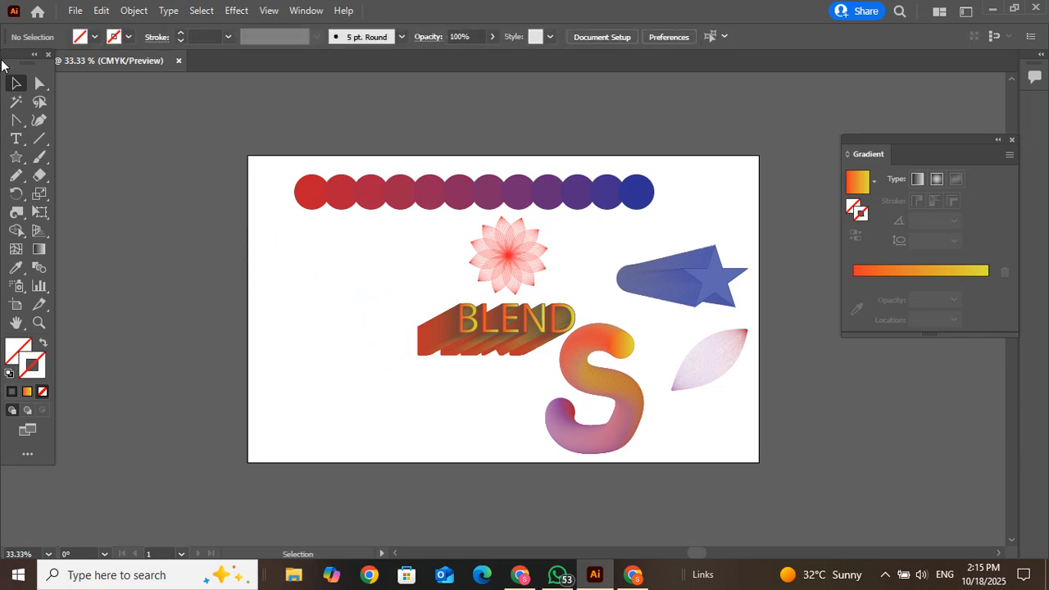
# Draw a circle with a small star inside it, and select both.
pyautogui.click(15, 157)
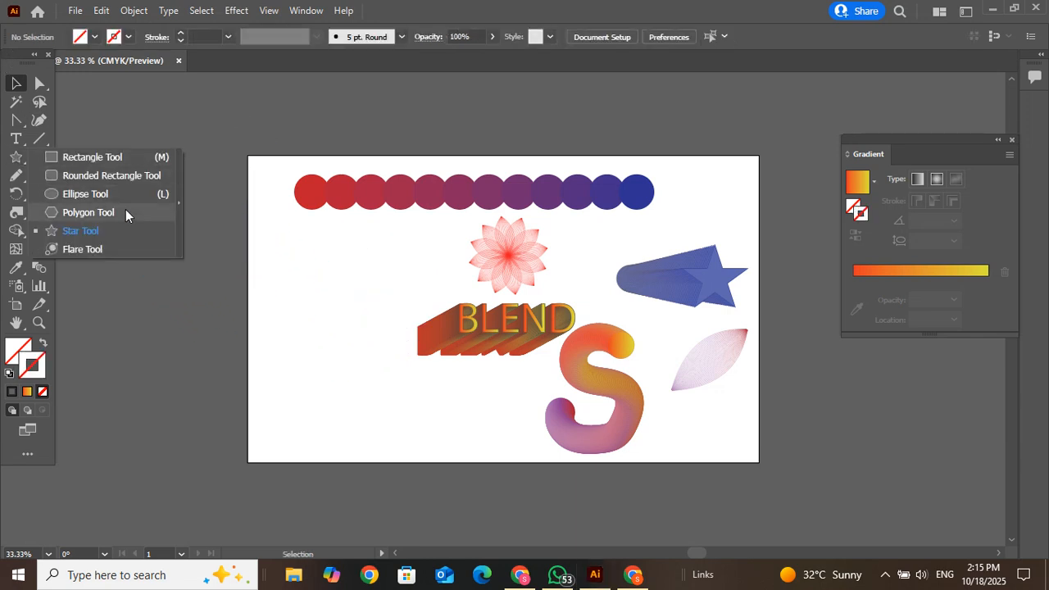
pyautogui.click(90, 194)
pyautogui.moveTo(305, 274); pyautogui.dragTo(350, 325)
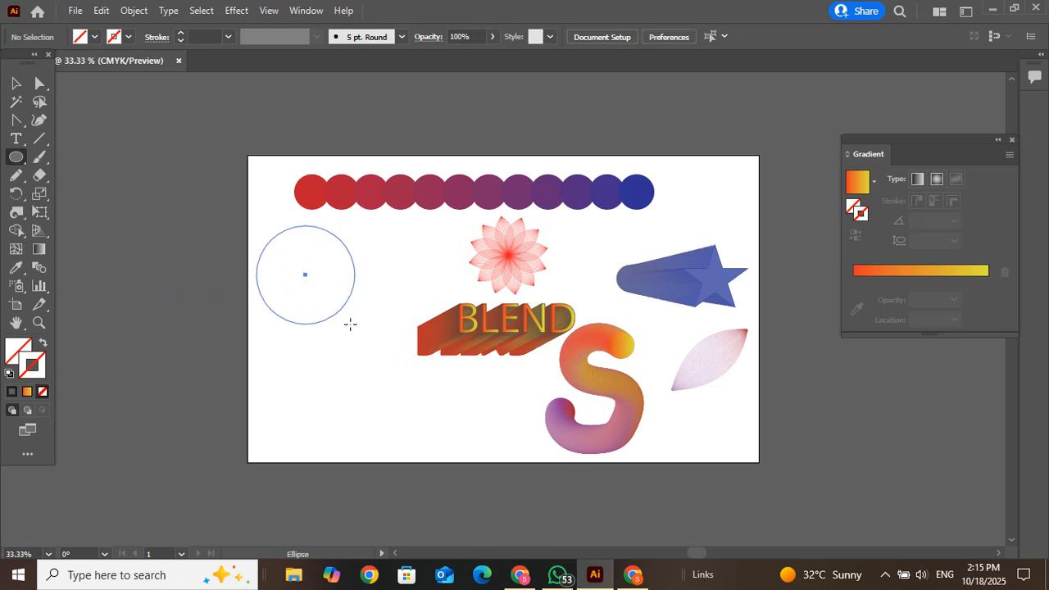
pyautogui.click(15, 157)
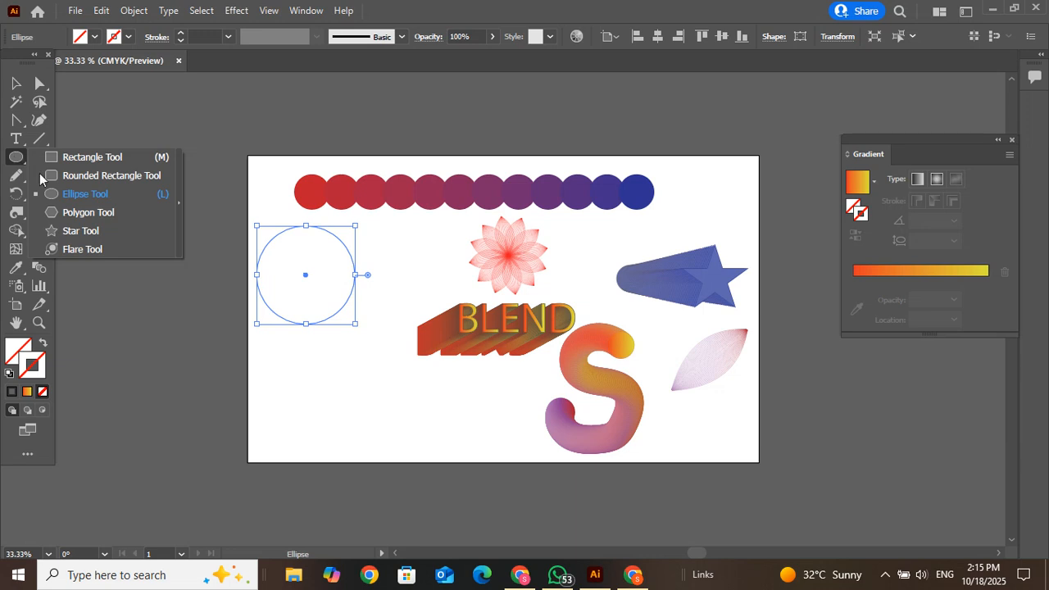
pyautogui.click(81, 231)
pyautogui.moveTo(310, 272); pyautogui.dragTo(324, 287)
pyautogui.press('v')
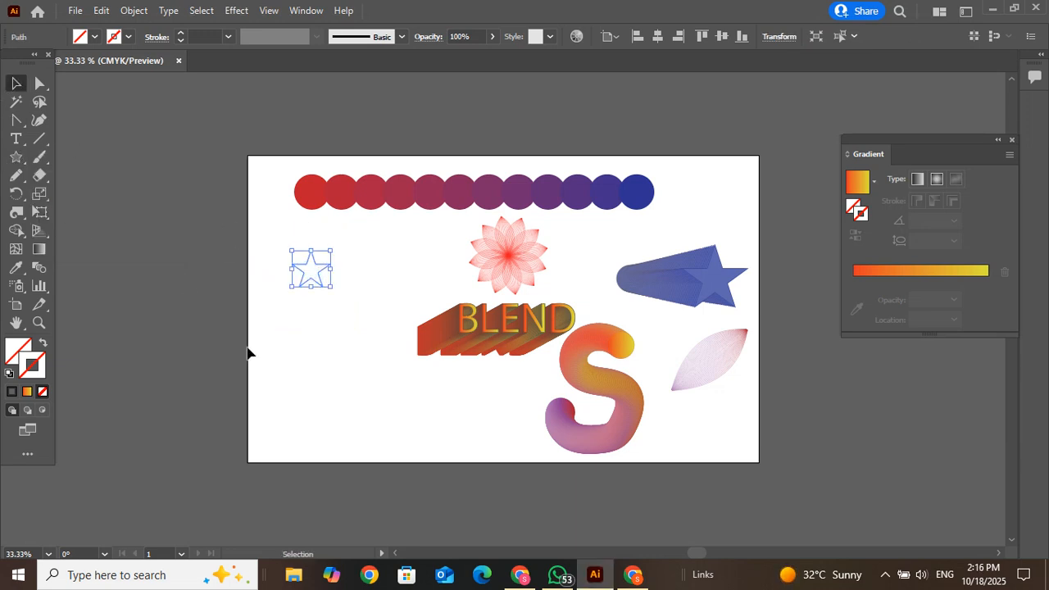
pyautogui.moveTo(328, 399); pyautogui.dragTo(266, 263)
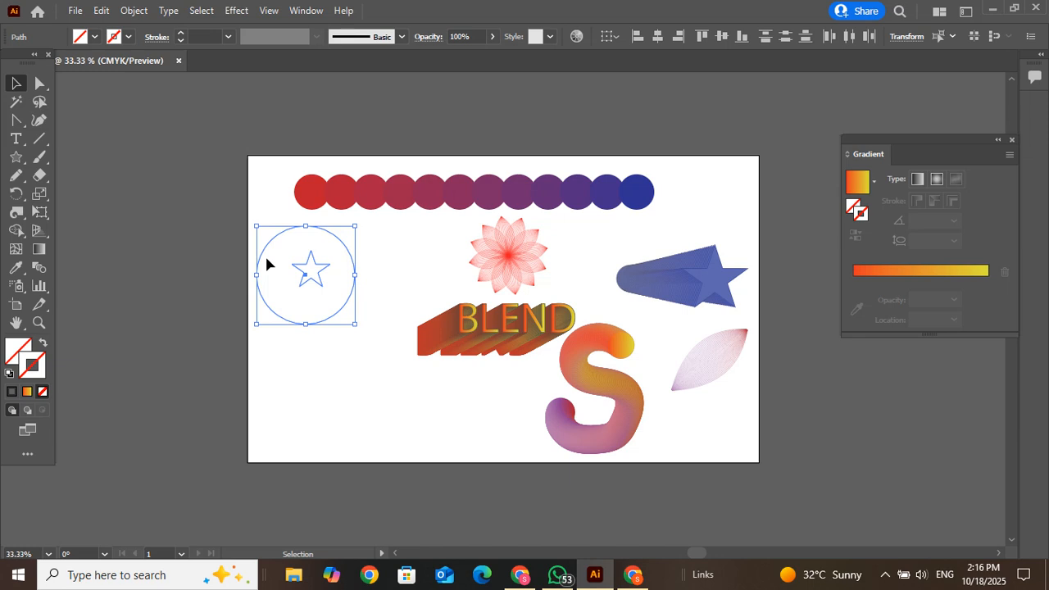
# Give the circle and star an orange-yellow gradient outline and shrink the star.
pyautogui.click(27, 392)
pyautogui.click(161, 401)
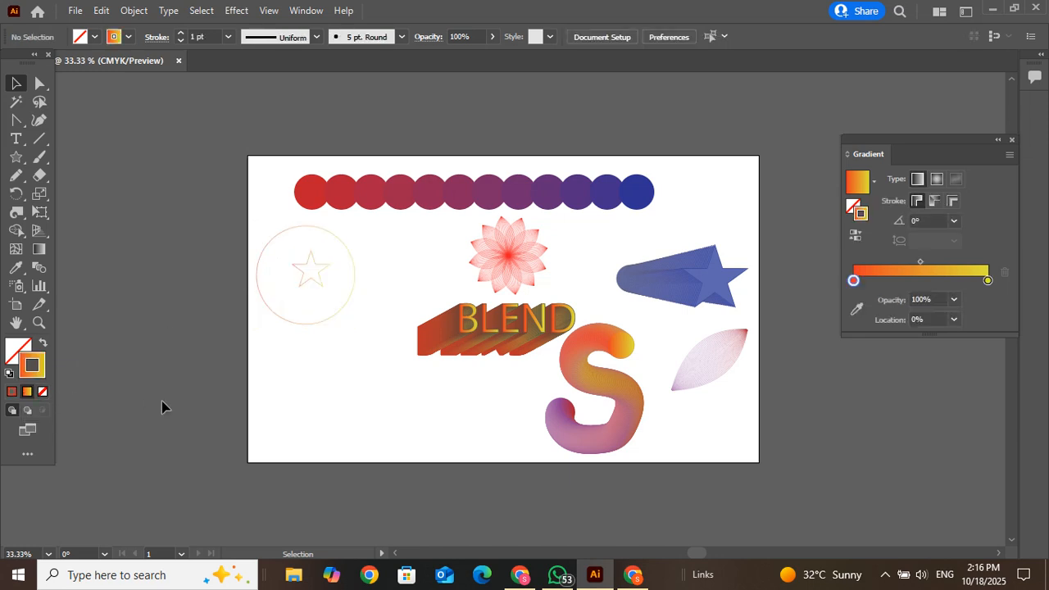
pyautogui.click(322, 280)
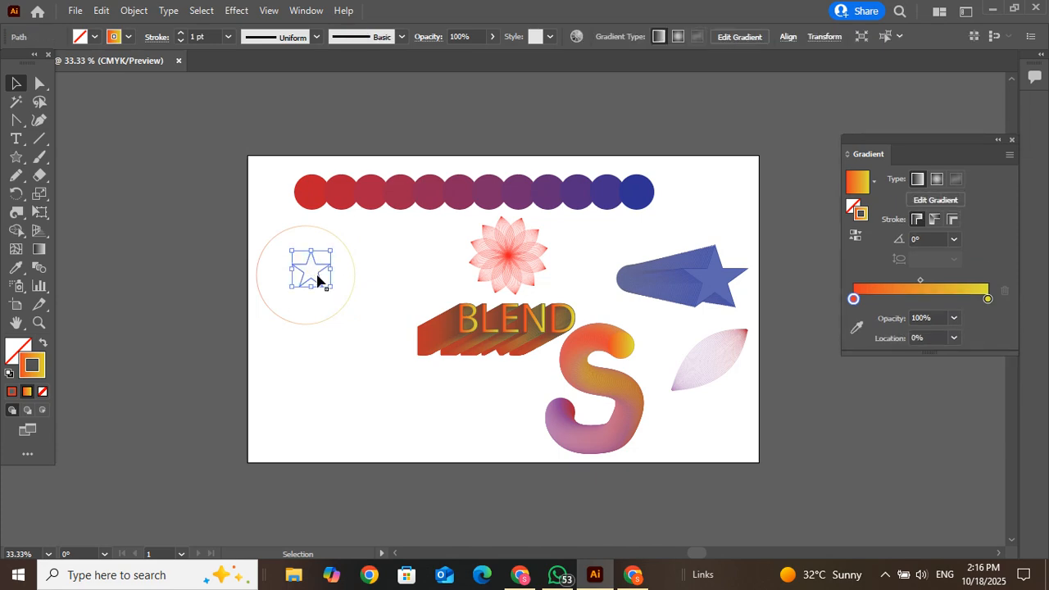
pyautogui.moveTo(329, 257); pyautogui.dragTo(321, 261)
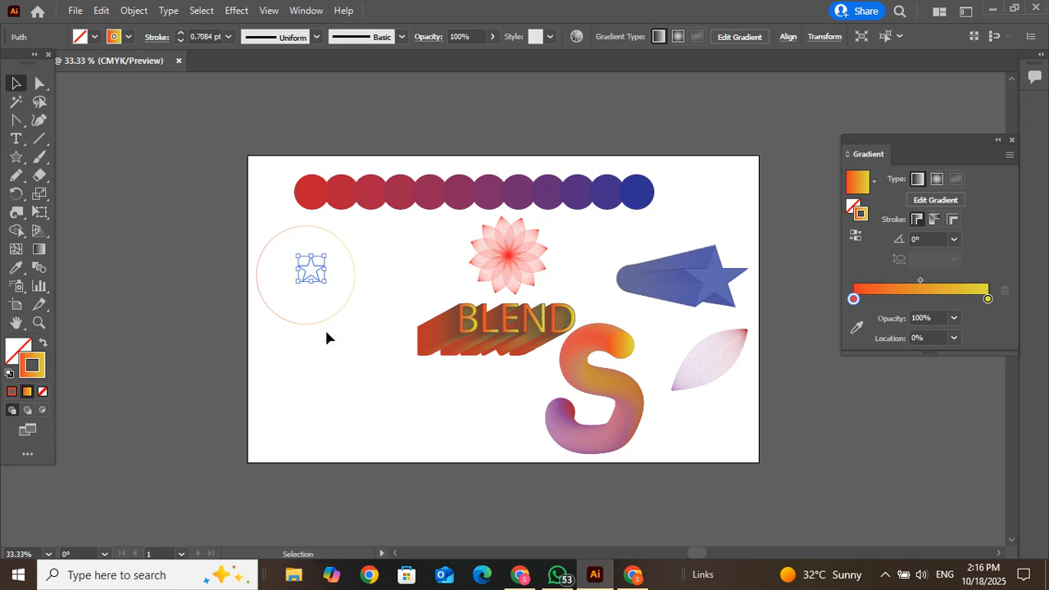
pyautogui.click(327, 371)
# Set the outline weight to 6 pt, then settle on 3 pt.
pyautogui.click(308, 272)
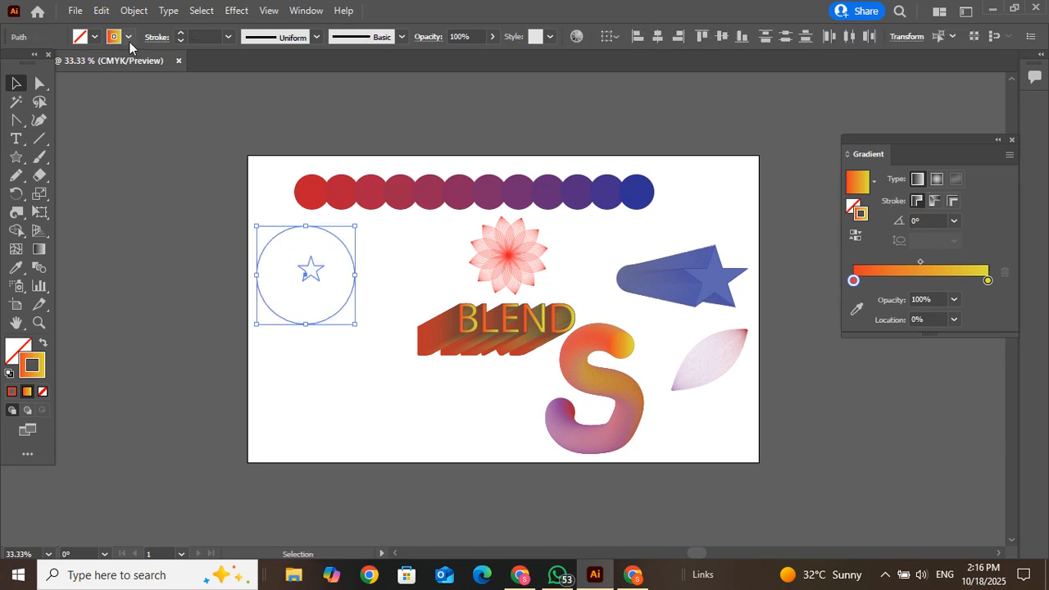
pyautogui.click(227, 36)
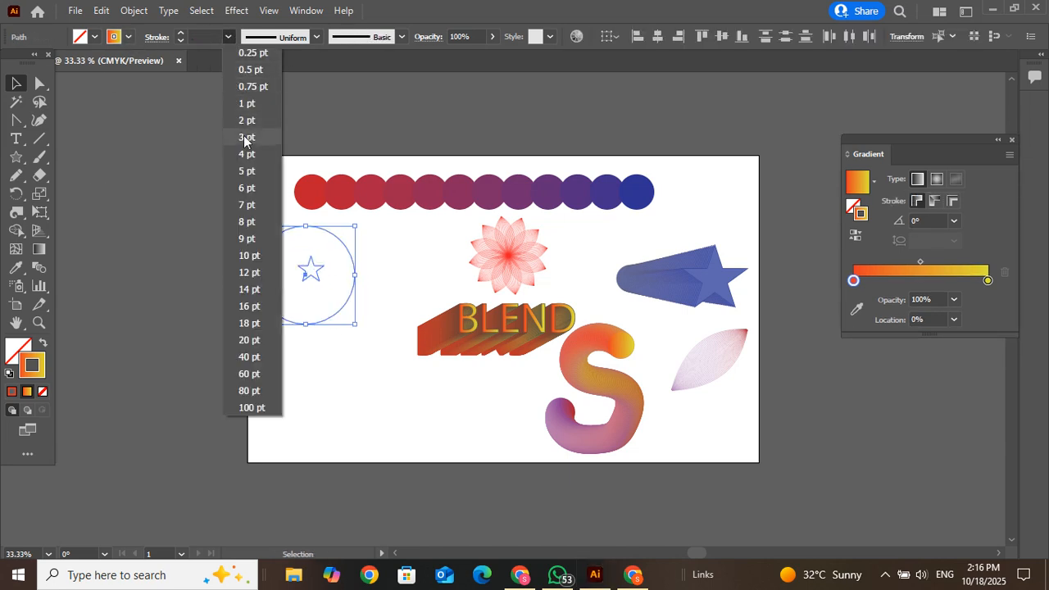
pyautogui.click(245, 189)
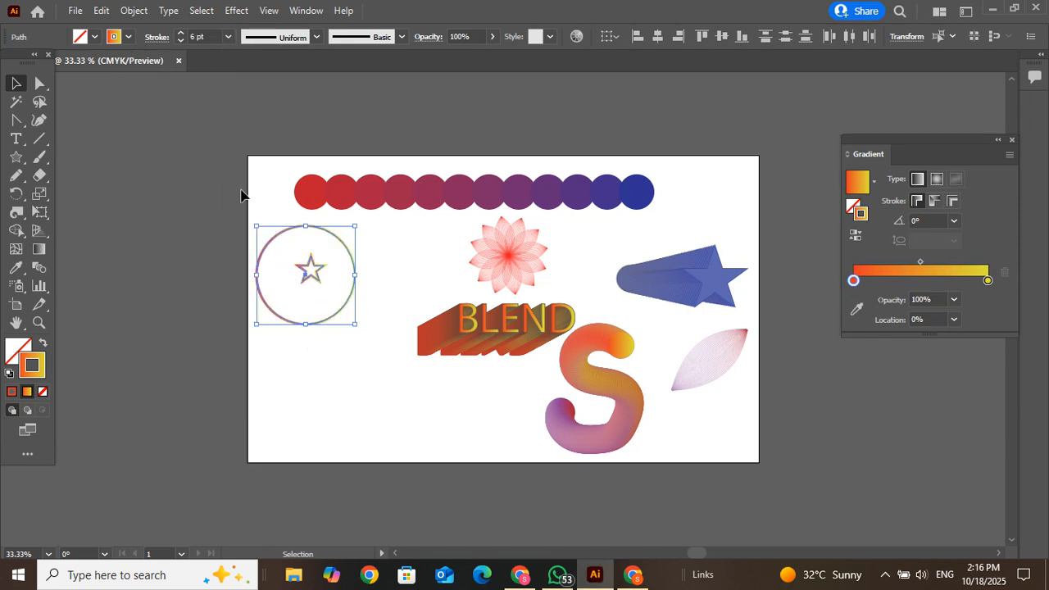
pyautogui.click(294, 413)
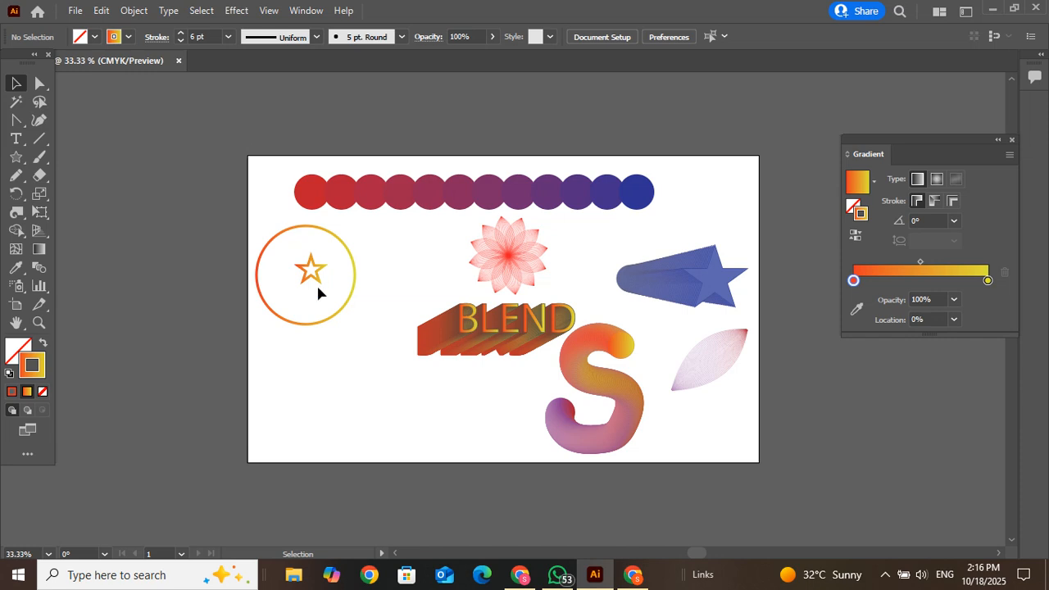
pyautogui.moveTo(305, 304); pyautogui.dragTo(305, 270)
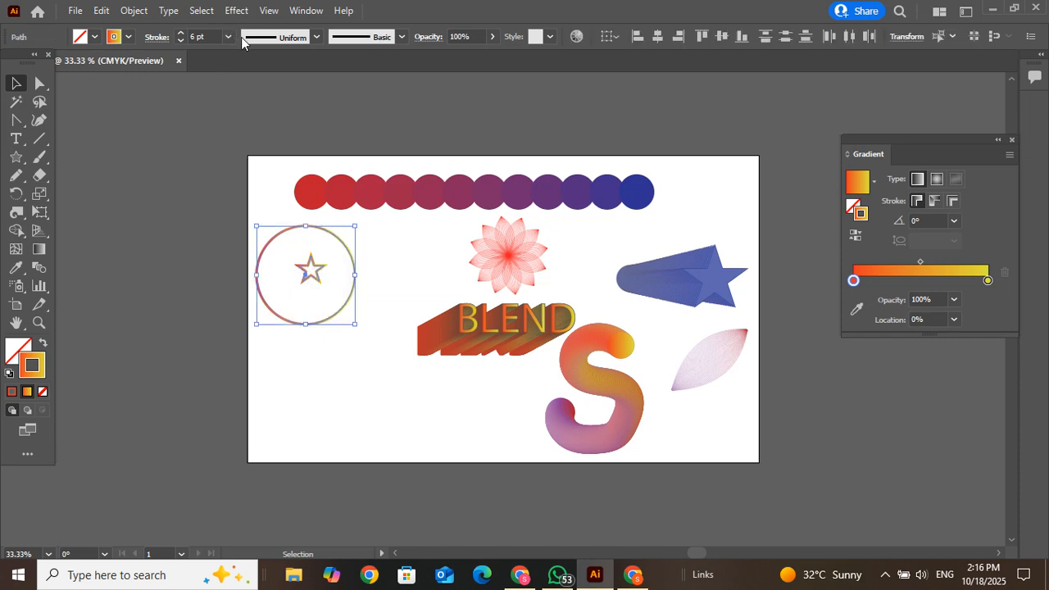
pyautogui.click(227, 37)
pyautogui.click(237, 136)
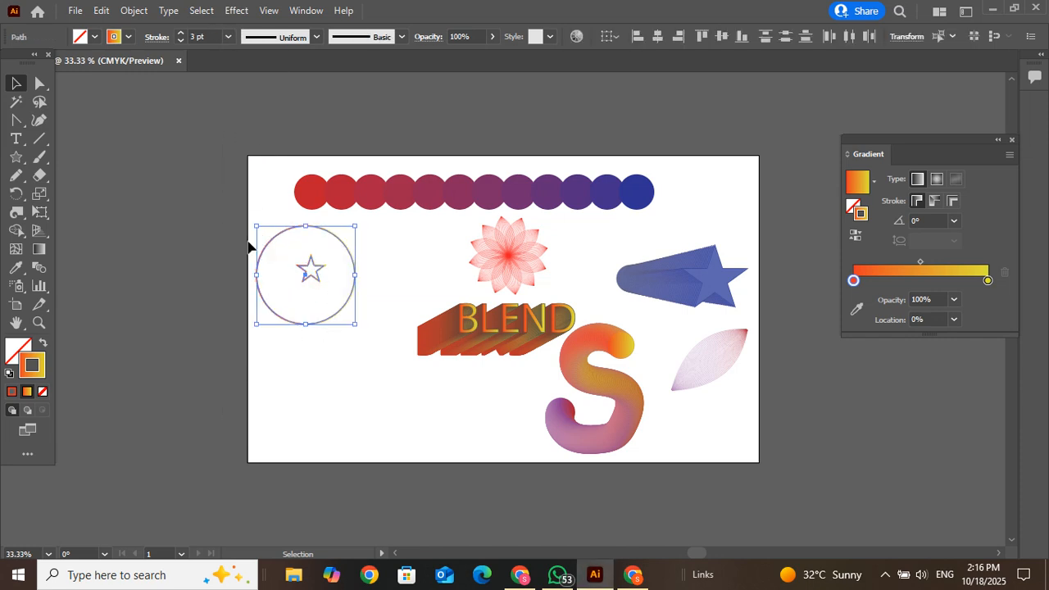
pyautogui.click(225, 331)
pyautogui.moveTo(313, 359); pyautogui.dragTo(296, 236)
pyautogui.click(239, 11)
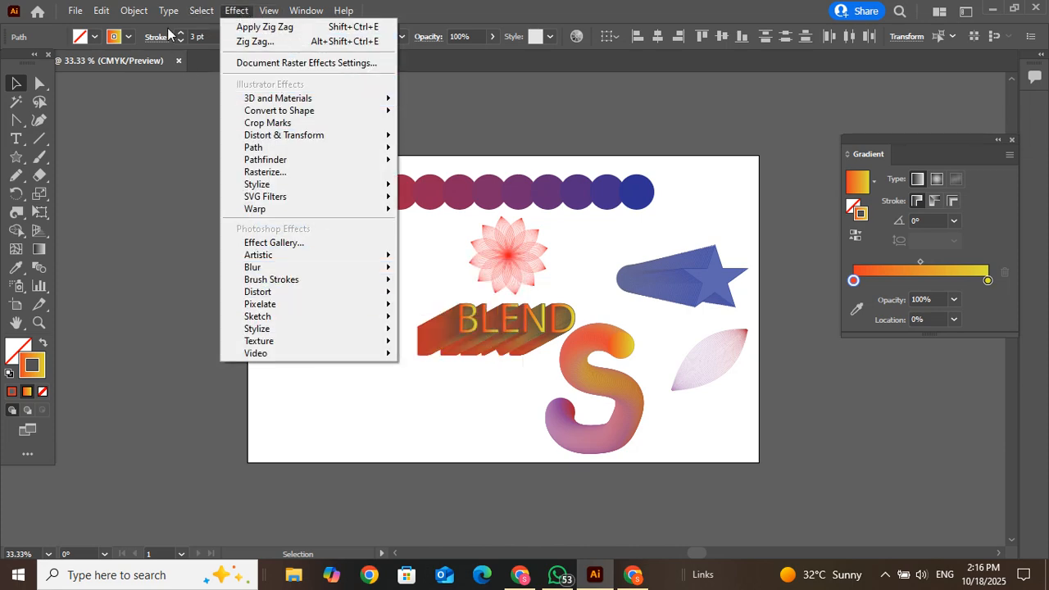
# Blend the circle and star using 29 specified steps.
pyautogui.moveTo(137, 9)
pyautogui.moveTo(351, 440)
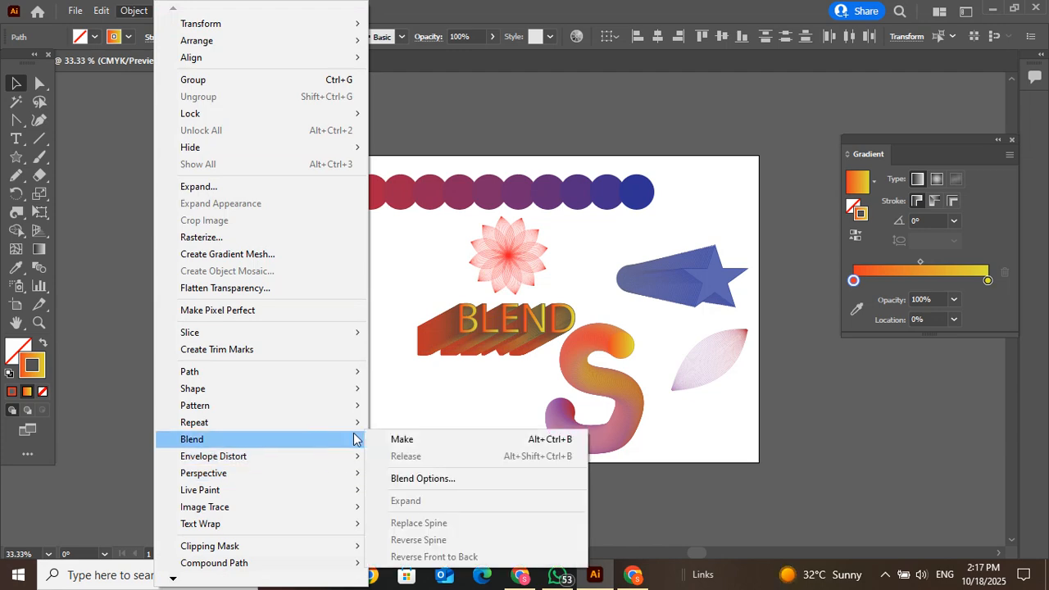
pyautogui.click(416, 441)
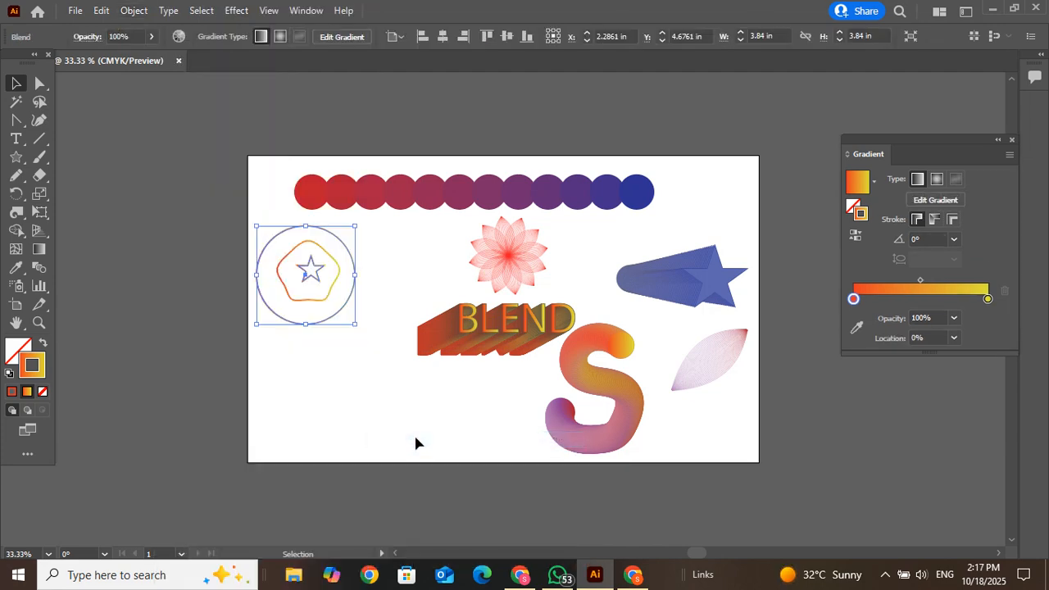
pyautogui.click(135, 9)
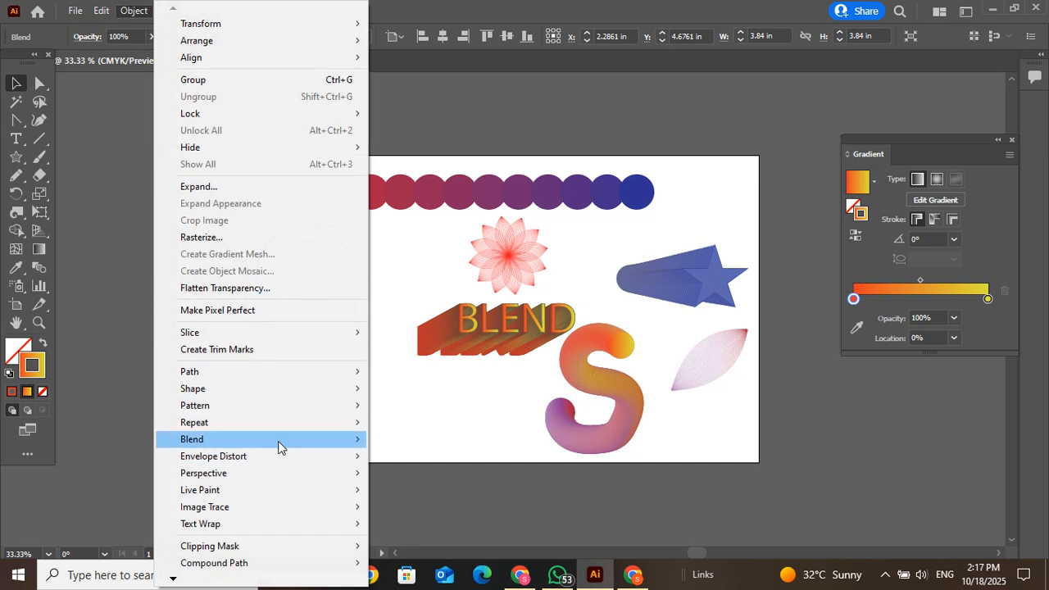
pyautogui.moveTo(276, 441)
pyautogui.click(425, 479)
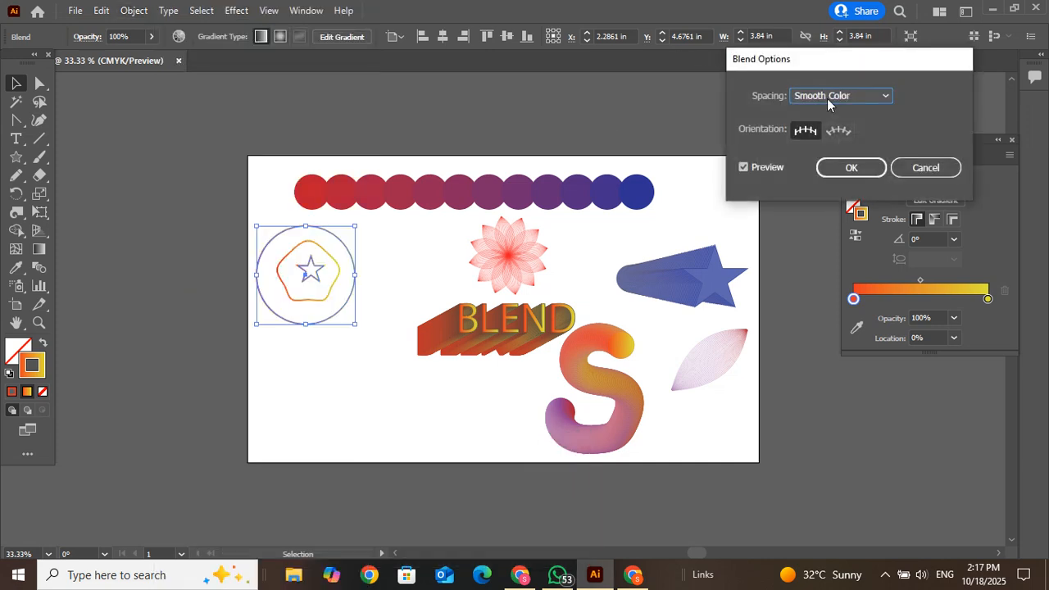
pyautogui.click(855, 98)
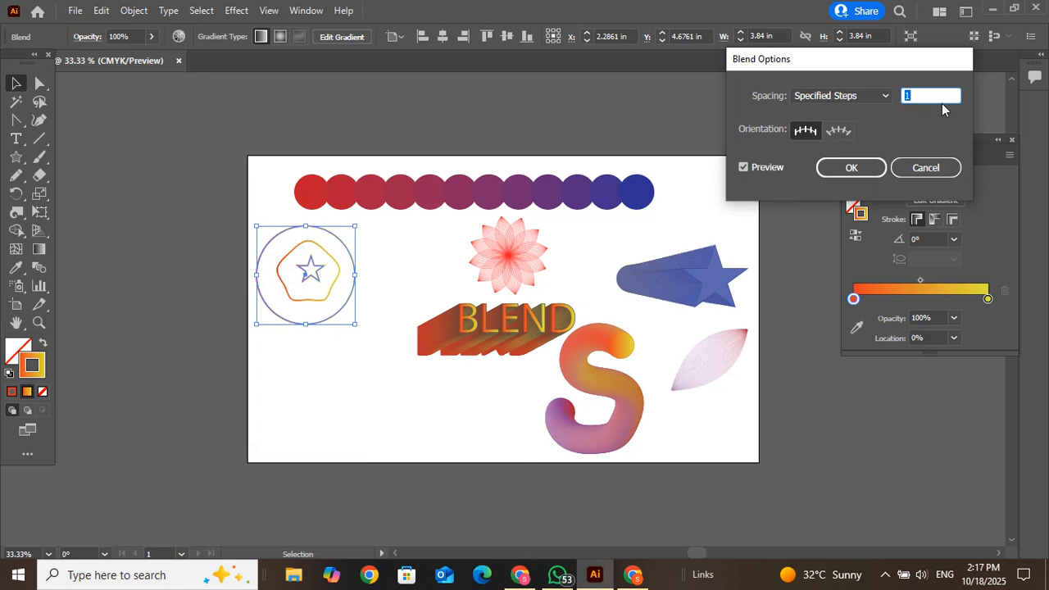
pyautogui.write('24')
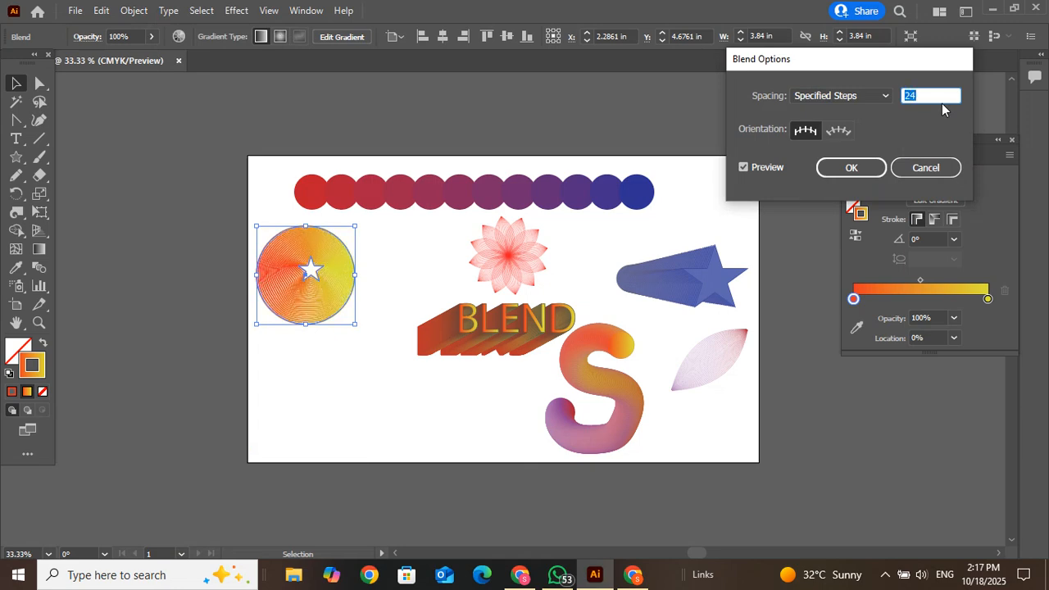
pyautogui.write('29')
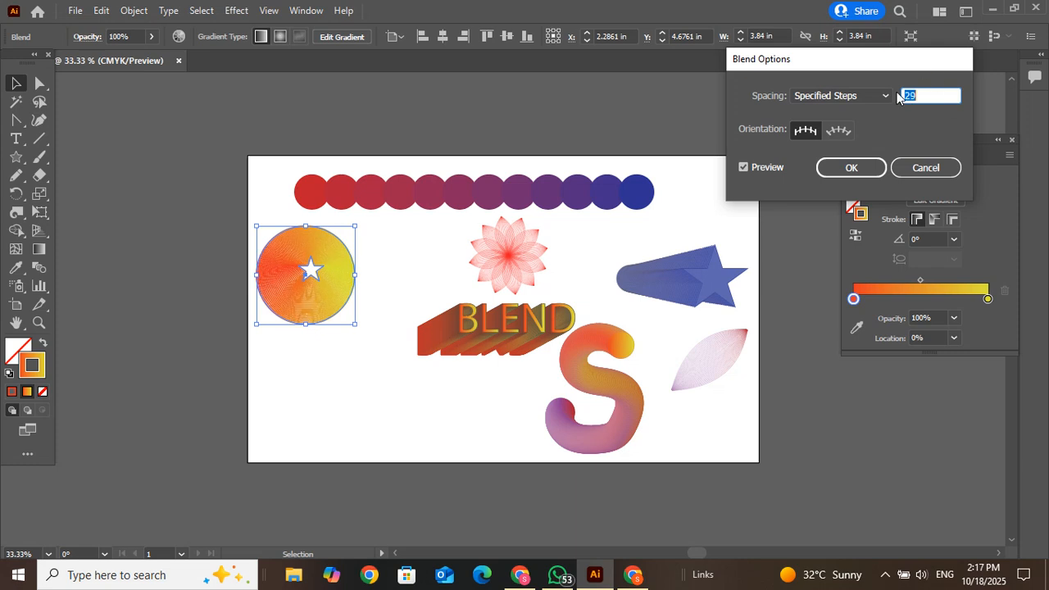
pyautogui.press('Tab')
pyautogui.click(848, 167)
# Shift the circle blend slightly right and down, and inspect its star in isolation mode.
pyautogui.click(264, 376)
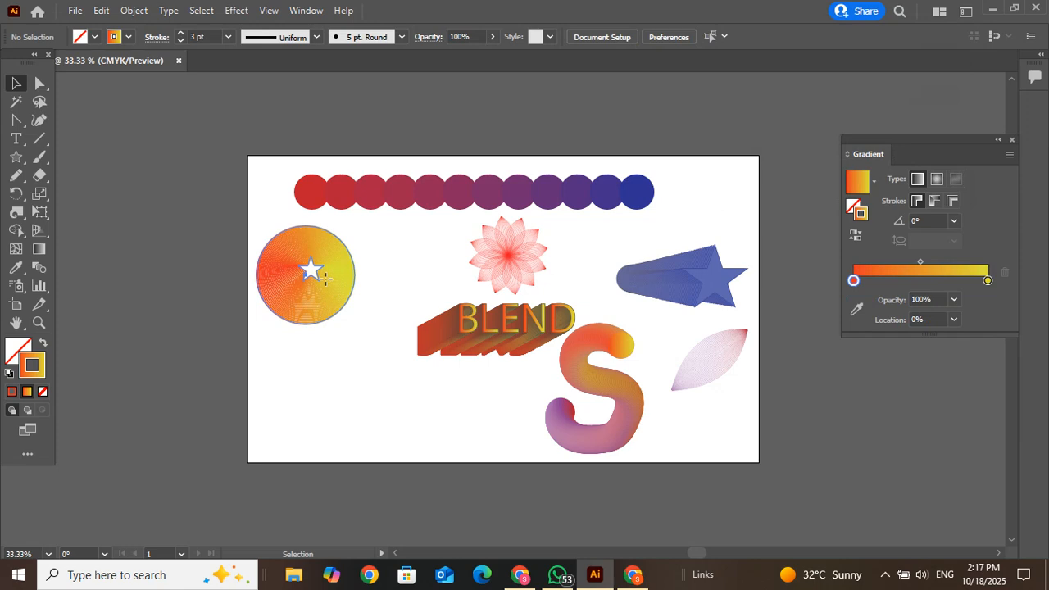
pyautogui.moveTo(328, 281); pyautogui.dragTo(360, 302)
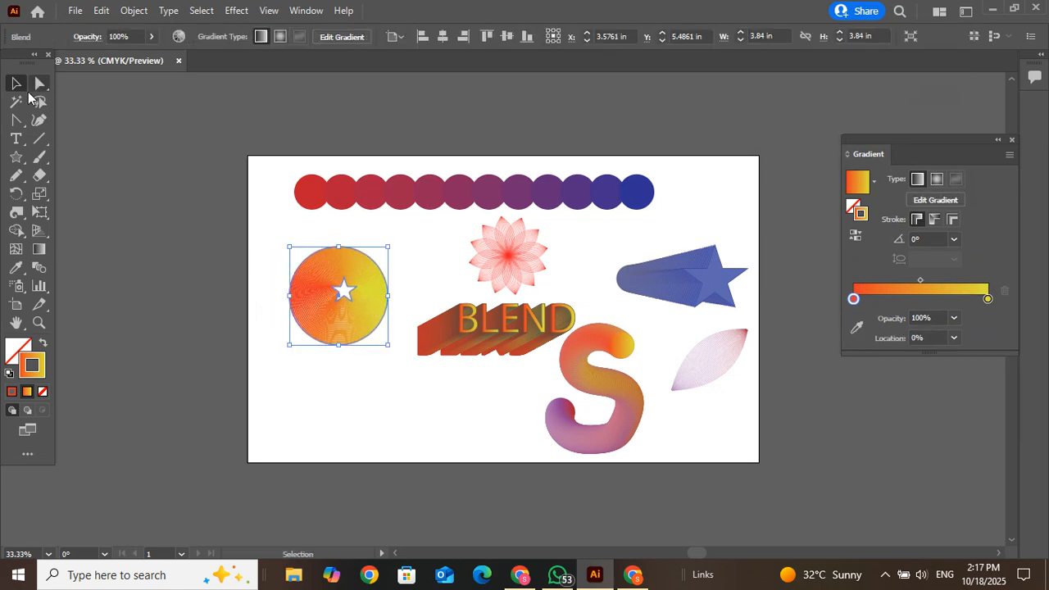
pyautogui.doubleClick(346, 295)
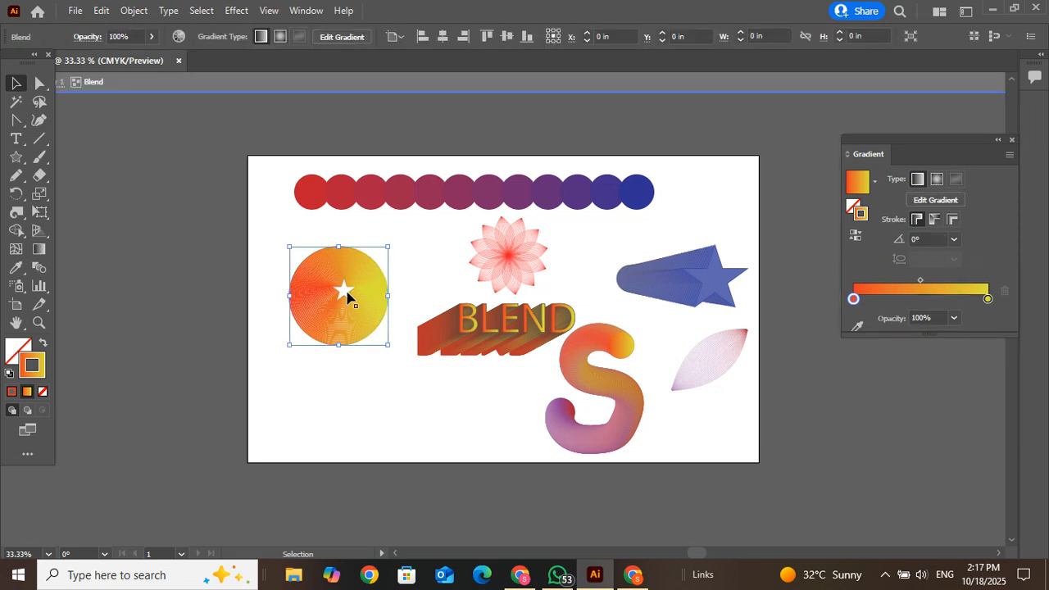
pyautogui.click(345, 293)
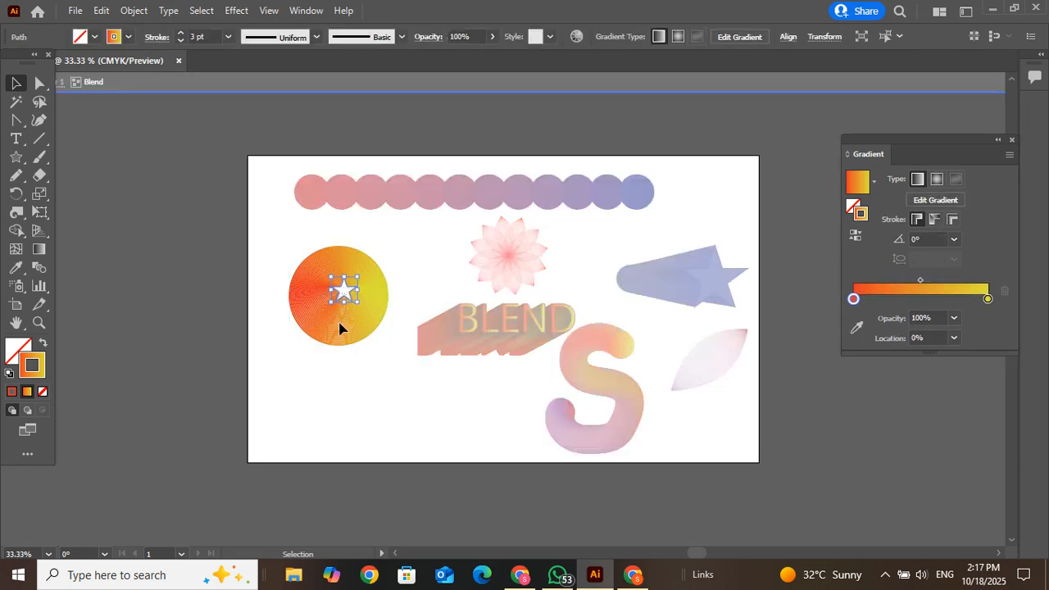
pyautogui.click(320, 400)
pyautogui.doubleClick(320, 398)
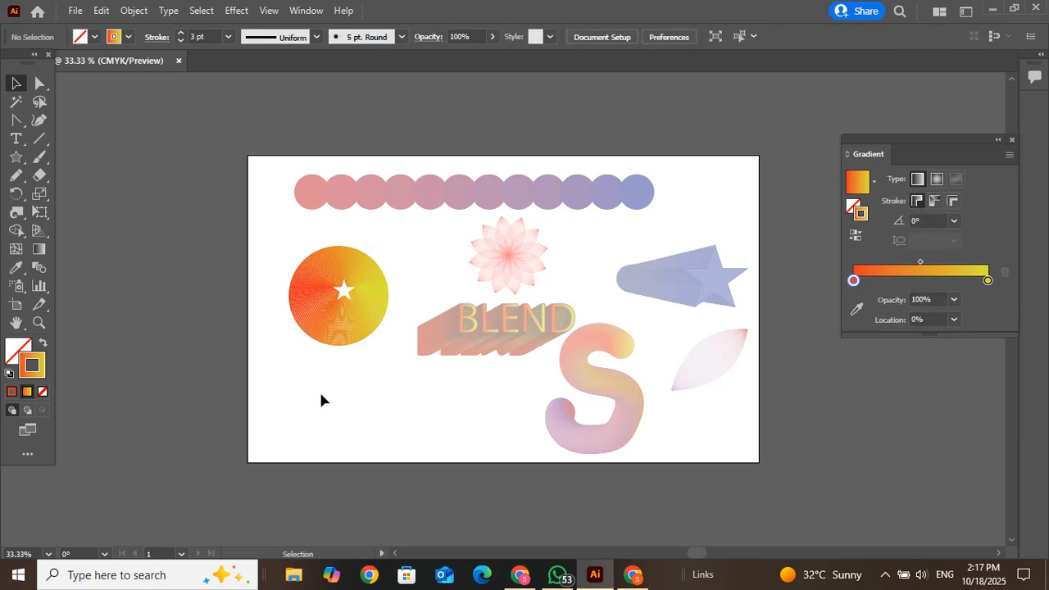
# Colour the star inside the circle blend green.
pyautogui.doubleClick(348, 289)
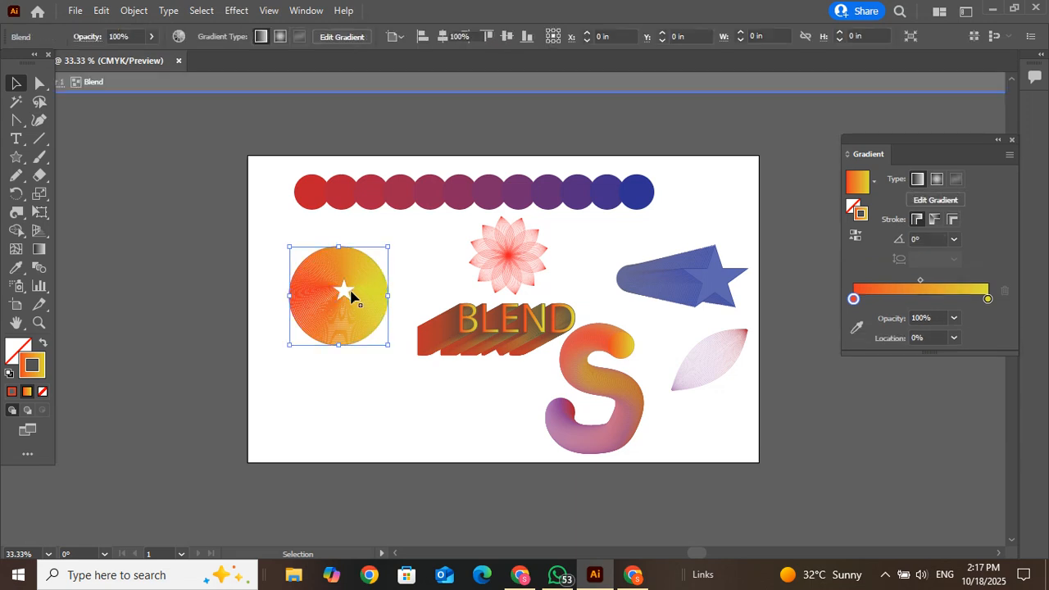
pyautogui.click(351, 297)
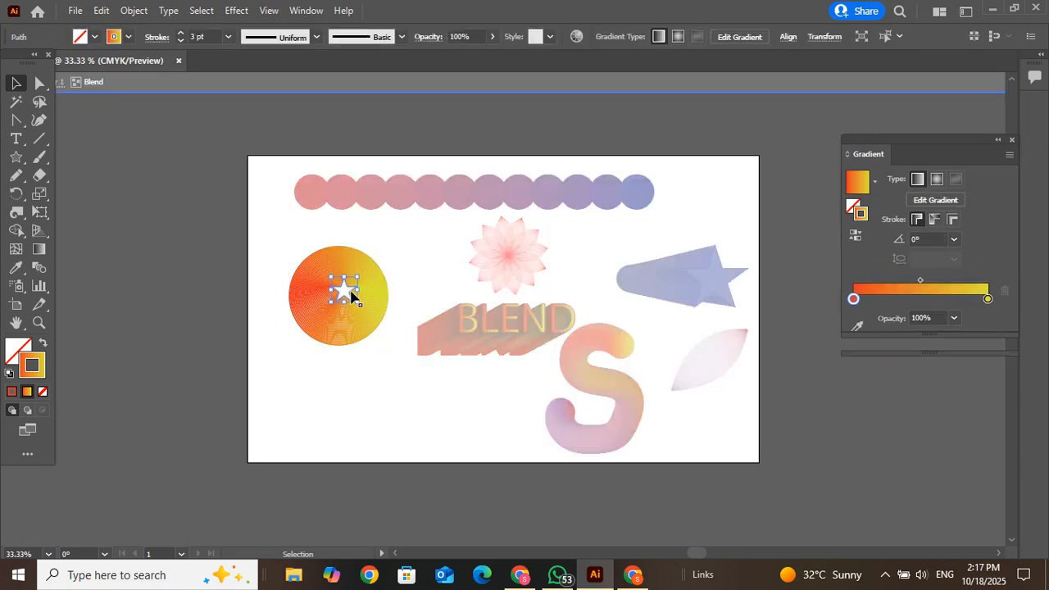
pyautogui.click(12, 363)
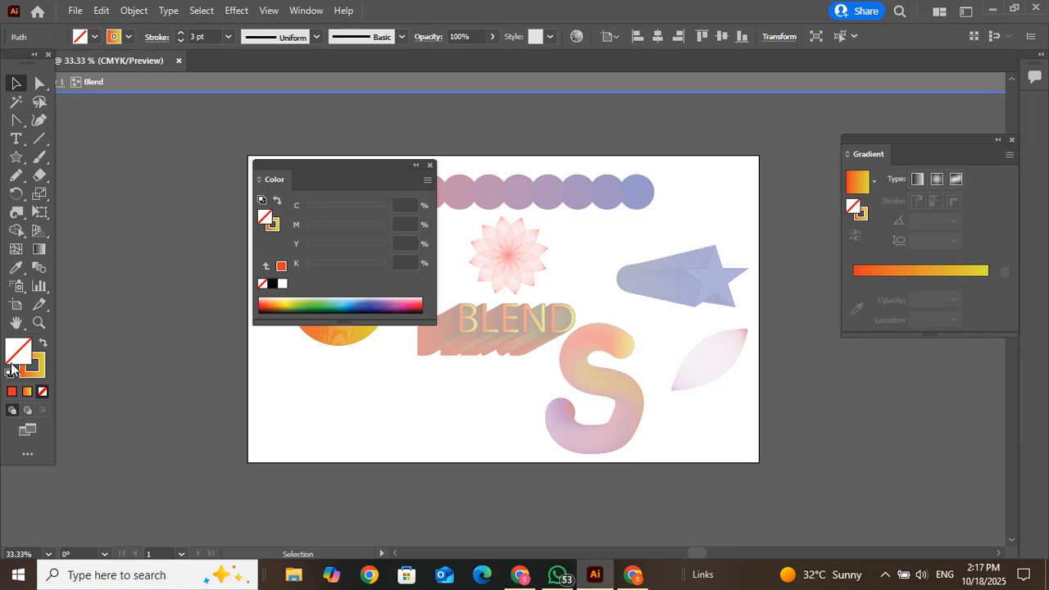
pyautogui.click(310, 301)
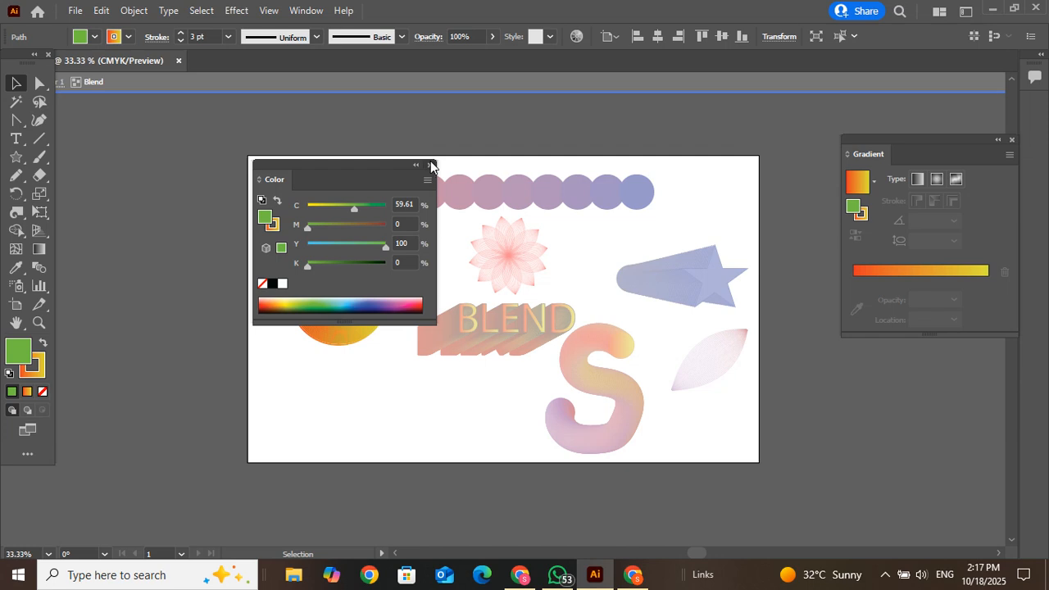
pyautogui.click(431, 164)
pyautogui.doubleClick(275, 269)
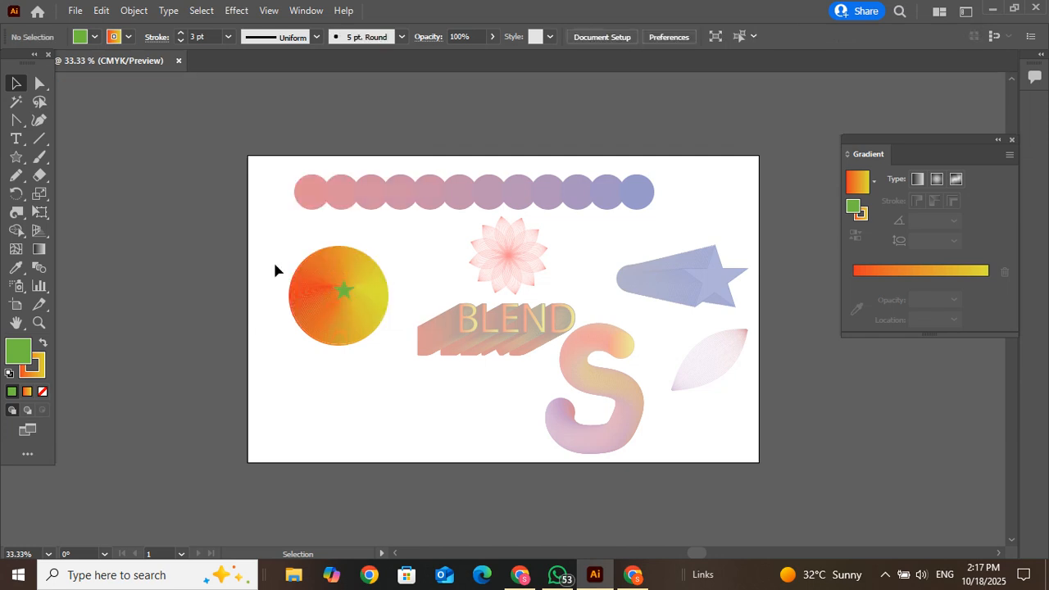
# Move the blend's star up to the circle's top edge.
pyautogui.click(348, 295)
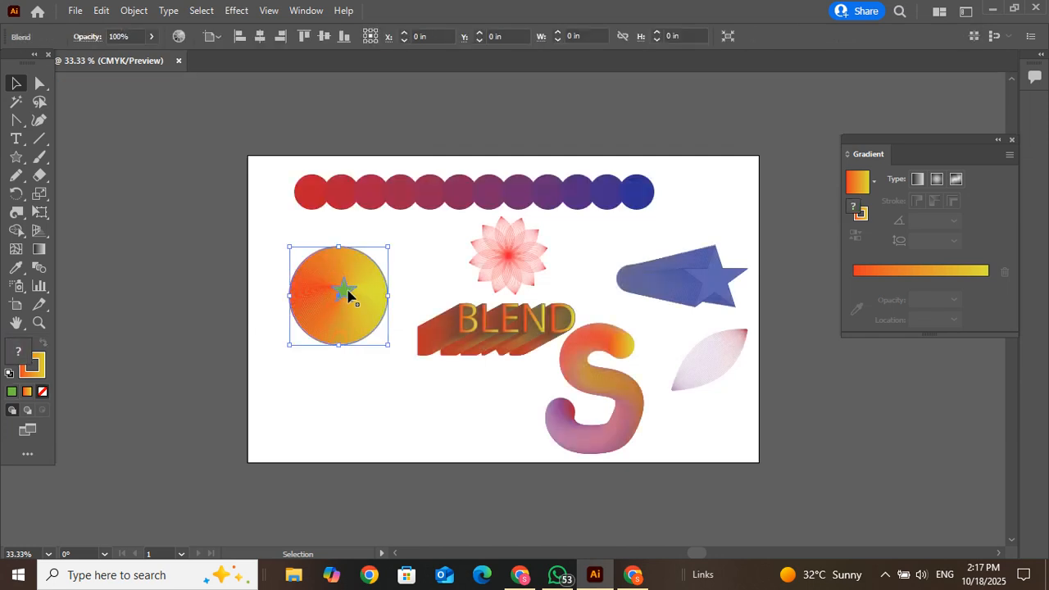
pyautogui.click(632, 396)
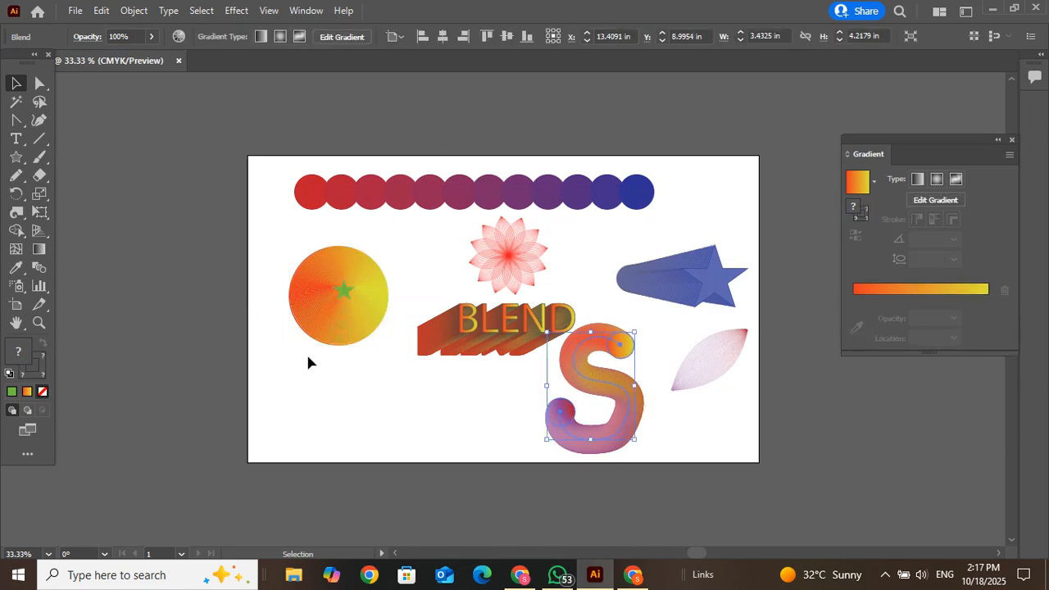
pyautogui.hotkey('ctrl', '+')
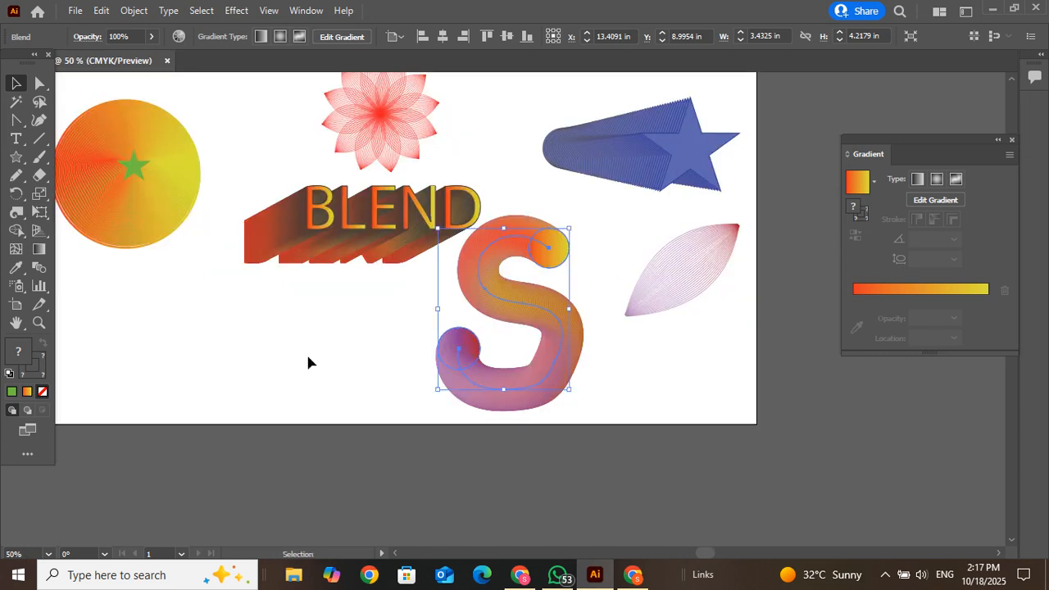
pyautogui.click(139, 170)
pyautogui.doubleClick(140, 170)
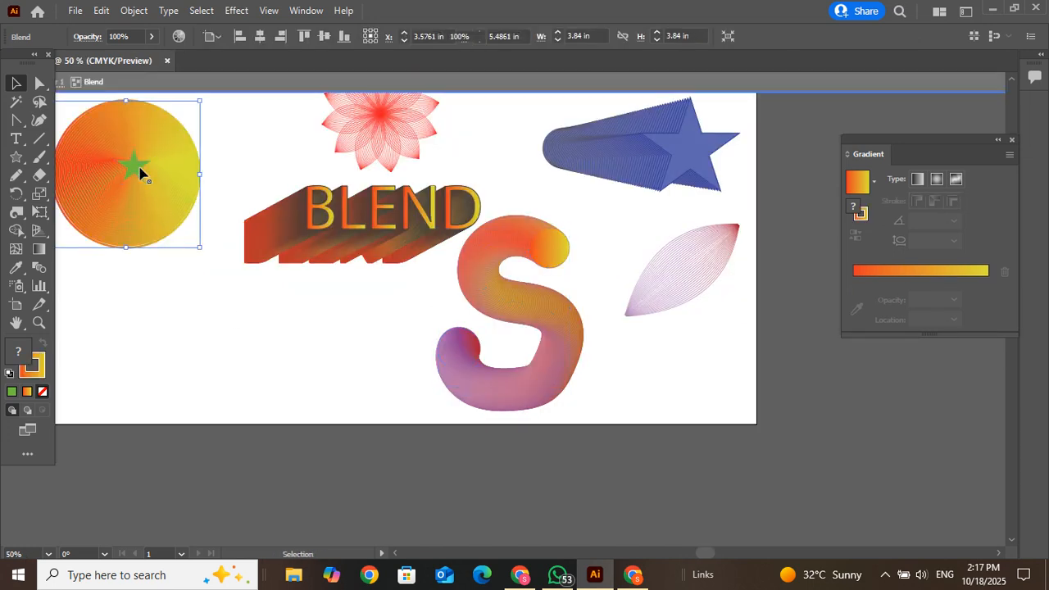
pyautogui.click(138, 167)
pyautogui.moveTo(137, 167); pyautogui.dragTo(137, 100)
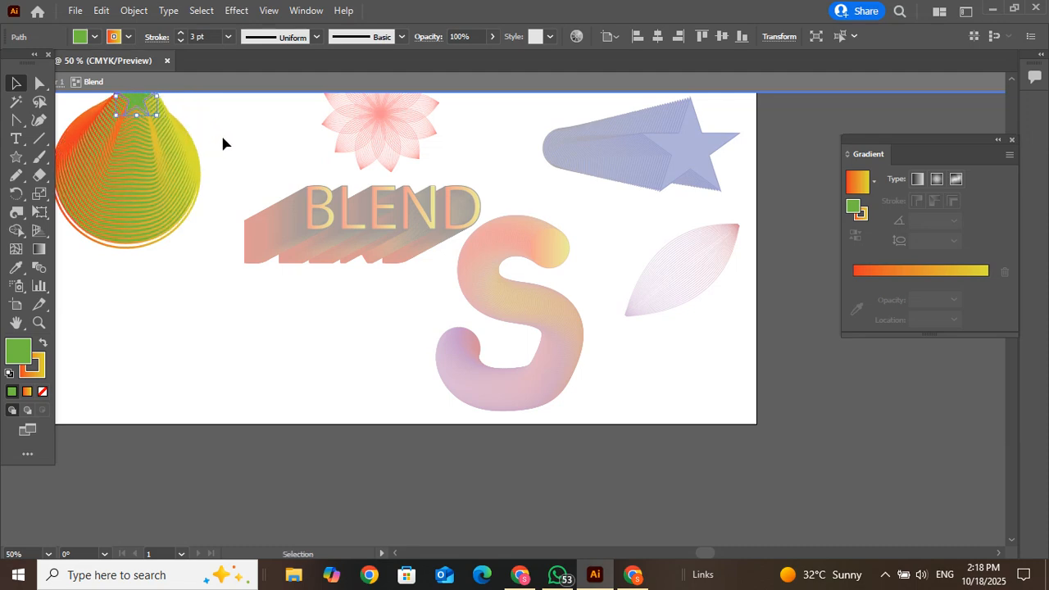
pyautogui.click(221, 133)
# Change the star's fill to blue from the Fill swatches.
pyautogui.click(135, 104)
pyautogui.click(94, 37)
pyautogui.click(96, 73)
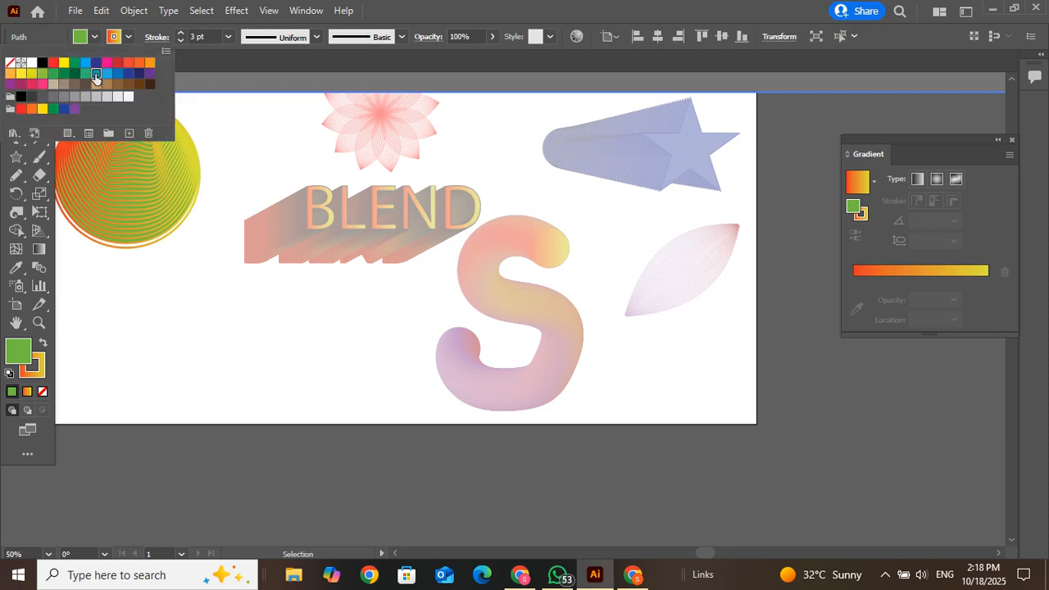
pyautogui.click(120, 75)
pyautogui.click(229, 124)
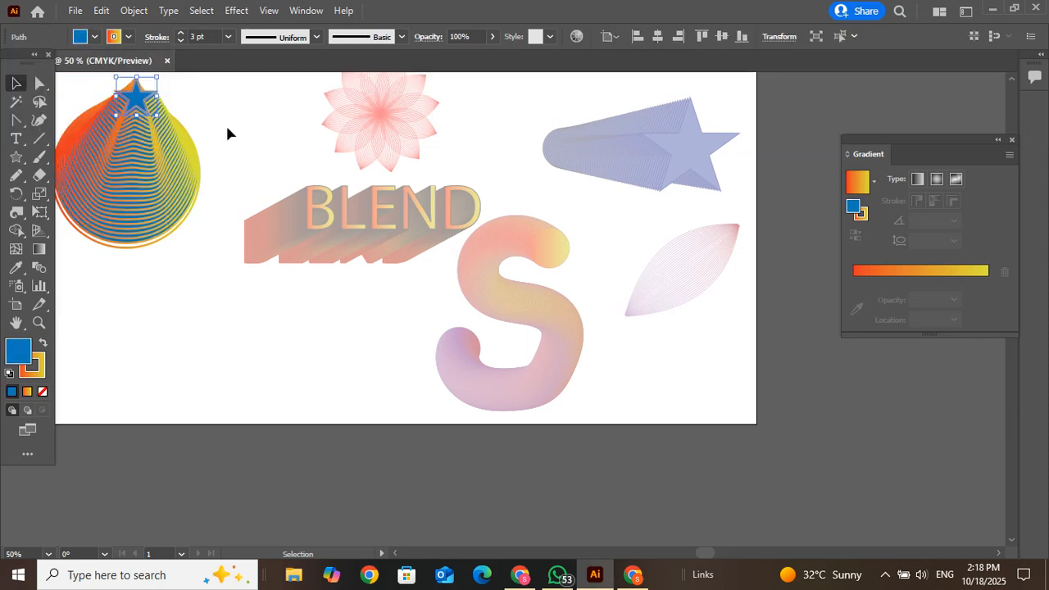
pyautogui.click(224, 151)
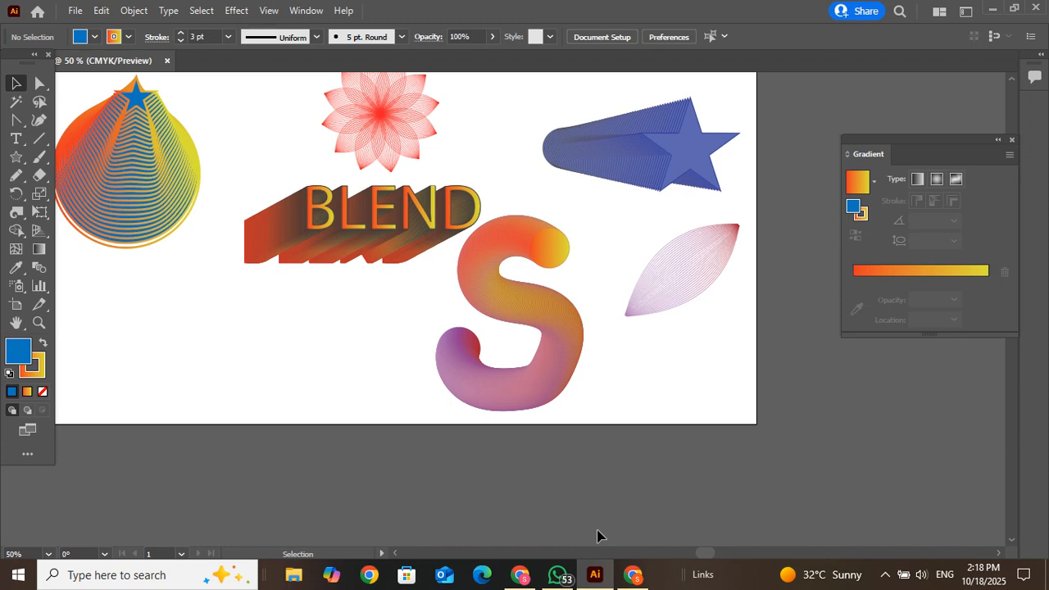
# Zoom out to 25% to show the whole artboard, then bring up Google Meet.
pyautogui.press('a')
pyautogui.hotkey('ctrl', '-')
pyautogui.hotkey('ctrl', '-')
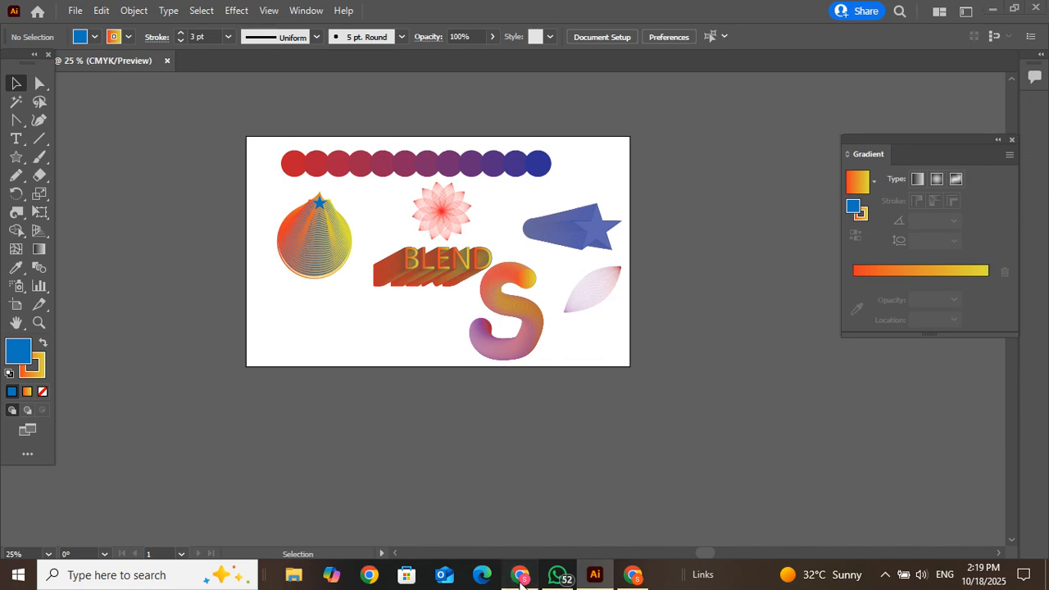
pyautogui.click(520, 576)
# Start an instant Google Meet meeting with the camera turned off.
pyautogui.click(471, 311)
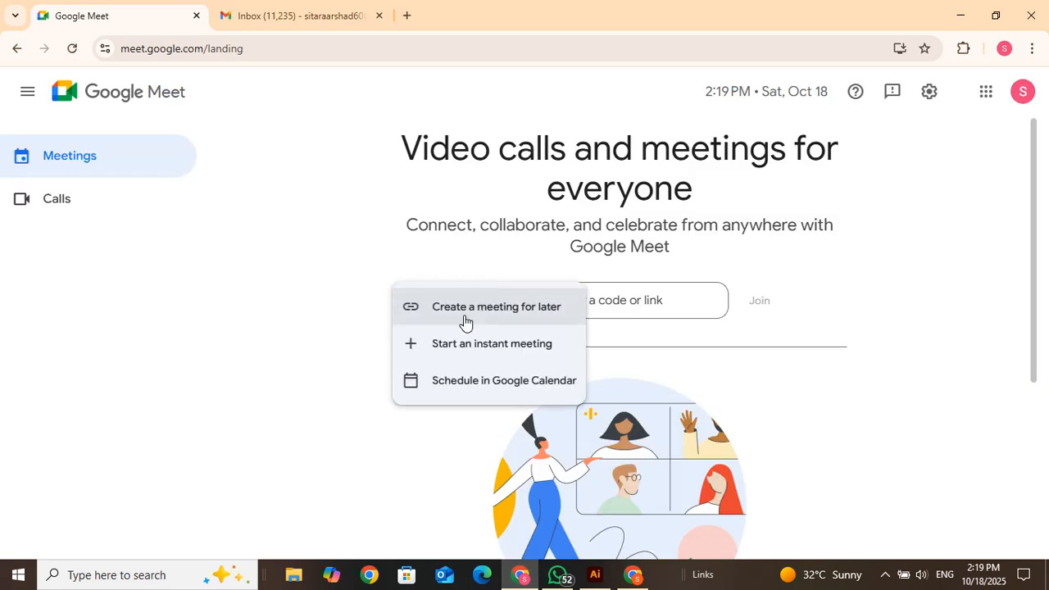
pyautogui.click(467, 345)
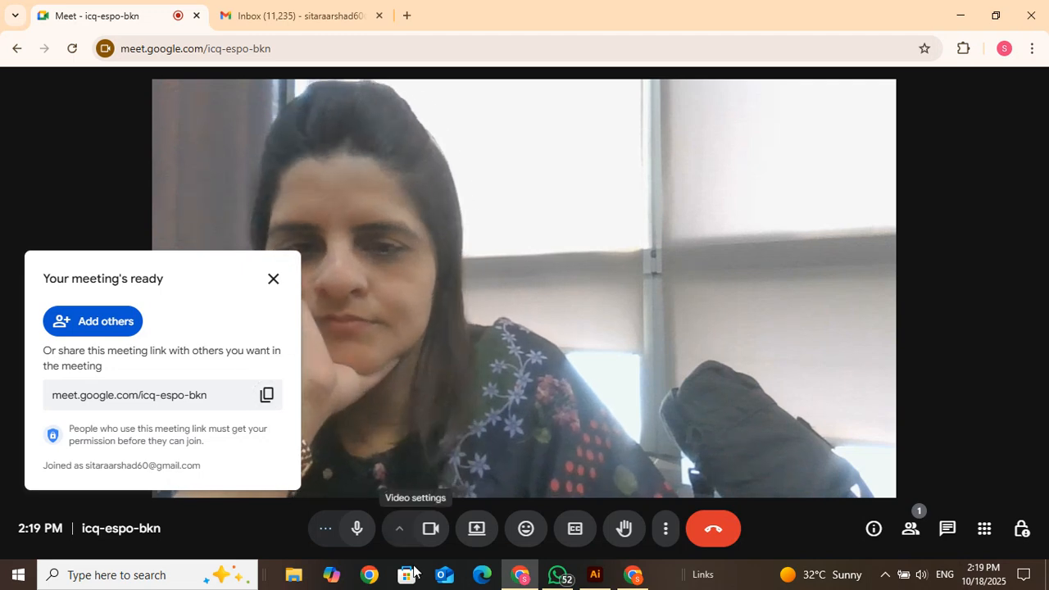
pyautogui.click(429, 530)
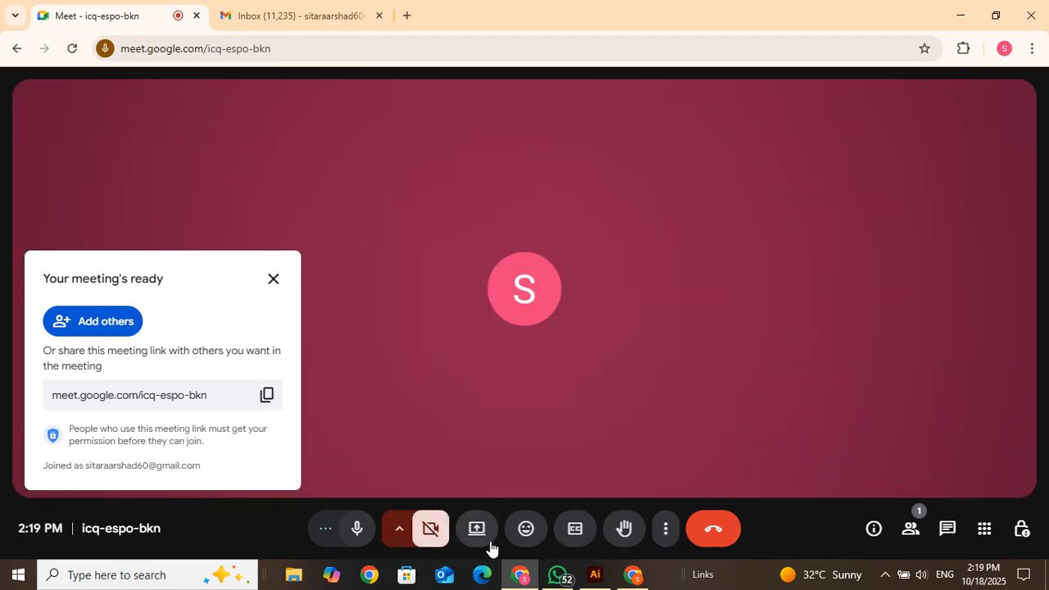
# Present the entire screen, then bring the Google Images window forward.
pyautogui.click(487, 542)
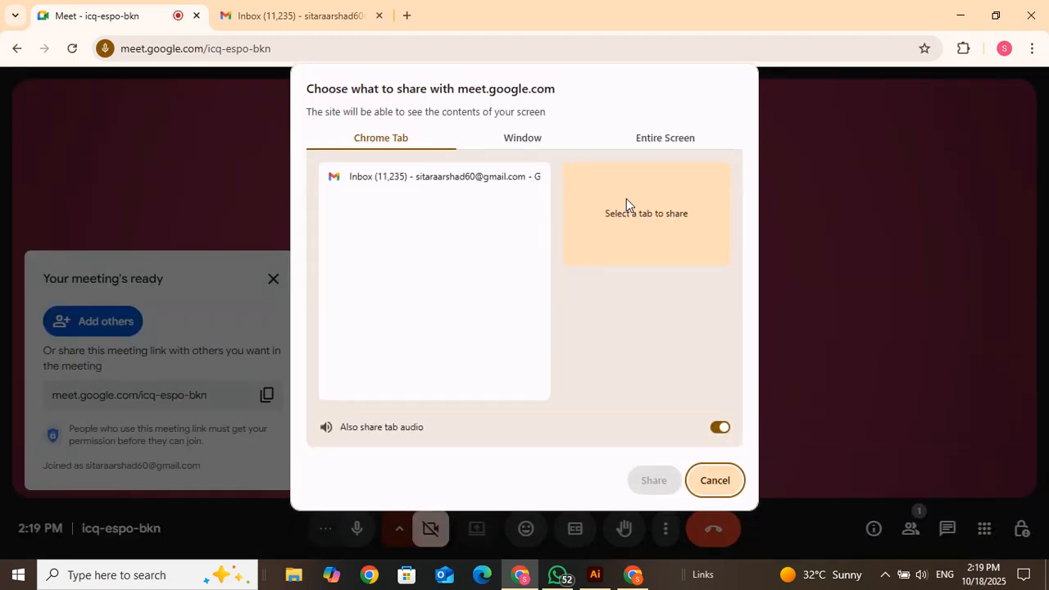
pyautogui.click(656, 146)
pyautogui.click(497, 188)
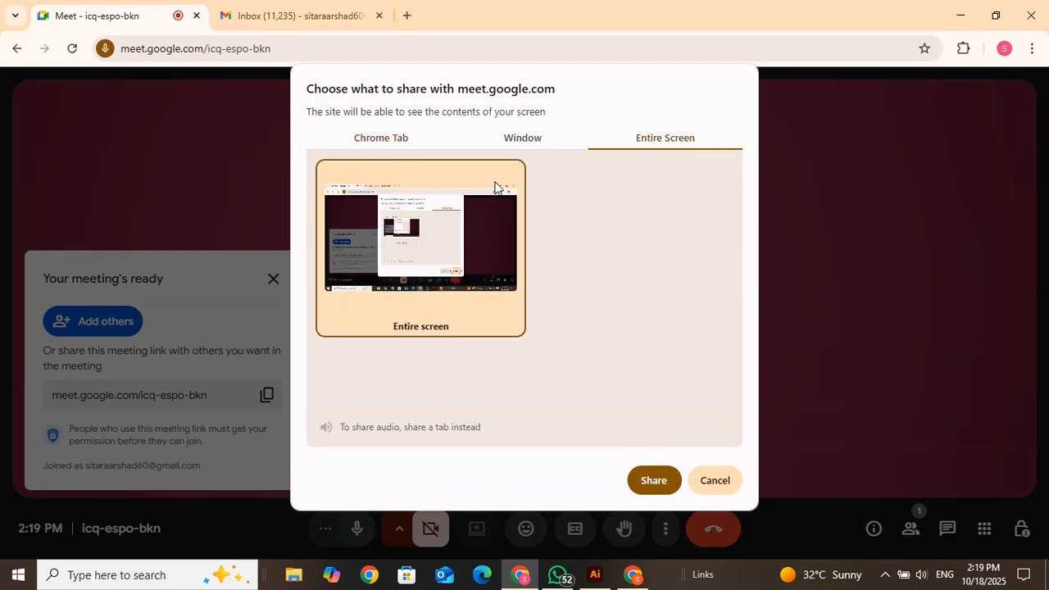
pyautogui.click(652, 482)
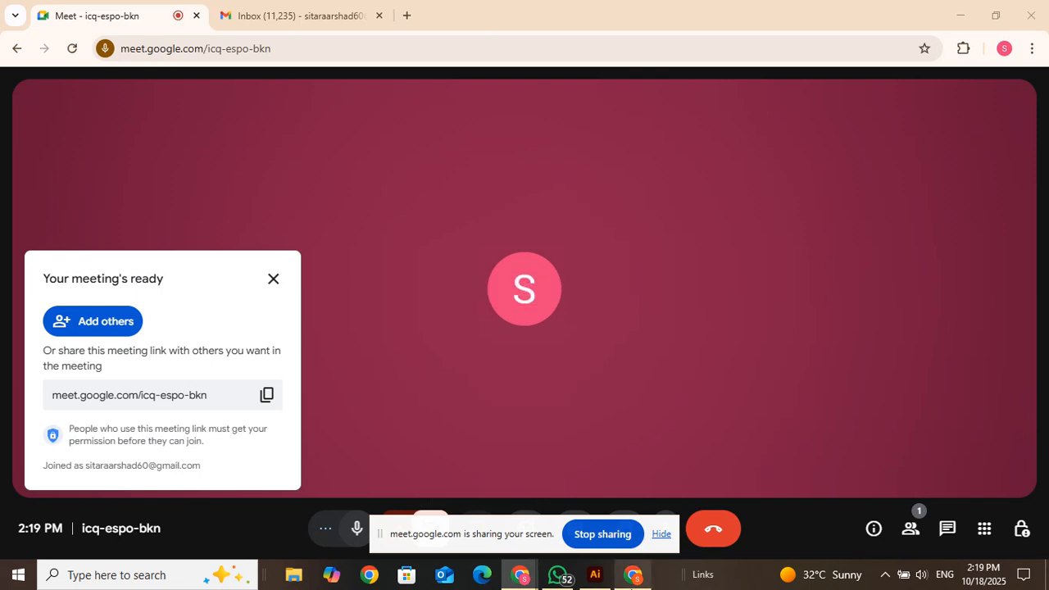
pyautogui.click(632, 576)
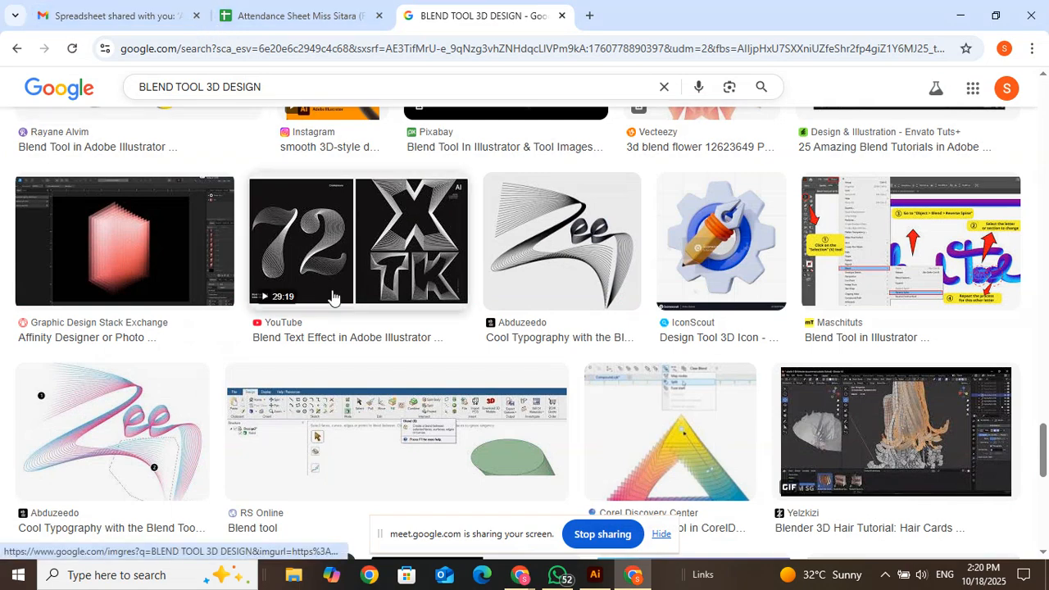
# Preview the 72 X TK, pink layered blend and Blend Text Effect video results, then minimize the search.
pyautogui.click(423, 230)
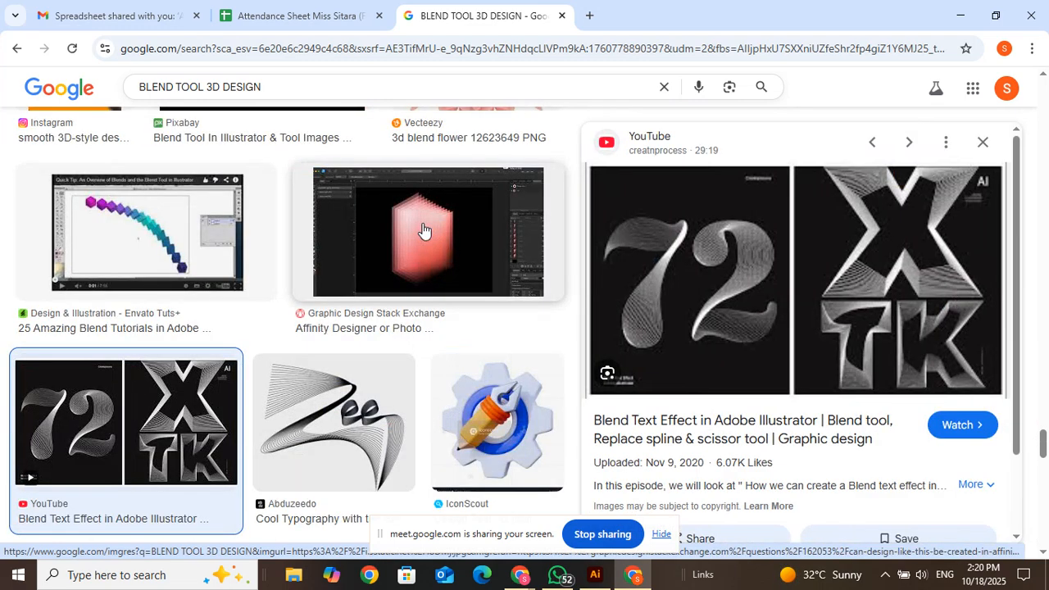
pyautogui.click(537, 243)
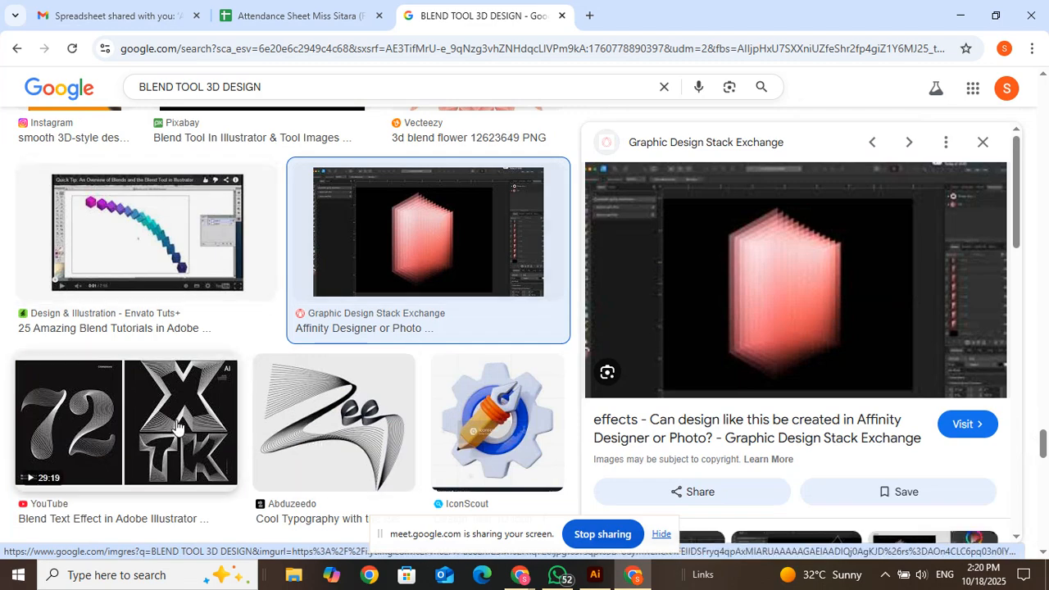
pyautogui.click(176, 424)
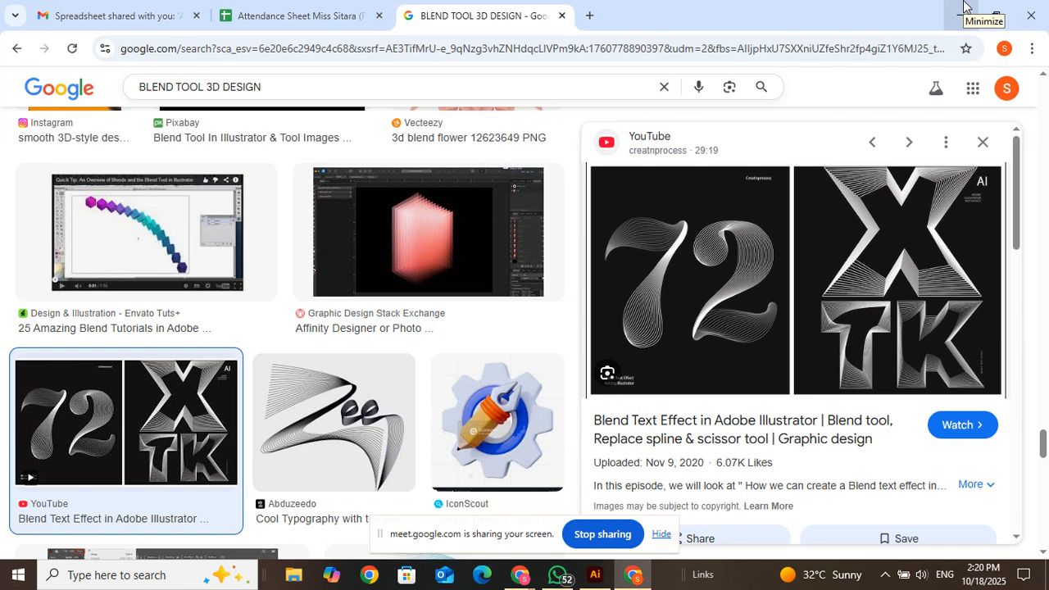
pyautogui.click(963, 7)
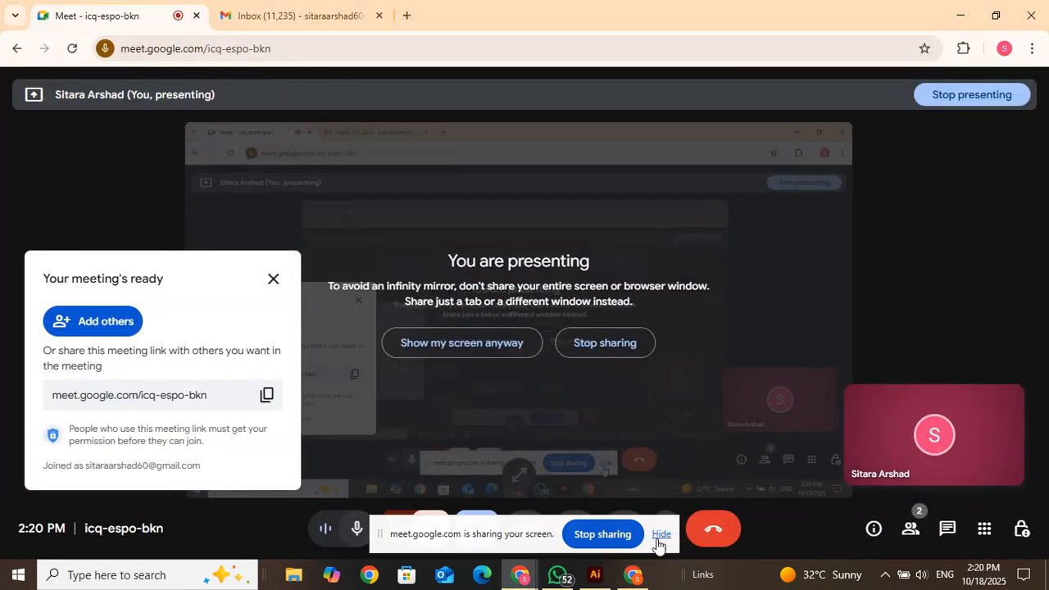
# Open and maximize WhatsApp, then paste and send the Meet link in the open chat.
pyautogui.click(660, 534)
pyautogui.click(572, 571)
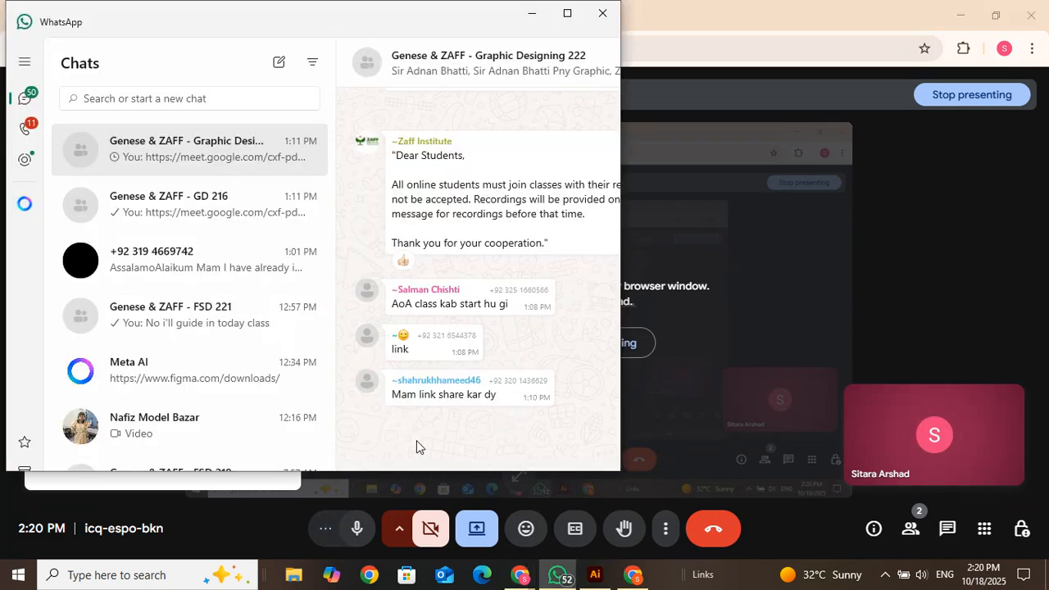
pyautogui.click(565, 12)
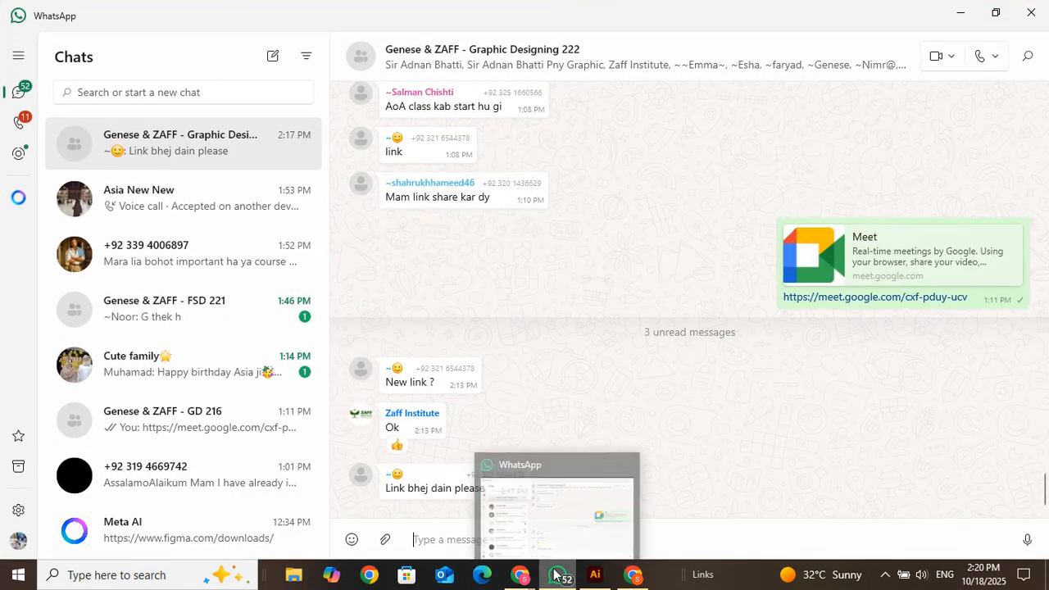
pyautogui.write('https://meet.google.com/cxf-pduy-ucv')
pyautogui.press('Return')
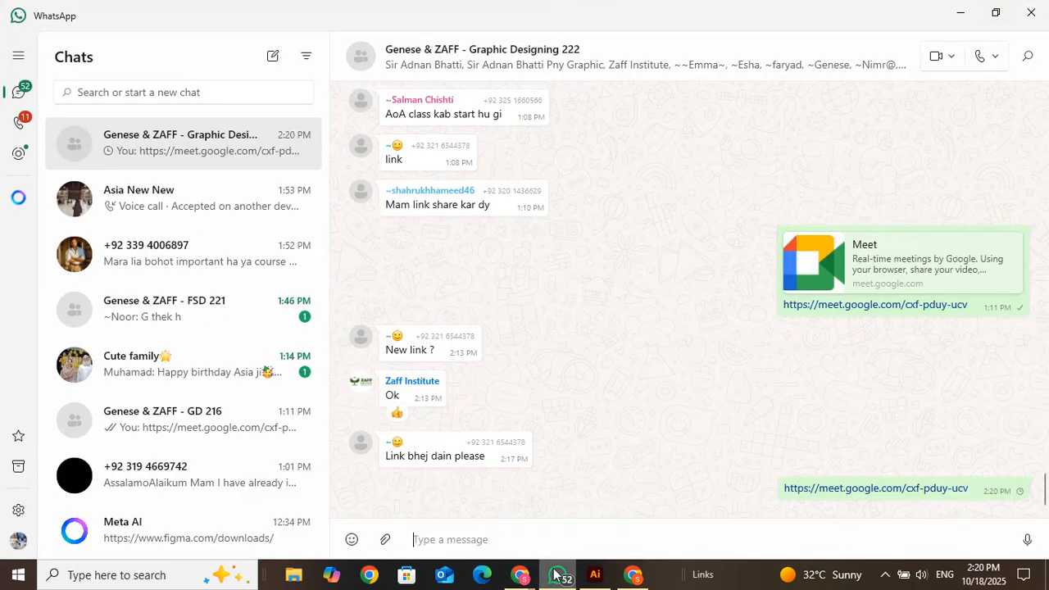
# Send the Meet link to the GD 216 group chat too, then minimize WhatsApp.
pyautogui.click(258, 300)
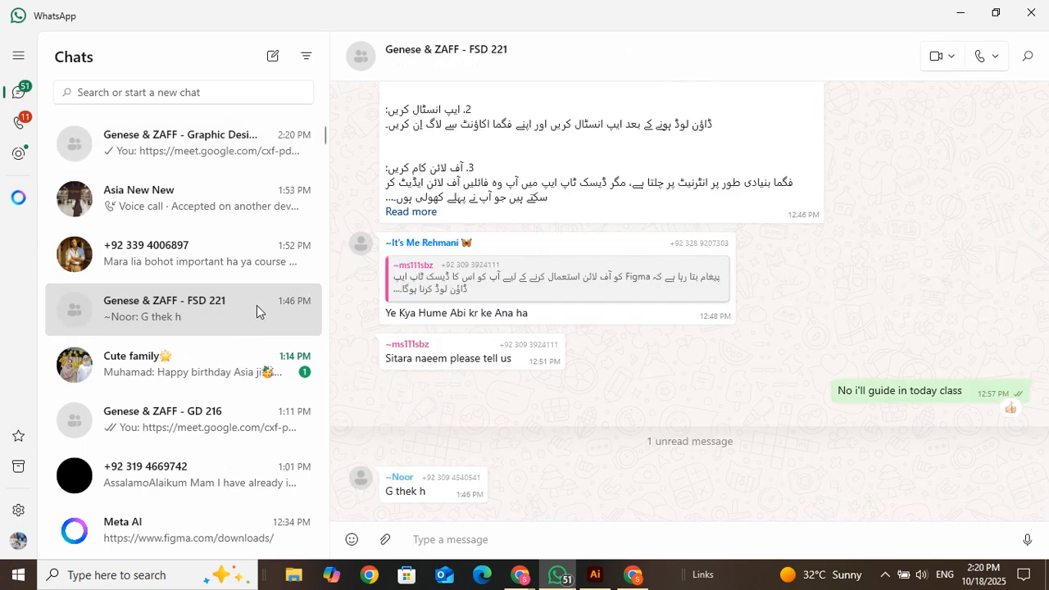
pyautogui.click(229, 428)
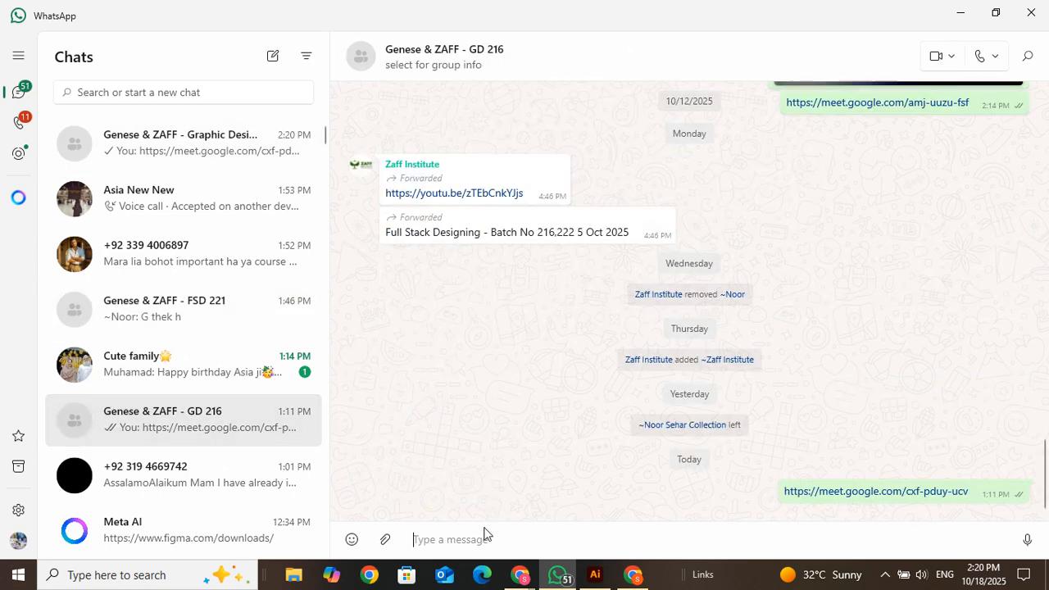
pyautogui.write('https://meet.google.com/cxf-pduy-ucv')
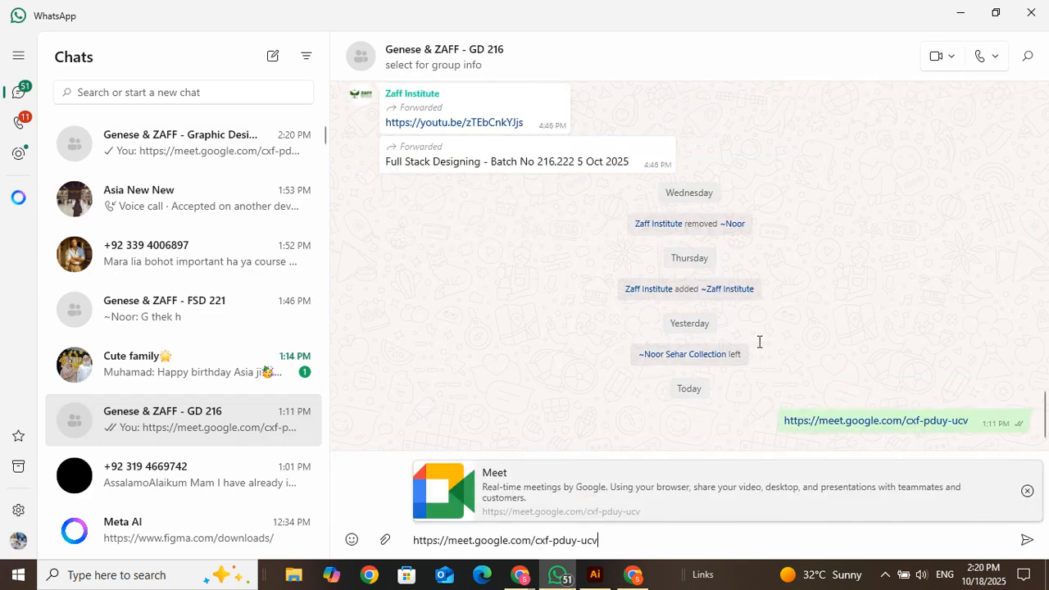
pyautogui.press('Return')
pyautogui.click(958, 14)
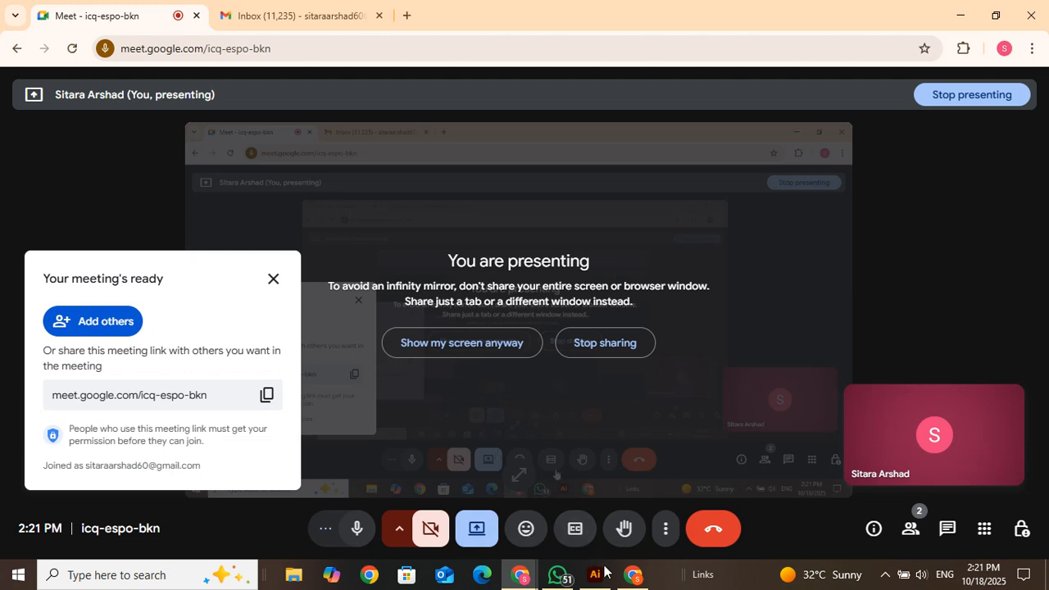
pyautogui.moveTo(630, 570)
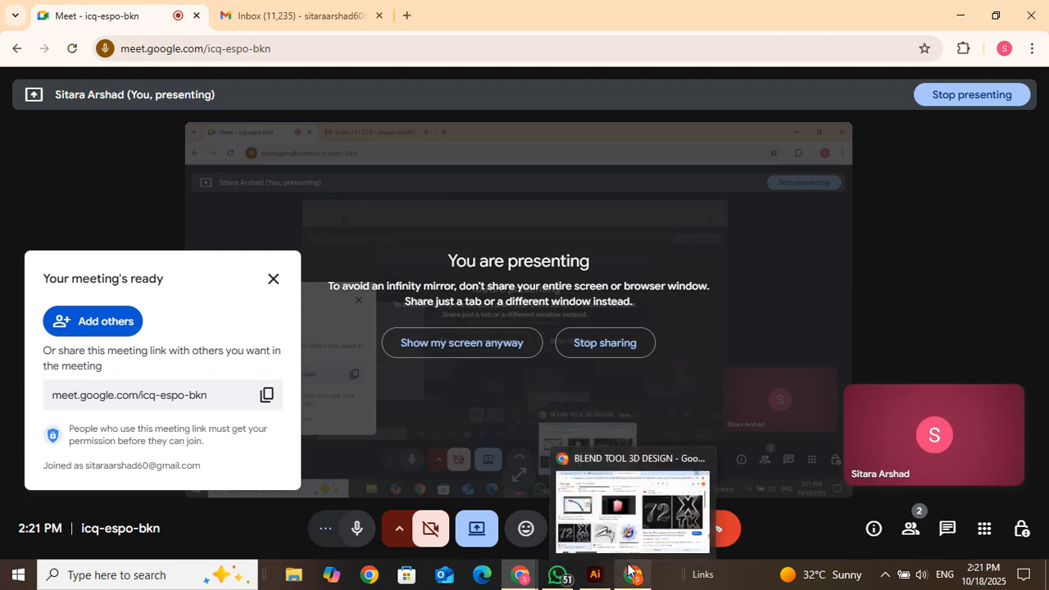
pyautogui.click(635, 520)
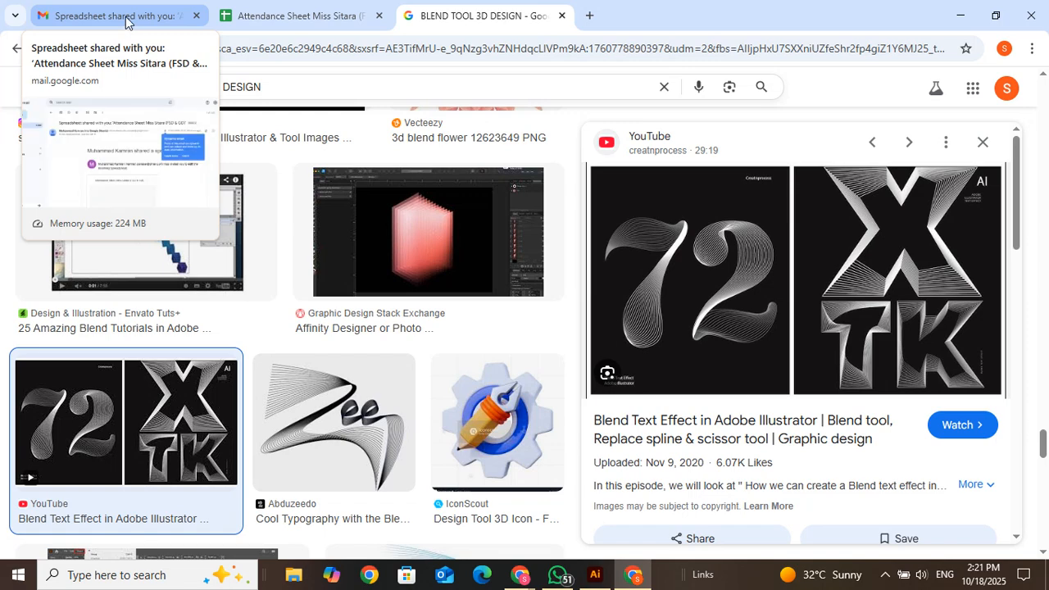
pyautogui.click(125, 22)
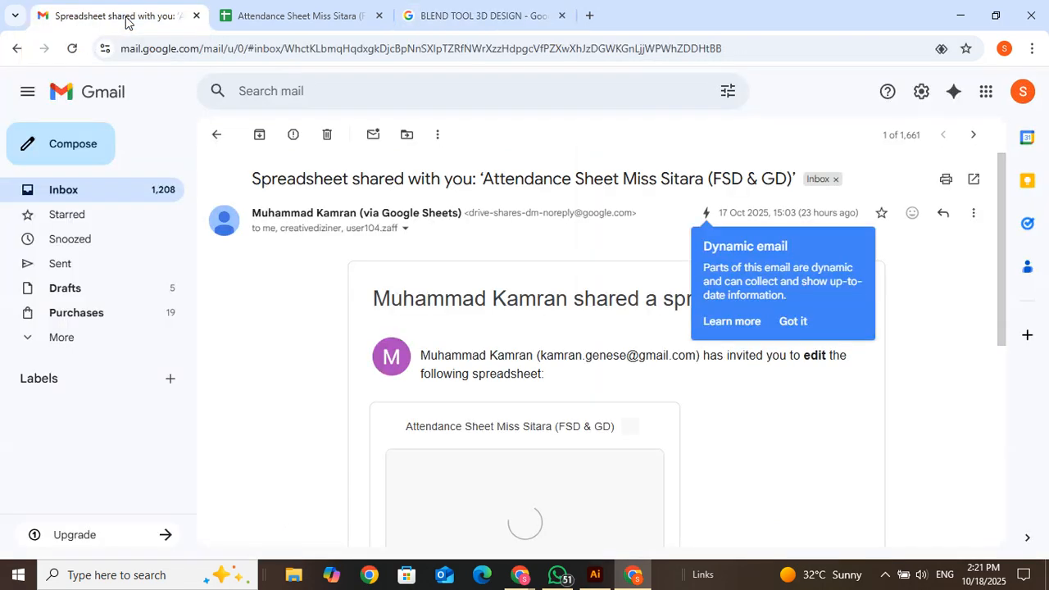
pyautogui.click(241, 8)
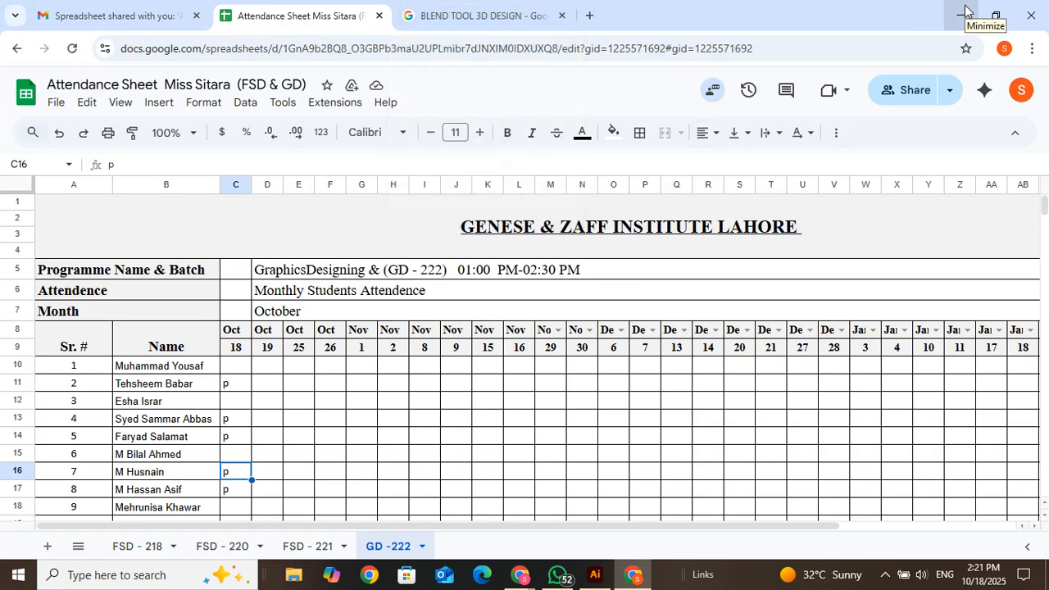
pyautogui.click(965, 11)
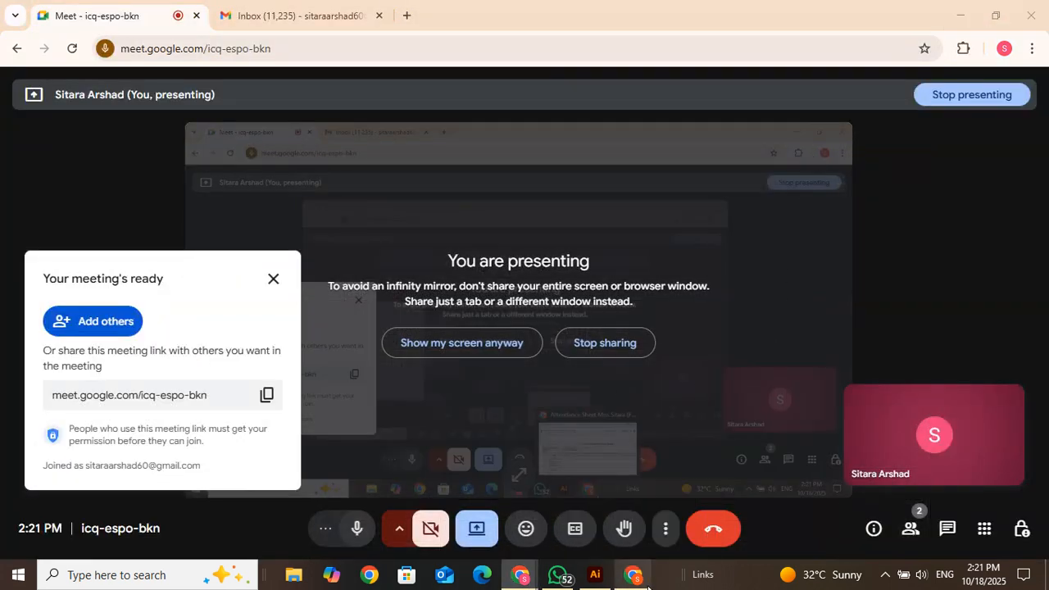
# Glance at the attendance spreadsheet, hide it, and bring the Meet call forward.
pyautogui.click(639, 581)
pyautogui.click(648, 586)
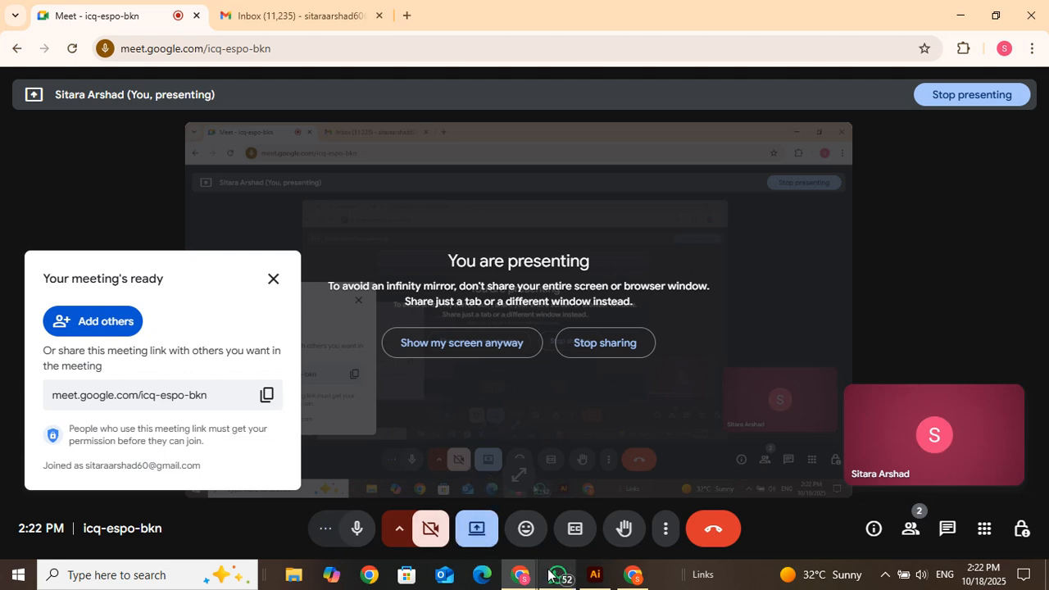
pyautogui.moveTo(549, 576)
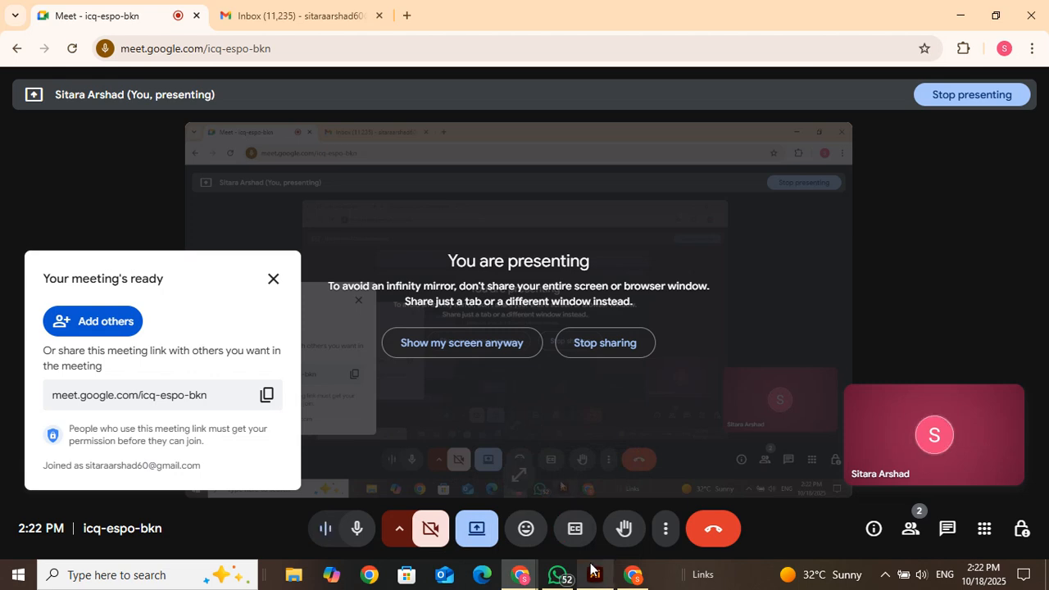
pyautogui.moveTo(592, 574)
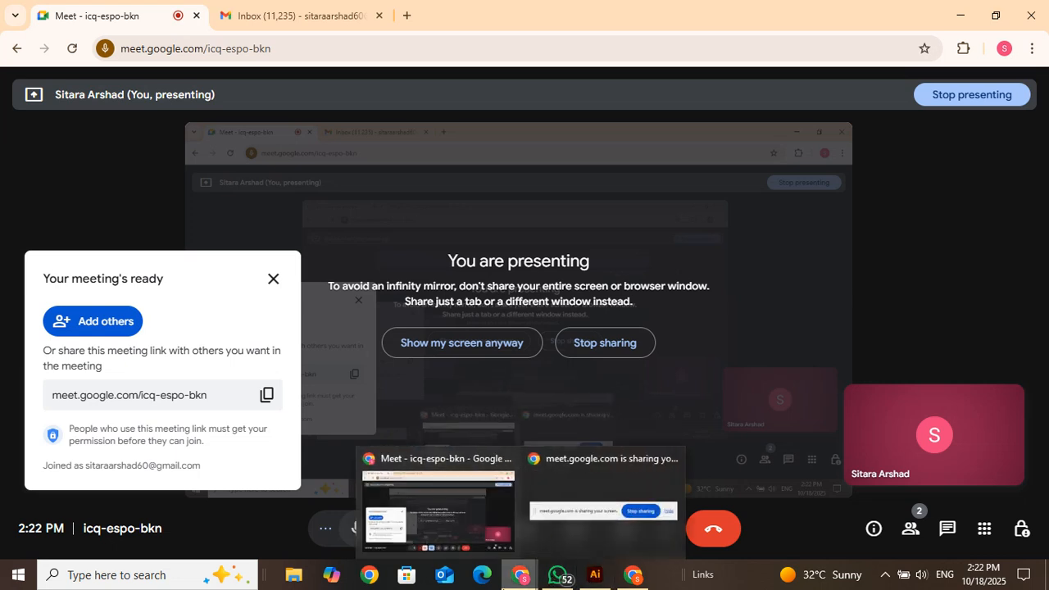
pyautogui.click(442, 525)
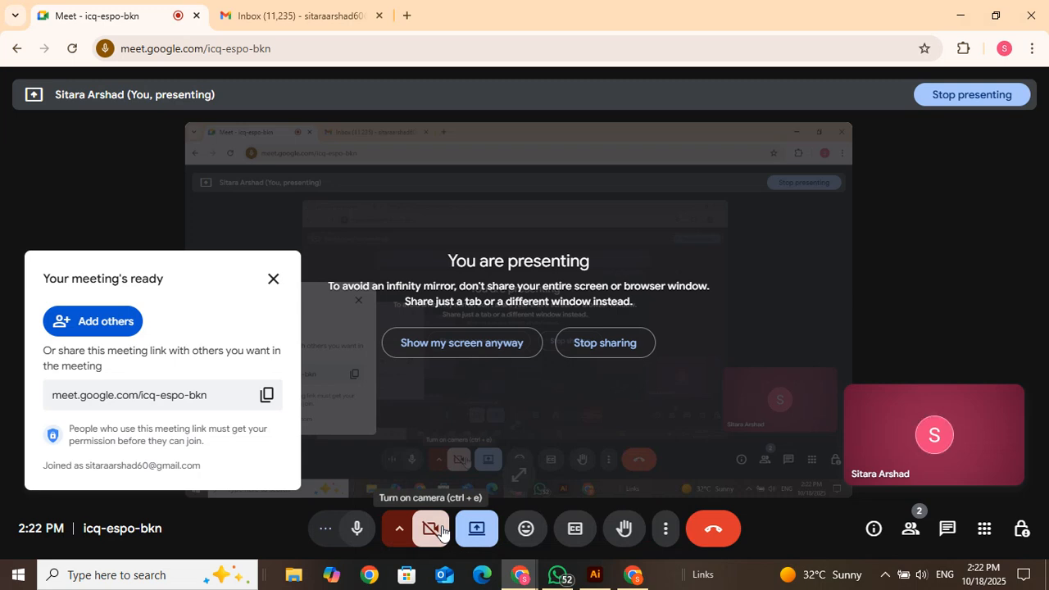
# Paste and send the copied meeting link in the Graphic Designing 222 chat.
pyautogui.click(557, 576)
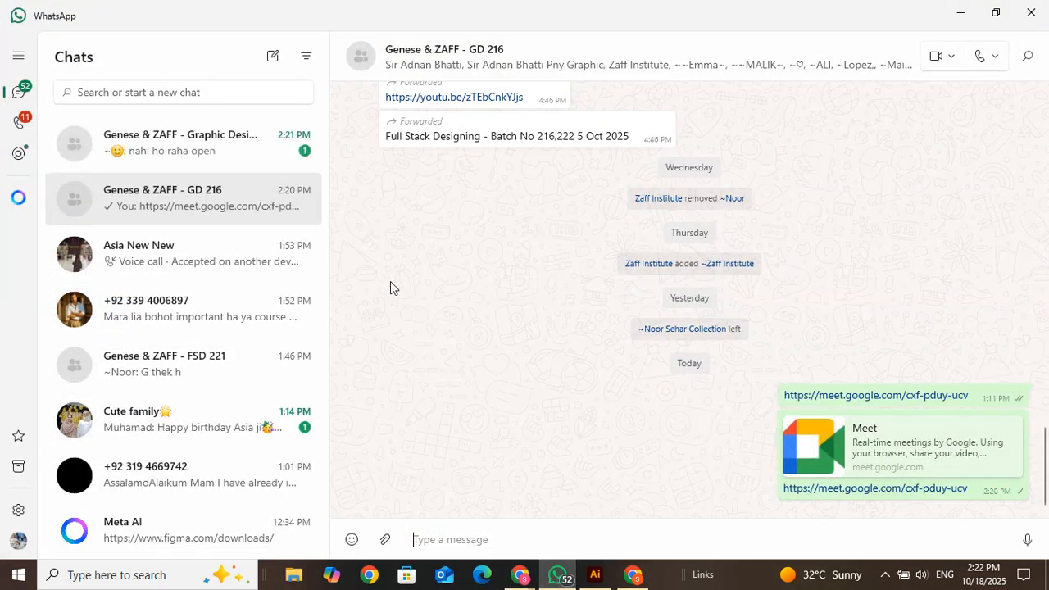
pyautogui.click(231, 144)
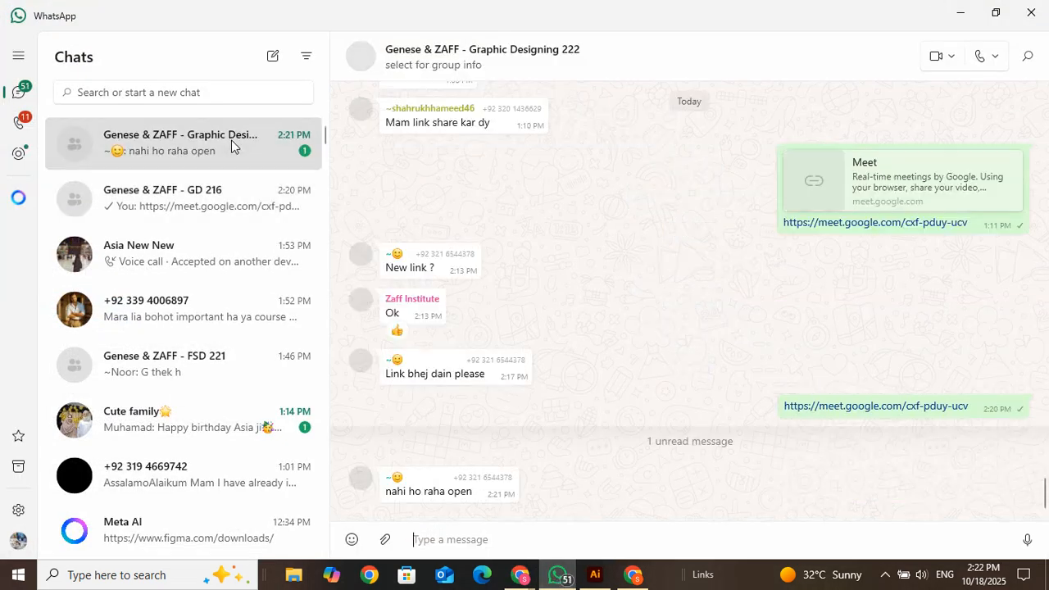
pyautogui.click(449, 544)
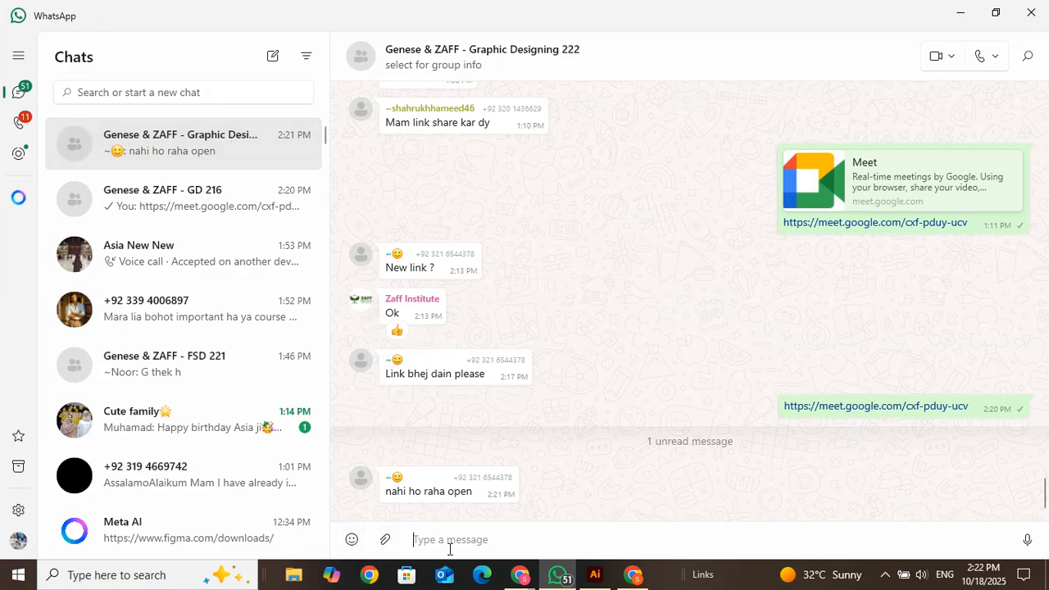
pyautogui.write('https://meet.google.com/cxf-pduy-ucv')
pyautogui.press('Return')
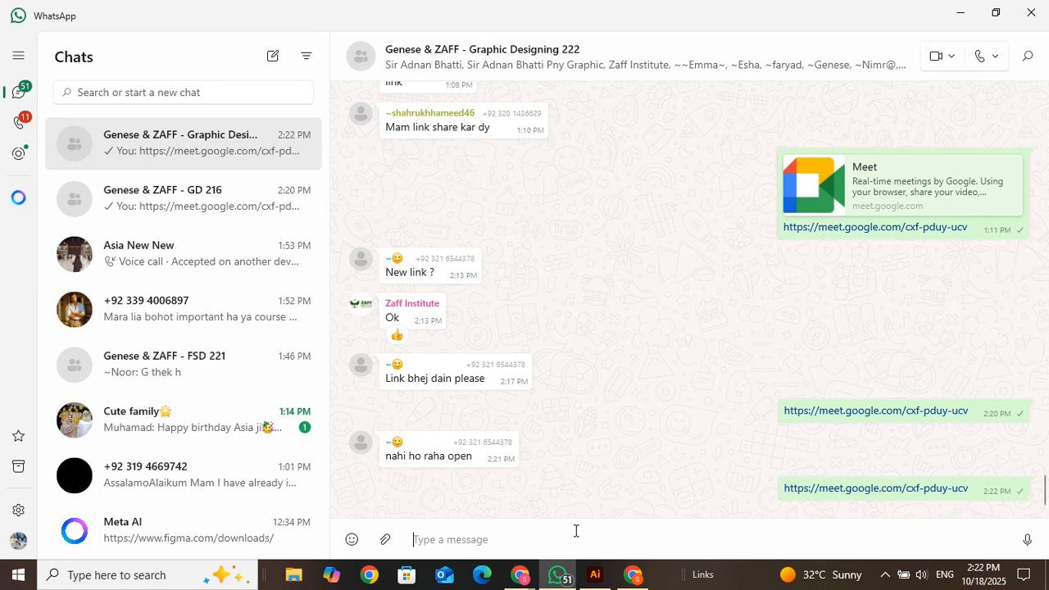
# Copy the current meet.google.com/icq-espo-bkn link from Meet and send it to Graphic Designing 222.
pyautogui.moveTo(520, 574)
pyautogui.click(410, 494)
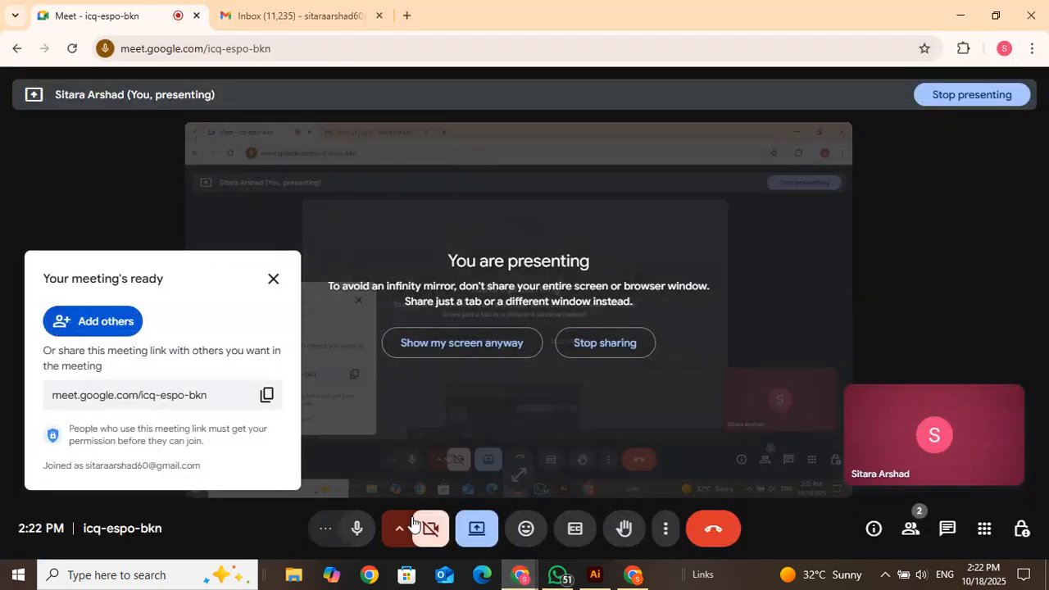
pyautogui.click(266, 401)
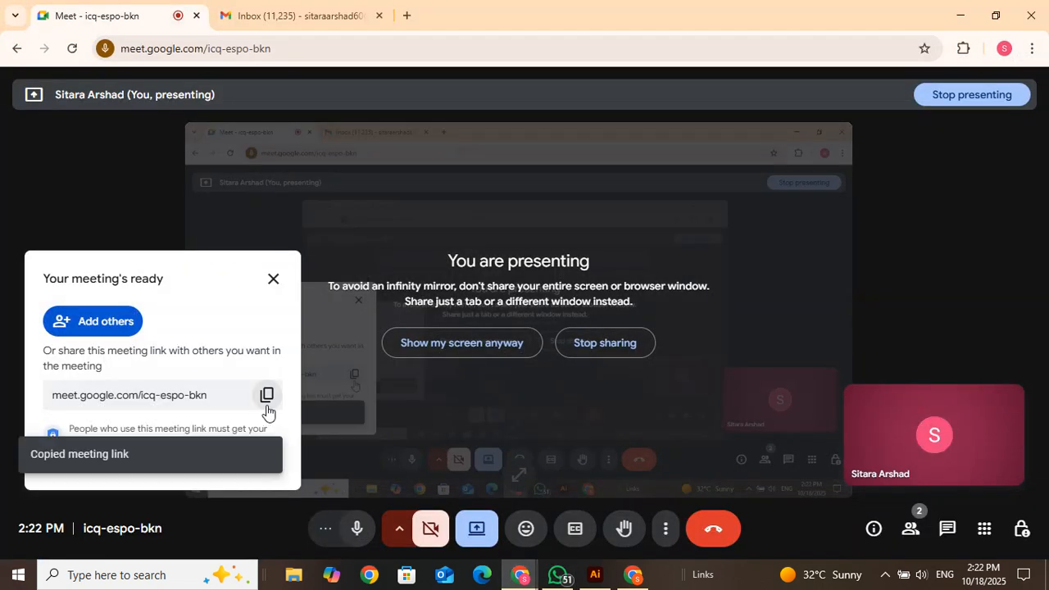
pyautogui.click(560, 575)
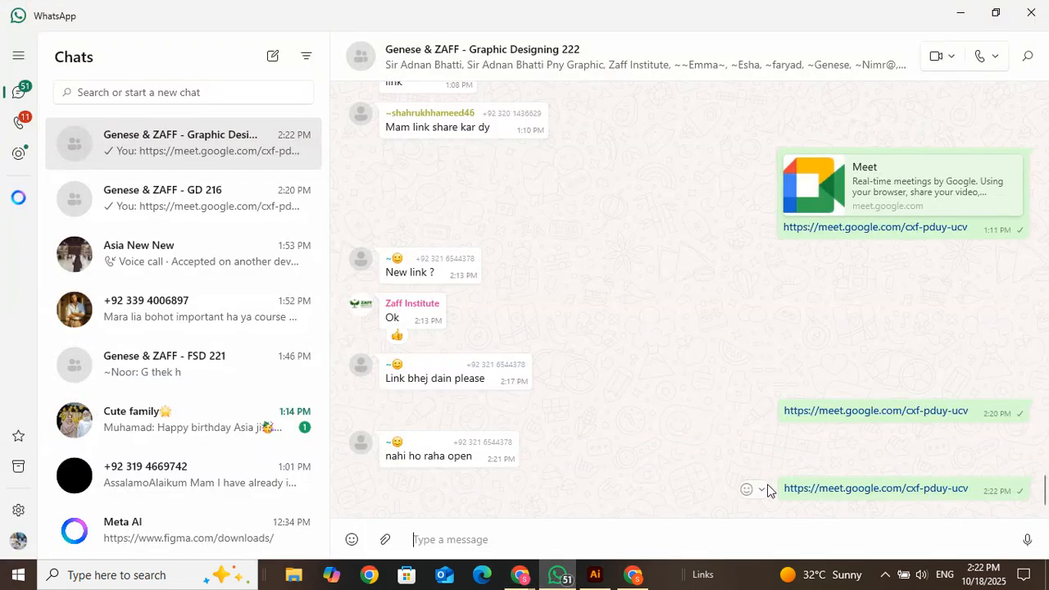
pyautogui.hotkey('ctrl', 'v')
pyautogui.press('Return')
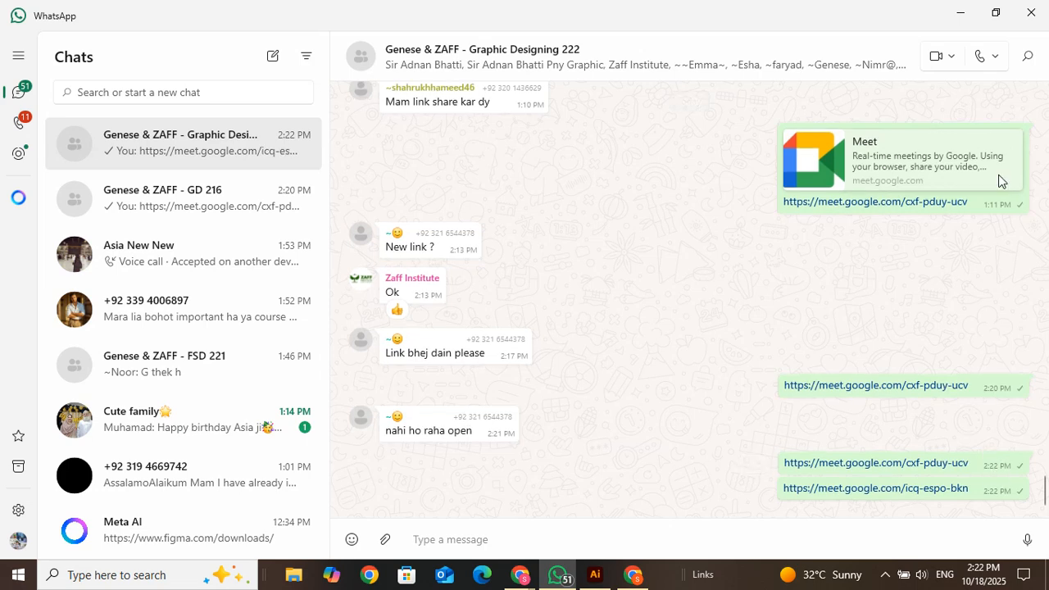
# Send the icq-espo-bkn meeting link to the GD 216 group and minimize WhatsApp.
pyautogui.click(207, 205)
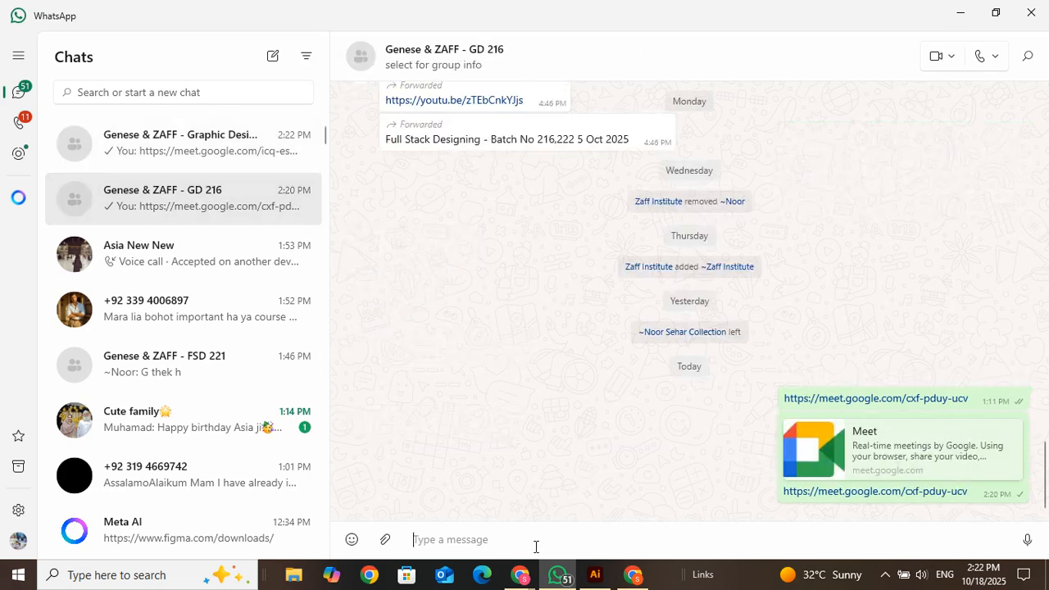
pyautogui.hotkey('ctrl', 'v')
pyautogui.press('Return')
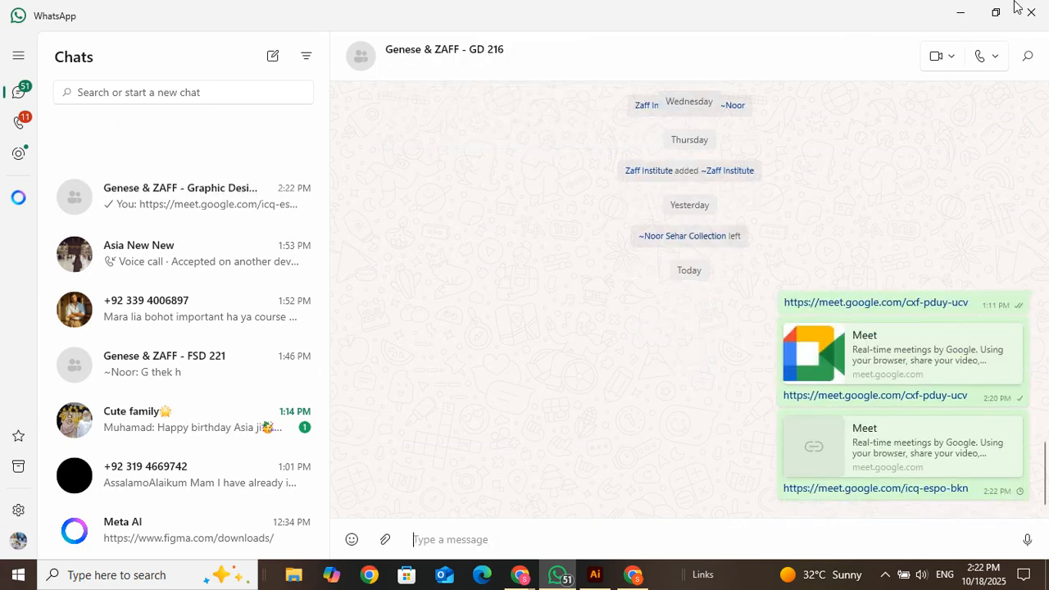
pyautogui.click(960, 11)
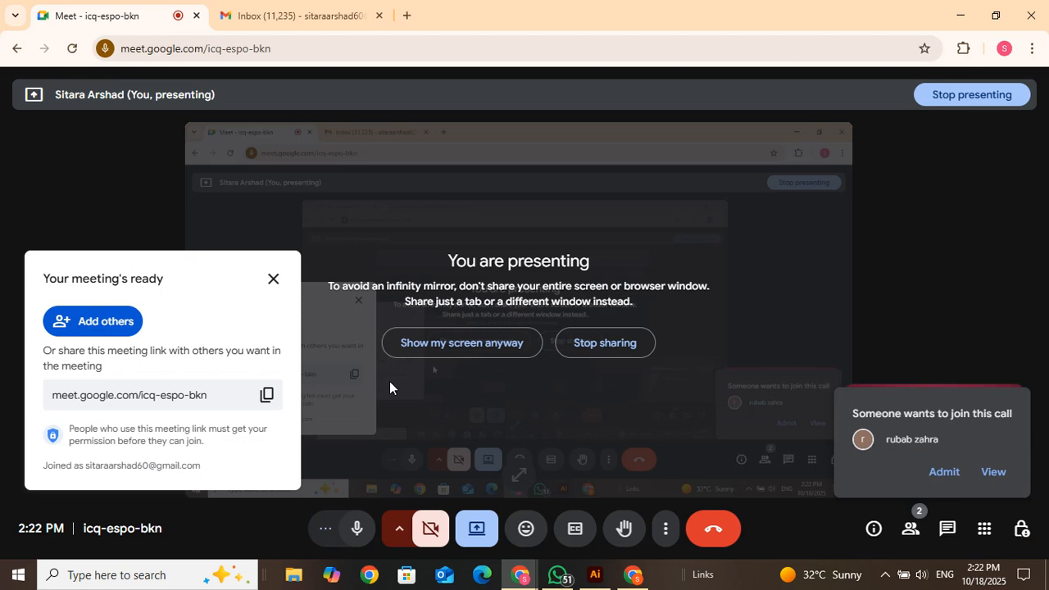
# Admit the participant asking to join, then bring the Illustrator blend artboard back up.
pyautogui.click(942, 469)
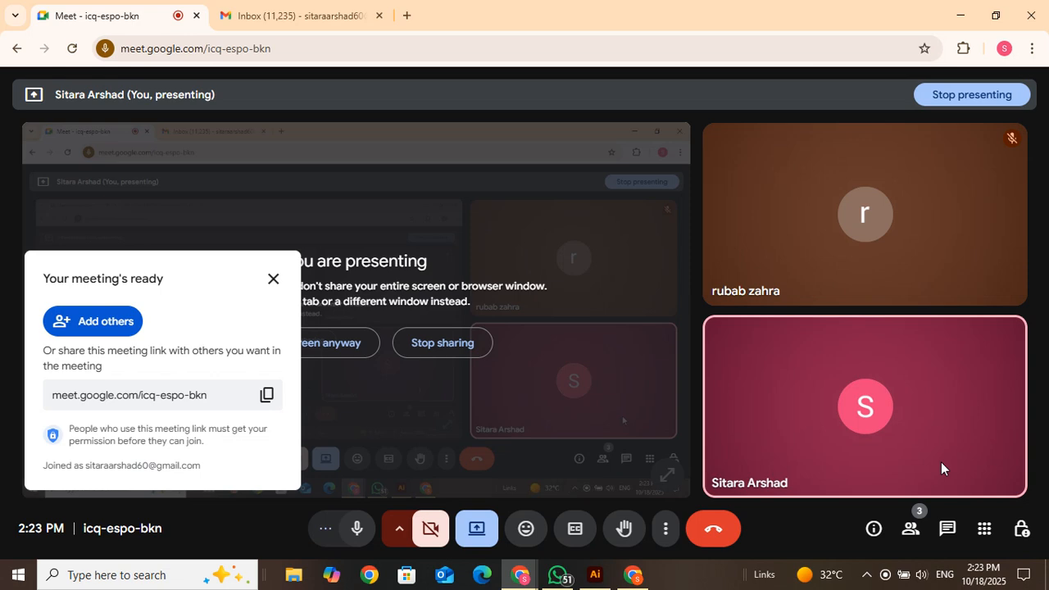
pyautogui.click(273, 8)
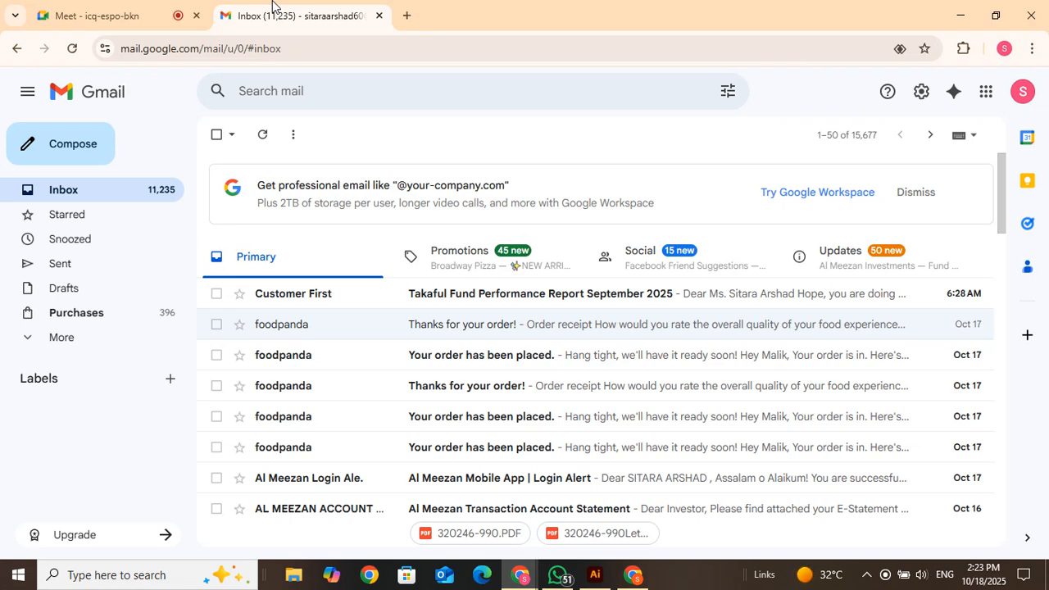
pyautogui.click(599, 580)
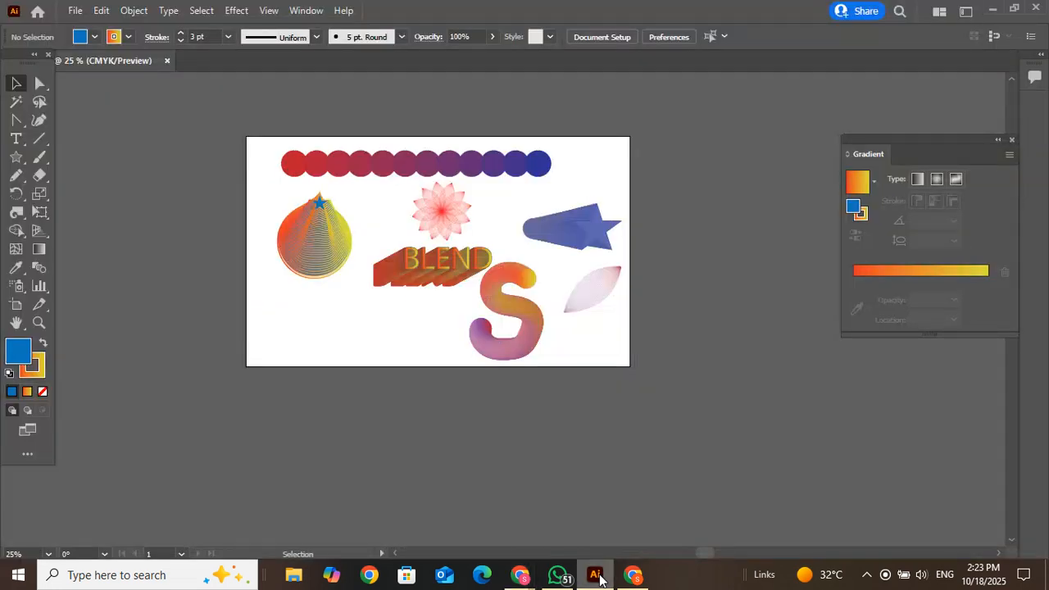
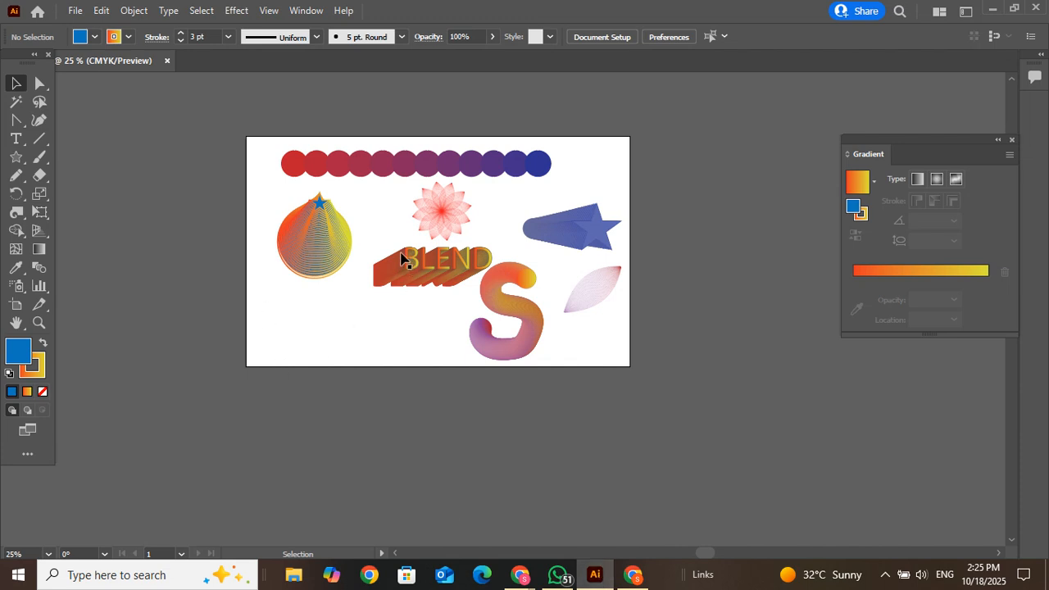
# Delete the cone blend and zoom the view to 50%.
pyautogui.click(306, 231)
pyautogui.press('Delete')
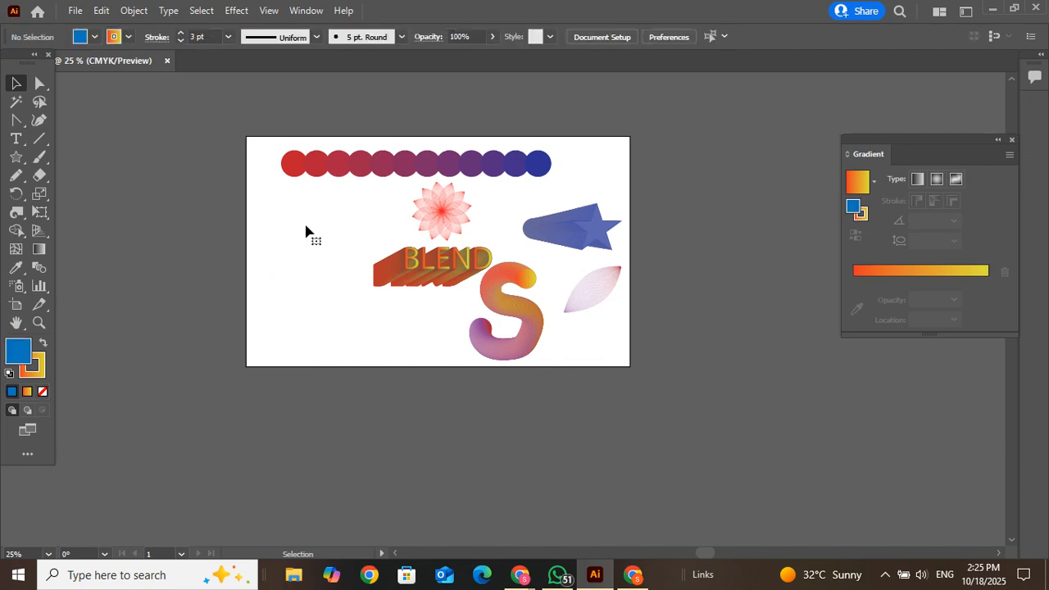
pyautogui.hotkey('ctrl', '+')
pyautogui.hotkey('ctrl', '+')
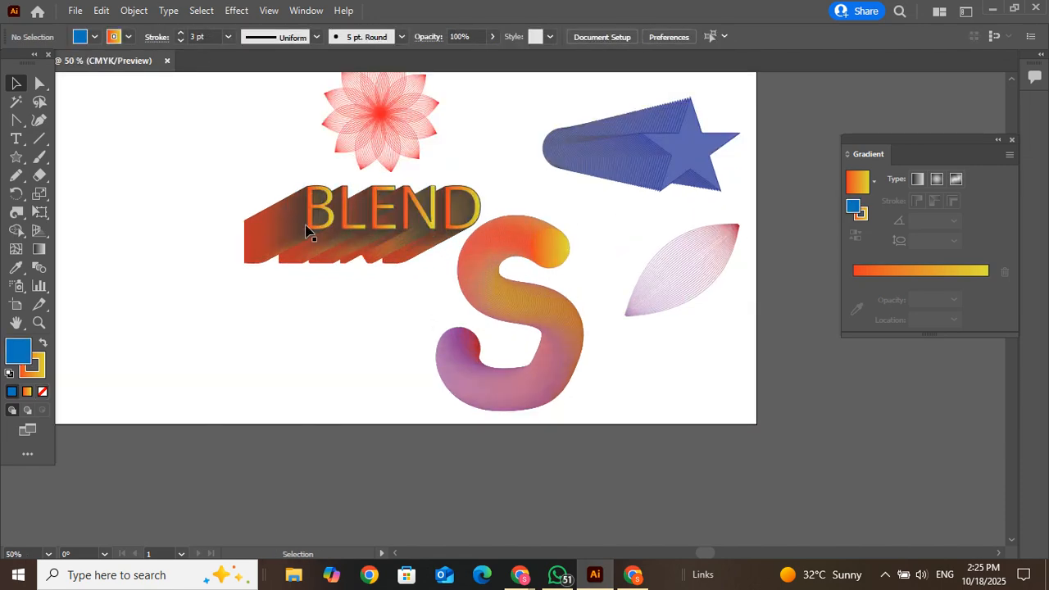
# Draw a circle with the Ellipse tool near the artboard's top-left corner and select it.
pyautogui.click(16, 158)
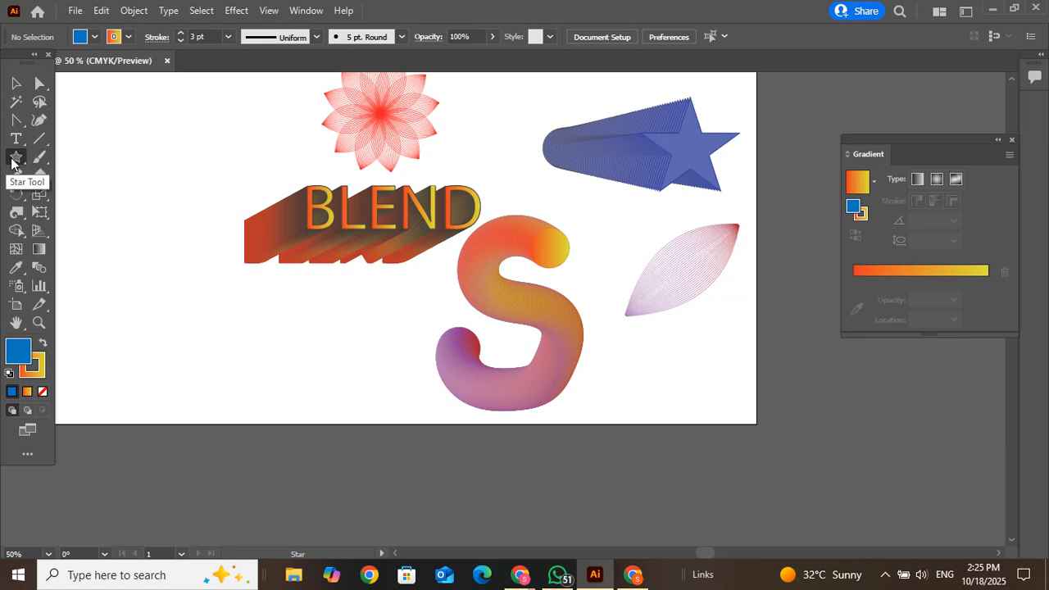
pyautogui.click(11, 162)
pyautogui.click(80, 195)
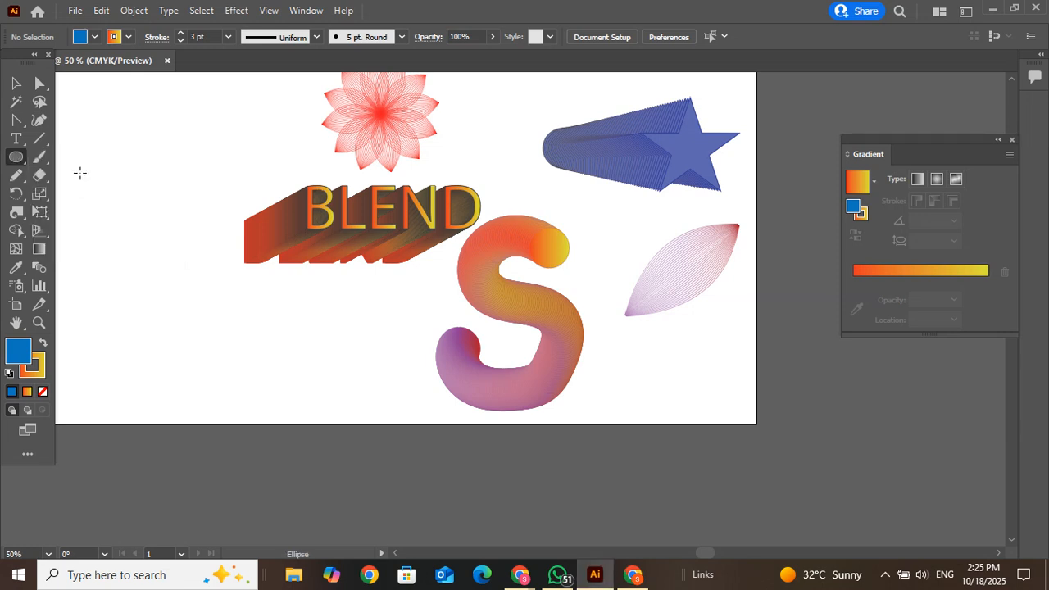
pyautogui.moveTo(80, 123); pyautogui.dragTo(115, 155)
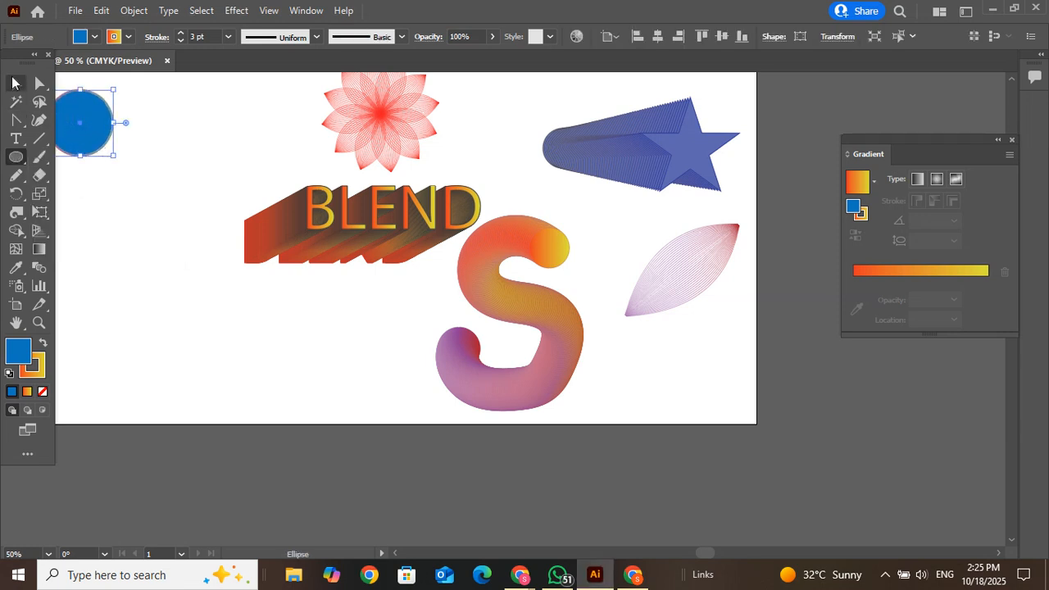
pyautogui.click(15, 83)
pyautogui.click(153, 161)
pyautogui.click(89, 127)
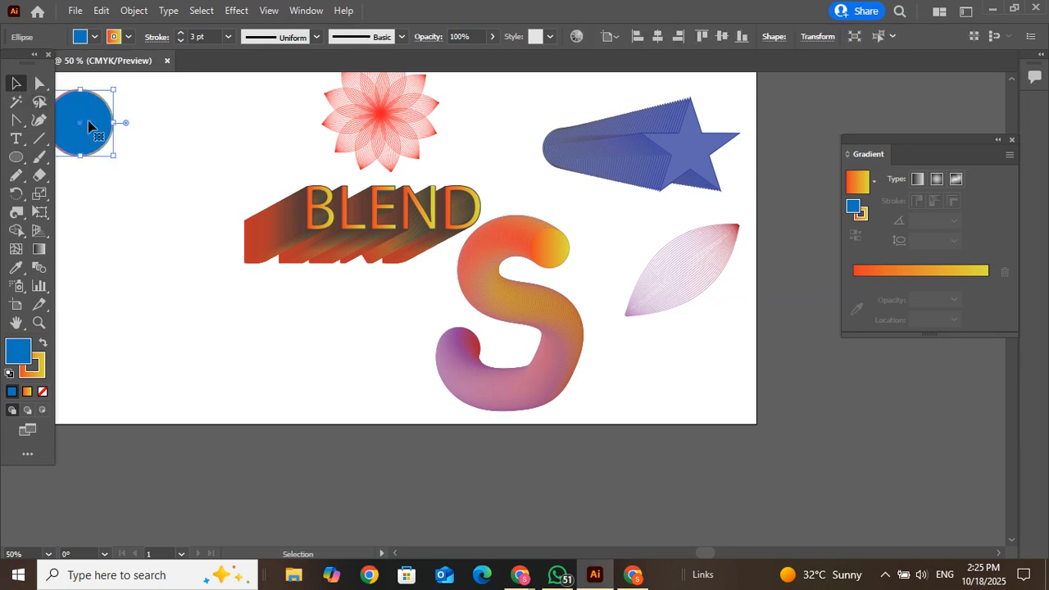
# Give the circle a black stroke and a fill of None.
pyautogui.doubleClick(35, 375)
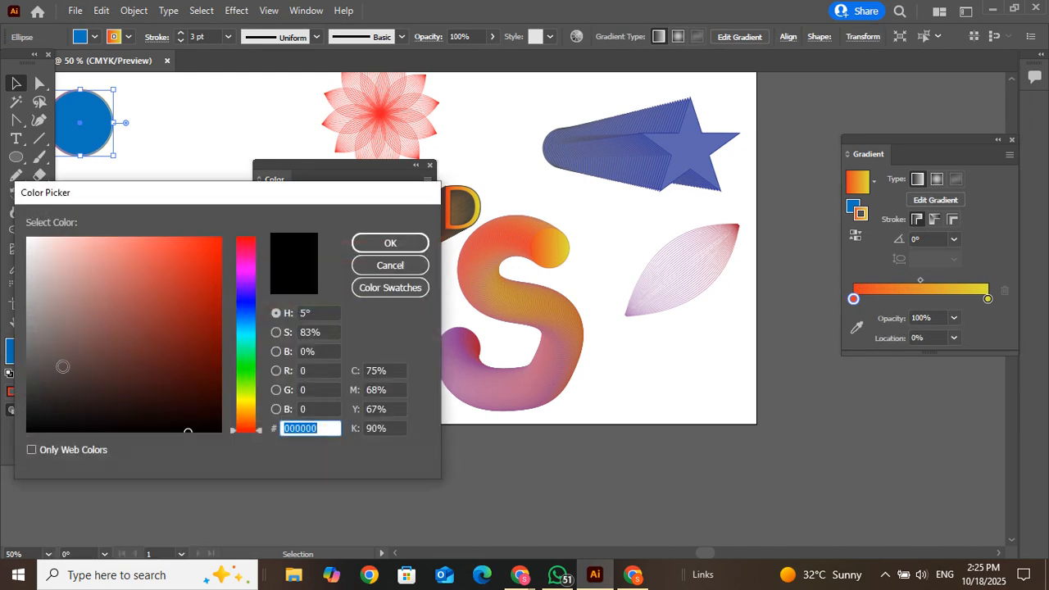
pyautogui.click(29, 430)
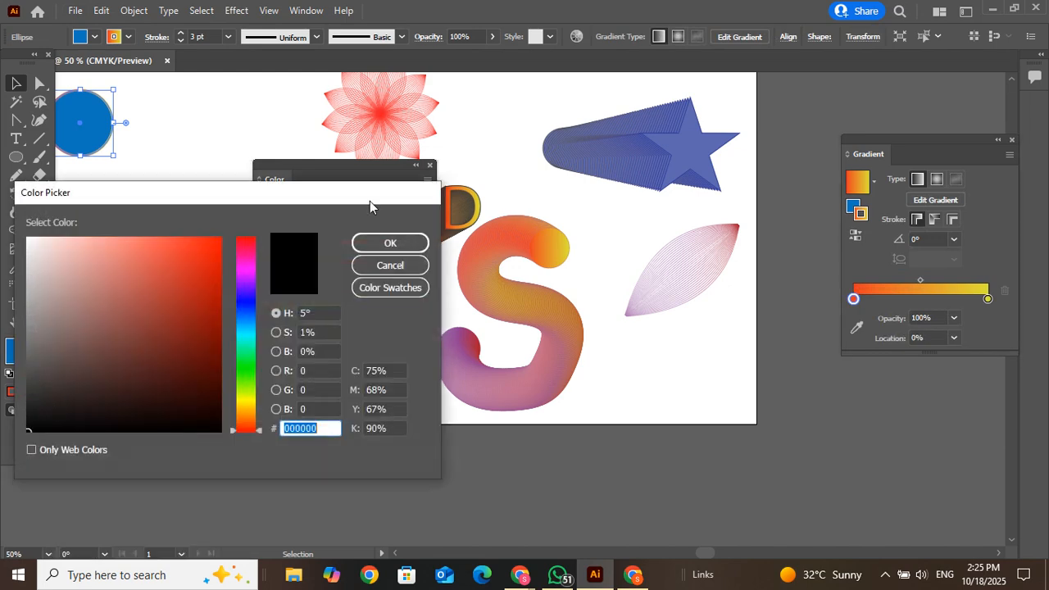
pyautogui.click(367, 243)
pyautogui.click(9, 358)
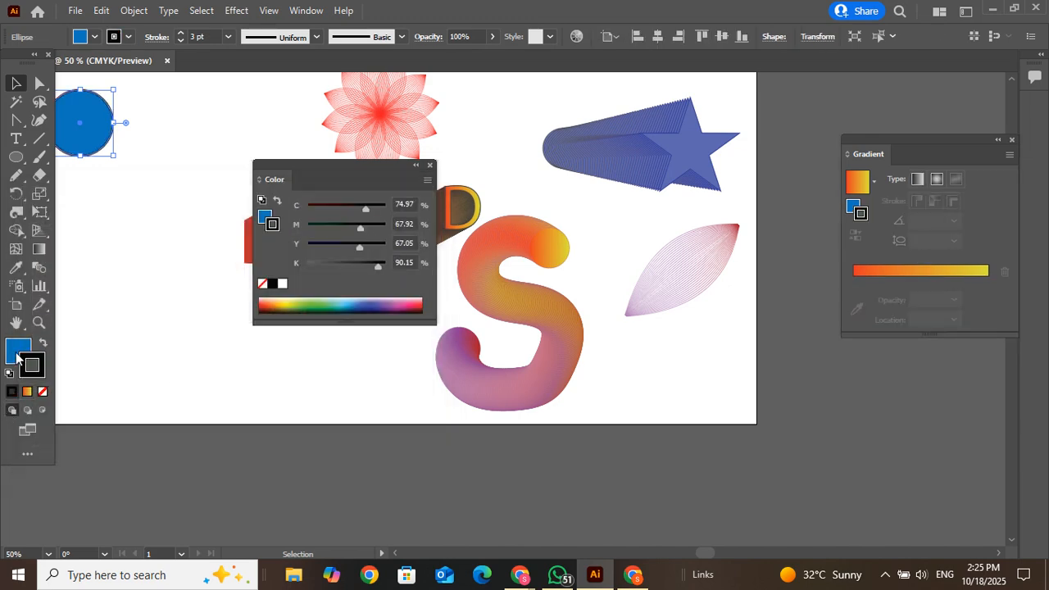
pyautogui.click(43, 392)
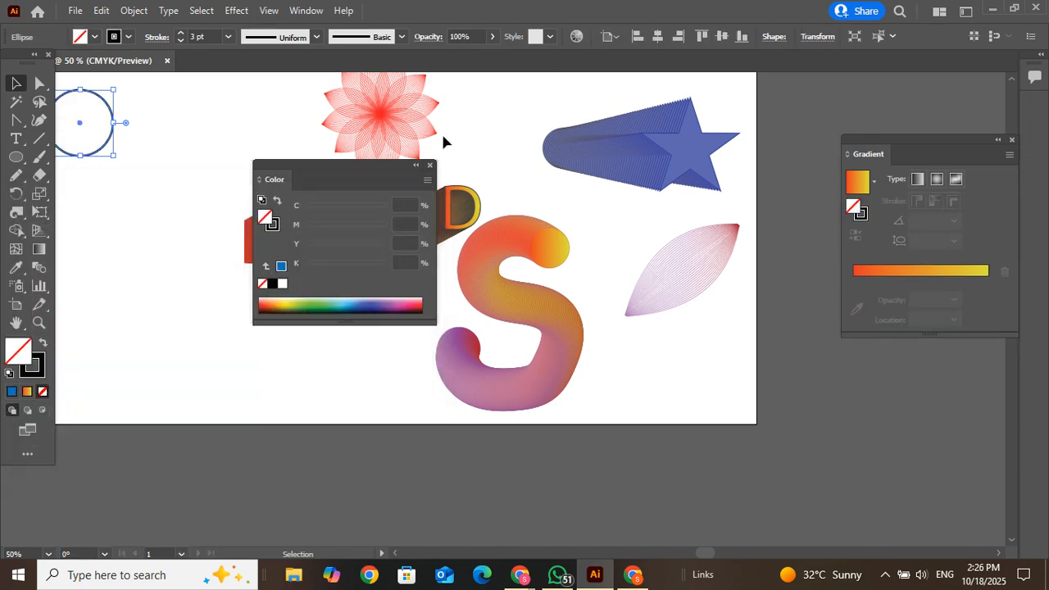
pyautogui.click(429, 165)
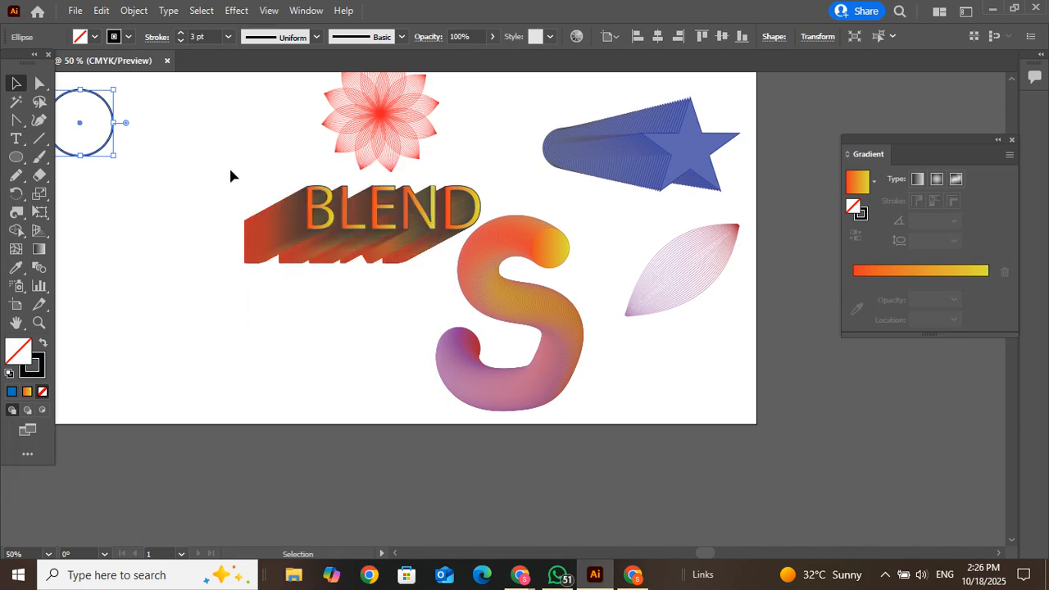
pyautogui.click(228, 168)
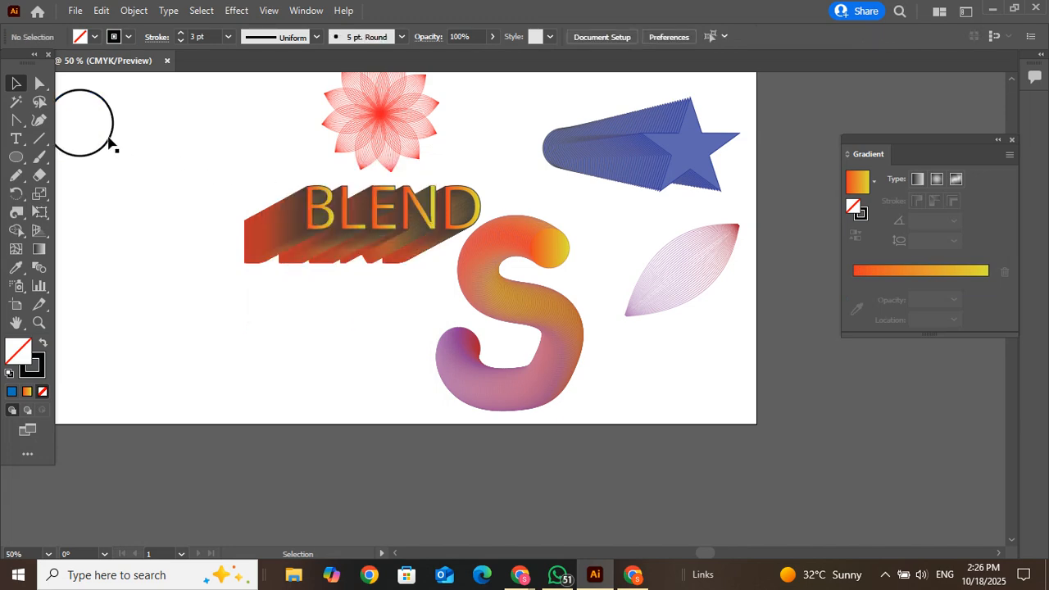
# Alt-drag a duplicate circle down-right so it overlaps the original, and select both.
pyautogui.click(109, 142)
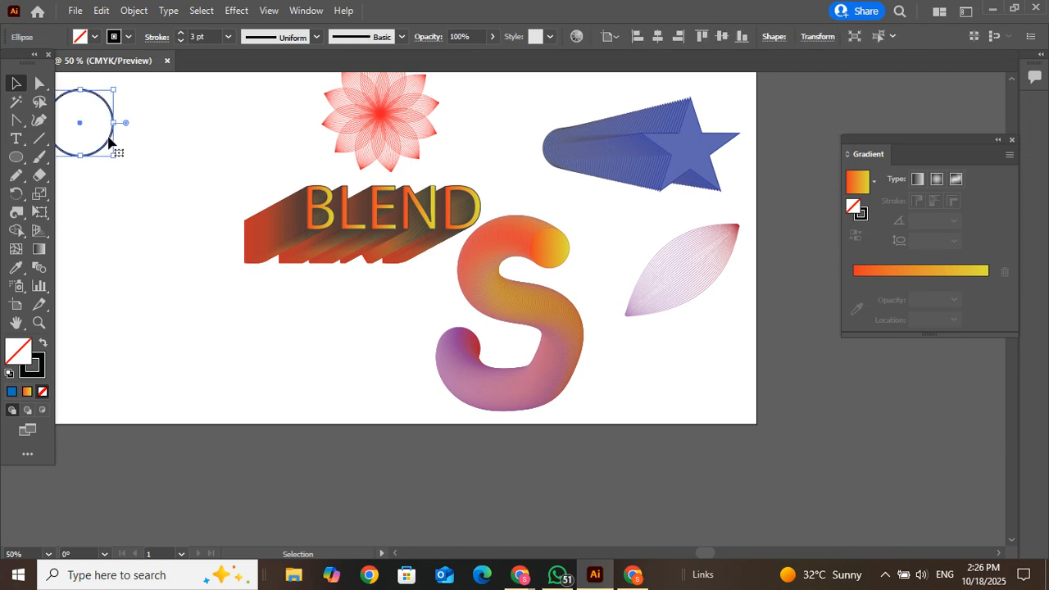
pyautogui.moveTo(109, 143); pyautogui.dragTo(129, 154)
pyautogui.click(152, 151)
pyautogui.click(88, 125)
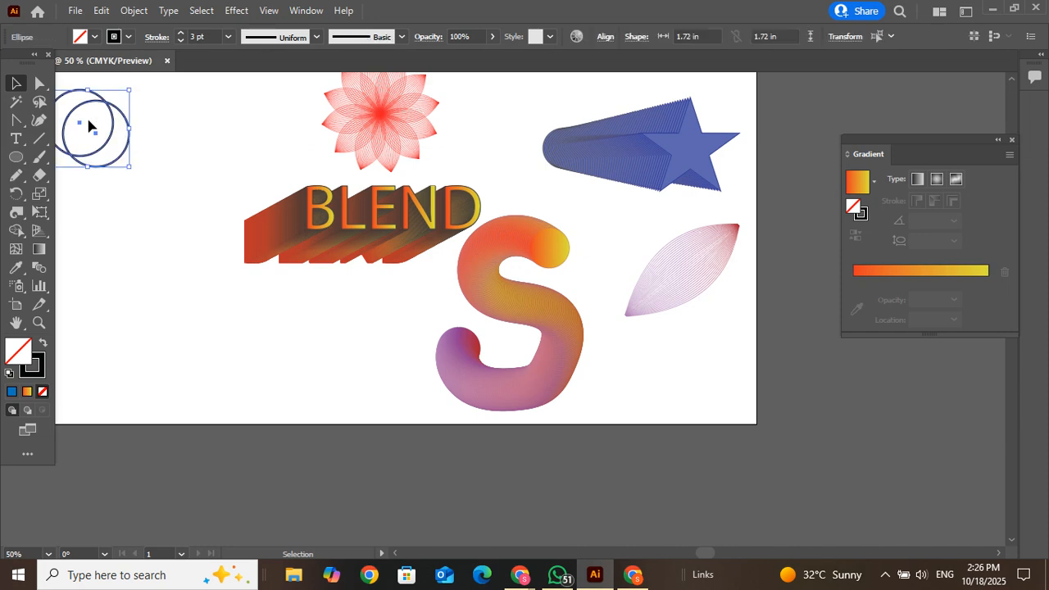
pyautogui.keyDown('shift'); pyautogui.click(70, 151); pyautogui.keyUp('shift')
# Cut away the copy with Shape Builder, leaving a crescent outline, and select it.
pyautogui.click(16, 232)
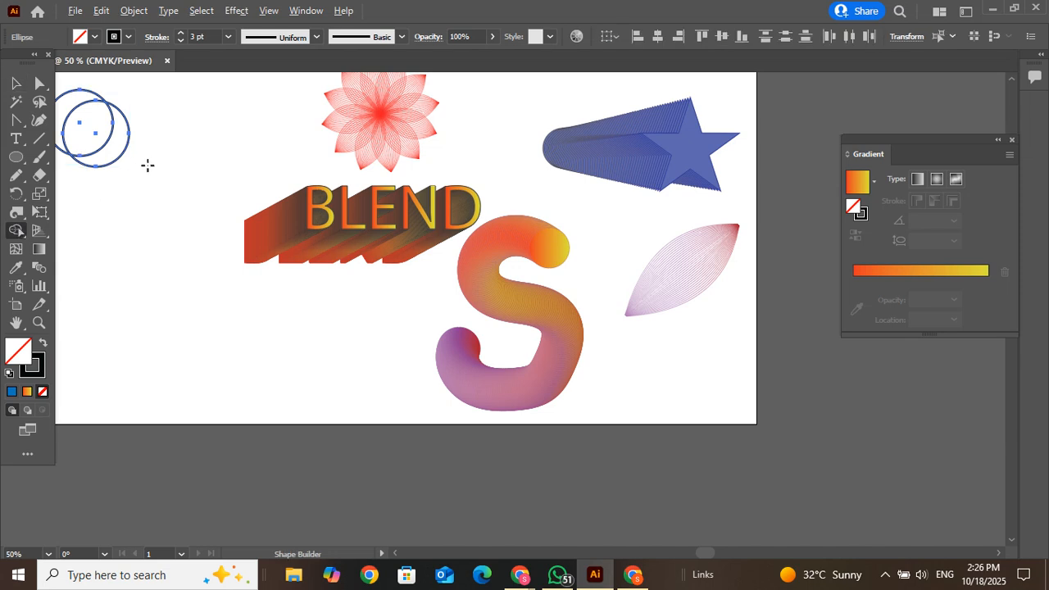
pyautogui.moveTo(146, 163); pyautogui.dragTo(99, 135)
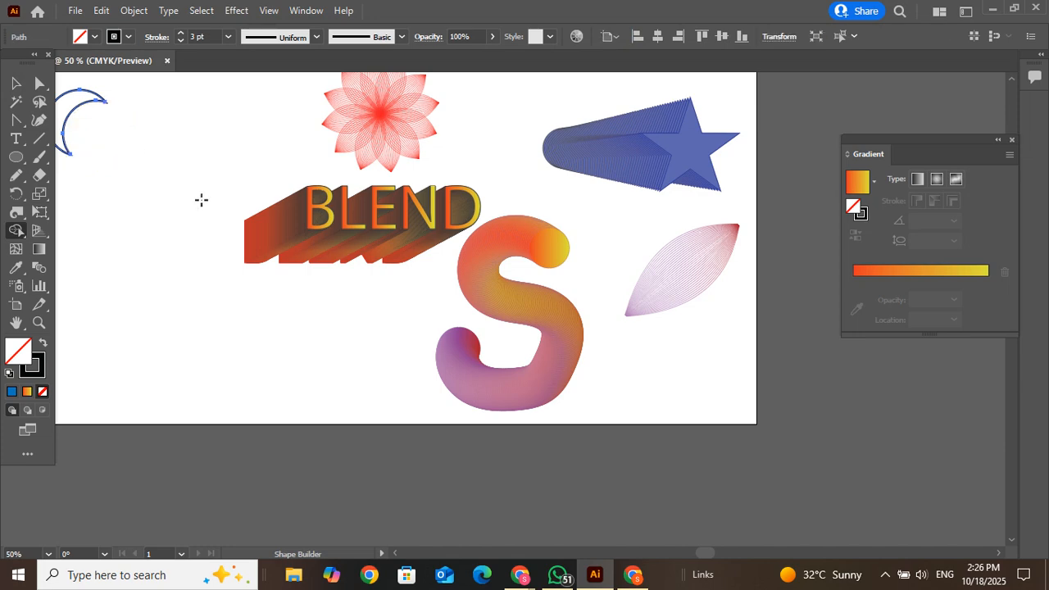
pyautogui.click(15, 83)
pyautogui.click(127, 179)
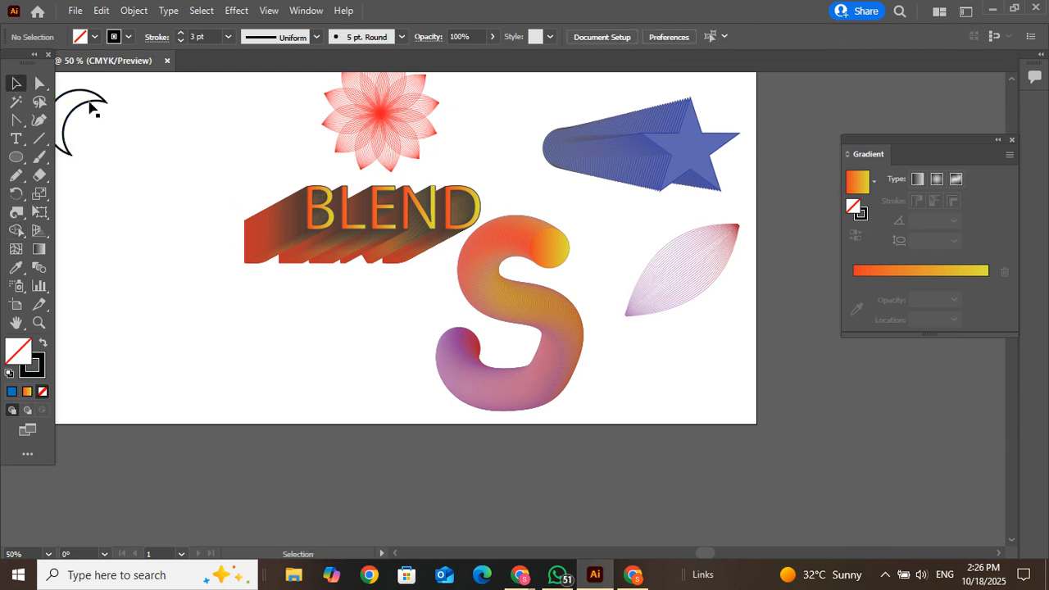
pyautogui.moveTo(135, 106); pyautogui.dragTo(108, 102)
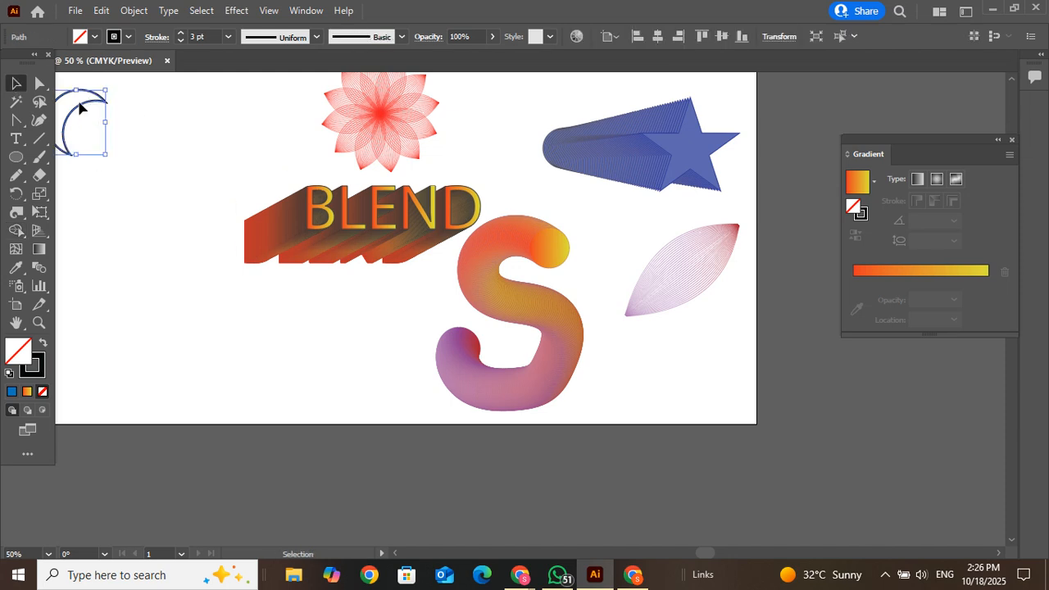
# Draw a small circle at the artboard's lower left.
pyautogui.click(131, 141)
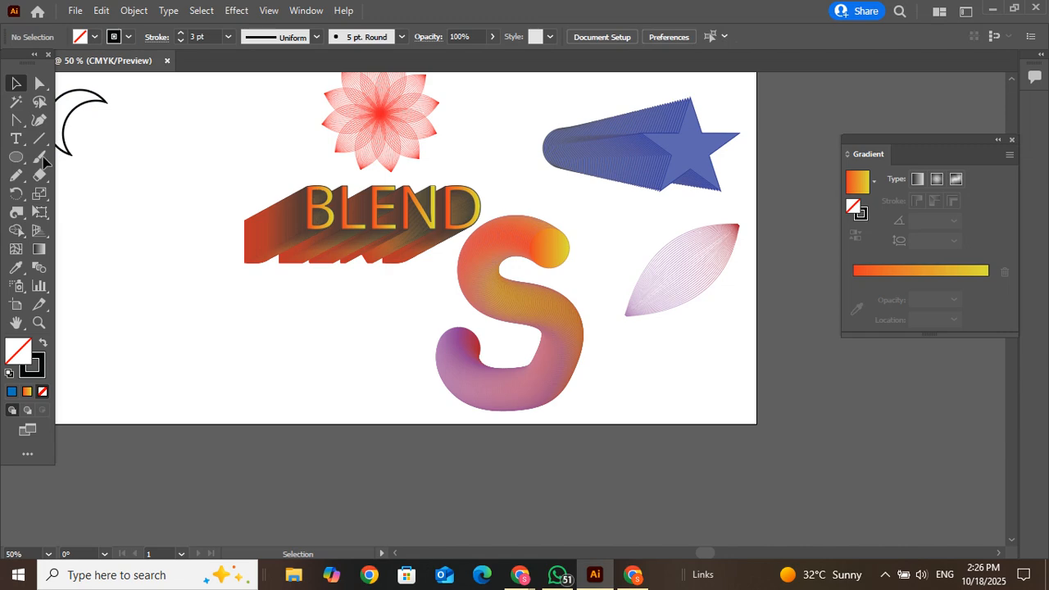
pyautogui.press('l')
pyautogui.moveTo(168, 340); pyautogui.dragTo(194, 363)
pyautogui.click(109, 133)
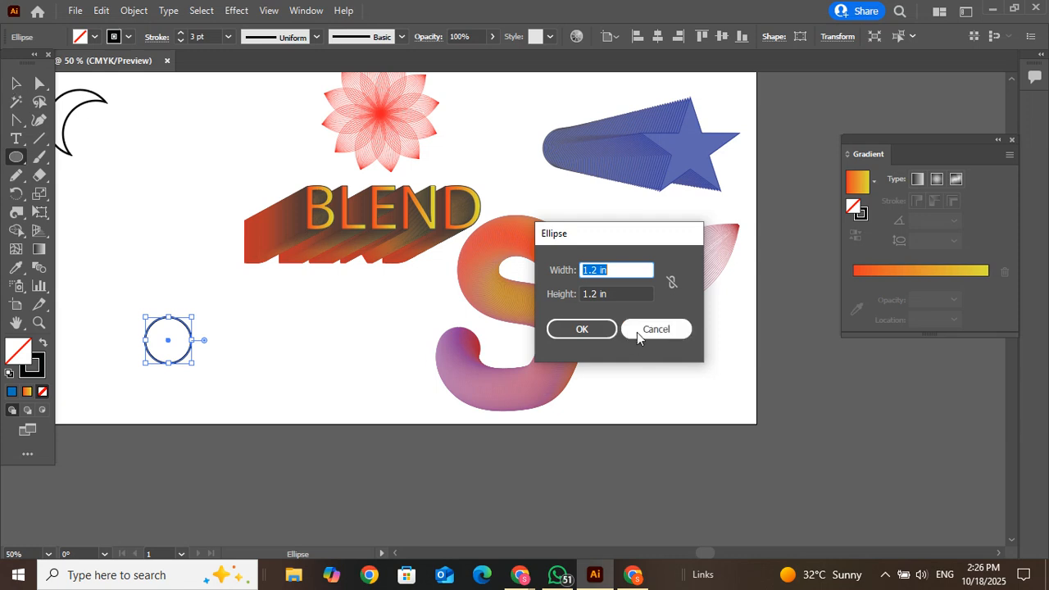
pyautogui.click(638, 336)
# Blend the crescent into the small circle with Object > Blend > Make.
pyautogui.click(16, 83)
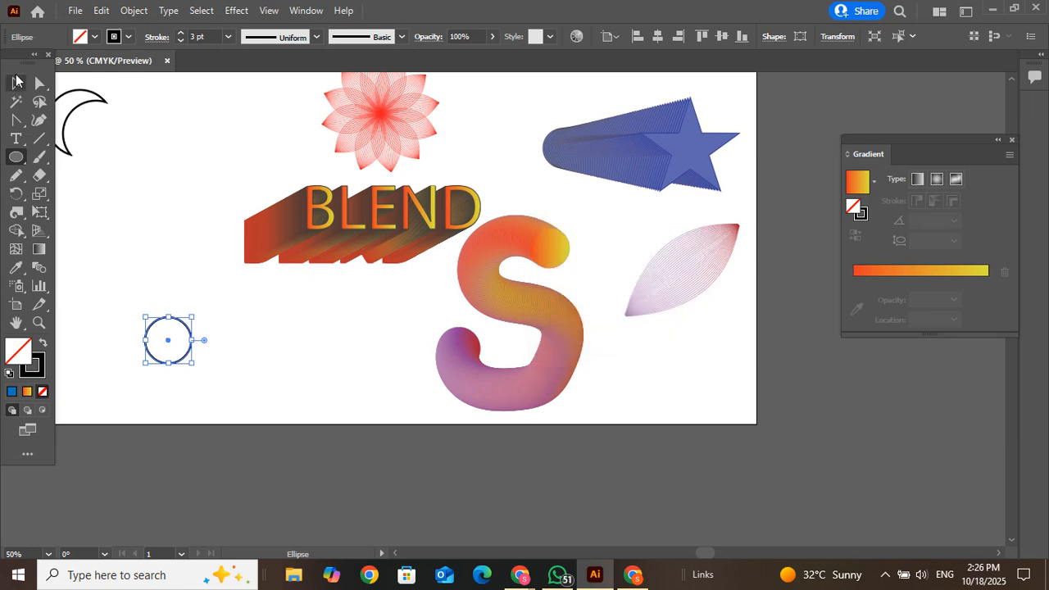
pyautogui.click(163, 154)
pyautogui.click(89, 109)
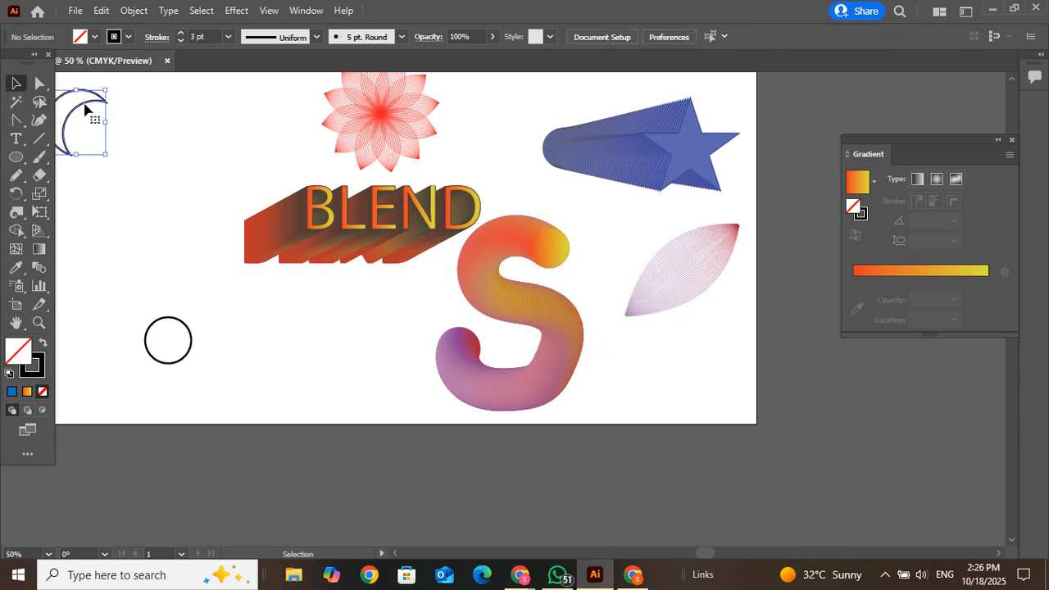
pyautogui.keyDown('shift'); pyautogui.click(189, 336); pyautogui.keyUp('shift')
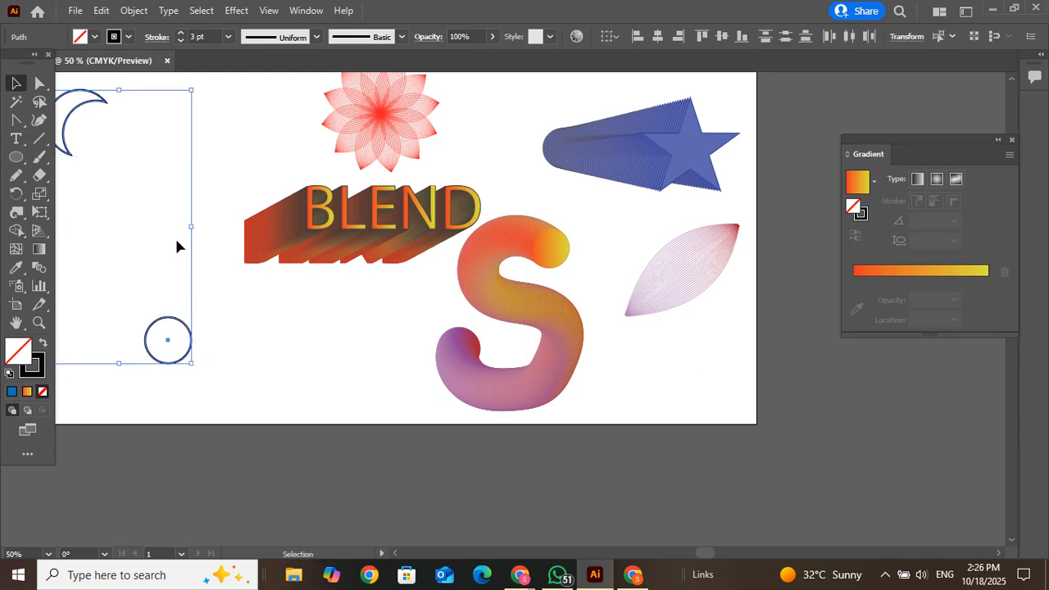
pyautogui.click(132, 10)
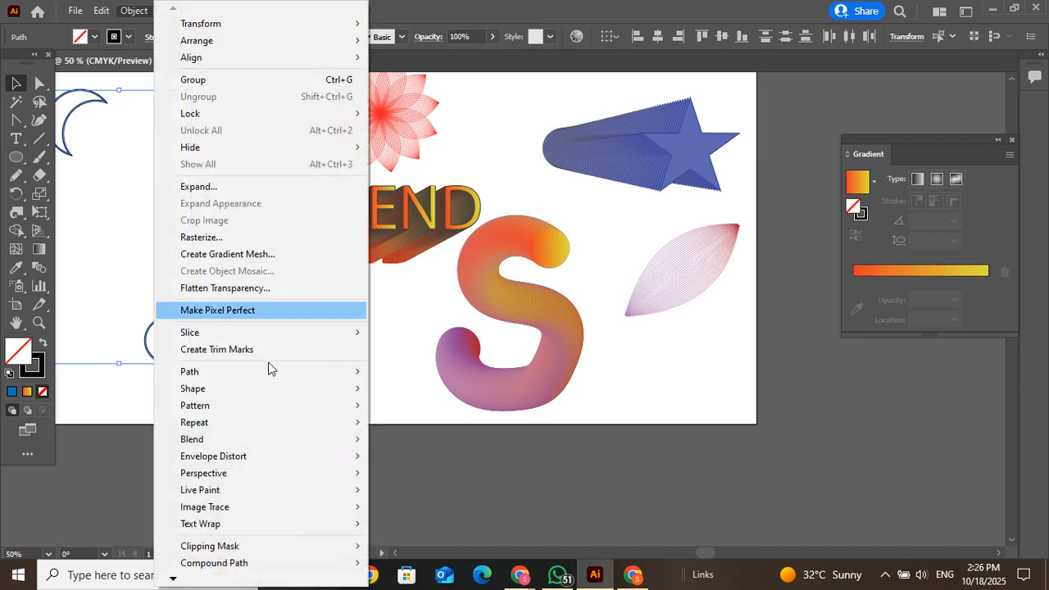
pyautogui.moveTo(303, 446)
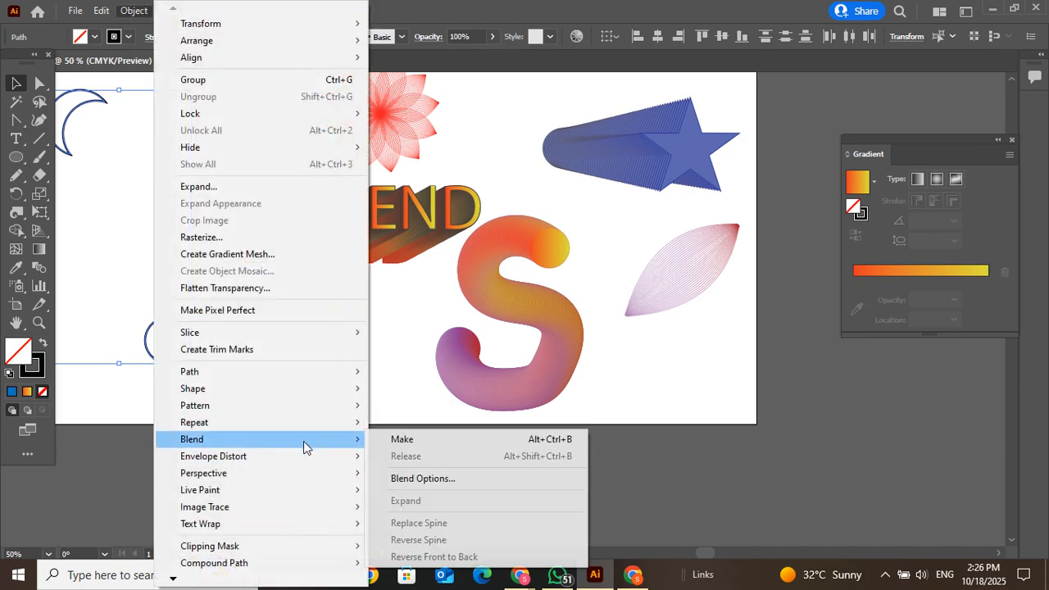
pyautogui.click(418, 439)
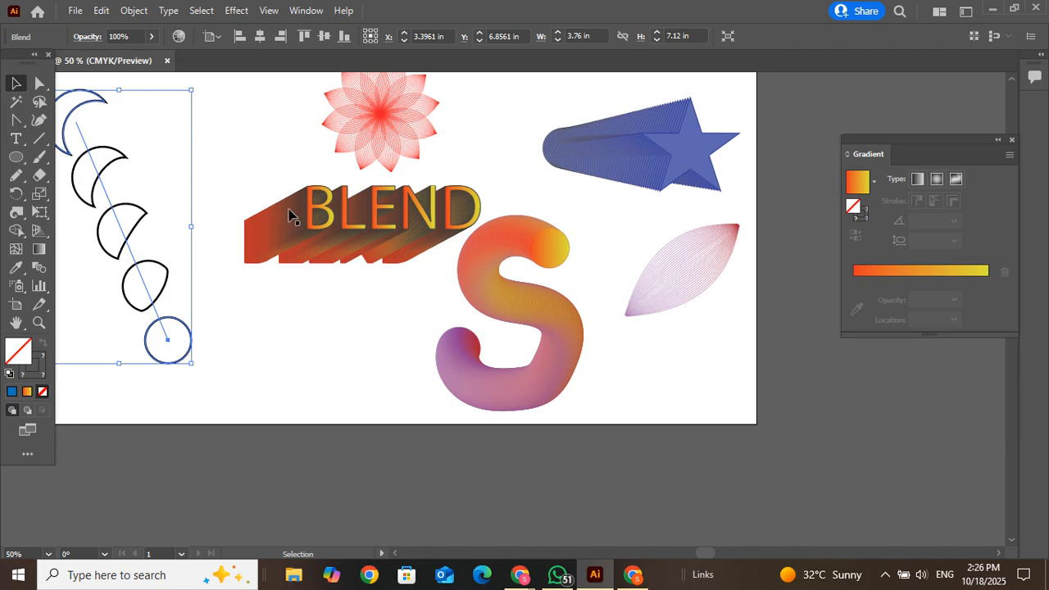
# Inspect the BLEND text blend zoomed to 100%, then zoom back out.
pyautogui.click(494, 199)
pyautogui.click(347, 227)
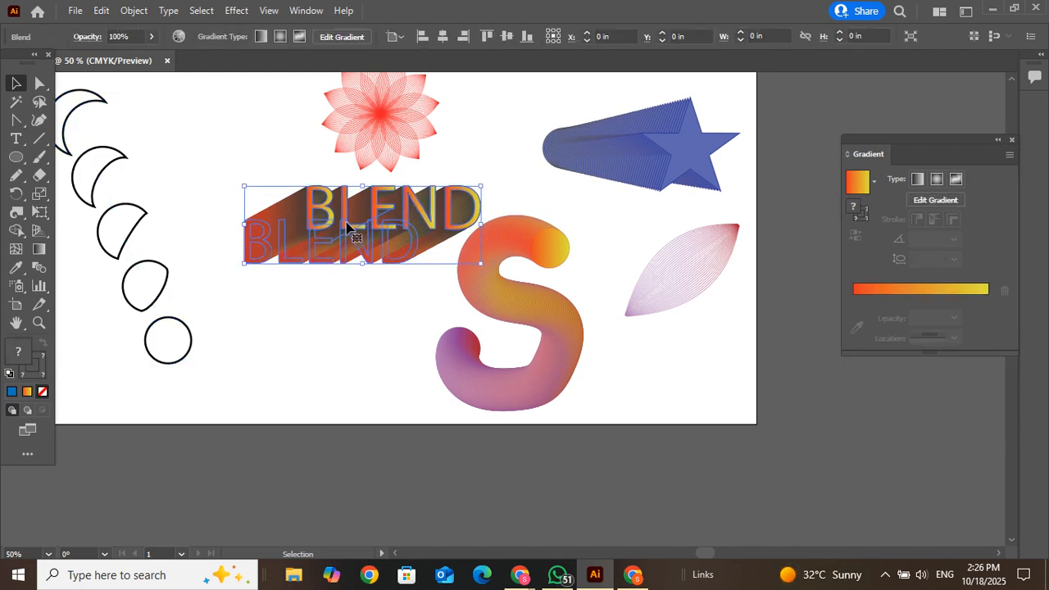
pyautogui.press('a')
pyautogui.press('v')
pyautogui.hotkey('ctrl', '=')
pyautogui.hotkey('ctrl', '=')
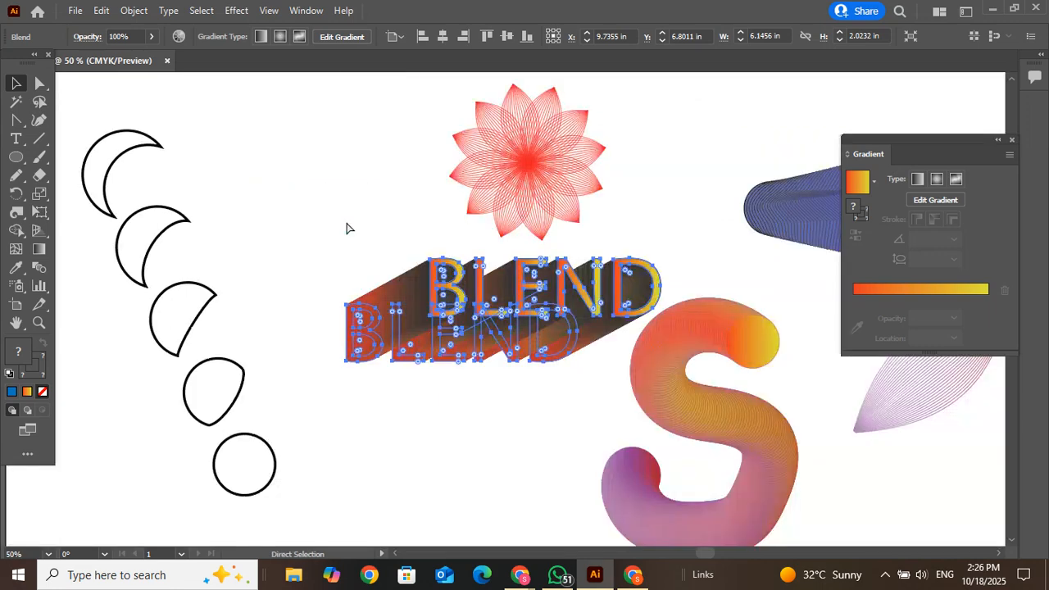
pyautogui.click(301, 222)
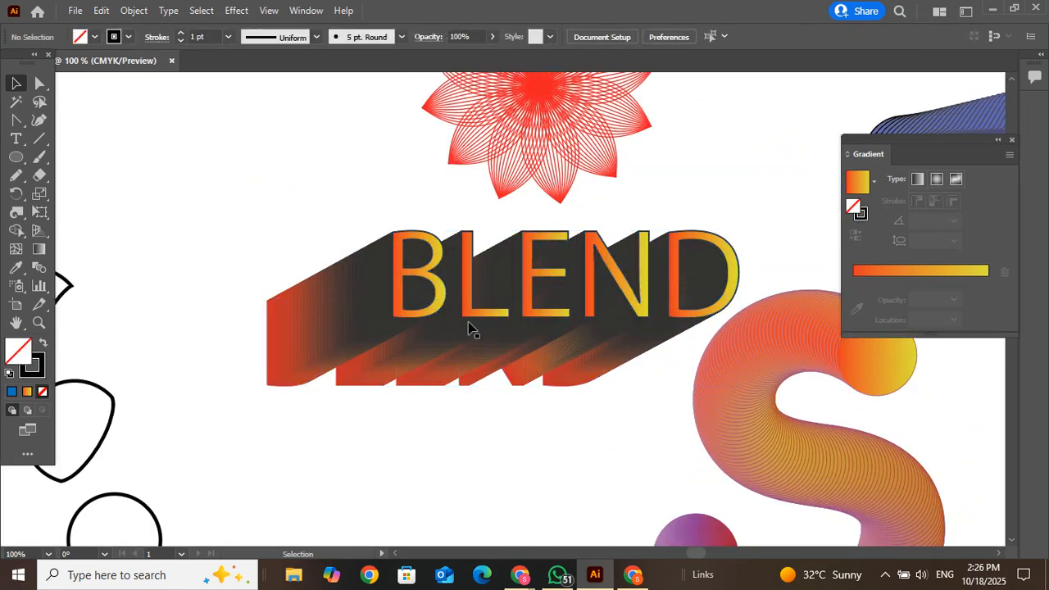
pyautogui.click(476, 330)
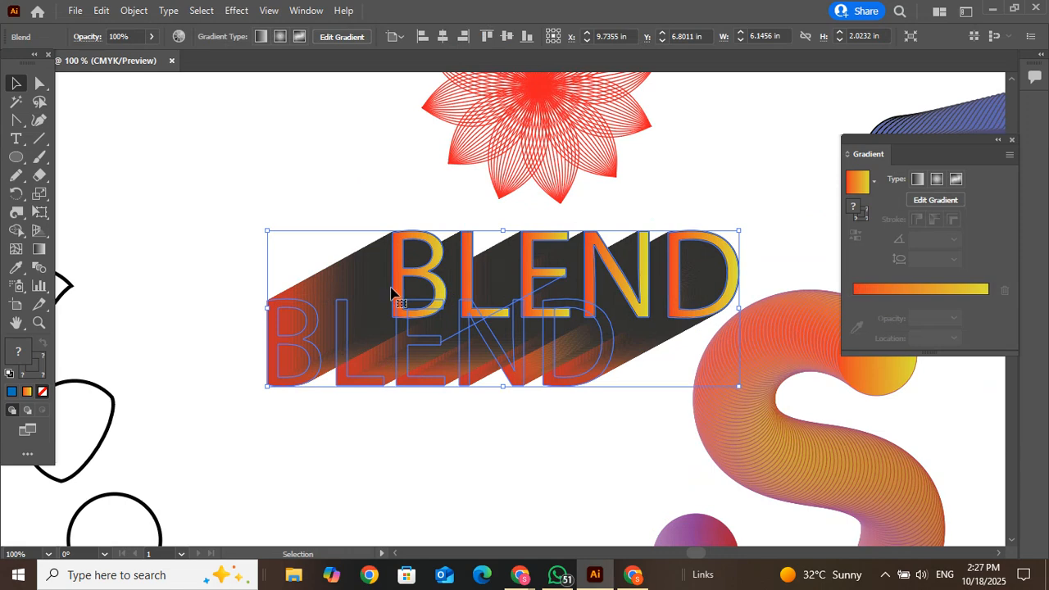
pyautogui.click(534, 89)
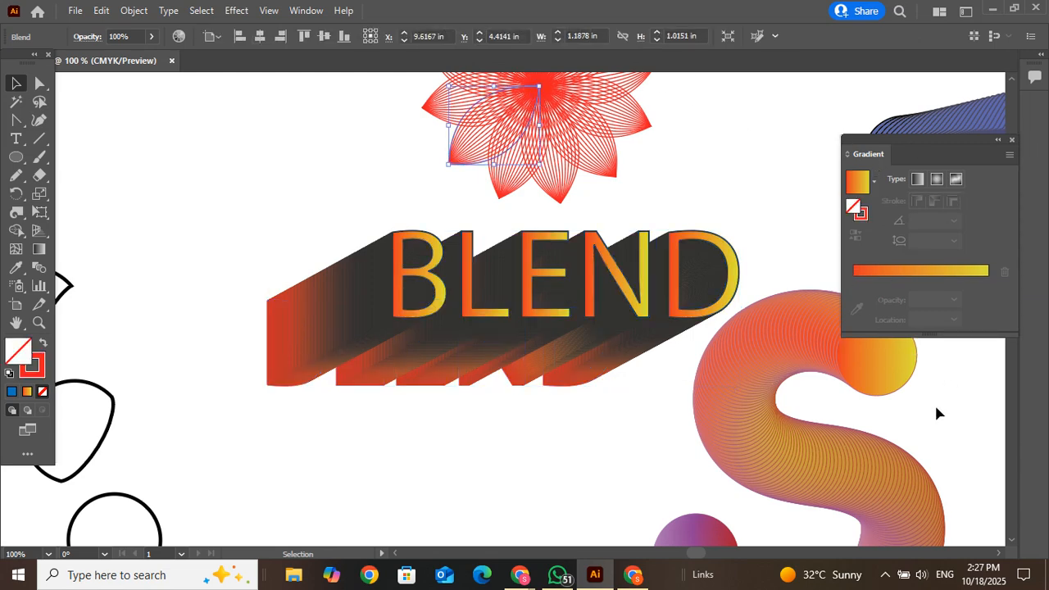
pyautogui.press('a')
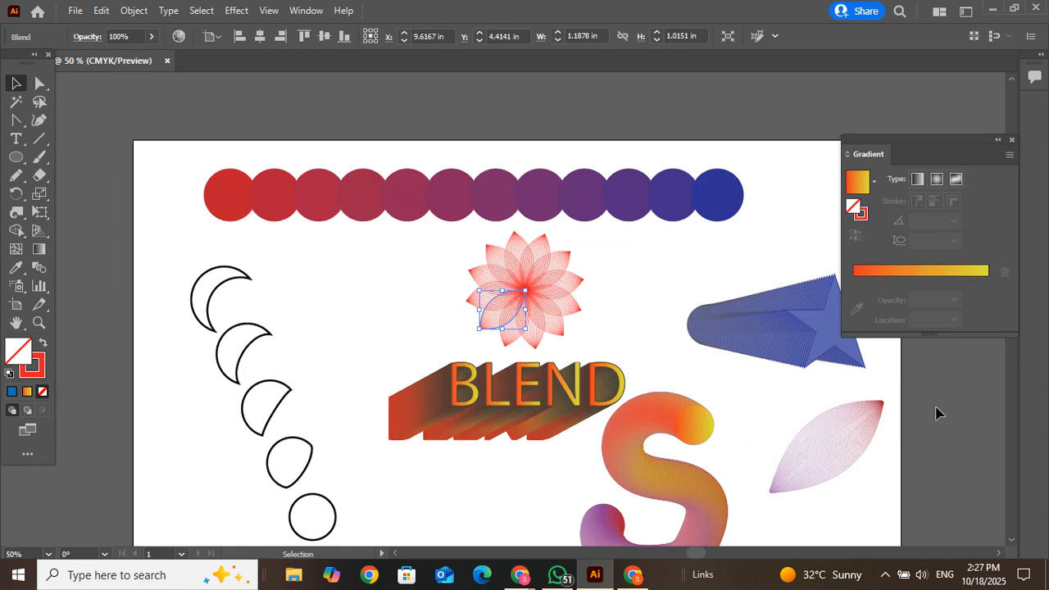
# Move the blue star blend up-left and the BLEND text blend left, then zoom in.
pyautogui.click(803, 328)
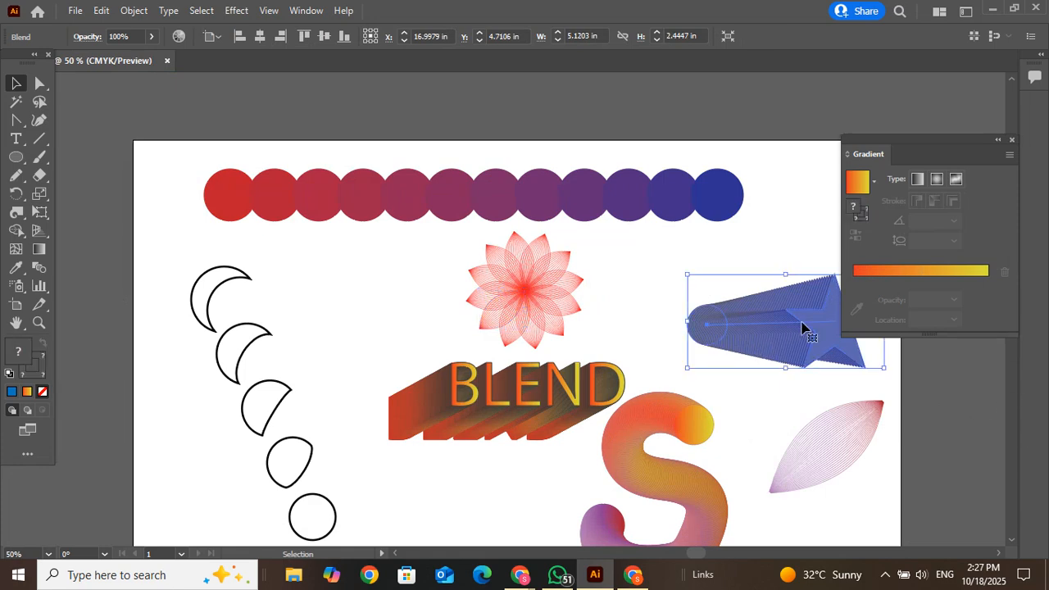
pyautogui.moveTo(802, 328); pyautogui.dragTo(758, 292)
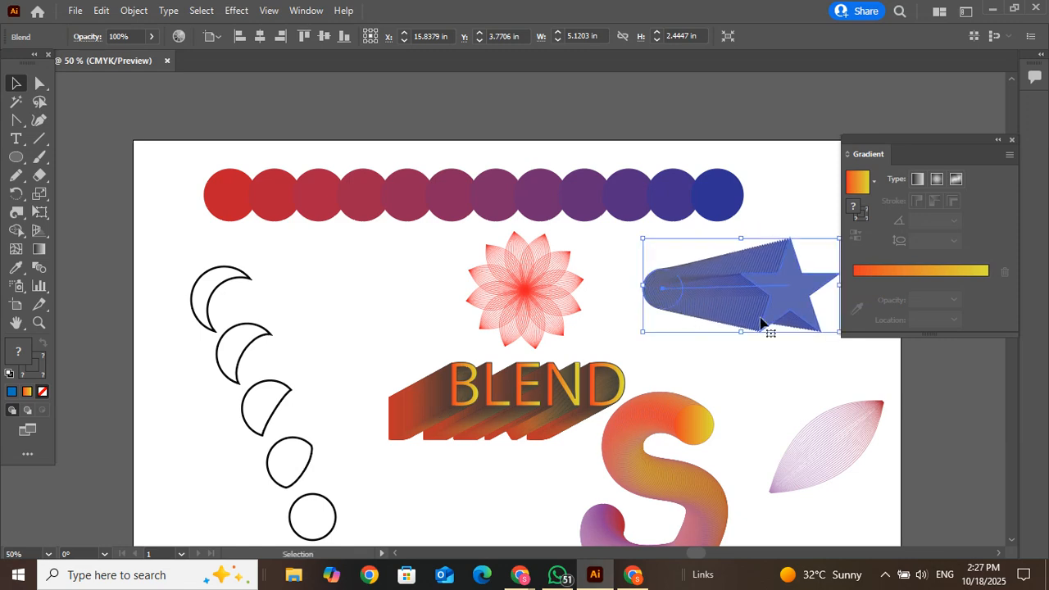
pyautogui.click(832, 474)
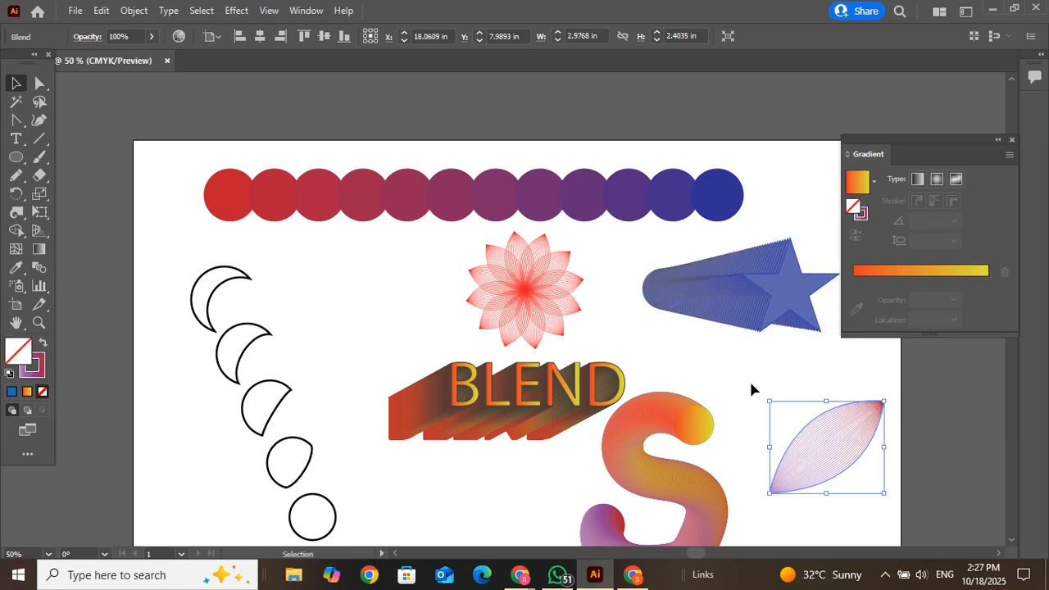
pyautogui.click(665, 433)
pyautogui.click(525, 391)
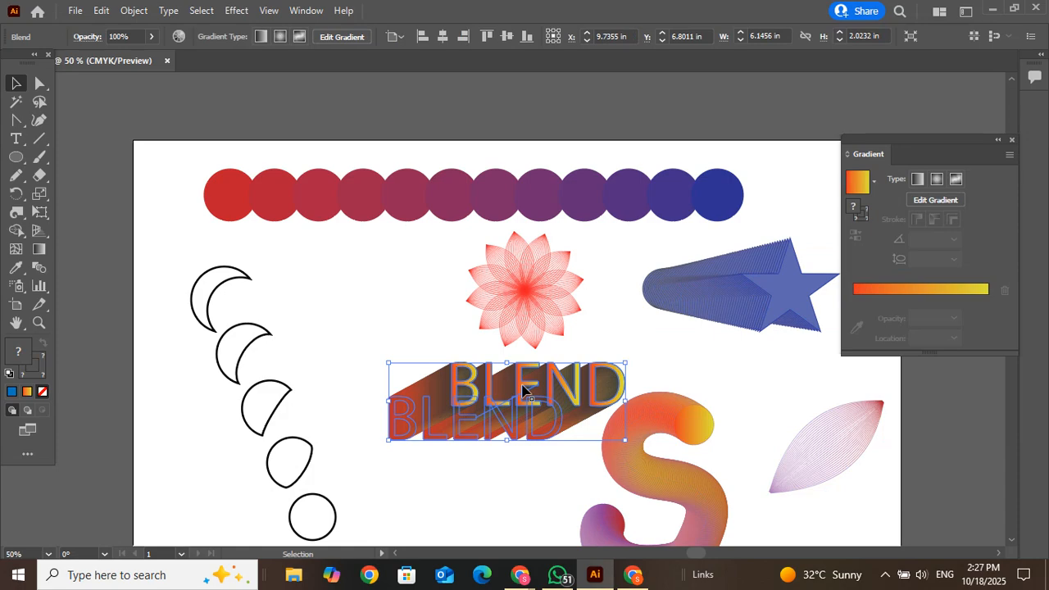
pyautogui.moveTo(525, 392); pyautogui.dragTo(459, 399)
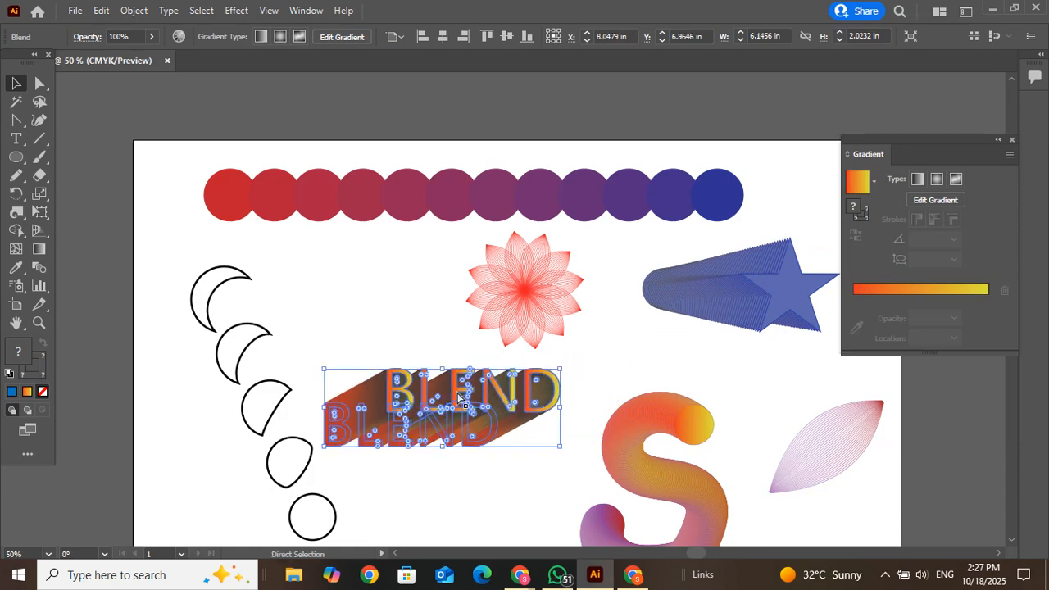
pyautogui.hotkey('ctrl', '=')
pyautogui.hotkey('ctrl', '=')
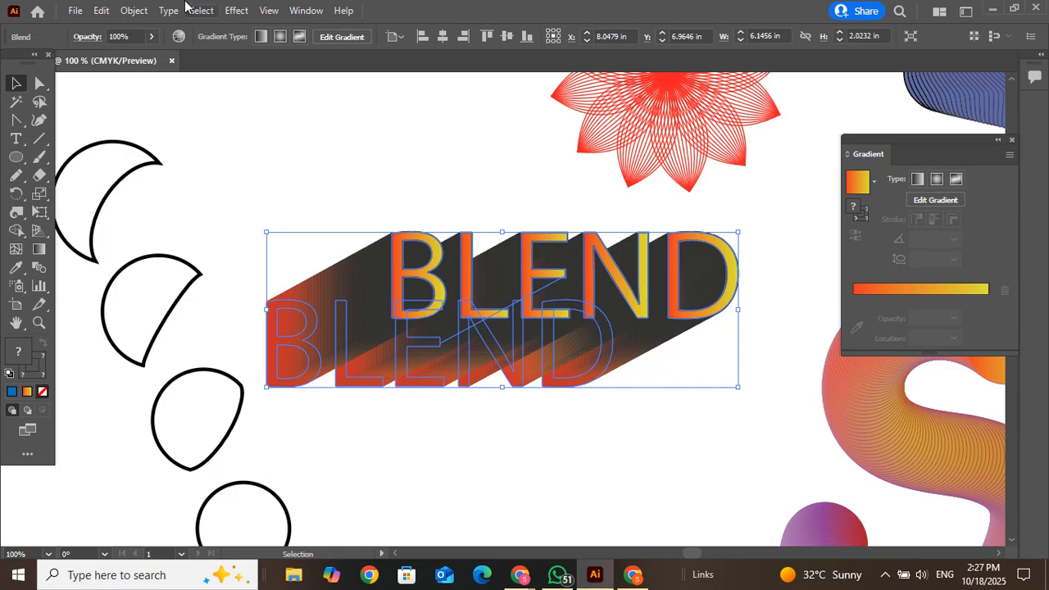
# Release the BLEND text blend, then undo both the release and the leftward move.
pyautogui.click(135, 11)
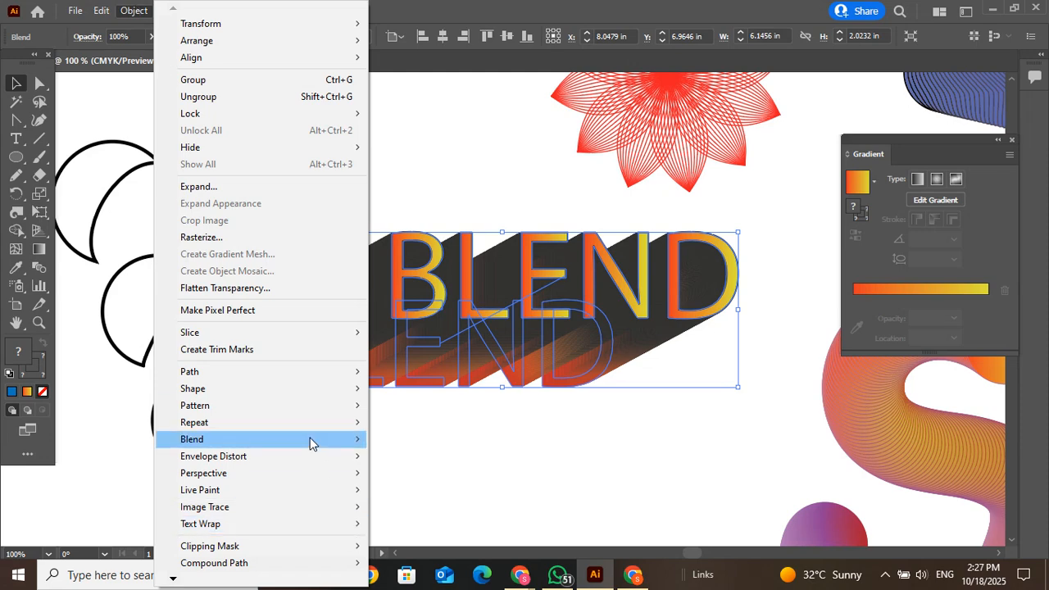
pyautogui.moveTo(312, 439)
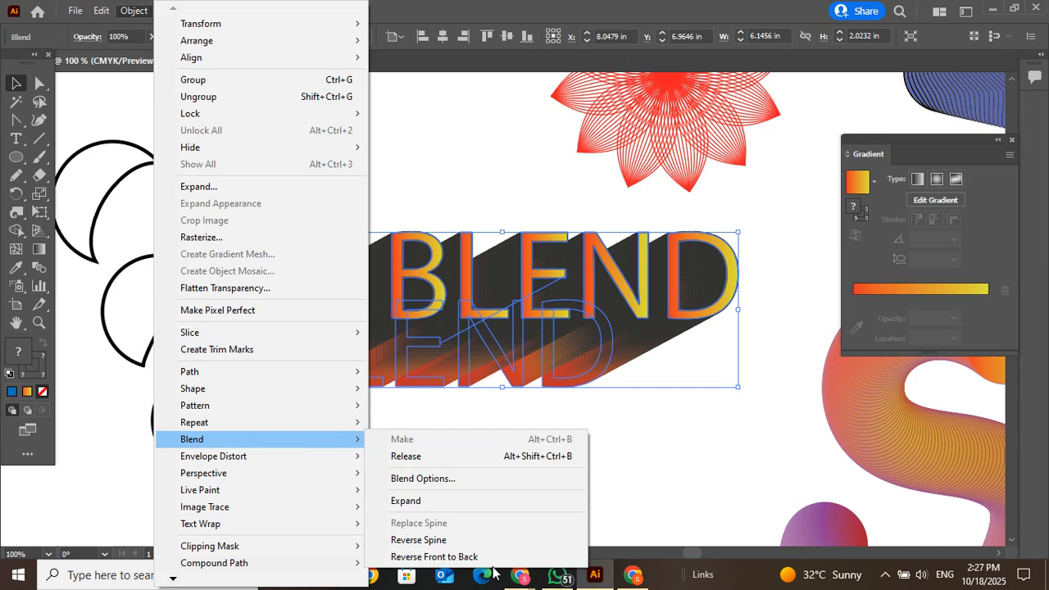
pyautogui.click(440, 459)
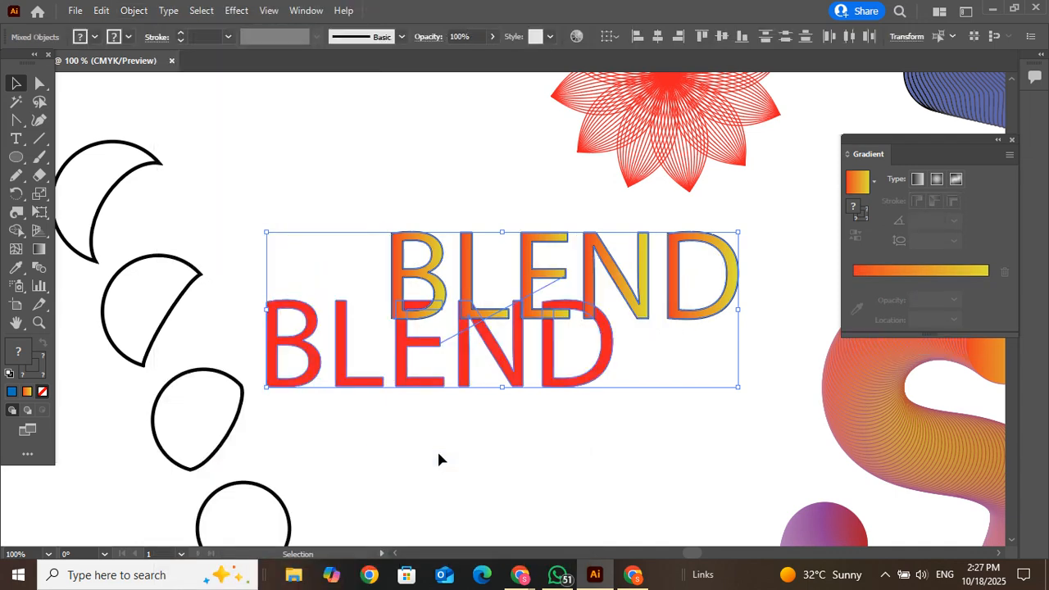
pyautogui.press('a')
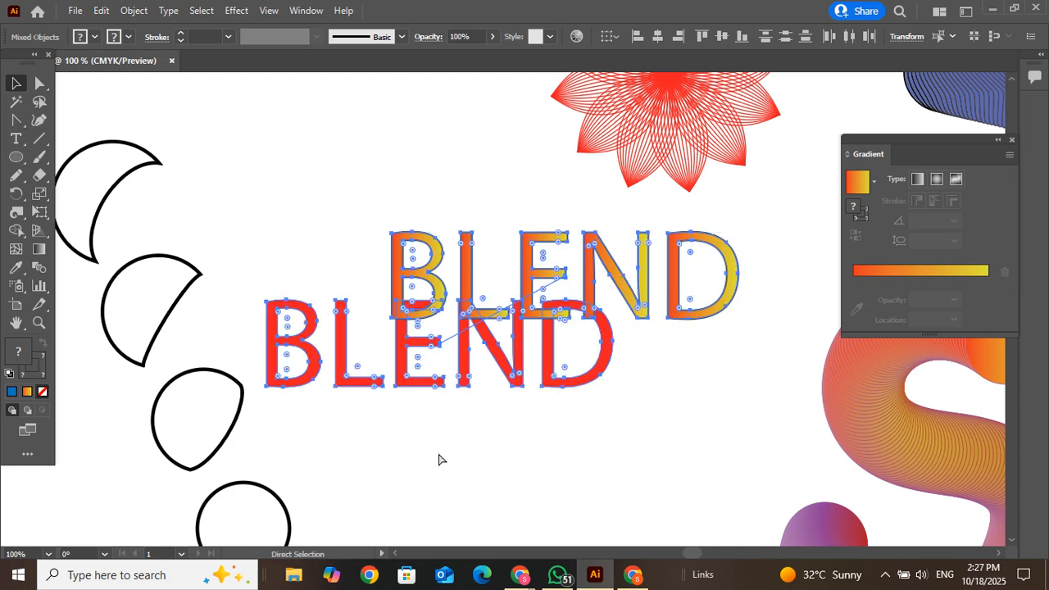
pyautogui.hotkey('ctrl', 'alt', 'b')
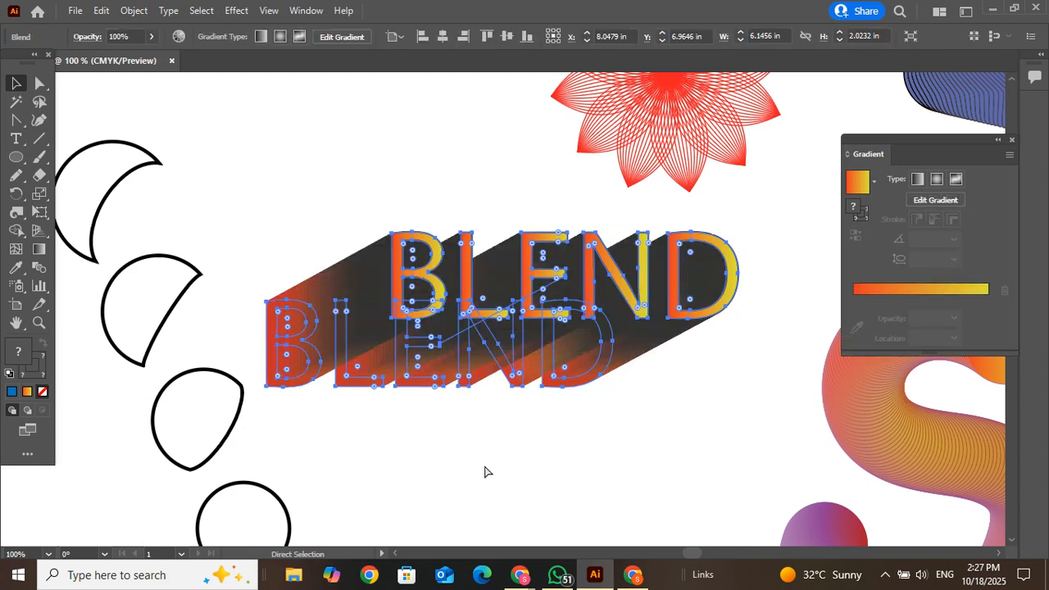
pyautogui.hotkey('ctrl', 'z')
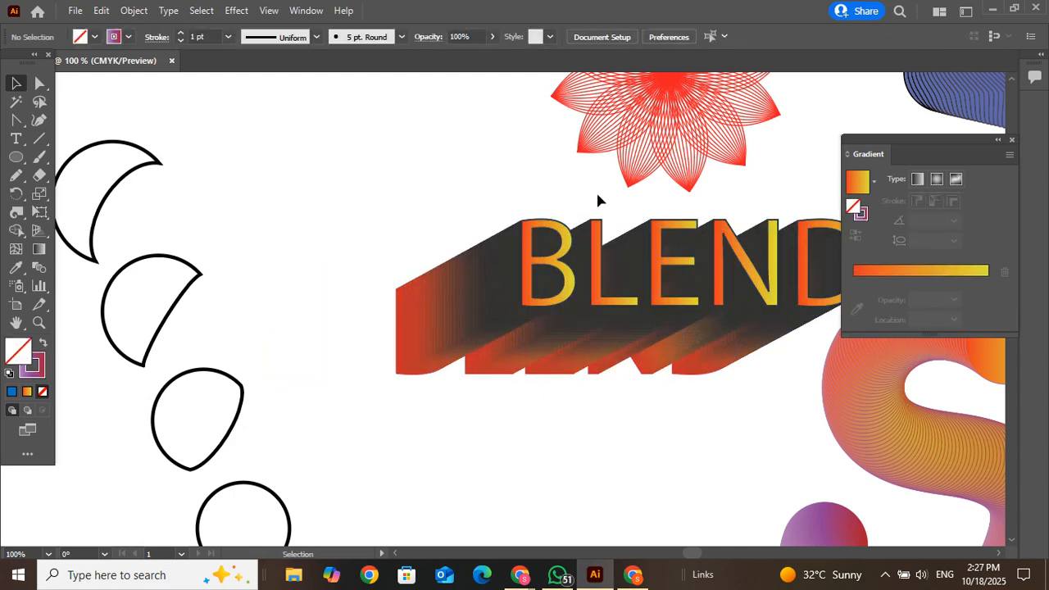
# Expand the BLEND text blend into shapes and ungroup them.
pyautogui.click(565, 252)
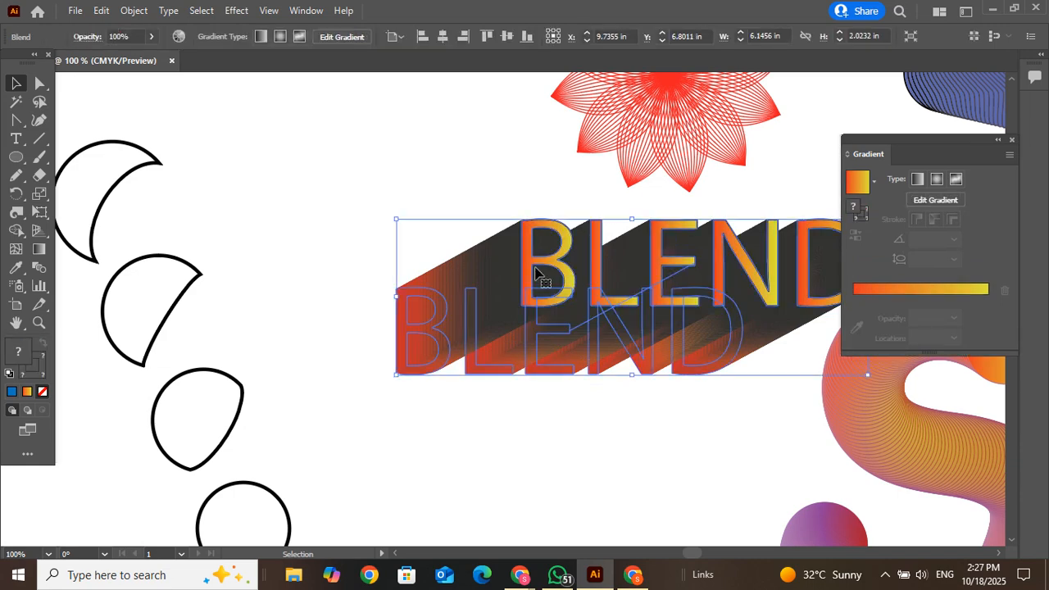
pyautogui.click(134, 11)
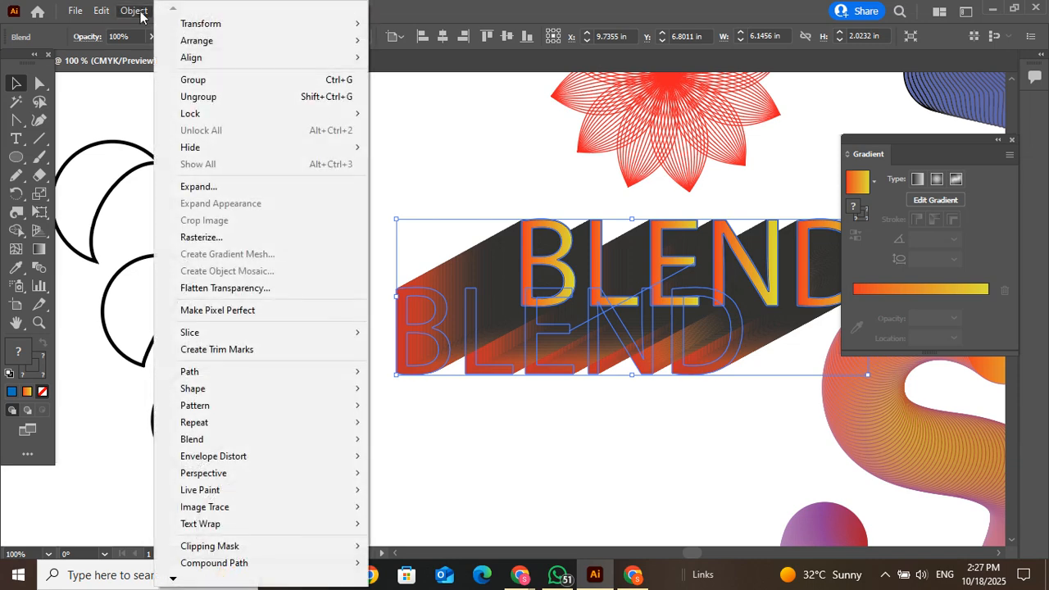
pyautogui.click(217, 193)
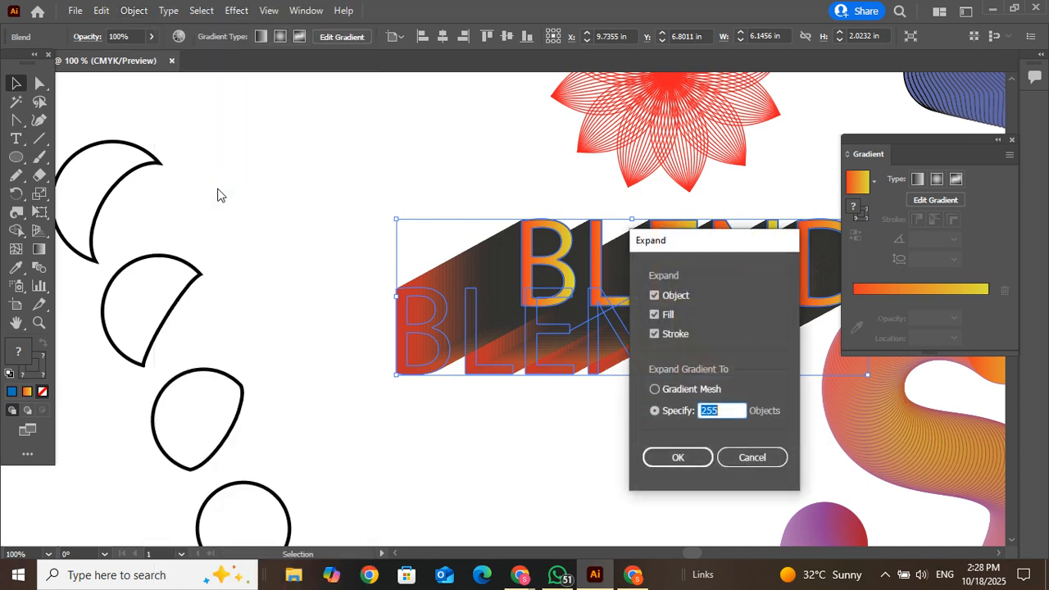
pyautogui.click(678, 459)
pyautogui.click(676, 456)
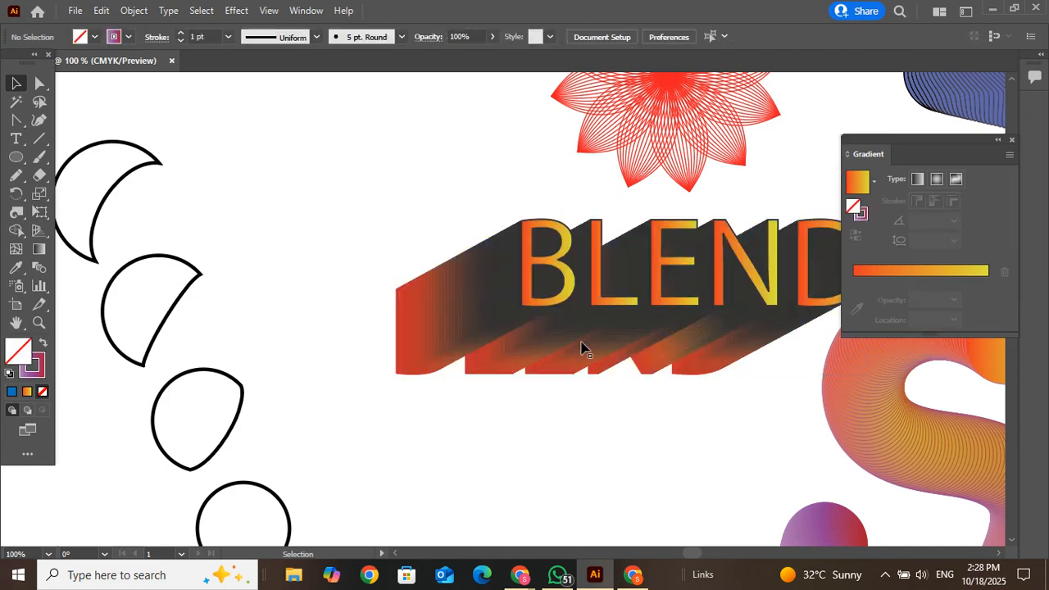
pyautogui.click(558, 287)
pyautogui.rightClick(555, 283)
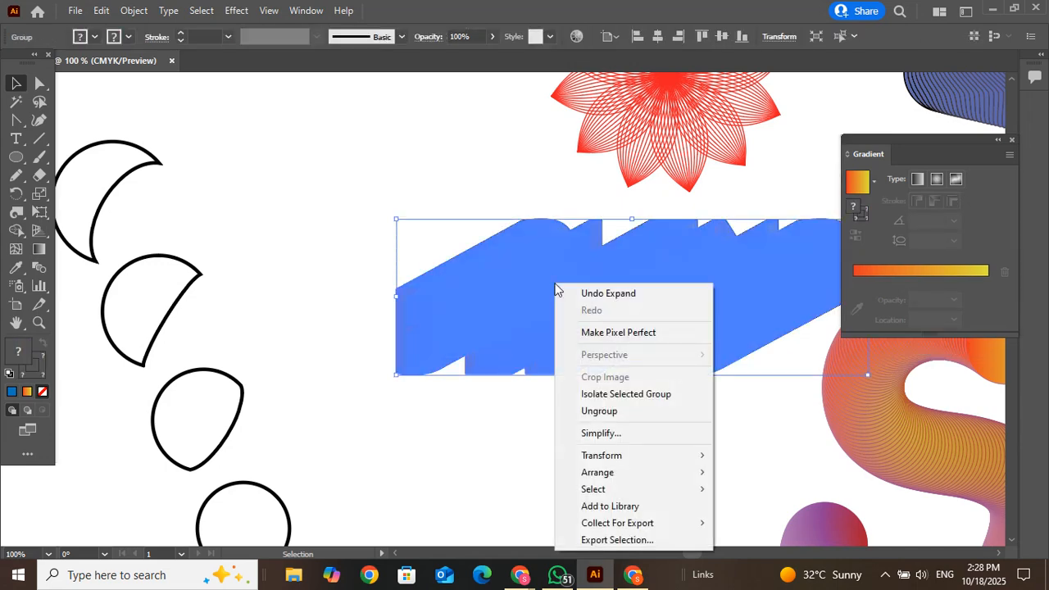
pyautogui.click(599, 411)
pyautogui.click(579, 466)
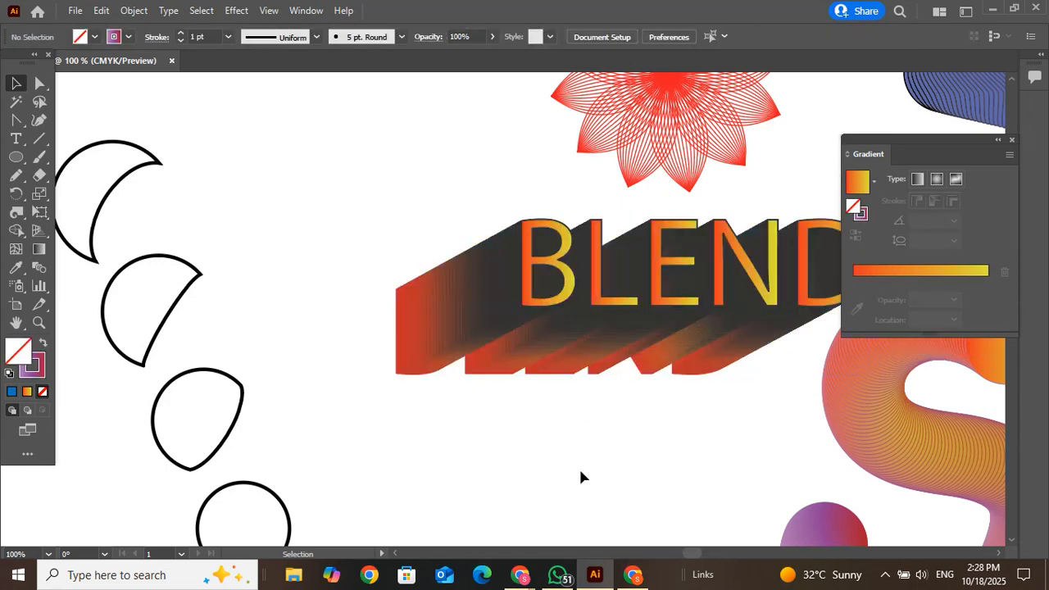
# Delete the lower front BLEND group at the shadow's left, then zoom out to 66.67%.
pyautogui.click(605, 307)
pyautogui.click(490, 300)
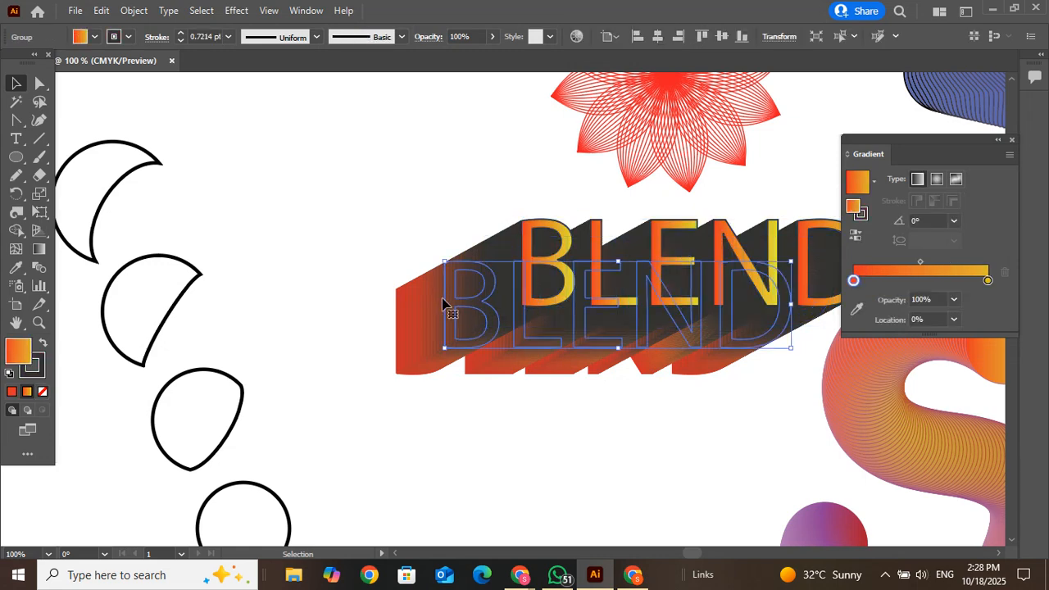
pyautogui.click(418, 201)
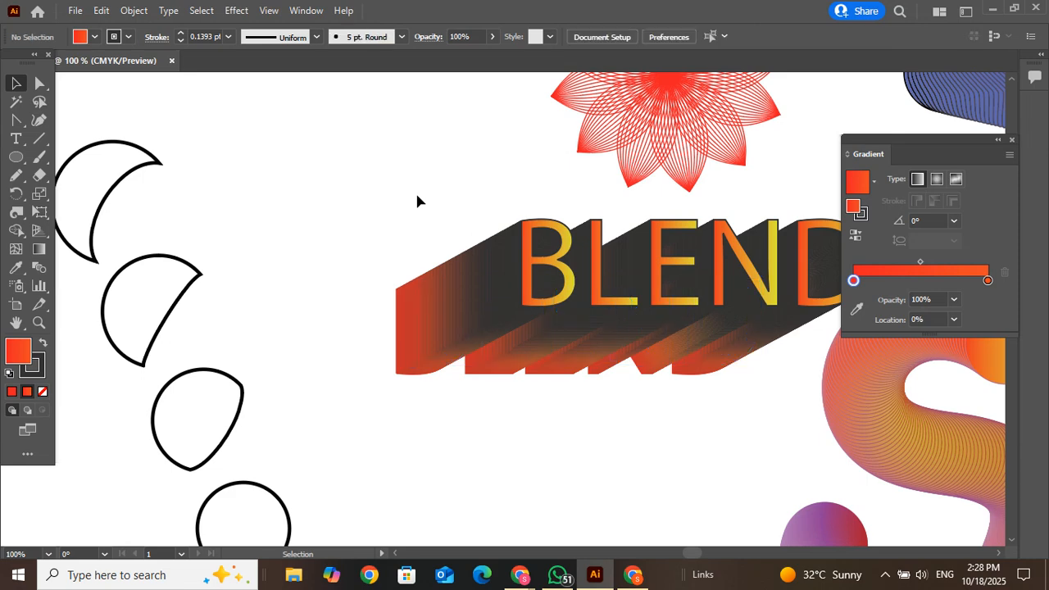
pyautogui.moveTo(355, 179); pyautogui.dragTo(429, 418)
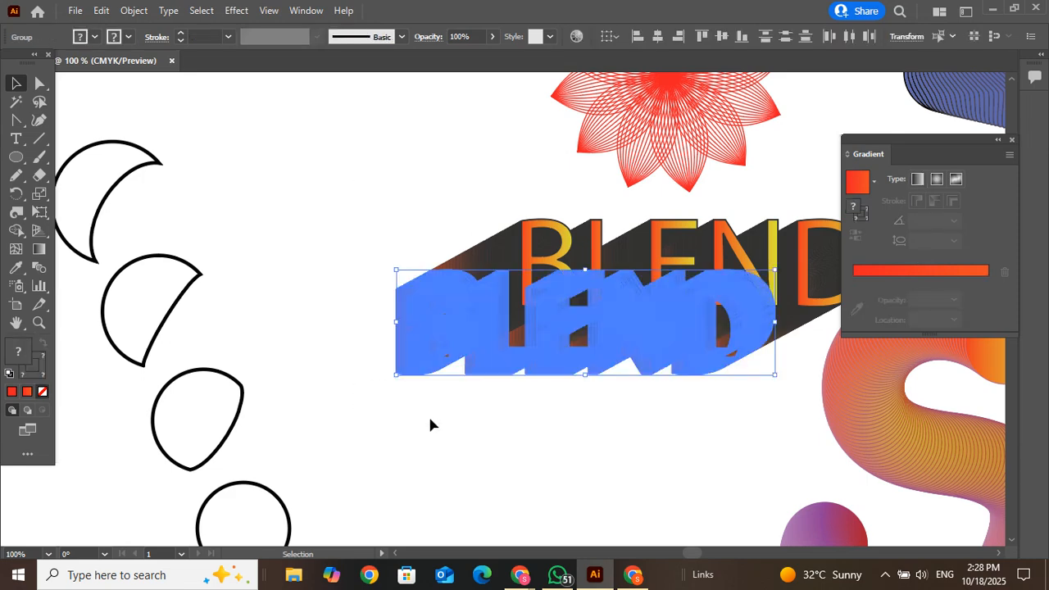
pyautogui.click(394, 311)
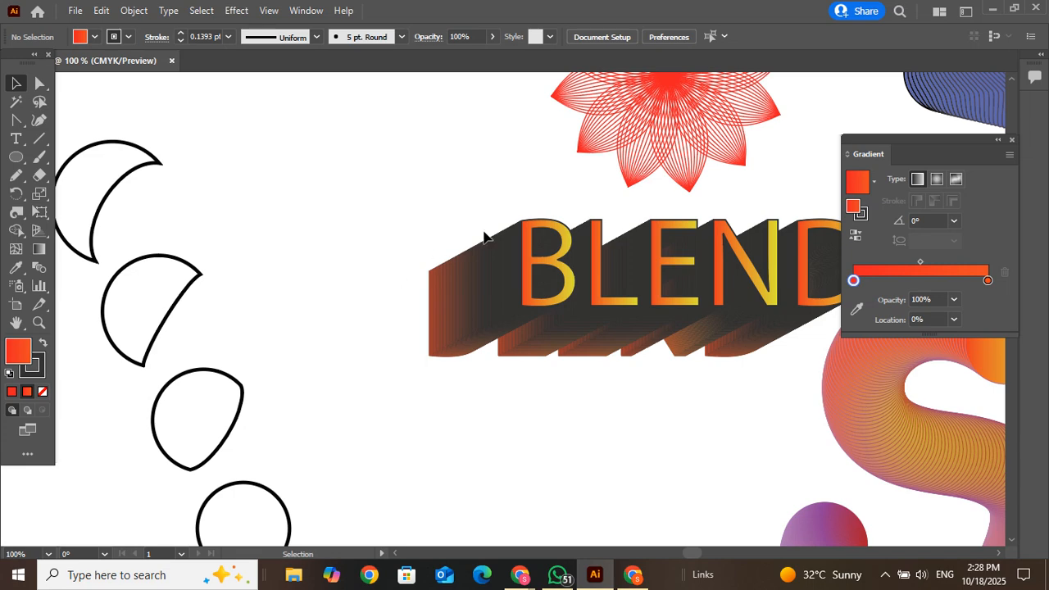
pyautogui.moveTo(424, 243); pyautogui.dragTo(437, 375)
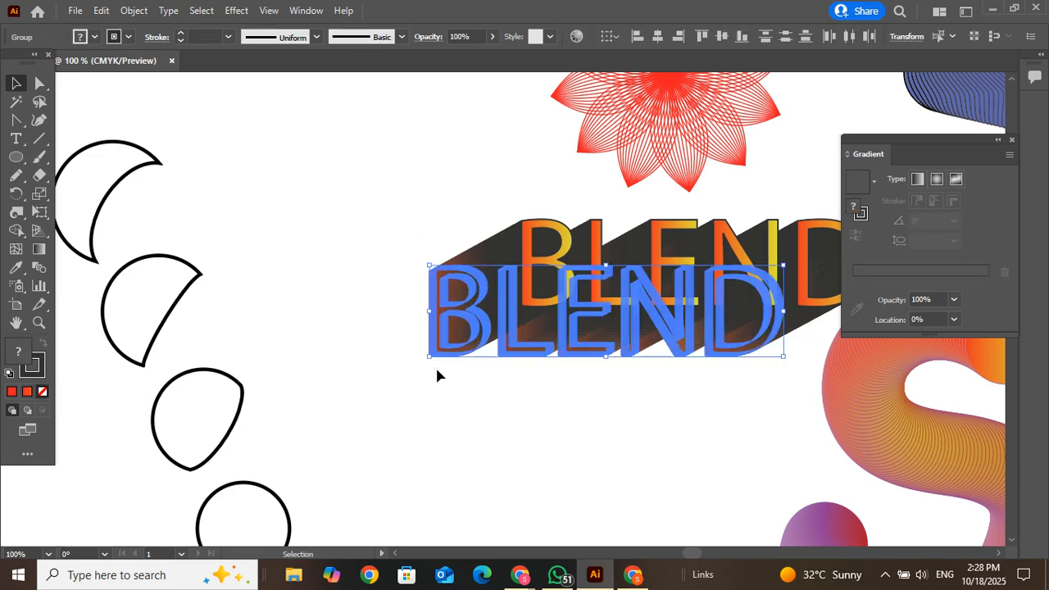
pyautogui.press('Delete')
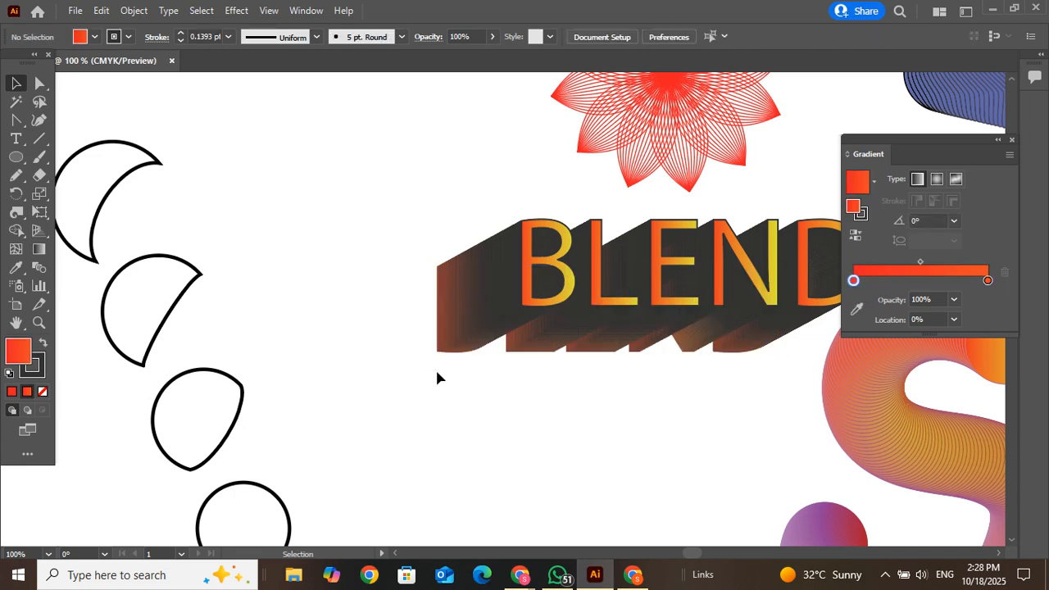
pyautogui.click(490, 279)
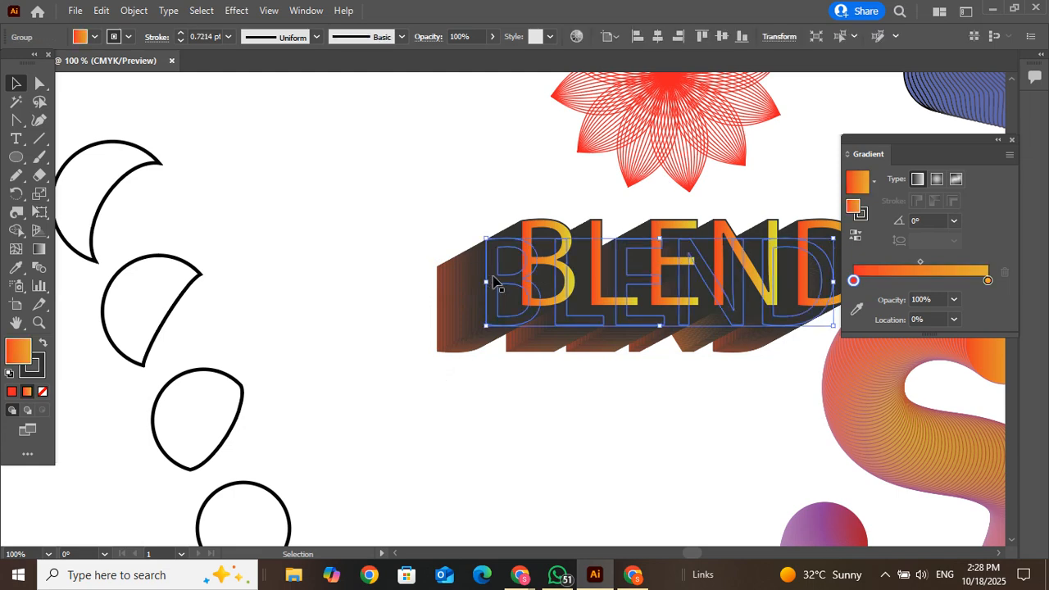
pyautogui.click(375, 216)
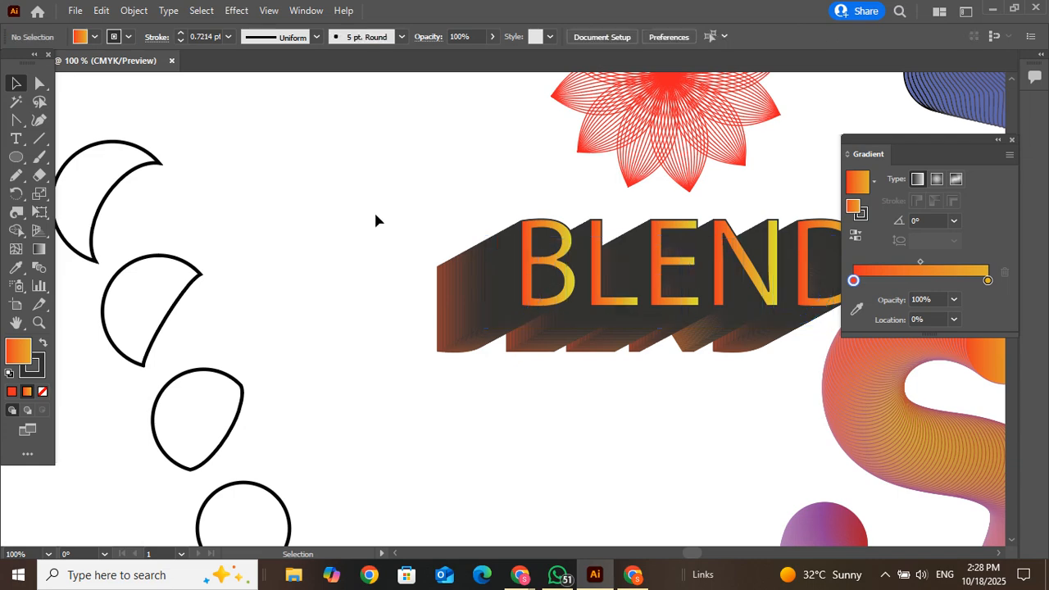
pyautogui.hotkey('ctrl', '-')
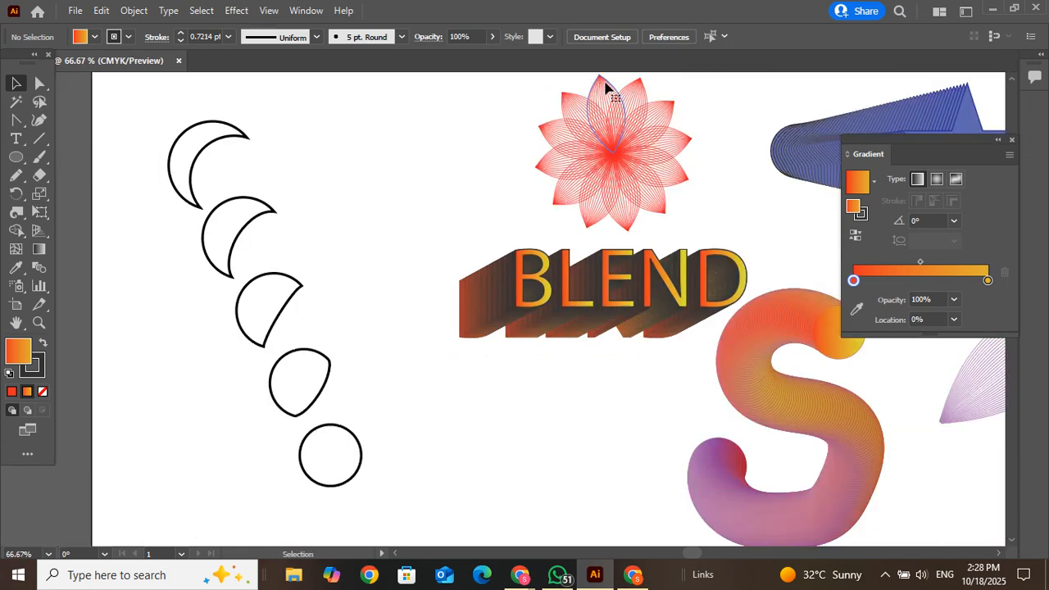
# Drag the flower's top blended petal out to the left of the flower.
pyautogui.click(607, 89)
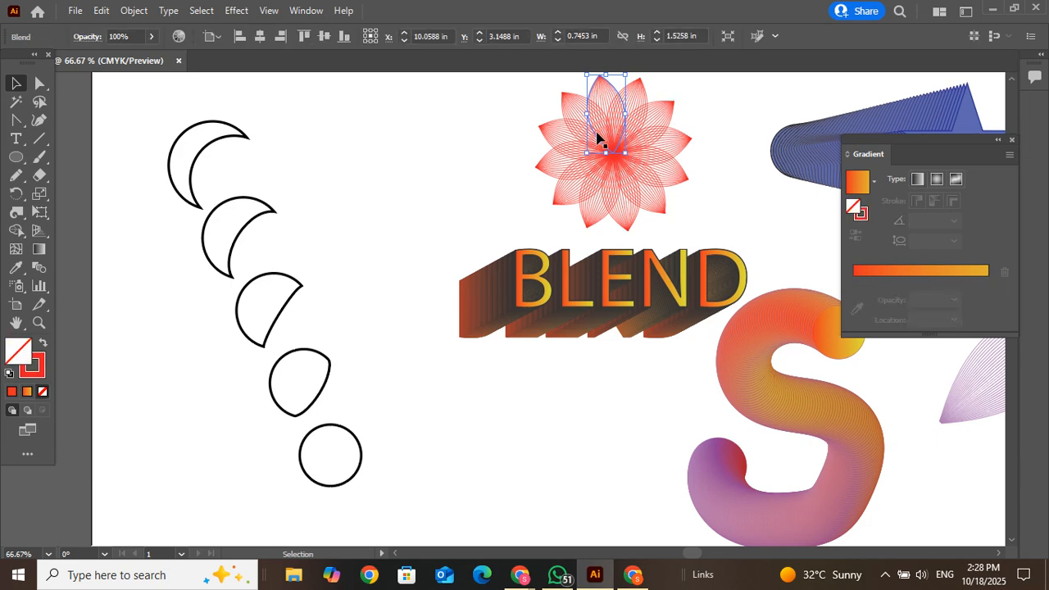
pyautogui.click(702, 152)
pyautogui.click(604, 98)
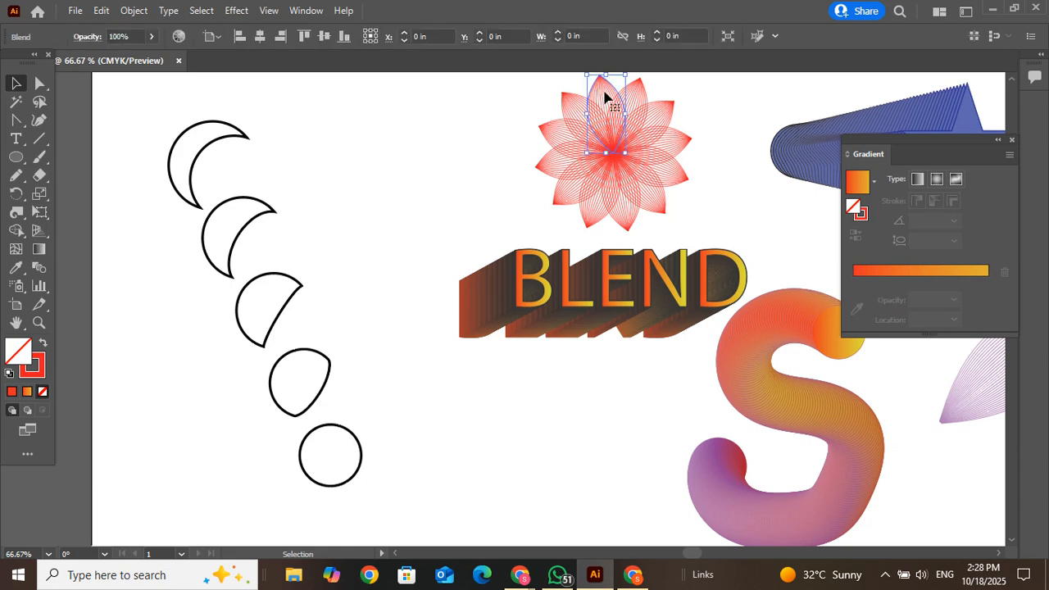
pyautogui.moveTo(605, 96); pyautogui.dragTo(392, 133)
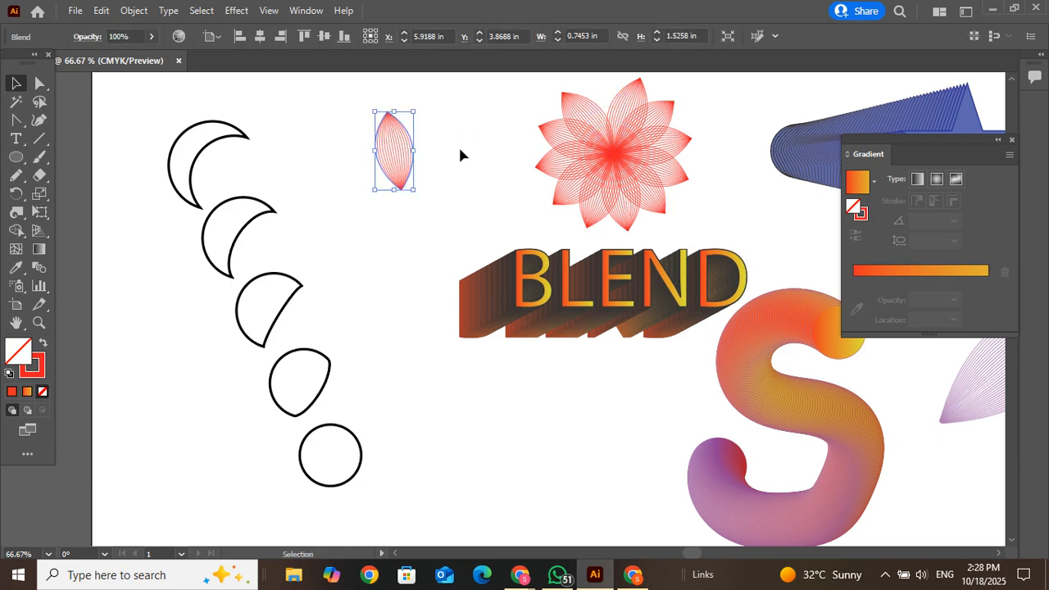
# Release the petal blend, then undo to keep the petal blended.
pyautogui.click(131, 10)
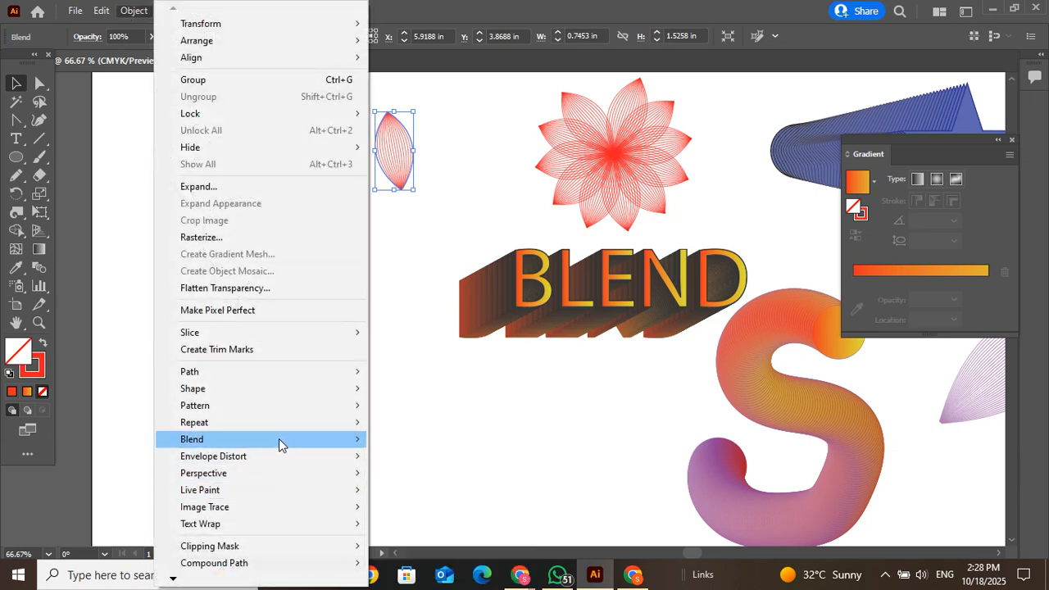
pyautogui.moveTo(278, 439)
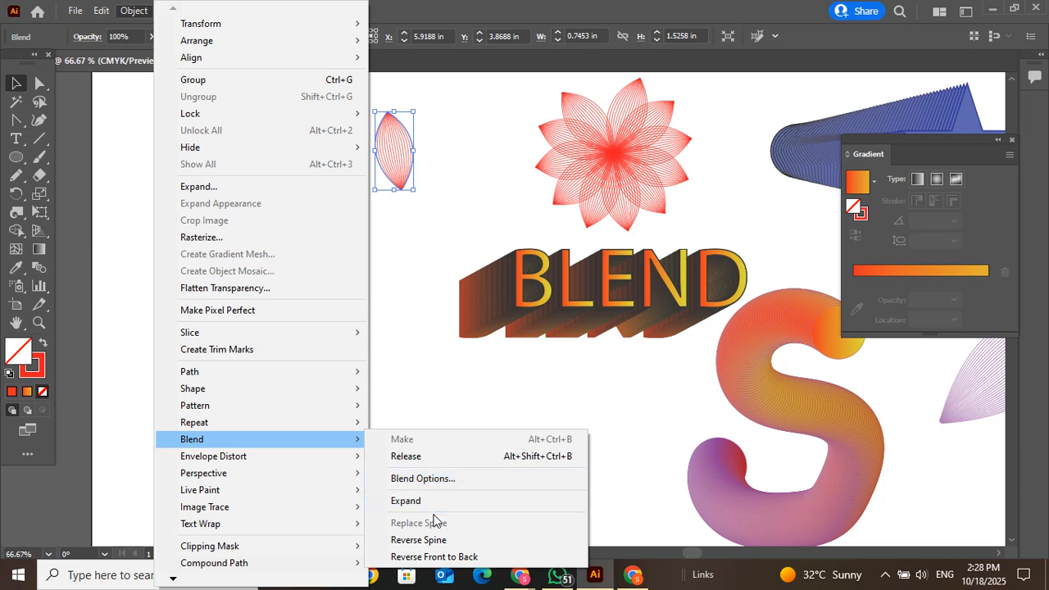
pyautogui.click(419, 457)
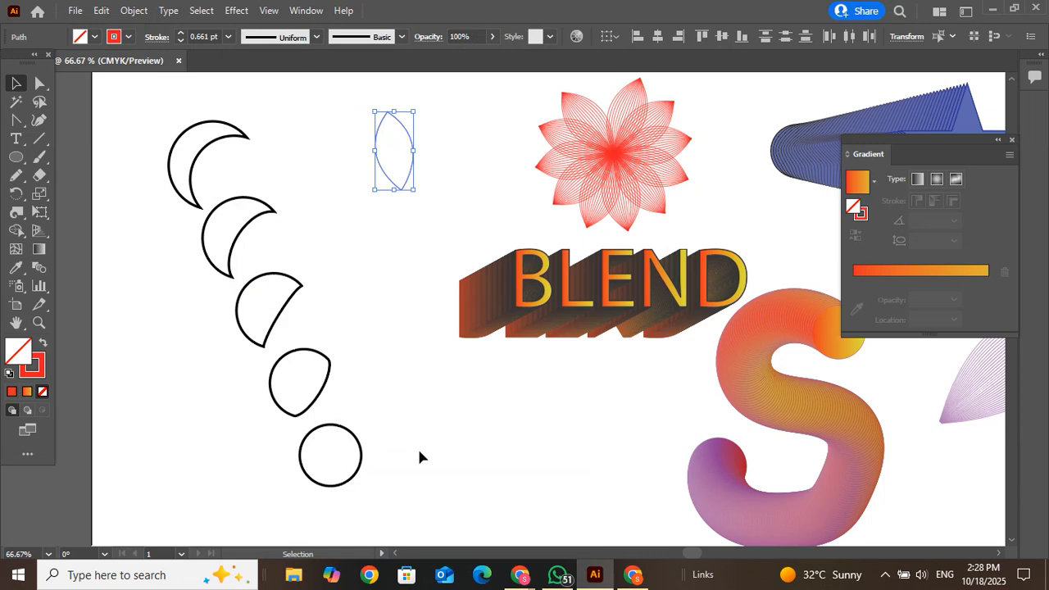
pyautogui.hotkey('ctrl', 'z')
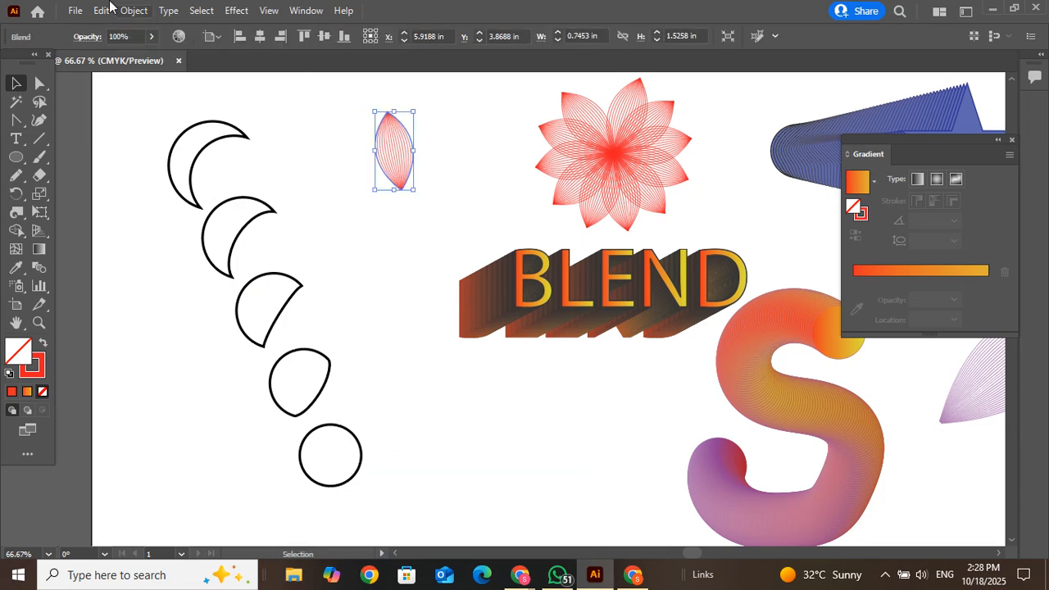
# Expand the petal blend into paths and ungroup them.
pyautogui.click(141, 10)
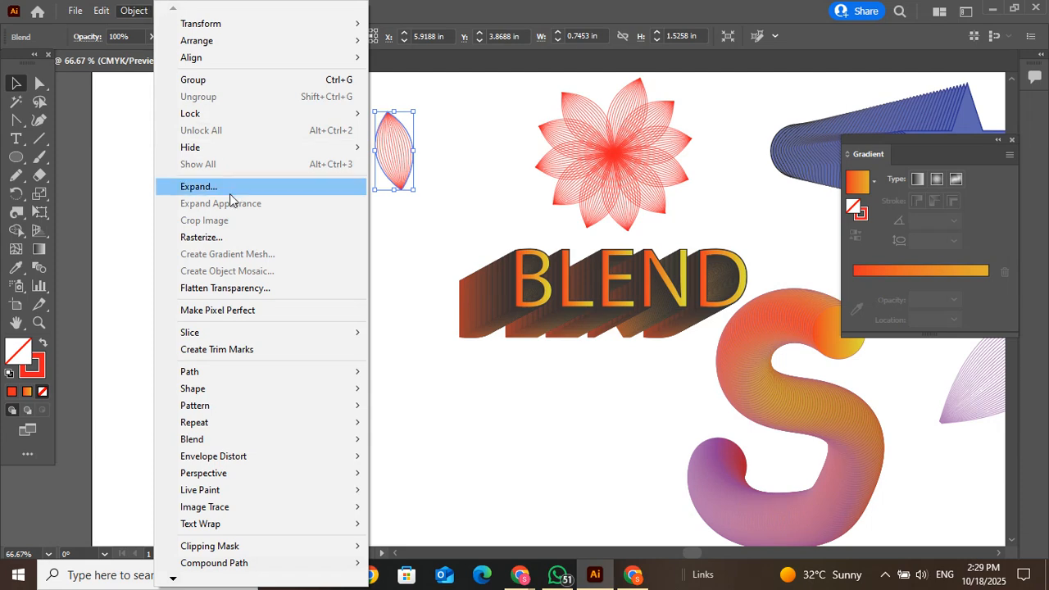
pyautogui.click(198, 186)
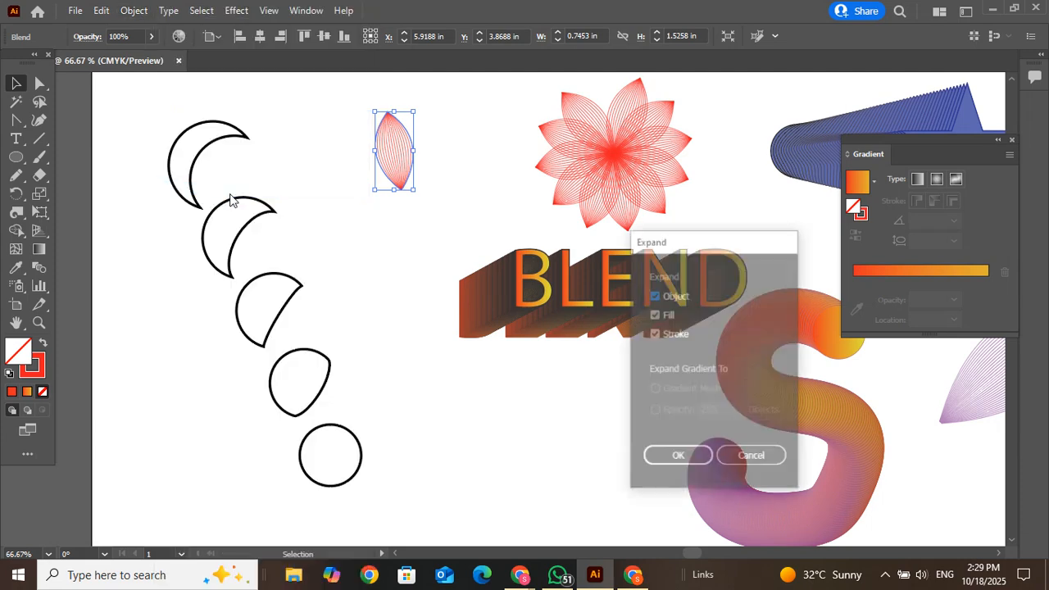
pyautogui.click(677, 459)
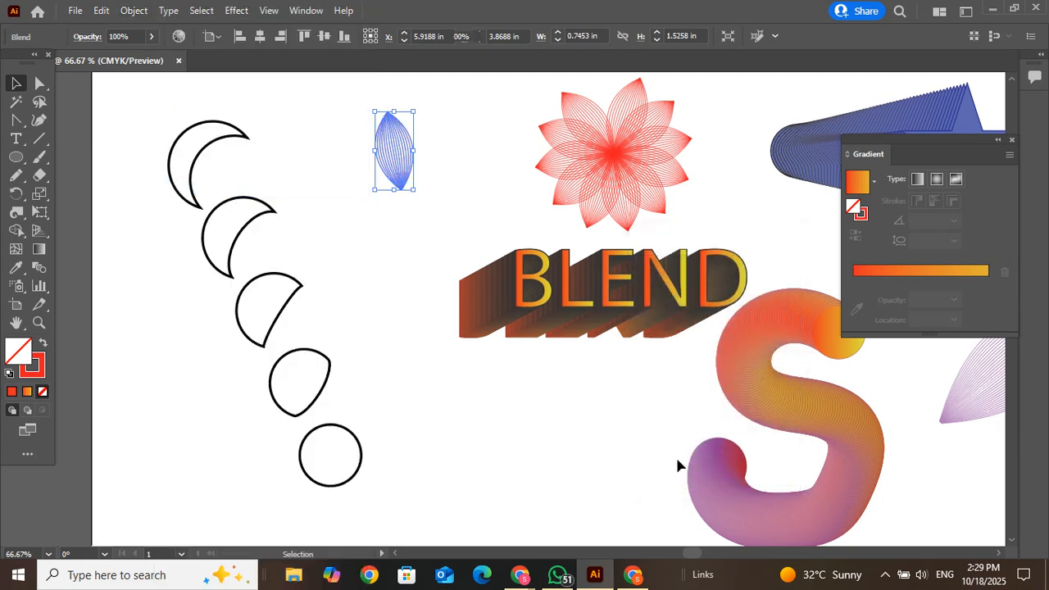
pyautogui.click(470, 178)
pyautogui.click(397, 150)
pyautogui.rightClick(397, 150)
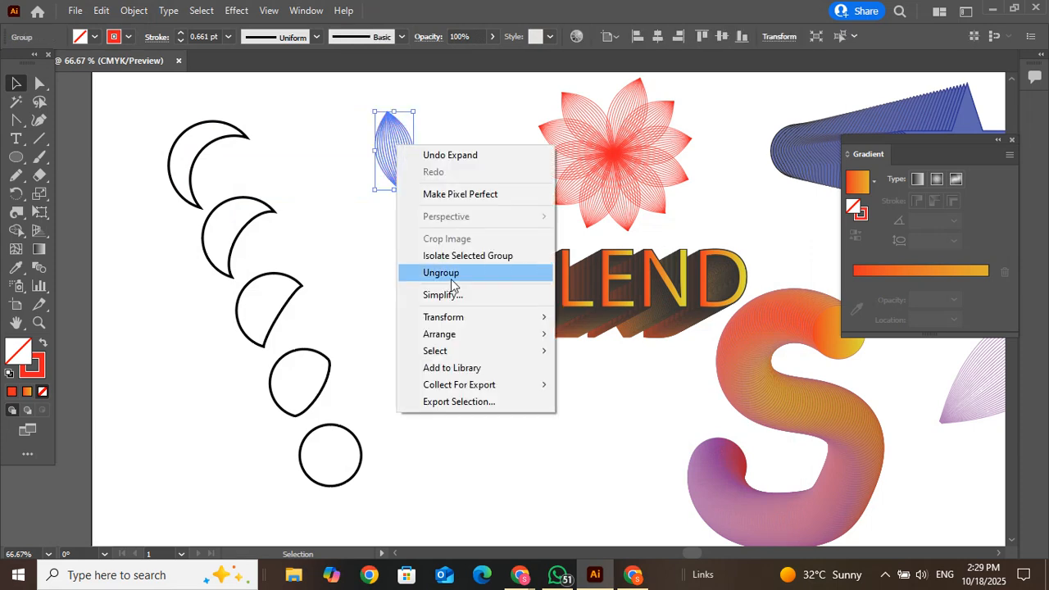
pyautogui.click(456, 272)
# Select individual petal paths, undo a rotation, and zoom in closely on the petal.
pyautogui.click(476, 152)
pyautogui.click(391, 150)
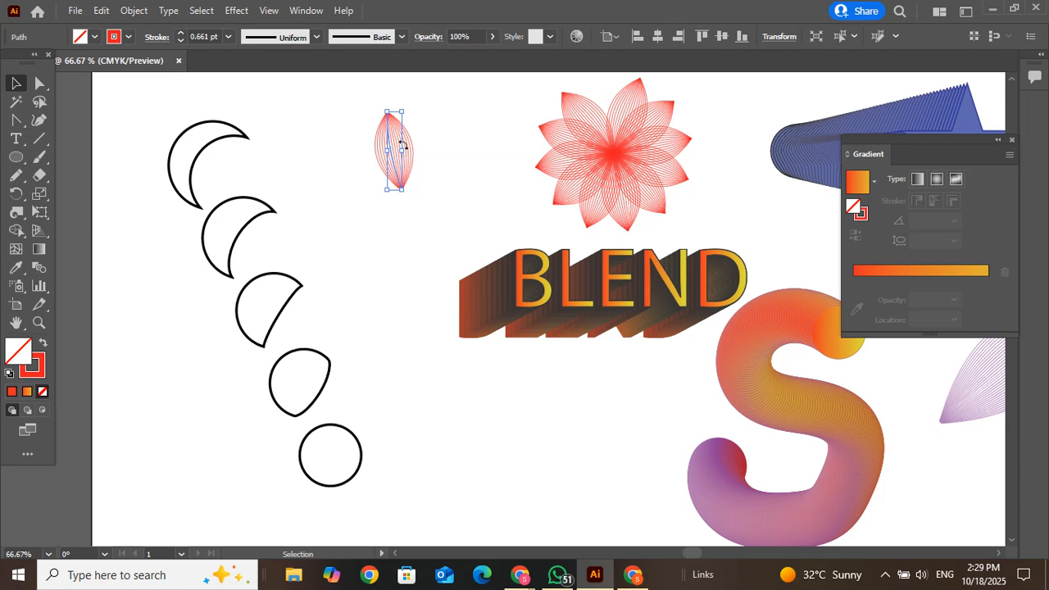
pyautogui.click(414, 150)
pyautogui.hotkey('ctrl', 'z')
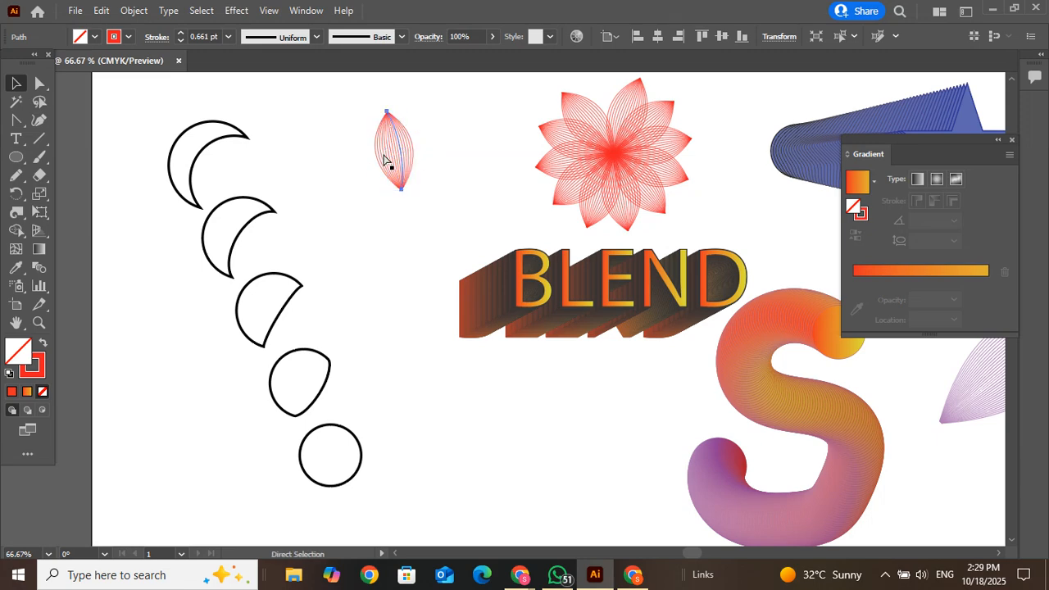
pyautogui.hotkey('ctrl', '=')
pyautogui.hotkey('ctrl', '=')
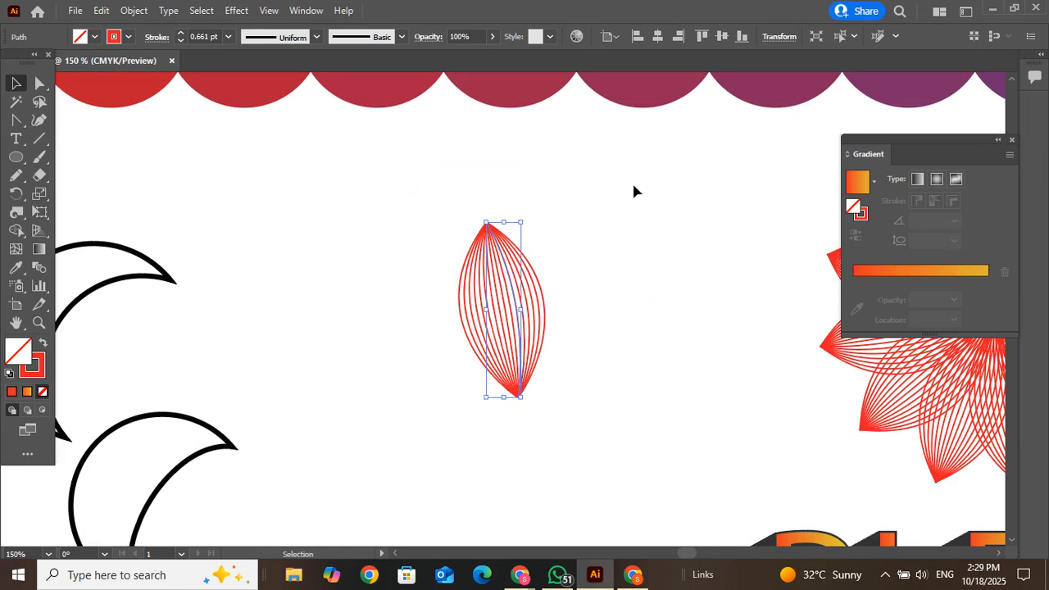
# Stroke the petal's right-half lines CMYK Blue, then fit the whole artboard in view.
pyautogui.click(551, 200)
pyautogui.click(536, 336)
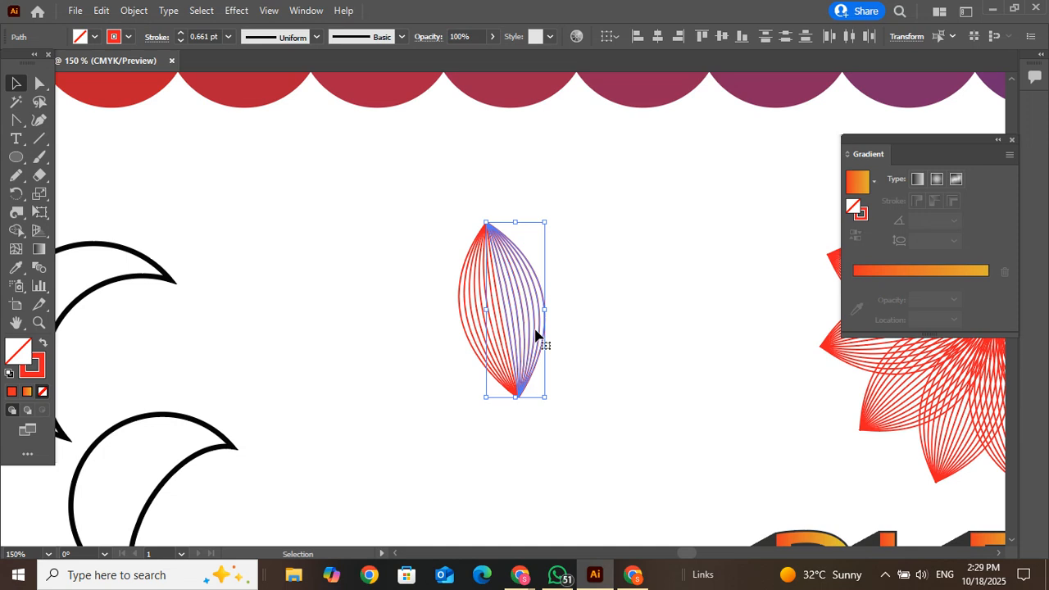
pyautogui.click(117, 37)
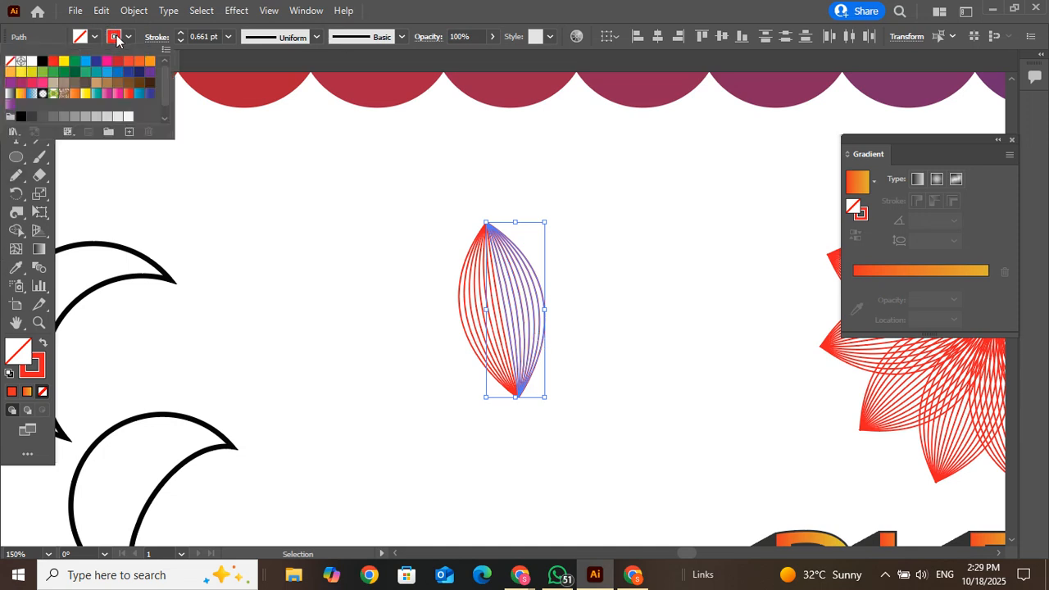
pyautogui.click(95, 62)
pyautogui.click(229, 264)
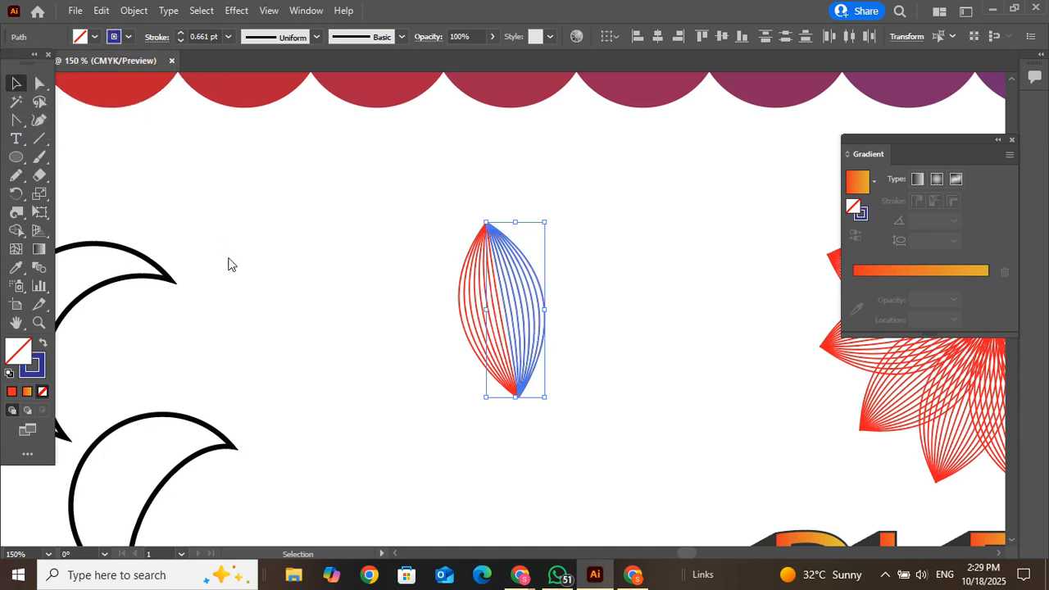
pyautogui.click(229, 263)
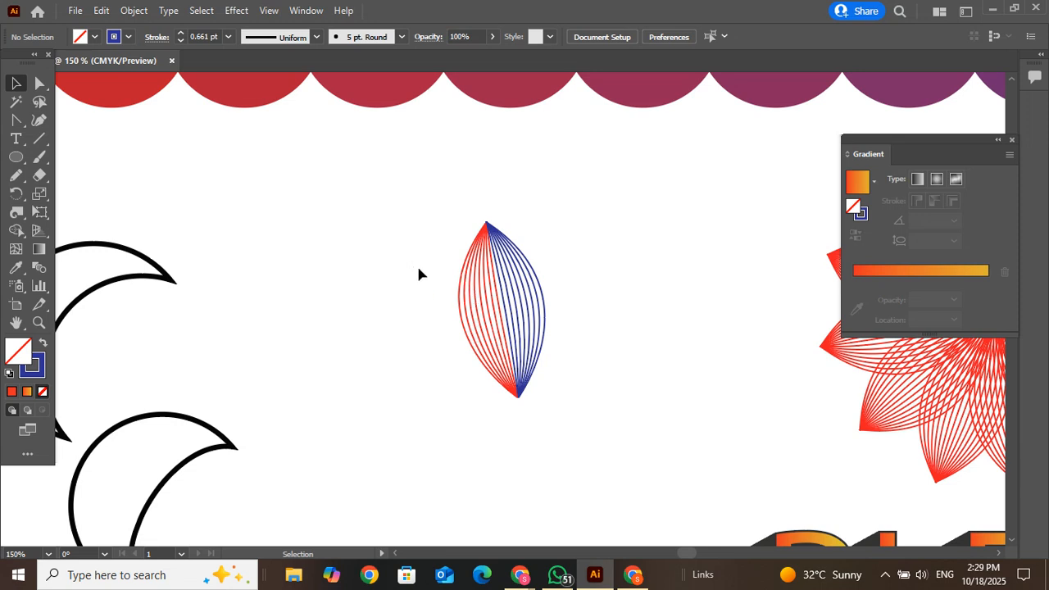
pyautogui.click(463, 300)
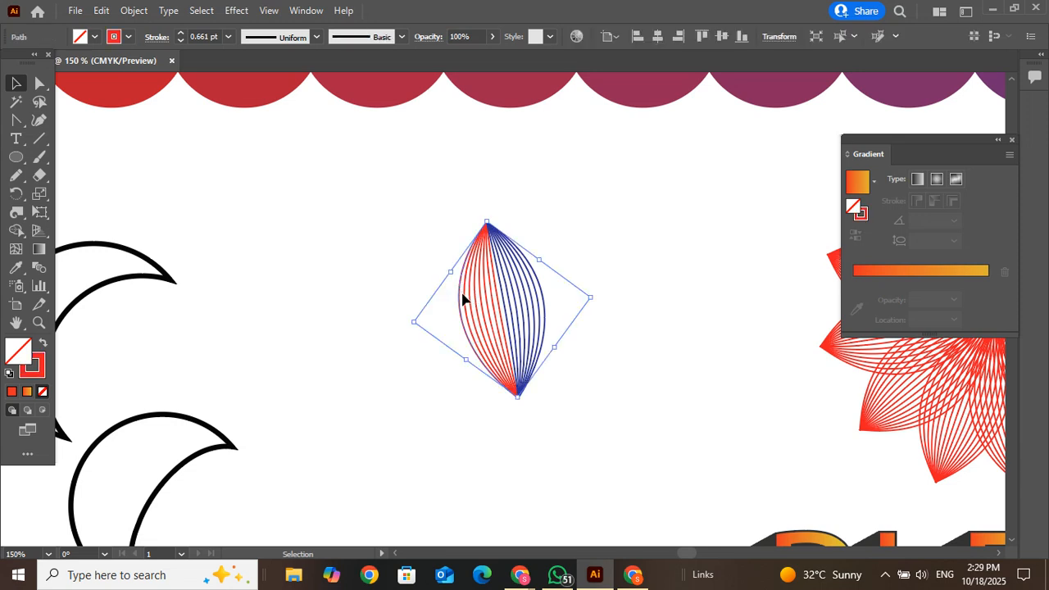
pyautogui.click(592, 238)
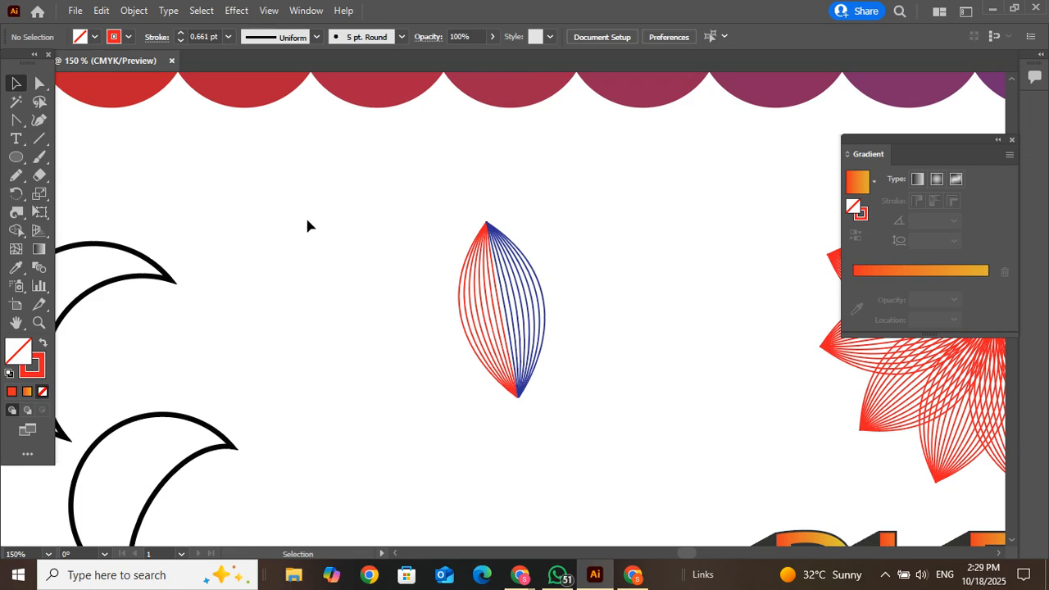
pyautogui.hotkey('ctrl', '0')
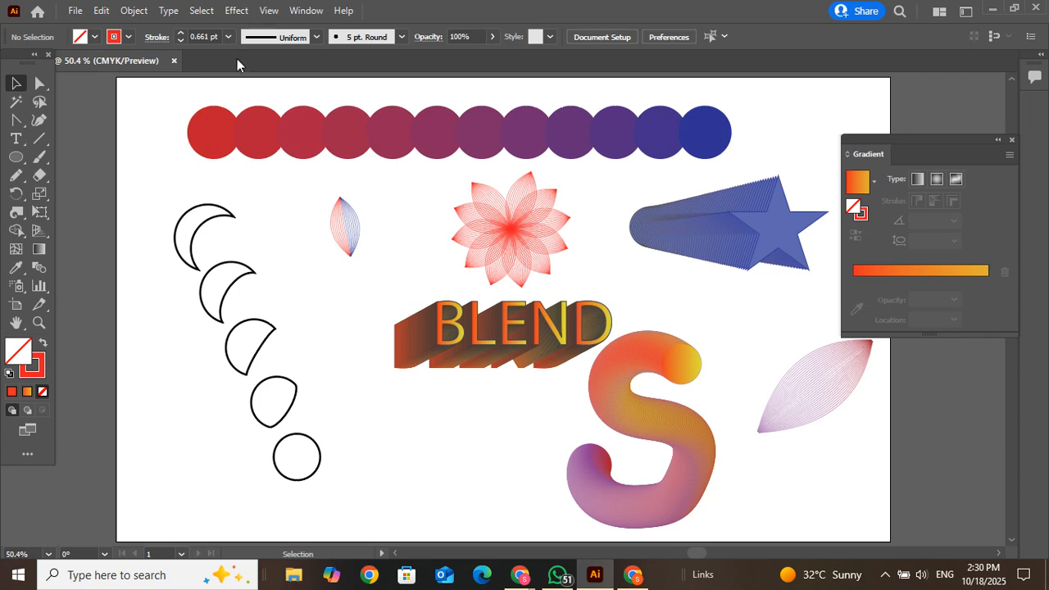
# Close Untitled-3 without saving and quit Illustrator.
pyautogui.click(173, 61)
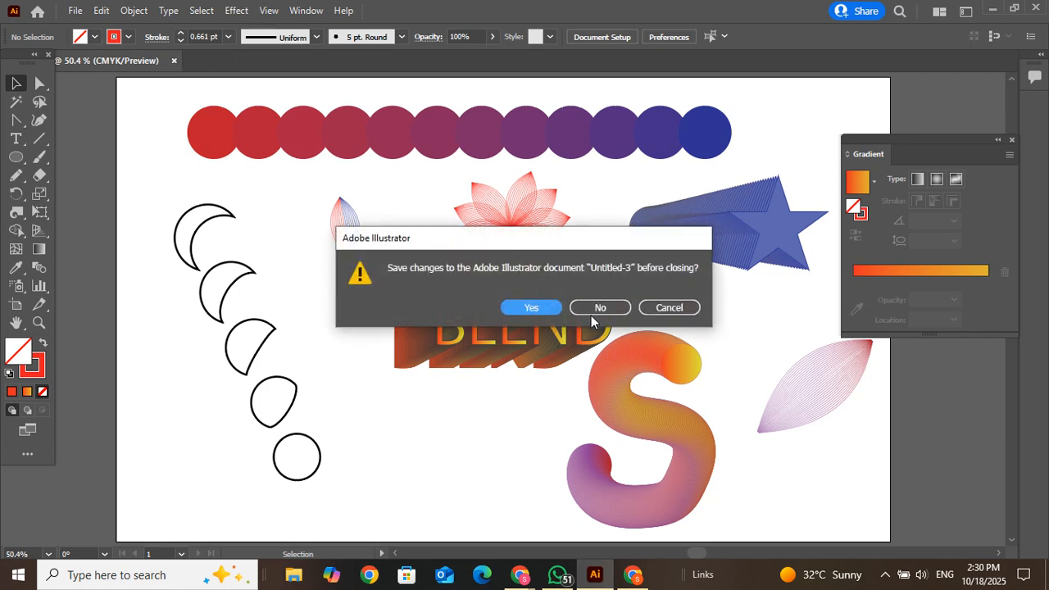
pyautogui.click(603, 311)
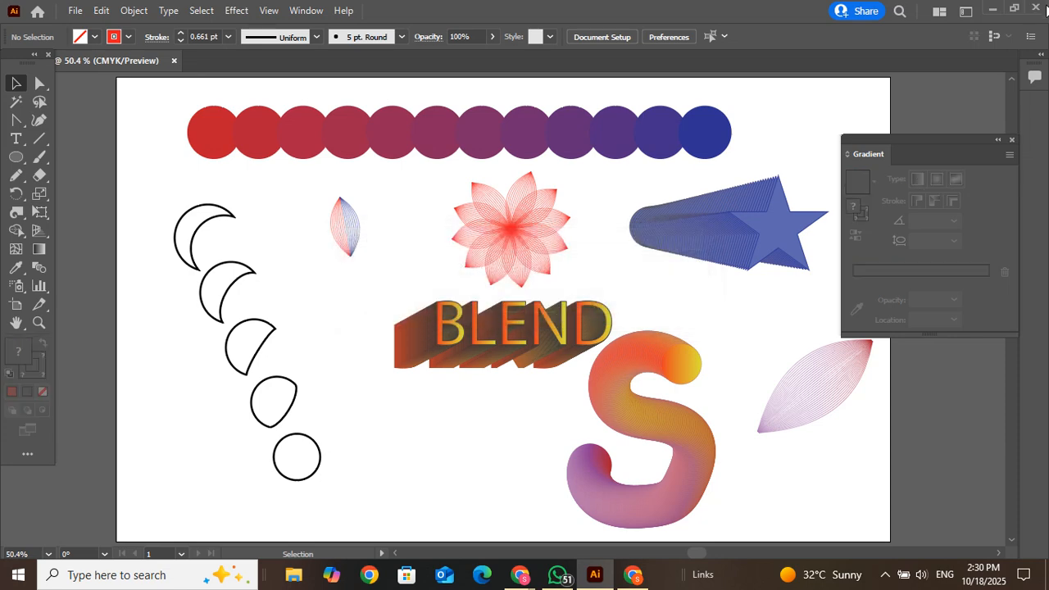
pyautogui.click(1046, 10)
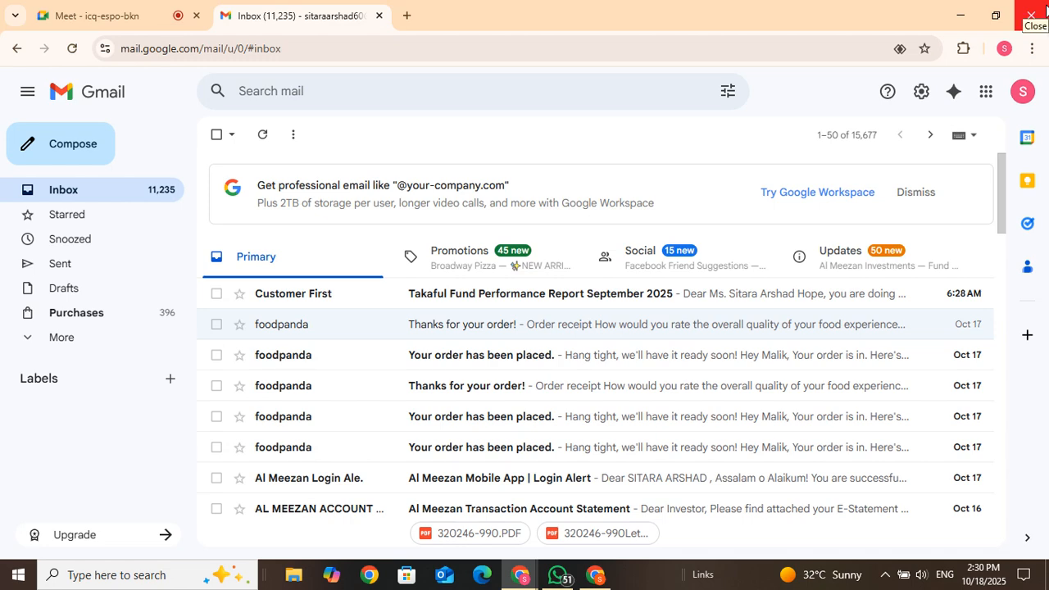
# Close the Gmail Chrome window and reopen Chrome to the GD-222 attendance sheet in Google Sheets.
pyautogui.click(1046, 10)
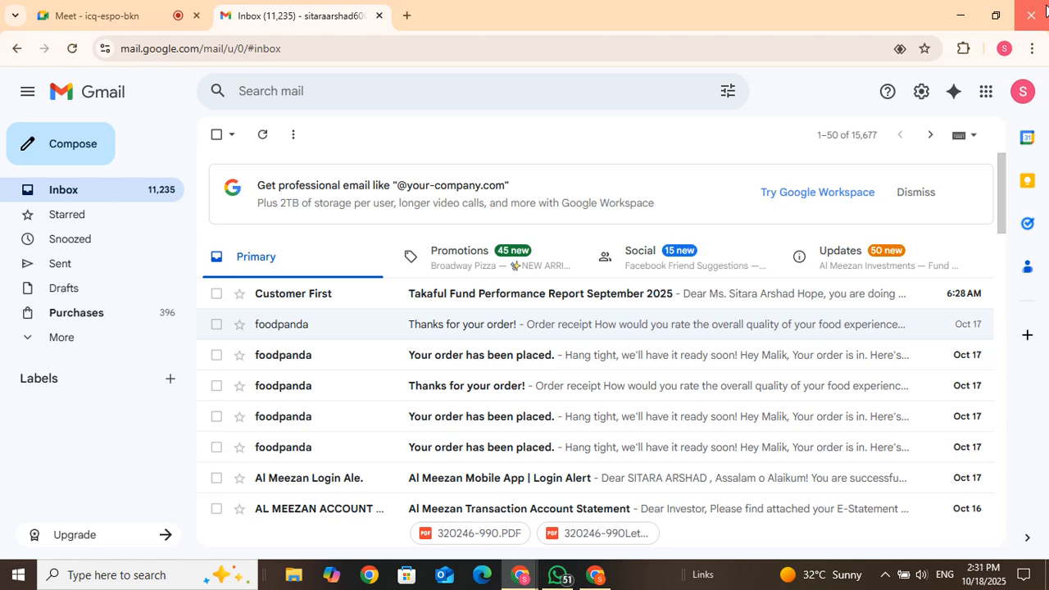
pyautogui.click(1046, 10)
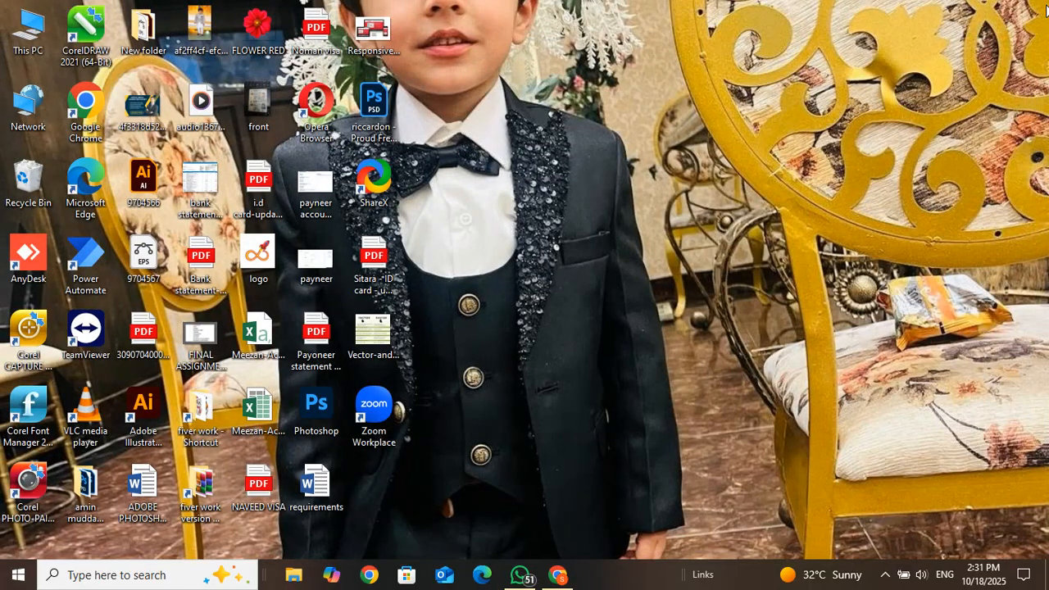
pyautogui.click(558, 578)
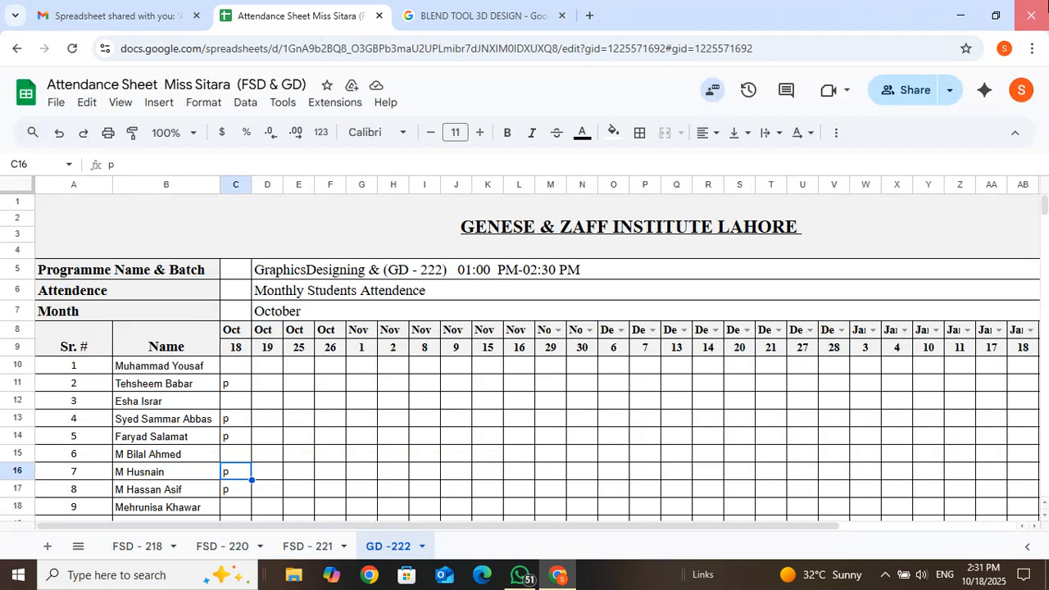